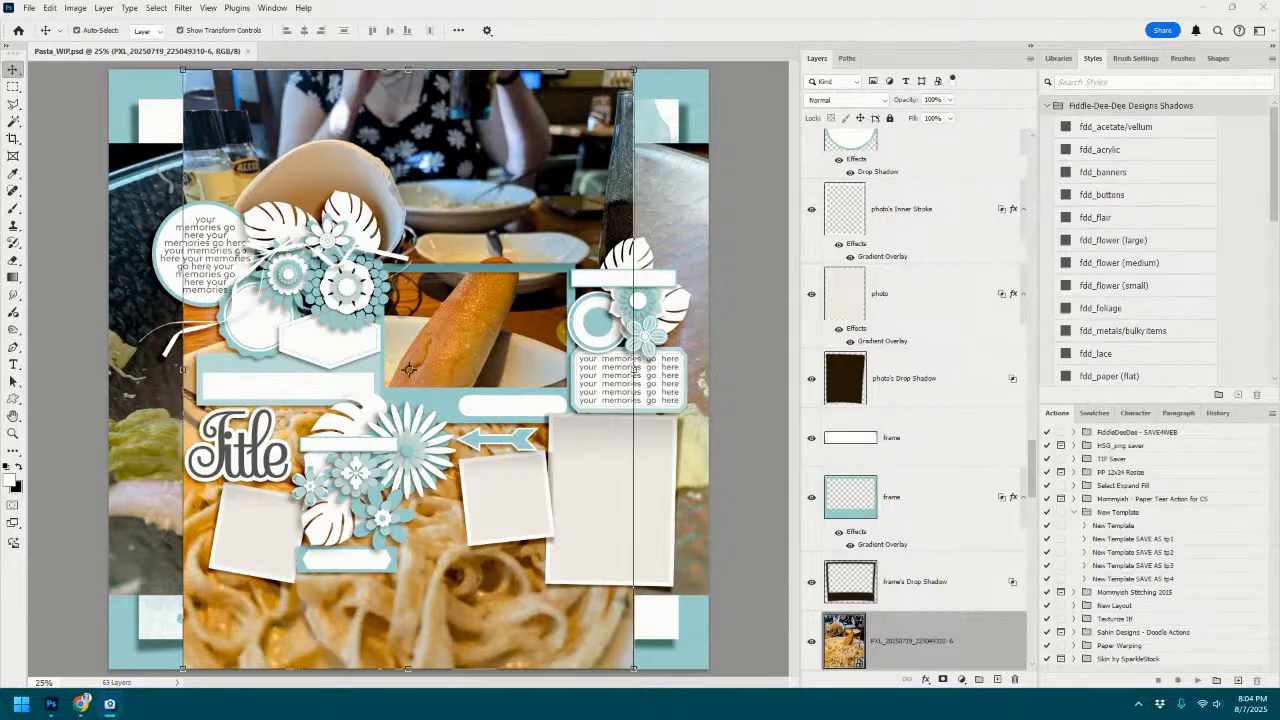
# Examine the bg_scrumptiousstories_pasta.jpg kit preview up close, and close it to return to the layout.
pyautogui.moveTo(834, 173); pyautogui.dragTo(680, 46)
pyautogui.scroll(2, 697, 232)
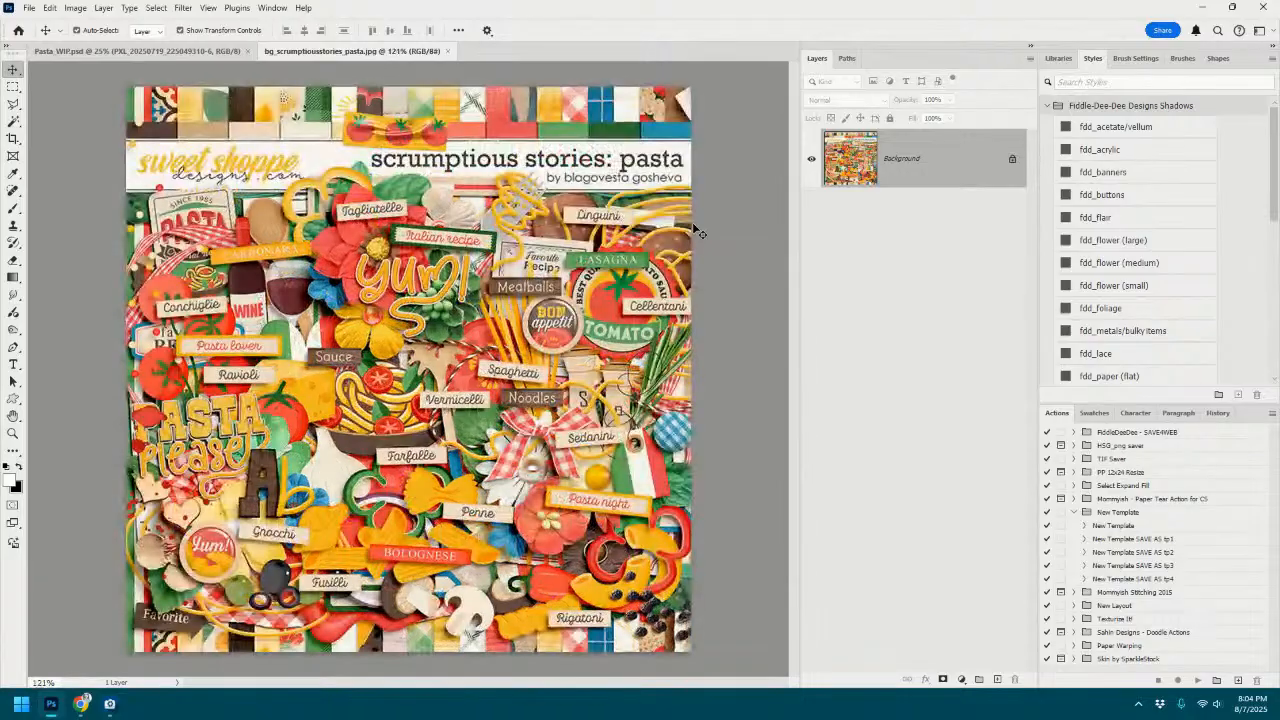
pyautogui.scroll(1, 697, 232)
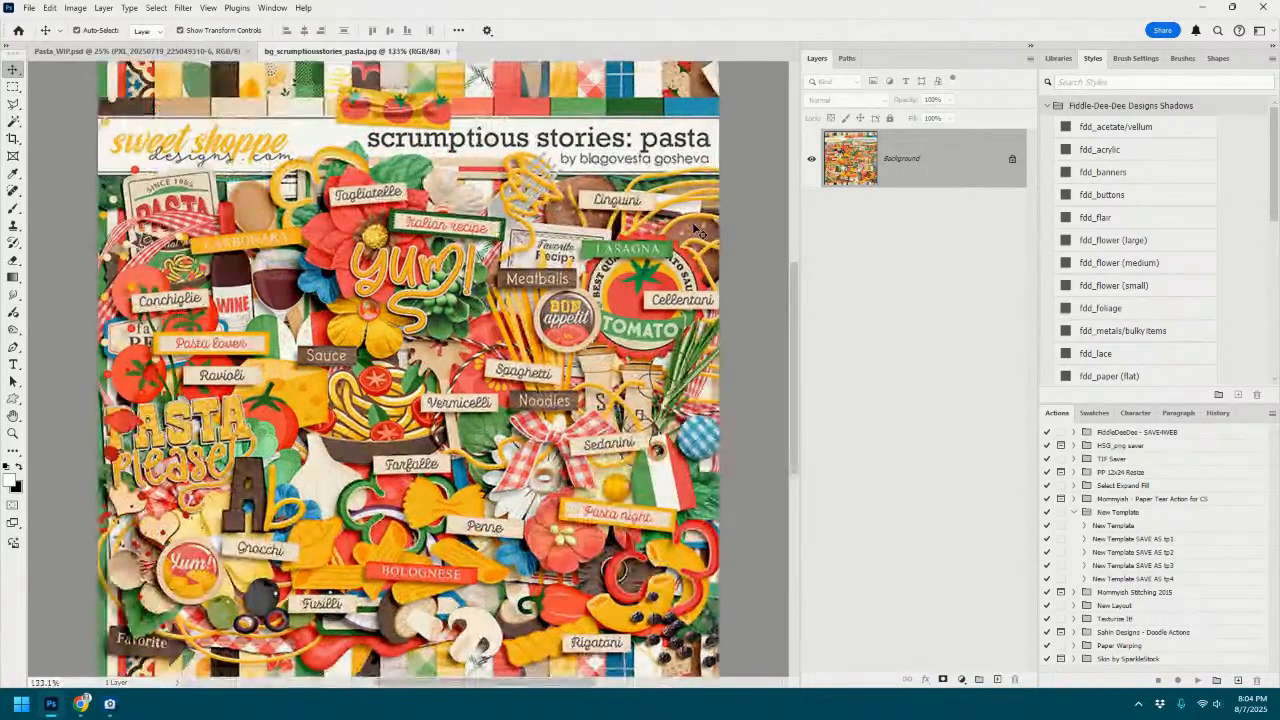
pyautogui.scroll(-1, 697, 232)
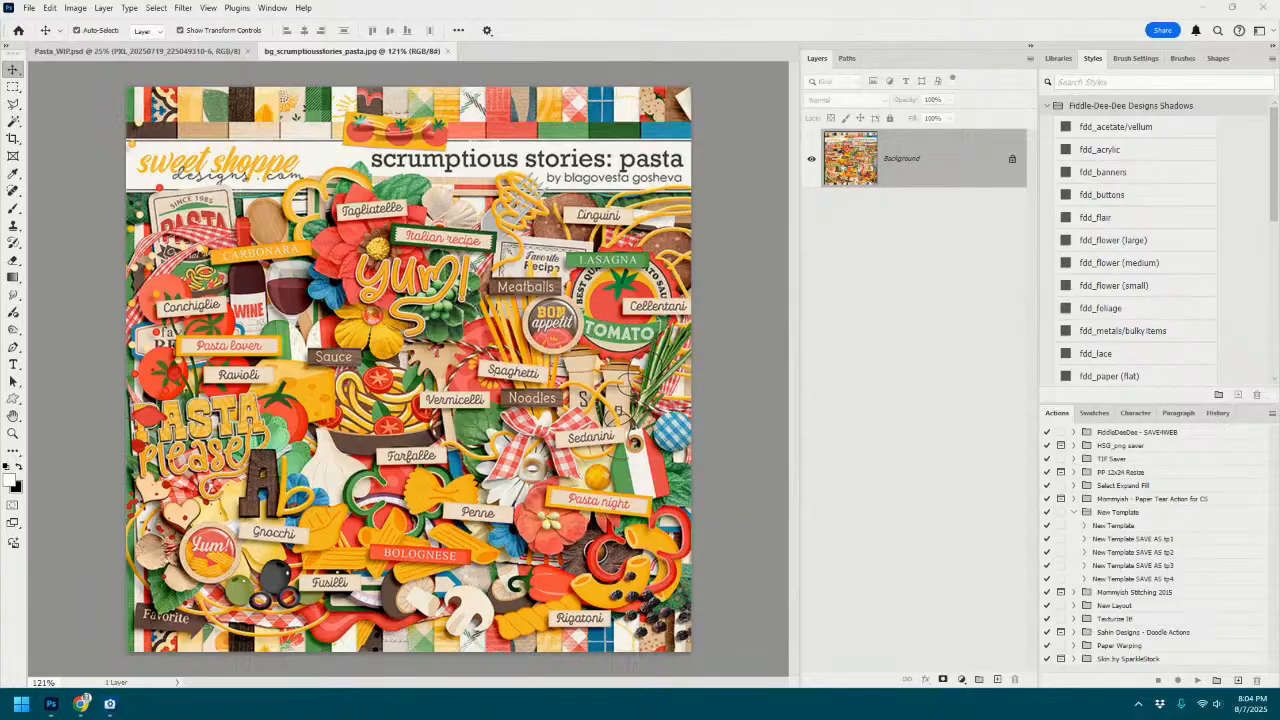
pyautogui.press('super+d')
pyautogui.press('super+d')
pyautogui.click(448, 52)
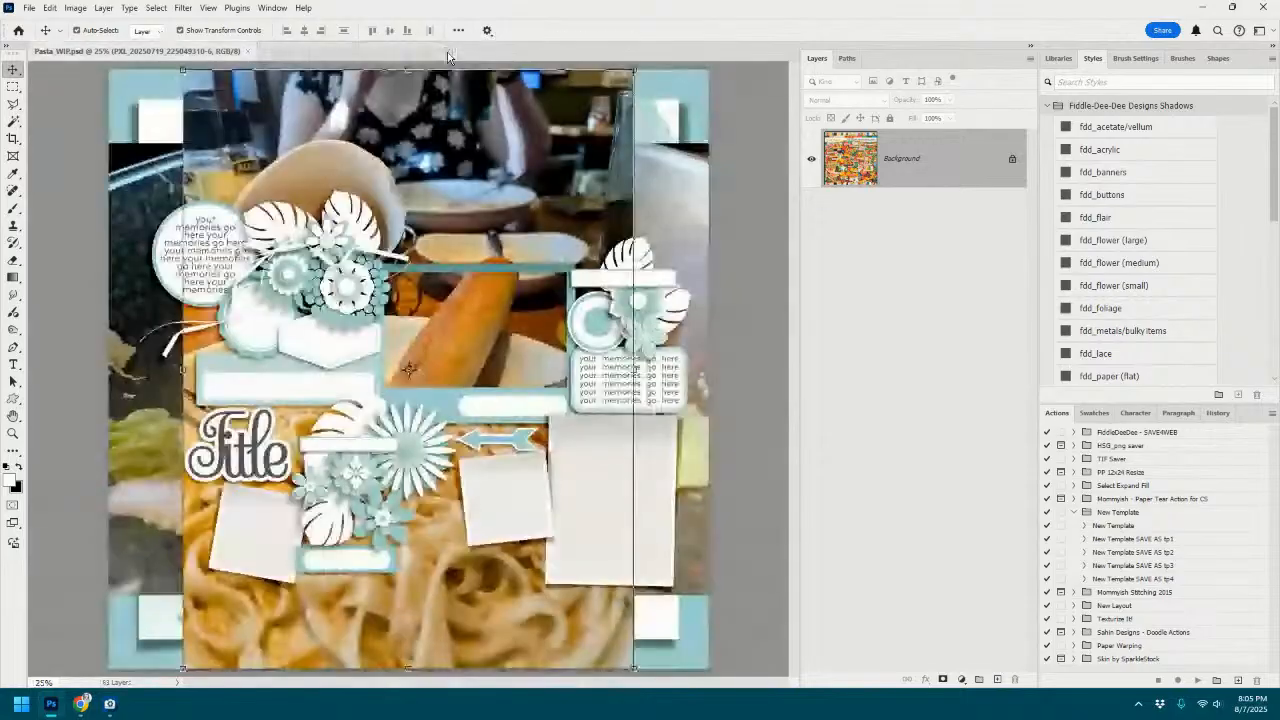
pyautogui.click(836, 436)
pyautogui.click(844, 521)
pyautogui.scroll(-7, 963, 506)
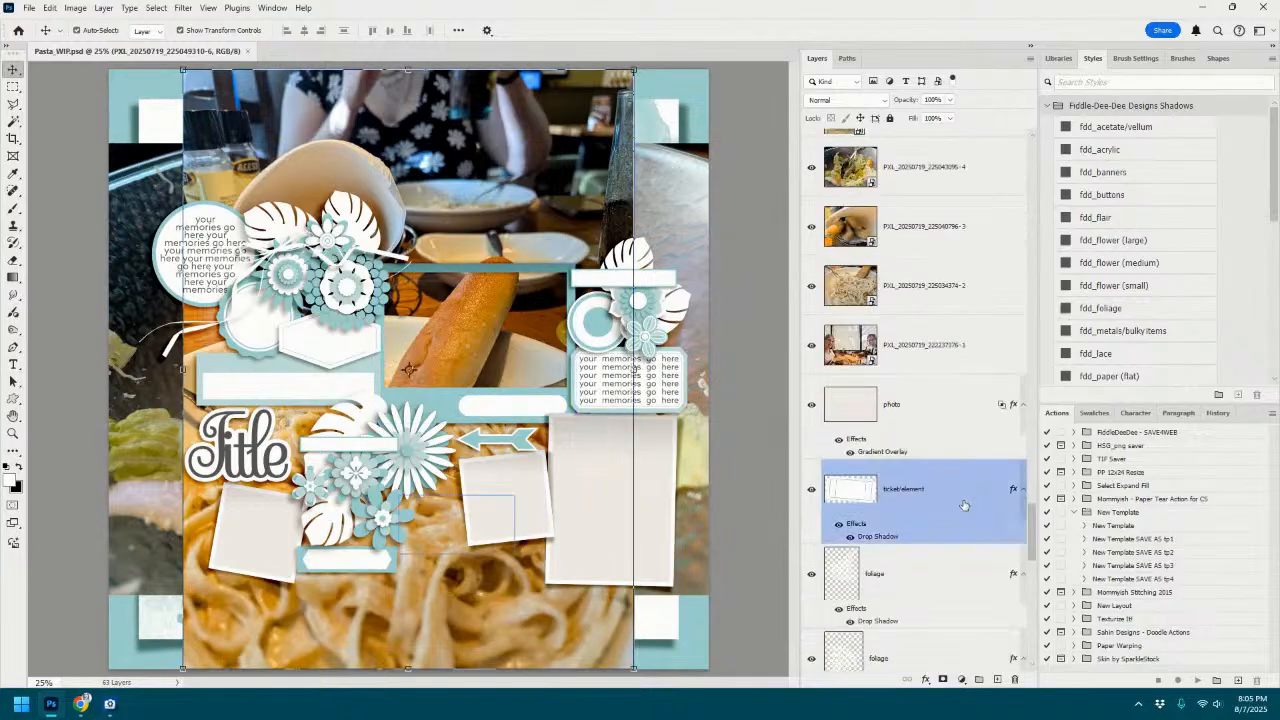
pyautogui.scroll(3, 963, 506)
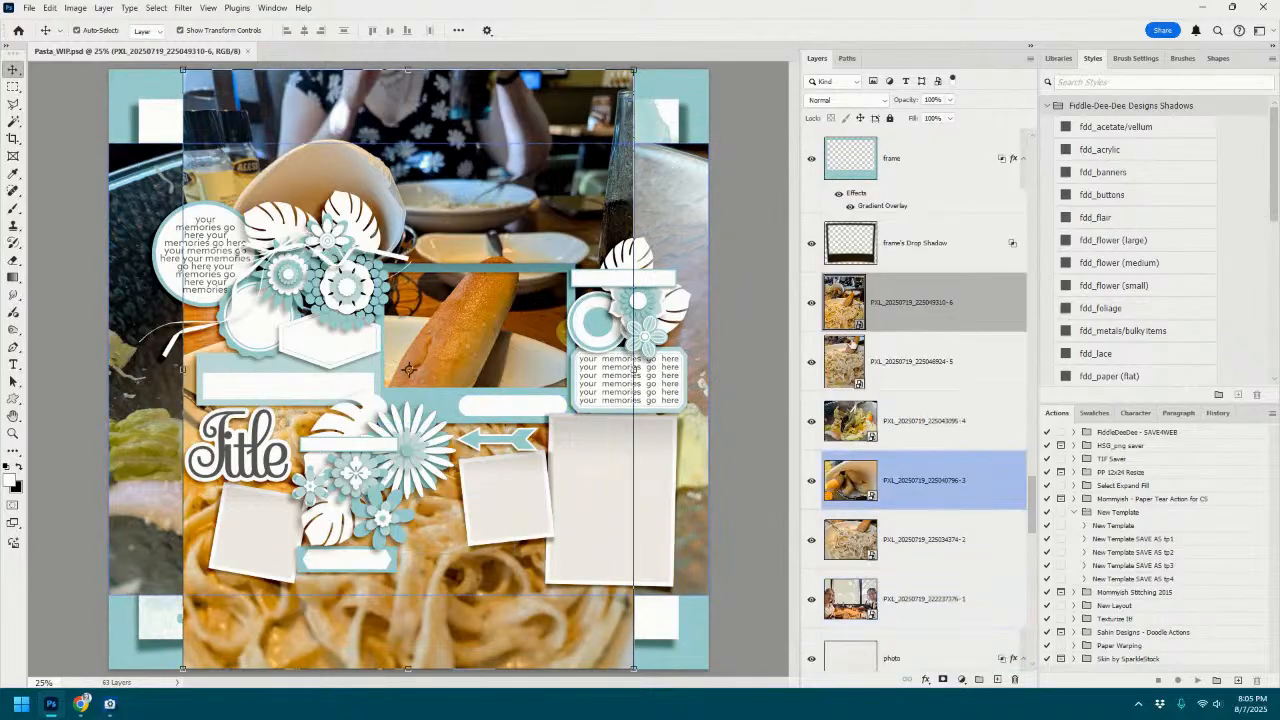
pyautogui.click(908, 598)
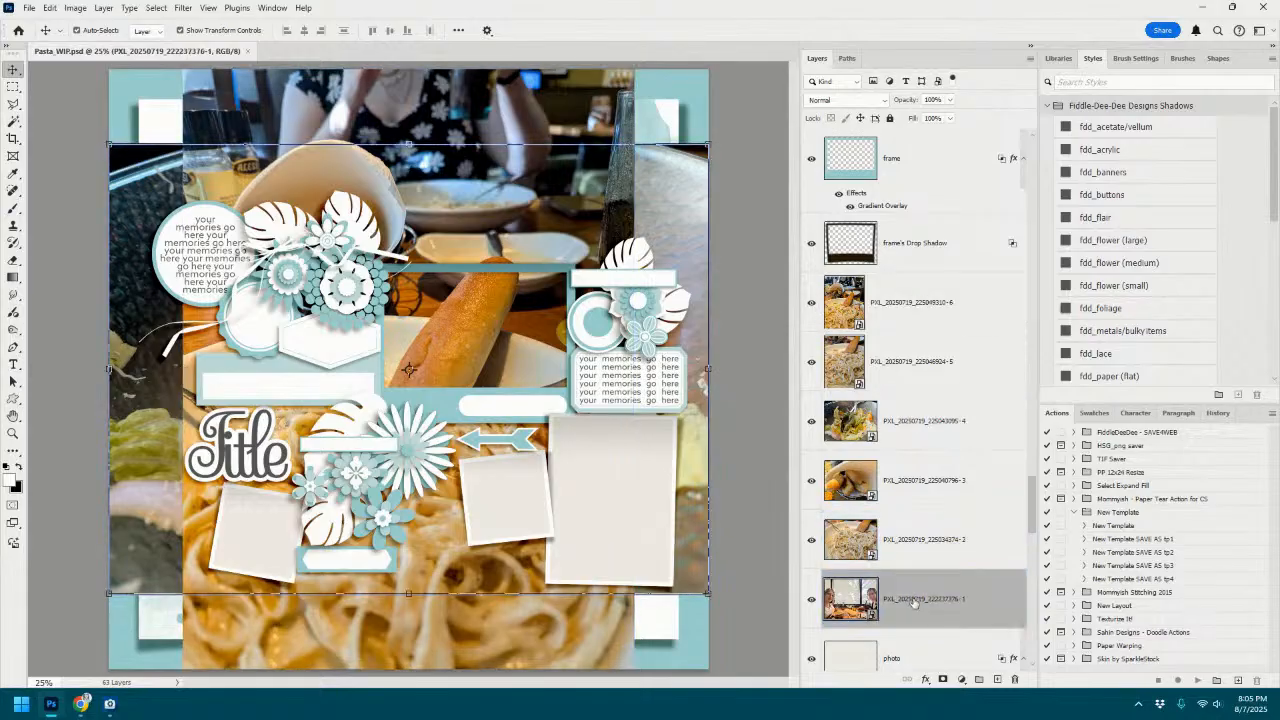
pyautogui.moveTo(917, 296); pyautogui.dragTo(915, 292)
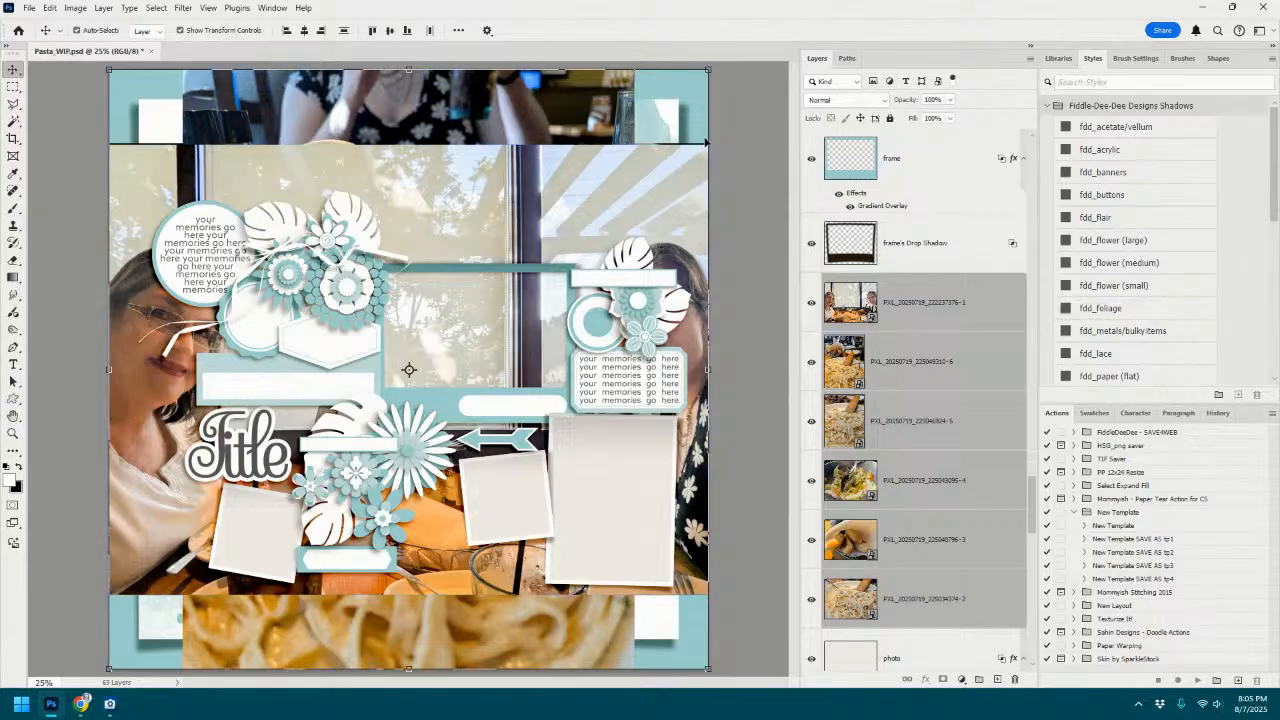
# Scale the six selected photos together to about 31.56% and position them over the central photo frame.
pyautogui.moveTo(653, 133); pyautogui.dragTo(318, 504)
pyautogui.moveTo(181, 544); pyautogui.dragTo(453, 299)
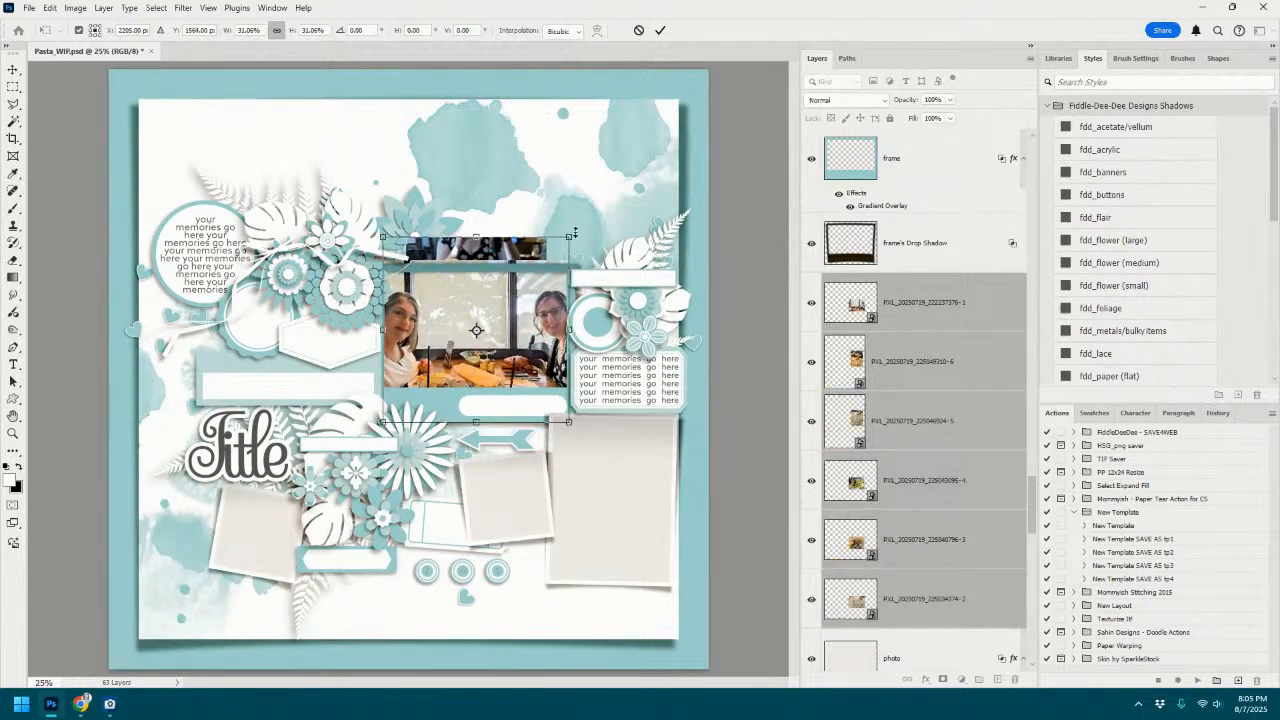
pyautogui.moveTo(574, 232); pyautogui.dragTo(581, 225)
pyautogui.moveTo(547, 307); pyautogui.dragTo(545, 303)
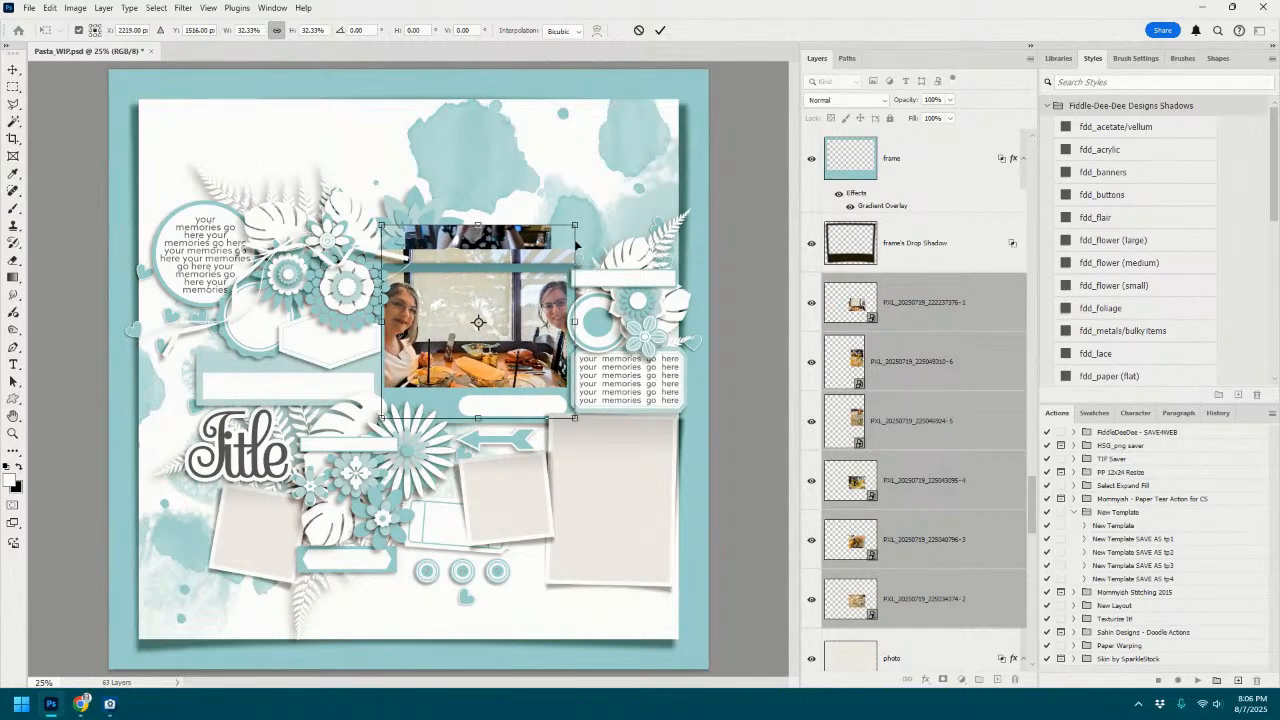
pyautogui.moveTo(576, 225); pyautogui.dragTo(570, 229)
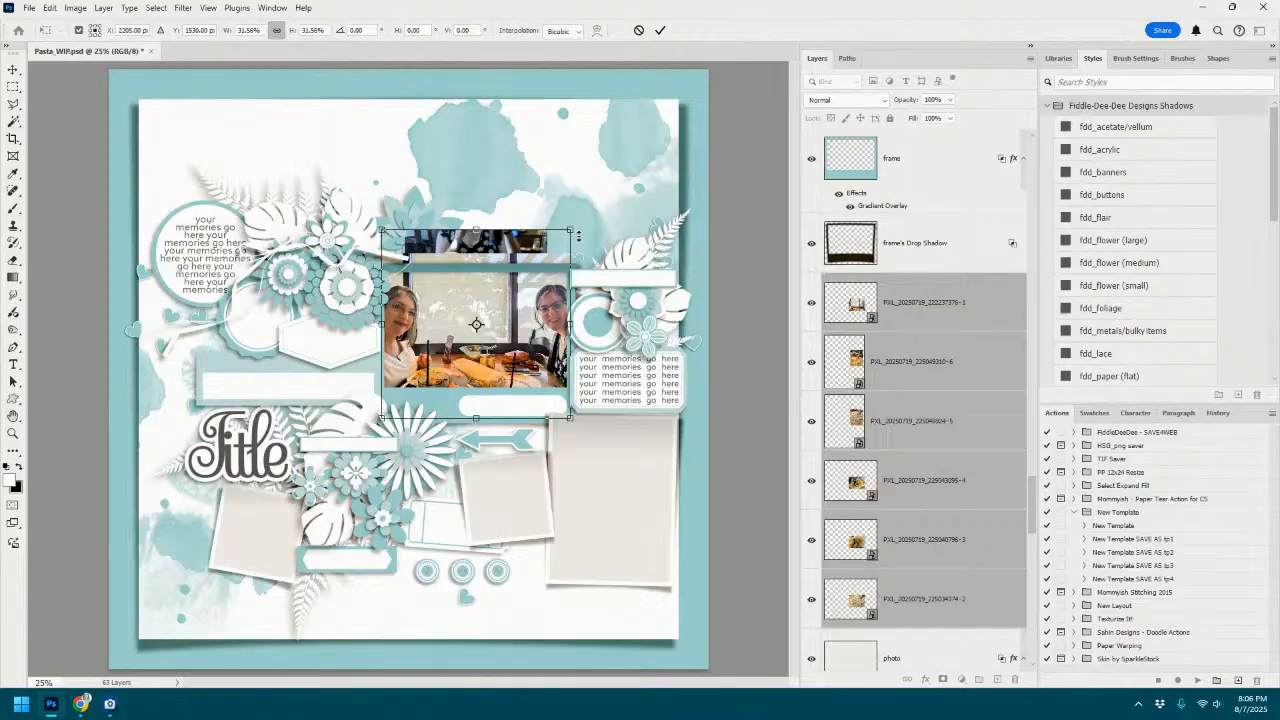
pyautogui.click(660, 30)
pyautogui.click(930, 302)
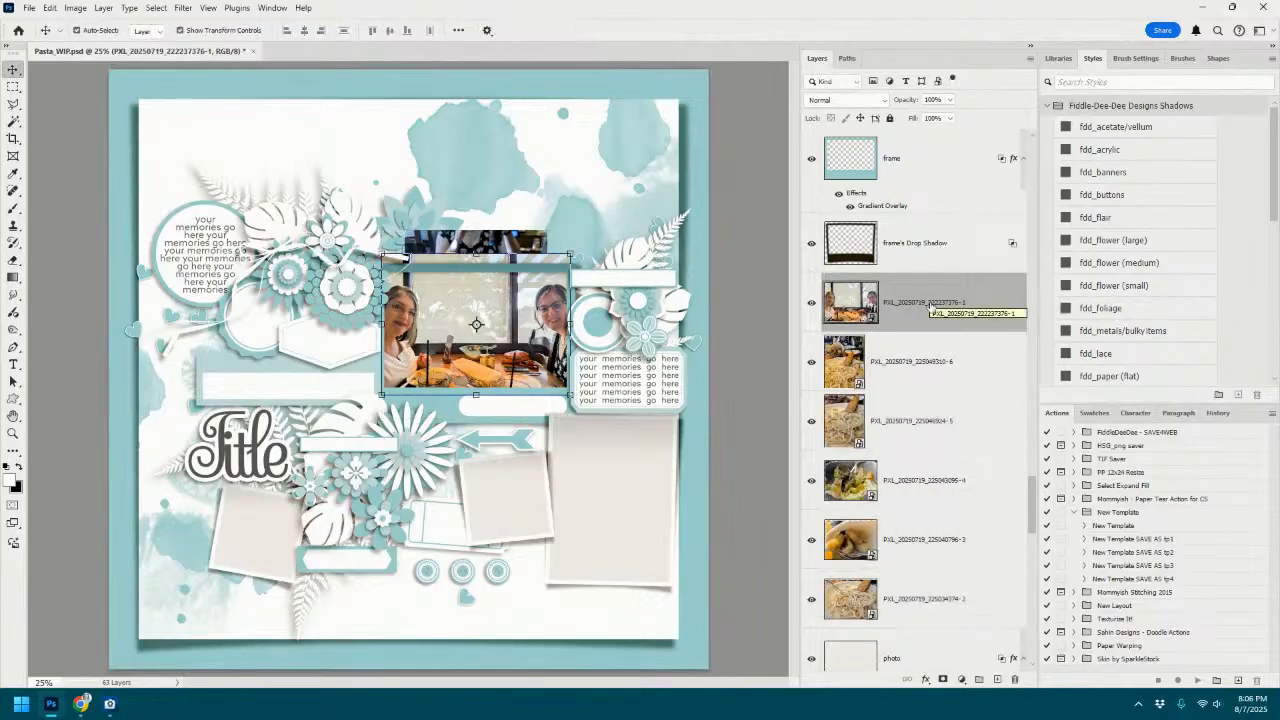
pyautogui.click(946, 363)
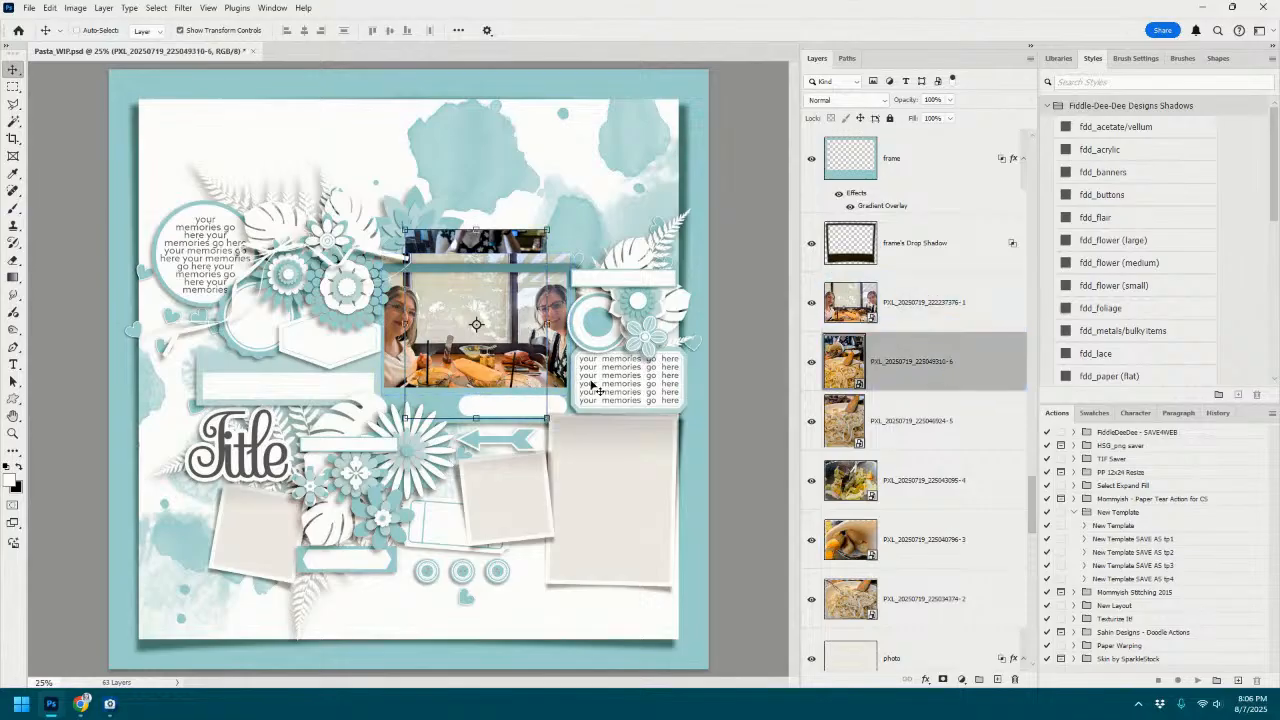
pyautogui.click(920, 421)
pyautogui.moveTo(495, 242); pyautogui.dragTo(640, 422)
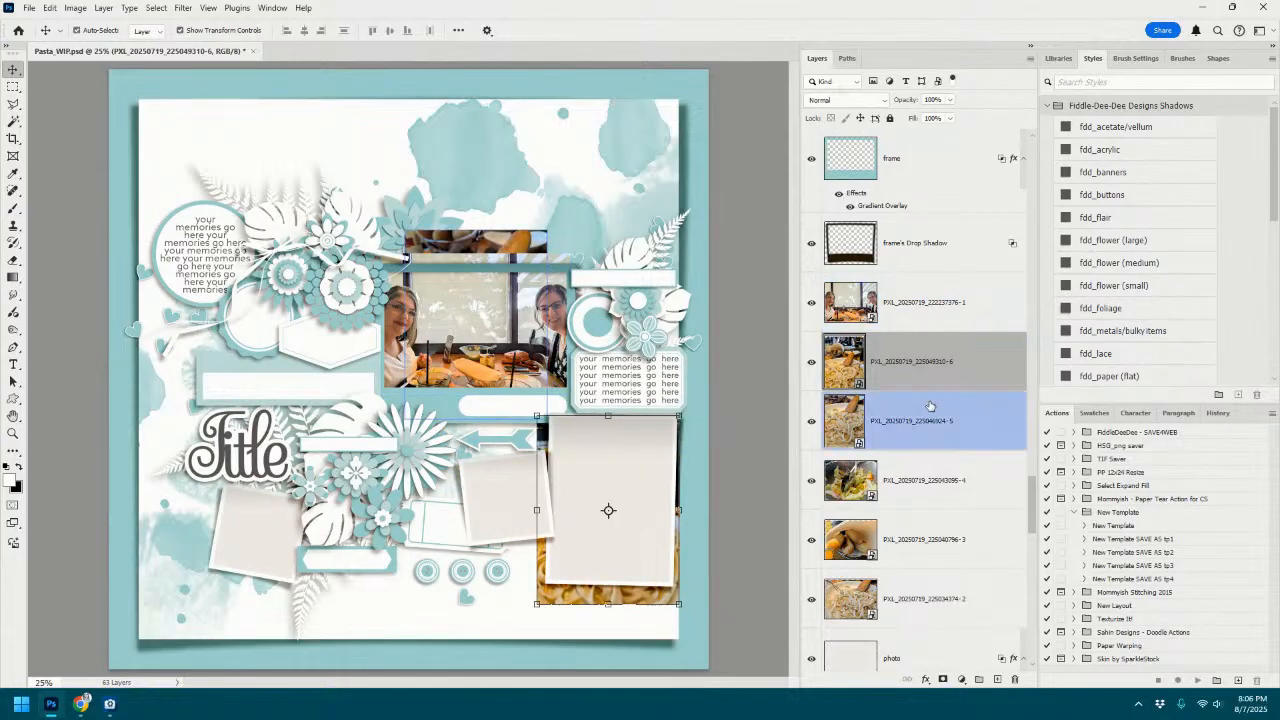
pyautogui.scroll(3, 928, 408)
pyautogui.moveTo(903, 518)
pyautogui.mouseDown()
pyautogui.moveTo(910, 335)
pyautogui.moveTo(939, 170)
pyautogui.moveTo(925, 300)
pyautogui.mouseUp()
pyautogui.moveTo(630, 503); pyautogui.dragTo(630, 497)
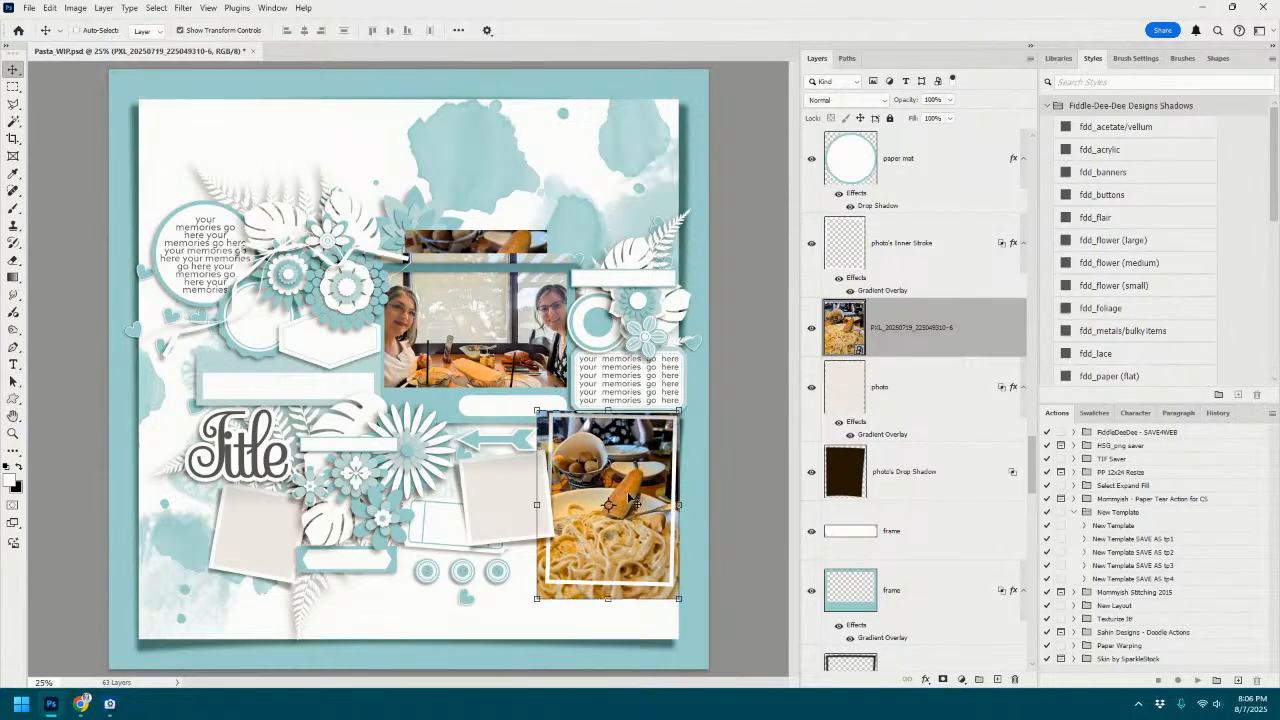
# Move the photo of the two women directly above the central frame's photo layer and clip it to that layer.
pyautogui.click(505, 360)
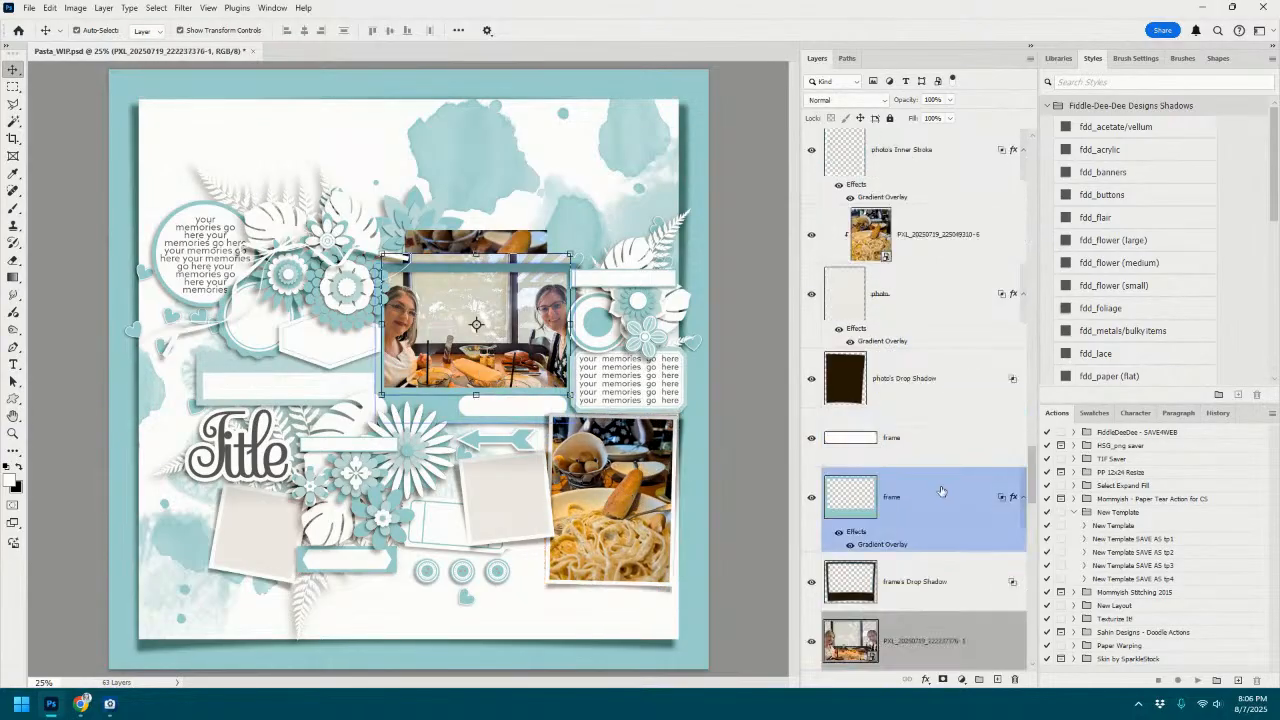
pyautogui.scroll(-3, 940, 490)
pyautogui.moveTo(914, 301); pyautogui.dragTo(920, 568)
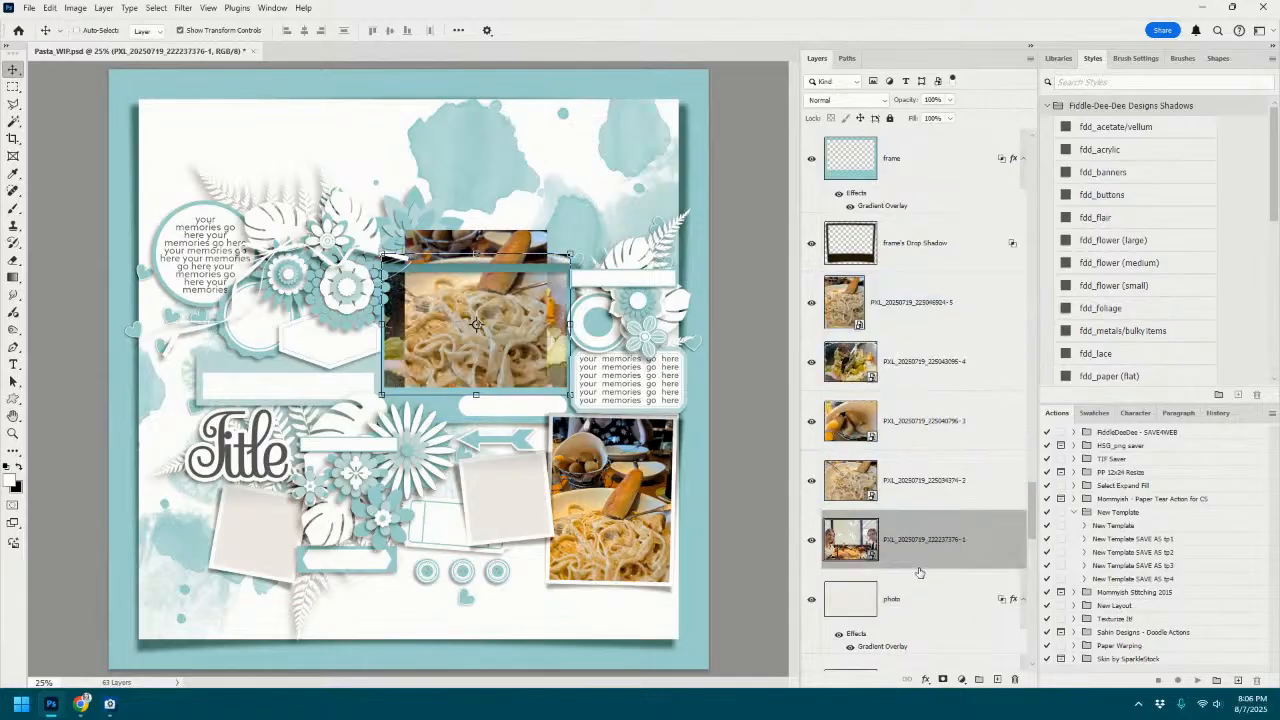
pyautogui.click(926, 474)
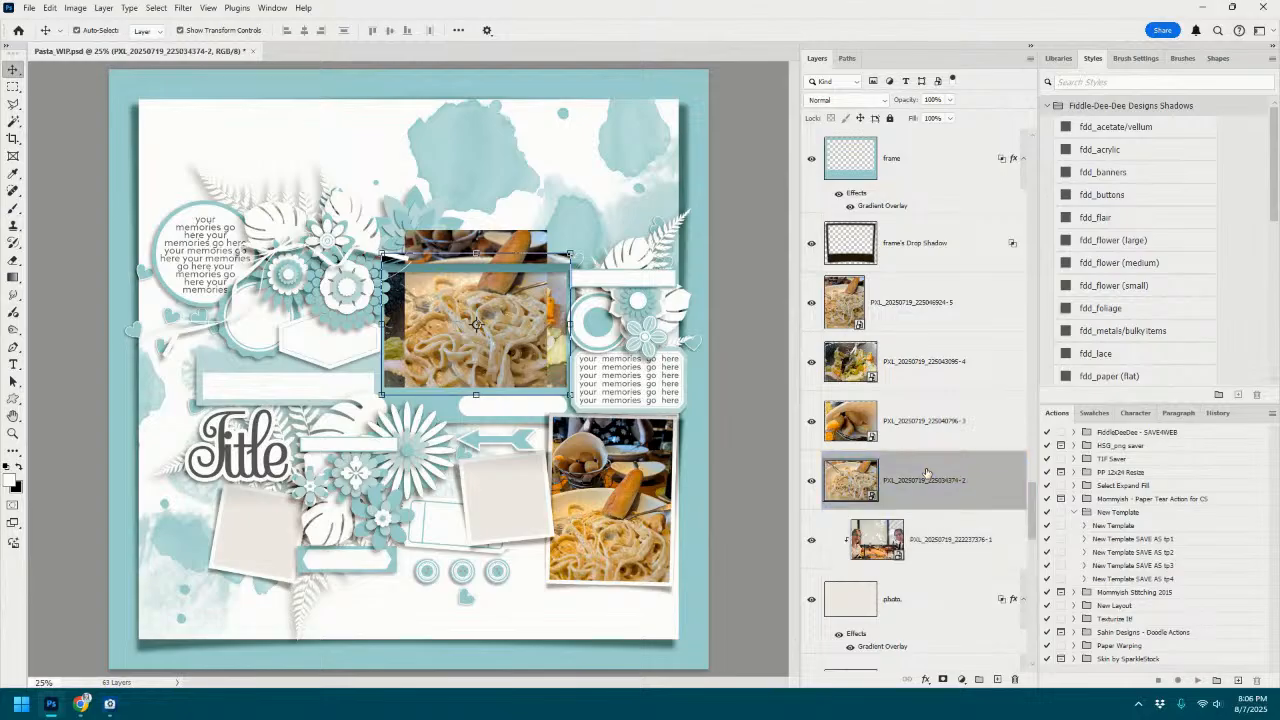
pyautogui.moveTo(926, 474); pyautogui.dragTo(895, 442)
pyautogui.click(488, 494)
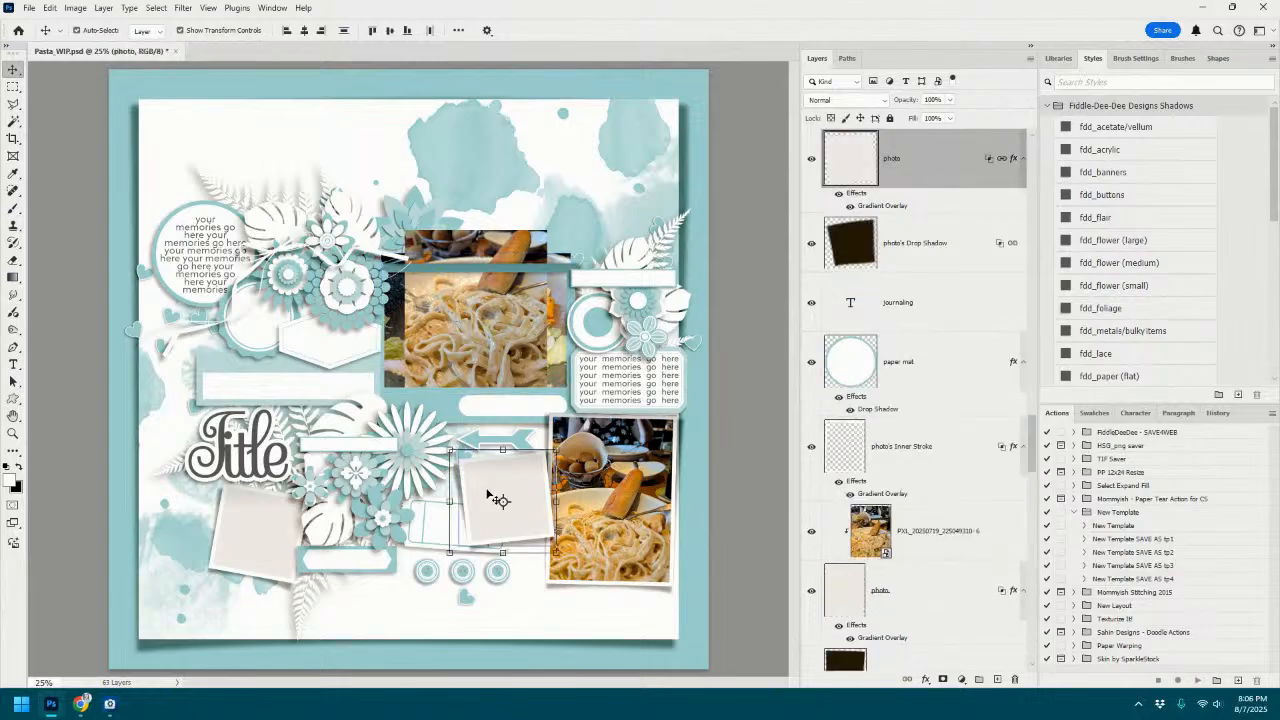
pyautogui.scroll(-2, 894, 556)
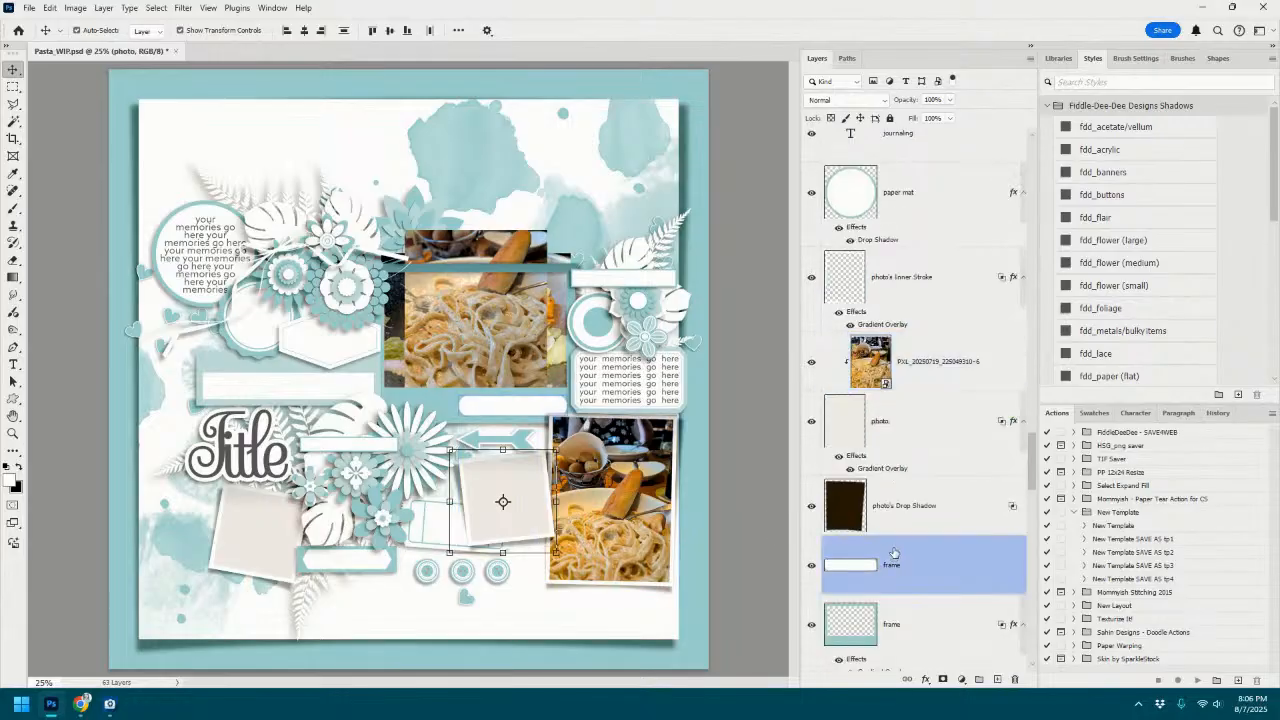
pyautogui.scroll(-3, 905, 360)
pyautogui.scroll(3, 915, 360)
pyautogui.scroll(3, 915, 140)
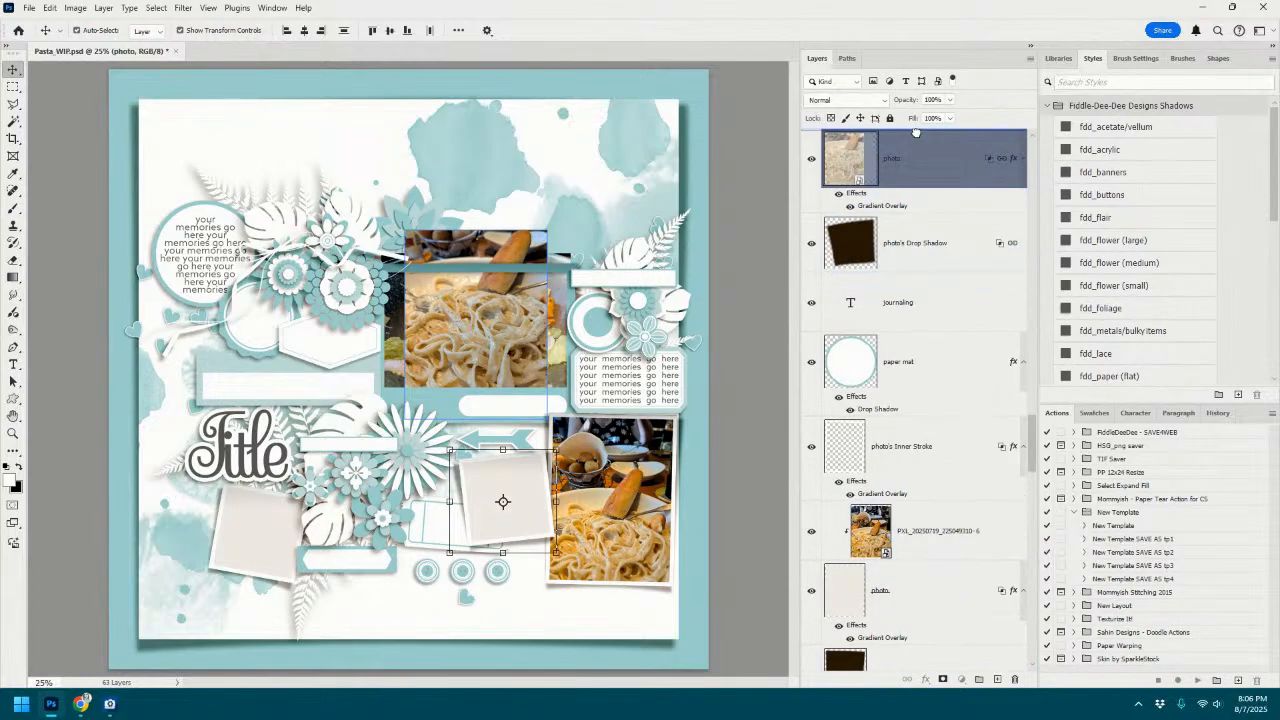
pyautogui.moveTo(916, 132); pyautogui.dragTo(917, 133)
pyautogui.moveTo(489, 348); pyautogui.dragTo(524, 541)
pyautogui.hotkey('ctrl', 'alt', 'g')
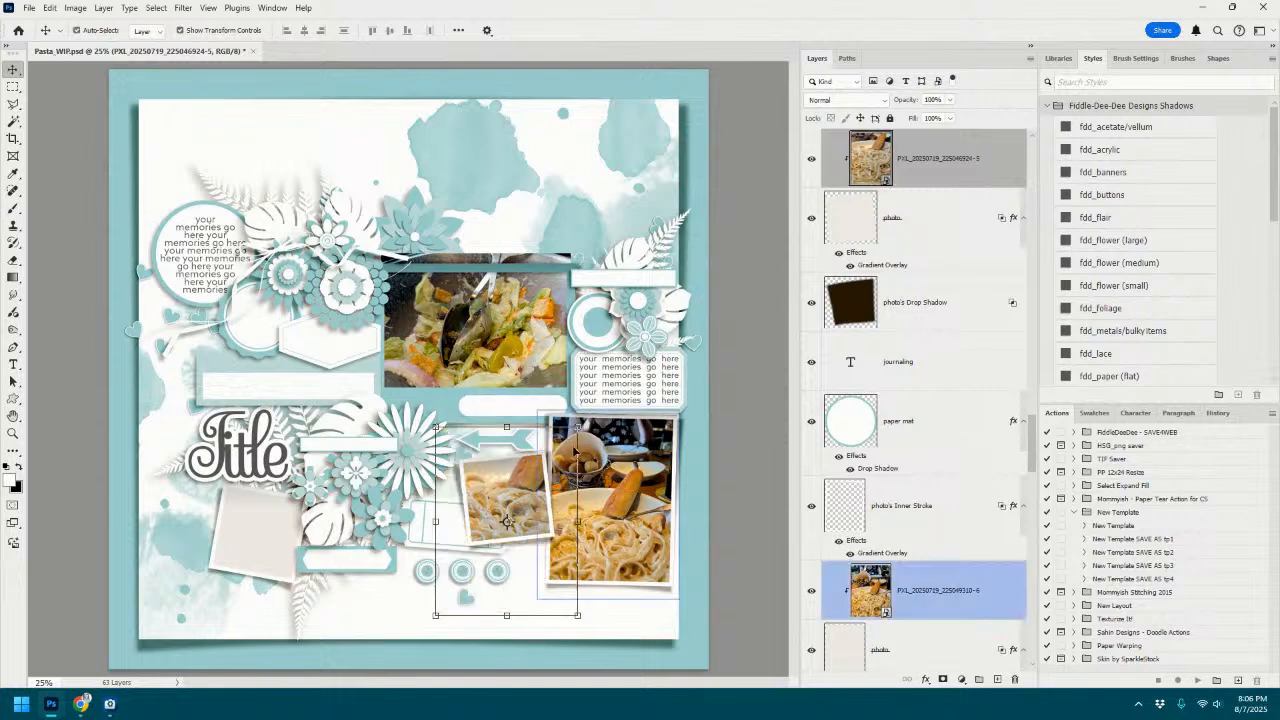
# Scale the clipped pasta photo to about 14.29% and rotate it about -6.33° to match its tilted frame.
pyautogui.moveTo(577, 428); pyautogui.dragTo(525, 470)
pyautogui.moveTo(519, 517); pyautogui.dragTo(550, 437)
pyautogui.moveTo(529, 486); pyautogui.dragTo(526, 485)
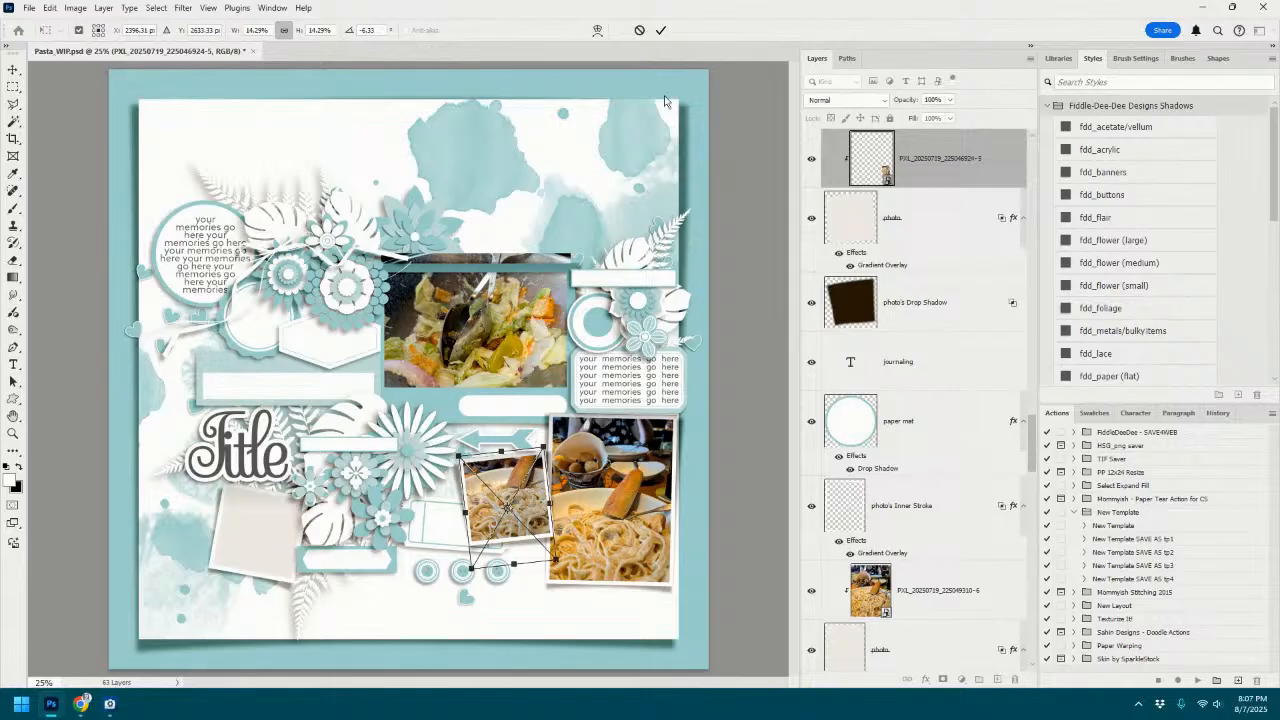
pyautogui.click(663, 29)
pyautogui.scroll(-6, 886, 519)
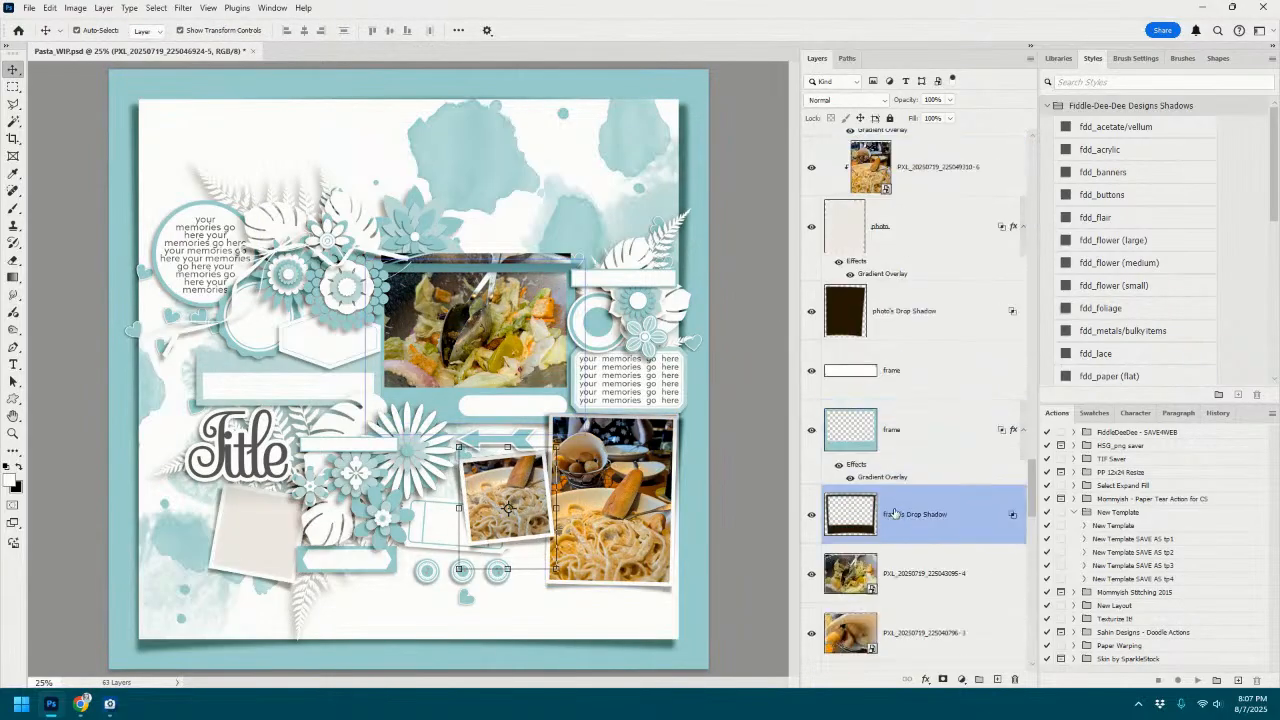
pyautogui.scroll(-2, 903, 471)
pyautogui.click(919, 415)
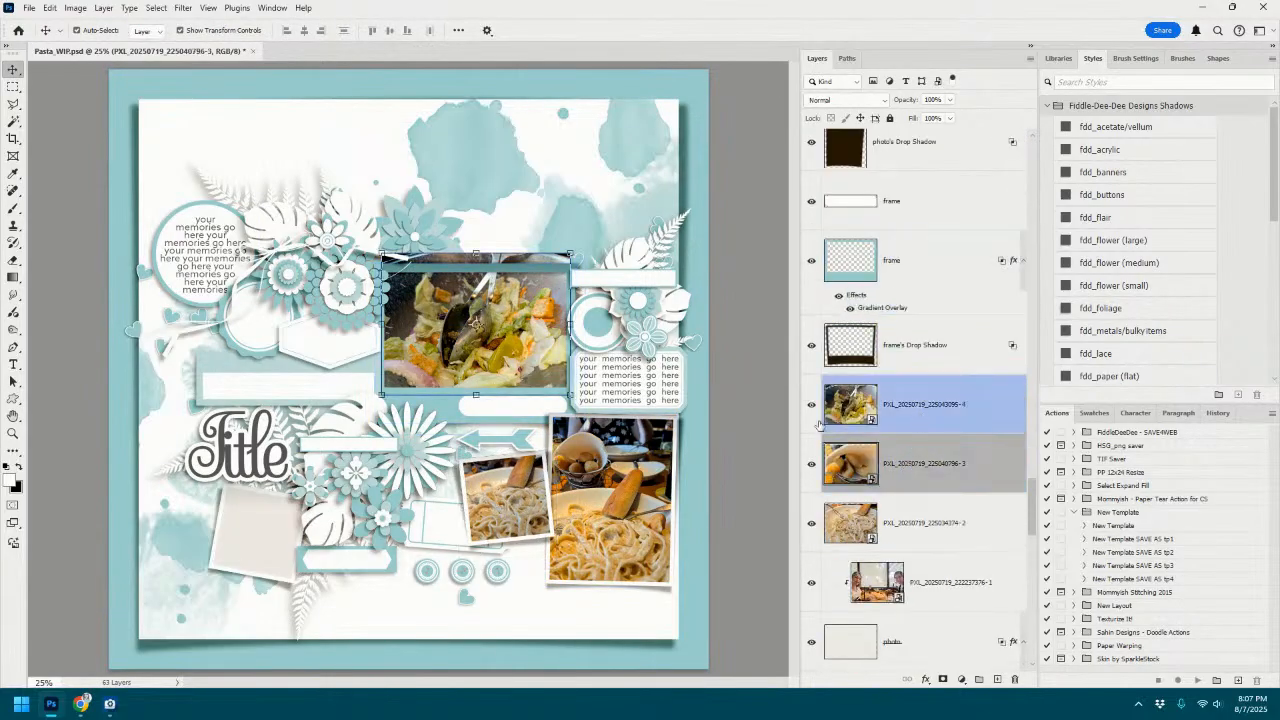
pyautogui.click(287, 514)
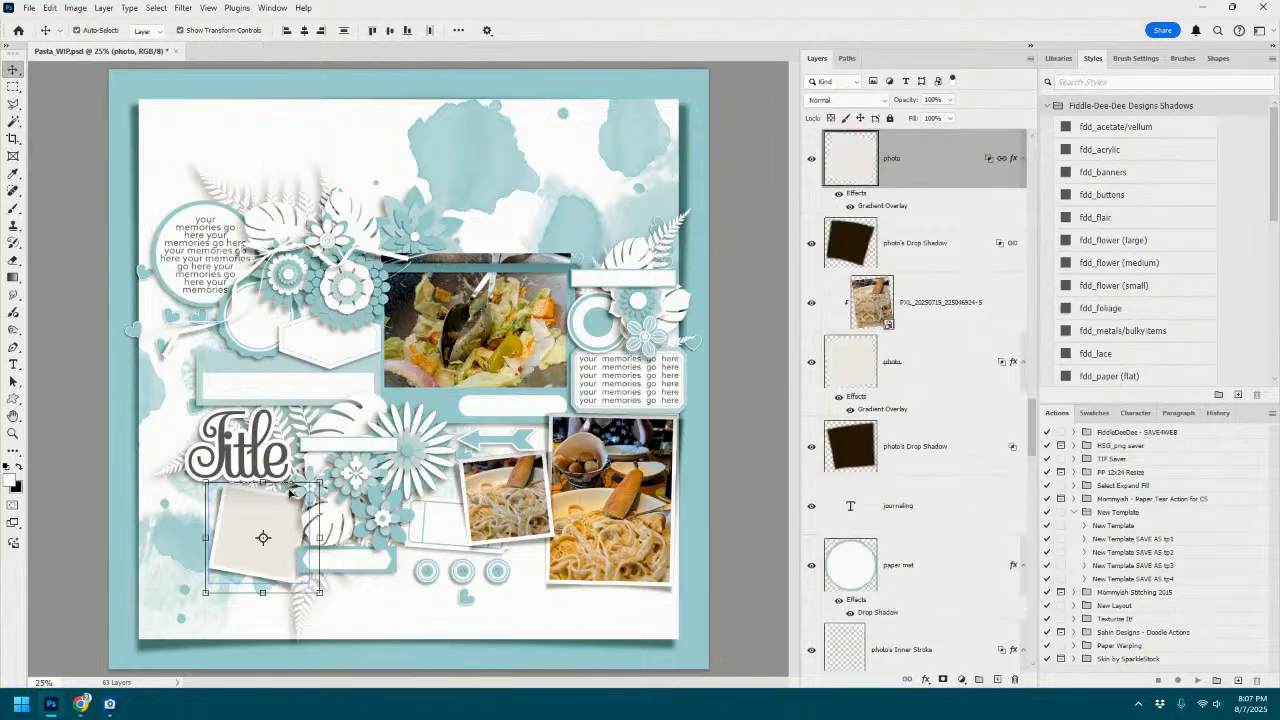
pyautogui.scroll(-6, 934, 472)
pyautogui.scroll(-6, 934, 472)
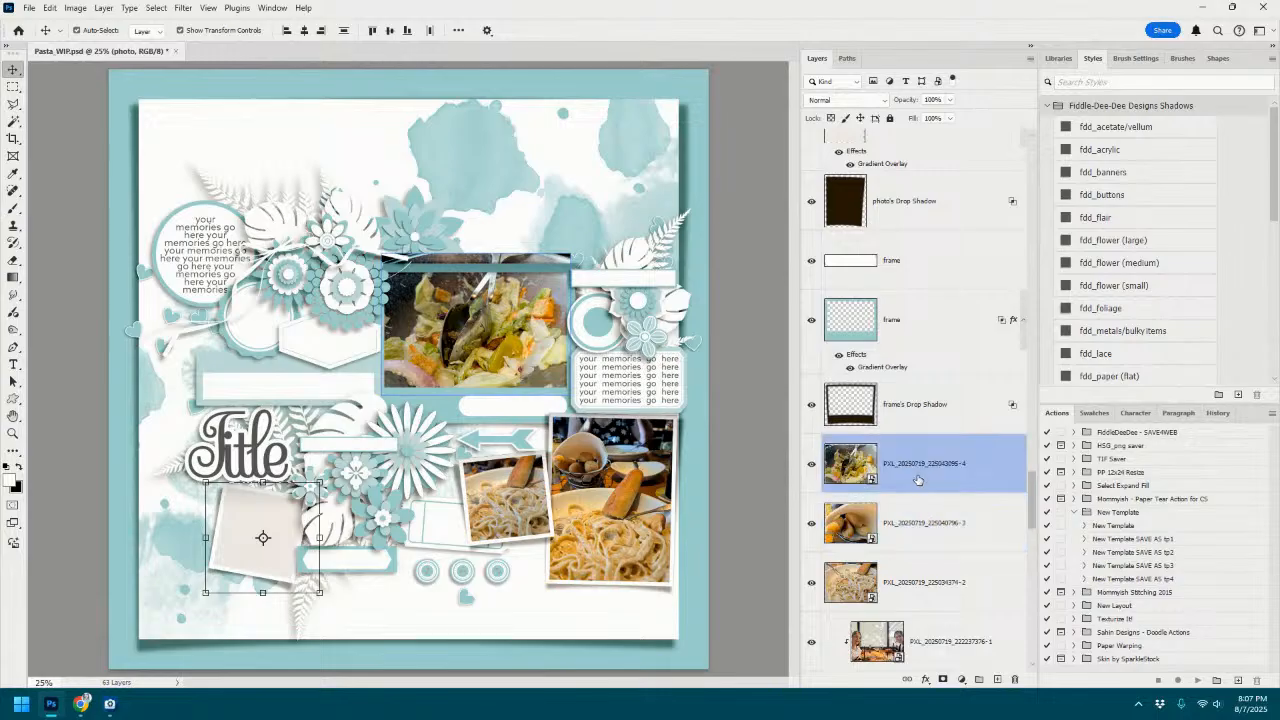
pyautogui.click(918, 480)
pyautogui.moveTo(510, 340); pyautogui.dragTo(312, 550)
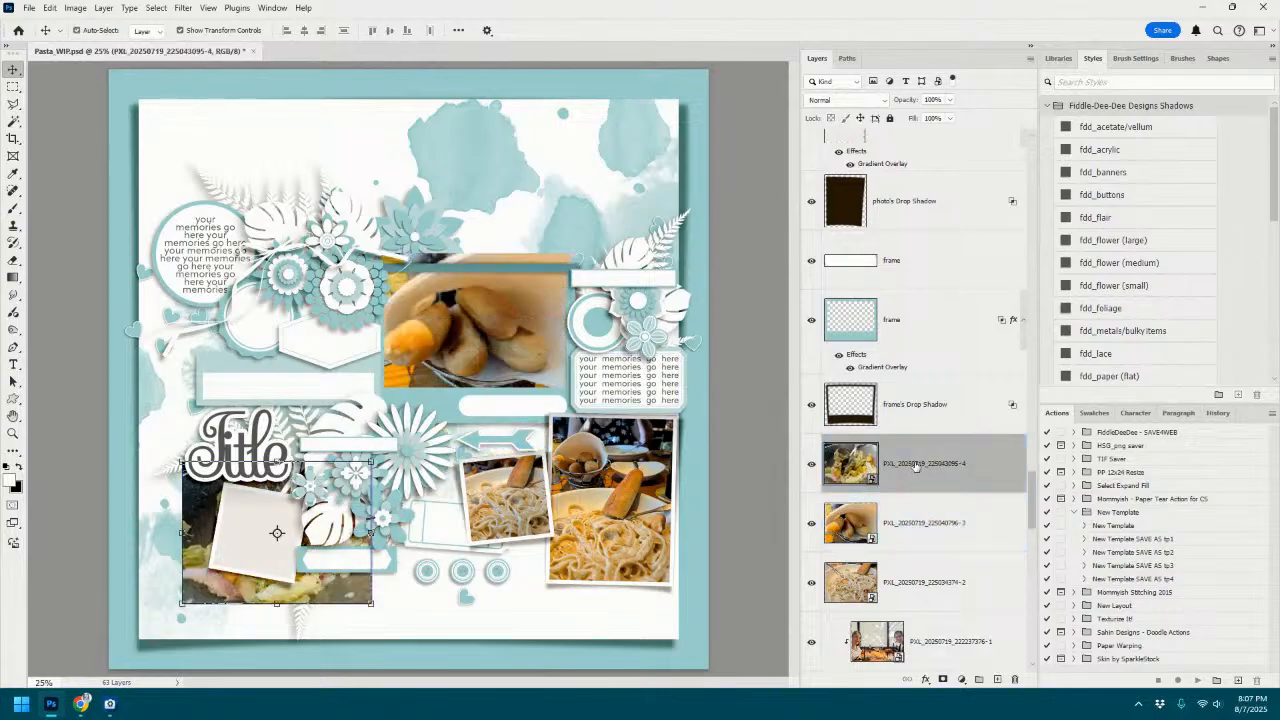
pyautogui.moveTo(918, 458); pyautogui.dragTo(950, 140)
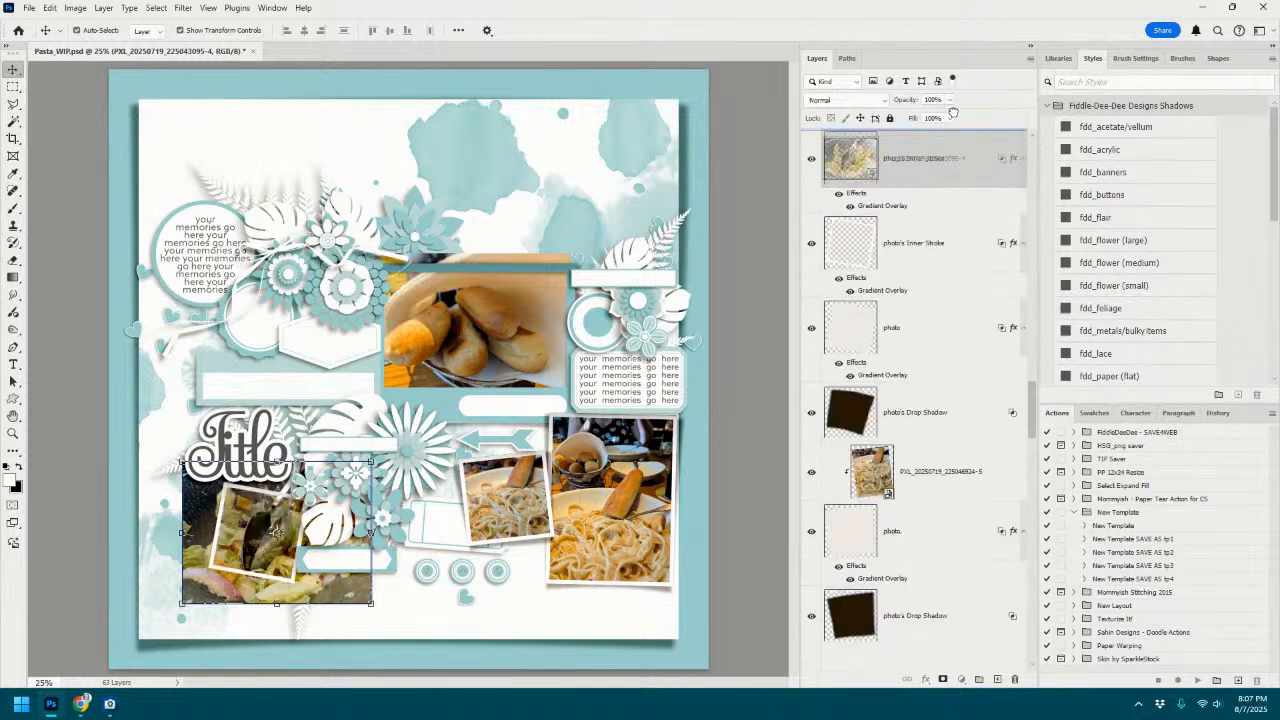
pyautogui.keyDown('alt'); pyautogui.click(945, 293); pyautogui.keyUp('alt')
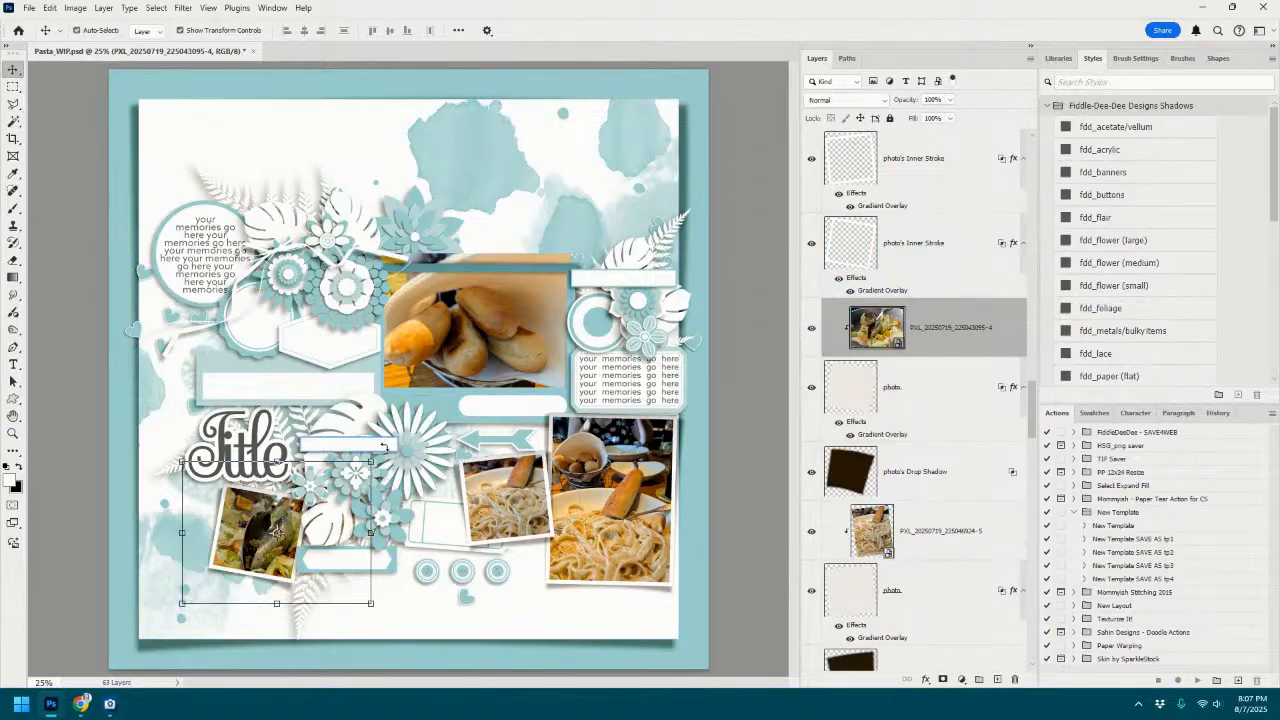
# Rotate the salad photo about 9.59° and scale it to about 15.59% to fit its tilted frame.
pyautogui.moveTo(370, 462); pyautogui.dragTo(300, 524)
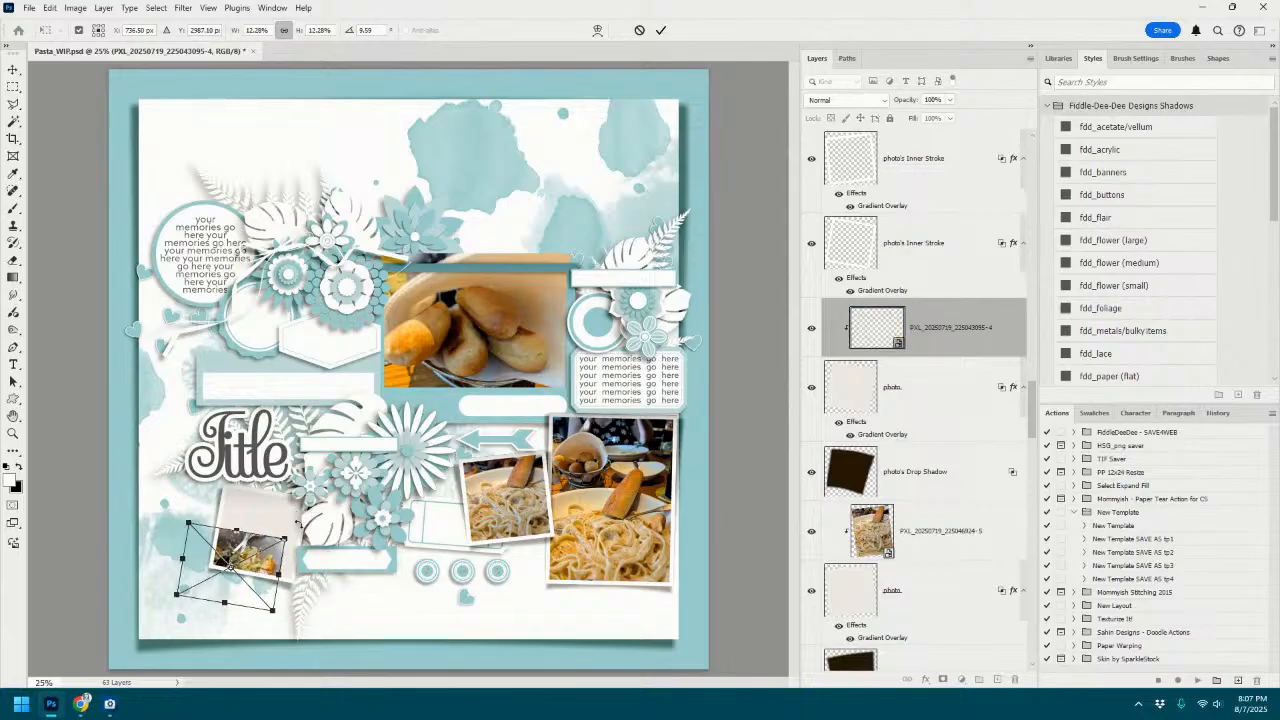
pyautogui.moveTo(270, 568); pyautogui.dragTo(334, 492)
pyautogui.moveTo(293, 529); pyautogui.dragTo(283, 520)
pyautogui.click(660, 30)
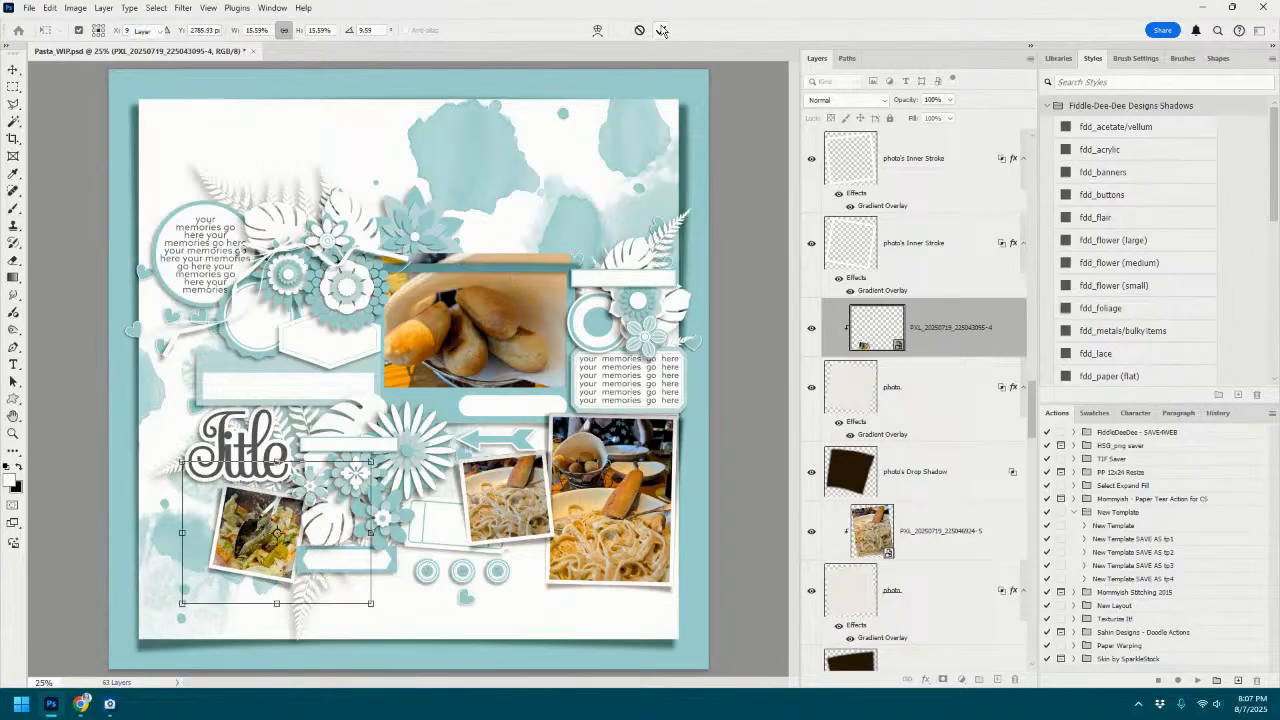
# Move the two unused bread and pasta photos off the central frame into the empty area above it.
pyautogui.click(522, 327)
pyautogui.moveTo(498, 323); pyautogui.dragTo(372, 197)
pyautogui.moveTo(480, 322); pyautogui.dragTo(568, 153)
pyautogui.click(508, 338)
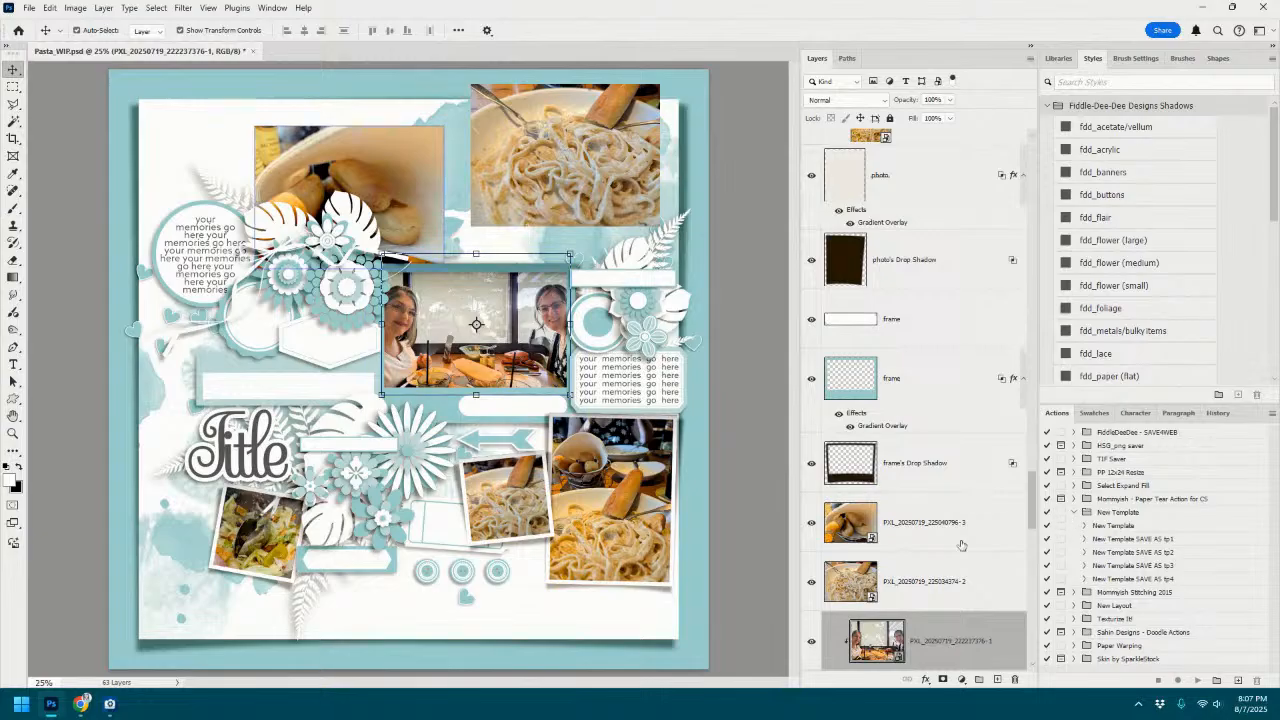
pyautogui.scroll(-3, 945, 525)
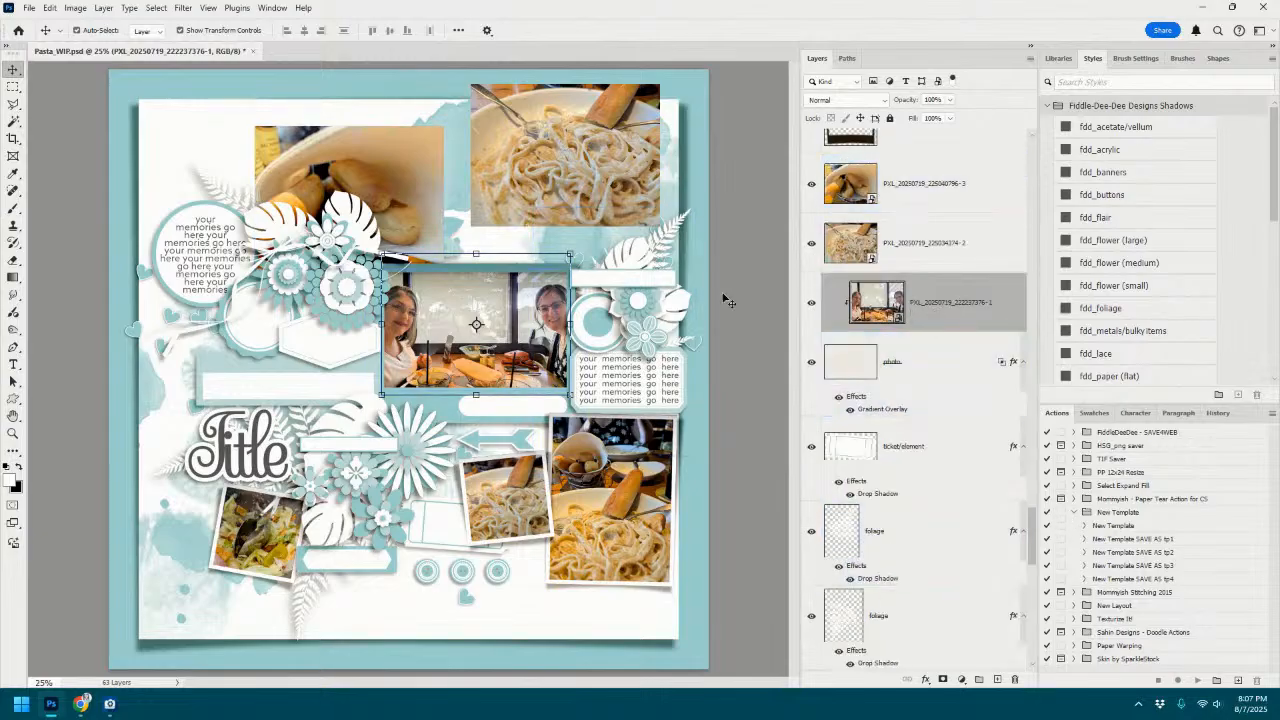
pyautogui.click(568, 195)
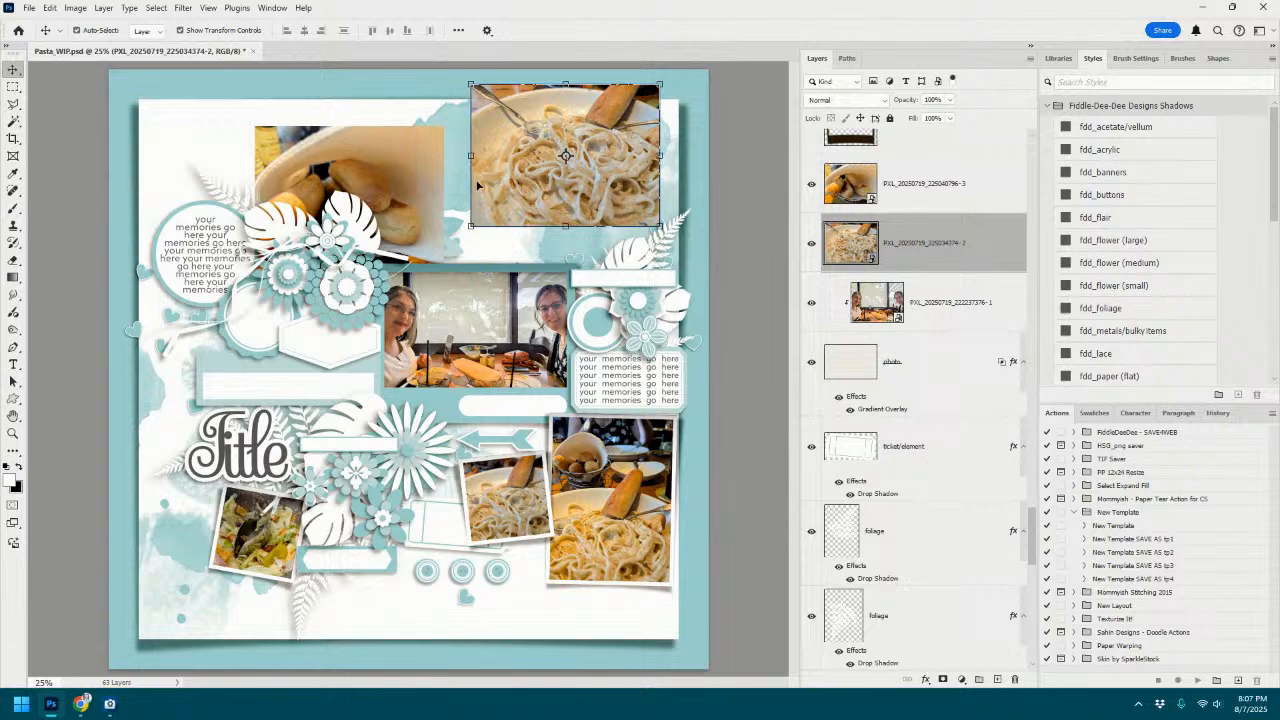
# Apply the fdd_photoedge+shadow style to the unused bread and pasta photos together.
pyautogui.keyDown('shift'); pyautogui.click(381, 199); pyautogui.keyUp('shift')
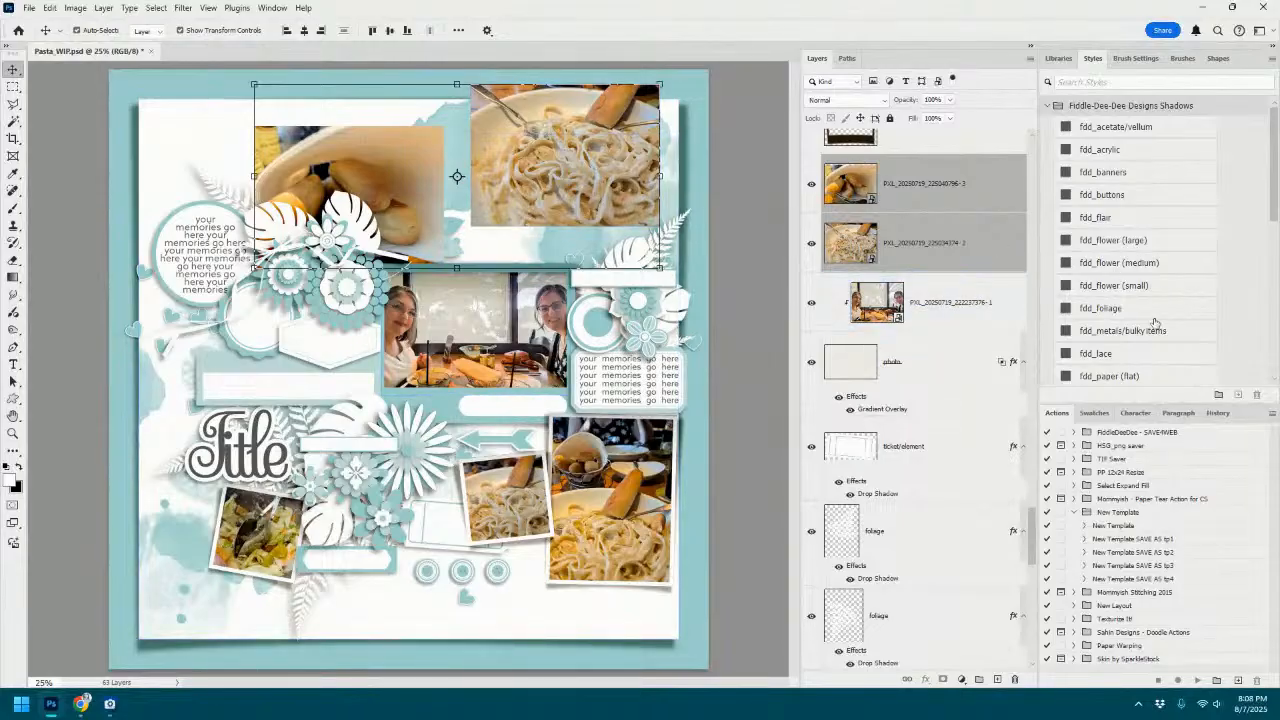
pyautogui.scroll(-3, 1152, 330)
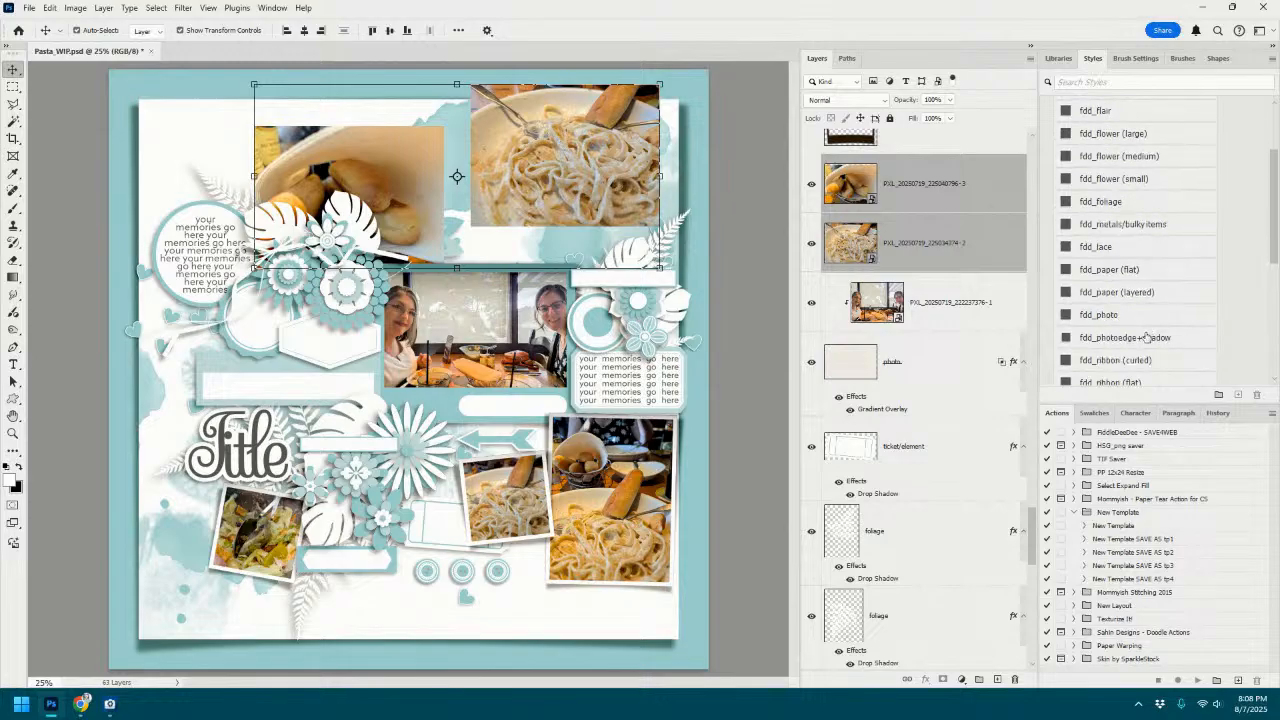
pyautogui.click(1148, 337)
# Scale the bread and pasta photos down together and place the pasta photo just above the central frame.
pyautogui.moveTo(659, 84); pyautogui.dragTo(527, 144)
pyautogui.click(659, 32)
pyautogui.moveTo(471, 198); pyautogui.dragTo(576, 238)
pyautogui.click(709, 206)
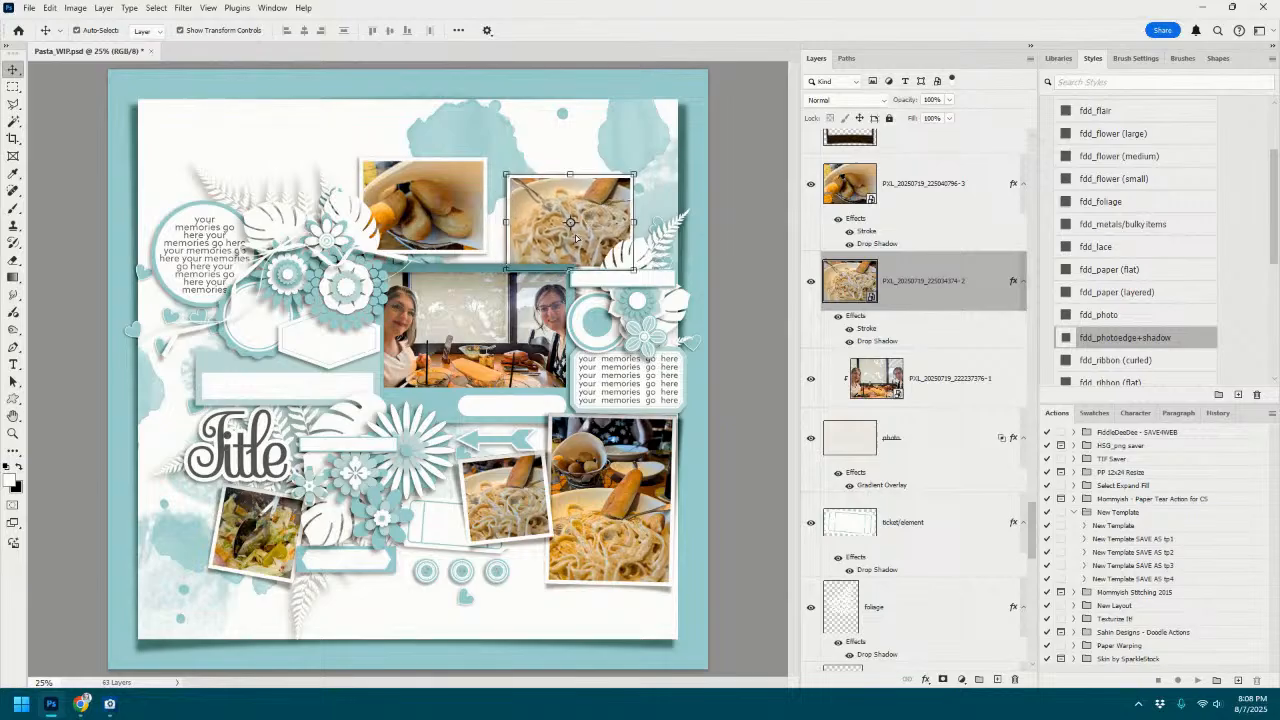
# Move the pasta and bread photo layers below the central frame's photo layer and place the bread photo beside the pasta photo.
pyautogui.moveTo(936, 287); pyautogui.dragTo(910, 498)
pyautogui.click(425, 208)
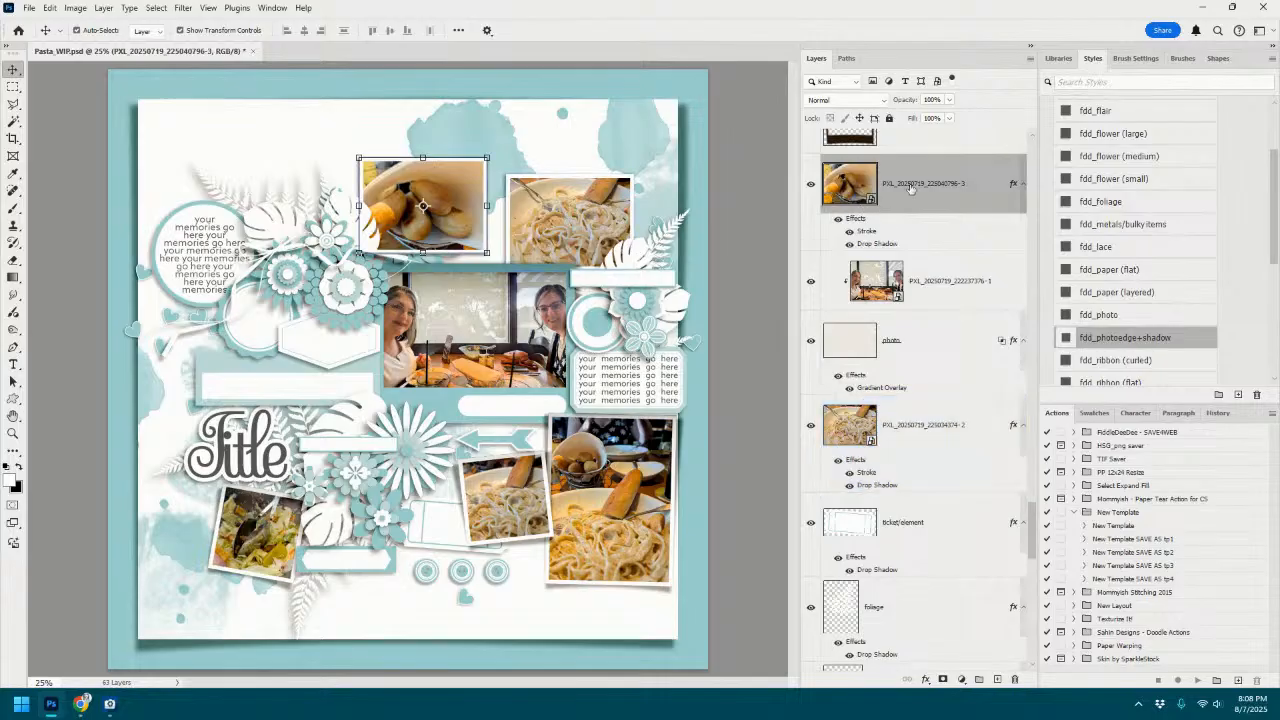
pyautogui.moveTo(852, 465); pyautogui.dragTo(853, 489)
pyautogui.moveTo(435, 220); pyautogui.dragTo(462, 240)
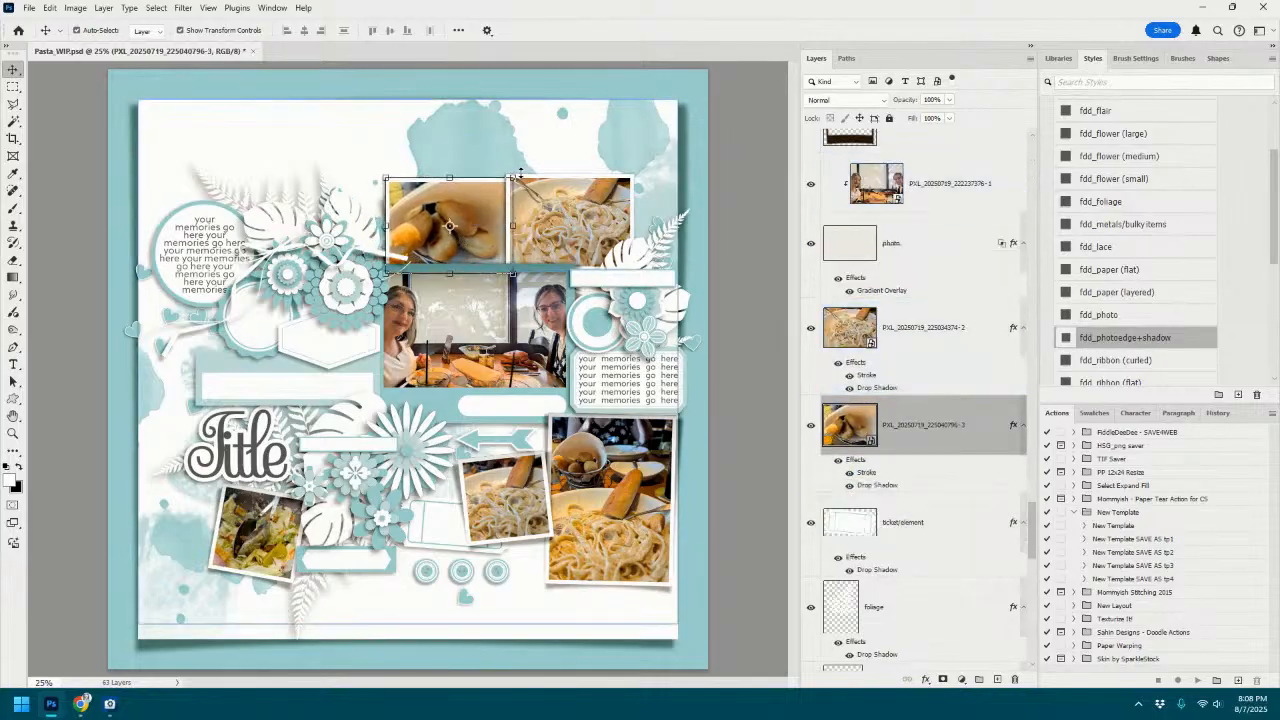
# Scale the bread and pasta photos down together to about 13.16% and tilt the pasta photo slightly clockwise.
pyautogui.keyDown('shift'); pyautogui.click(903, 330); pyautogui.keyUp('shift')
pyautogui.hotkey('ctrl', 't')
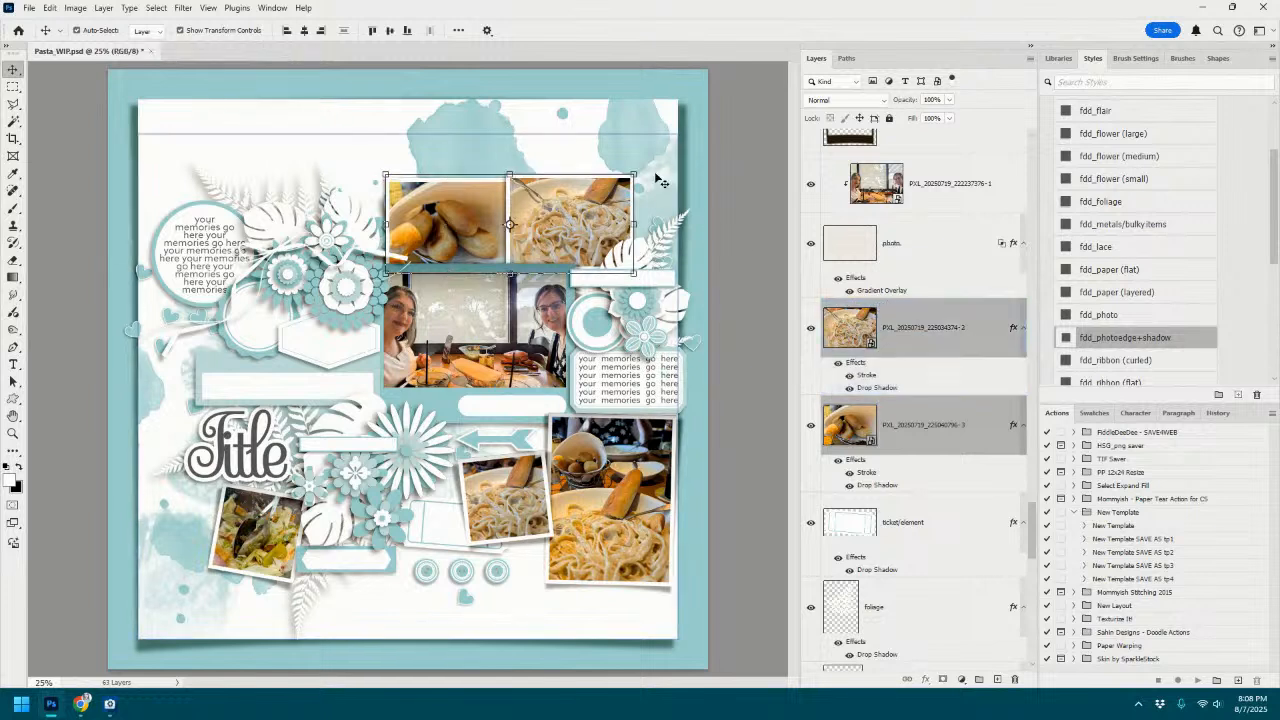
pyautogui.moveTo(632, 178)
pyautogui.mouseDown()
pyautogui.moveTo(572, 215)
pyautogui.moveTo(646, 176)
pyautogui.mouseUp()
pyautogui.click(660, 33)
pyautogui.hotkey('ctrl', 't')
pyautogui.click(660, 30)
# Move the bread photo against the pasta photo above the central frame and rotate it about -3.75°.
pyautogui.moveTo(459, 228); pyautogui.dragTo(474, 231)
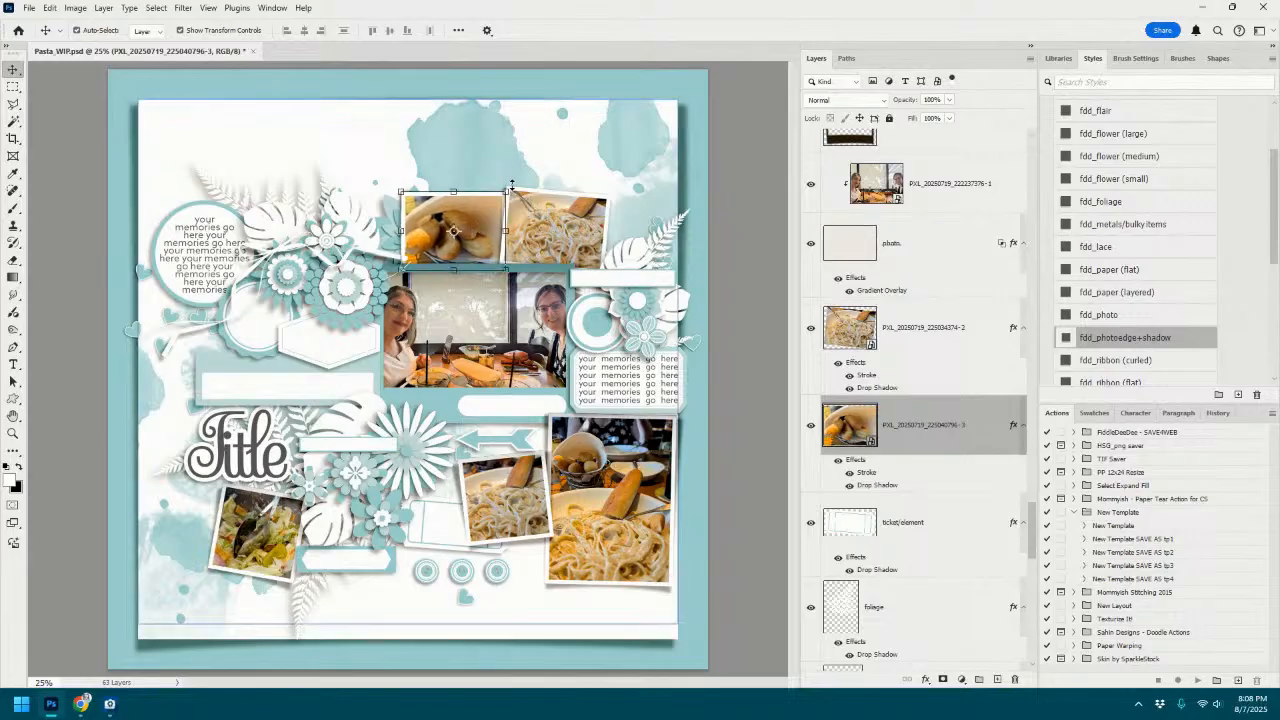
pyautogui.moveTo(516, 184); pyautogui.dragTo(517, 184)
pyautogui.click(660, 30)
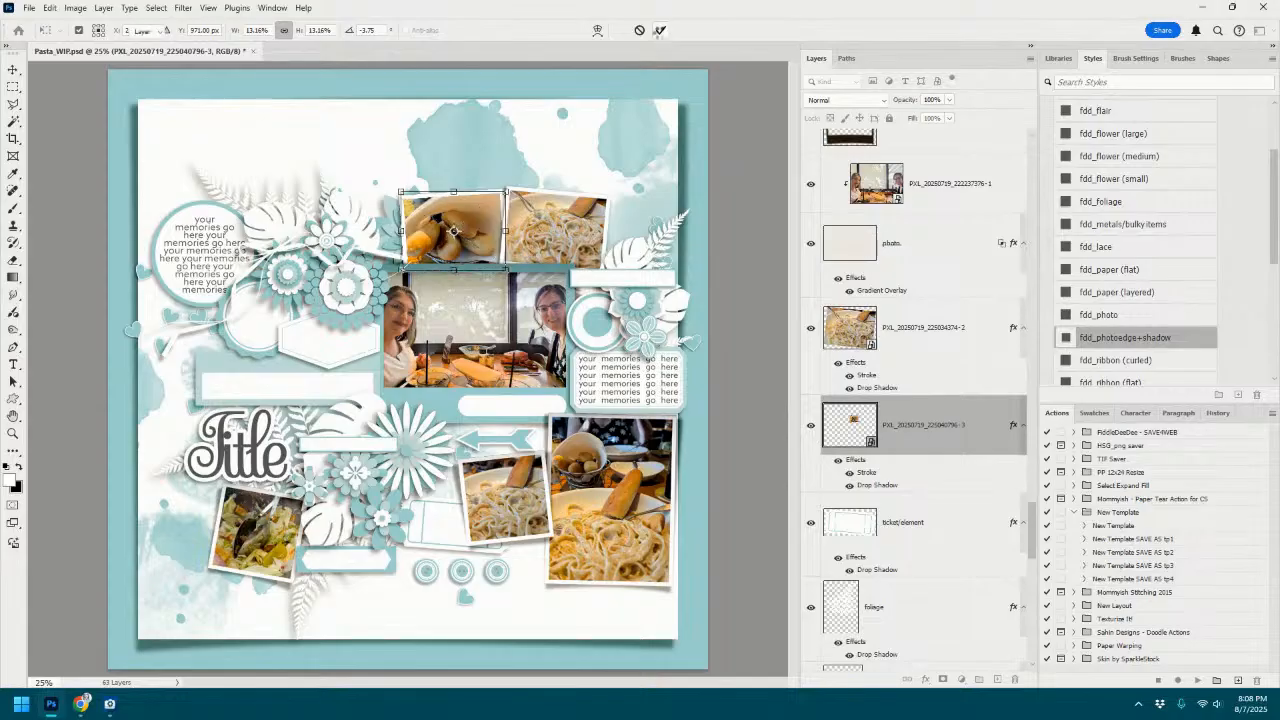
pyautogui.click(596, 325)
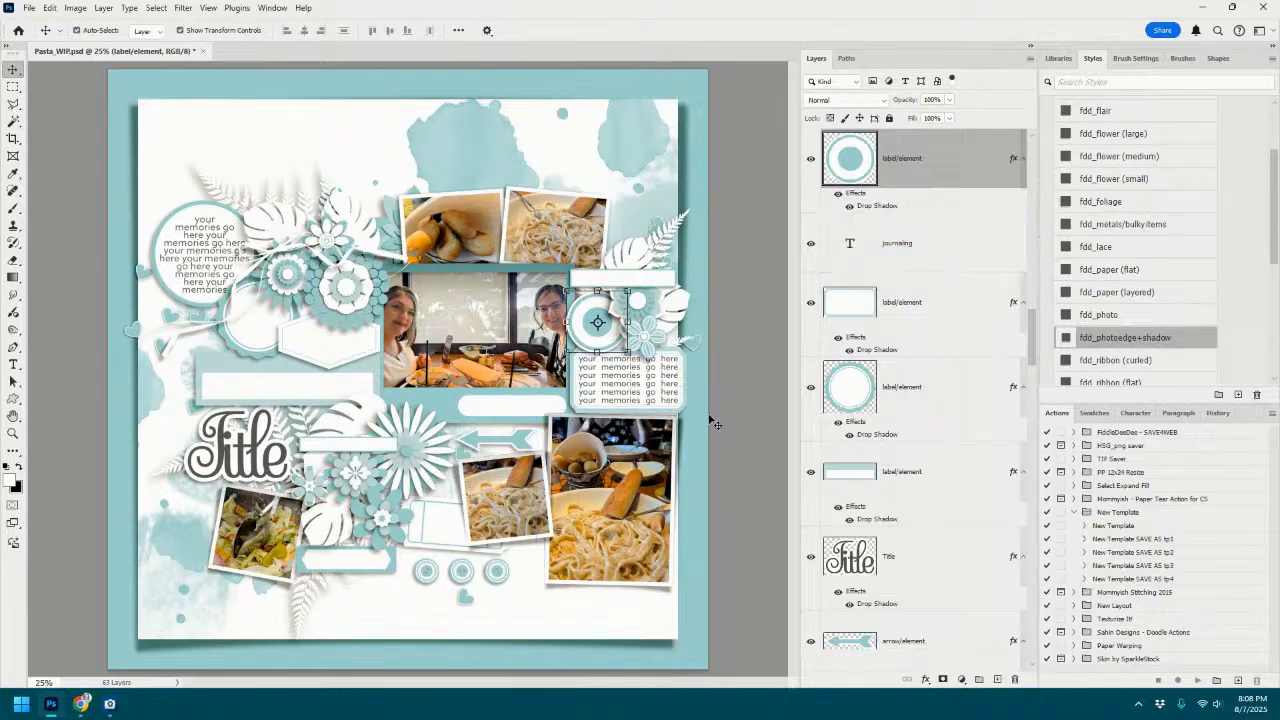
pyautogui.click(462, 638)
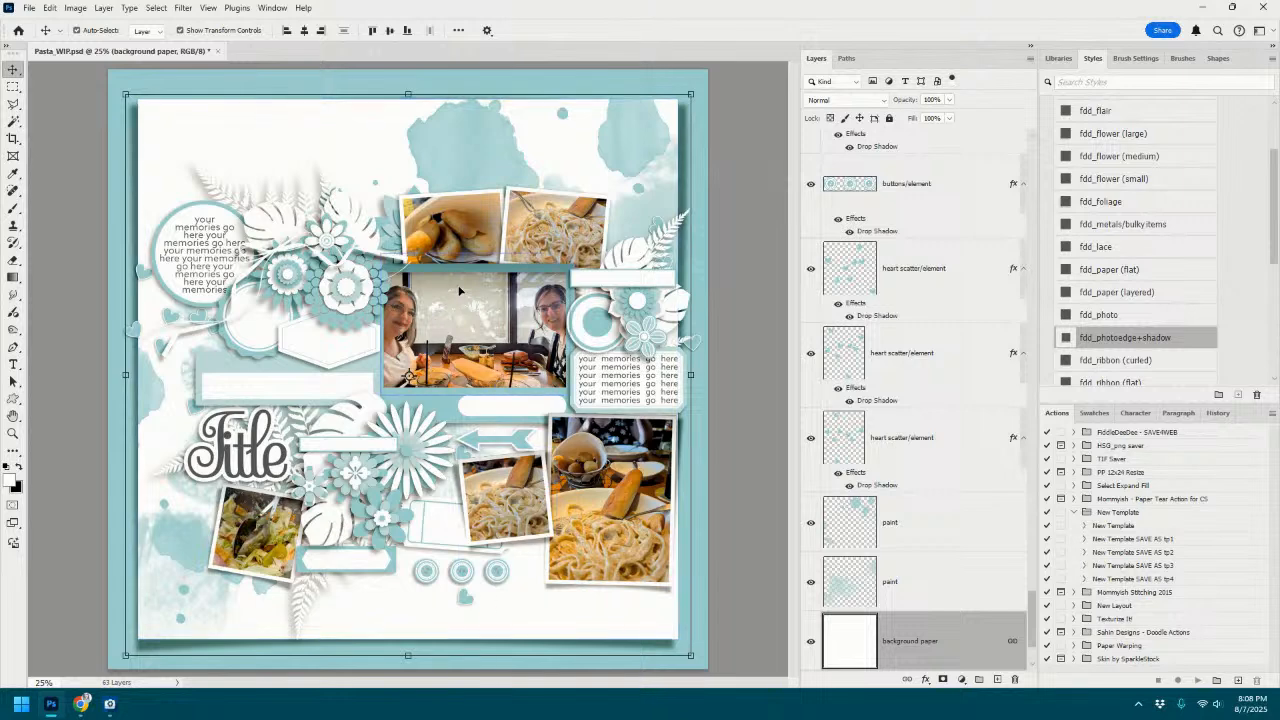
pyautogui.click(432, 264)
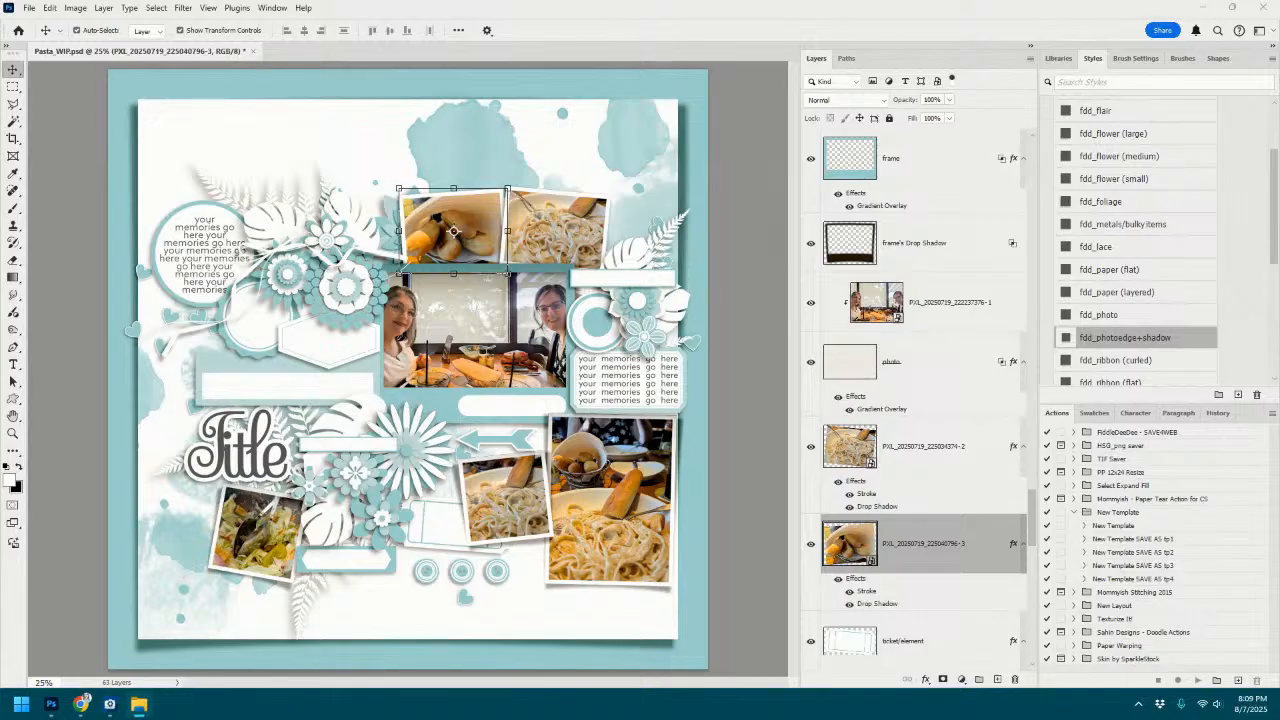
# Open fdd_SultrySummer_pvw.psd to examine the four template layouts, close it, and return to the pasta page.
pyautogui.moveTo(948, 232); pyautogui.dragTo(631, 54)
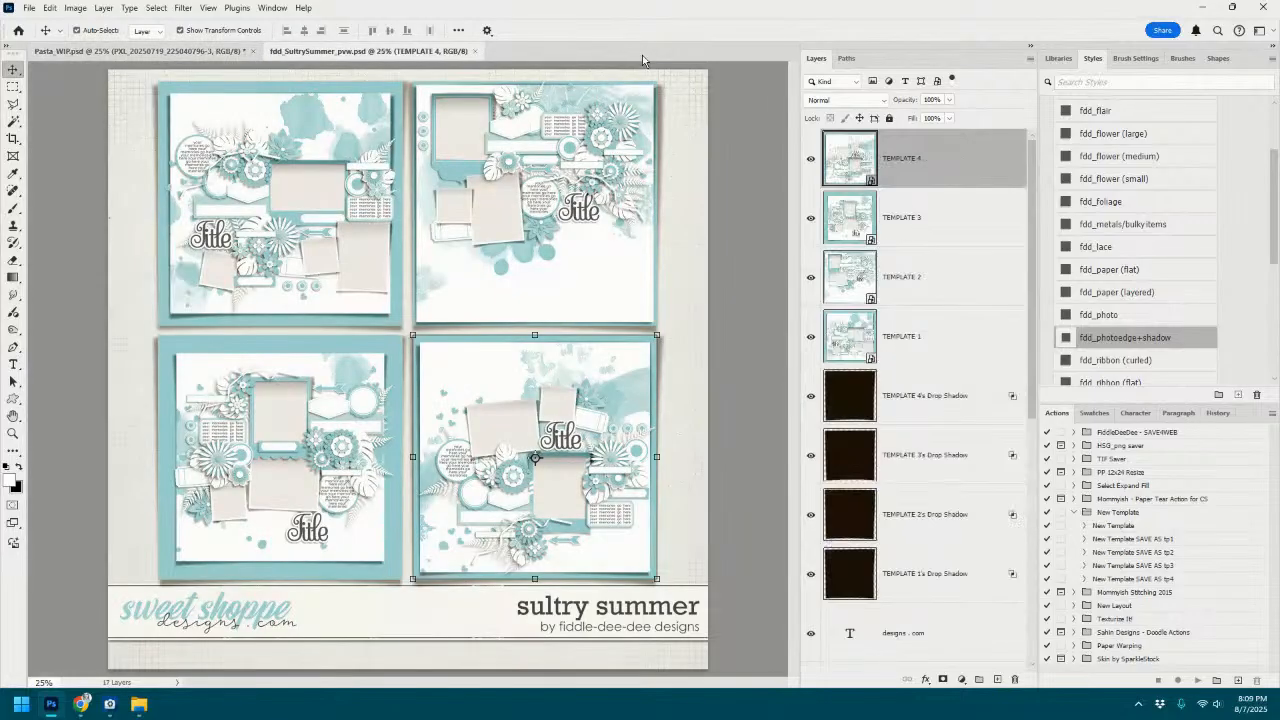
pyautogui.click(588, 210)
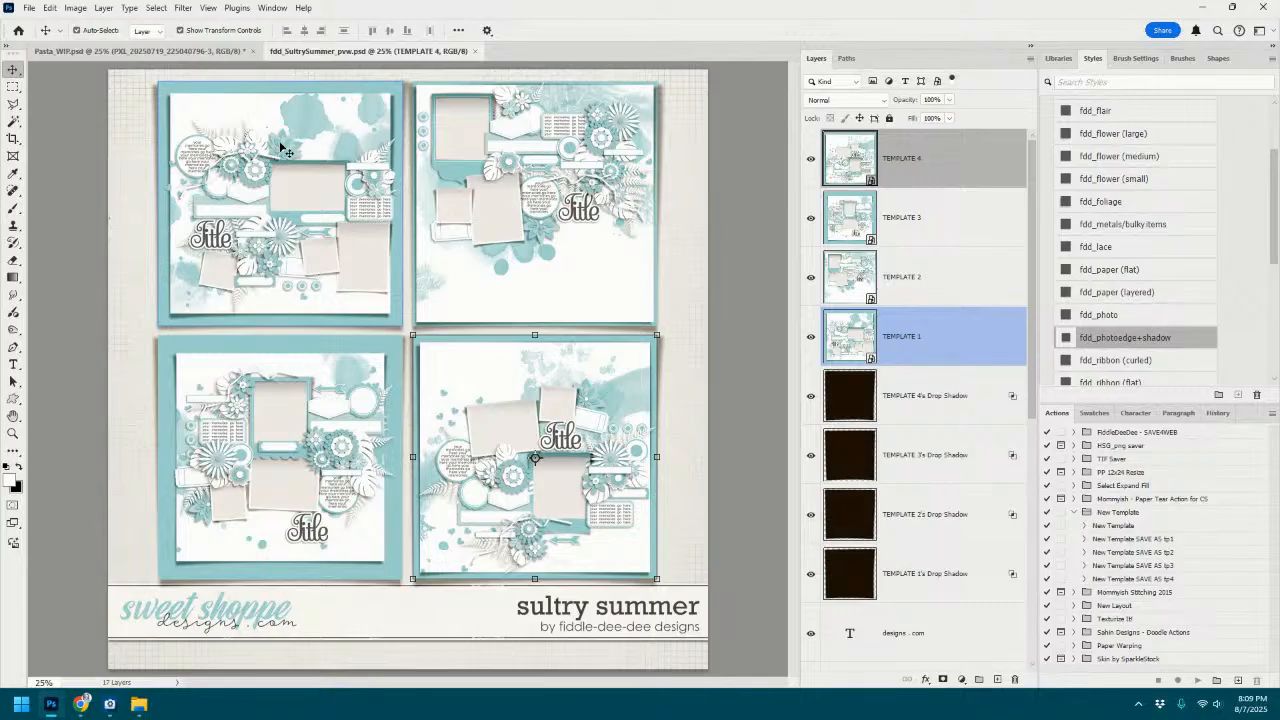
pyautogui.click(476, 51)
pyautogui.click(562, 232)
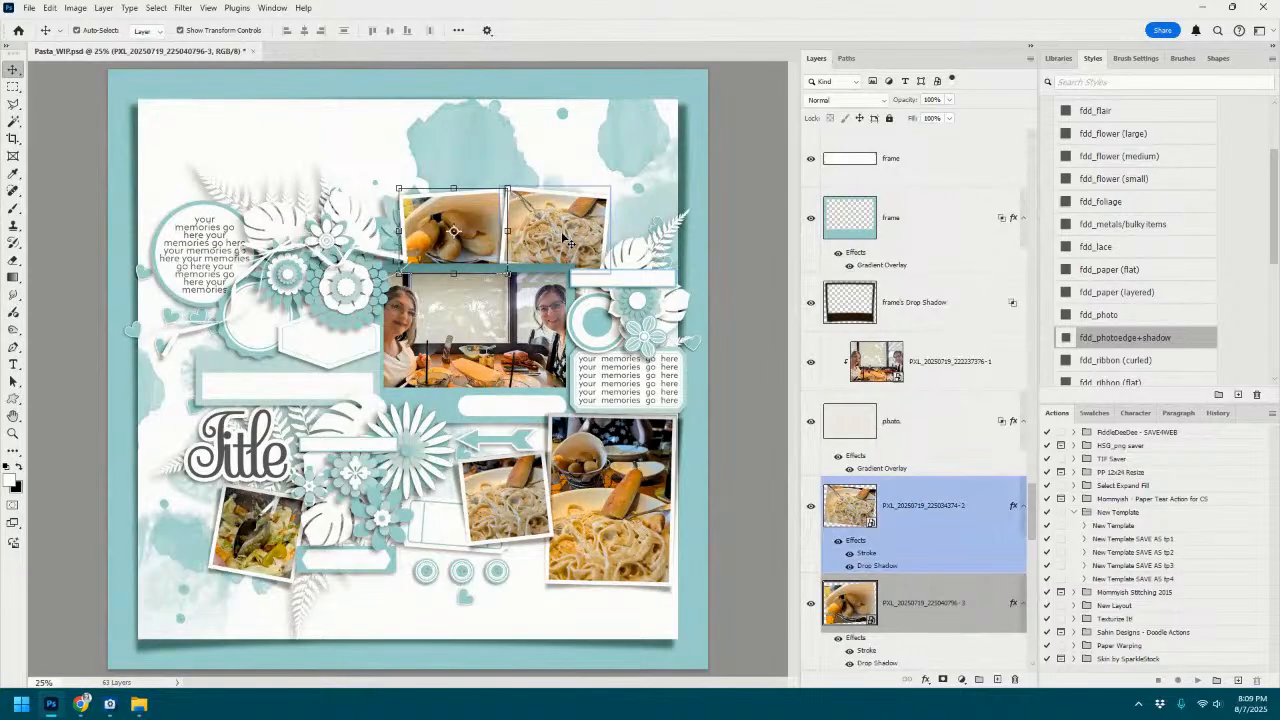
pyautogui.click(453, 230)
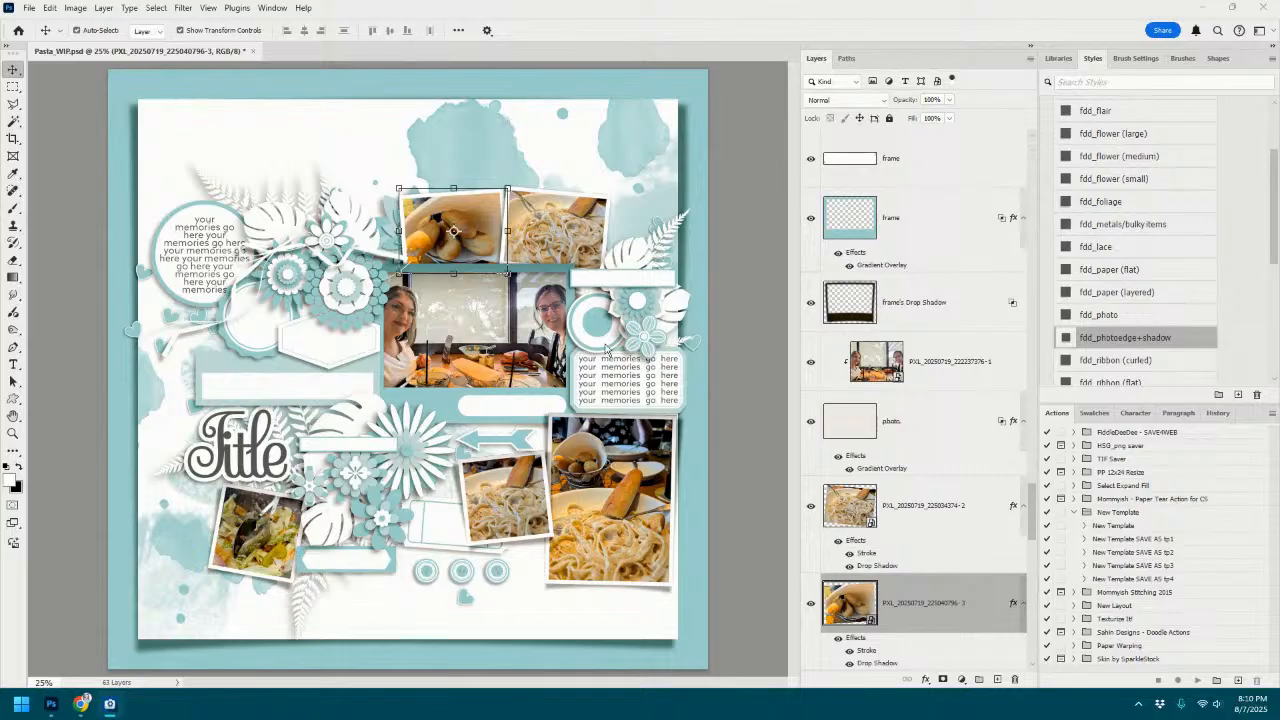
# Place bg_scrumptiousstories_pasta_wordbit_18 over the white word strip below the upper pasta photo and apply the fdd_paper (layered) style.
pyautogui.click(630, 281)
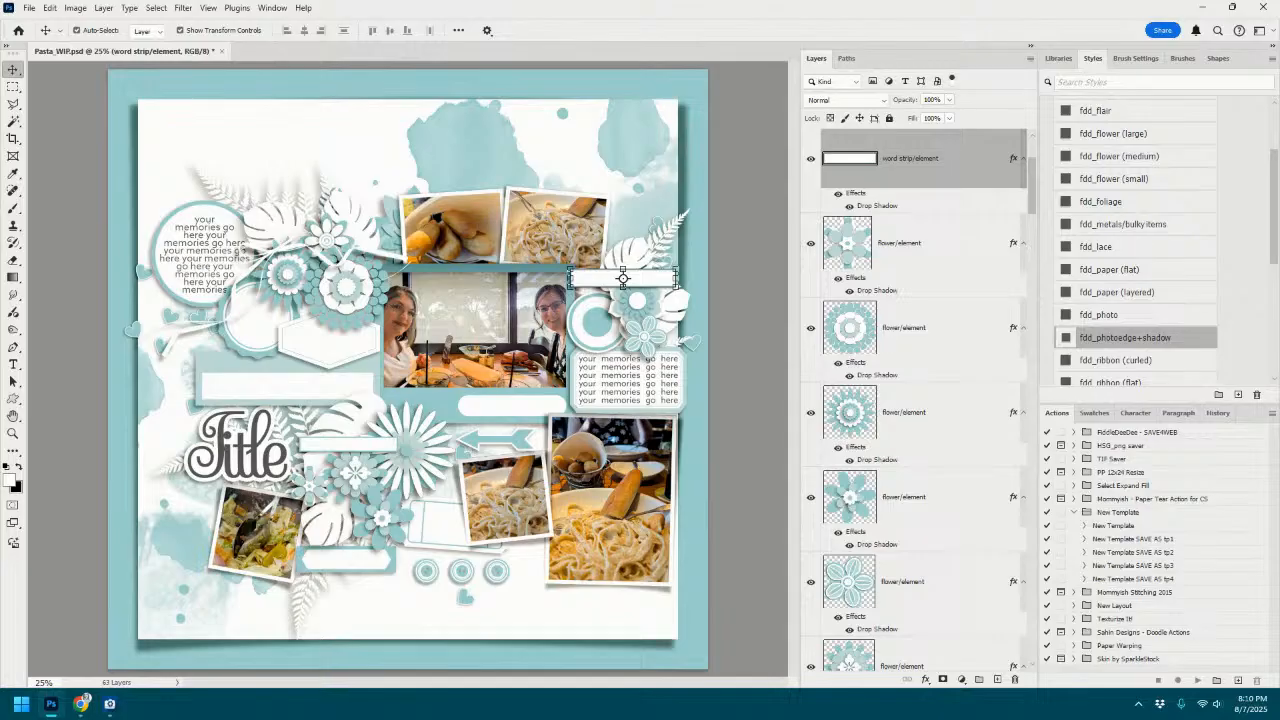
pyautogui.moveTo(781, 393); pyautogui.dragTo(625, 413)
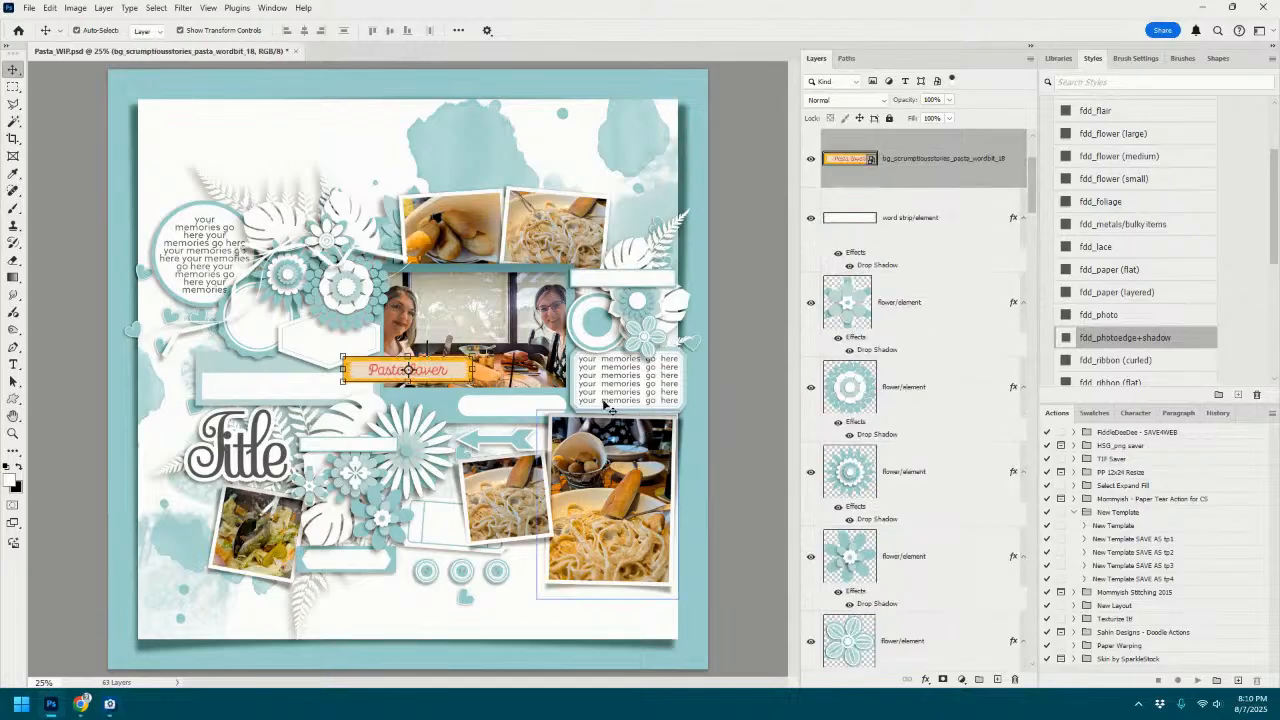
pyautogui.moveTo(455, 372); pyautogui.dragTo(674, 280)
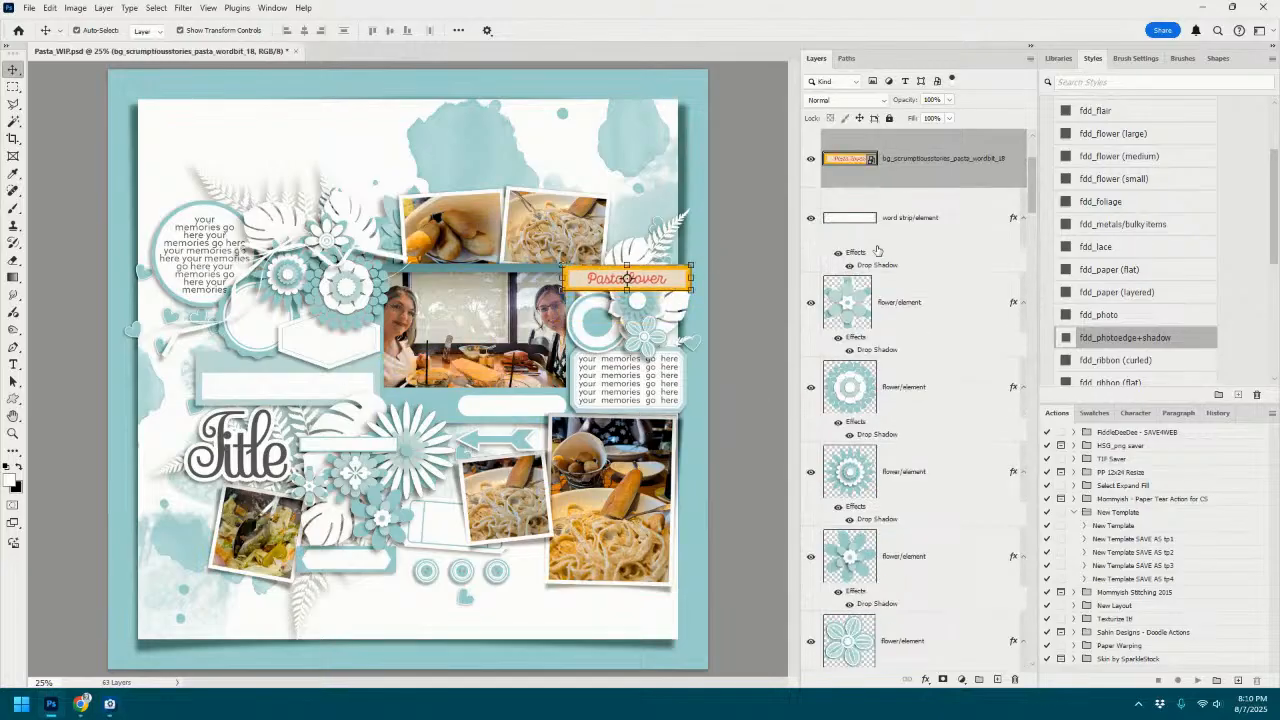
pyautogui.click(1126, 293)
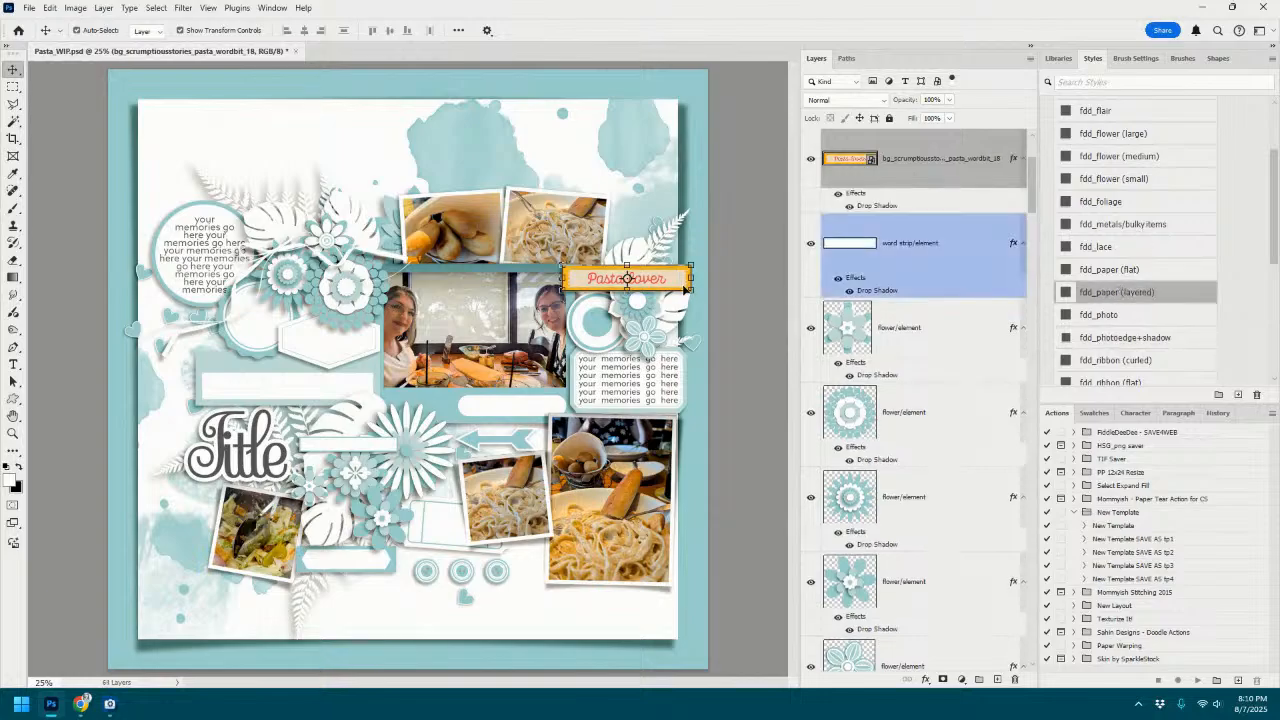
# Scale the "Pasta lover" word strip down to fit over the template's white word strip.
pyautogui.moveTo(697, 263); pyautogui.dragTo(662, 280)
pyautogui.click(660, 30)
pyautogui.hotkey('ctrl', 't')
pyautogui.click(641, 30)
# Delete the template's word strip layer under "Pasta lover" and fine-tune the "Pasta lover" strip's size and position.
pyautogui.click(903, 255)
pyautogui.rightClick(908, 255)
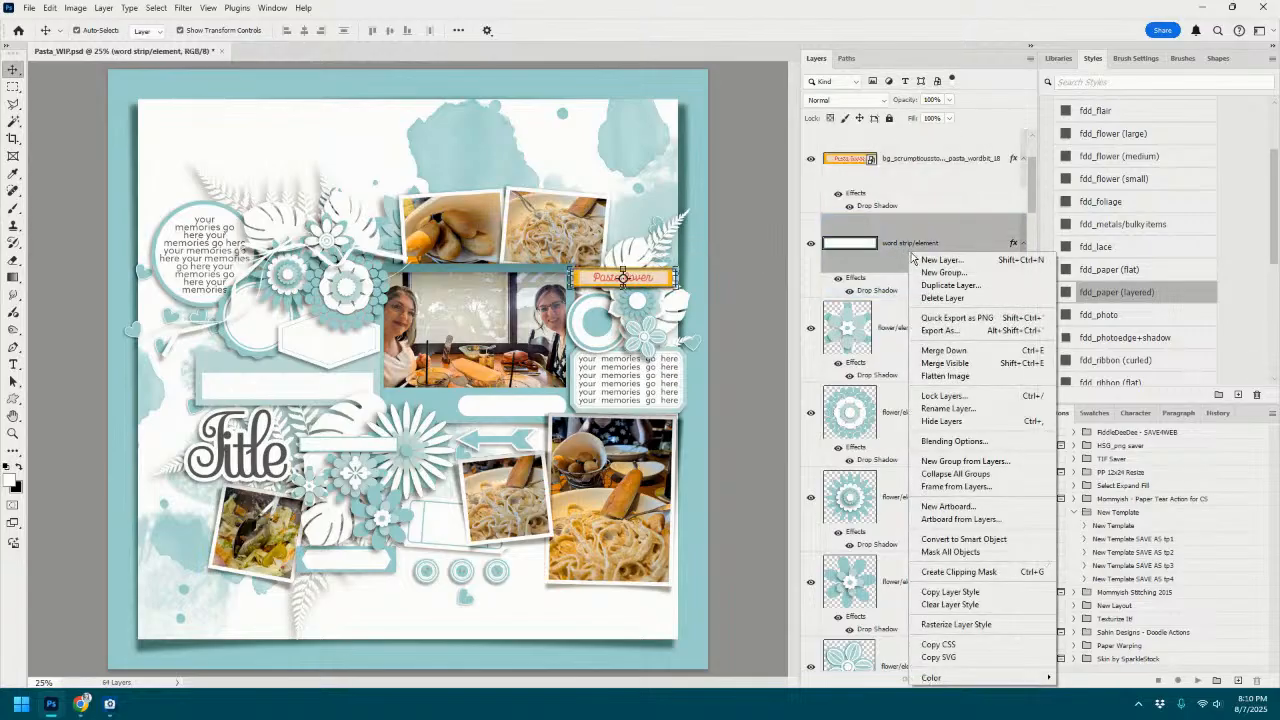
pyautogui.click(945, 296)
pyautogui.moveTo(661, 281); pyautogui.dragTo(660, 285)
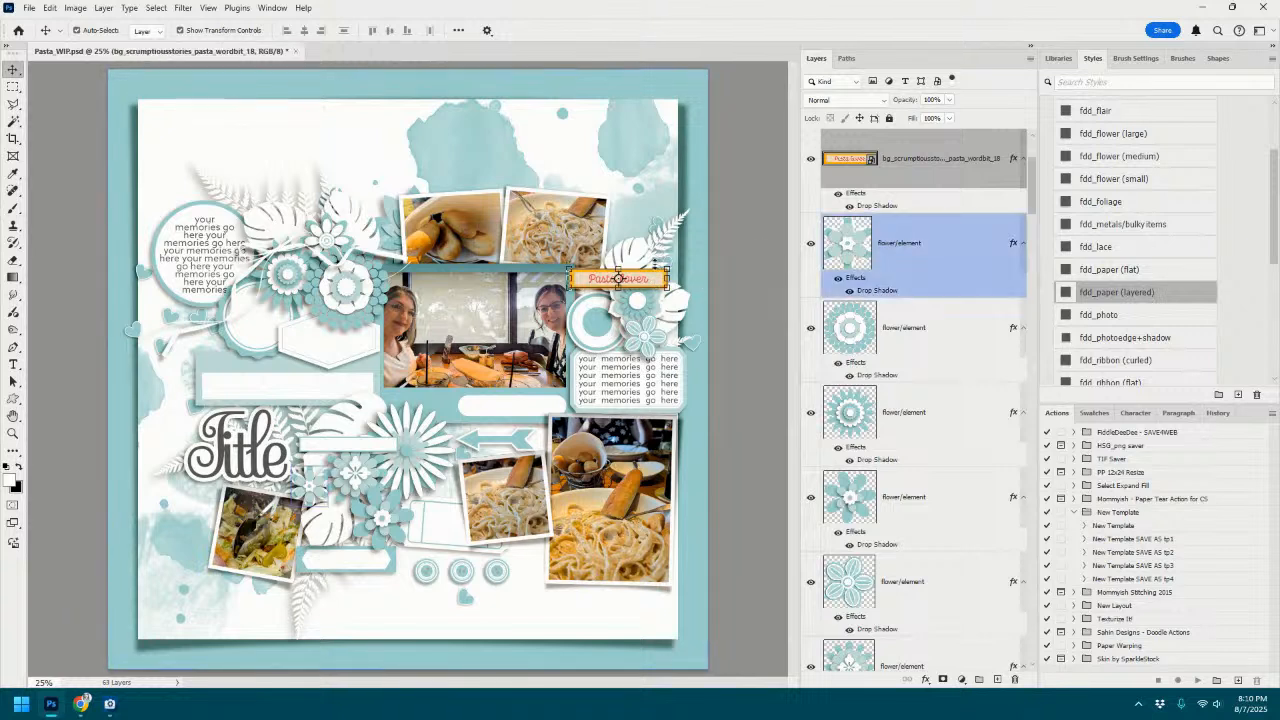
# Place bg_scrumptiousstories_pasta_wordbit_17 with the fdd_paper (layered) style, scaled to fit over the white word strip beside the title.
pyautogui.click(380, 451)
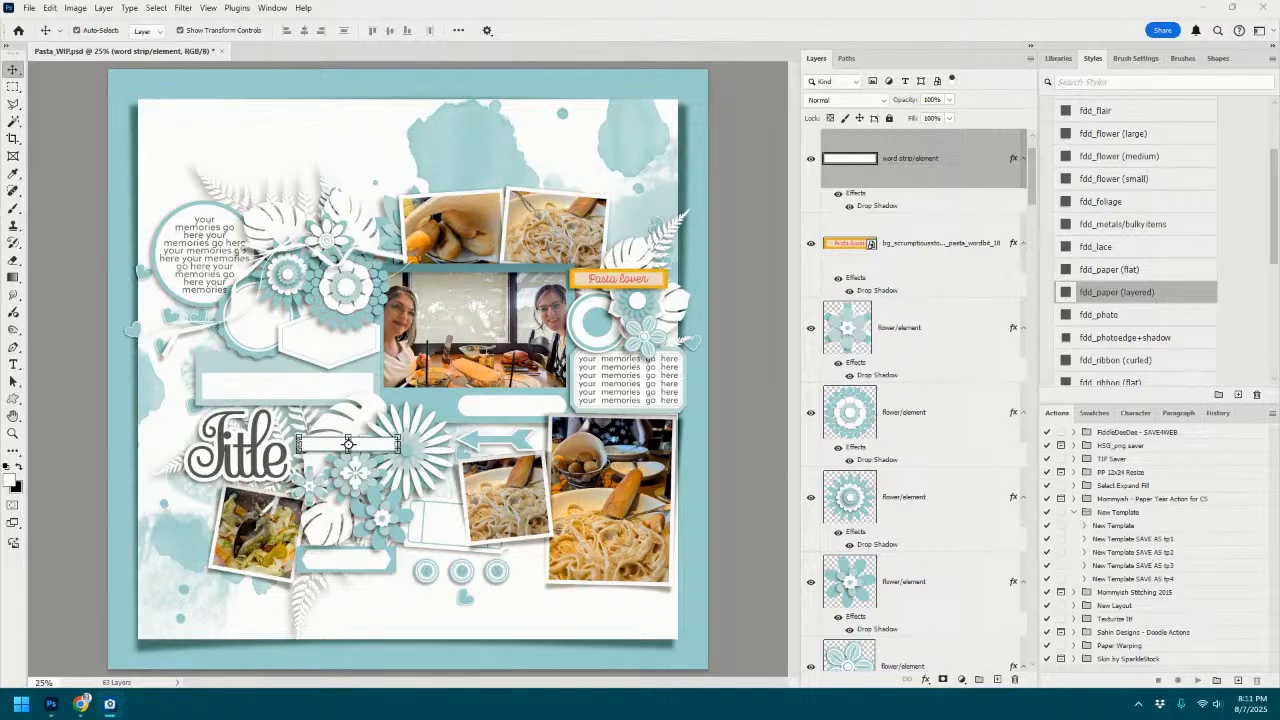
pyautogui.moveTo(1279, 395); pyautogui.dragTo(654, 510)
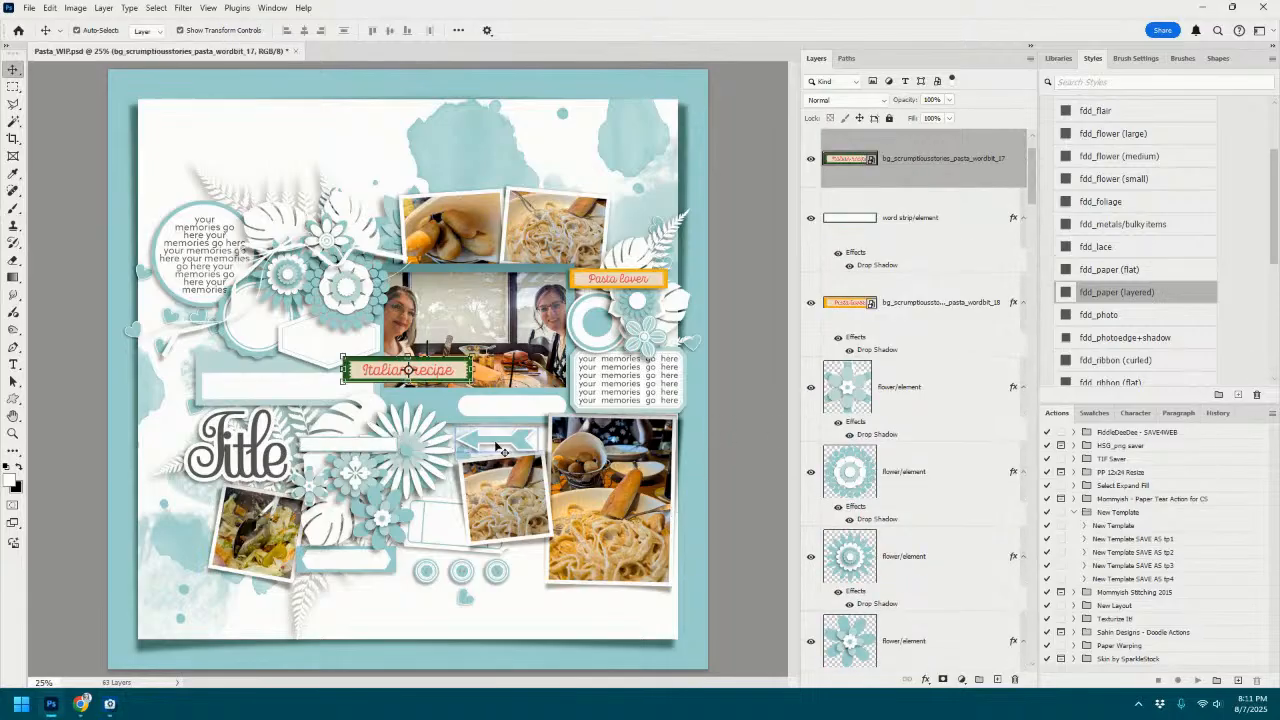
pyautogui.click(1116, 293)
pyautogui.moveTo(472, 355); pyautogui.dragTo(386, 447)
pyautogui.click(663, 30)
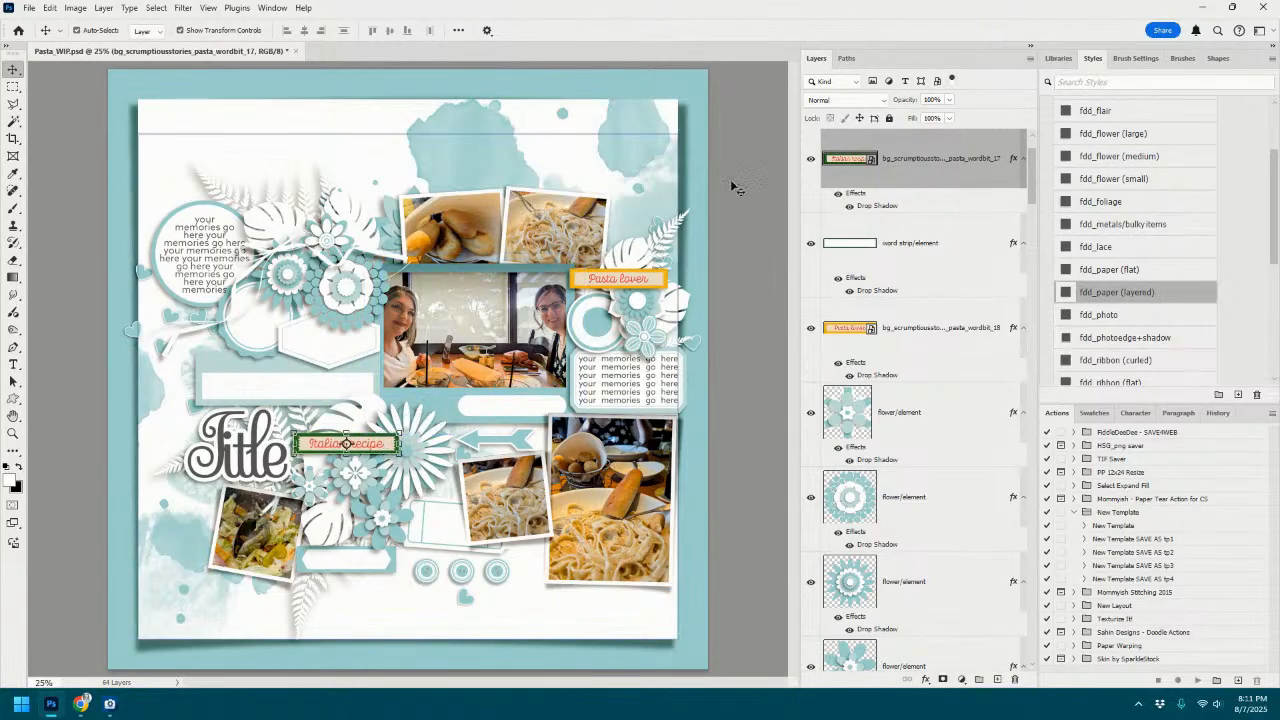
# Delete the template's word strip layer beneath the "Italian recipe" strip and clear the layer selection.
pyautogui.click(905, 245)
pyautogui.rightClick(905, 245)
pyautogui.click(948, 290)
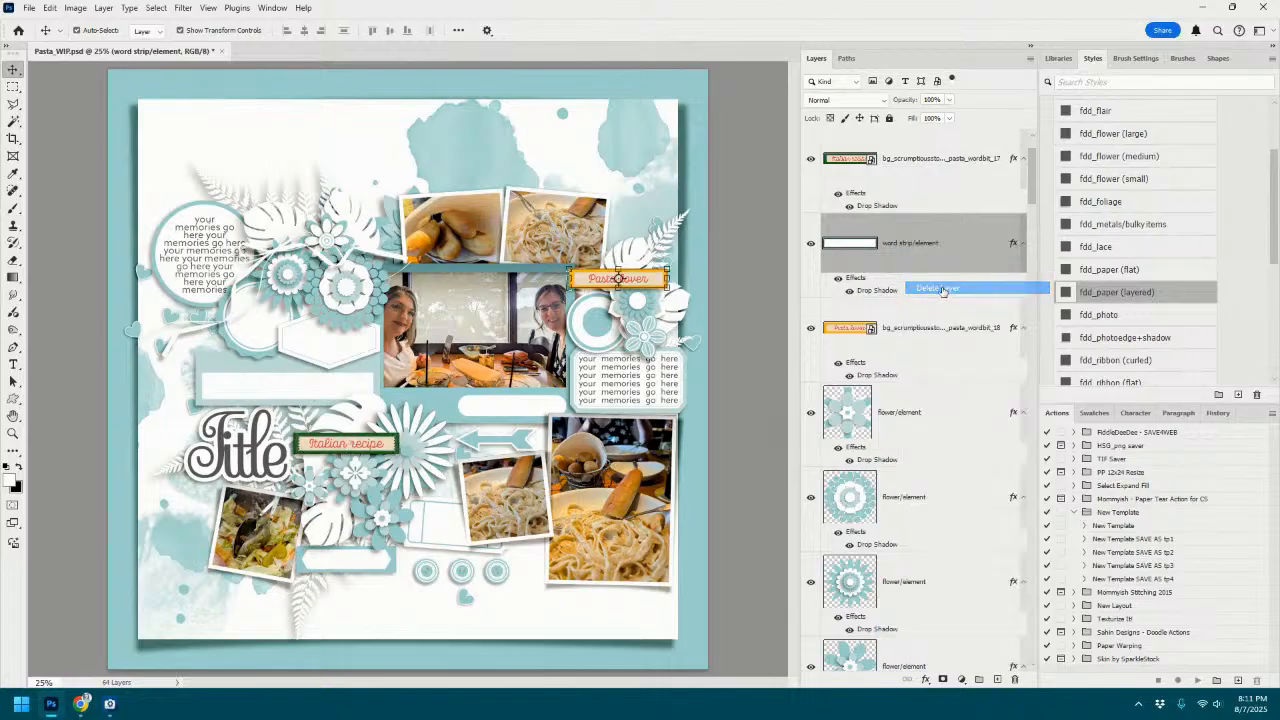
pyautogui.click(743, 306)
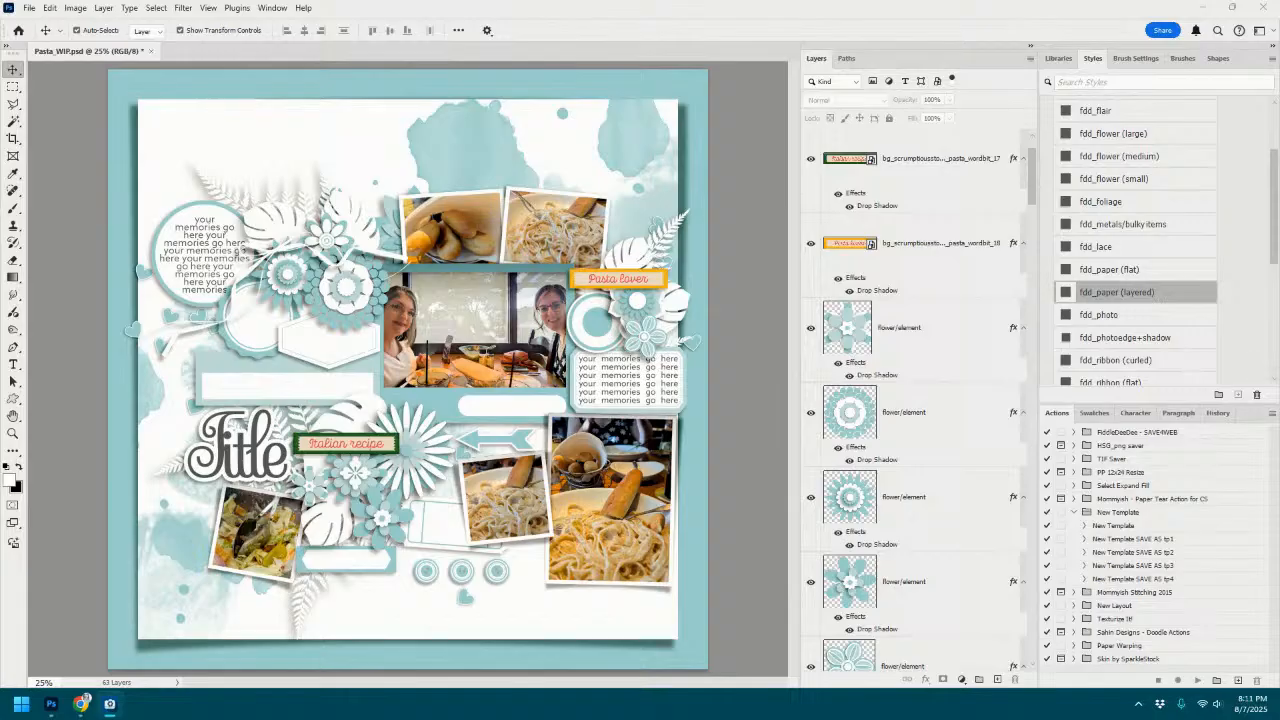
# Place bg_scrumptiousstories_pasta_herb_4 above the foliage layer, apply the fdd_foliage style, and move it over the fern behind "Pasta lover".
pyautogui.click(675, 243)
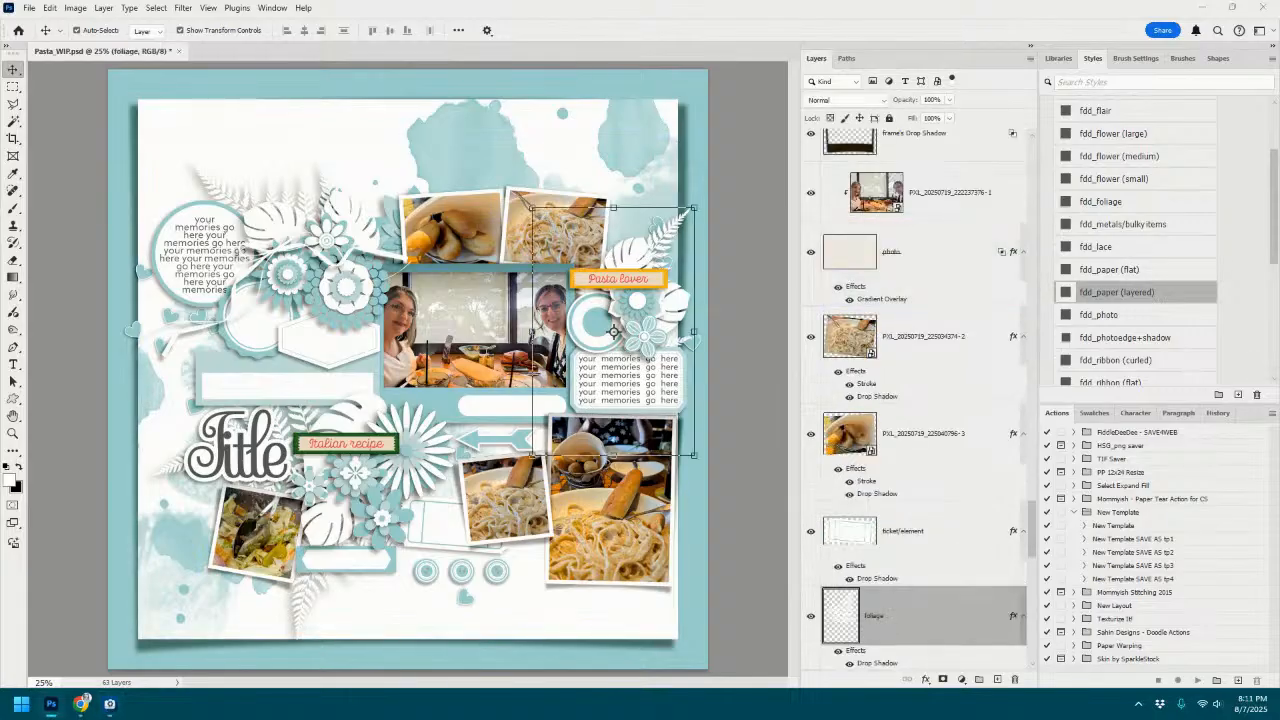
pyautogui.hotkey('ctrl', 'v')
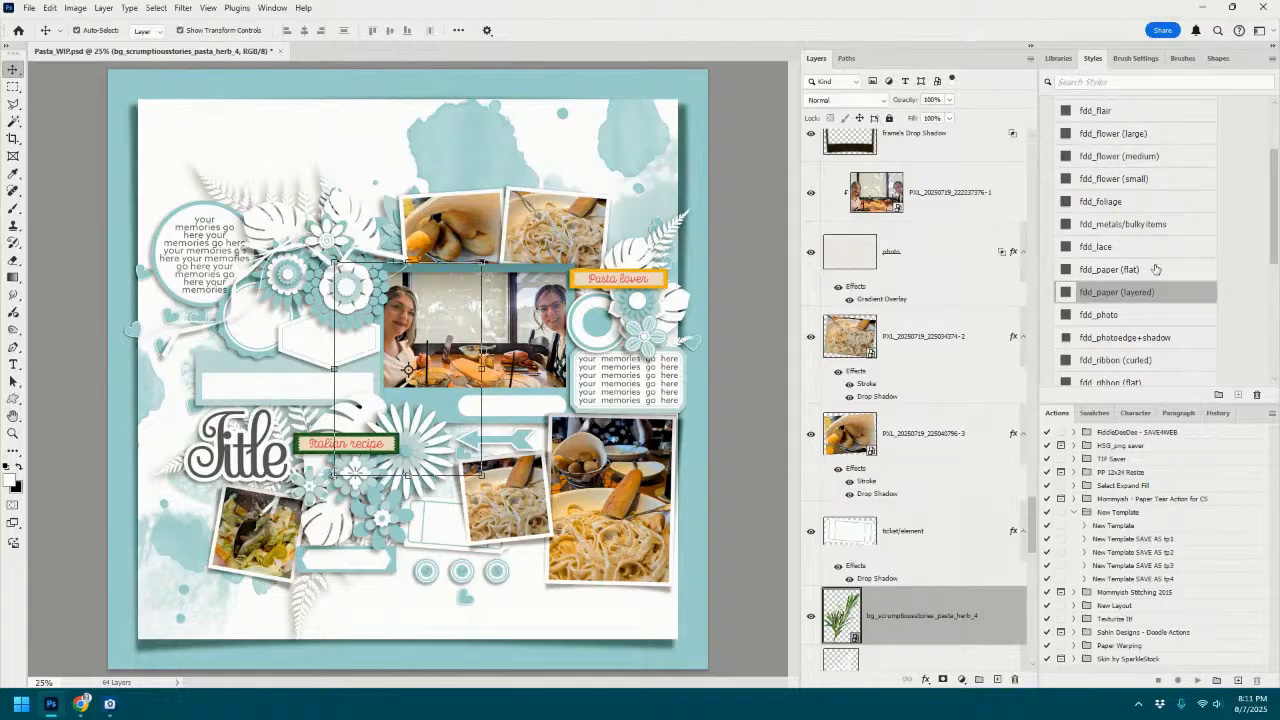
pyautogui.scroll(-1, 1155, 269)
pyautogui.scroll(-1, 1155, 269)
pyautogui.click(1108, 179)
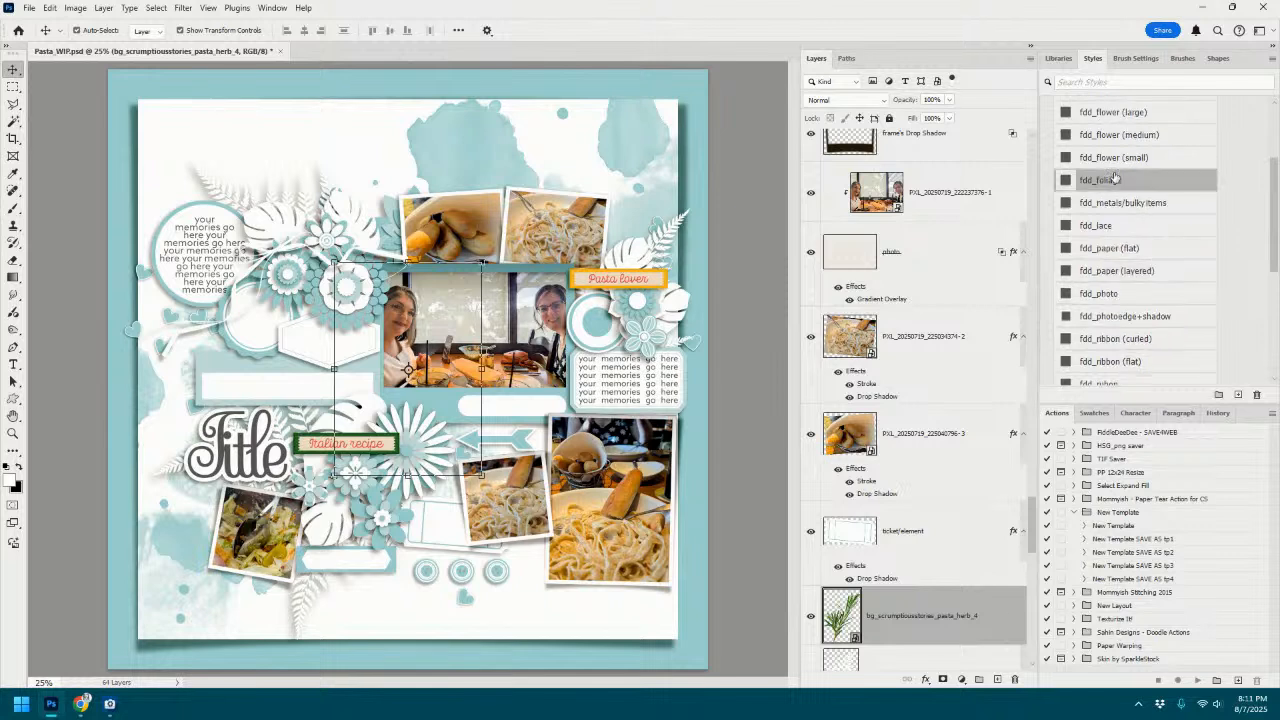
pyautogui.moveTo(459, 337); pyautogui.dragTo(600, 258)
# Delete the template's foliage layer beneath the rosemary herb and reselect the herb.
pyautogui.scroll(-5, 900, 420)
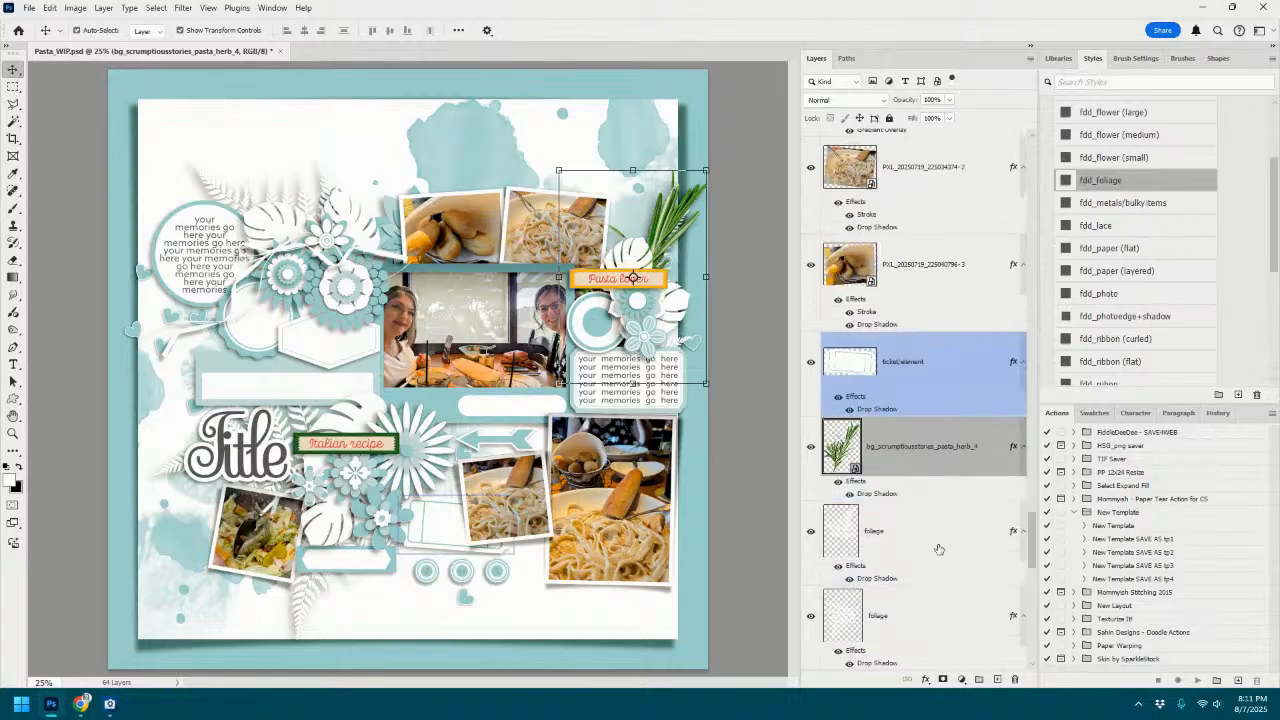
pyautogui.rightClick(896, 447)
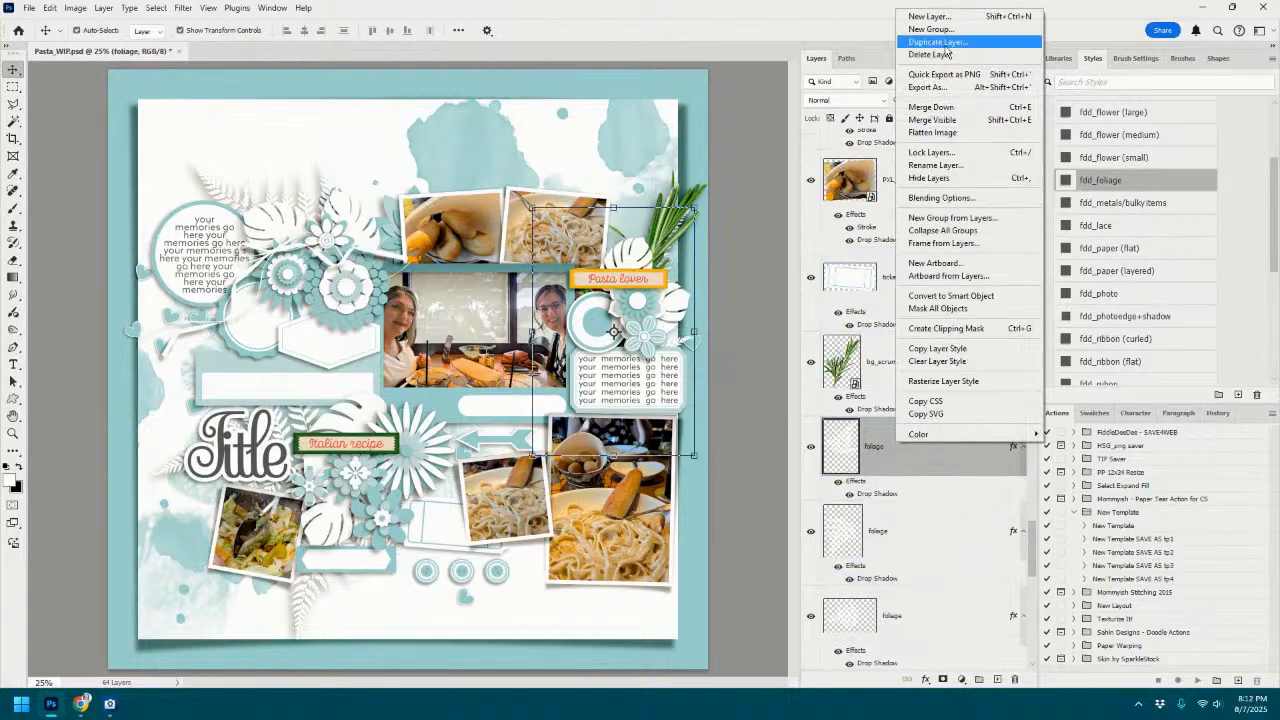
pyautogui.click(945, 54)
pyautogui.press('Delete')
pyautogui.click(662, 222)
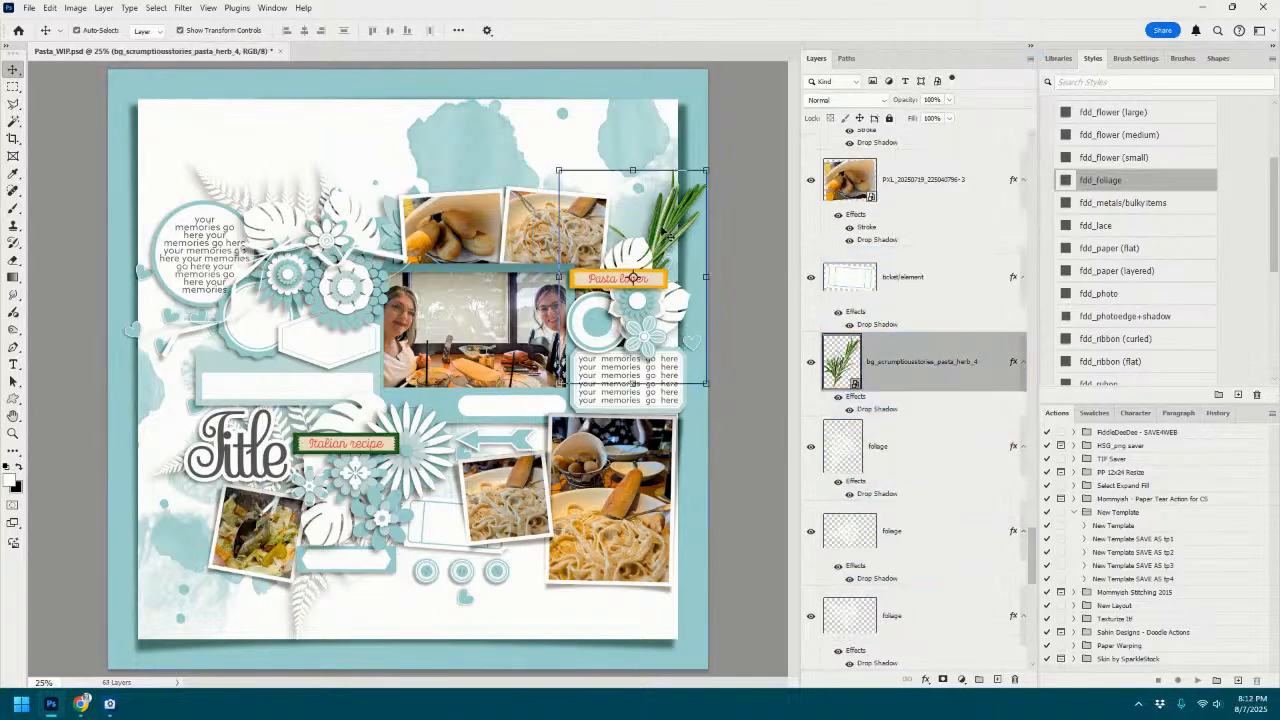
# Place bg_scrumptiousstories_pasta_herb_3 with the fdd_foliage style over the fern above the upper flower cluster, rotated about -50.92°.
pyautogui.click(327, 190)
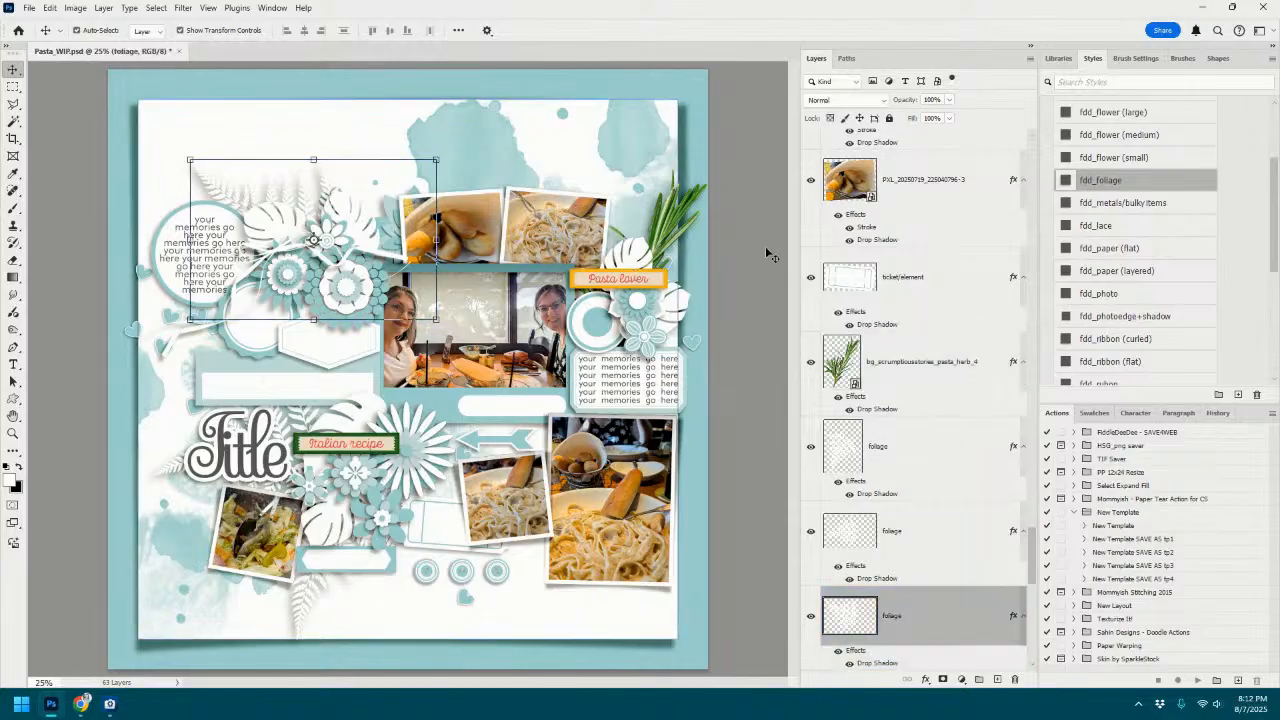
pyautogui.moveTo(682, 250); pyautogui.dragTo(436, 290)
pyautogui.moveTo(428, 337); pyautogui.dragTo(330, 175)
pyautogui.moveTo(370, 124); pyautogui.dragTo(265, 112)
pyautogui.moveTo(318, 199); pyautogui.dragTo(294, 186)
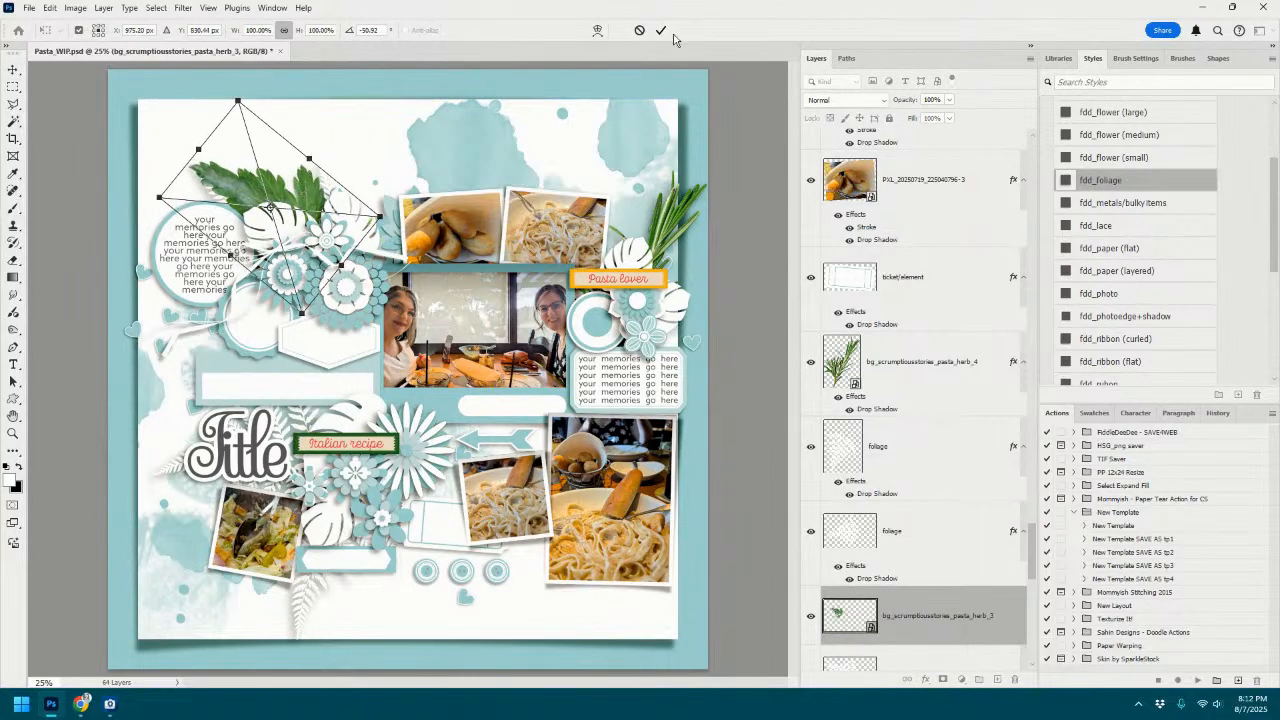
pyautogui.click(660, 30)
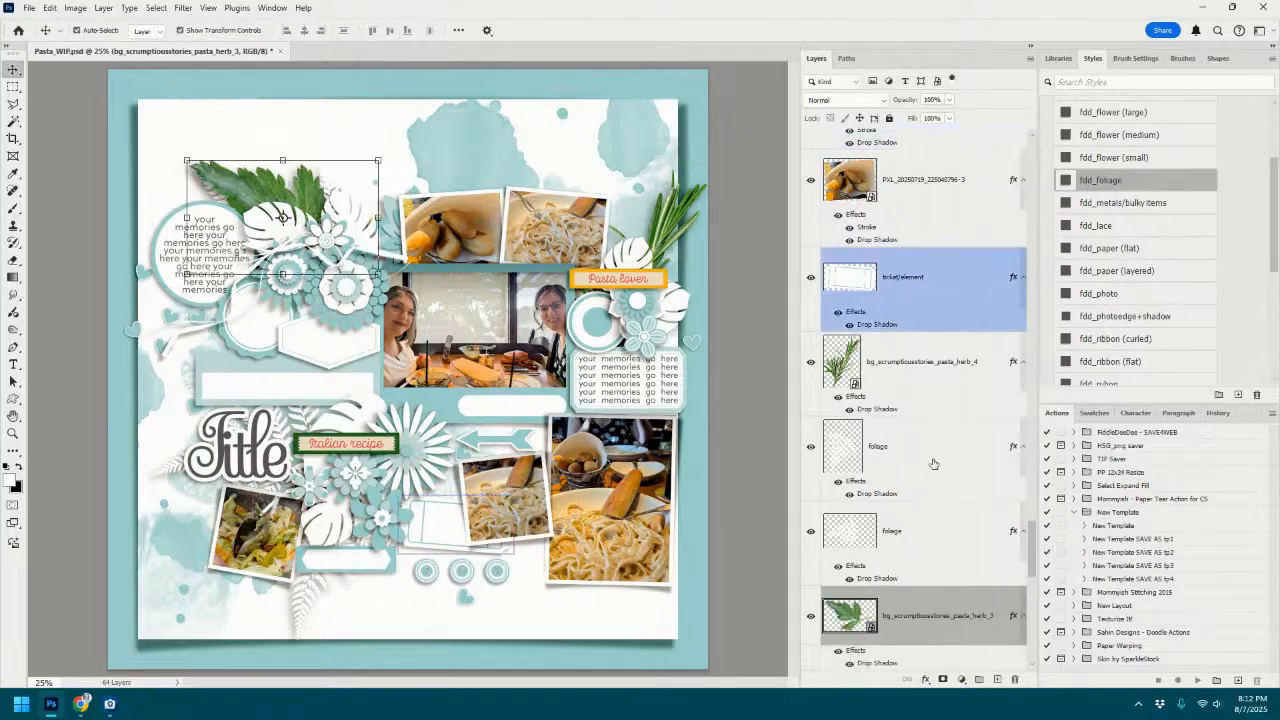
# Delete the template's foliage layer beneath bg_scrumptiousstories_pasta_herb_3 in the upper flower cluster.
pyautogui.scroll(-4, 945, 434)
pyautogui.click(930, 362)
pyautogui.rightClick(930, 362)
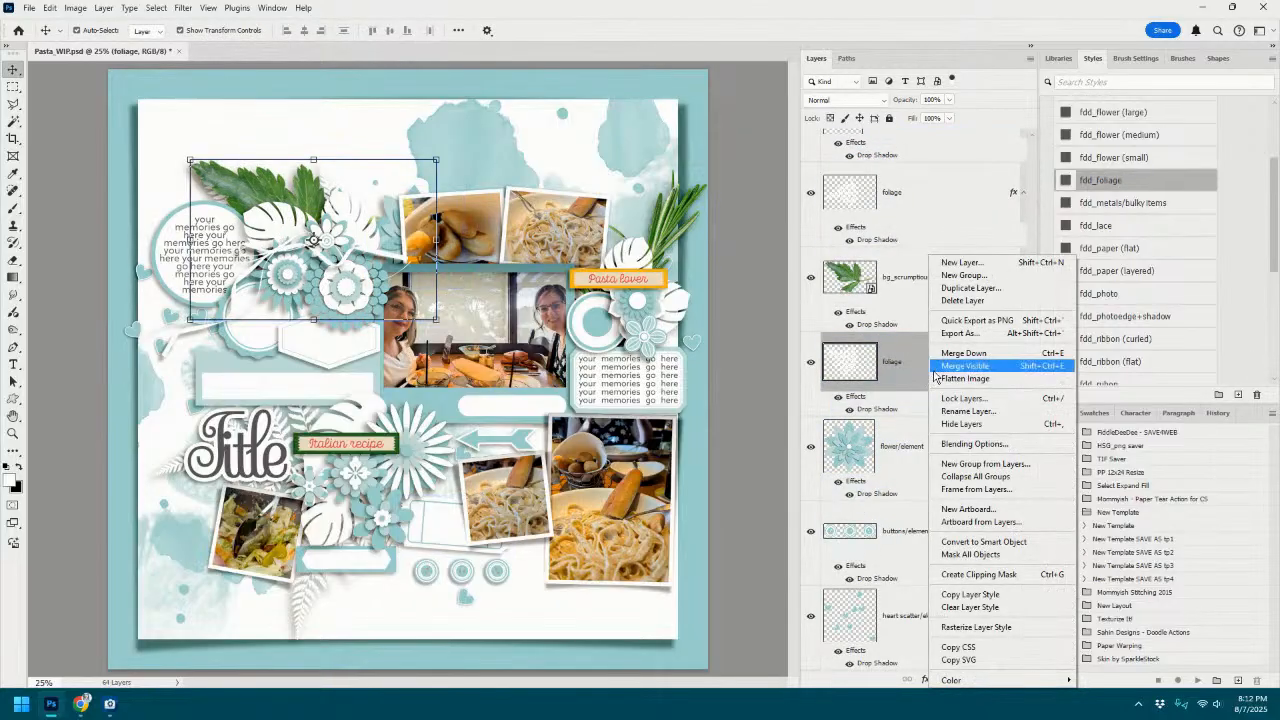
pyautogui.click(977, 301)
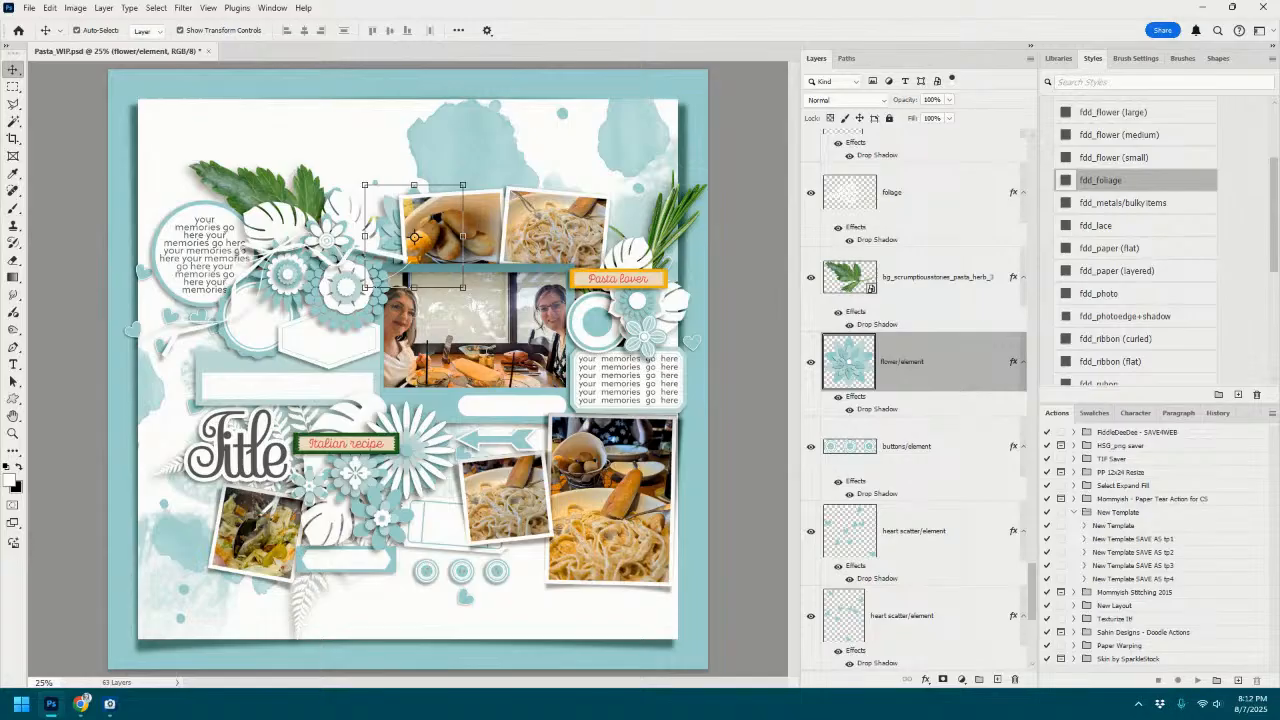
# Place bg_scrumptiousstories_pasta_herb_4 above the bottom fern's foliage layer, rotated about -172.54°, with its sprigs below the lower flower cluster.
pyautogui.click(313, 595)
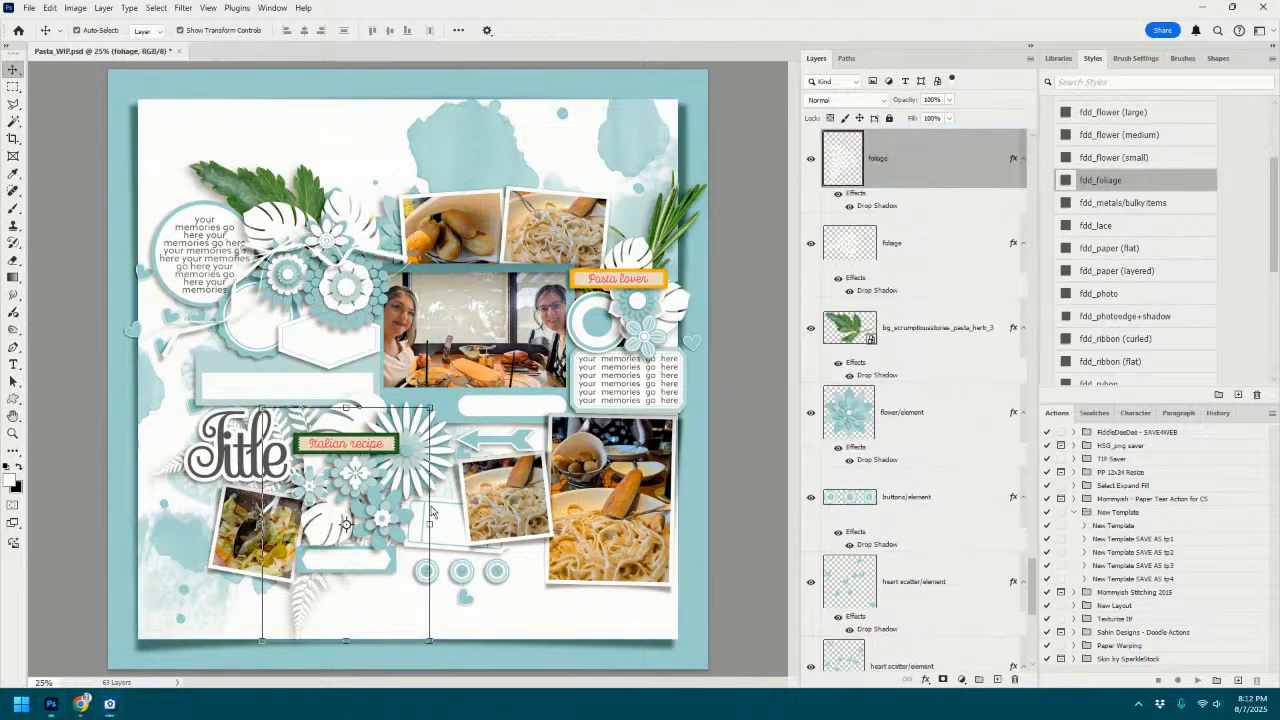
pyautogui.hotkey('ctrl', 'v')
pyautogui.moveTo(408, 258); pyautogui.dragTo(407, 384)
pyautogui.click(640, 31)
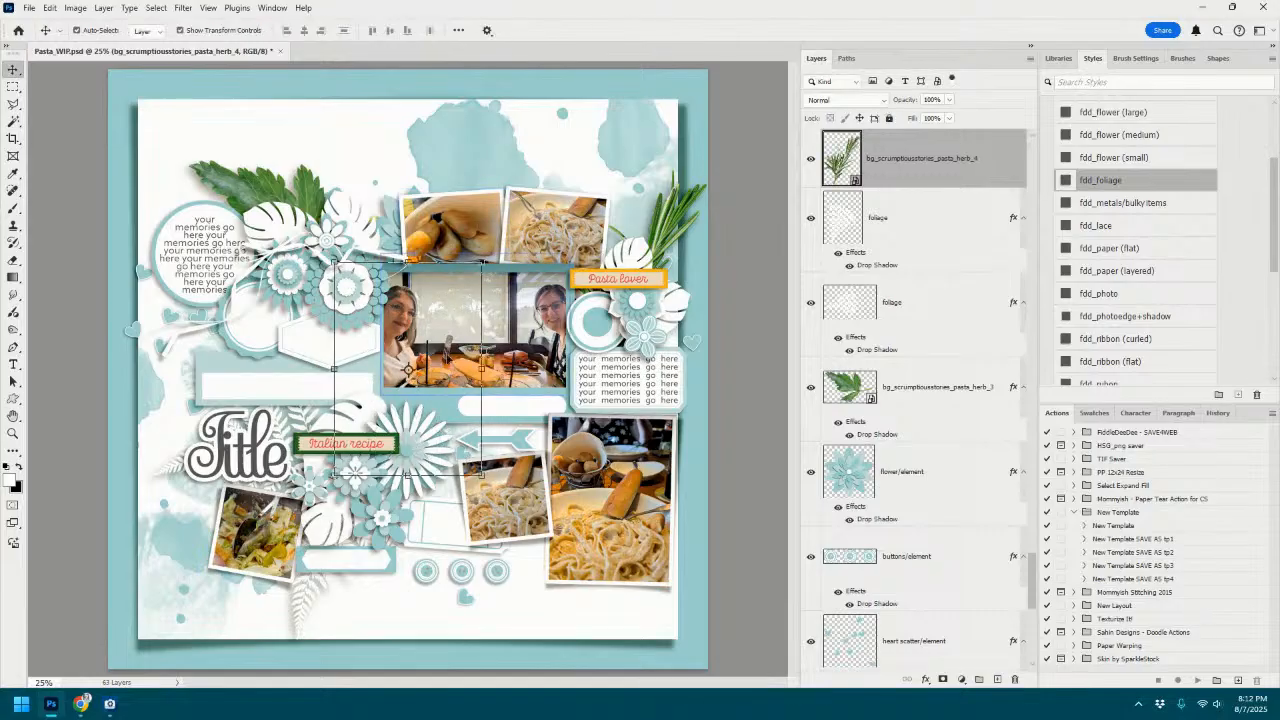
pyautogui.moveTo(493, 282); pyautogui.dragTo(285, 423)
pyautogui.moveTo(434, 388); pyautogui.dragTo(373, 579)
pyautogui.moveTo(476, 466); pyautogui.dragTo(457, 447)
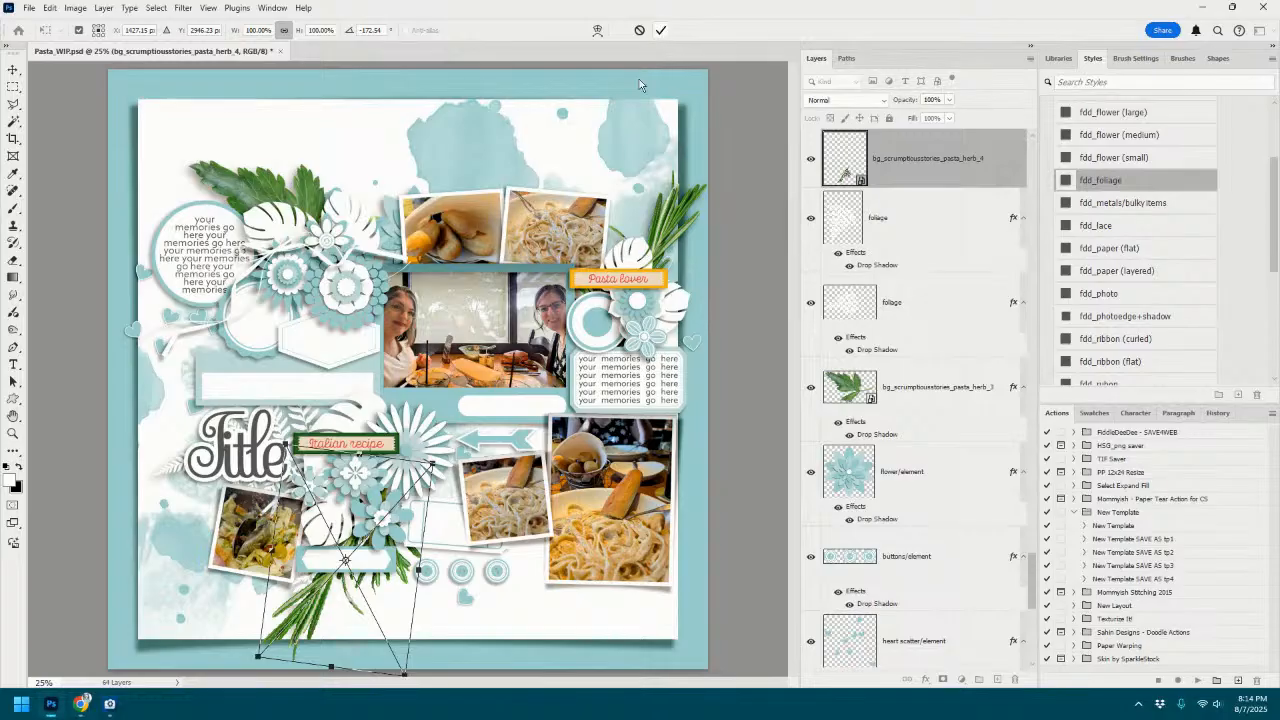
pyautogui.click(661, 32)
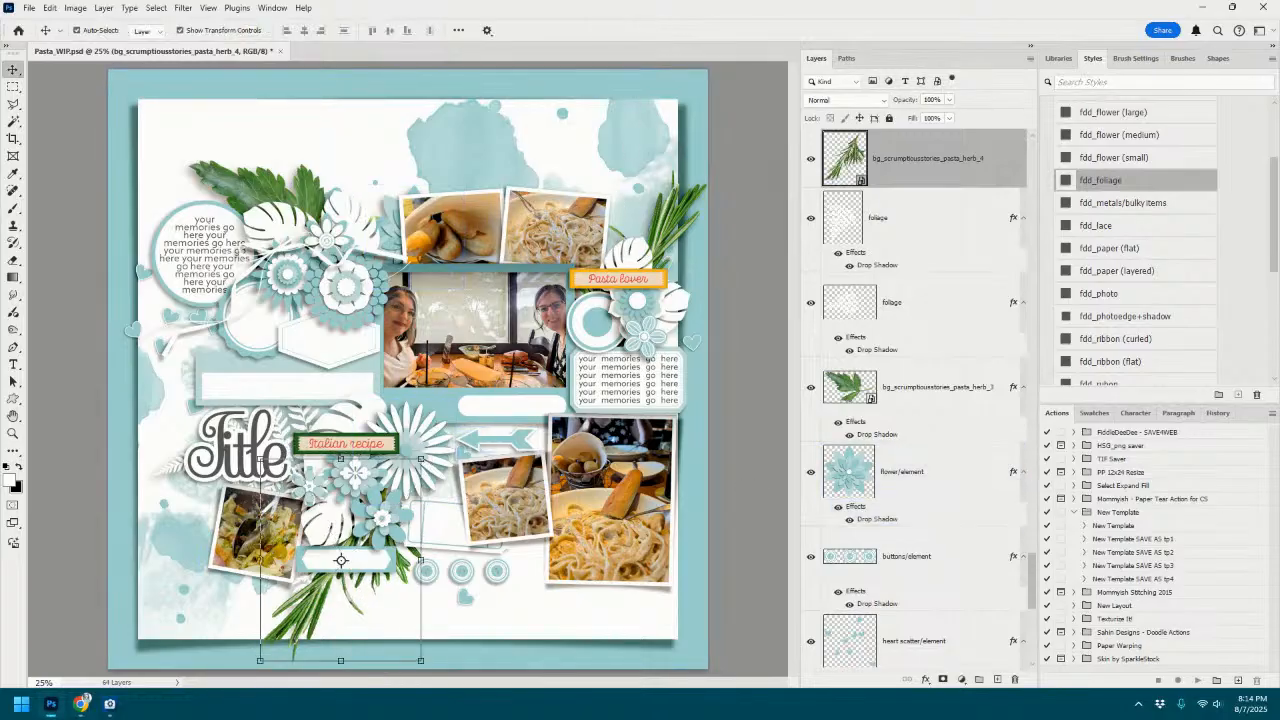
pyautogui.hotkey('alt', 'Tab')
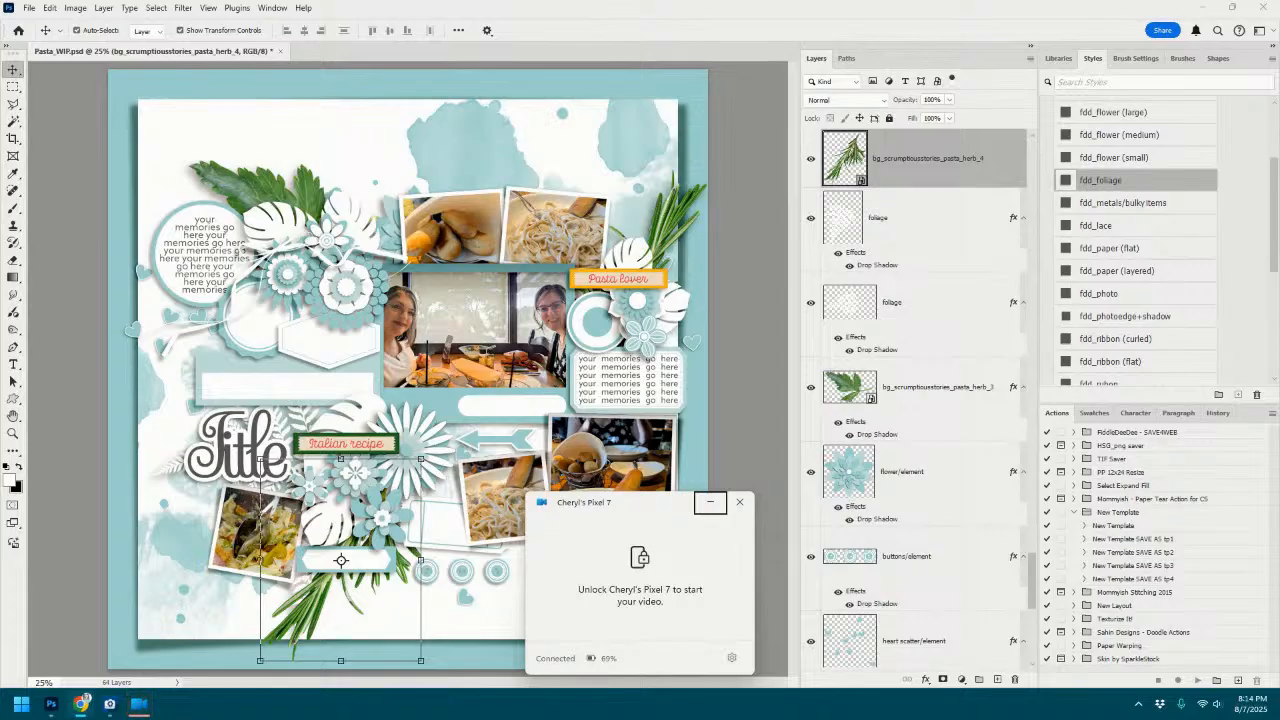
pyautogui.click(710, 502)
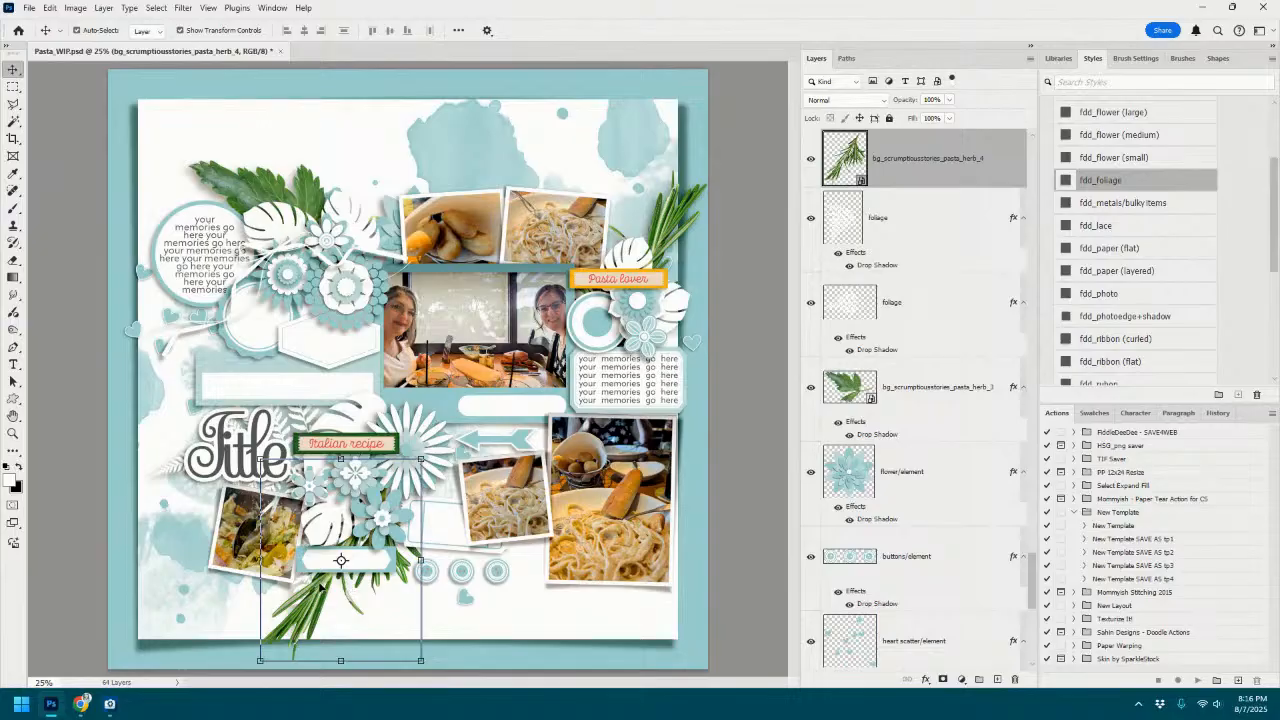
# Apply the fdd_foliage style to the bottom rosemary, nudge it up over the fern, and delete the foliage layer beneath it.
pyautogui.click(1112, 183)
pyautogui.moveTo(368, 548)
pyautogui.mouseDown()
pyautogui.moveTo(362, 520)
pyautogui.moveTo(356, 530)
pyautogui.mouseUp()
pyautogui.click(965, 231)
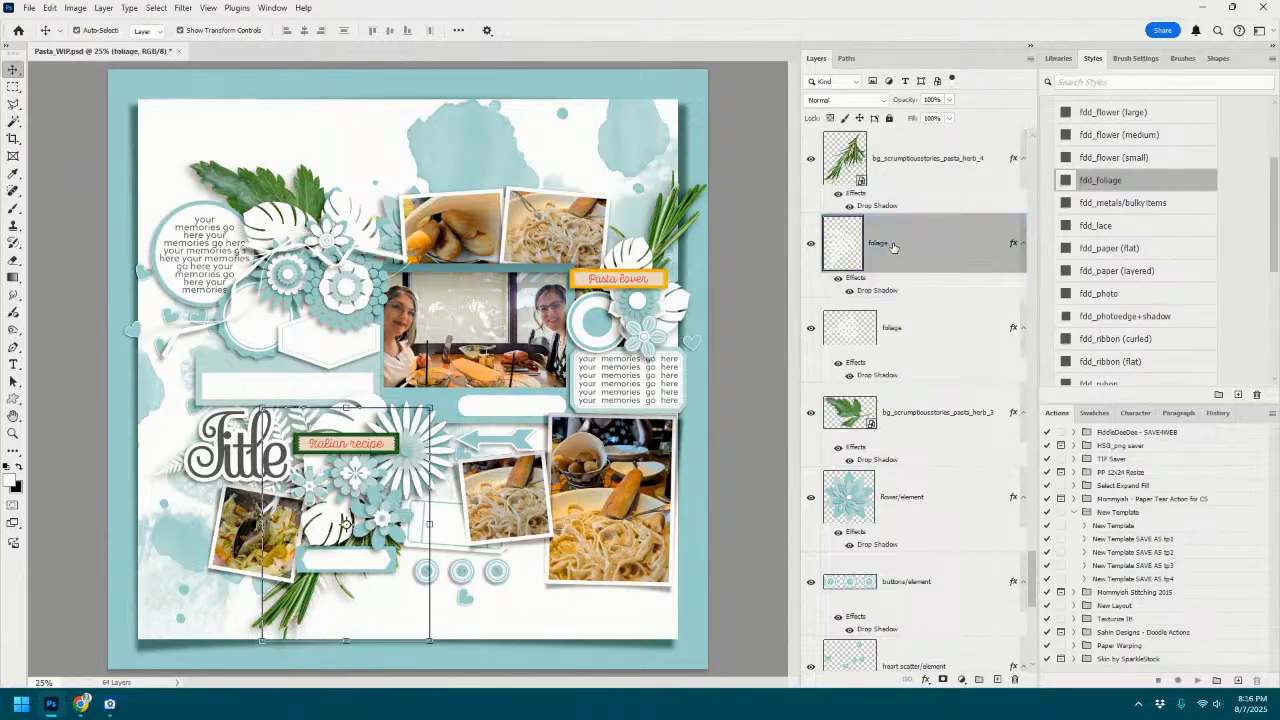
pyautogui.rightClick(965, 231)
pyautogui.click(980, 277)
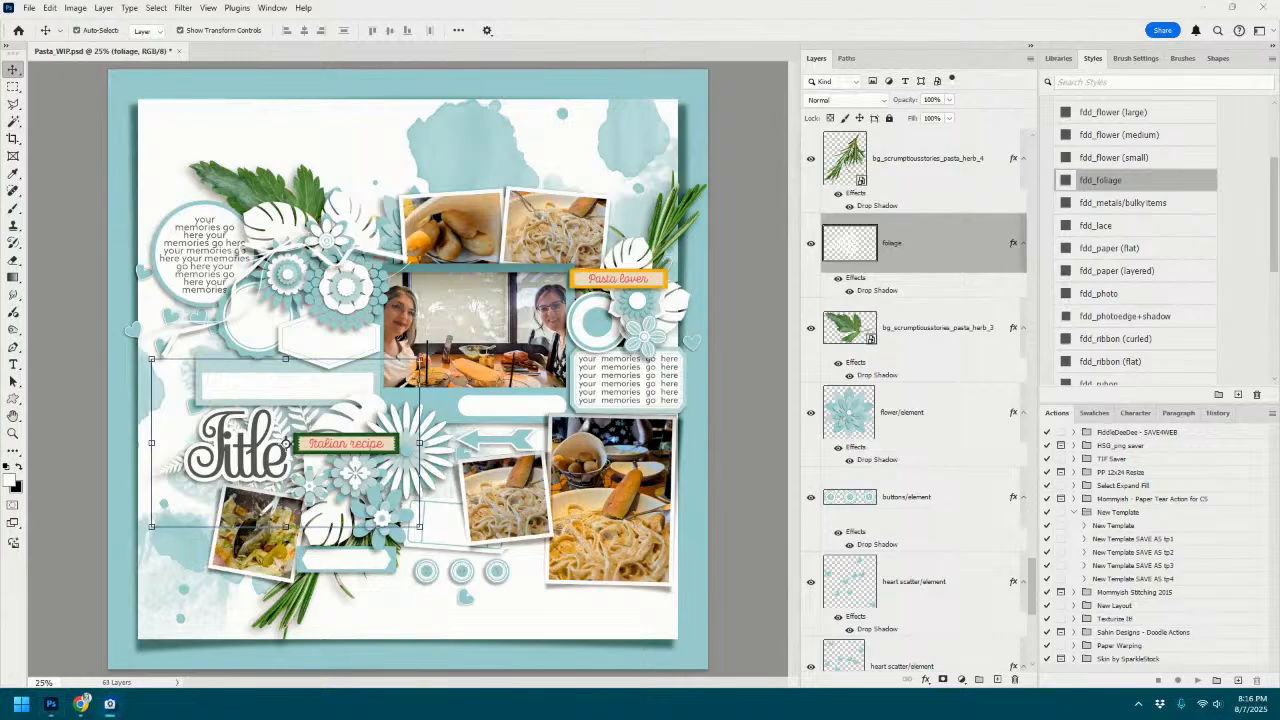
# Place bg_scrumptiousstories_pasta_herb_4 over the fern behind the title, rotated about -136.27°, with the fdd_foliage style.
pyautogui.hotkey('ctrl', 'v')
pyautogui.moveTo(447, 345); pyautogui.dragTo(341, 427)
pyautogui.moveTo(392, 340); pyautogui.dragTo(165, 463)
pyautogui.moveTo(321, 439); pyautogui.dragTo(259, 456)
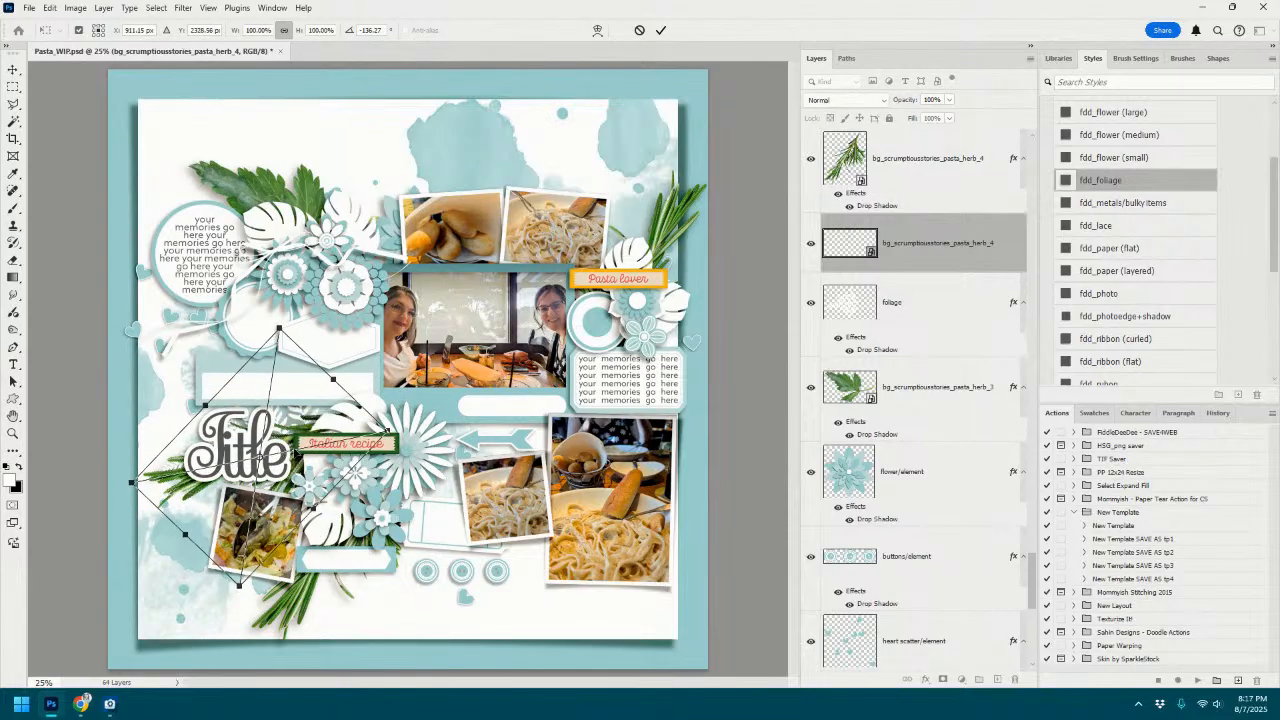
pyautogui.click(661, 30)
pyautogui.click(1106, 181)
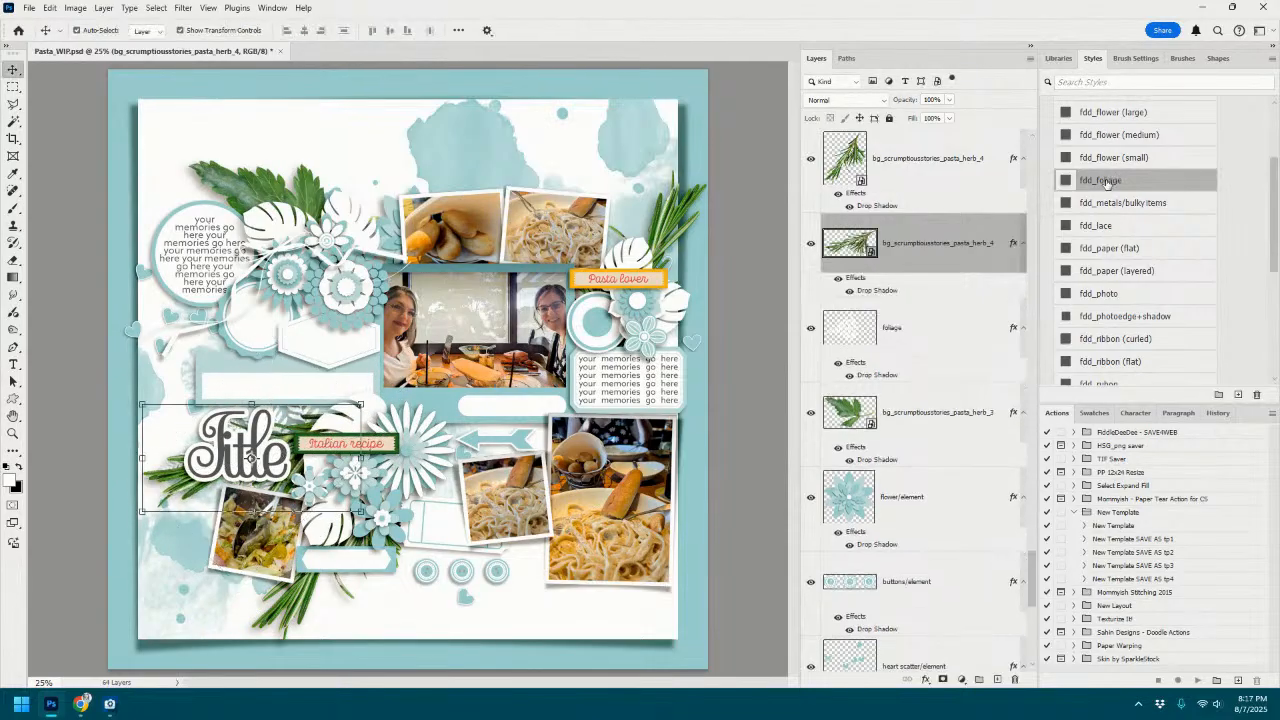
# Duplicate the bg_scrumptiousstories_pasta_herb_3 leaf behind the title and delete the template's foliage layer there.
pyautogui.click(318, 203)
pyautogui.moveTo(318, 203); pyautogui.dragTo(308, 425)
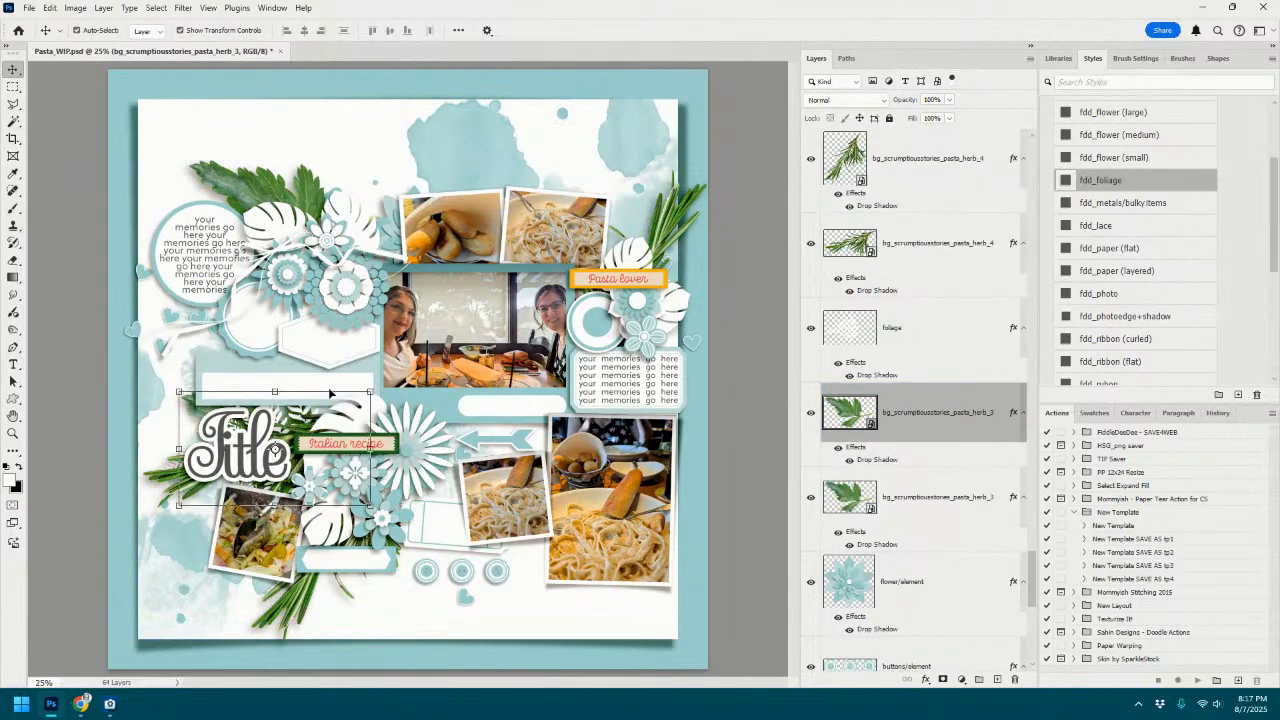
pyautogui.rightClick(929, 357)
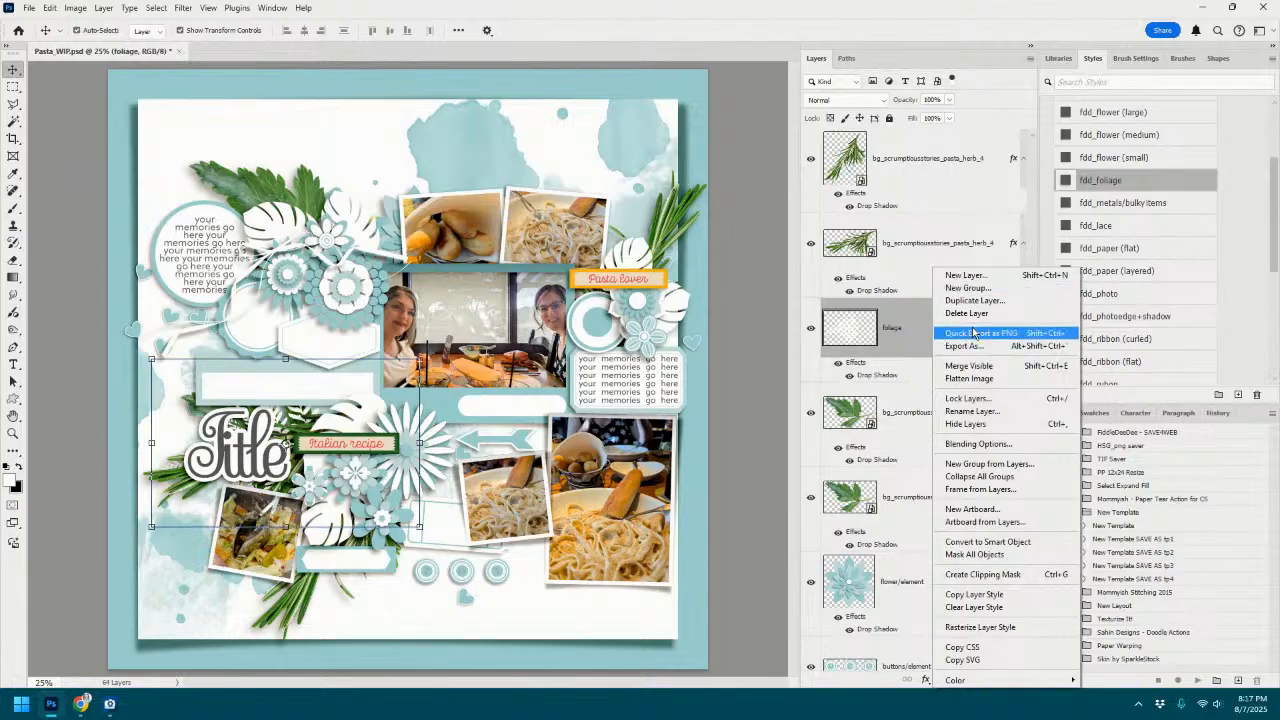
pyautogui.click(968, 313)
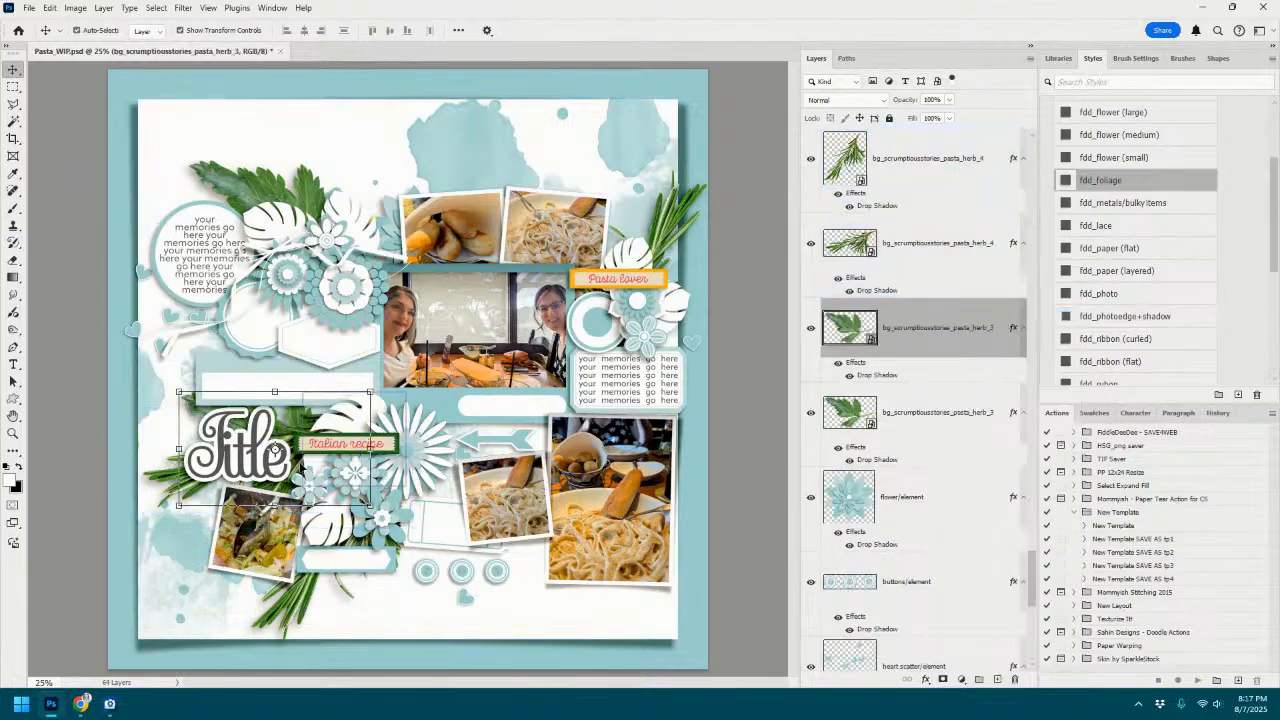
# Adjust the position of the original bg_scrumptiousstories_pasta_herb_3 leaf above the upper flower cluster.
pyautogui.click(929, 425)
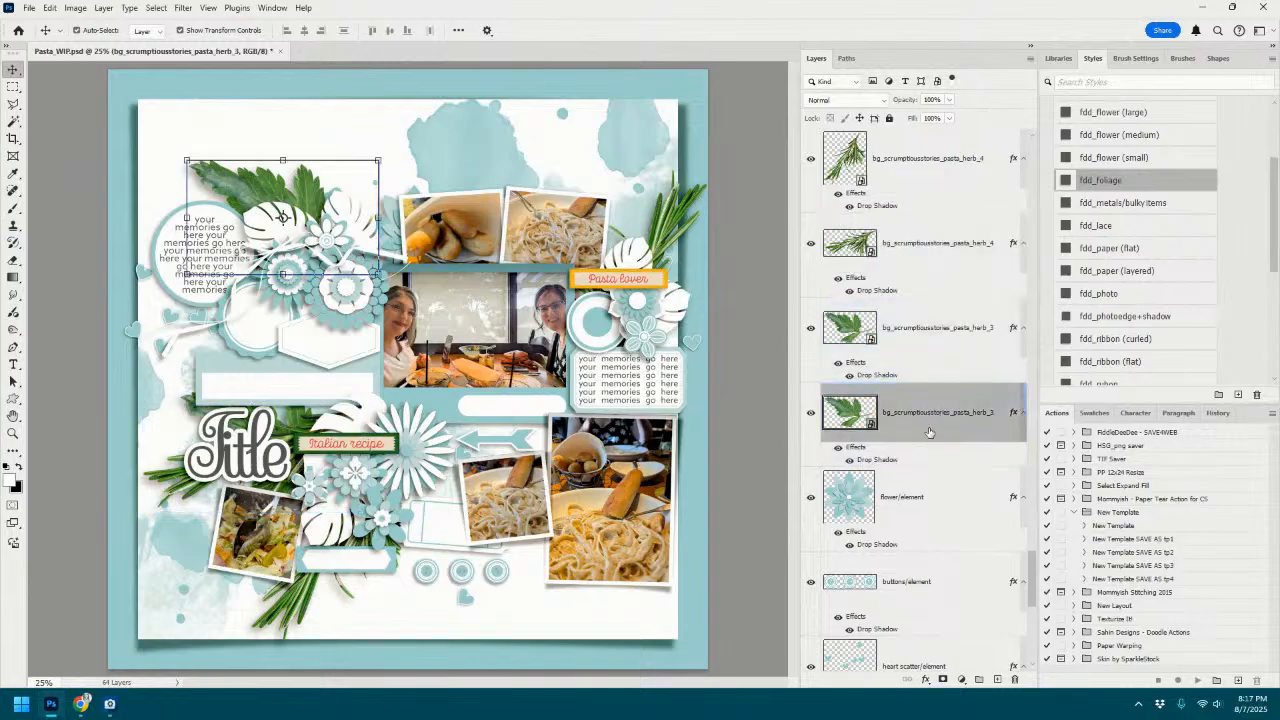
pyautogui.scroll(-5, 913, 461)
pyautogui.scroll(2, 913, 461)
pyautogui.scroll(-3, 913, 461)
pyautogui.scroll(8, 913, 461)
pyautogui.scroll(8, 913, 461)
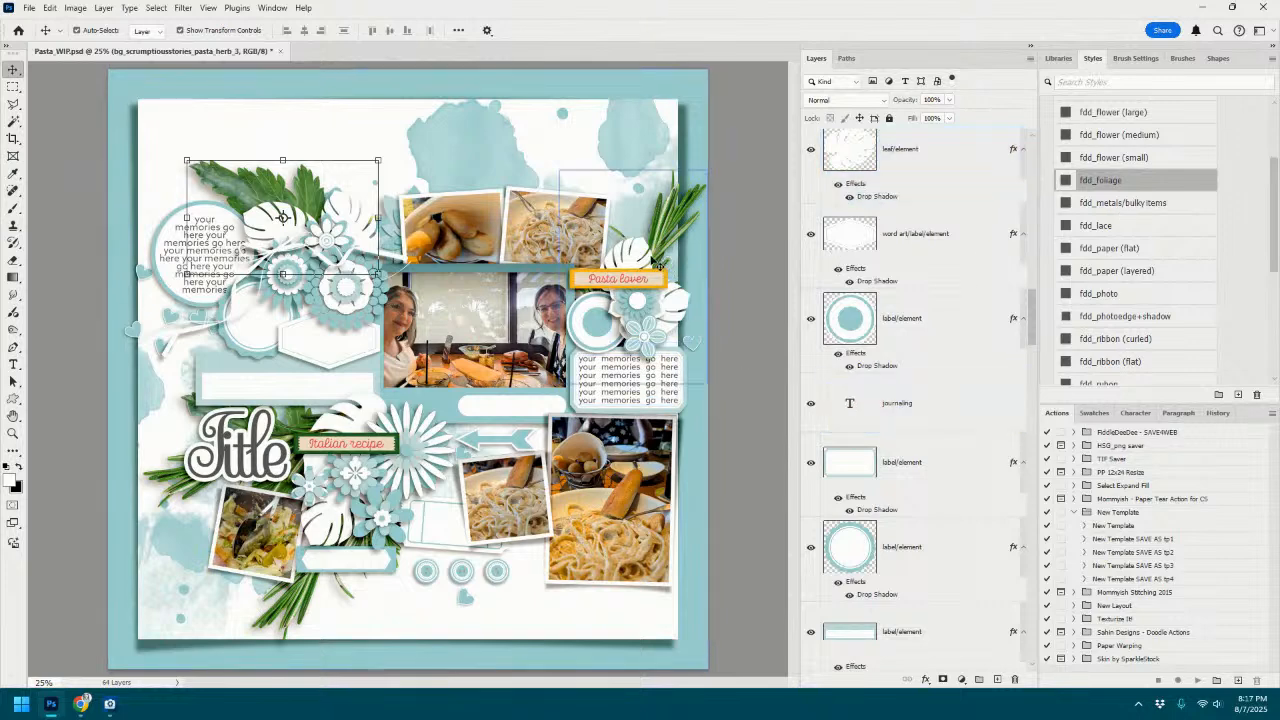
pyautogui.hotkey('ctrl', 't')
pyautogui.moveTo(265, 230)
pyautogui.mouseDown()
pyautogui.moveTo(267, 246)
pyautogui.moveTo(331, 204)
pyautogui.moveTo(250, 224)
pyautogui.mouseUp()
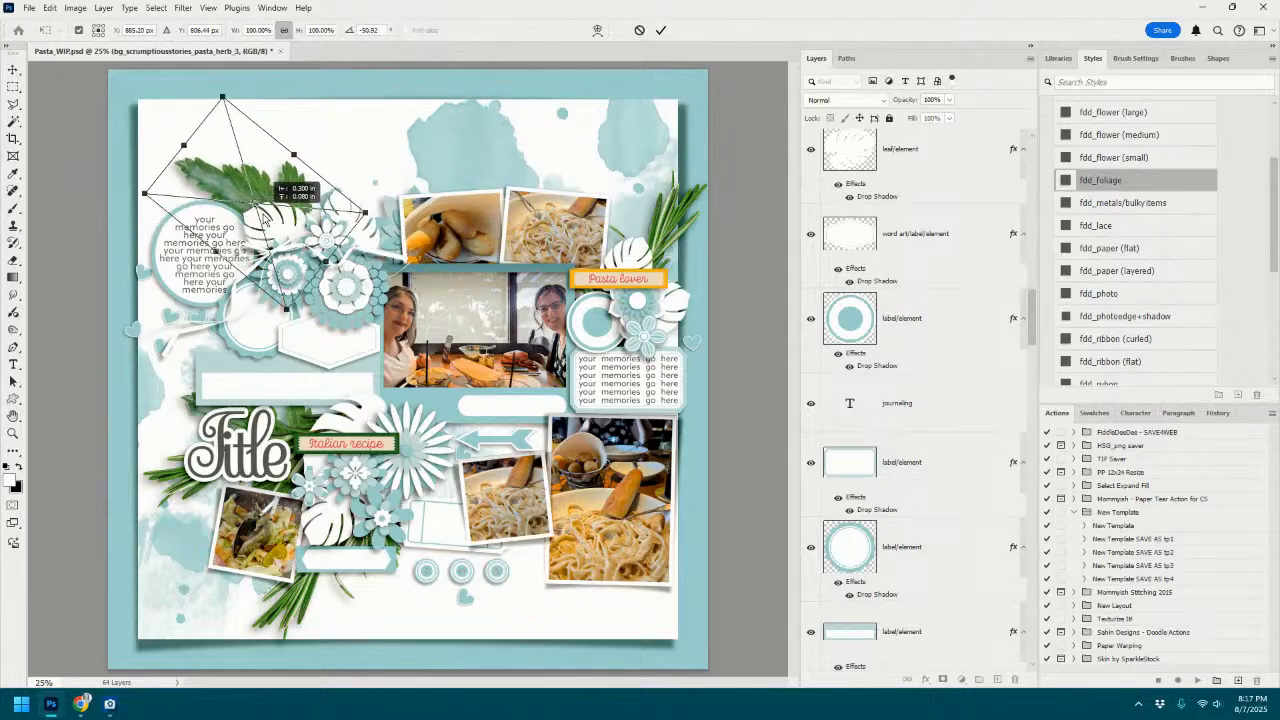
pyautogui.click(660, 30)
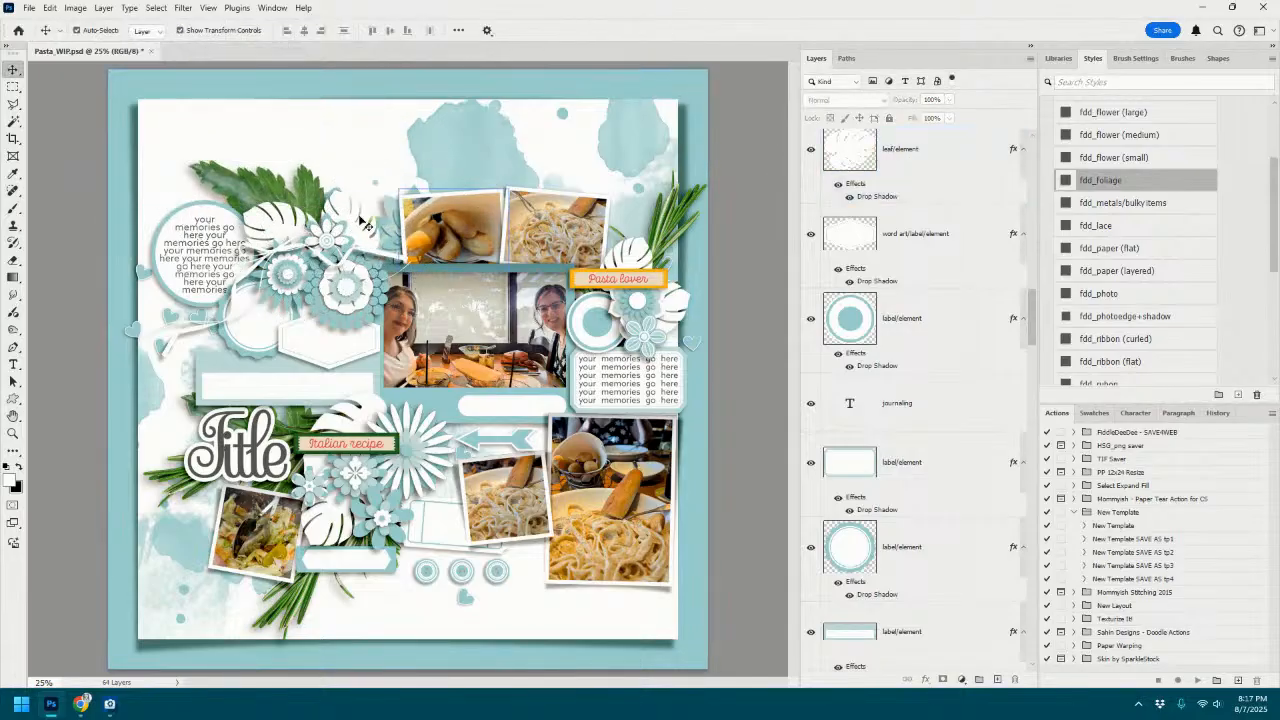
# Place bg_scrumptiousstories_pasta_herb_2 over the white leaf in the upper flower cluster with the fdd_foliage style, scaled to 67% and rotated about 46.33°.
pyautogui.click(282, 213)
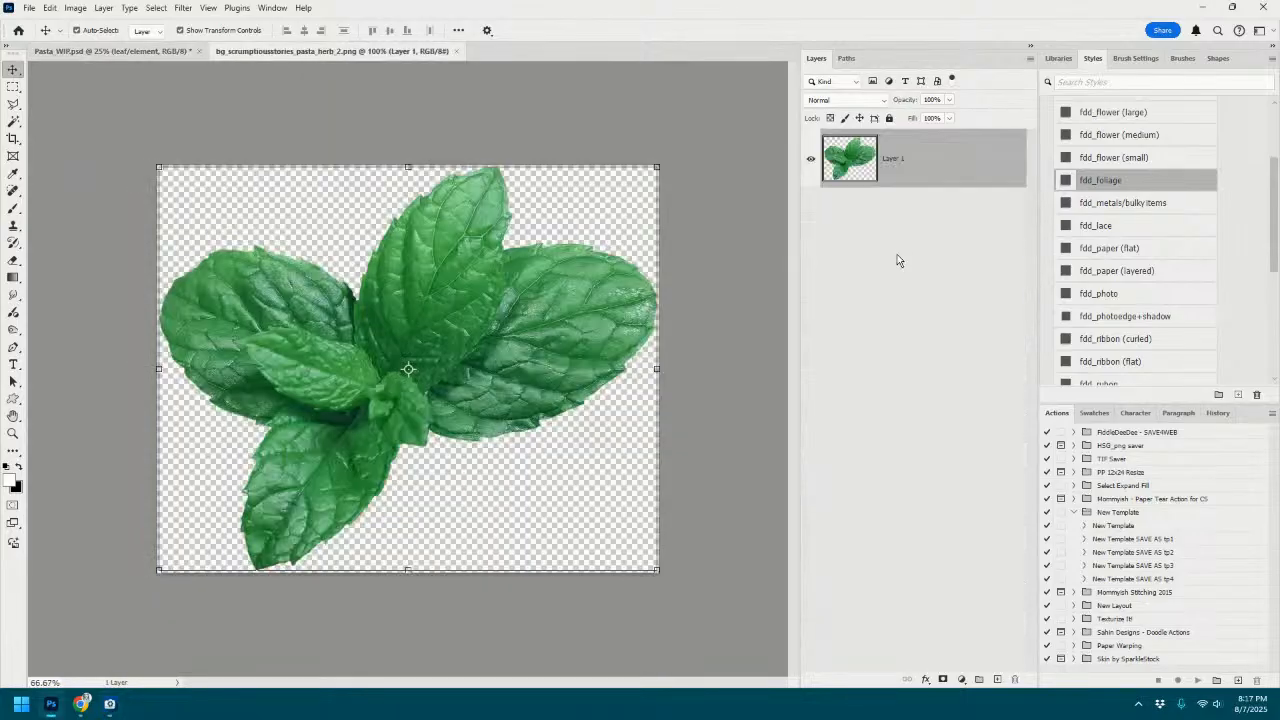
pyautogui.click(456, 52)
pyautogui.moveTo(1279, 305); pyautogui.dragTo(394, 271)
pyautogui.moveTo(433, 315); pyautogui.dragTo(316, 210)
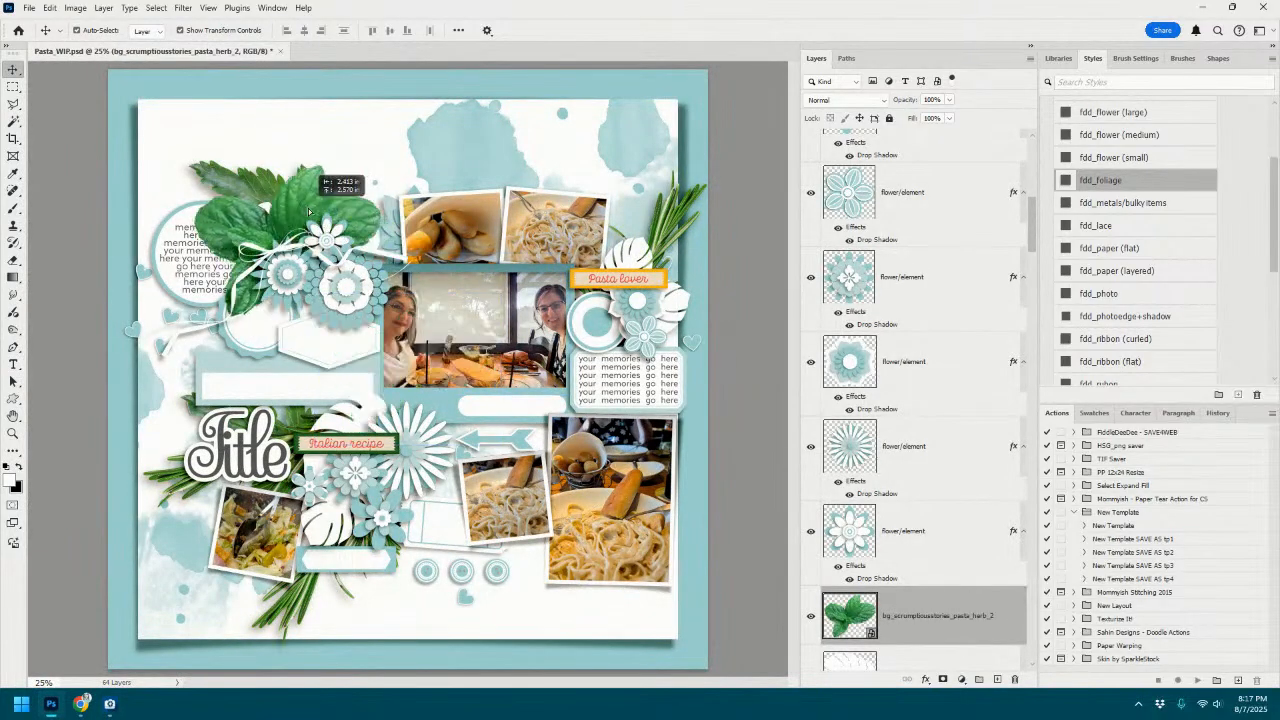
pyautogui.click(1100, 180)
pyautogui.moveTo(380, 164); pyautogui.dragTo(327, 269)
pyautogui.moveTo(254, 244); pyautogui.dragTo(284, 220)
pyautogui.click(660, 30)
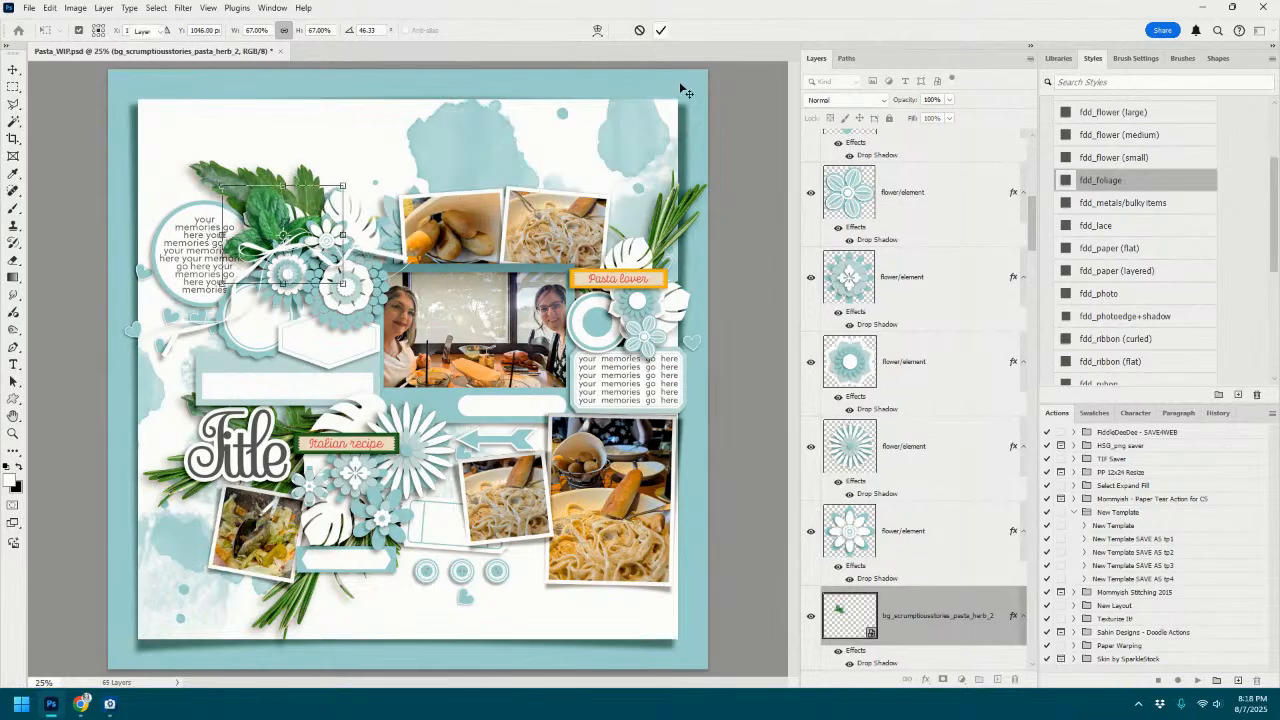
# Delete the template's leaf/element layer beneath bg_scrumptiousstories_pasta_herb_2 and reselect the herb.
pyautogui.scroll(-3, 935, 400)
pyautogui.click(935, 446)
pyautogui.press('Delete')
pyautogui.click(906, 364)
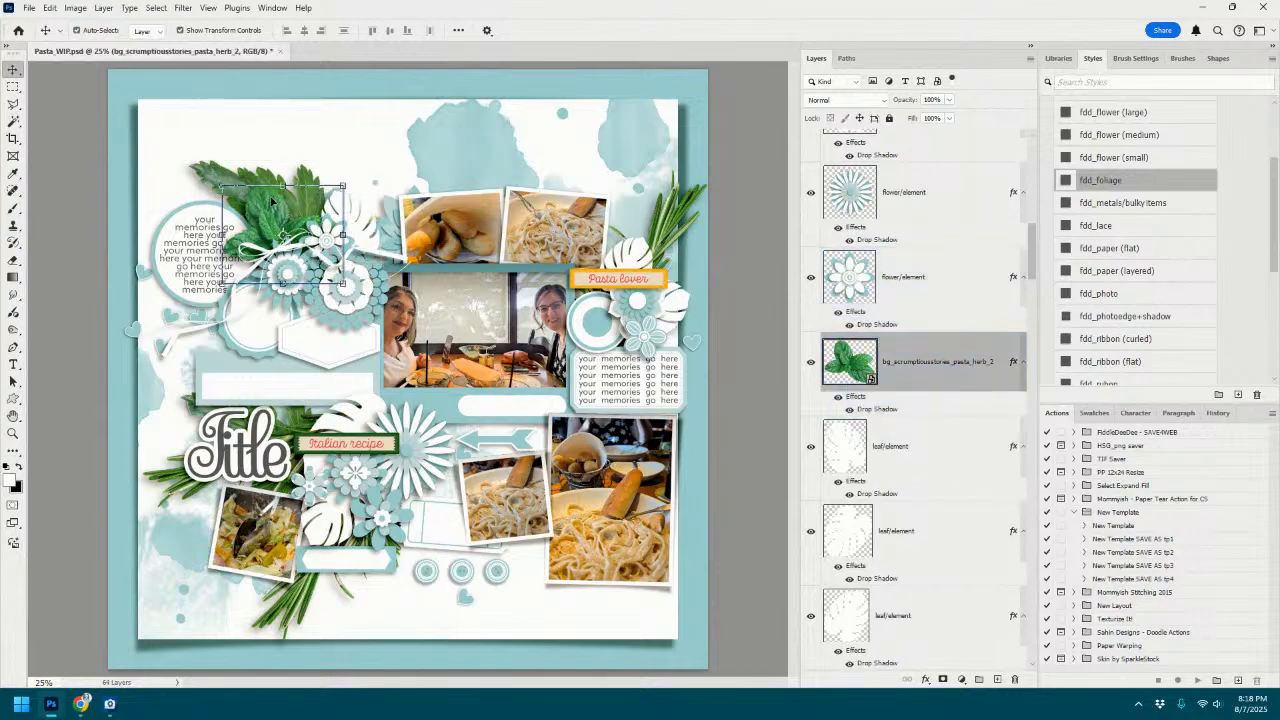
pyautogui.moveTo(272, 200); pyautogui.dragTo(340, 175)
pyautogui.rightClick(864, 344)
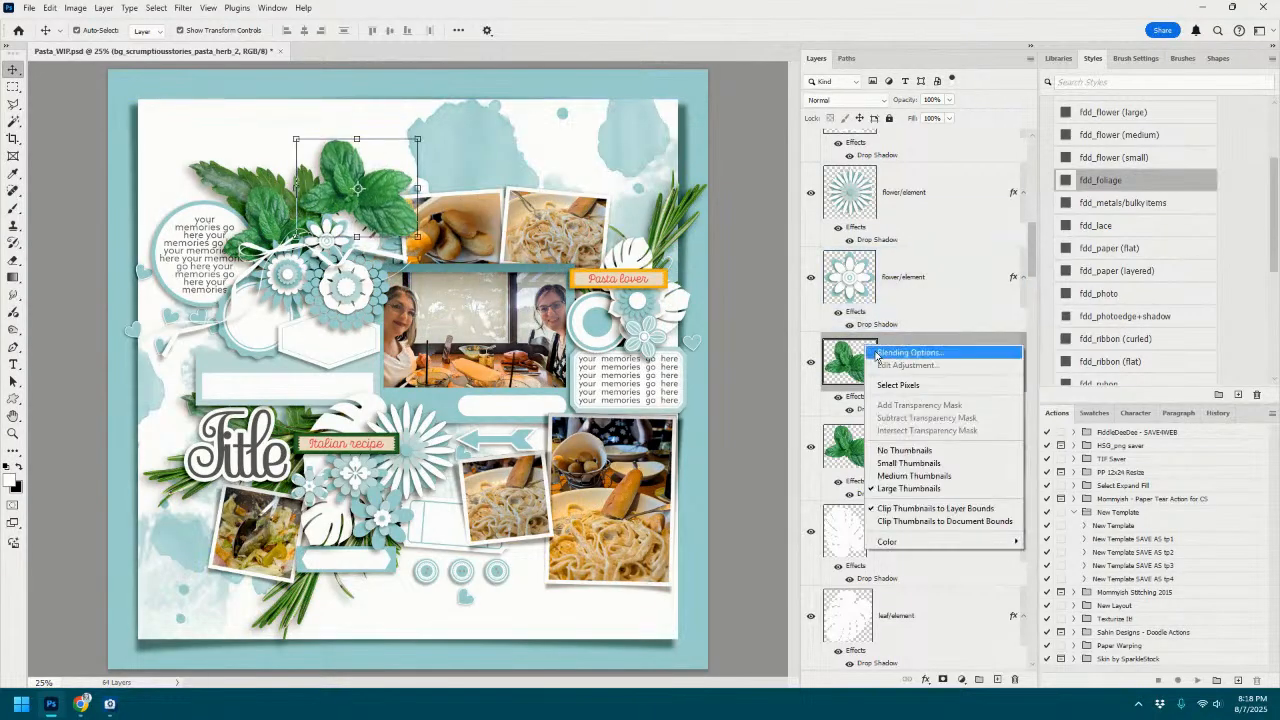
pyautogui.click(905, 352)
pyautogui.rightClick(905, 352)
pyautogui.click(957, 226)
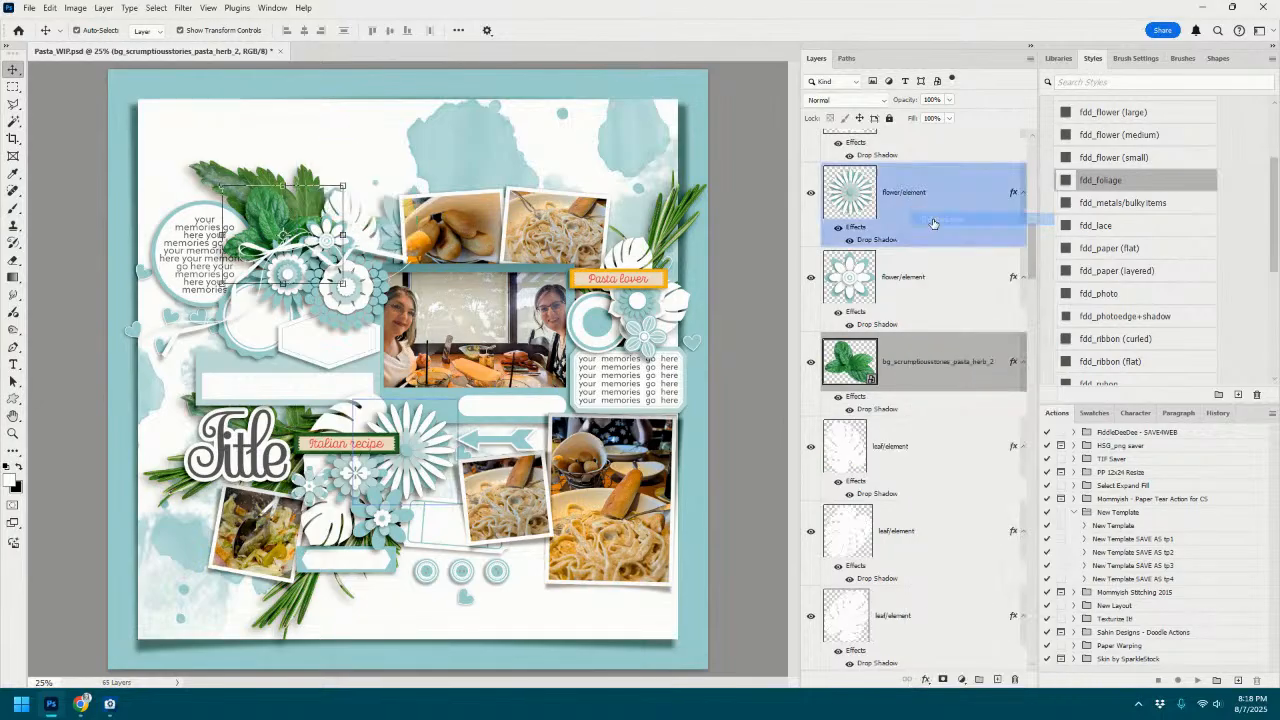
# Duplicate bg_scrumptiousstories_pasta_herb_2 from the upper cluster to behind the "Italian recipe" strip, rotated about 173.71°.
pyautogui.click(730, 165)
pyautogui.click(272, 215)
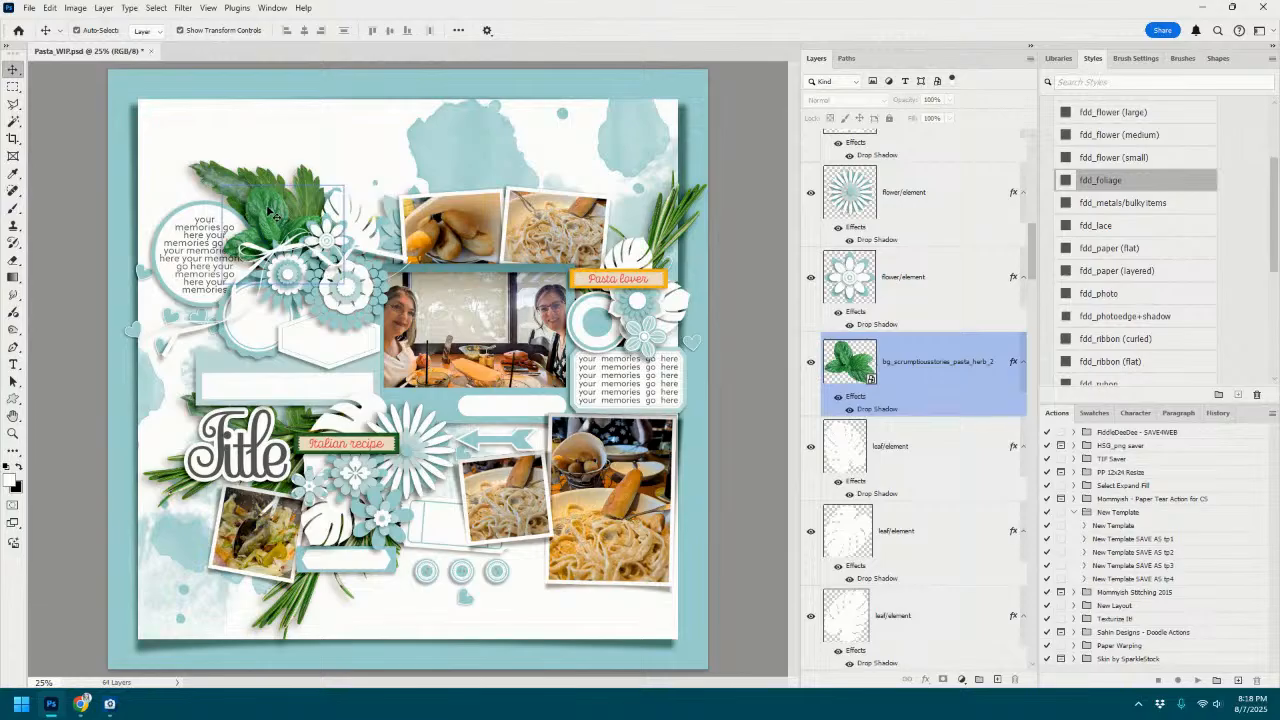
pyautogui.click(258, 208)
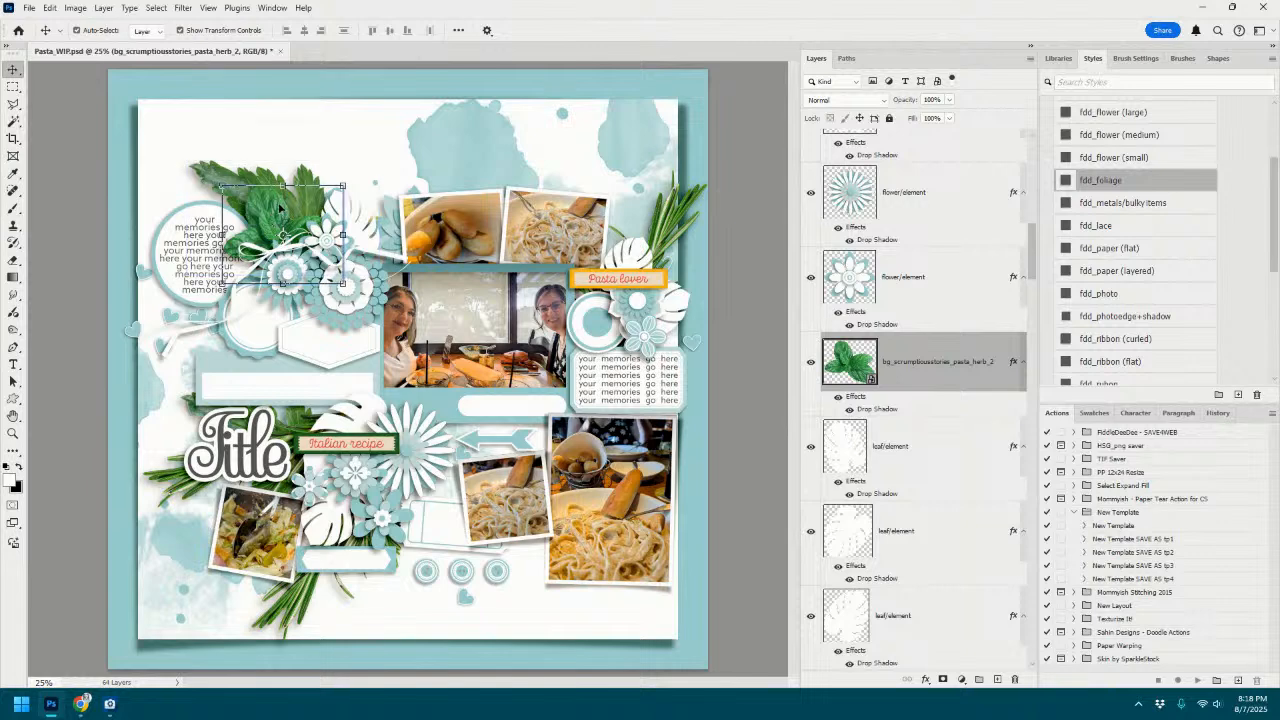
pyautogui.rightClick(909, 370)
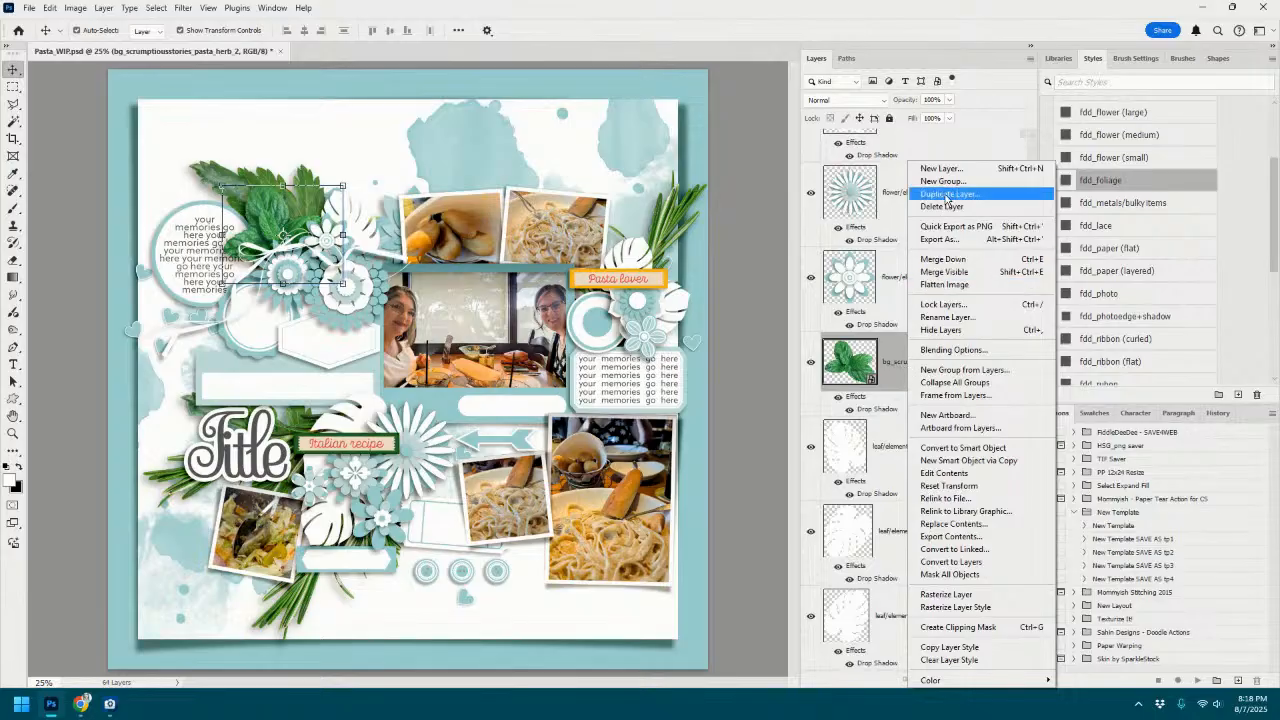
pyautogui.click(265, 198)
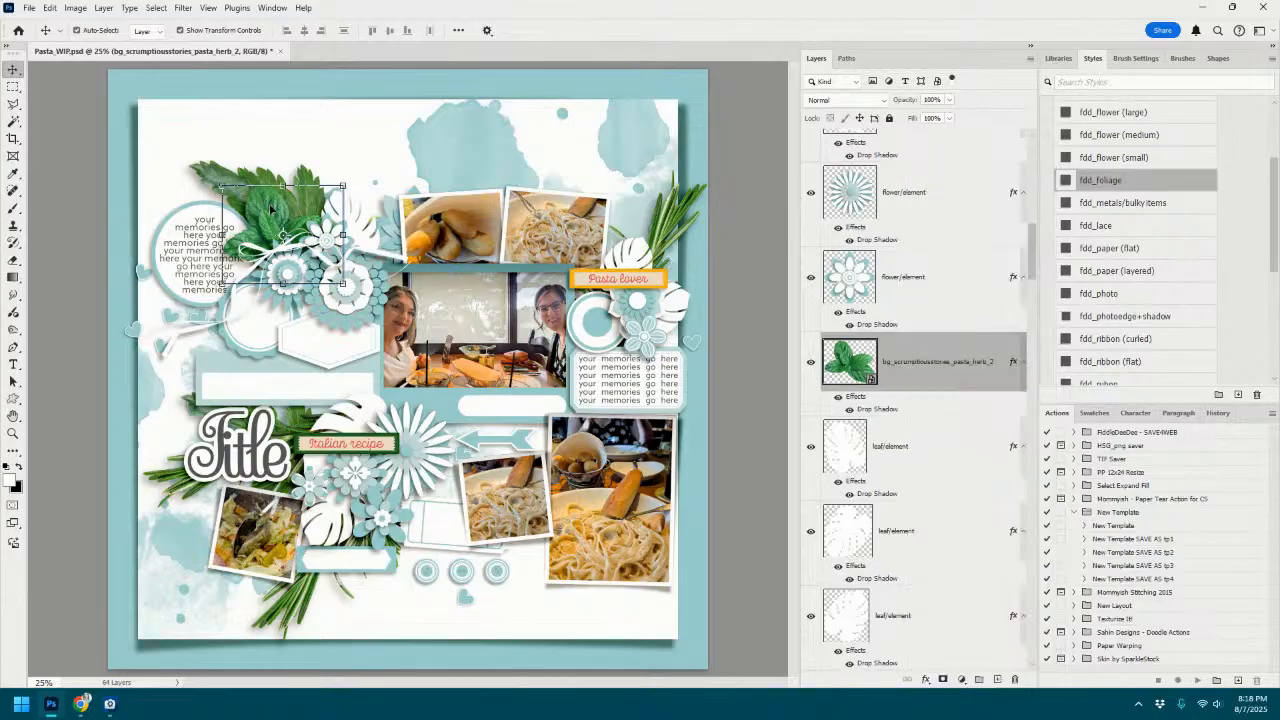
pyautogui.moveTo(272, 210); pyautogui.dragTo(328, 492)
pyautogui.moveTo(410, 459); pyautogui.dragTo(278, 580)
pyautogui.moveTo(342, 525); pyautogui.dragTo(313, 433)
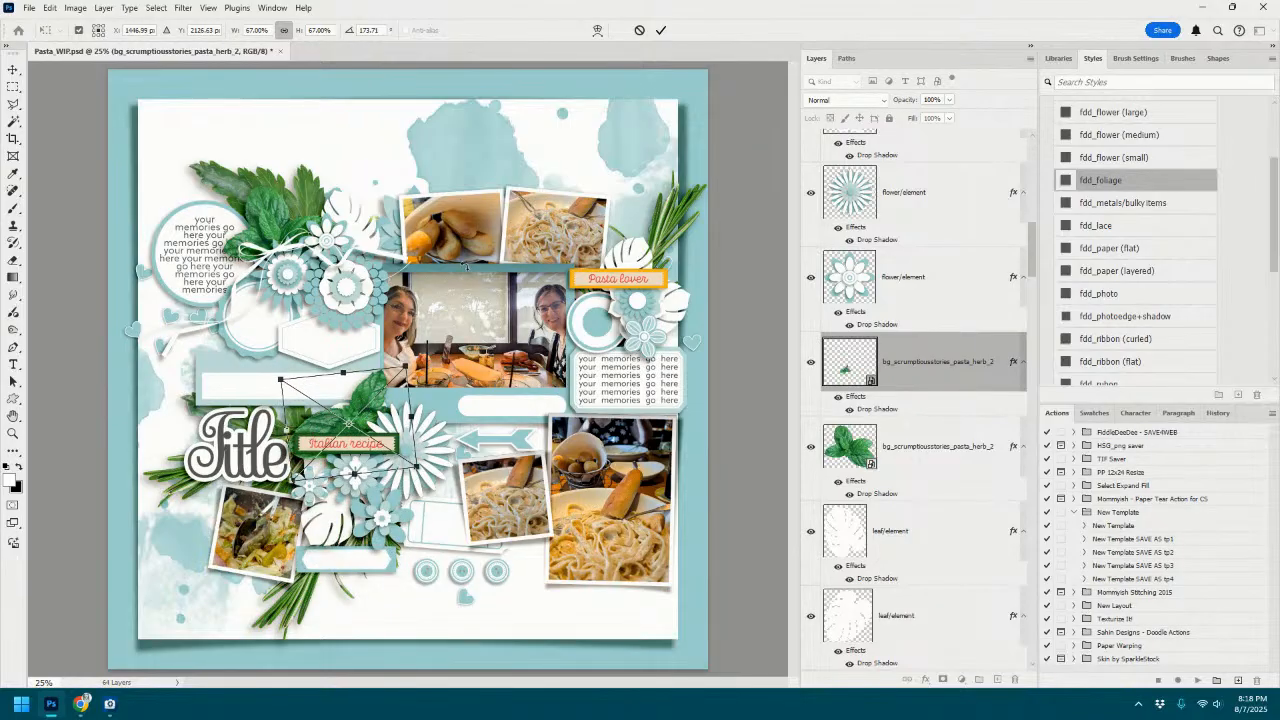
pyautogui.click(660, 30)
# Delete the template's leaf/element layer that sits behind the "Italian recipe" strip.
pyautogui.click(888, 517)
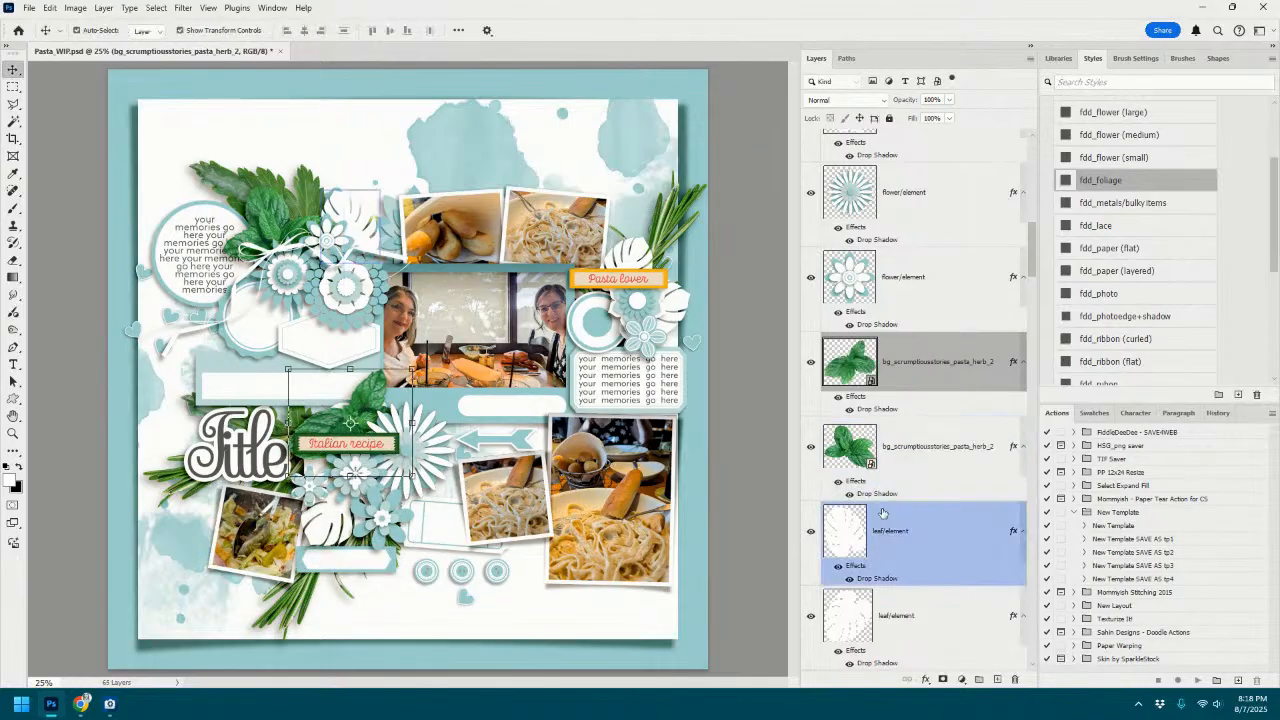
pyautogui.click(912, 626)
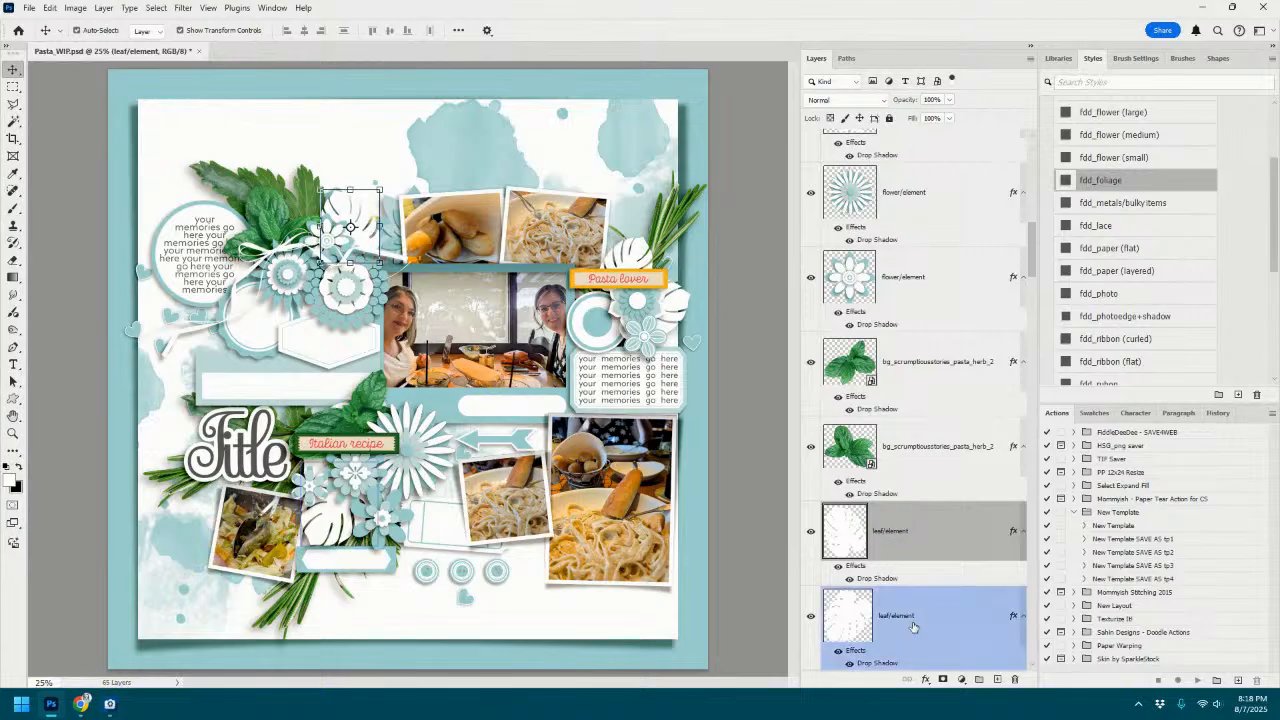
pyautogui.click(908, 613)
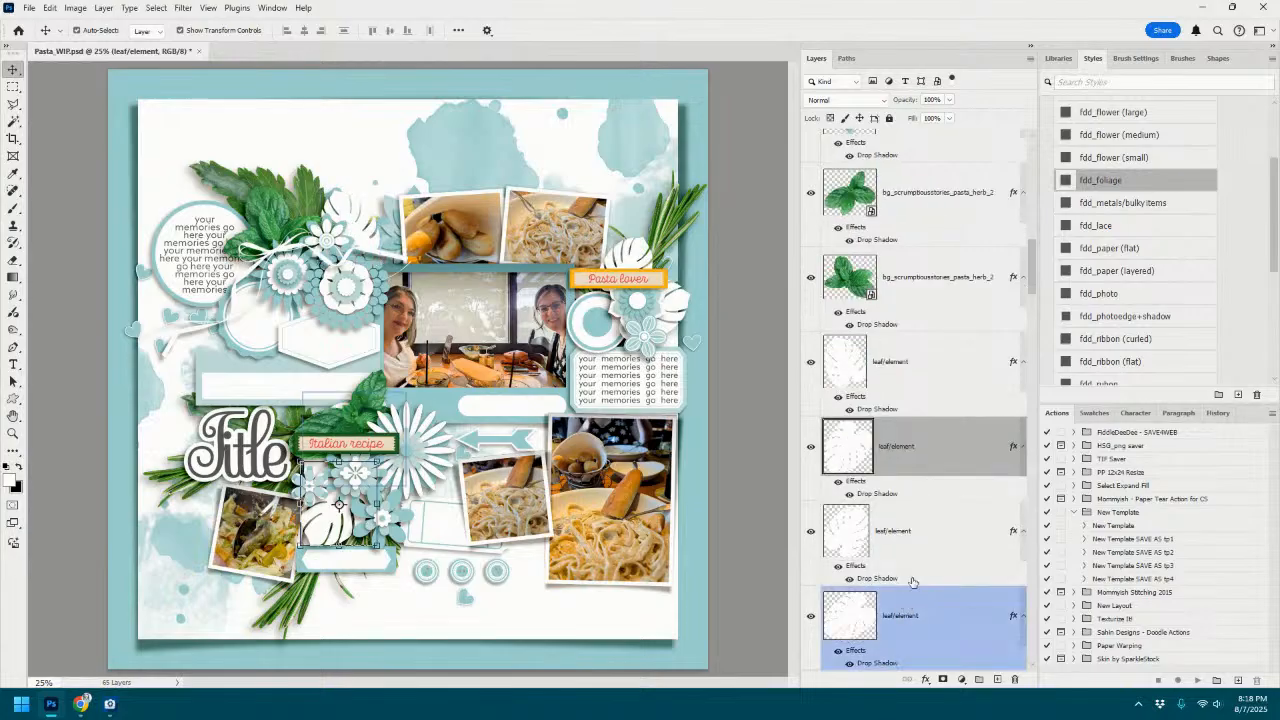
pyautogui.click(909, 615)
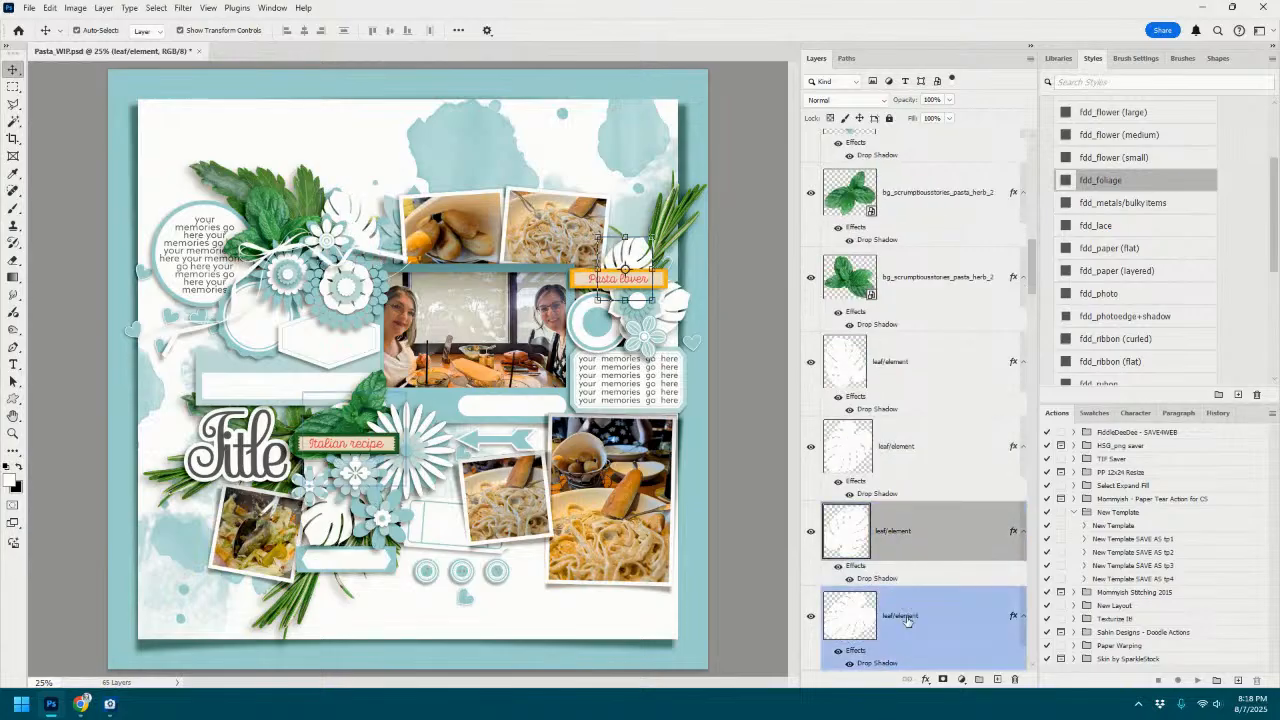
pyautogui.rightClick(909, 615)
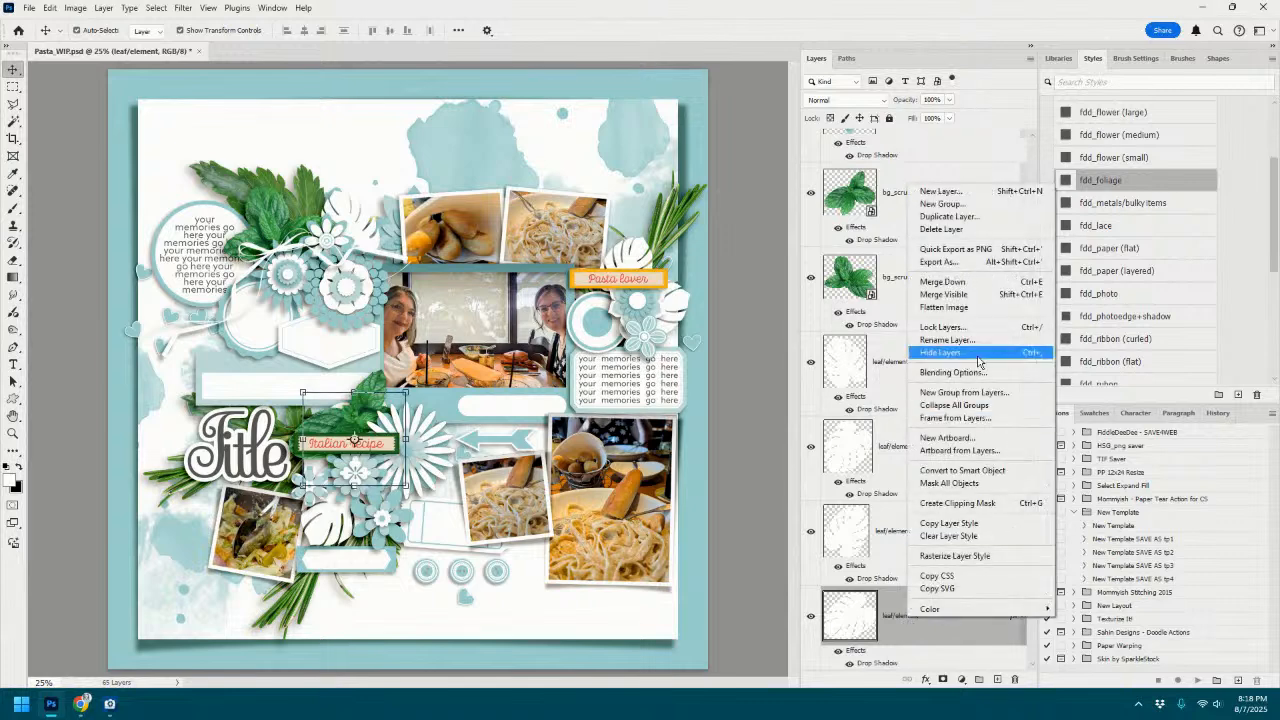
pyautogui.click(968, 229)
# Place bg_scrumptiousstories_pasta_herb over the white leaf above the "Pasta lover" strip with the fdd_foliage style, scaled to about 58%.
pyautogui.click(637, 261)
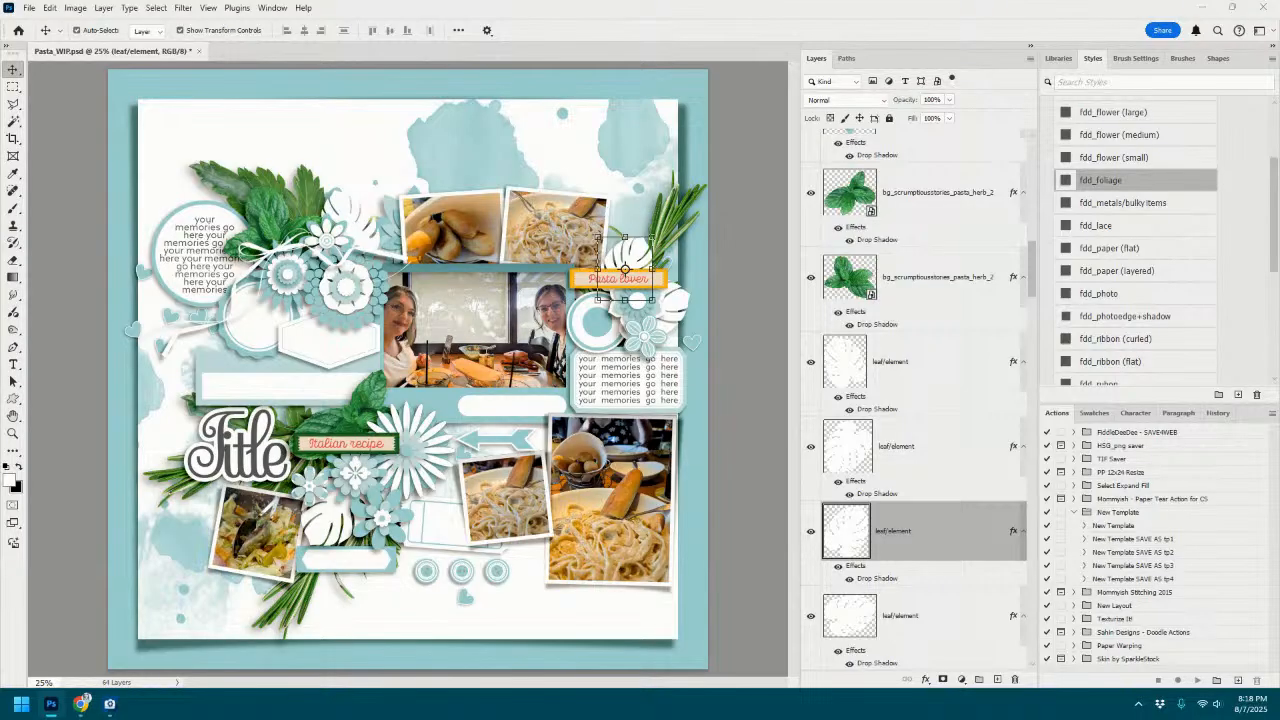
pyautogui.hotkey('ctrl', 'v')
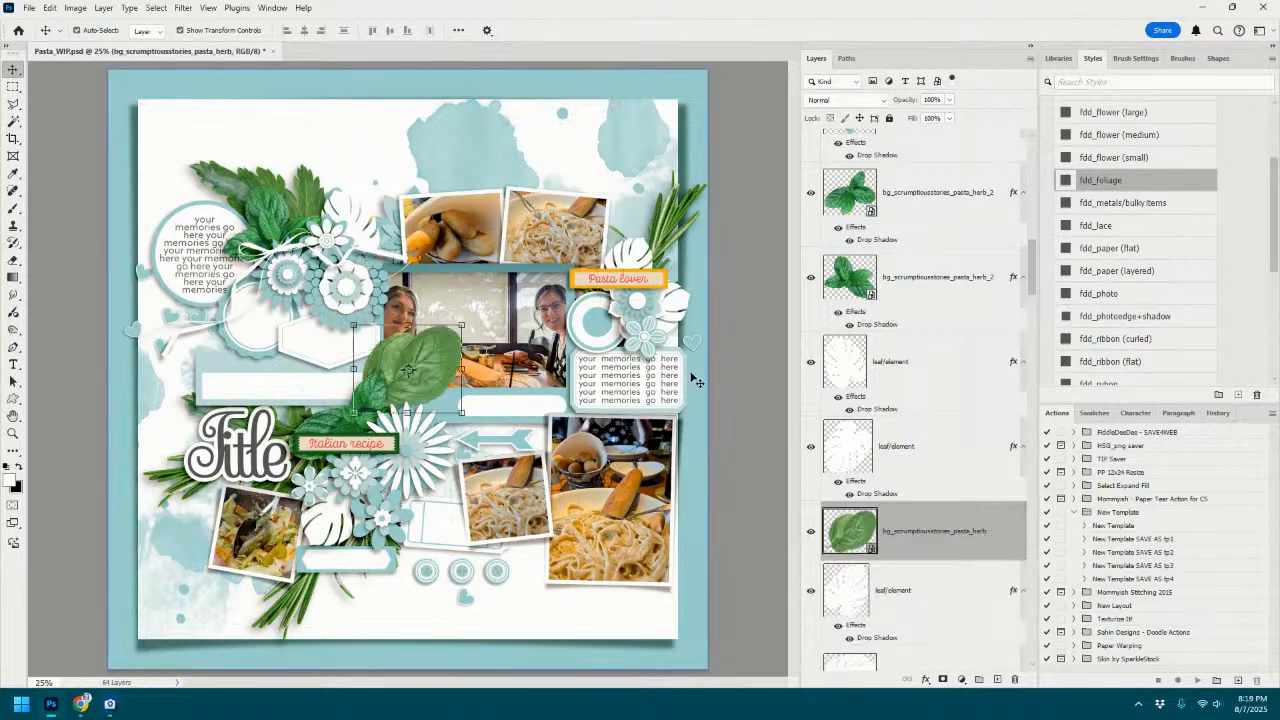
pyautogui.click(1128, 179)
pyautogui.moveTo(408, 371); pyautogui.dragTo(570, 265)
pyautogui.moveTo(623, 219); pyautogui.dragTo(640, 258)
pyautogui.click(660, 30)
pyautogui.moveTo(548, 288); pyautogui.dragTo(633, 245)
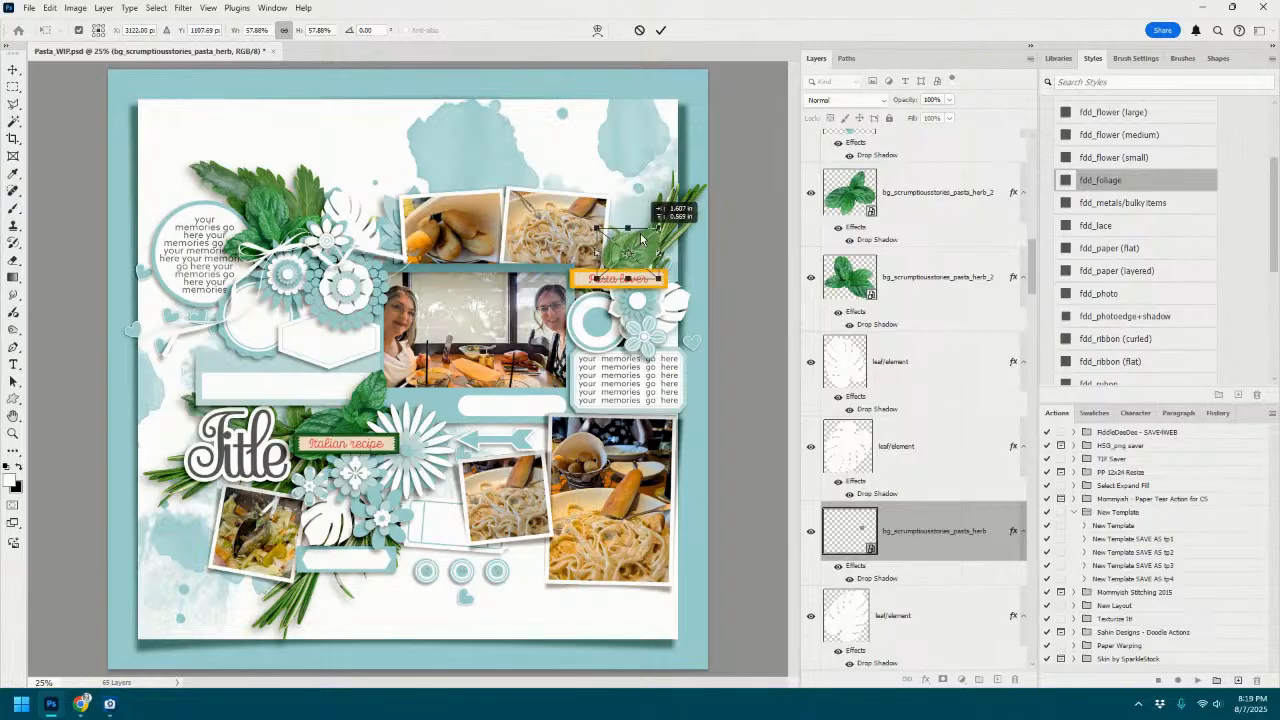
pyautogui.click(664, 33)
# Delete the template's leaf/element layer beneath the basil leaf above the "Pasta lover" strip.
pyautogui.click(917, 631)
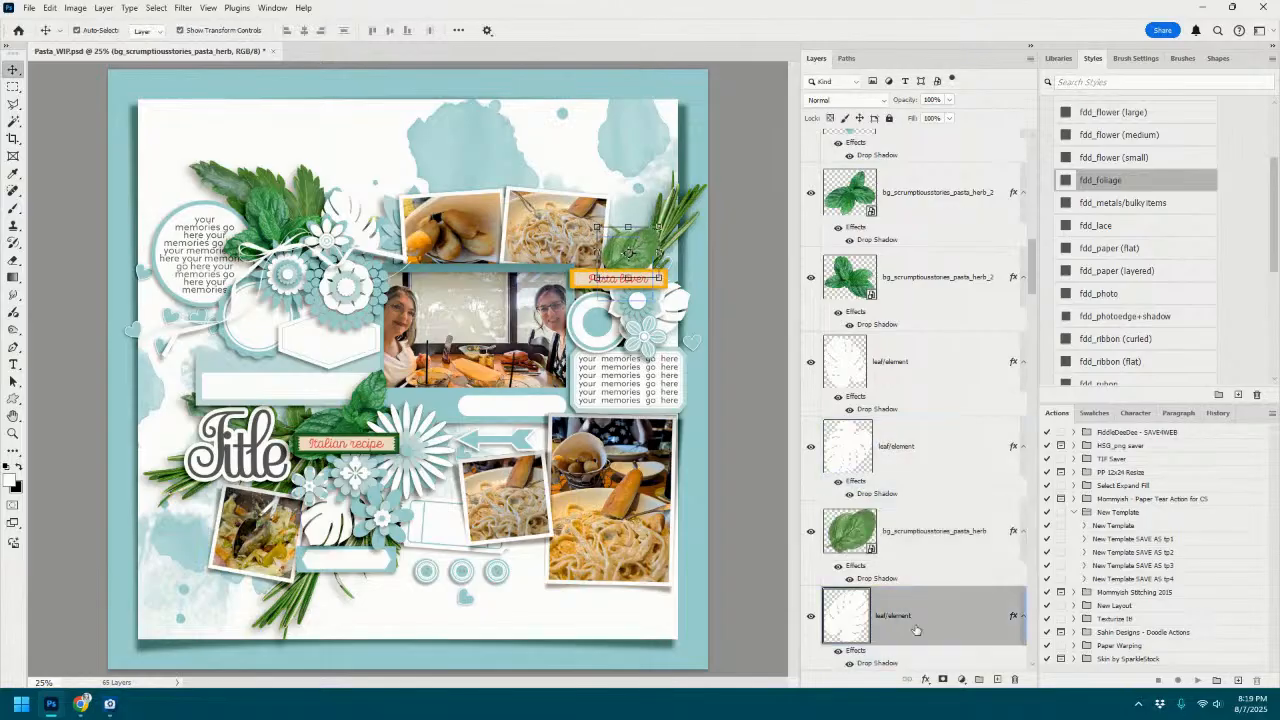
pyautogui.rightClick(919, 631)
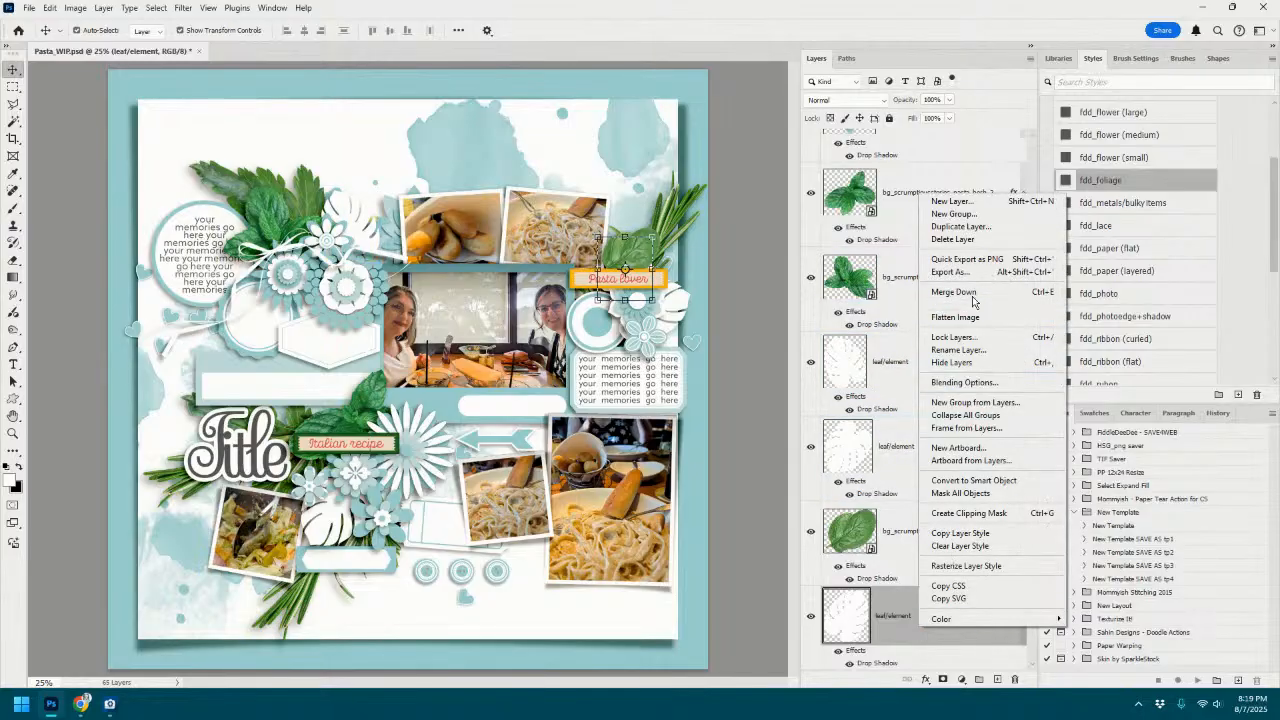
pyautogui.click(960, 239)
# Duplicate bg_scrumptiousstories_pasta_herb over the white leaf in the lower flower cluster, rotated 157.60°, and move its layer above the leaf/element layers.
pyautogui.click(634, 258)
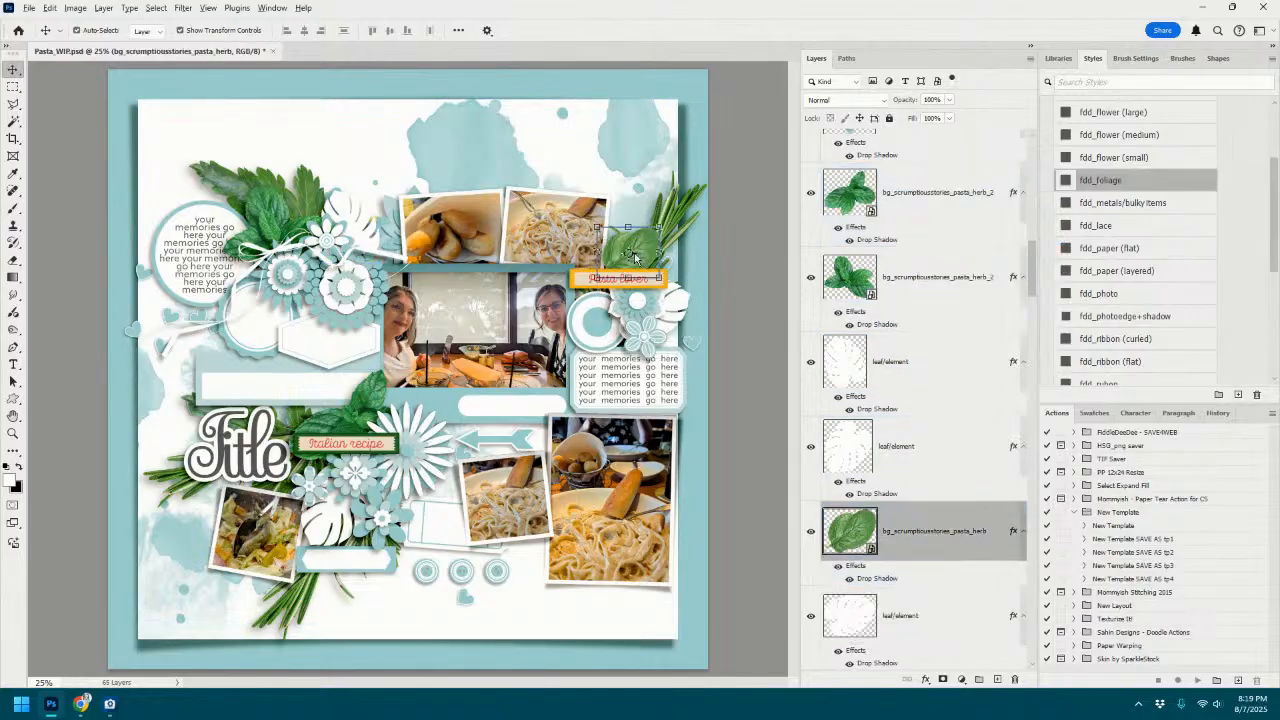
pyautogui.moveTo(641, 254); pyautogui.dragTo(347, 504)
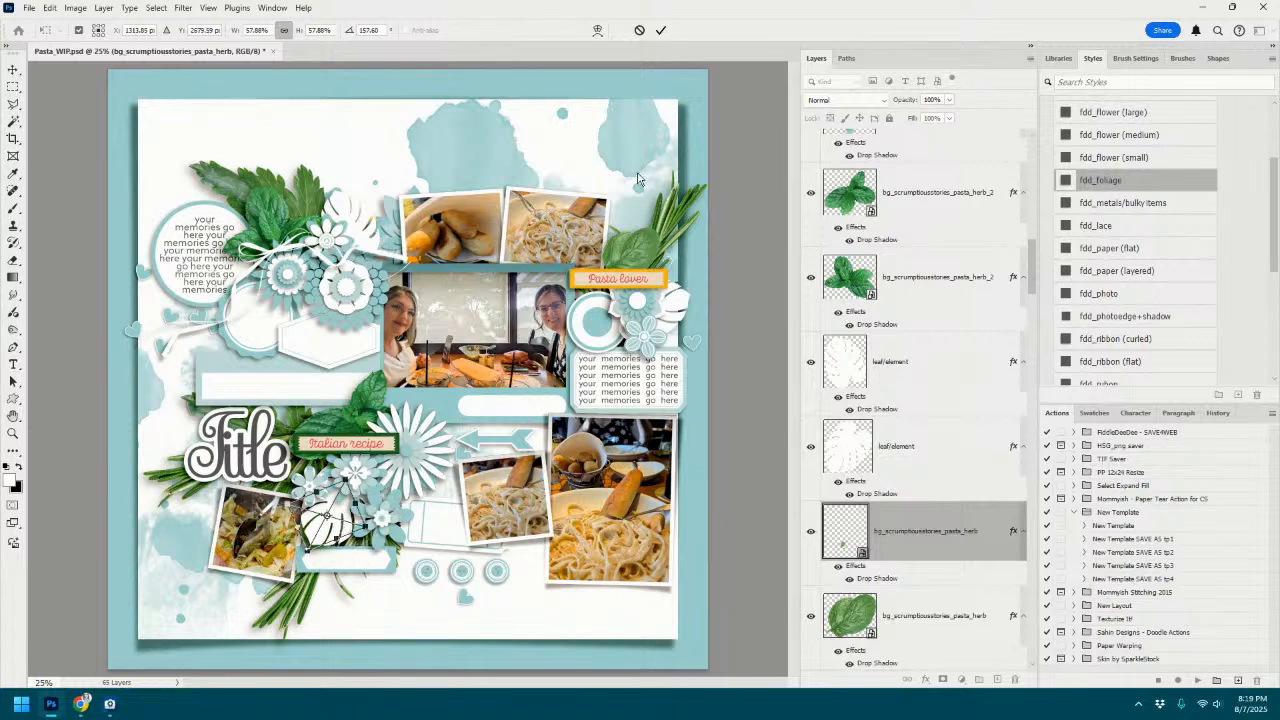
pyautogui.click(660, 30)
pyautogui.moveTo(915, 535); pyautogui.dragTo(910, 345)
# Delete the template's white leaf/element layer beneath the basil leaf in the lower flower cluster.
pyautogui.click(908, 530)
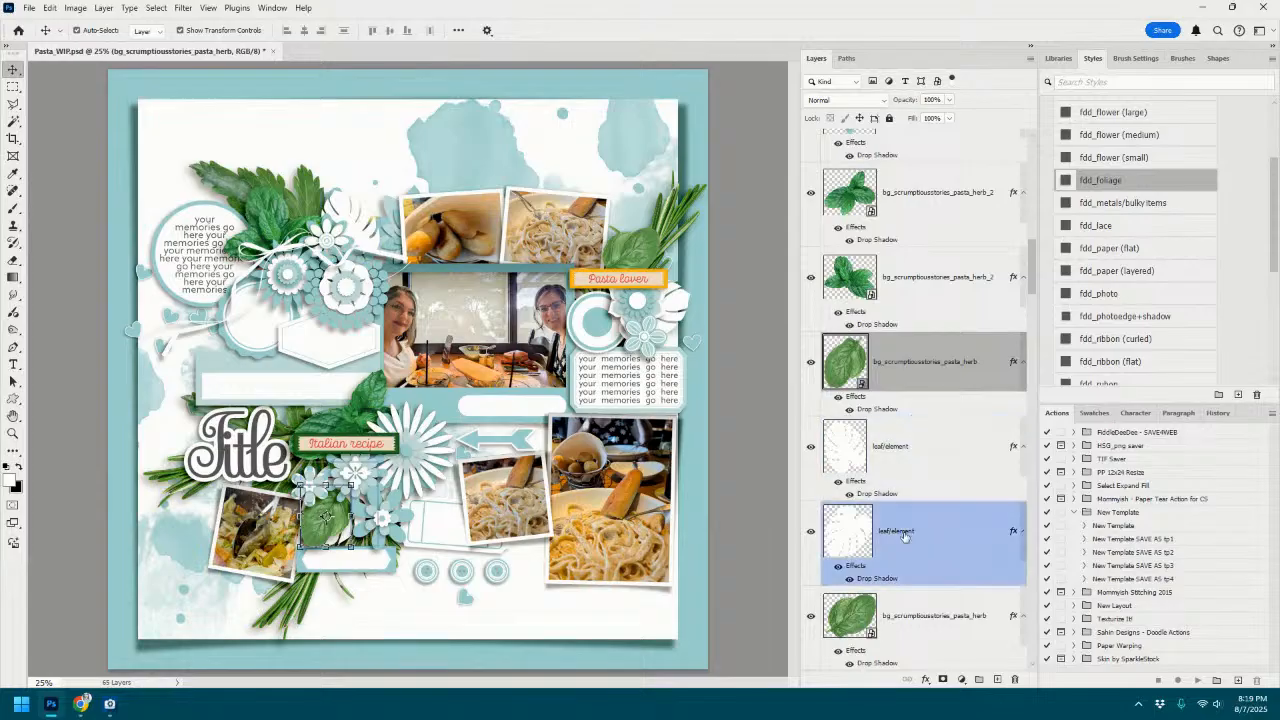
pyautogui.rightClick(908, 530)
pyautogui.click(946, 157)
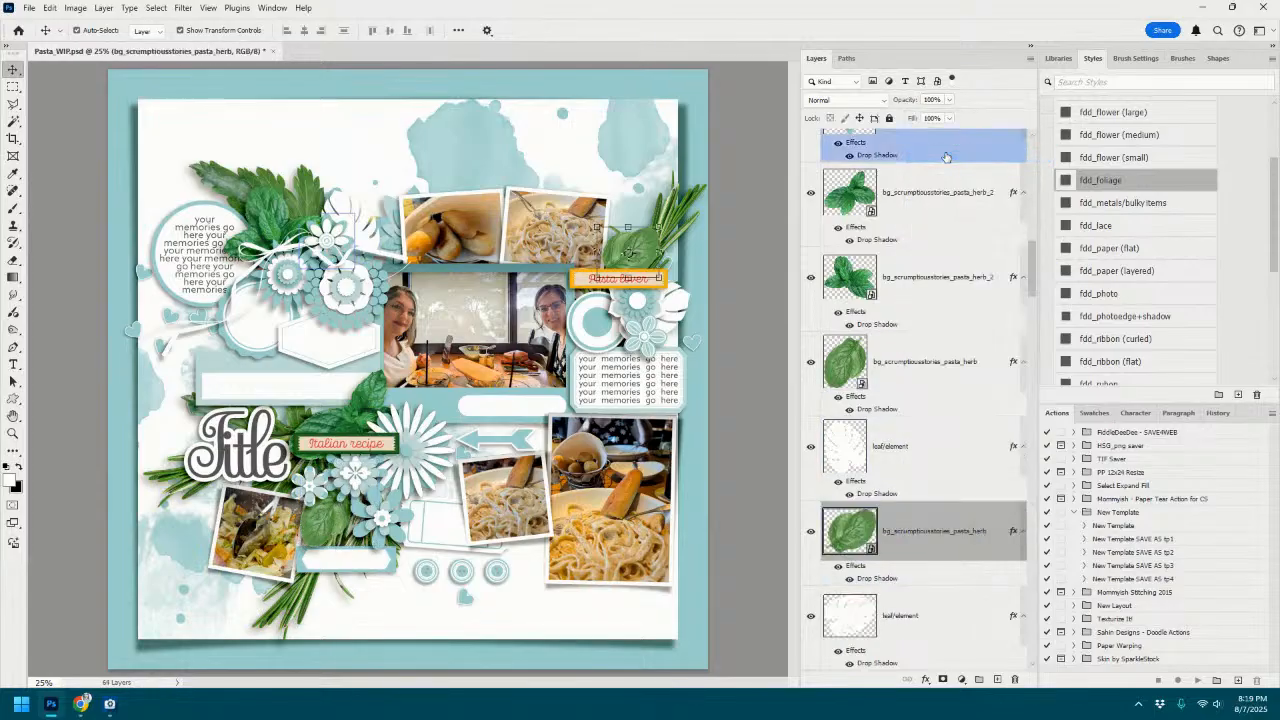
# Fine-tune the position of the bg_scrumptiousstories_pasta_herb leaf within the lower flower cluster.
pyautogui.click(367, 246)
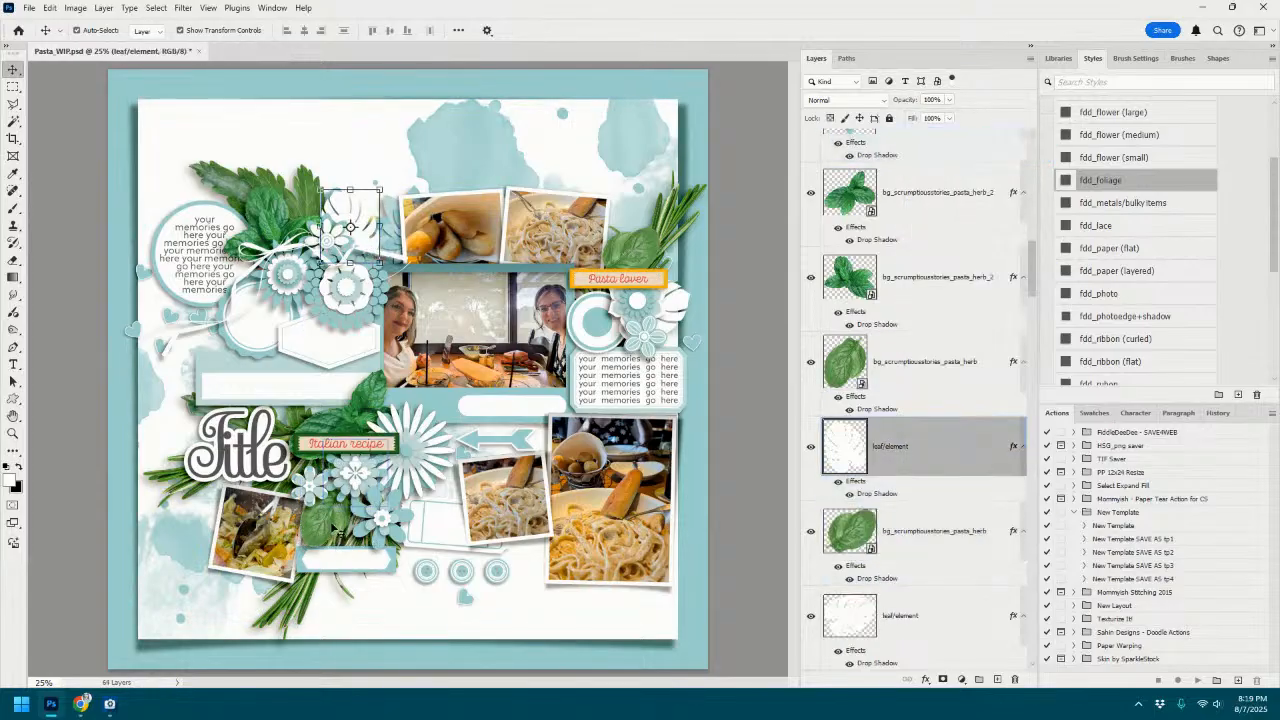
pyautogui.click(333, 525)
pyautogui.moveTo(326, 521); pyautogui.dragTo(338, 523)
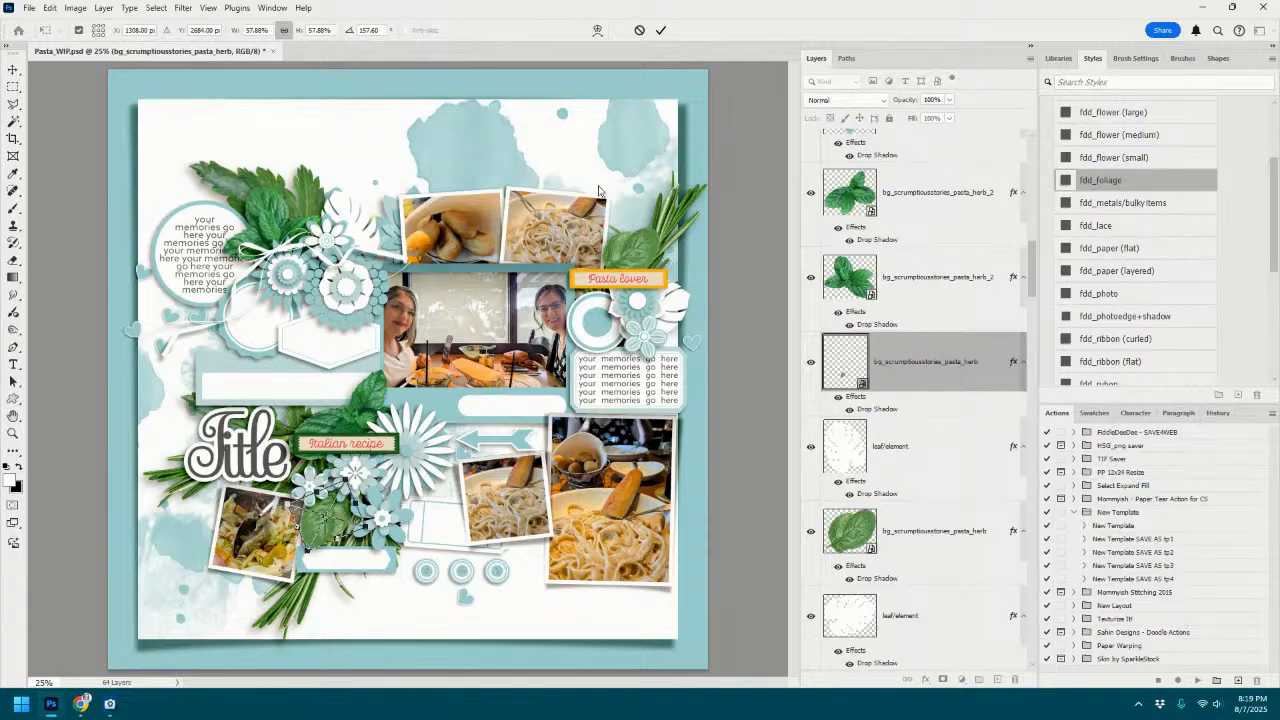
pyautogui.click(660, 30)
# Duplicate the basil leaf over the upper cluster's remaining white leaf at 64.40% scale and -64.04° rotation, and delete the template leaf beneath.
pyautogui.moveTo(313, 530); pyautogui.dragTo(366, 221)
pyautogui.moveTo(405, 175); pyautogui.dragTo(355, 218)
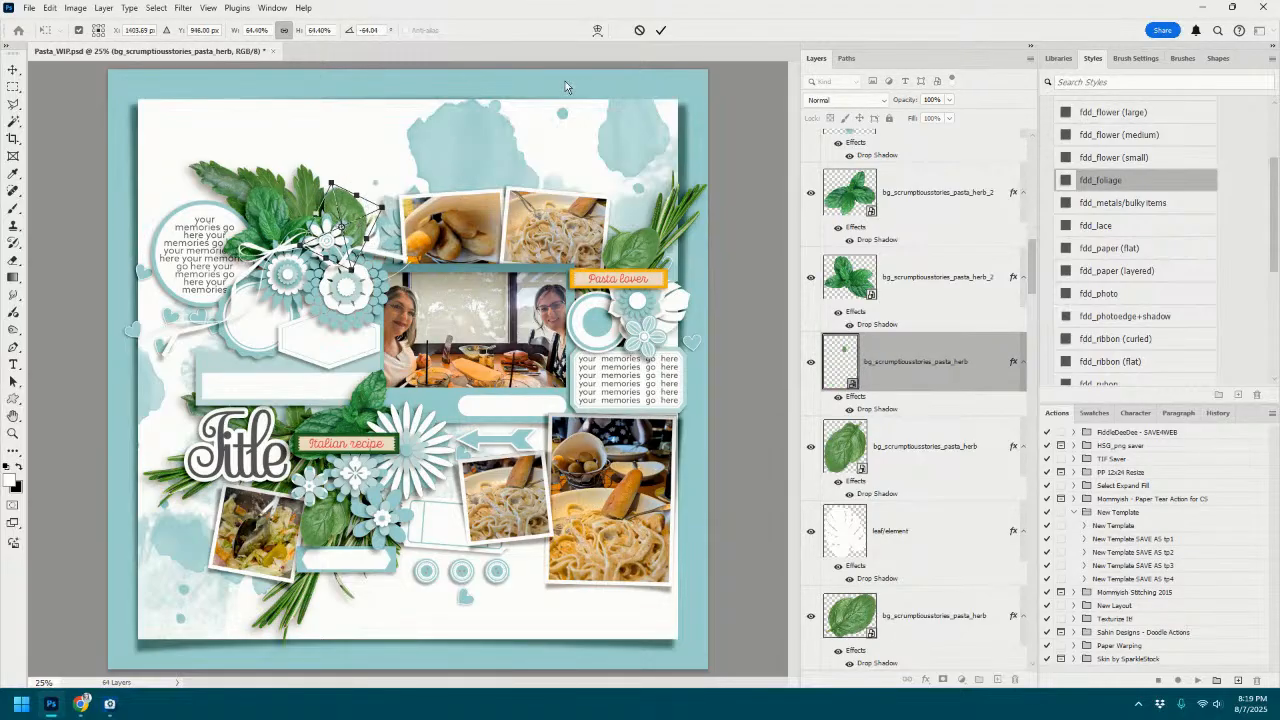
pyautogui.click(660, 30)
pyautogui.rightClick(946, 530)
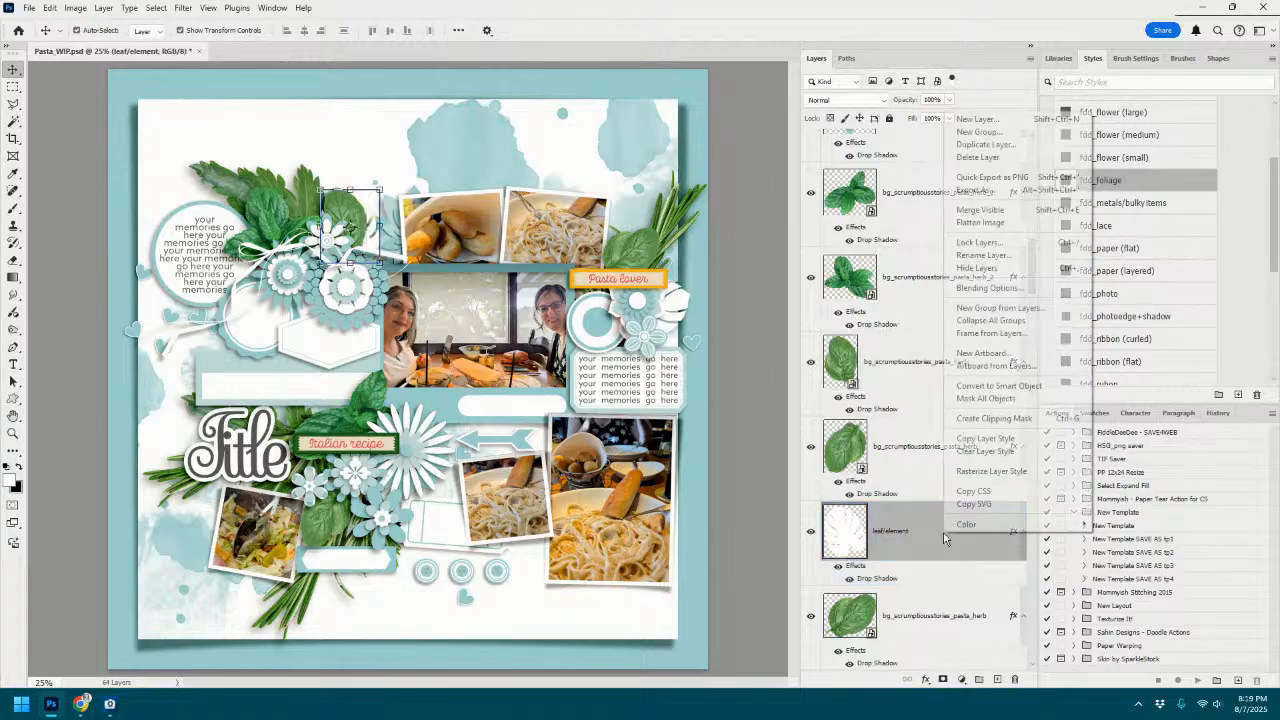
pyautogui.click(976, 157)
# Place bg_scrumptiousstories_pasta_flair over the round label below the "Pasta lover" strip and apply the fdd_flower (medium) style.
pyautogui.scroll(-5, 922, 416)
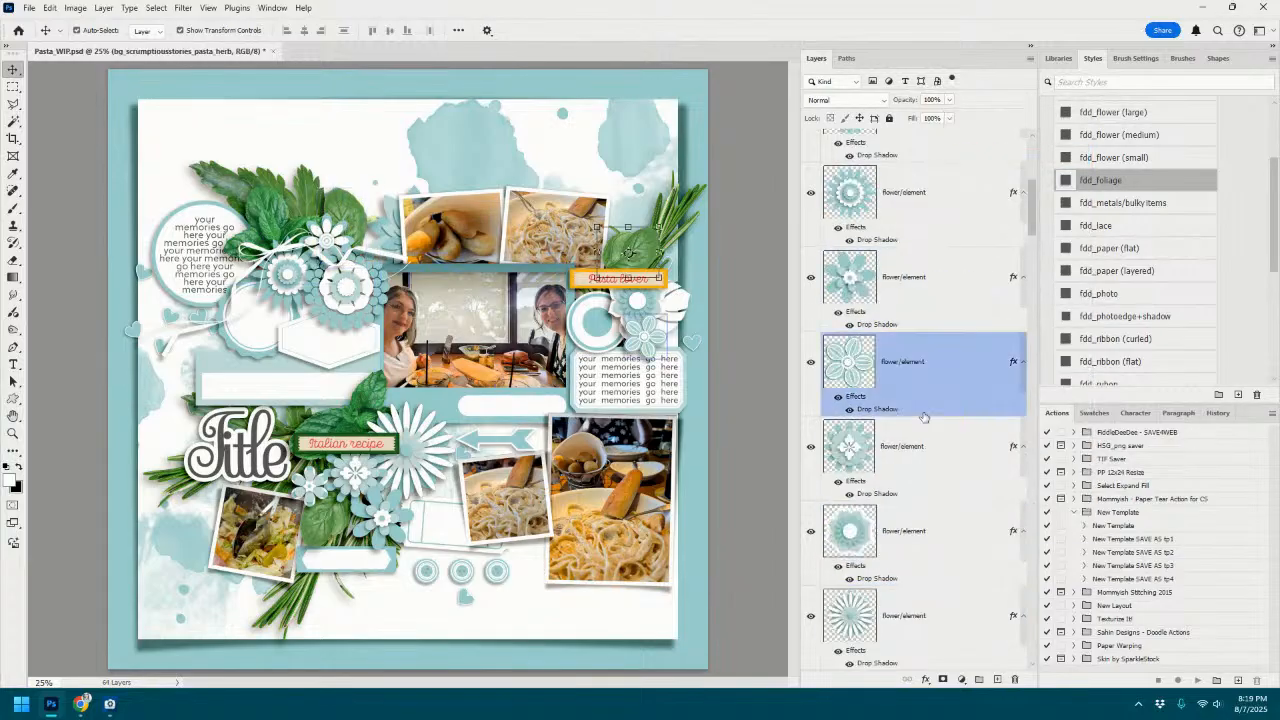
pyautogui.scroll(-6, 923, 416)
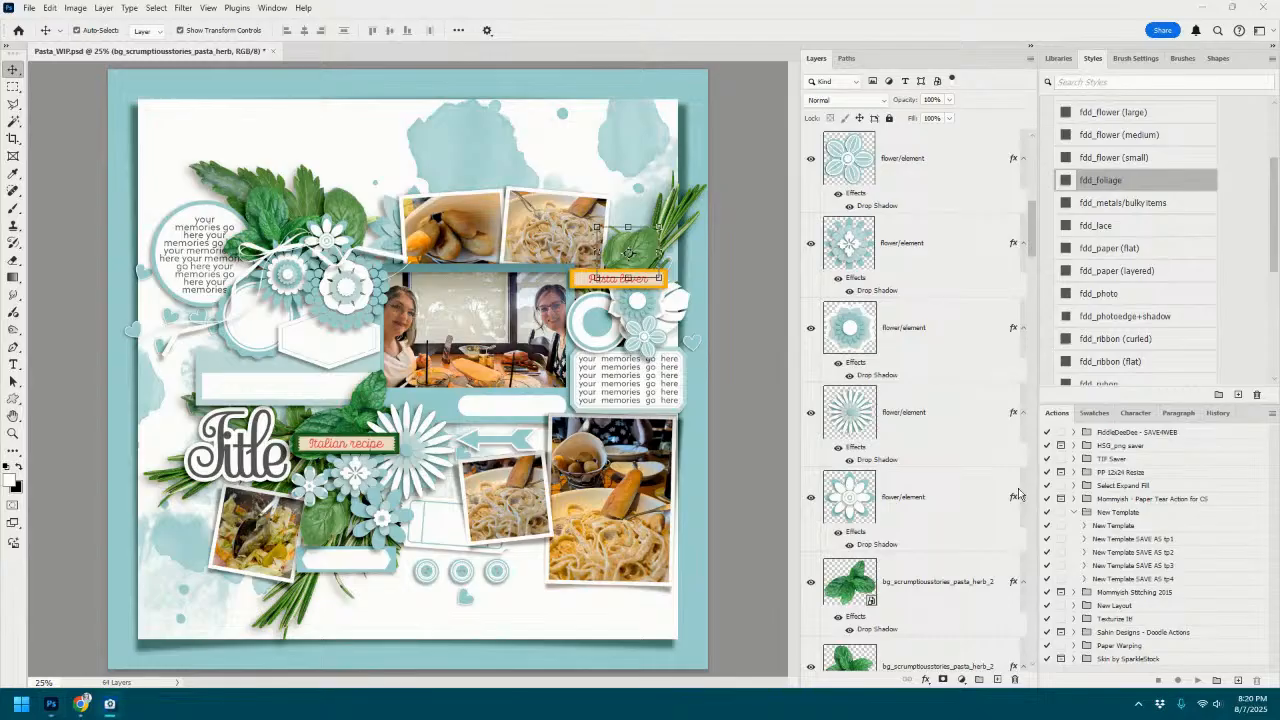
pyautogui.click(598, 322)
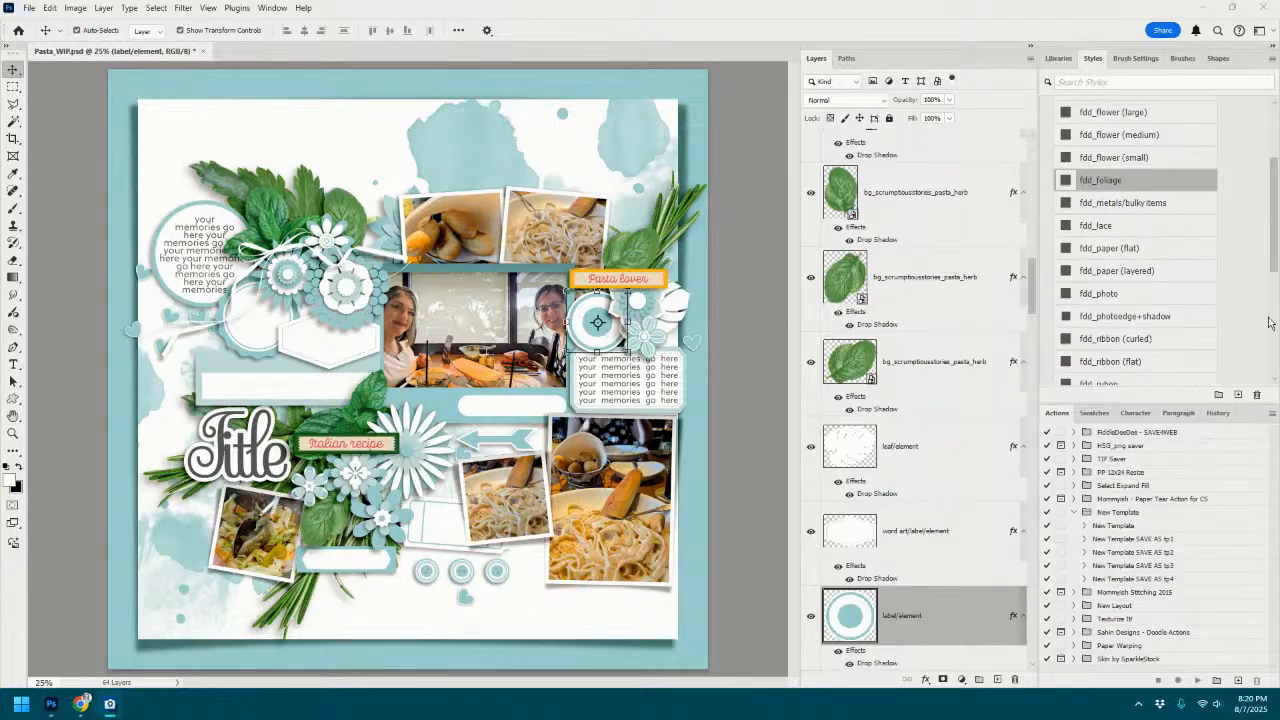
pyautogui.moveTo(1279, 140); pyautogui.dragTo(620, 312)
pyautogui.hotkey('ctrl', 't')
pyautogui.click(660, 30)
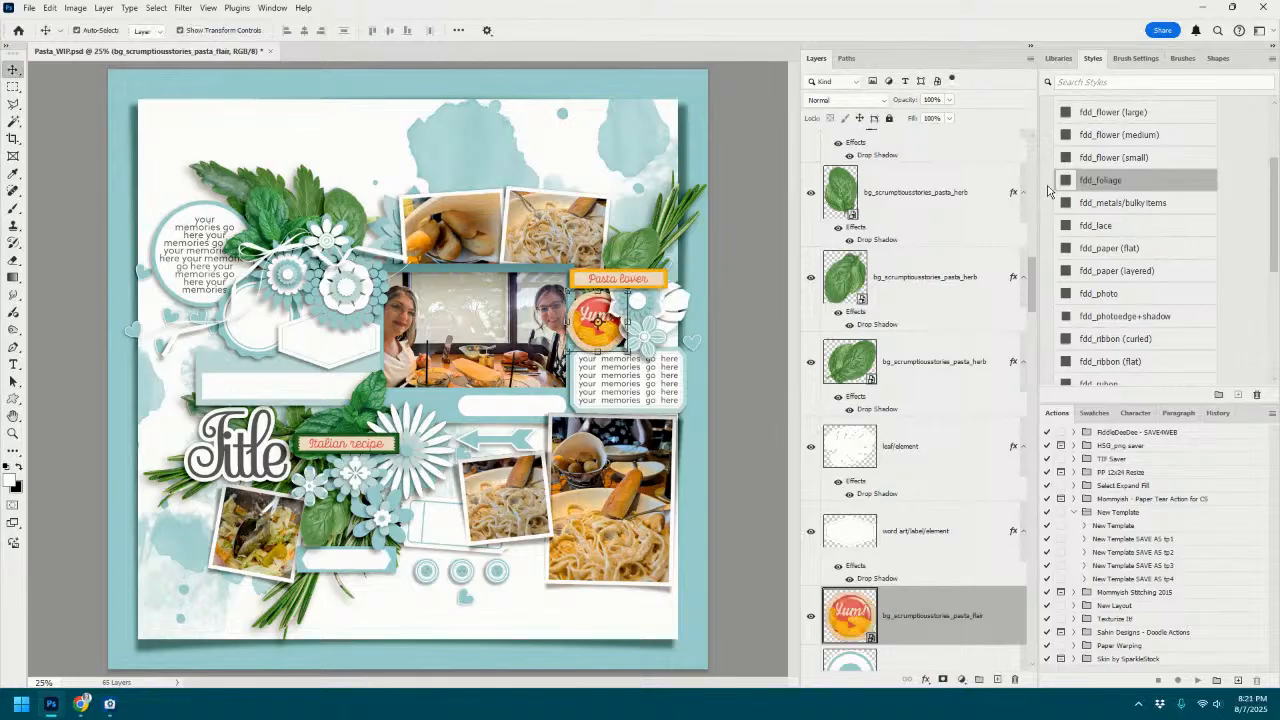
pyautogui.click(1137, 134)
# Delete the template's round label/element layer beneath the "Yum!" flair.
pyautogui.scroll(-4, 925, 500)
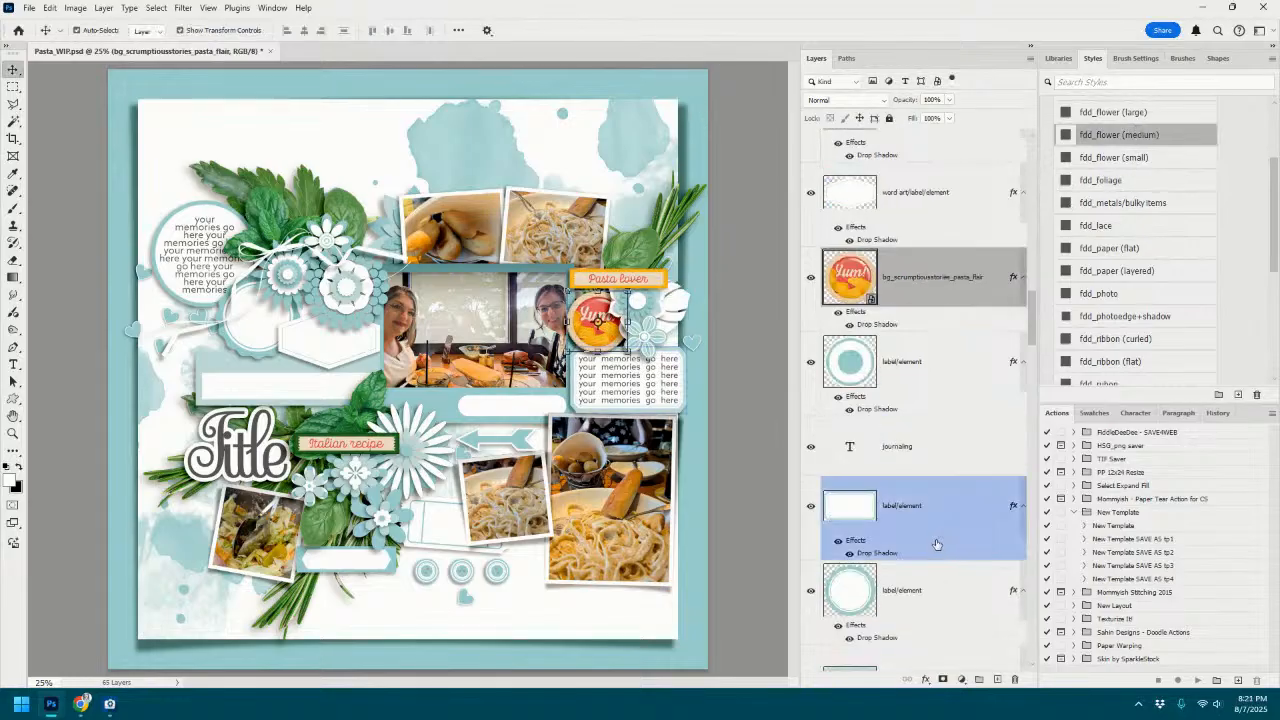
pyautogui.click(930, 368)
pyautogui.rightClick(931, 370)
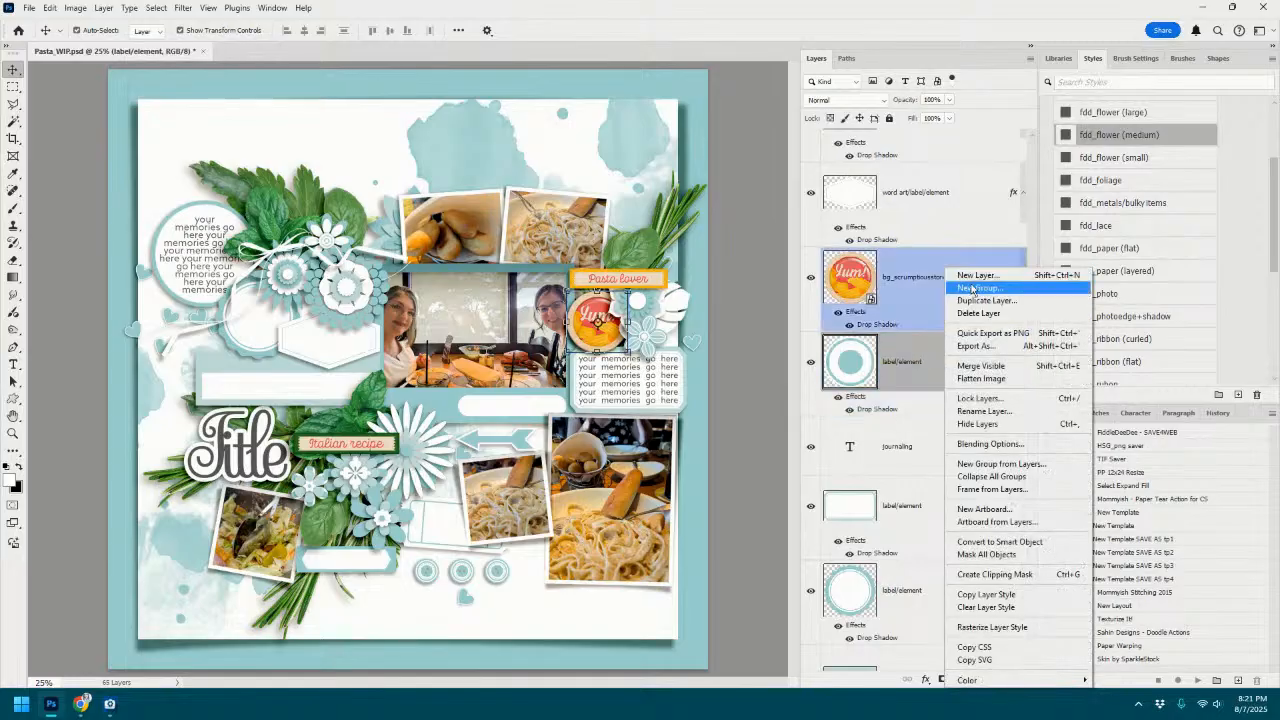
pyautogui.click(968, 314)
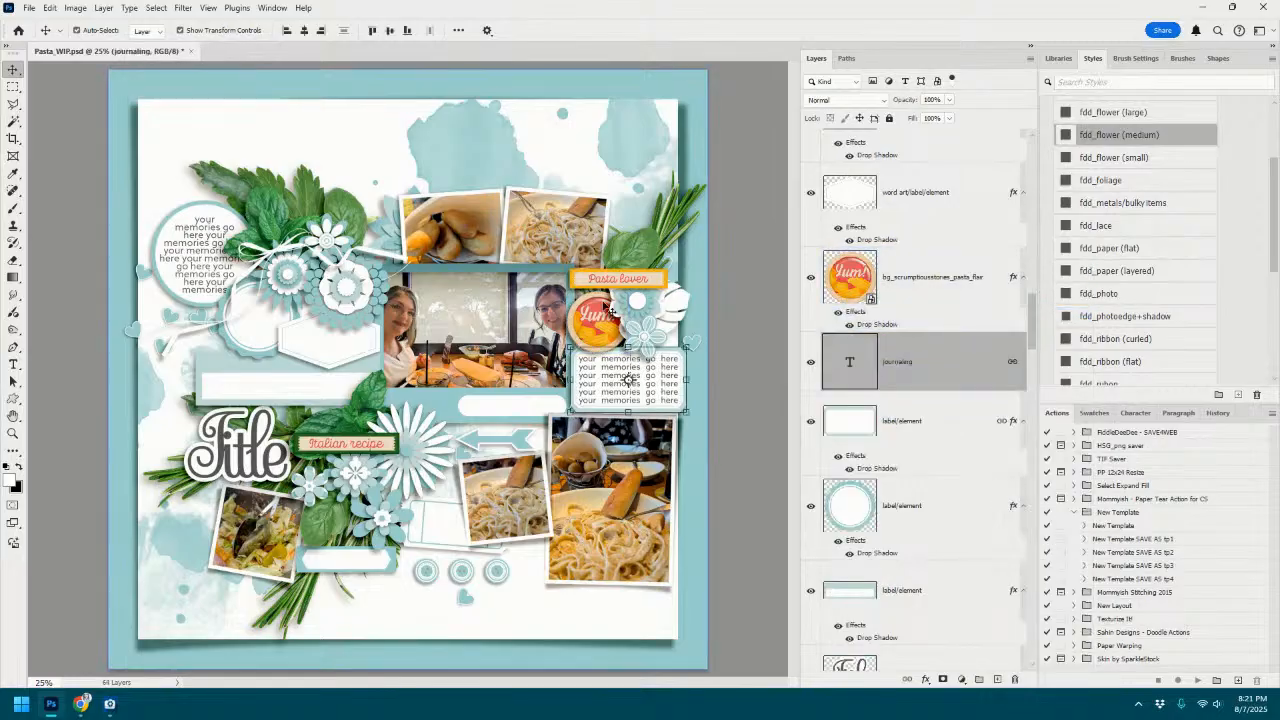
# Duplicate bg_scrumptiousstories_pasta_herb_2 from the upper cluster over the white leaf beside the "Yum!" flair's flowers and rotate it to fit.
pyautogui.click(685, 304)
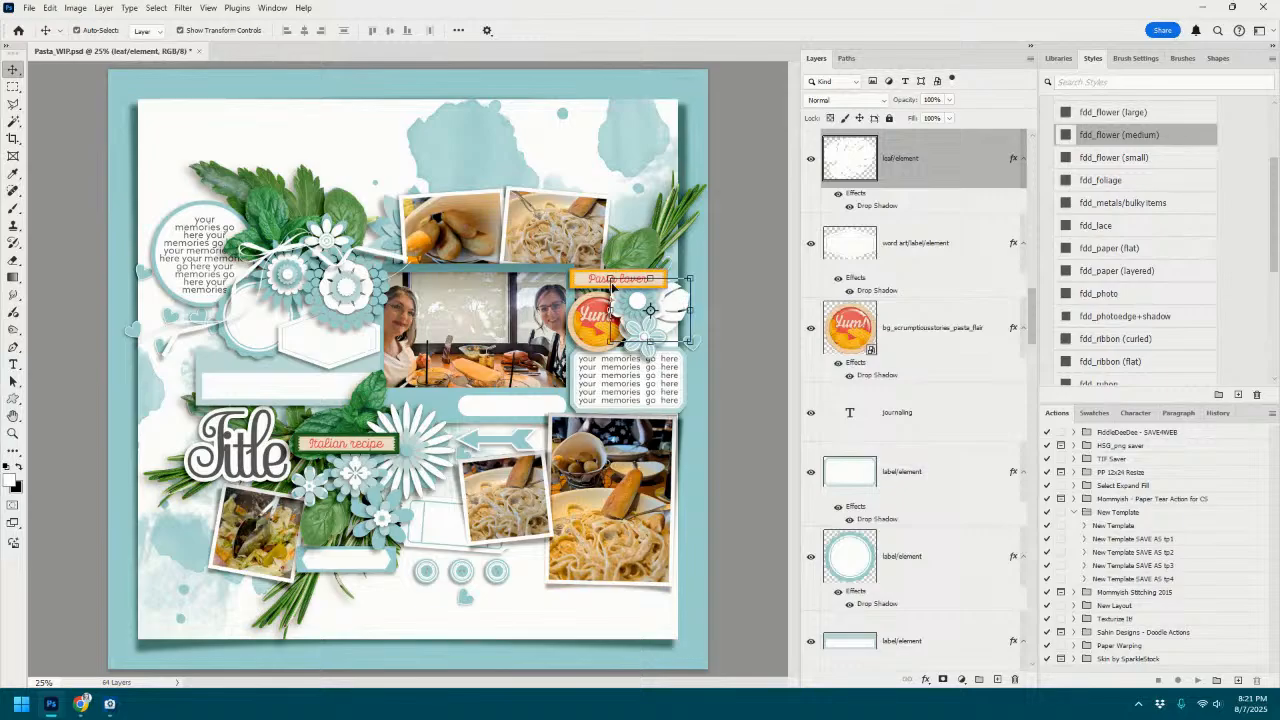
pyautogui.click(278, 208)
pyautogui.moveTo(272, 205); pyautogui.dragTo(638, 298)
pyautogui.moveTo(708, 270); pyautogui.dragTo(681, 320)
pyautogui.click(659, 31)
# Delete the template's last leaf/element layer, beneath the herb beside the "Yum!" flair's flowers.
pyautogui.click(897, 268)
pyautogui.click(905, 505)
pyautogui.click(910, 590)
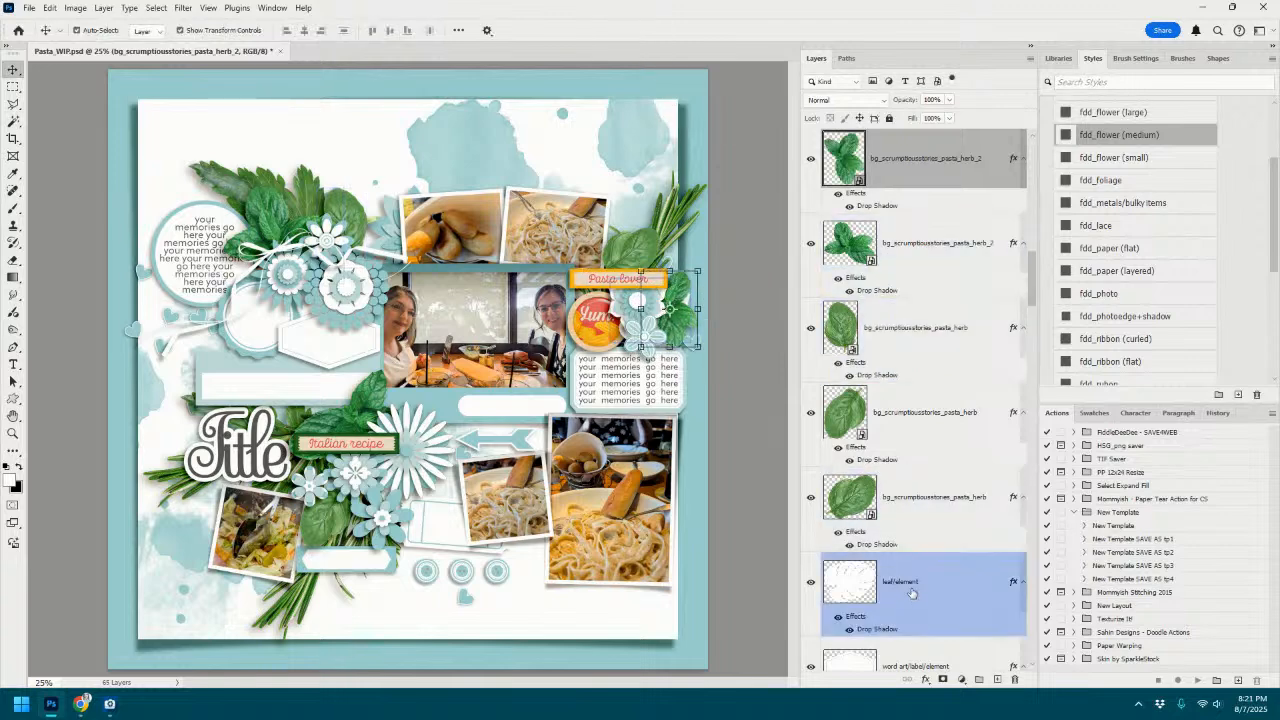
pyautogui.rightClick(911, 594)
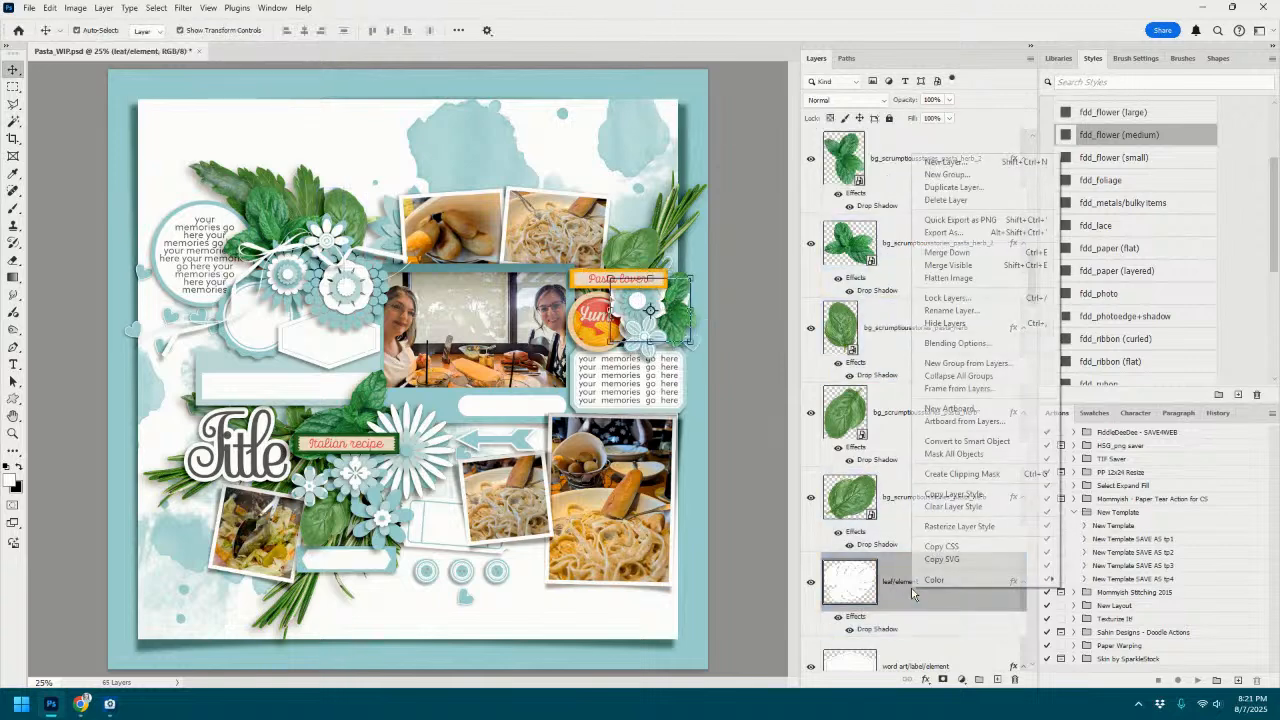
pyautogui.click(945, 200)
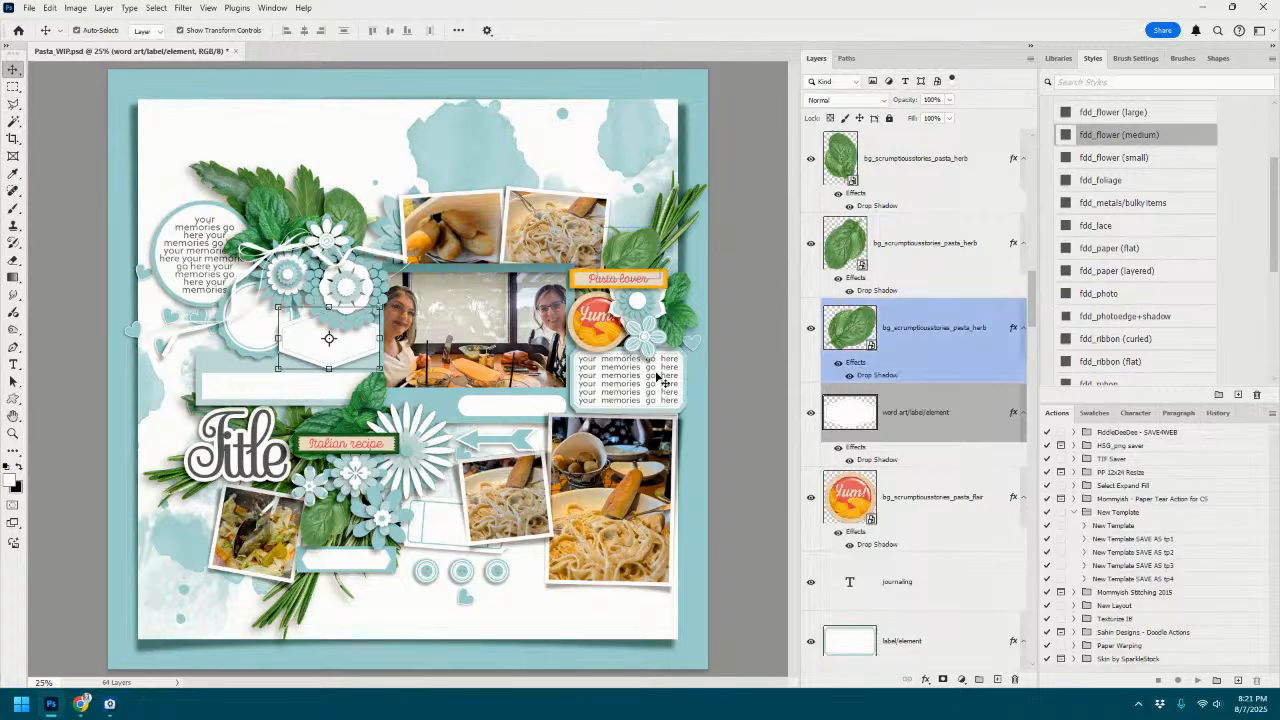
# Add the orange bg_scrumptiousstories_pasta_sp6 paper above the large centre photo's frame layer and clip it to the frame.
pyautogui.click(463, 415)
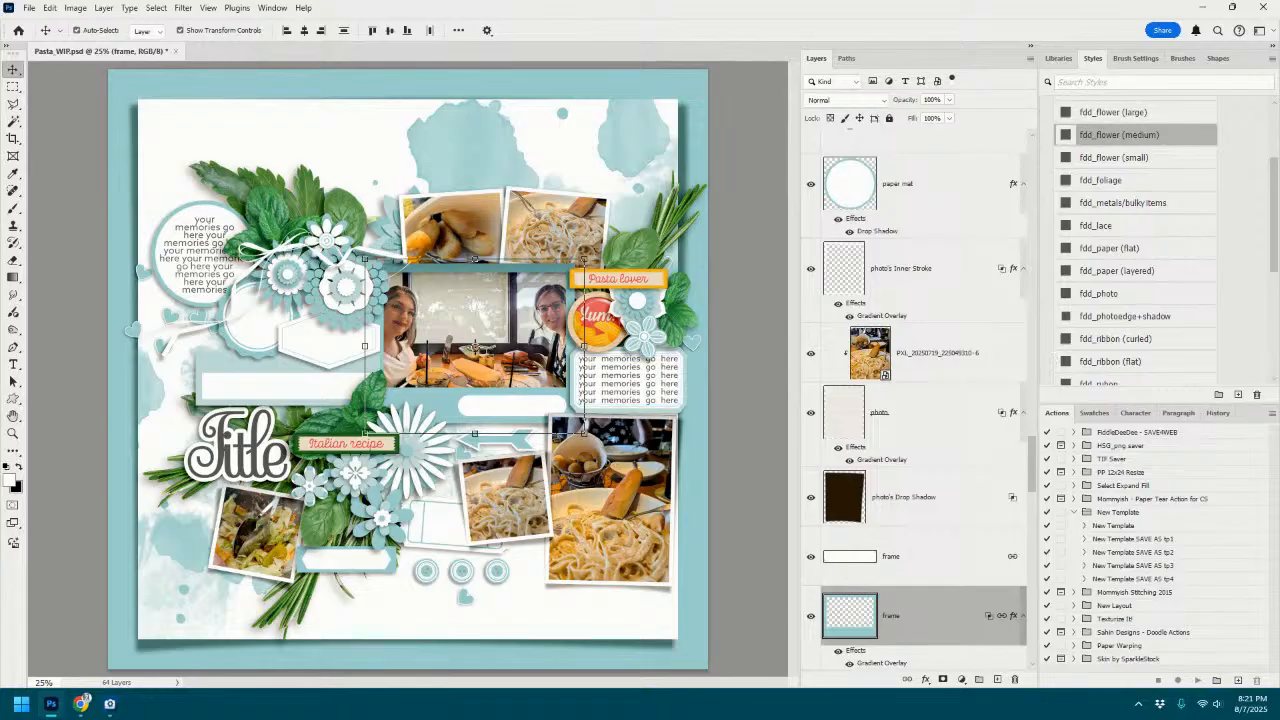
pyautogui.moveTo(692, 438); pyautogui.dragTo(467, 493)
pyautogui.hotkey('ctrl', 'alt', 'g')
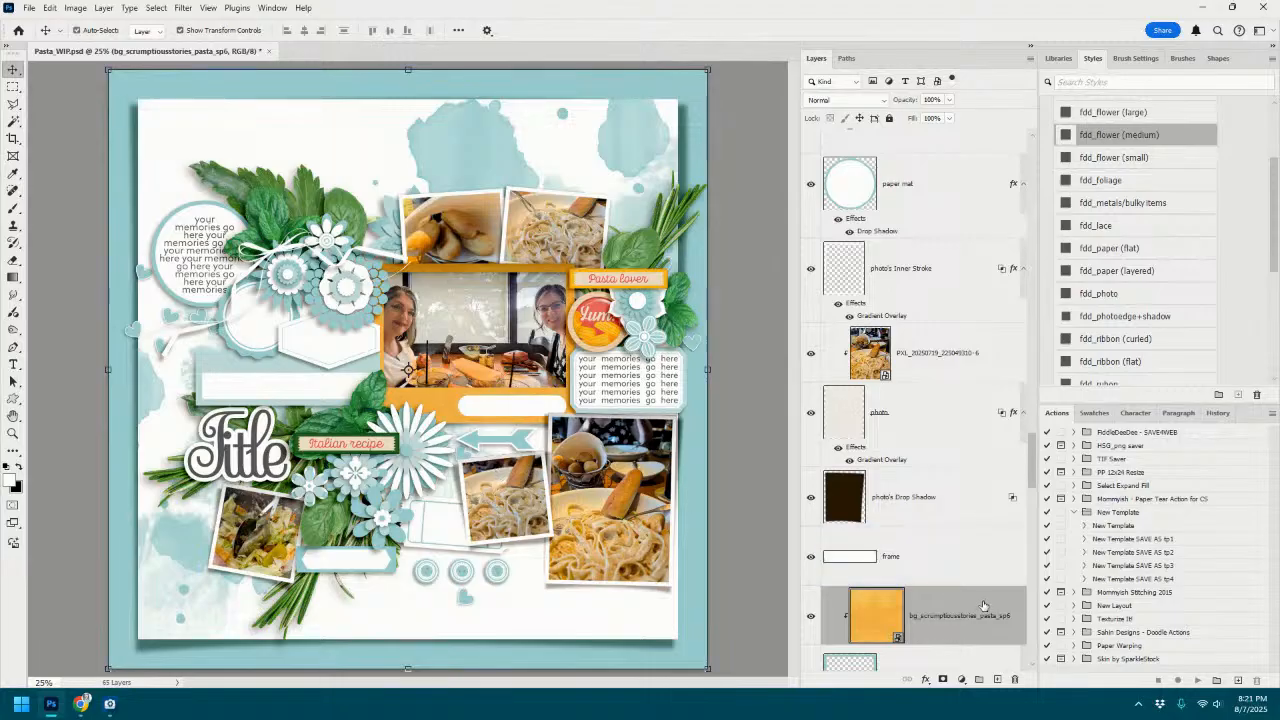
pyautogui.scroll(-5, 983, 606)
pyautogui.click(940, 565)
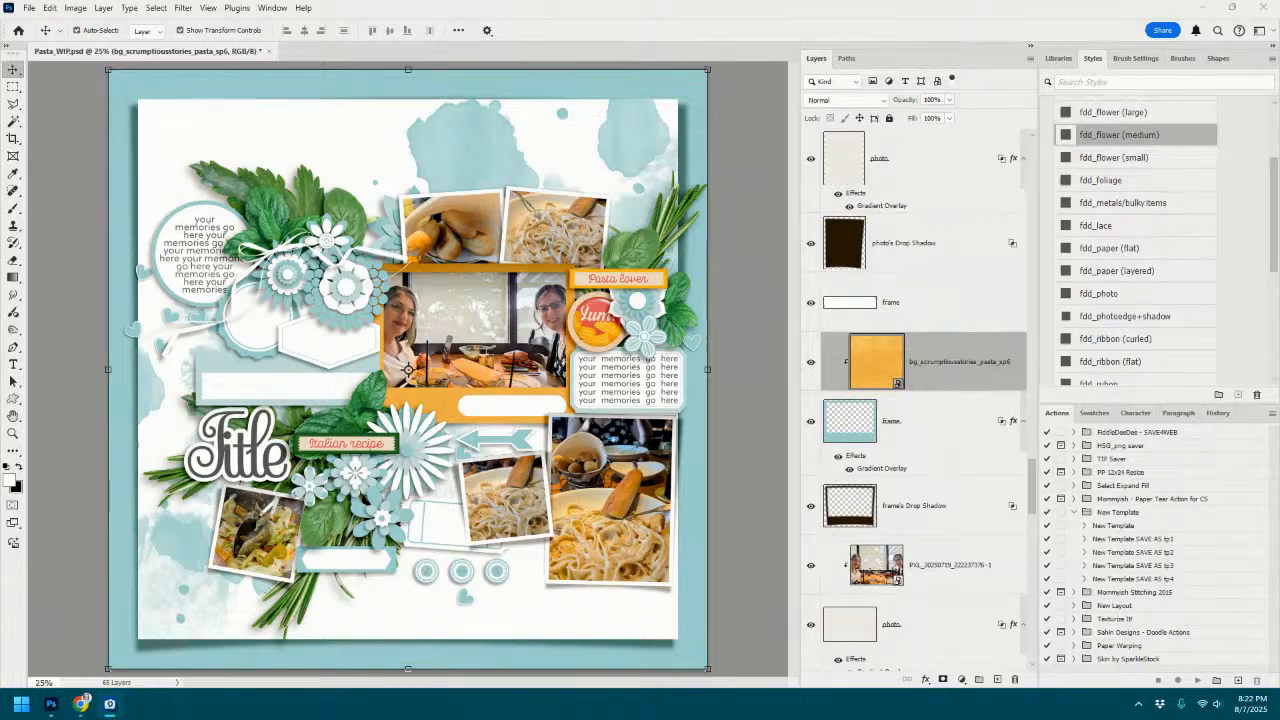
# Place bg_scrumptiousstories_pasta_date tag_2 over the label below the lower flower cluster, layered above that label, with the fdd_flower (medium) style.
pyautogui.moveTo(1046, 372); pyautogui.dragTo(556, 460)
pyautogui.moveTo(443, 386); pyautogui.dragTo(381, 558)
pyautogui.moveTo(940, 355); pyautogui.dragTo(955, 583)
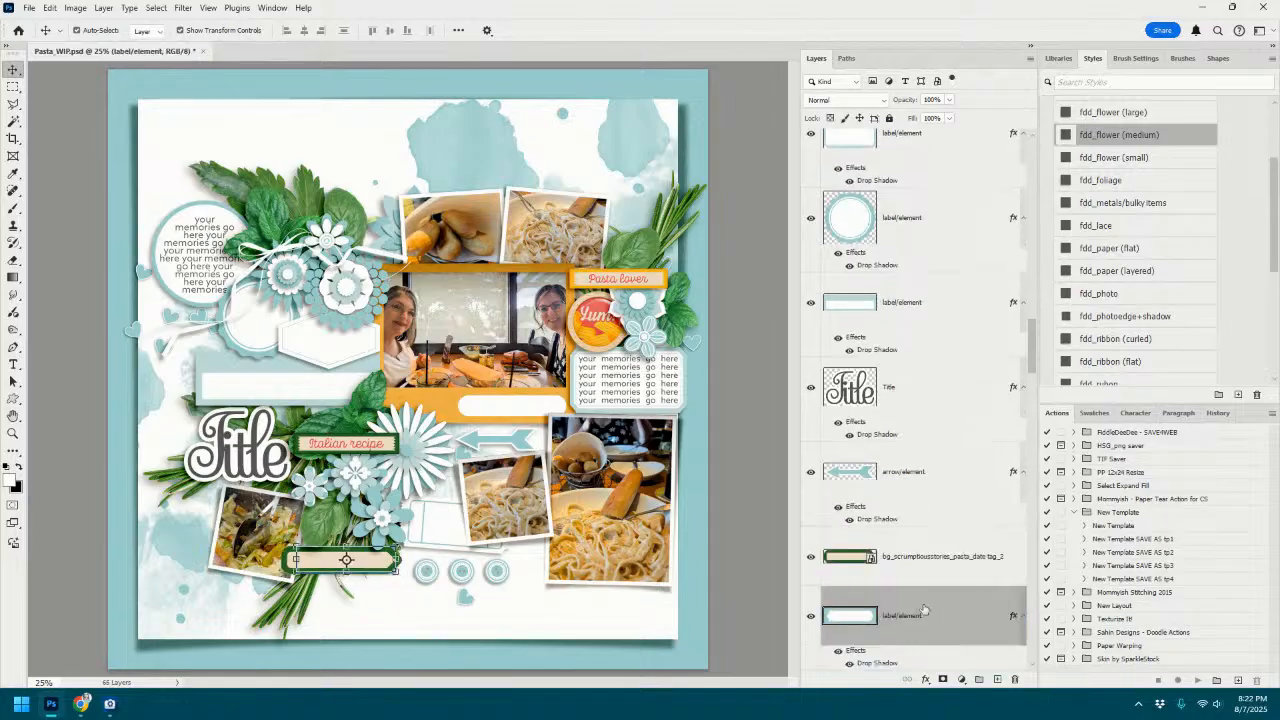
pyautogui.scroll(-1, 930, 570)
pyautogui.click(1107, 139)
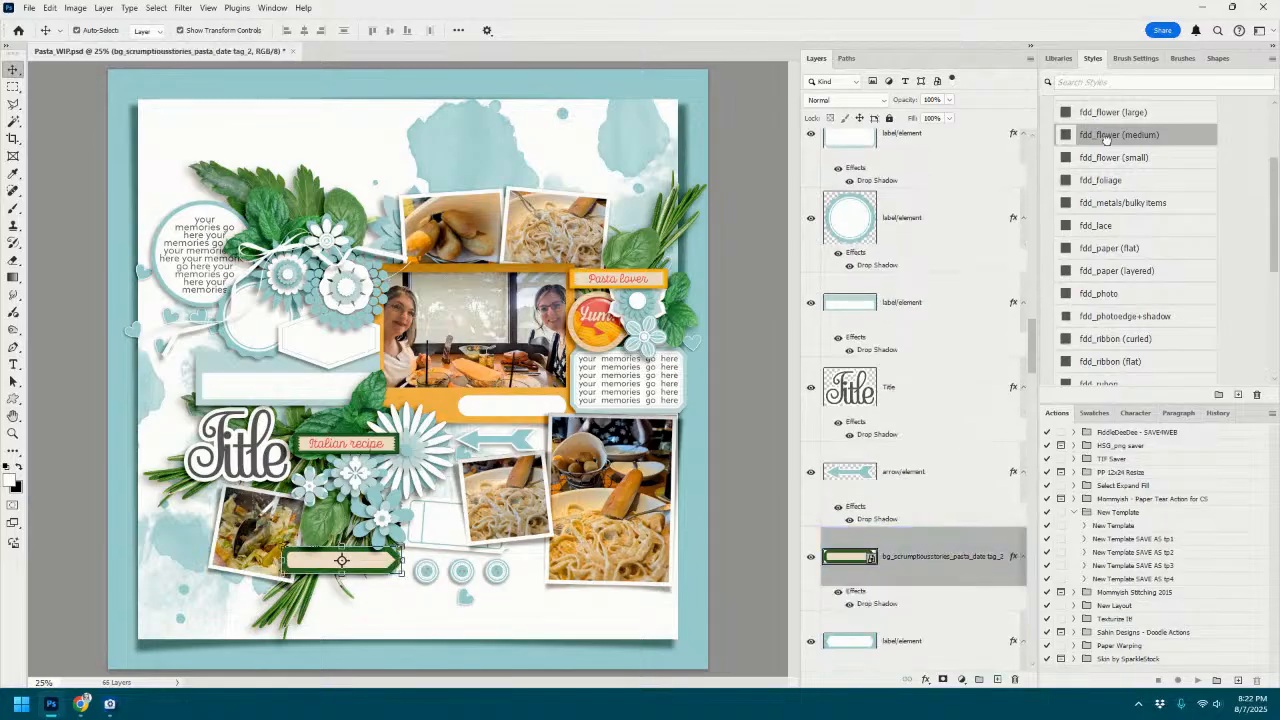
pyautogui.moveTo(341, 560); pyautogui.dragTo(354, 560)
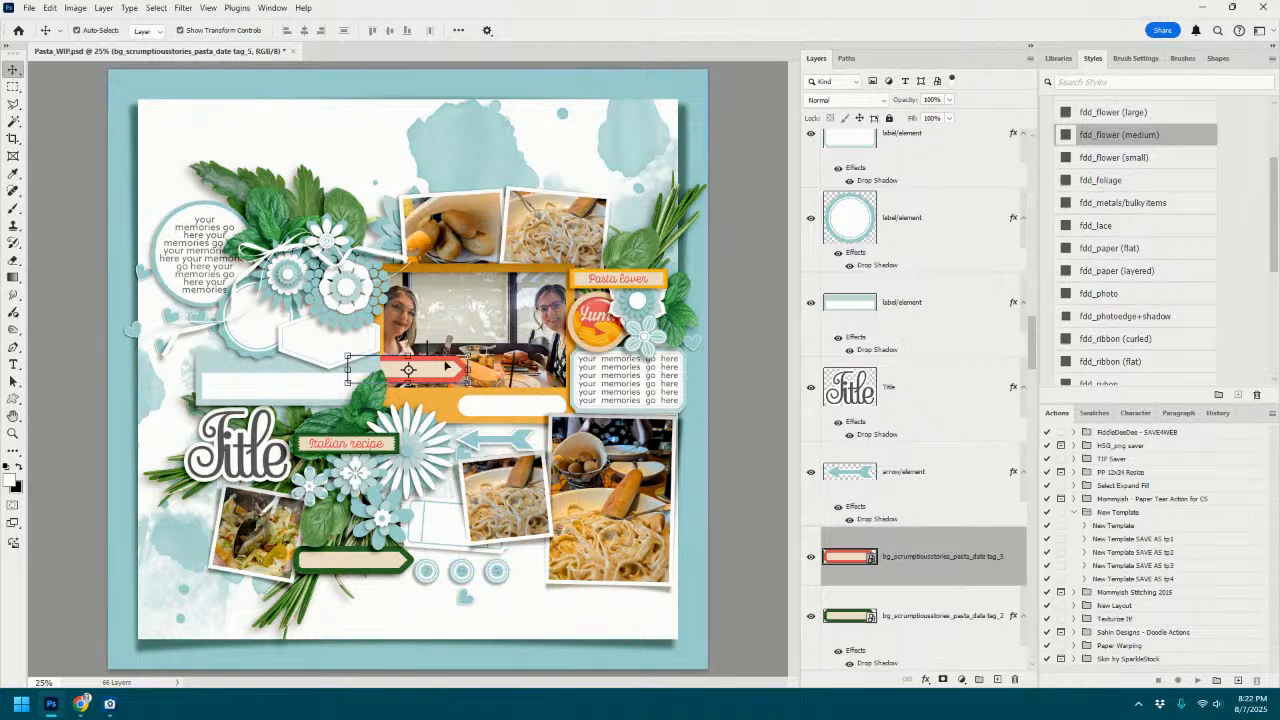
# Cover the green date tag with bg_scrumptiousstories_pasta_date tag_5 in the fdd_flower (medium) style and delete the green tag and template label beneath it.
pyautogui.moveTo(446, 380); pyautogui.dragTo(391, 574)
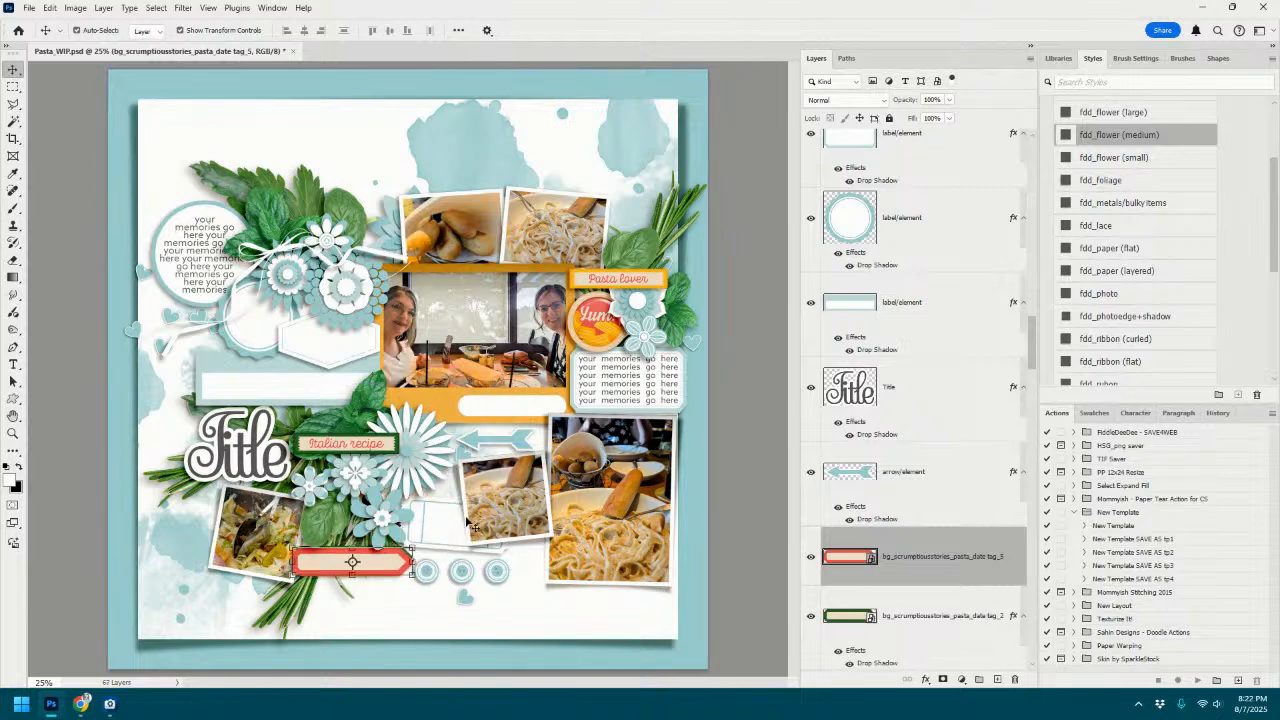
pyautogui.click(1119, 138)
pyautogui.click(895, 488)
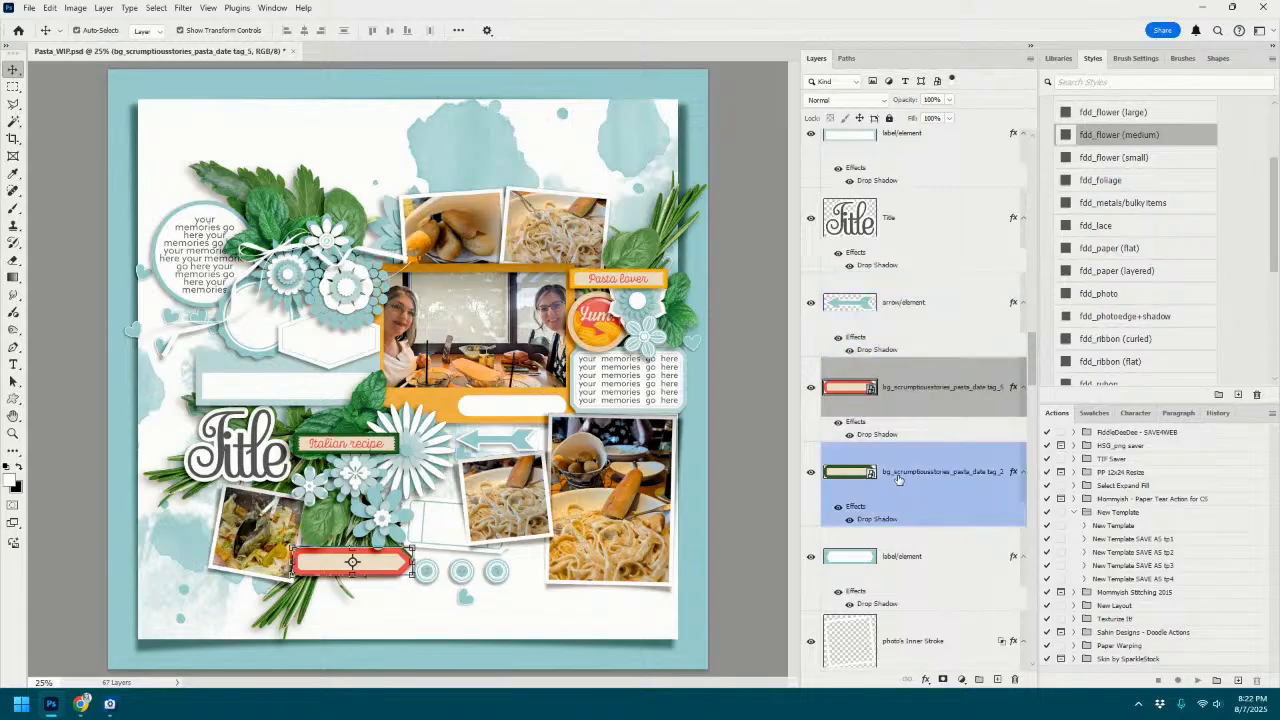
pyautogui.keyDown('ctrl'); pyautogui.click(912, 545); pyautogui.keyUp('ctrl')
pyautogui.rightClick(918, 543)
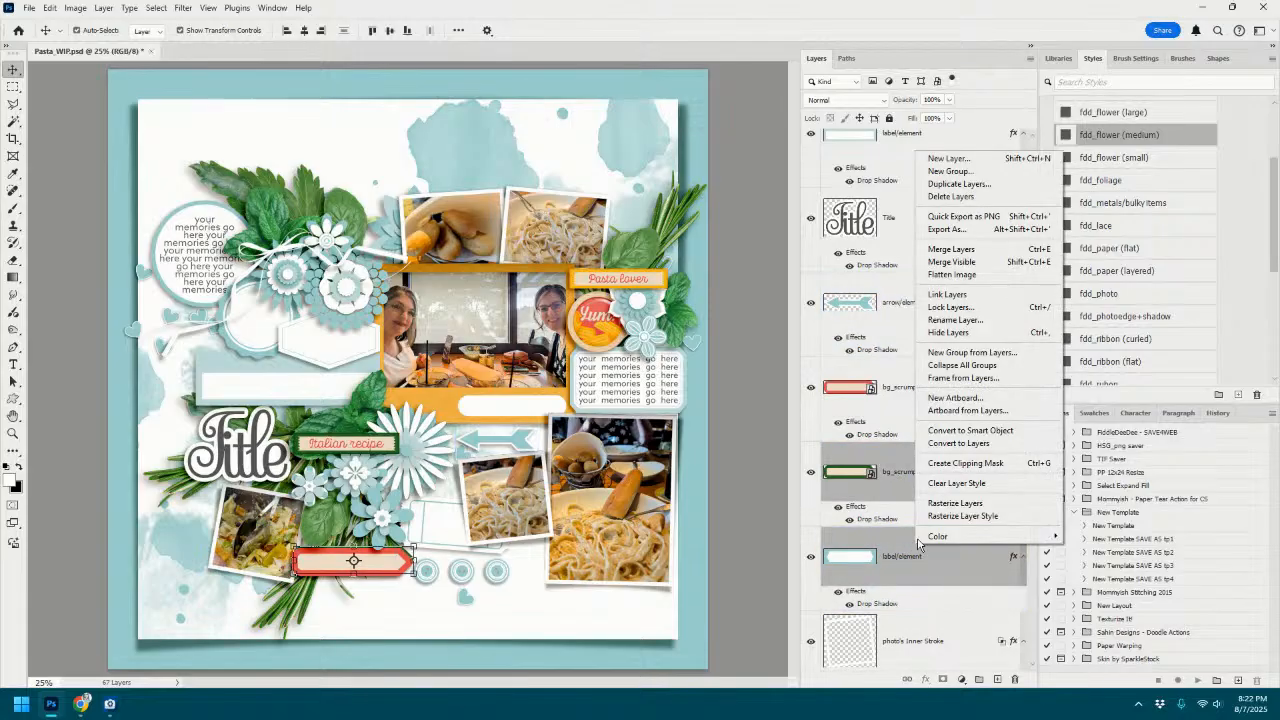
pyautogui.click(950, 196)
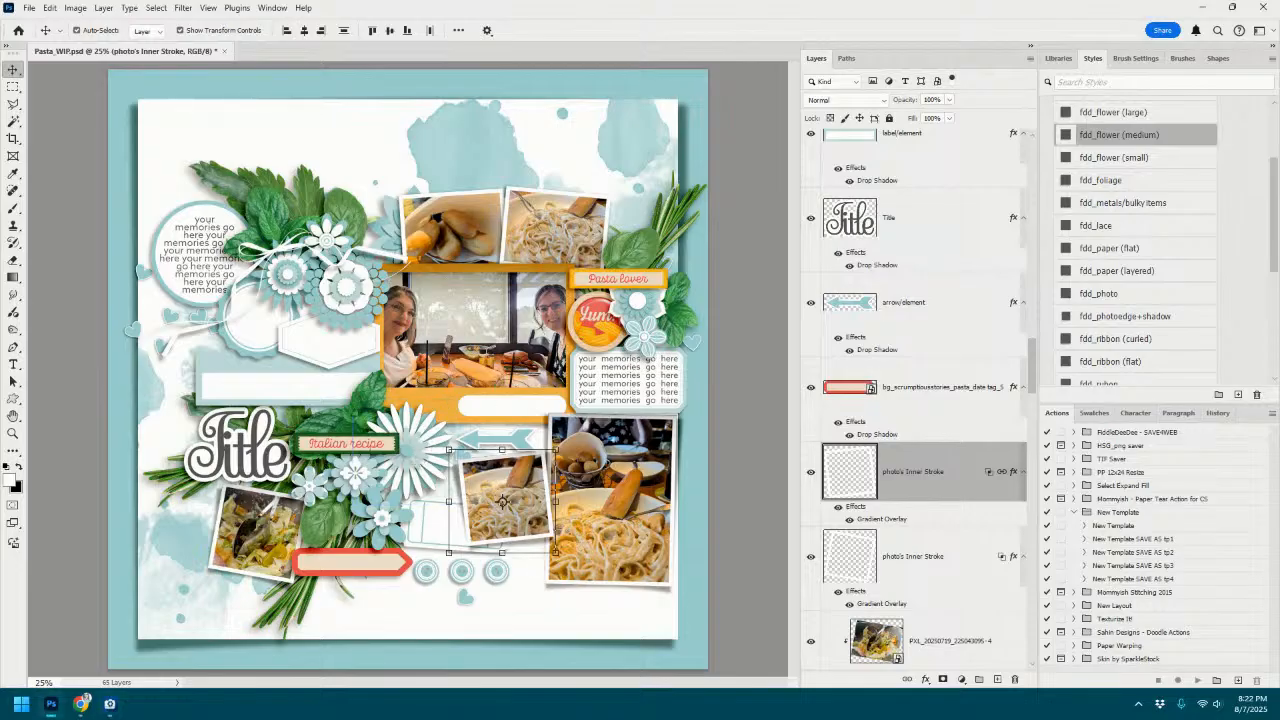
# Add bg_scrumptiousstories_pasta_fork below the red date tag layer and give it the fdd_metals/bulky items style.
pyautogui.hotkey('ctrl', 'v')
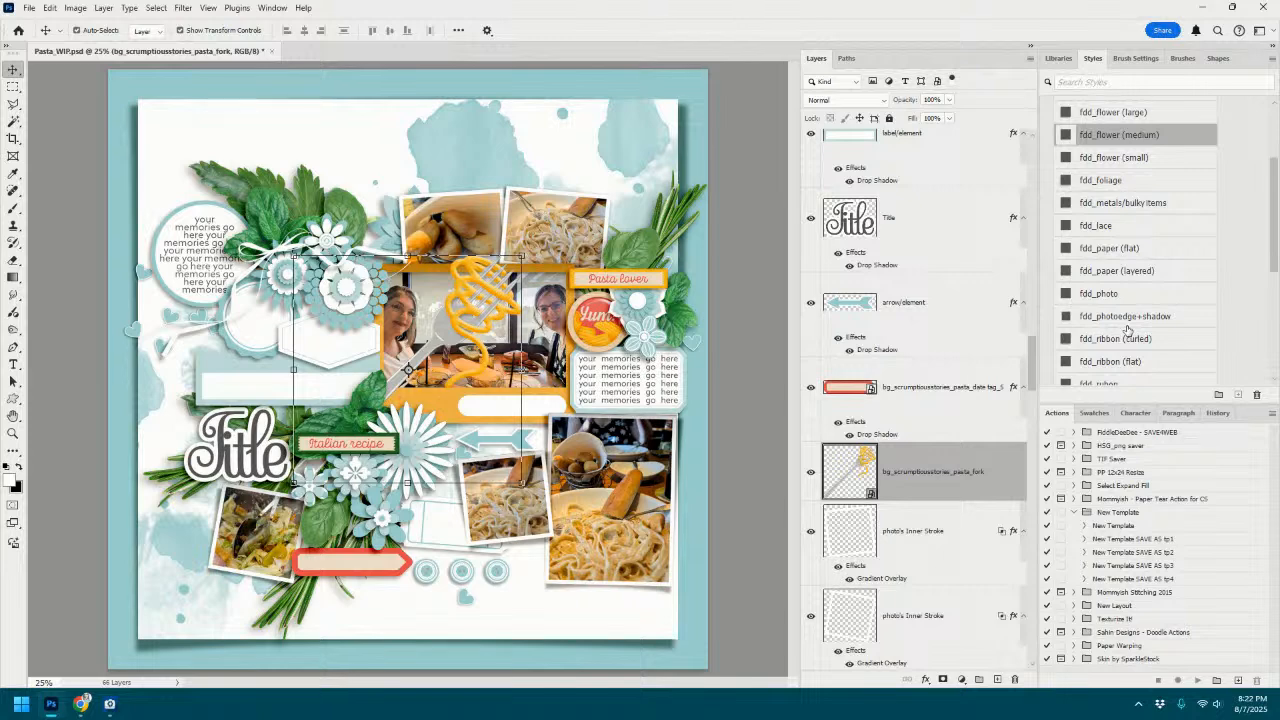
pyautogui.scroll(-2, 1112, 250)
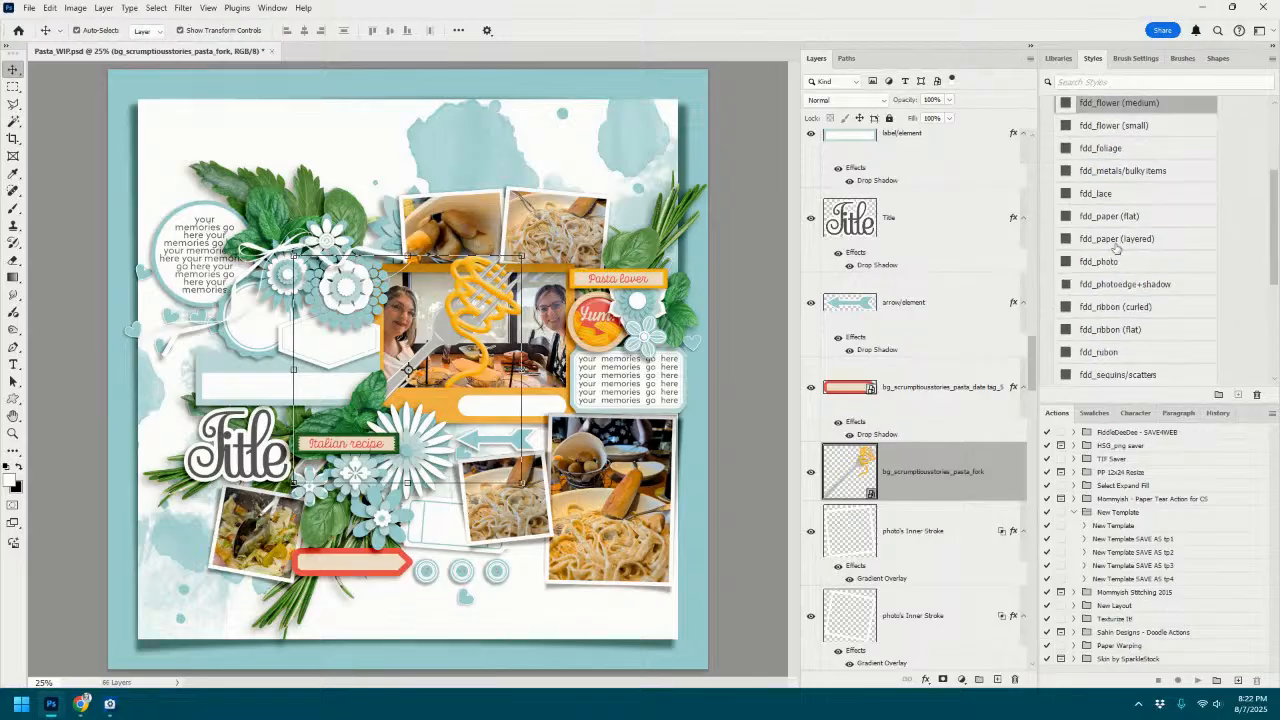
pyautogui.scroll(-1, 1117, 248)
pyautogui.scroll(3, 1140, 230)
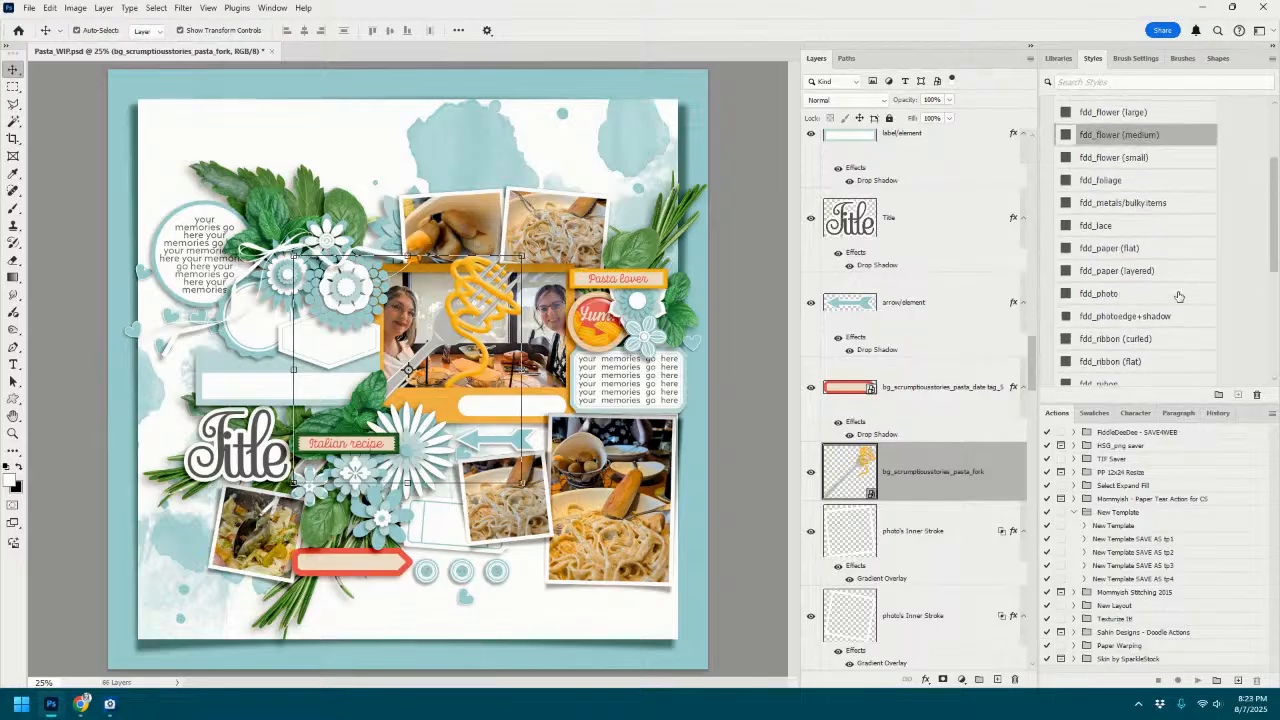
pyautogui.click(1146, 202)
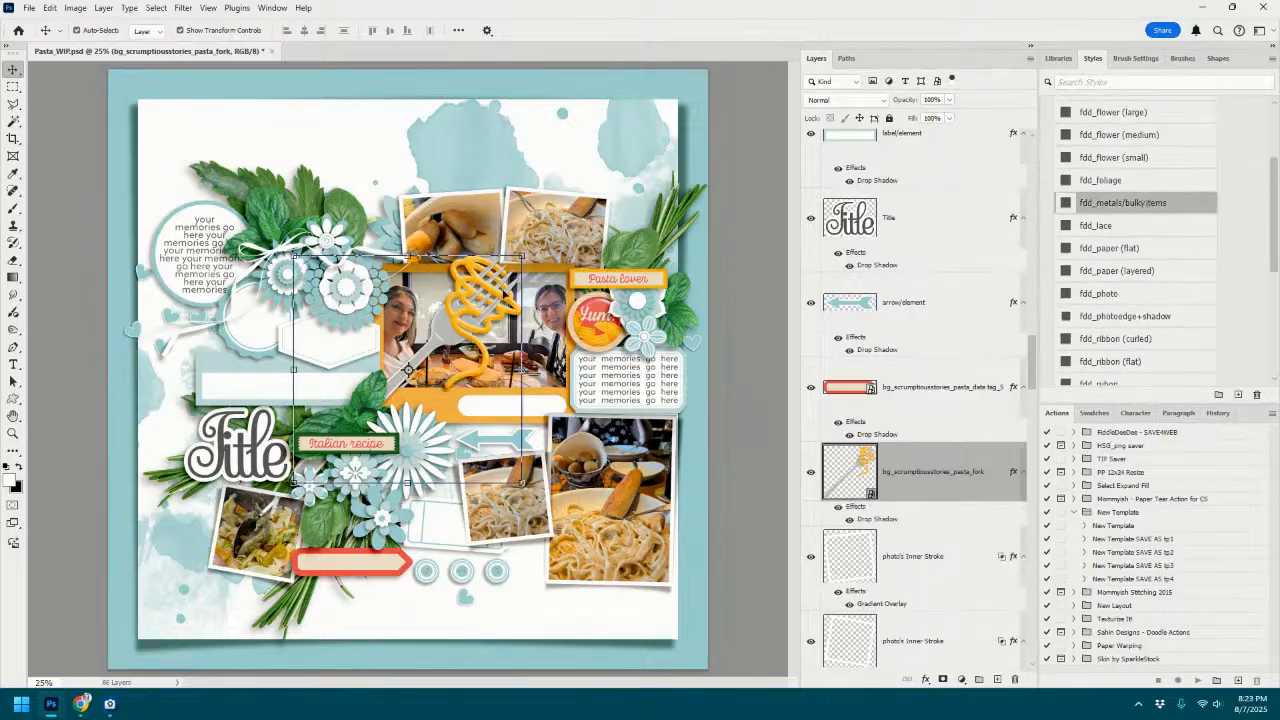
# Move the fork beneath the lower flower cluster and rotate it about 4.75° counter-clockwise, its handle extending below the red date tag.
pyautogui.moveTo(545, 262); pyautogui.dragTo(383, 262)
pyautogui.moveTo(408, 310); pyautogui.dragTo(418, 420)
pyautogui.moveTo(590, 414); pyautogui.dragTo(469, 513)
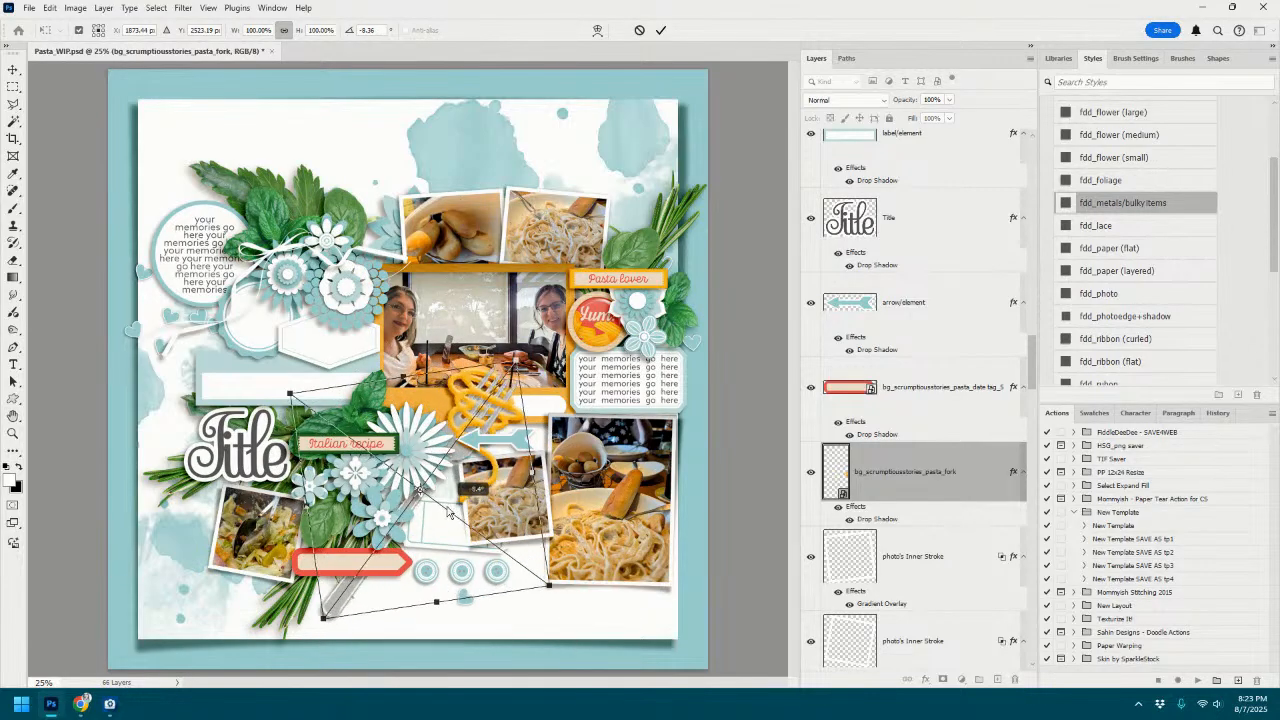
pyautogui.moveTo(504, 420); pyautogui.dragTo(436, 455)
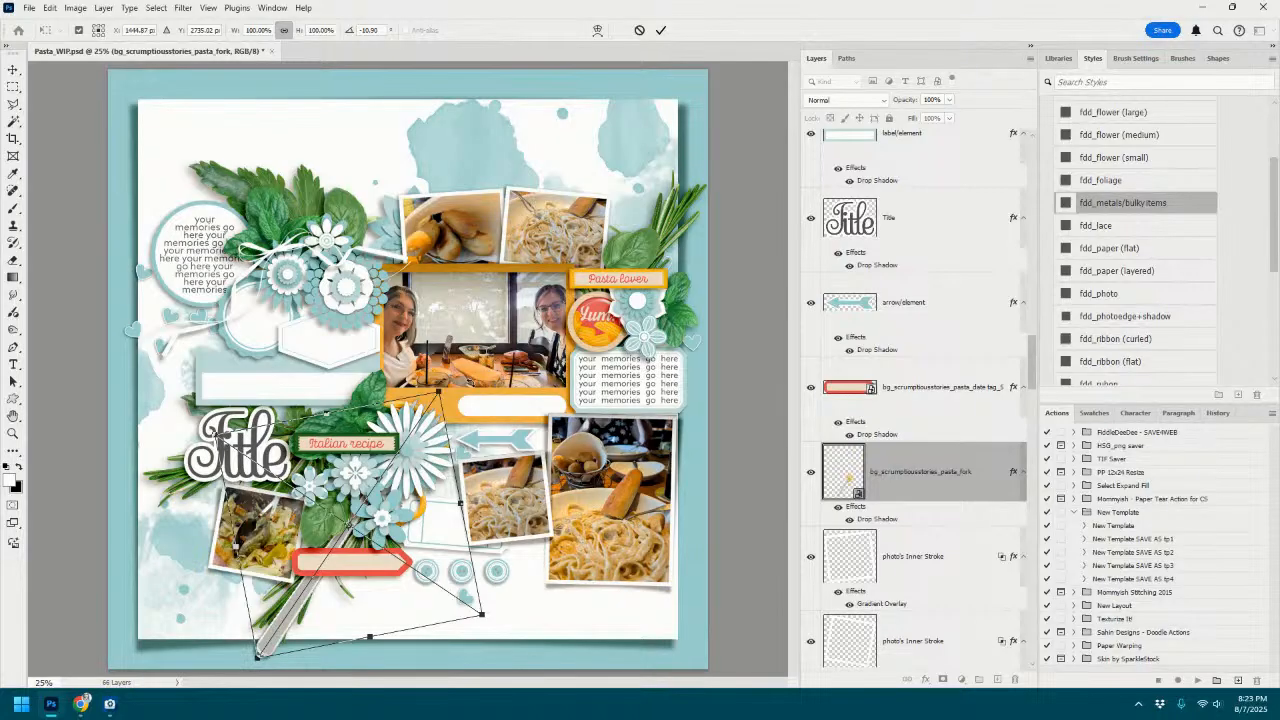
pyautogui.moveTo(465, 386); pyautogui.dragTo(478, 398)
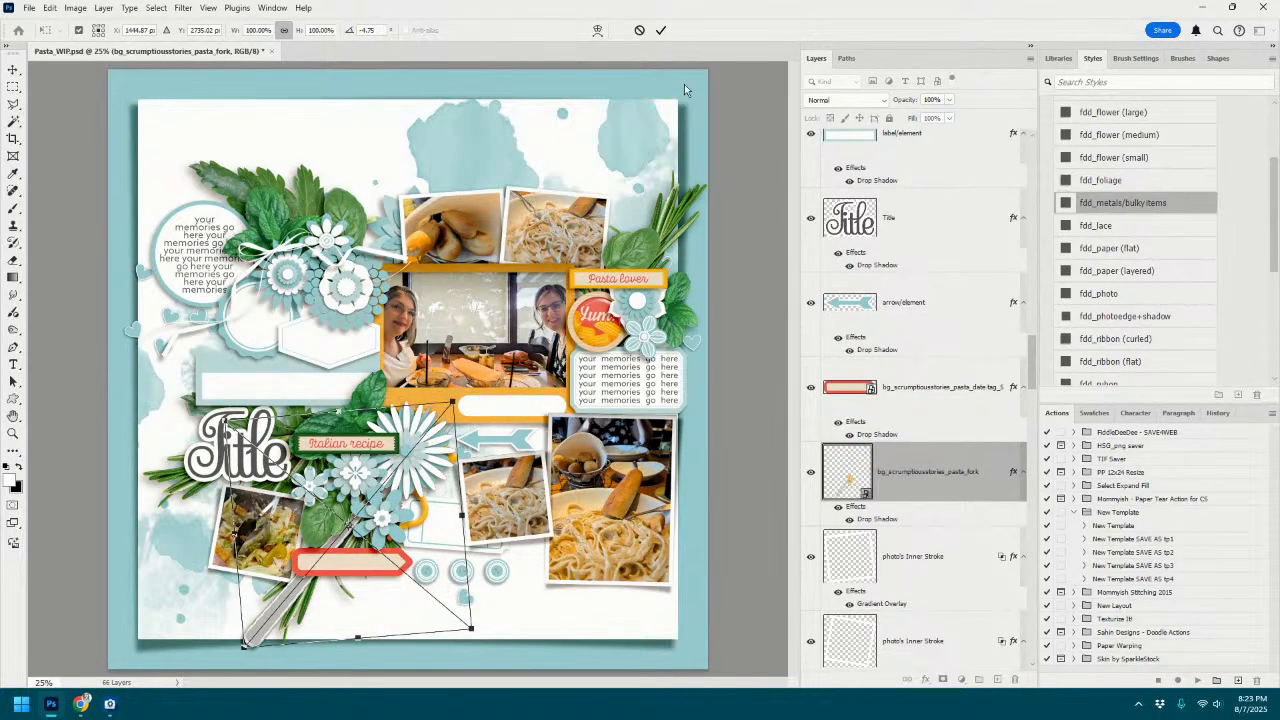
pyautogui.click(661, 31)
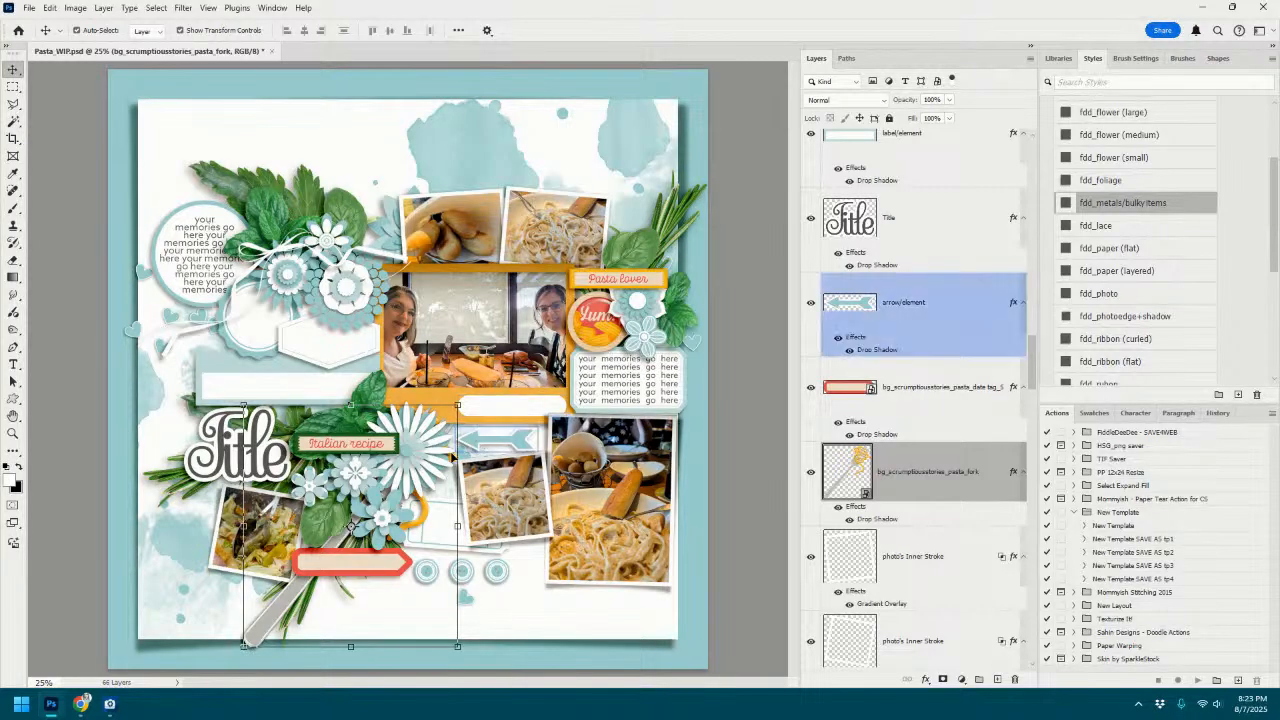
# Delete the large white flower covering the fork's pasta and nudge the fork into place.
pyautogui.click(428, 460)
pyautogui.press('Delete')
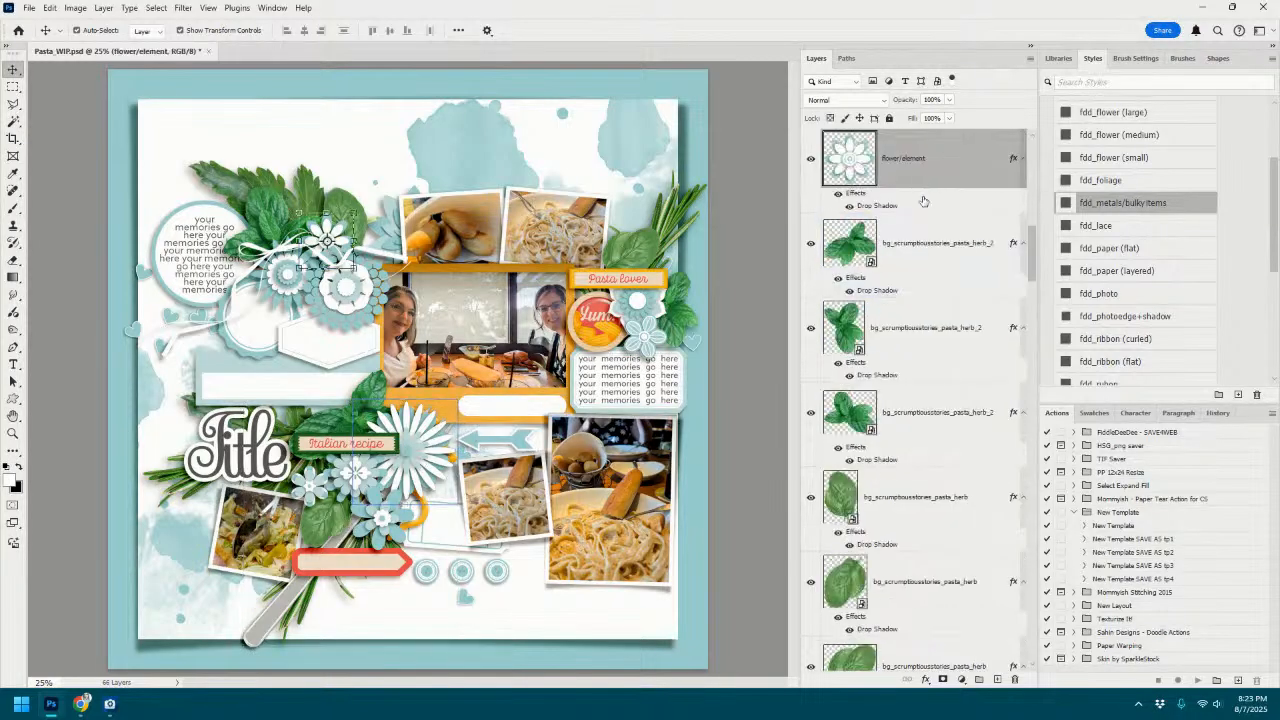
pyautogui.moveTo(427, 467)
pyautogui.mouseDown()
pyautogui.moveTo(415, 456)
pyautogui.moveTo(417, 468)
pyautogui.mouseUp()
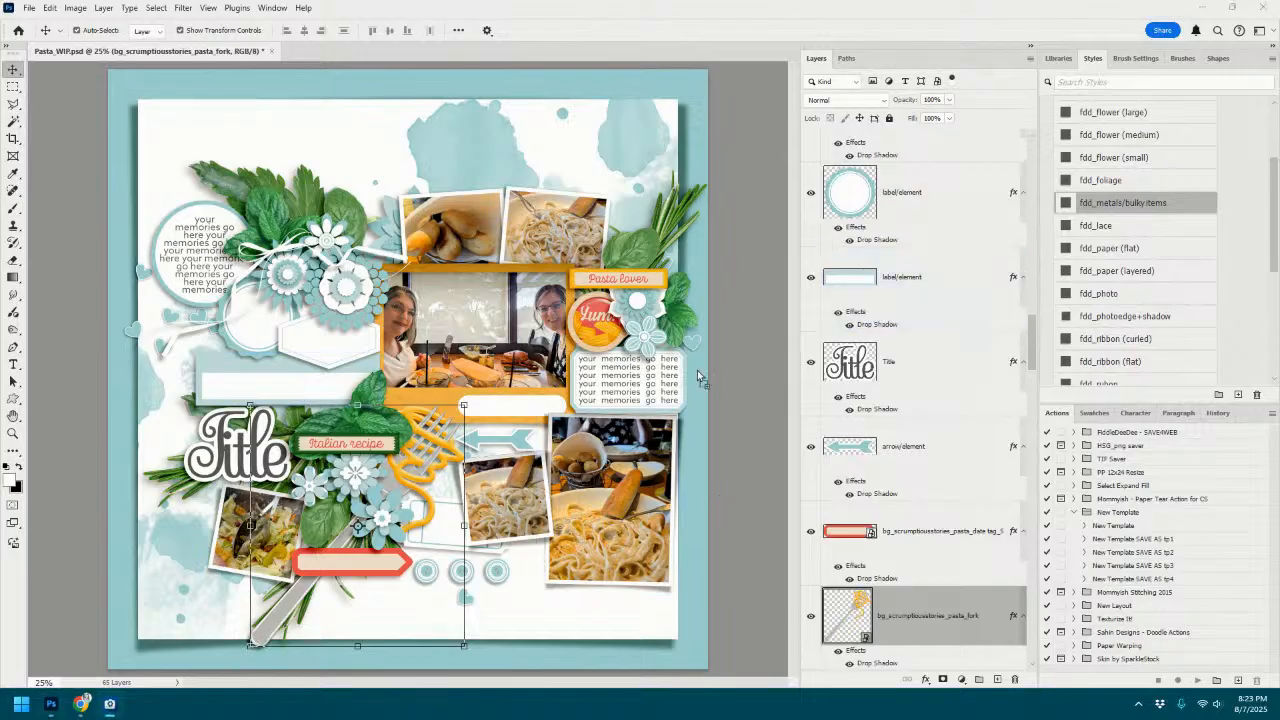
# Place bg_scrumptiousstories_pasta_journaling over the long label above the title, scaled to about 79%, with the fdd_metals/bulky items style.
pyautogui.moveTo(416, 405); pyautogui.dragTo(375, 360)
pyautogui.moveTo(946, 615); pyautogui.dragTo(946, 262)
pyautogui.moveTo(388, 323); pyautogui.dragTo(352, 345)
pyautogui.moveTo(328, 388)
pyautogui.mouseDown()
pyautogui.moveTo(364, 398)
pyautogui.moveTo(344, 390)
pyautogui.mouseUp()
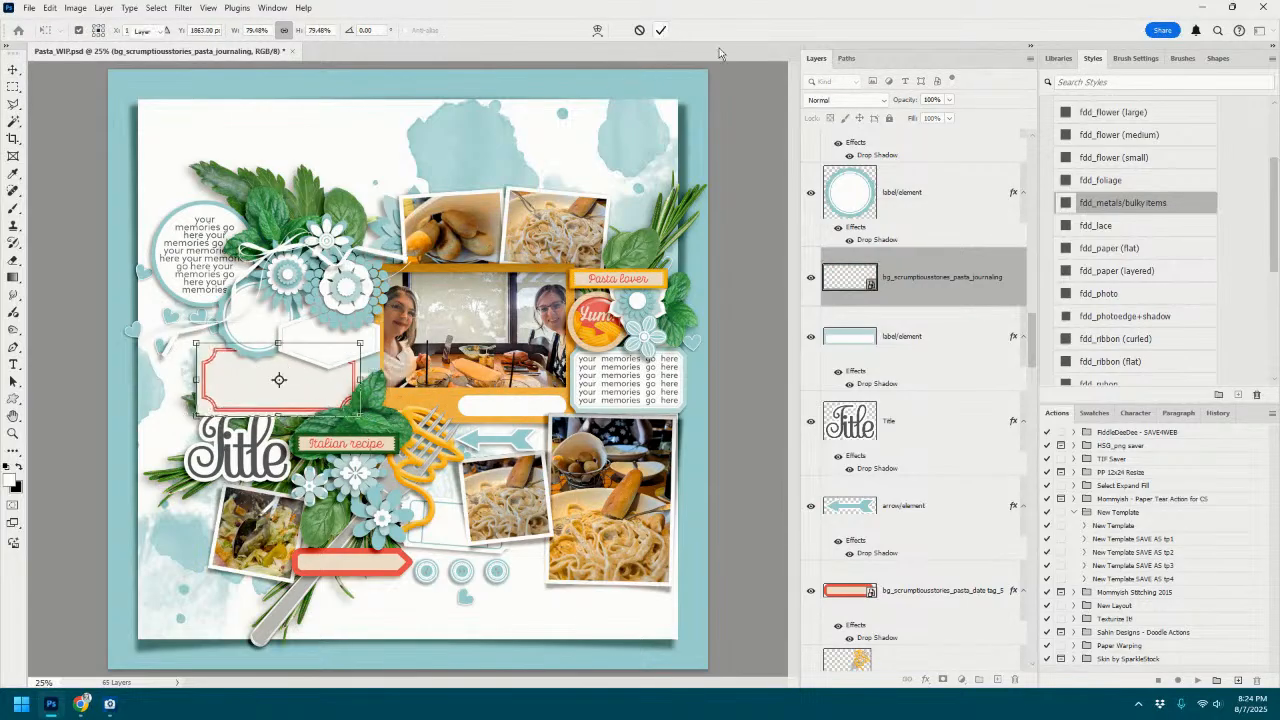
pyautogui.click(661, 30)
pyautogui.click(1140, 203)
# Delete the template's long label layer beneath the journaling card and shift the card toward the centre photo.
pyautogui.click(919, 362)
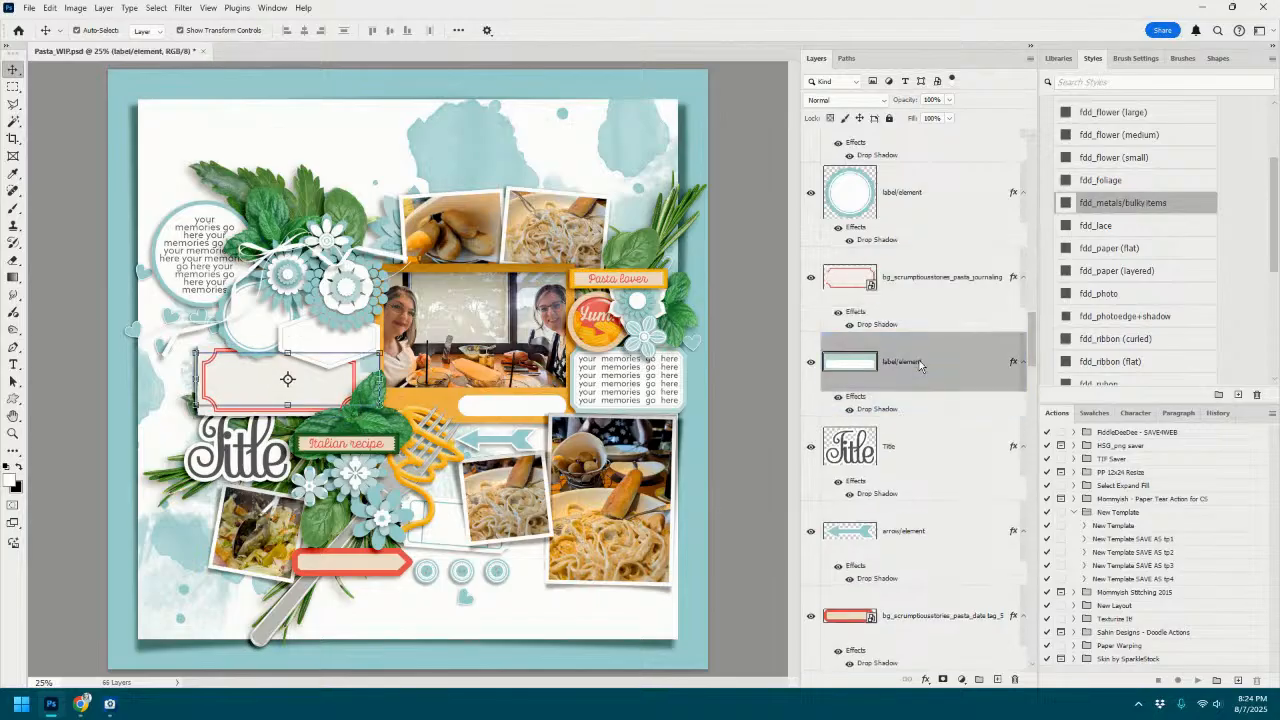
pyautogui.rightClick(919, 360)
pyautogui.click(960, 297)
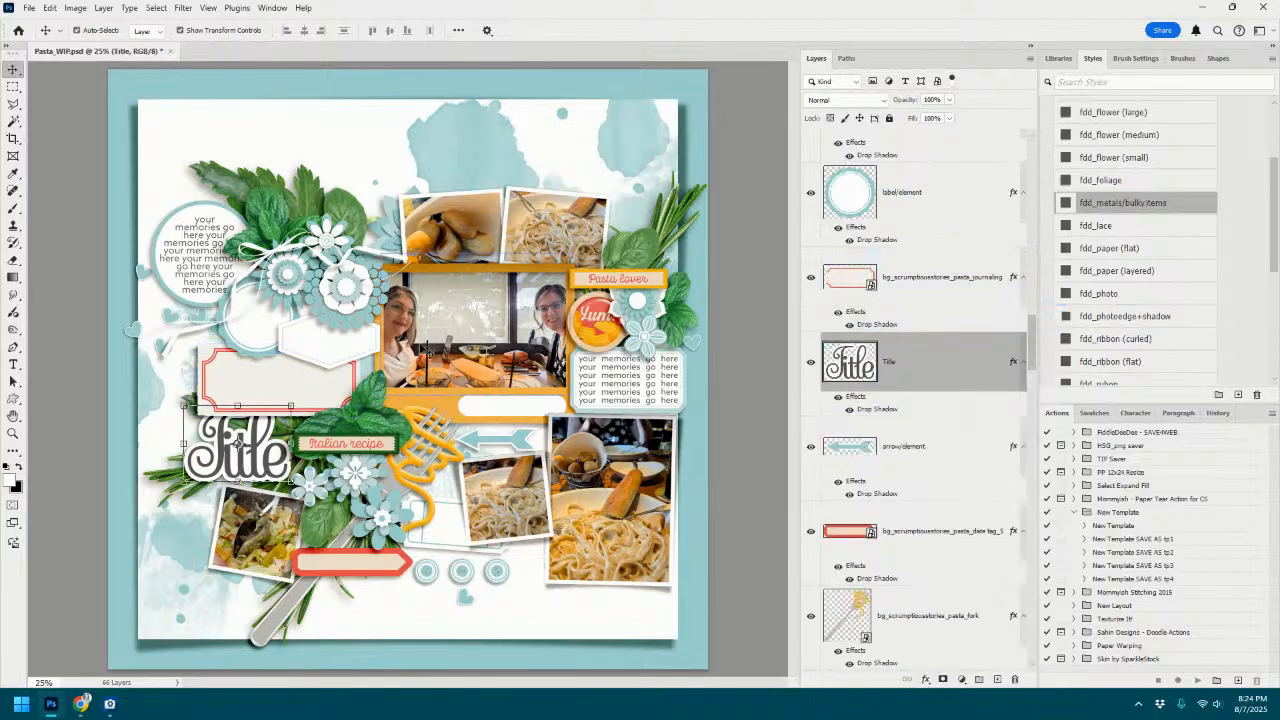
pyautogui.moveTo(331, 385); pyautogui.dragTo(347, 388)
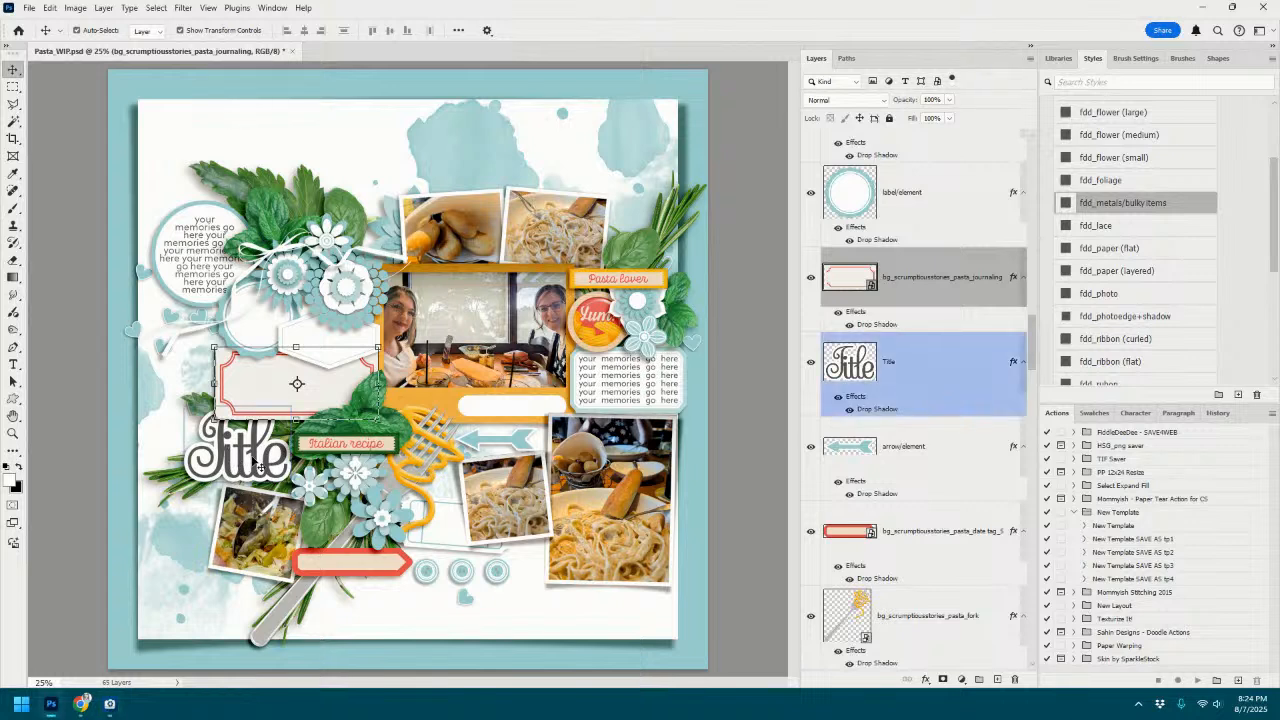
pyautogui.click(698, 258)
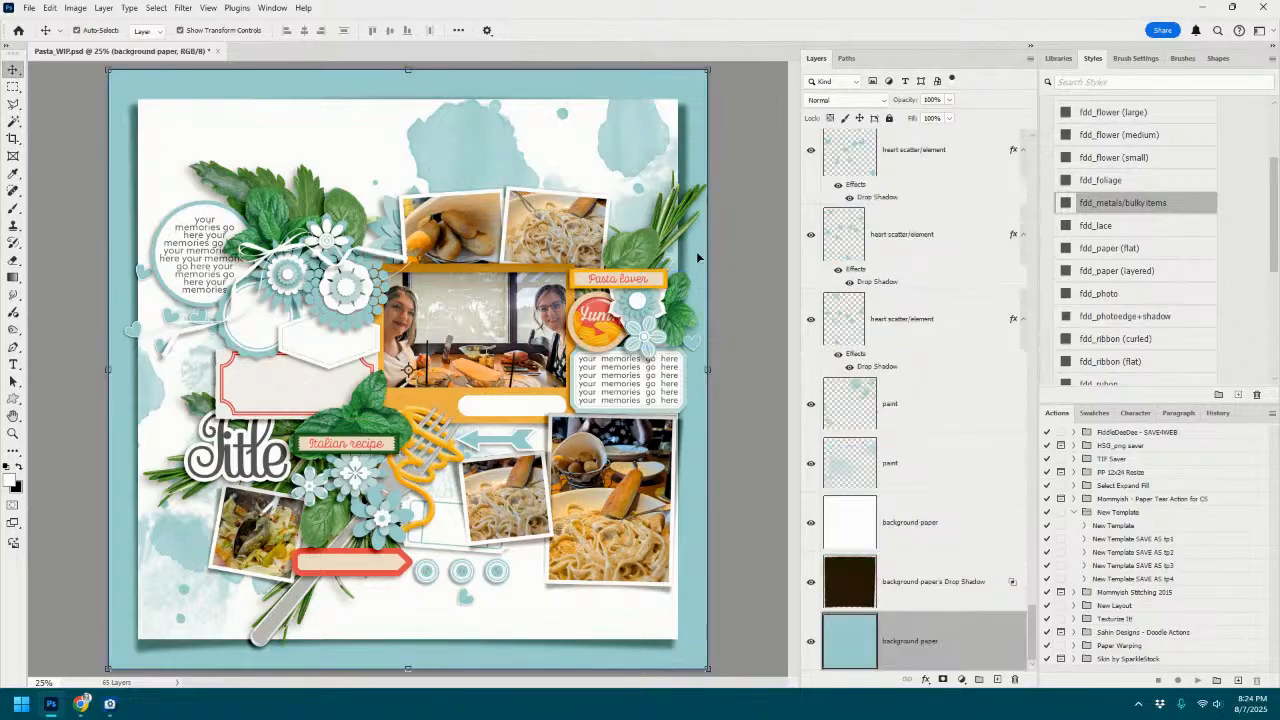
pyautogui.click(1277, 716)
pyautogui.press('super+e')
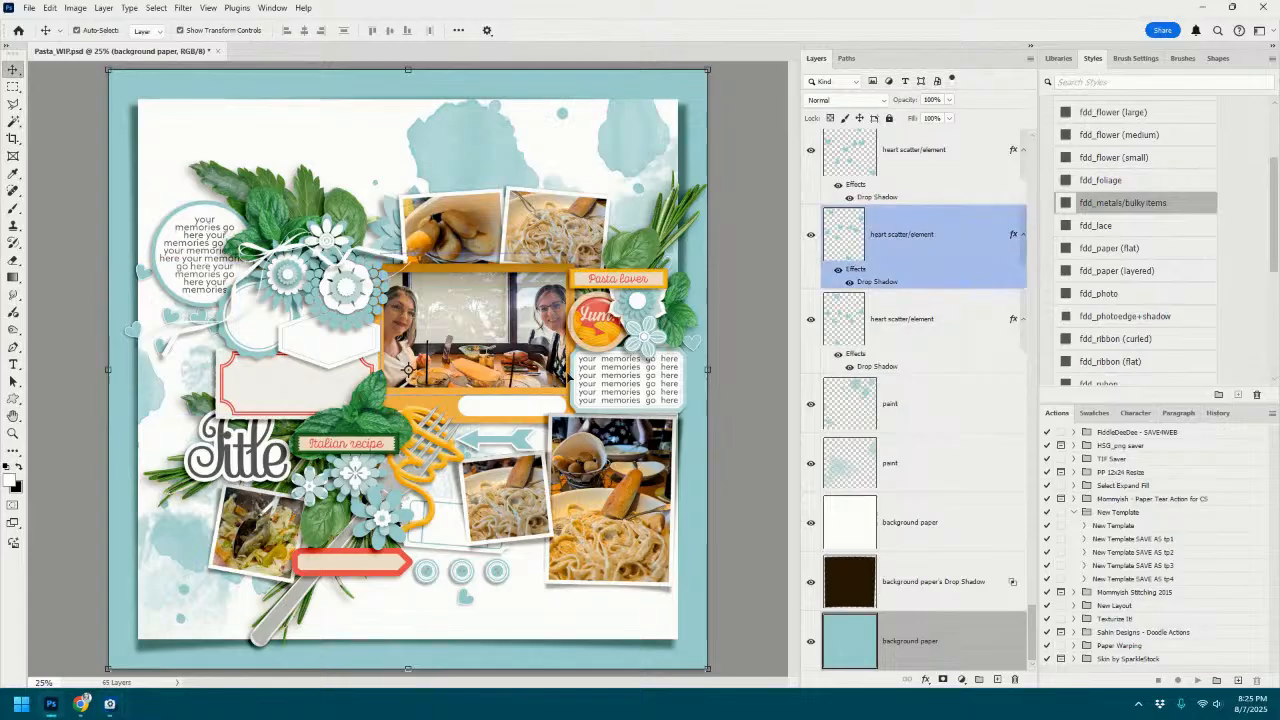
# Add bg_scrumptiousstories_pasta_tag above the ribbon layer and give it the fdd_metals/bulky items style.
pyautogui.click(329, 338)
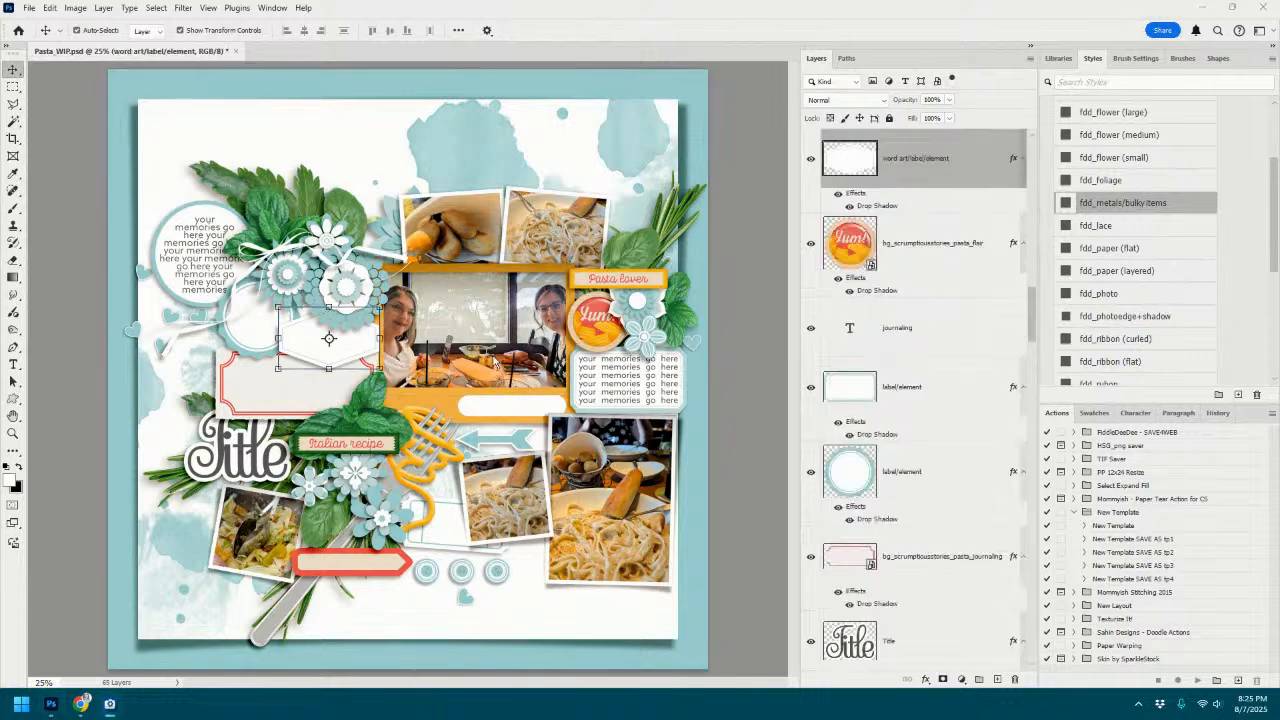
pyautogui.click(283, 260)
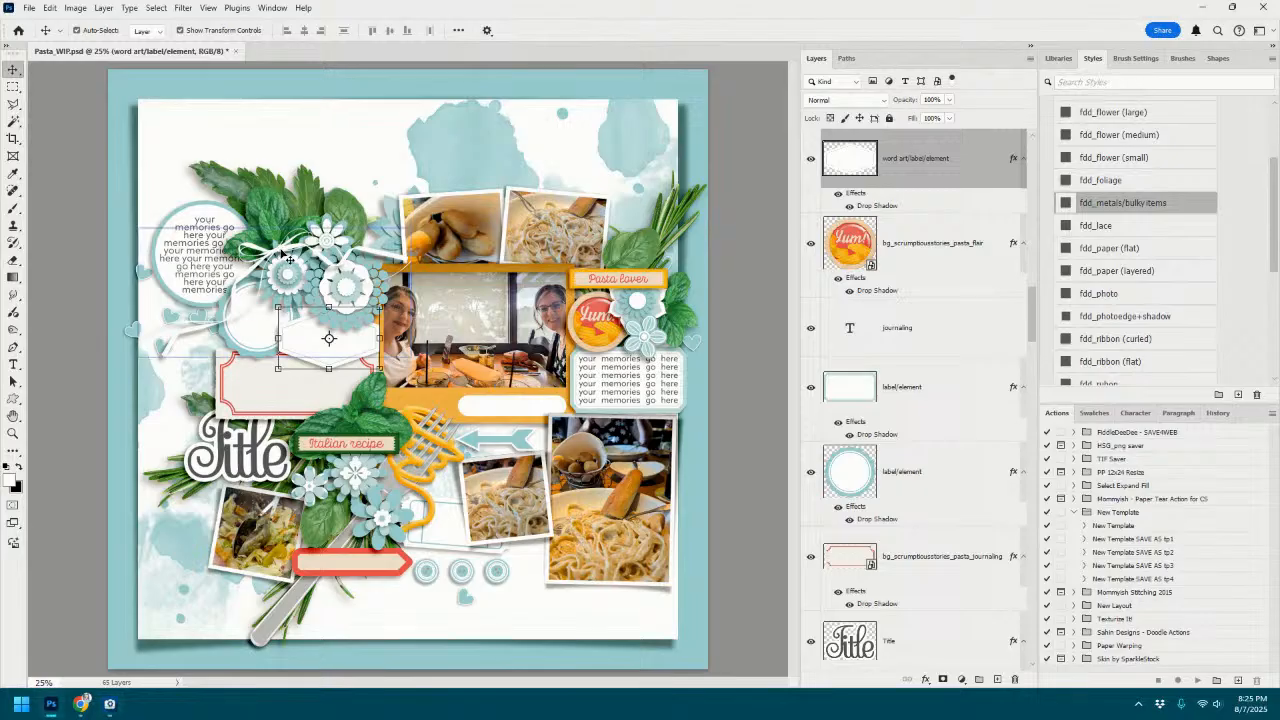
pyautogui.moveTo(1220, 323); pyautogui.dragTo(468, 349)
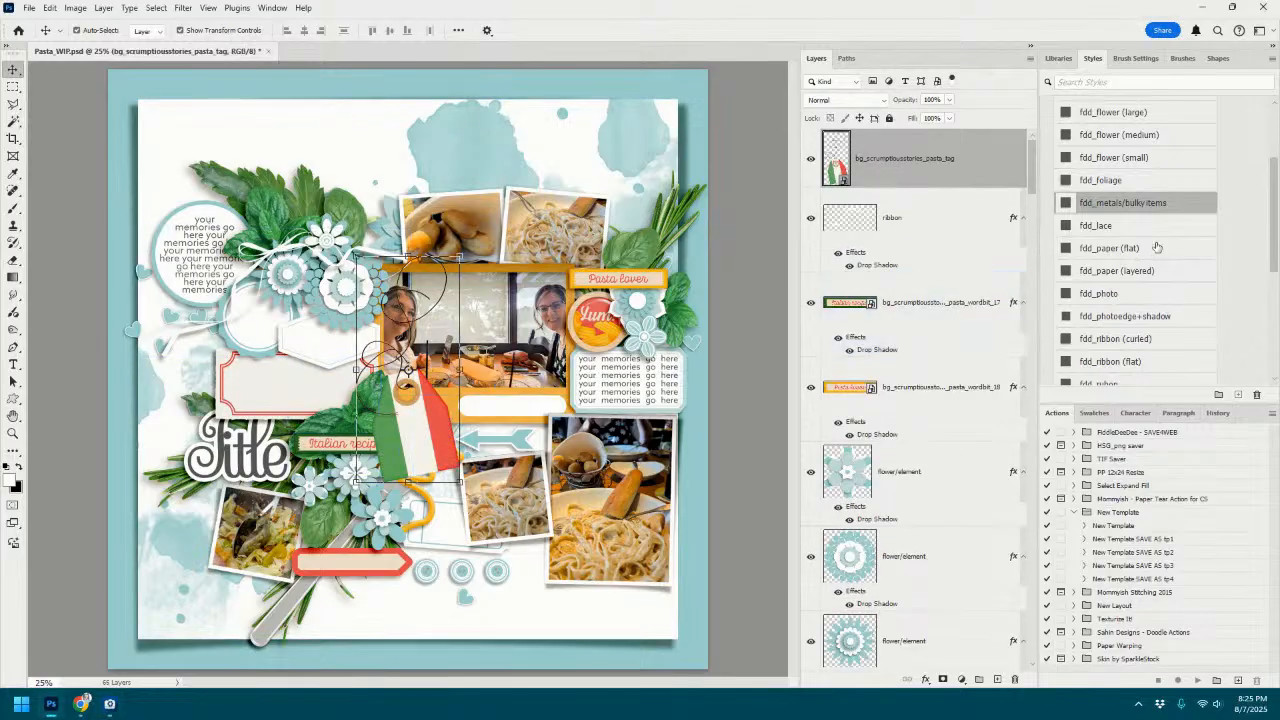
pyautogui.click(1158, 204)
# Scale the Italian-flag tag down slightly and place it over the ribbon bow in the upper flower cluster.
pyautogui.moveTo(403, 415); pyautogui.dragTo(279, 284)
pyautogui.moveTo(330, 124); pyautogui.dragTo(319, 156)
pyautogui.moveTo(293, 296); pyautogui.dragTo(305, 284)
pyautogui.click(661, 30)
# Delete the template's ribbon layer beneath the Italian-flag tag.
pyautogui.click(930, 250)
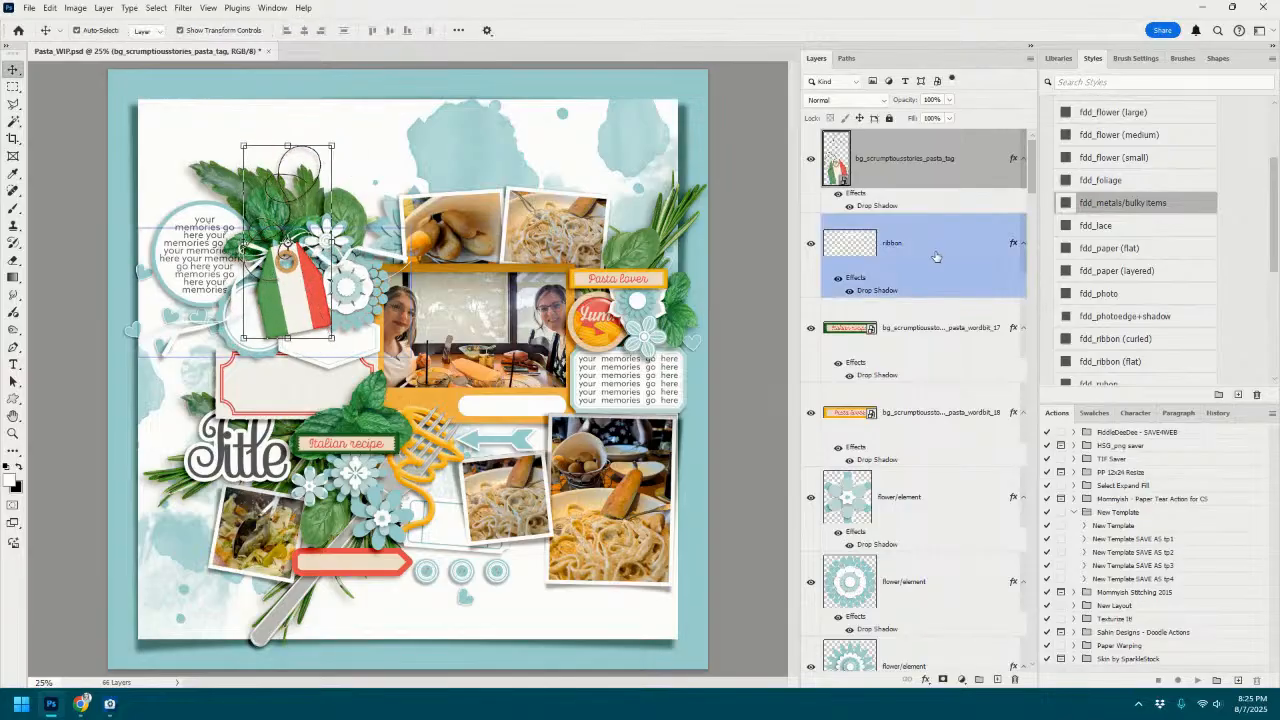
pyautogui.rightClick(946, 262)
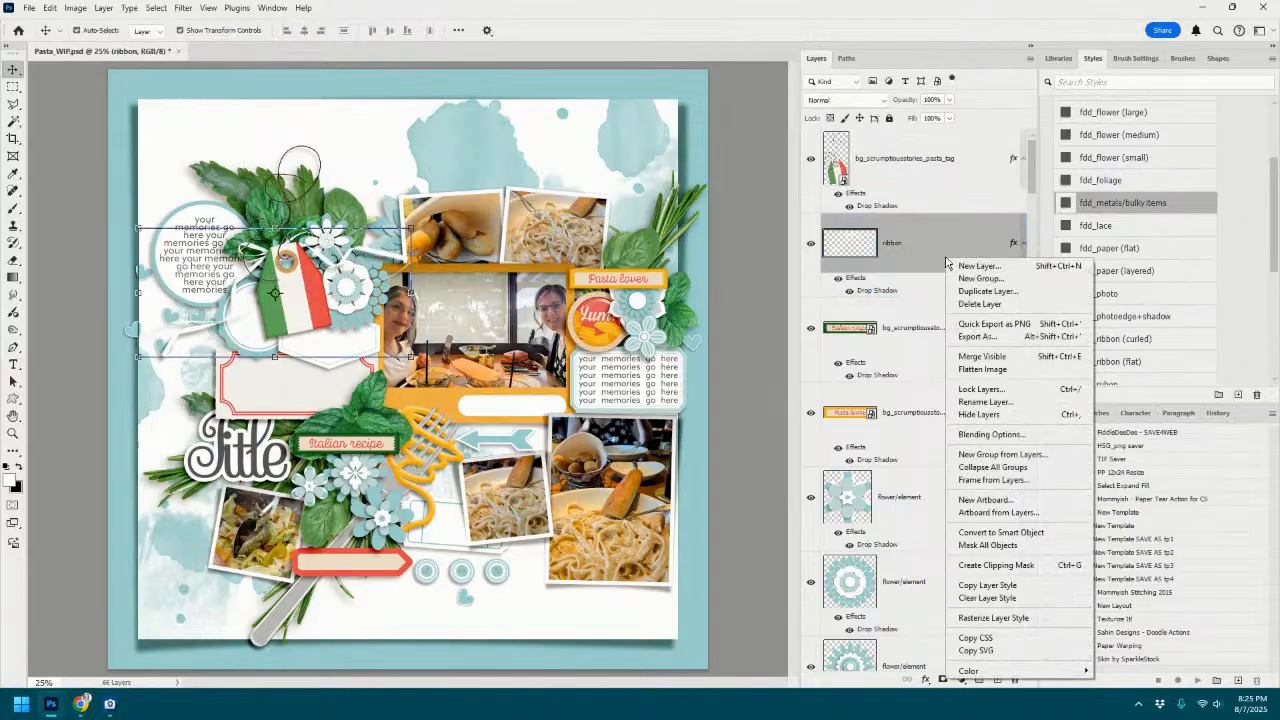
pyautogui.click(979, 303)
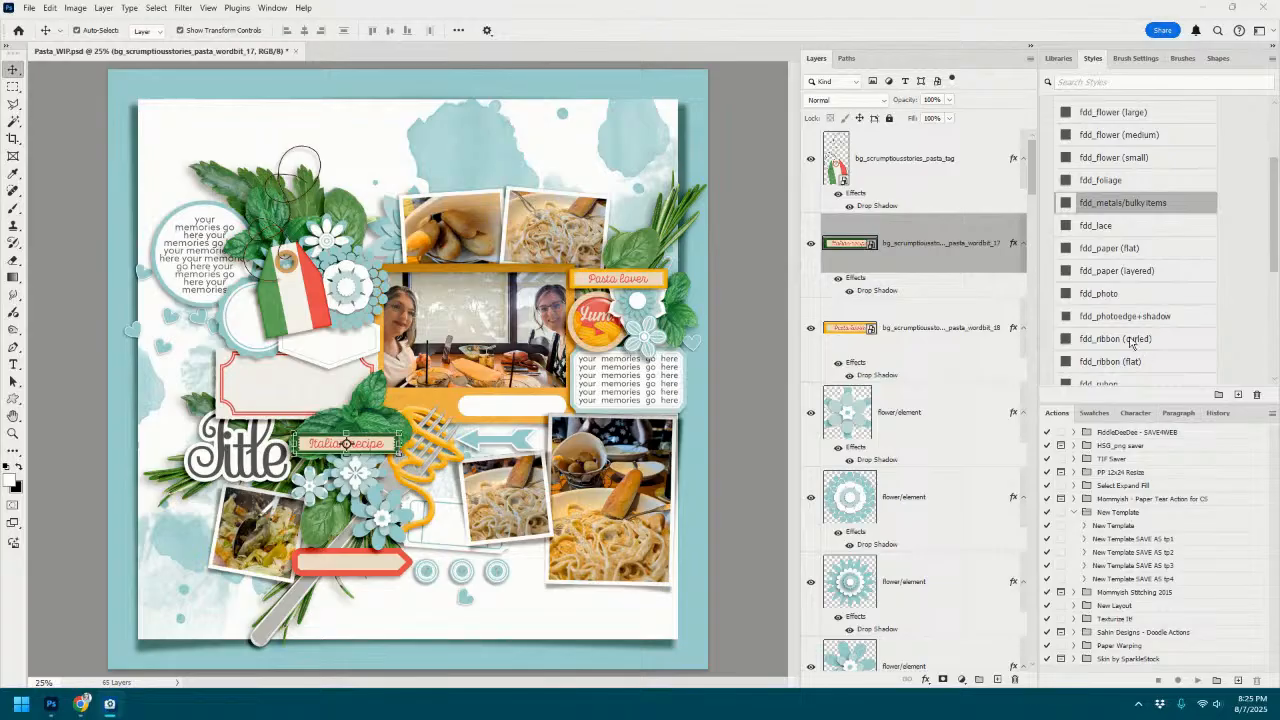
# Place bg_scrumptiousstories_pasta_towel over the ticket beside the lower flowers, layered above that ticket, with the fdd_flower (large) style.
pyautogui.click(463, 540)
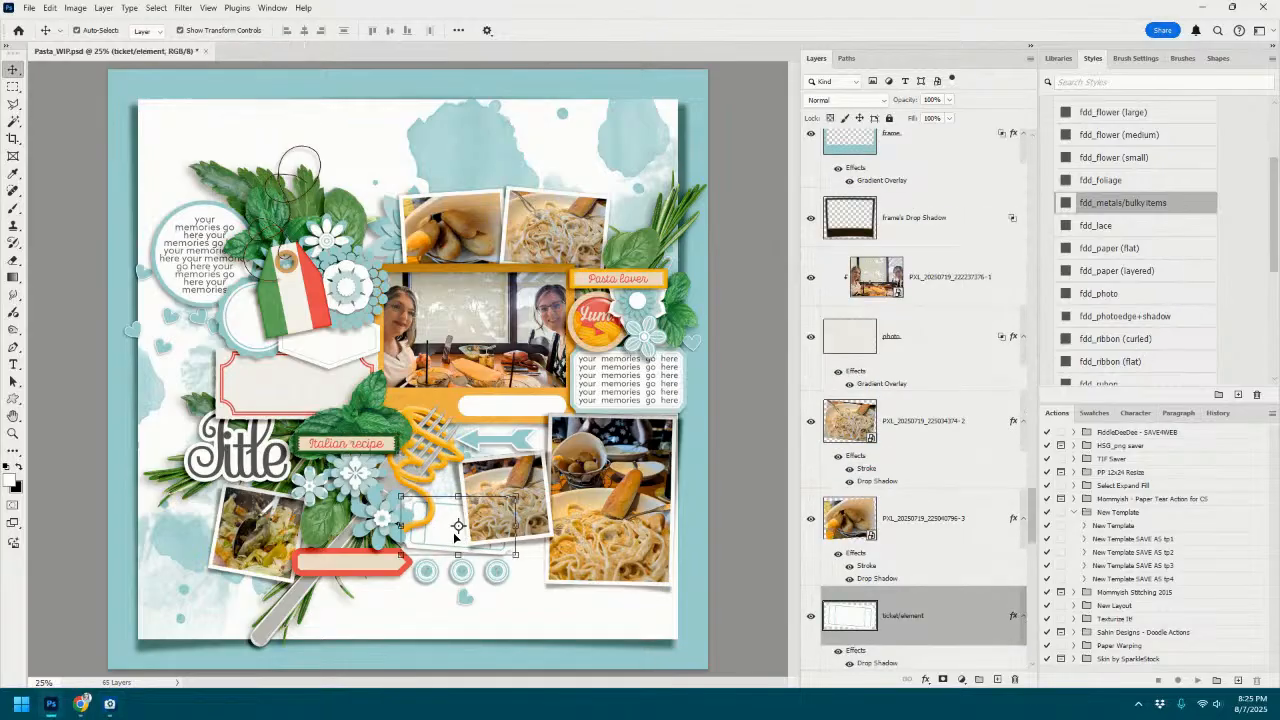
pyautogui.moveTo(748, 432); pyautogui.dragTo(506, 530)
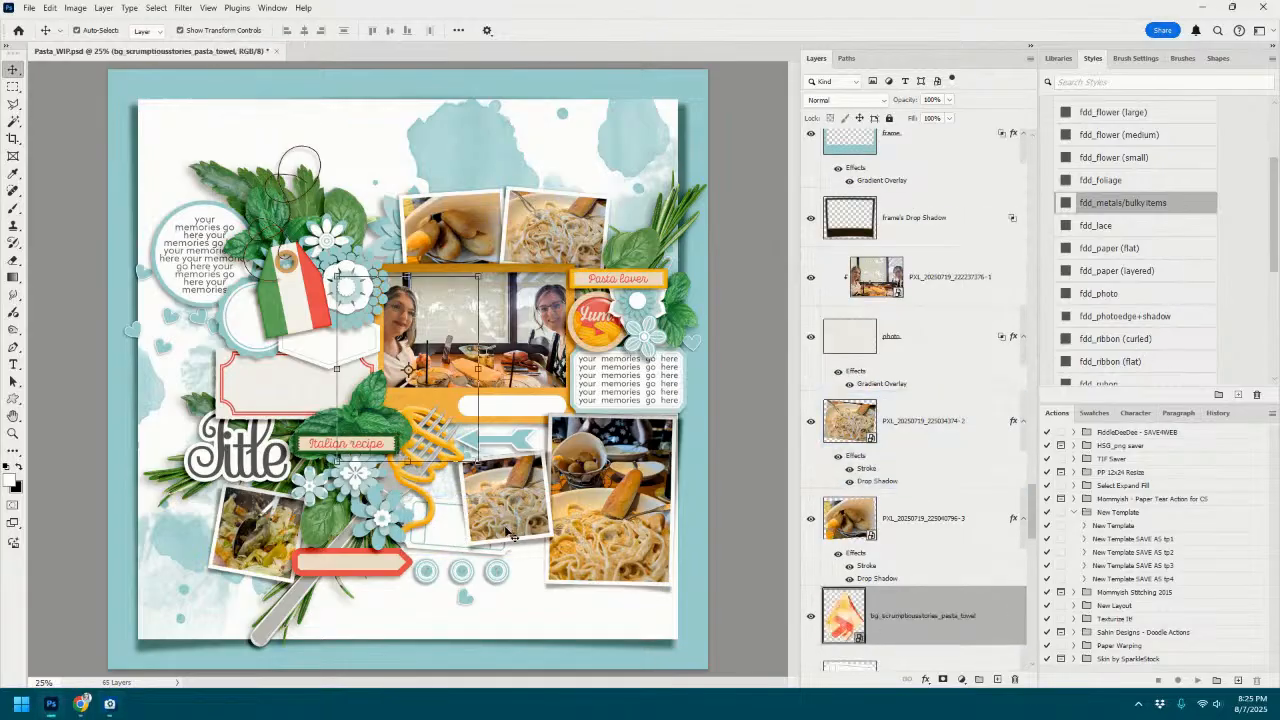
pyautogui.moveTo(425, 374); pyautogui.dragTo(430, 515)
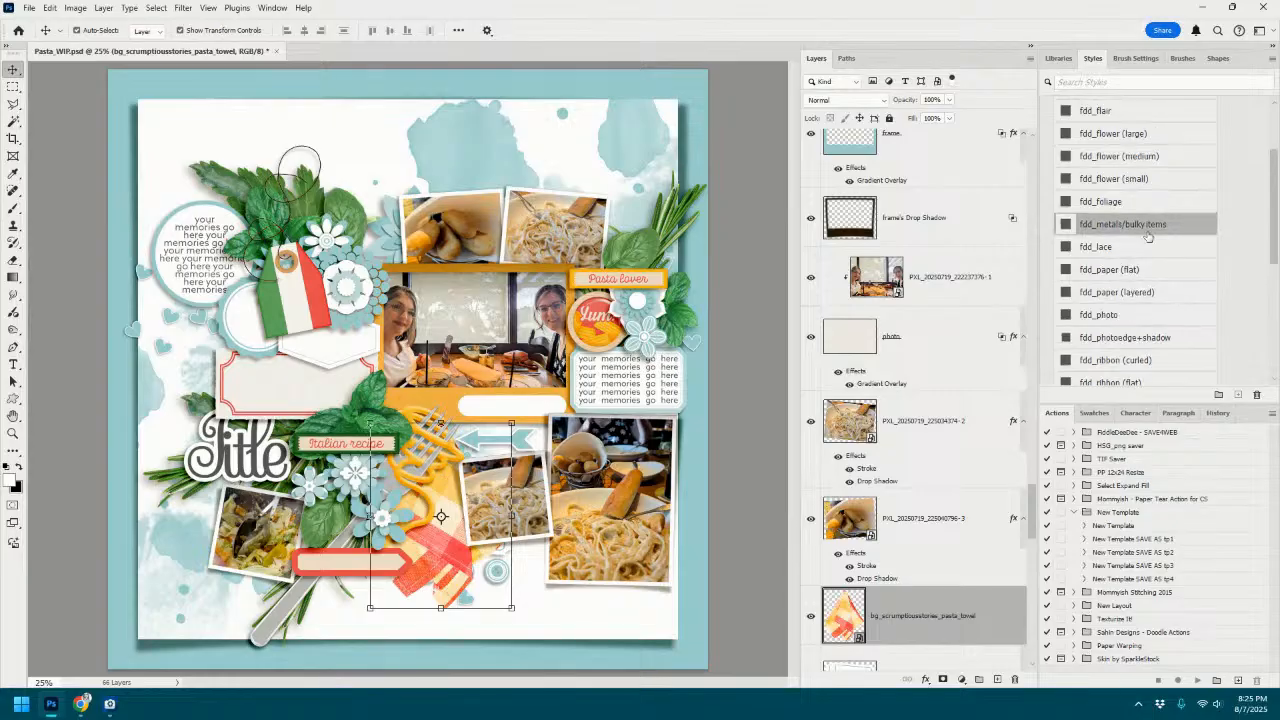
pyautogui.scroll(2, 1148, 244)
pyautogui.click(1141, 187)
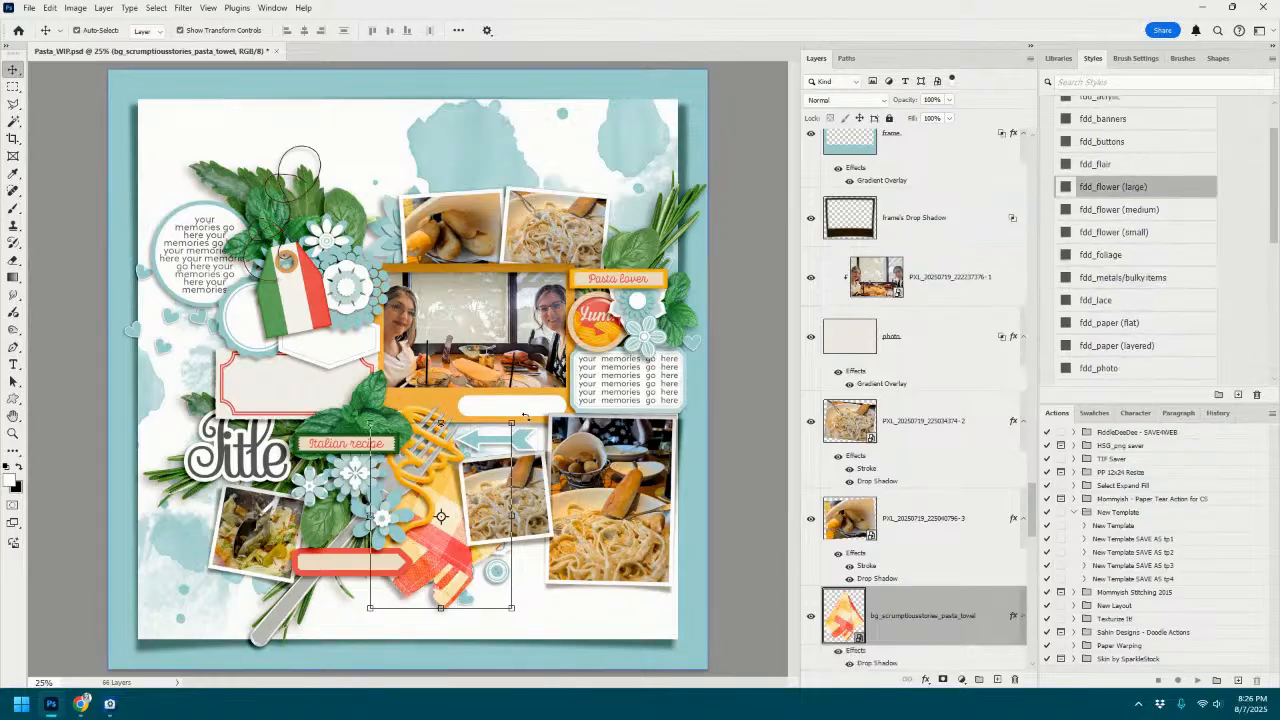
# Rotate the towel about 14° counter-clockwise and nudge it up behind the fork and small pasta photo.
pyautogui.hotkey('ctrl', 't')
pyautogui.moveTo(535, 430); pyautogui.dragTo(512, 410)
pyautogui.moveTo(444, 510)
pyautogui.mouseDown()
pyautogui.moveTo(432, 492)
pyautogui.moveTo(439, 500)
pyautogui.mouseUp()
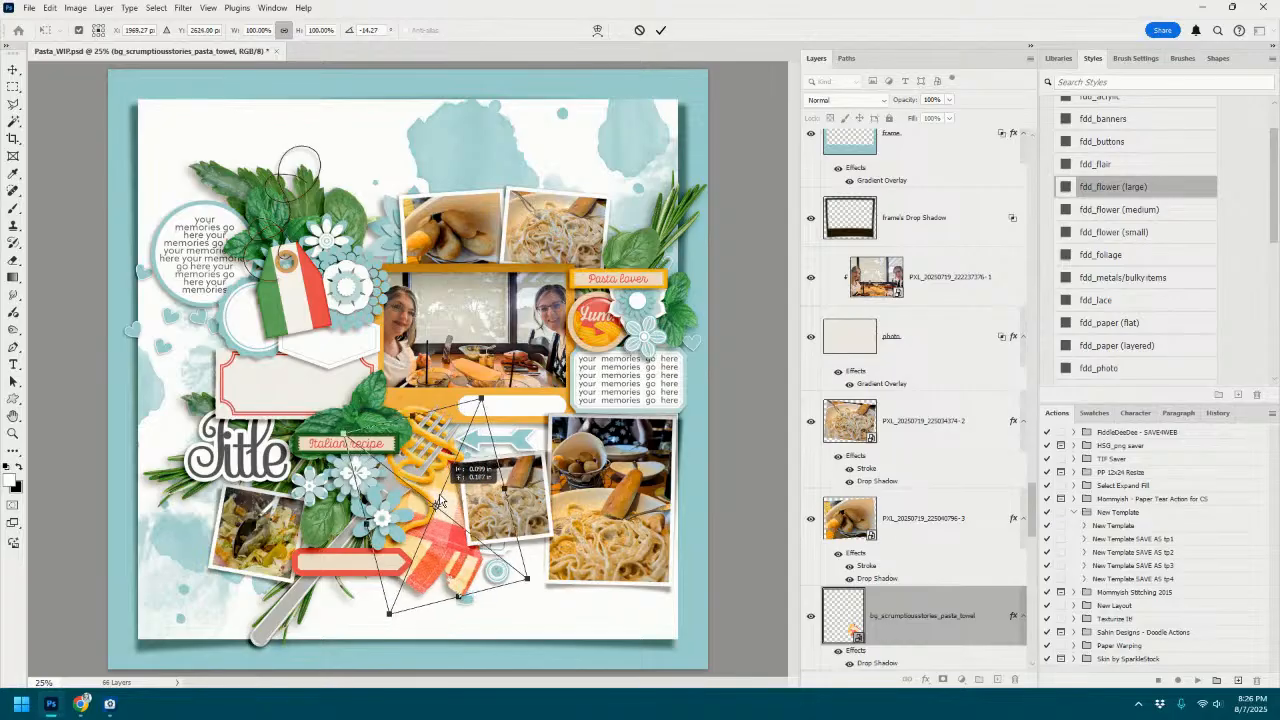
pyautogui.click(660, 30)
# Delete the template's ticket/element layer beneath the towel.
pyautogui.scroll(-3, 880, 430)
pyautogui.click(880, 422)
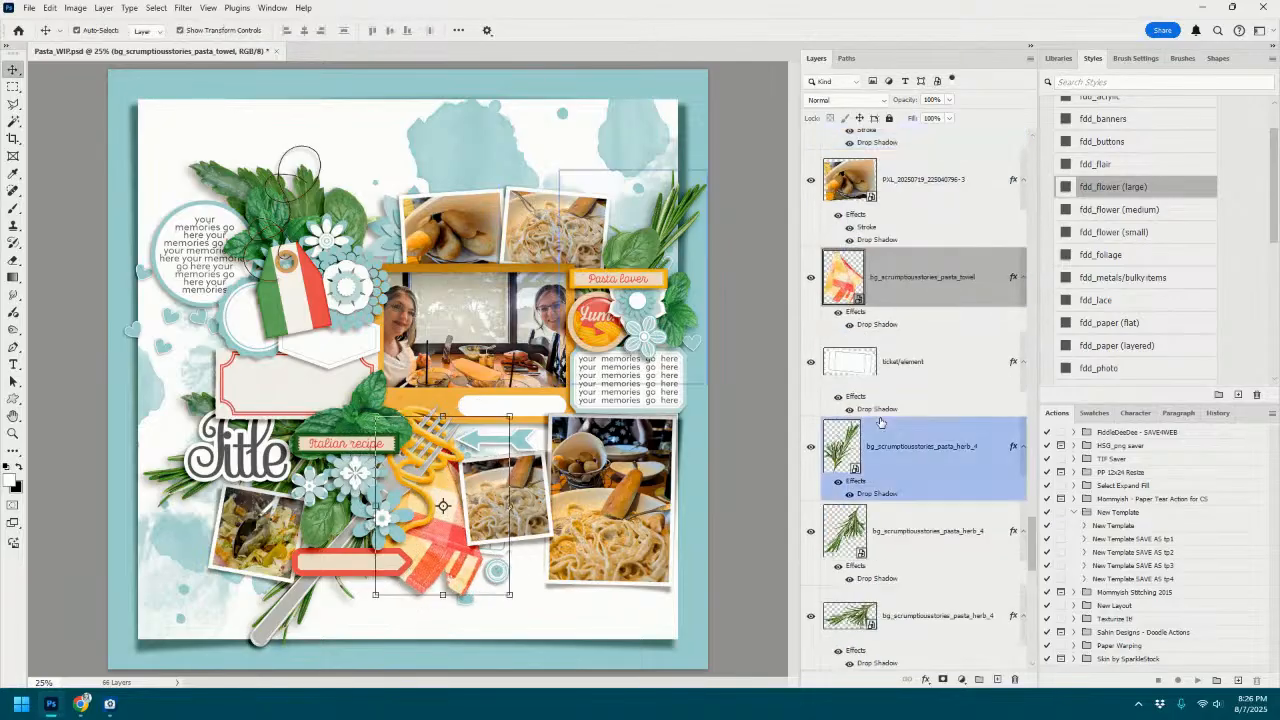
pyautogui.click(900, 368)
pyautogui.rightClick(937, 375)
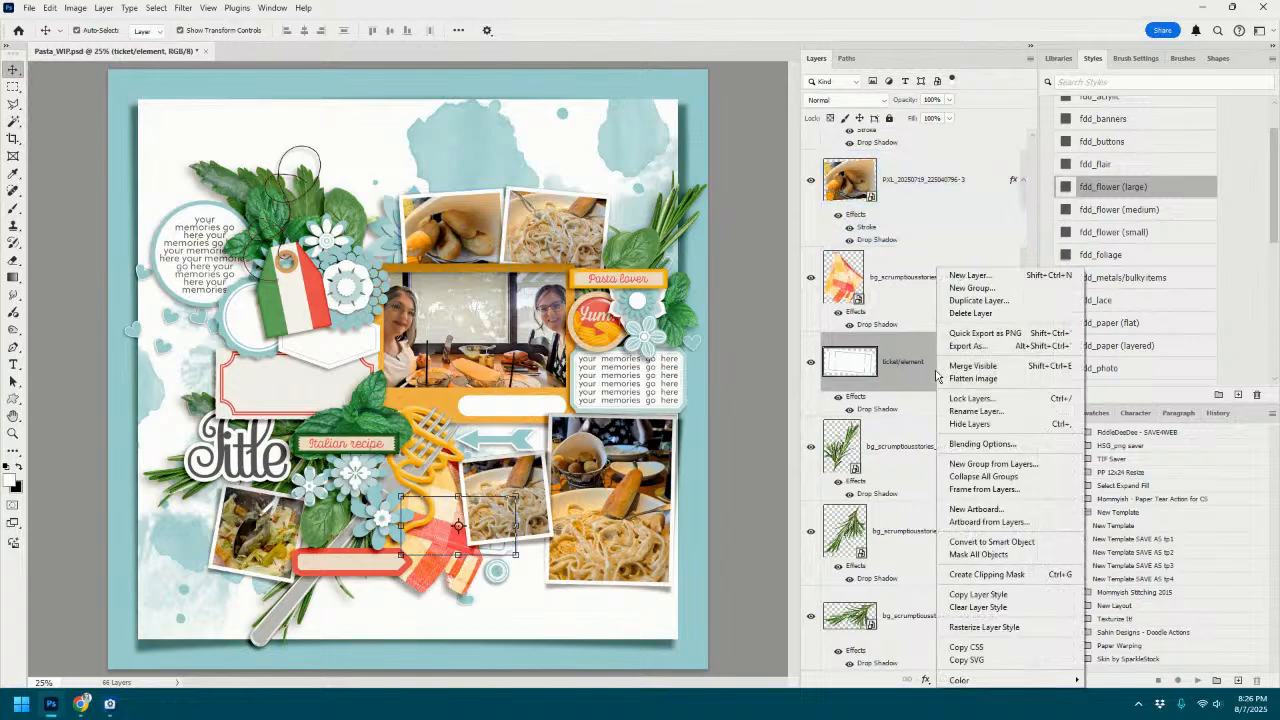
pyautogui.click(968, 313)
# Move the template's button row below the towel and place bg_scrumptiousstories_pasta_button_4, _3 and _2 above it, stacked over its left end.
pyautogui.click(507, 573)
pyautogui.moveTo(497, 573); pyautogui.dragTo(432, 600)
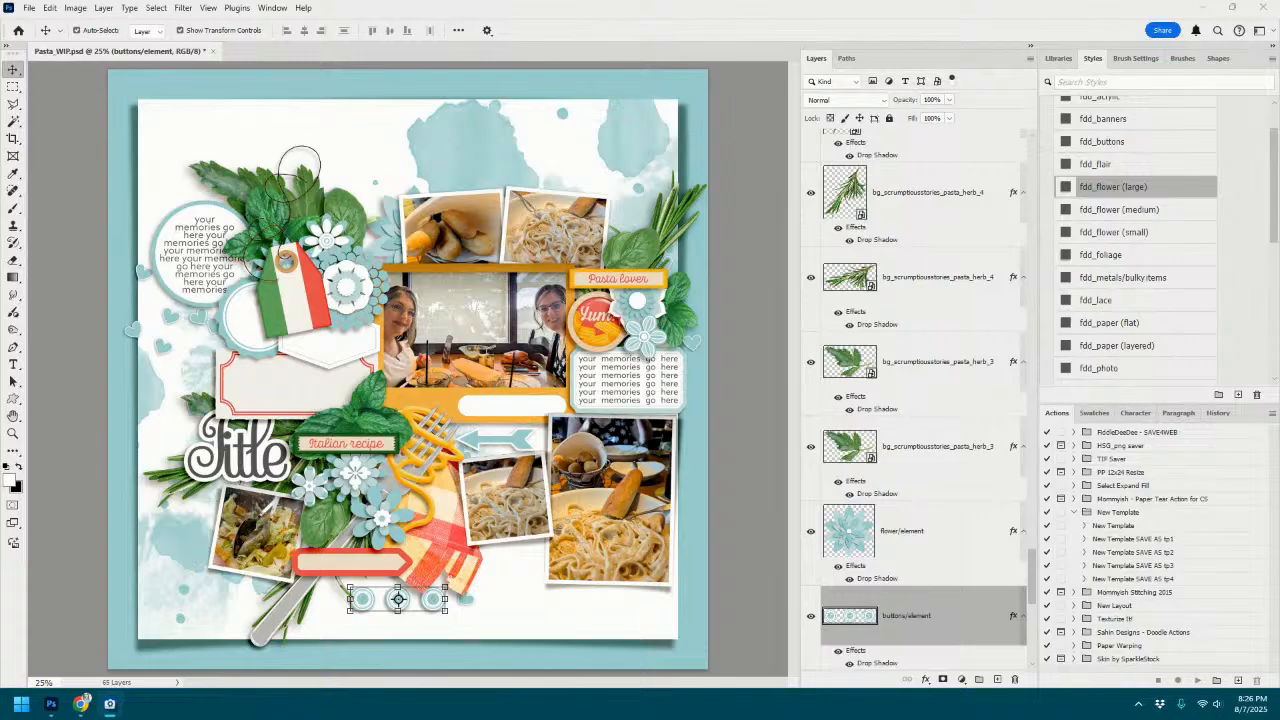
pyautogui.hotkey('ctrl', 'v')
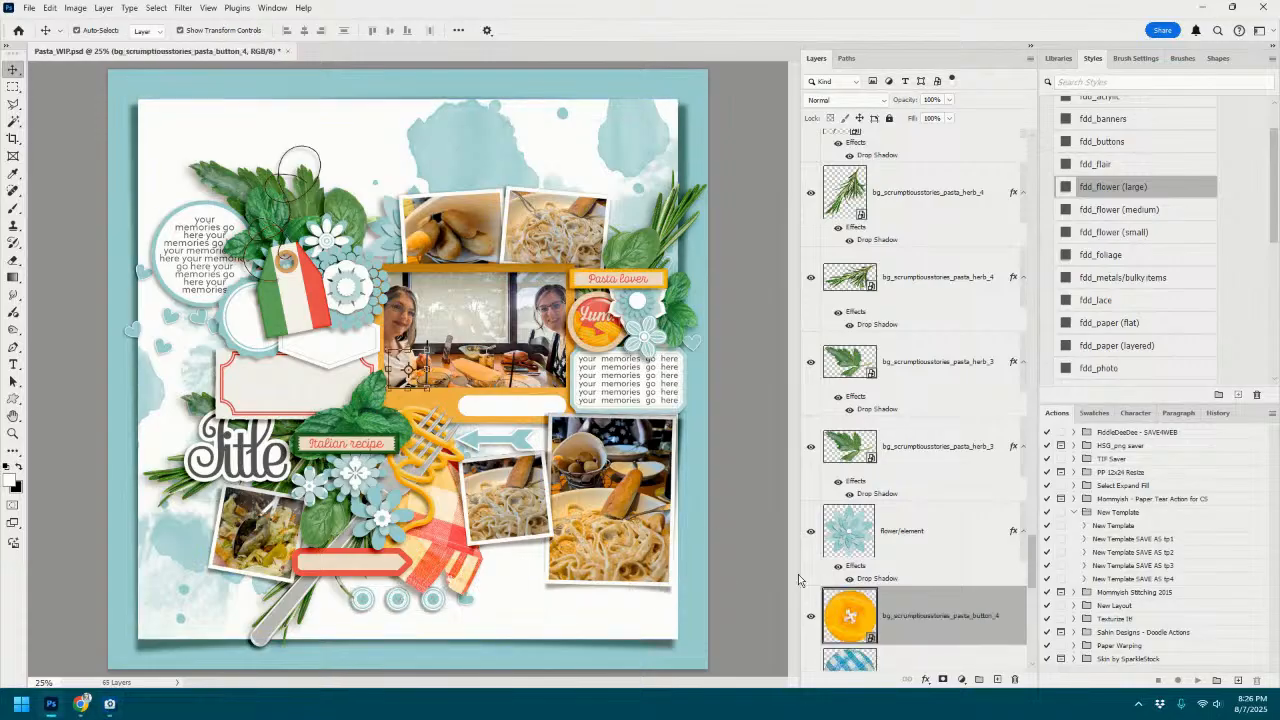
pyautogui.keyDown('shift'); pyautogui.click(908, 565); pyautogui.keyUp('shift')
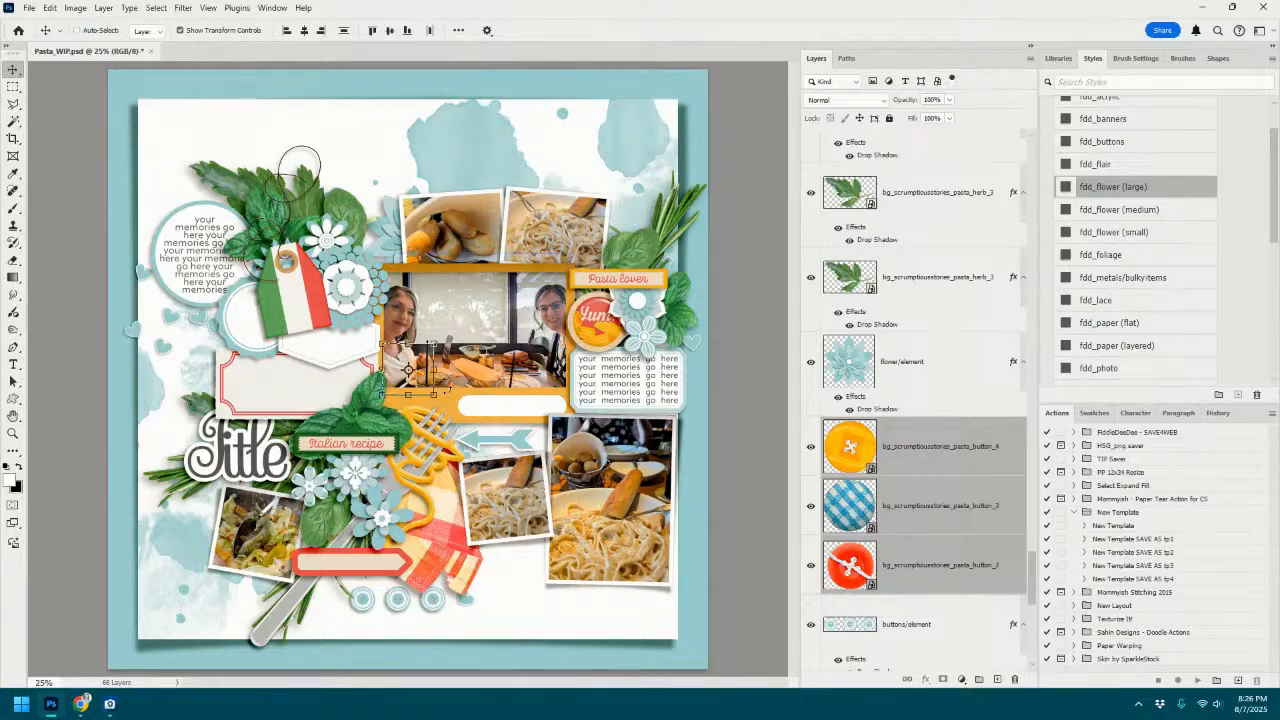
pyautogui.moveTo(420, 365); pyautogui.dragTo(370, 590)
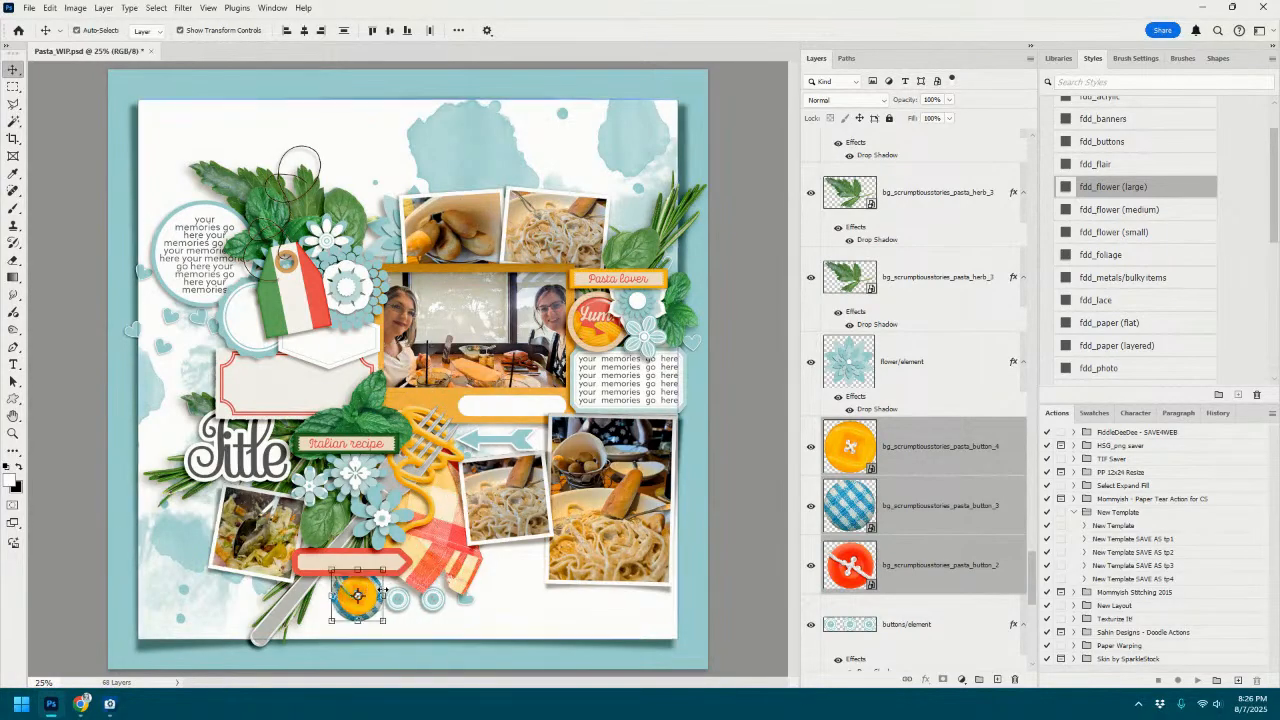
# Apply the fdd_buttons style to the three stacked buttons and scale them to about 49.5%.
pyautogui.scroll(2, 1140, 262)
pyautogui.click(1138, 195)
pyautogui.moveTo(383, 572); pyautogui.dragTo(357, 597)
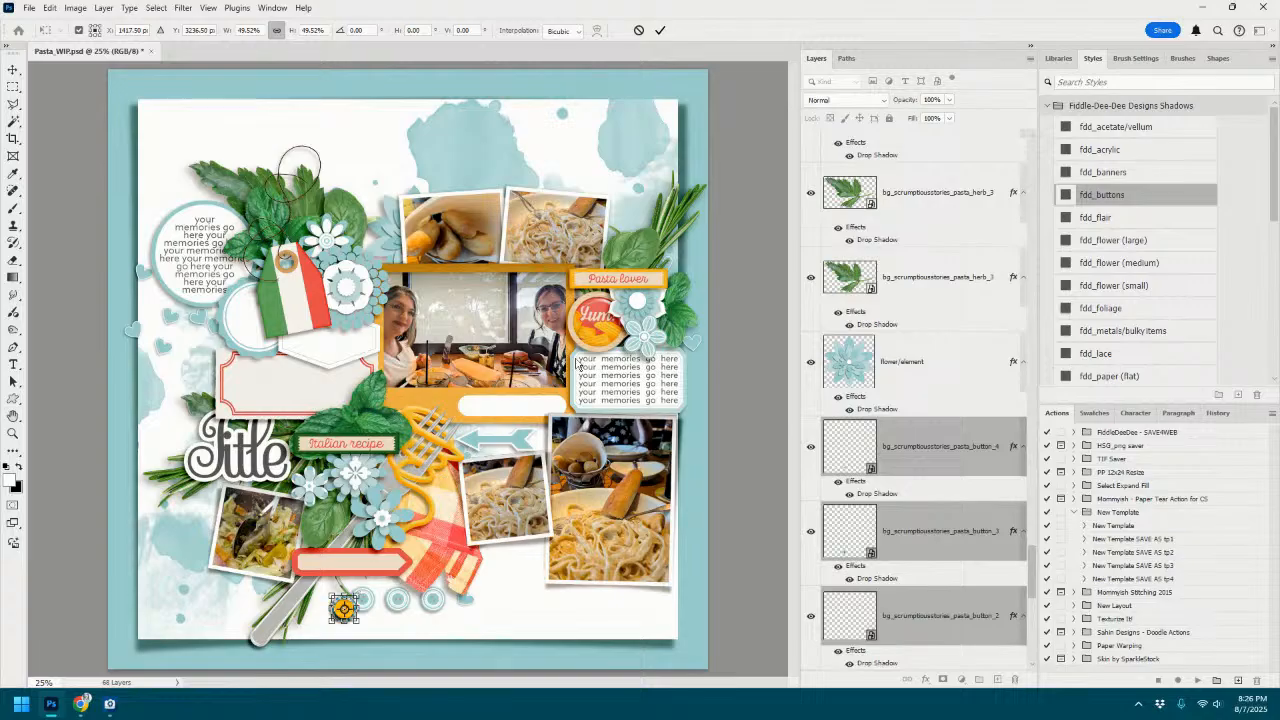
pyautogui.click(657, 30)
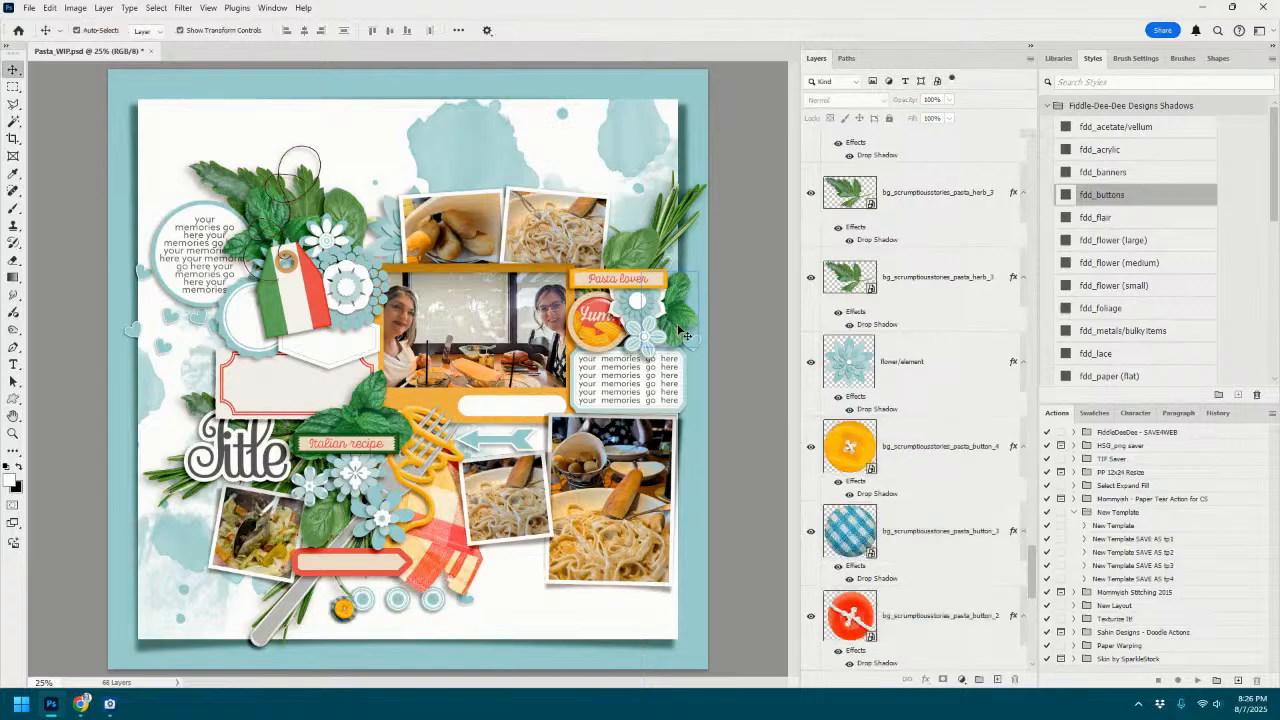
# Spread the yellow, blue gingham and red buttons over the three template buttons in the row below the towel.
pyautogui.click(345, 613)
pyautogui.moveTo(344, 612); pyautogui.dragTo(432, 604)
pyautogui.click(563, 603)
# Delete the template's buttons/element layer beneath the new buttons.
pyautogui.click(905, 412)
pyautogui.rightClick(905, 412)
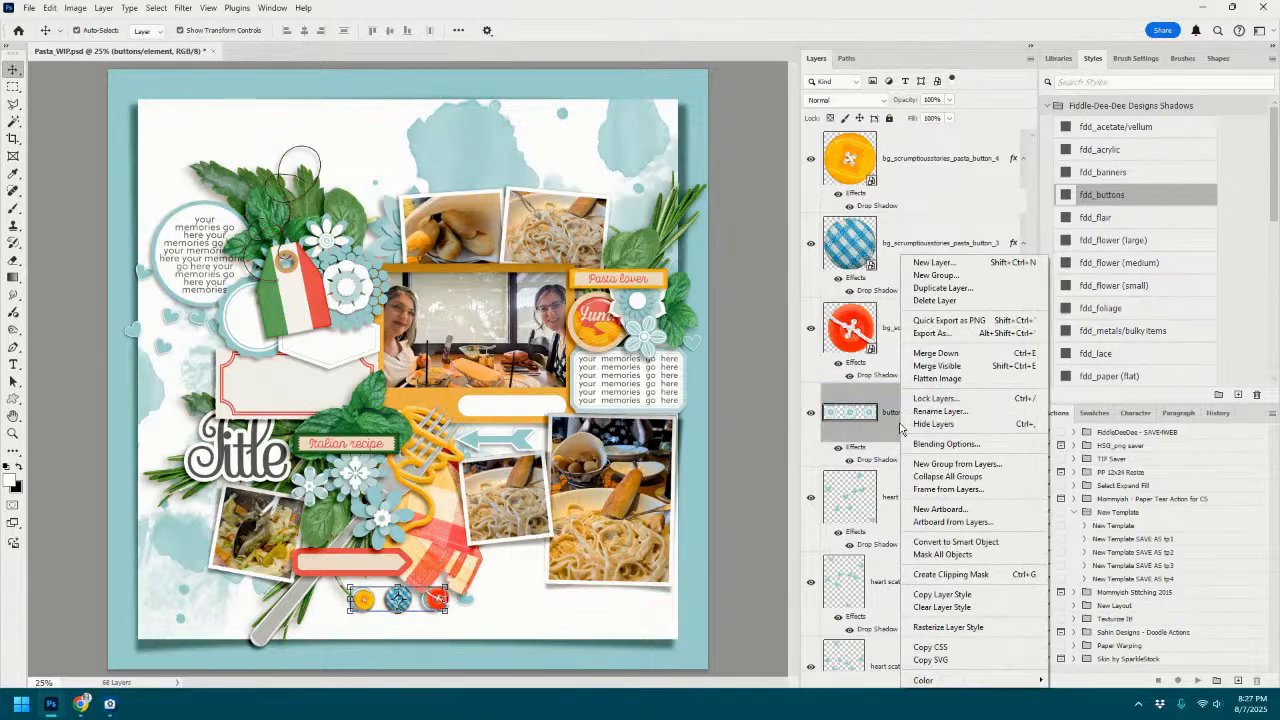
pyautogui.click(941, 302)
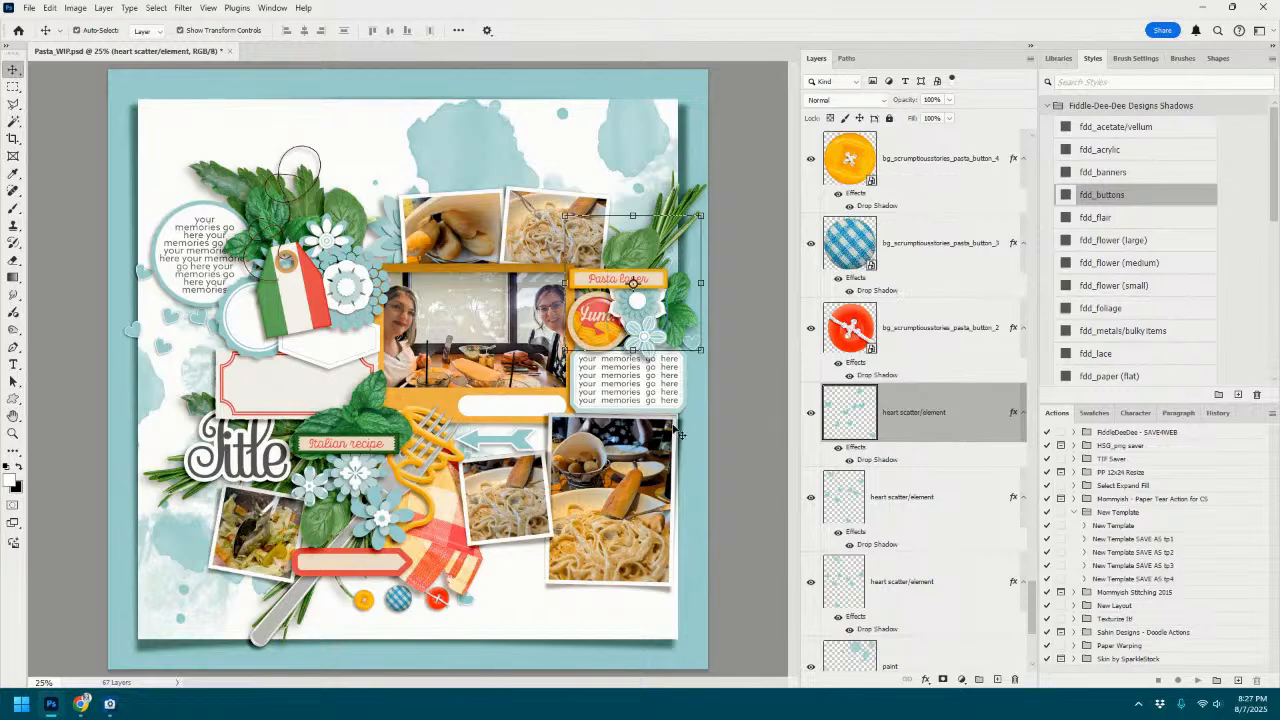
# Place bg_scrumptiousstories_pasta_flower_8 over the large flower beside the Italian-flag tag, with the fdd_flower (large) style, scaled to about 66.6%.
pyautogui.click(346, 287)
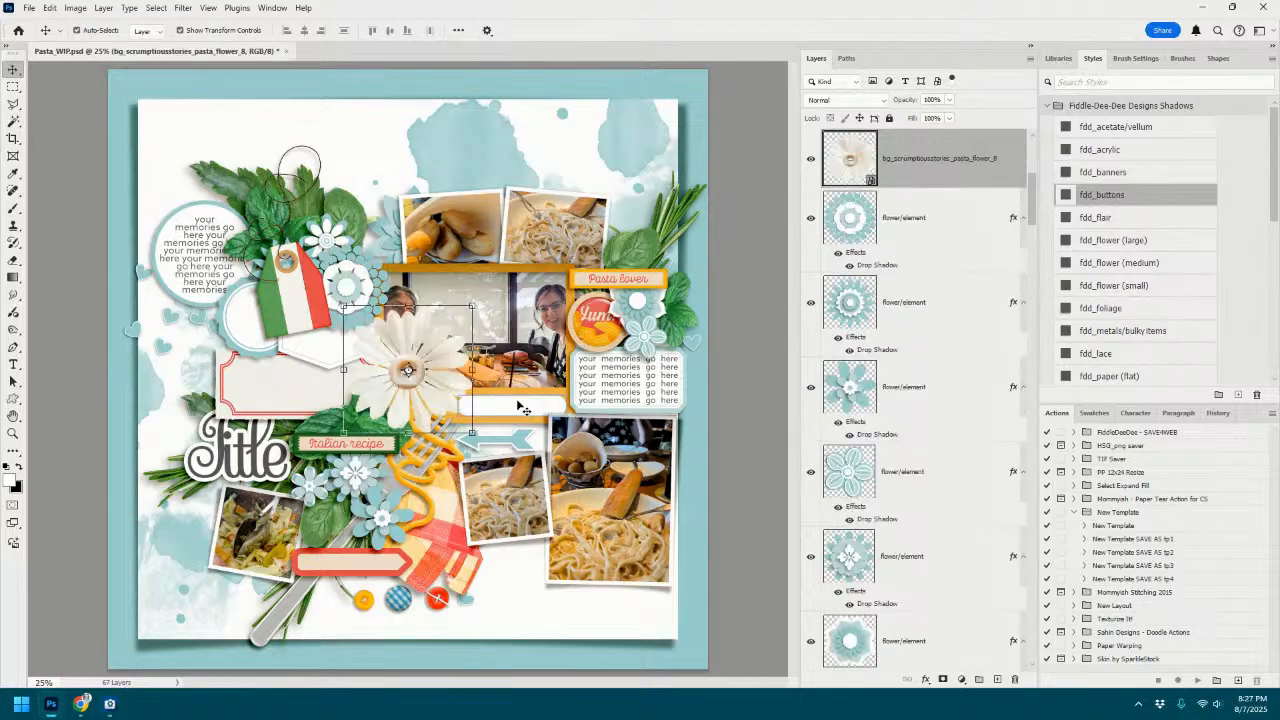
pyautogui.click(1128, 241)
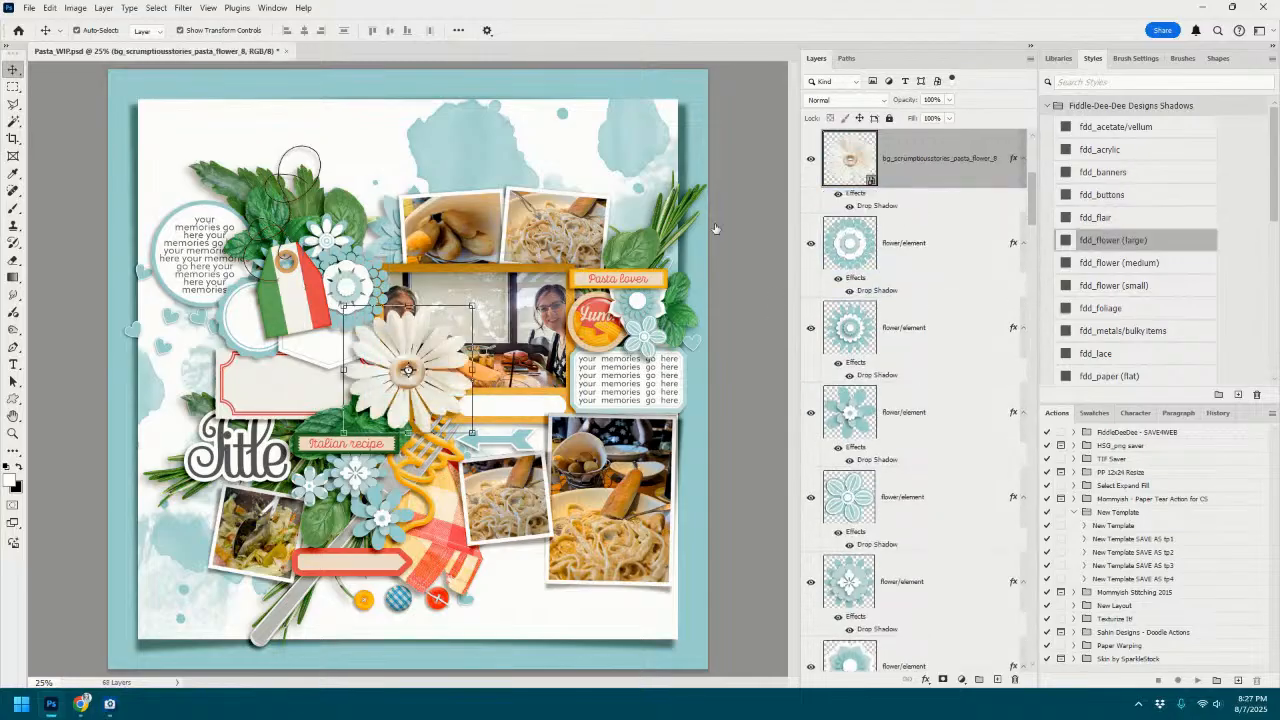
pyautogui.moveTo(473, 305); pyautogui.dragTo(388, 245)
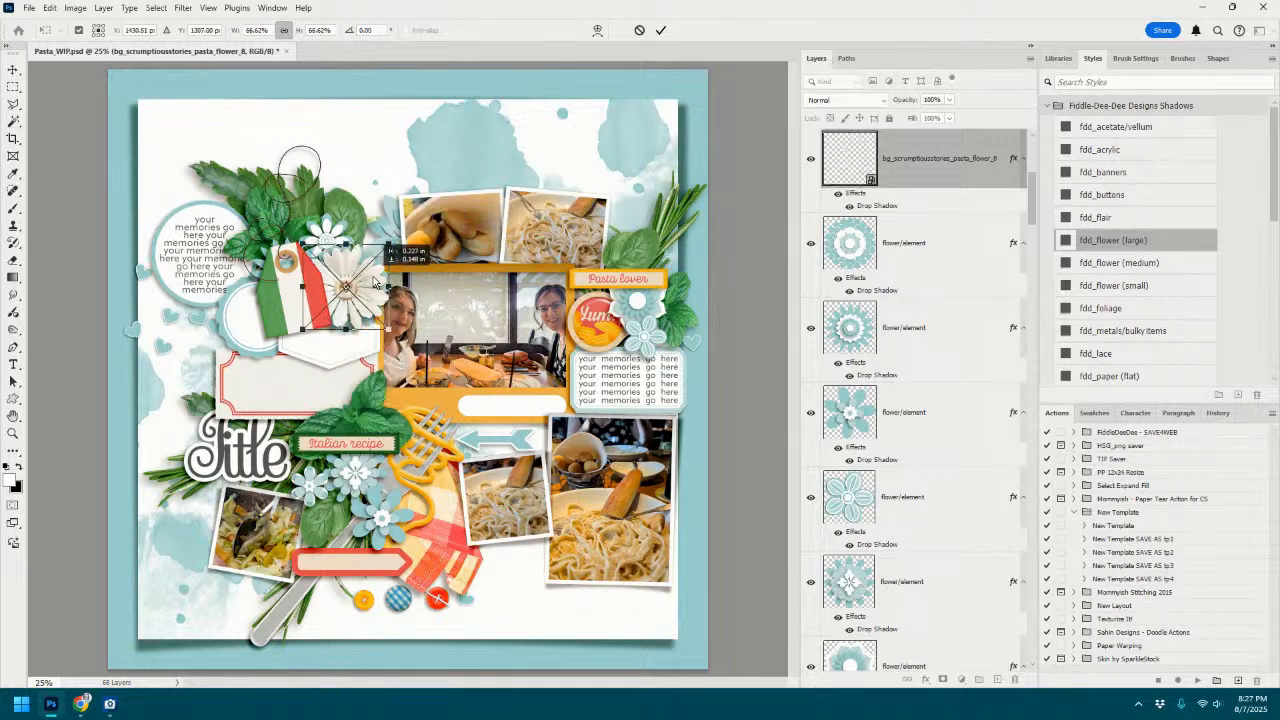
pyautogui.click(659, 31)
# Delete the template's flower/element layer beneath the white daisy and nudge the daisy slightly up.
pyautogui.click(926, 255)
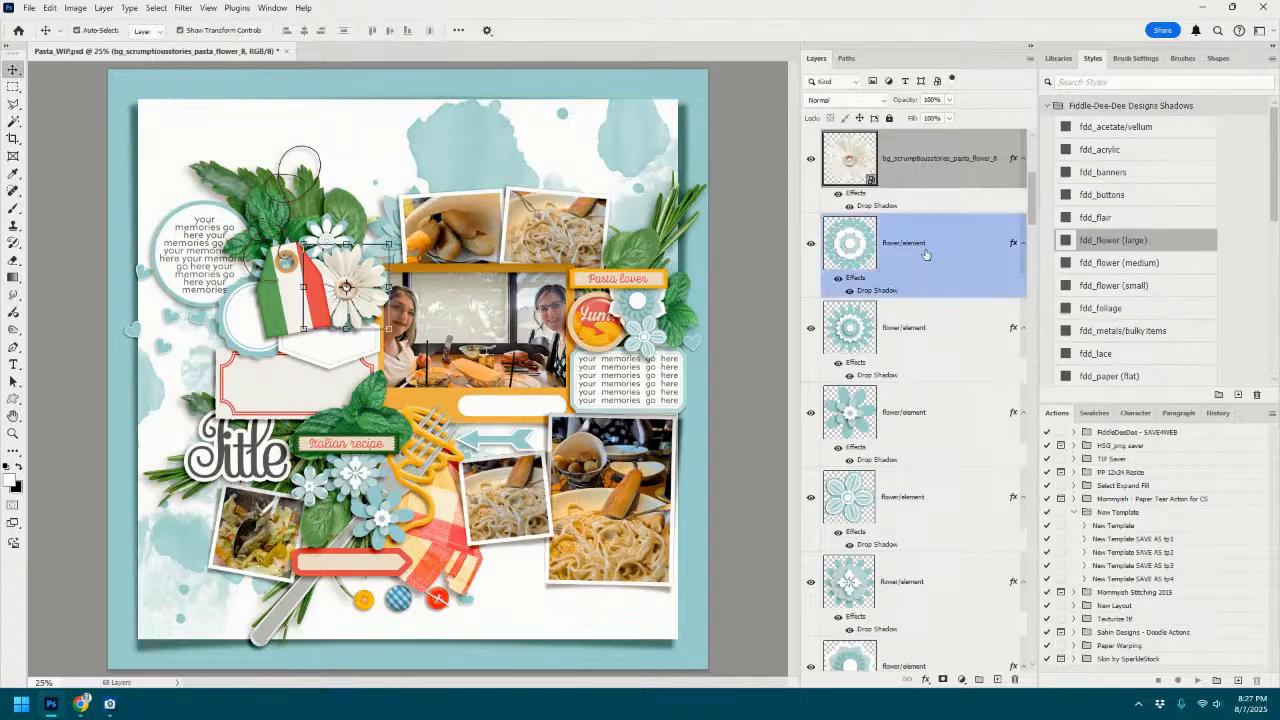
pyautogui.rightClick(926, 256)
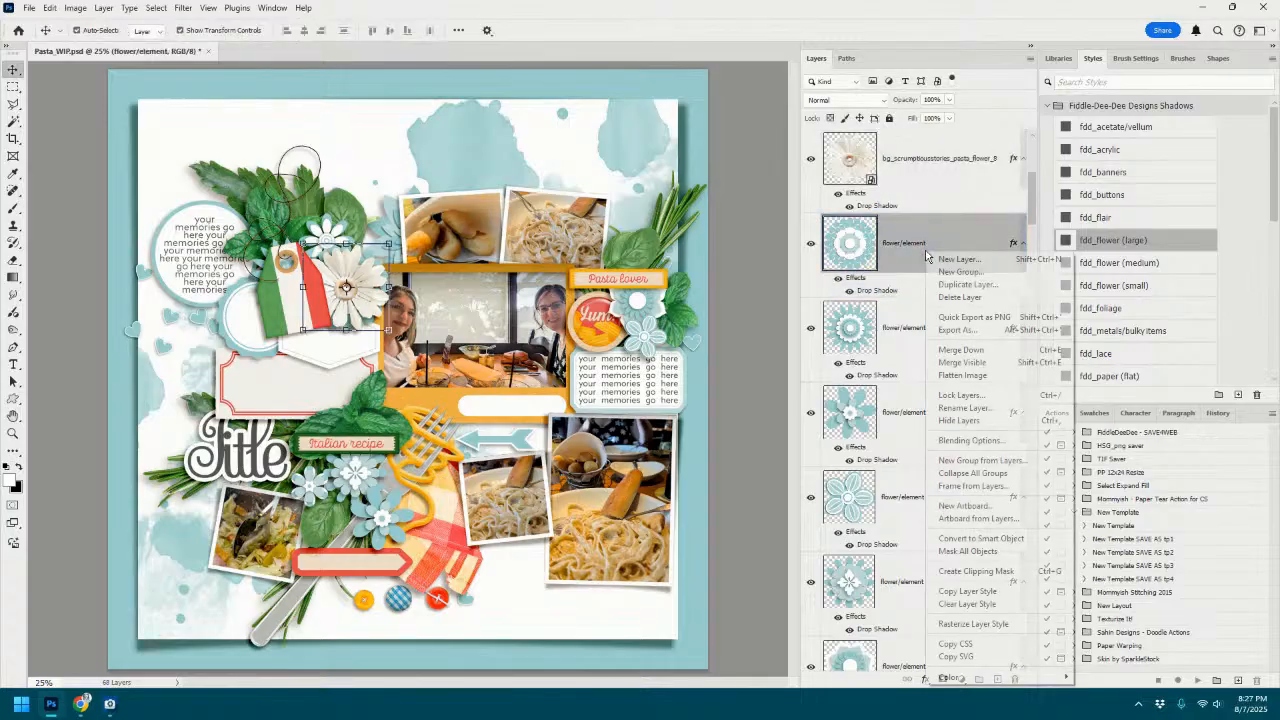
pyautogui.click(960, 297)
pyautogui.moveTo(374, 274); pyautogui.dragTo(367, 264)
# Place bg_scrumptiousstories_pasta_flower_4 over the flower tucked behind the upper-left photo, with the fdd_flower (large) style, scaled to about 70.7%.
pyautogui.click(390, 209)
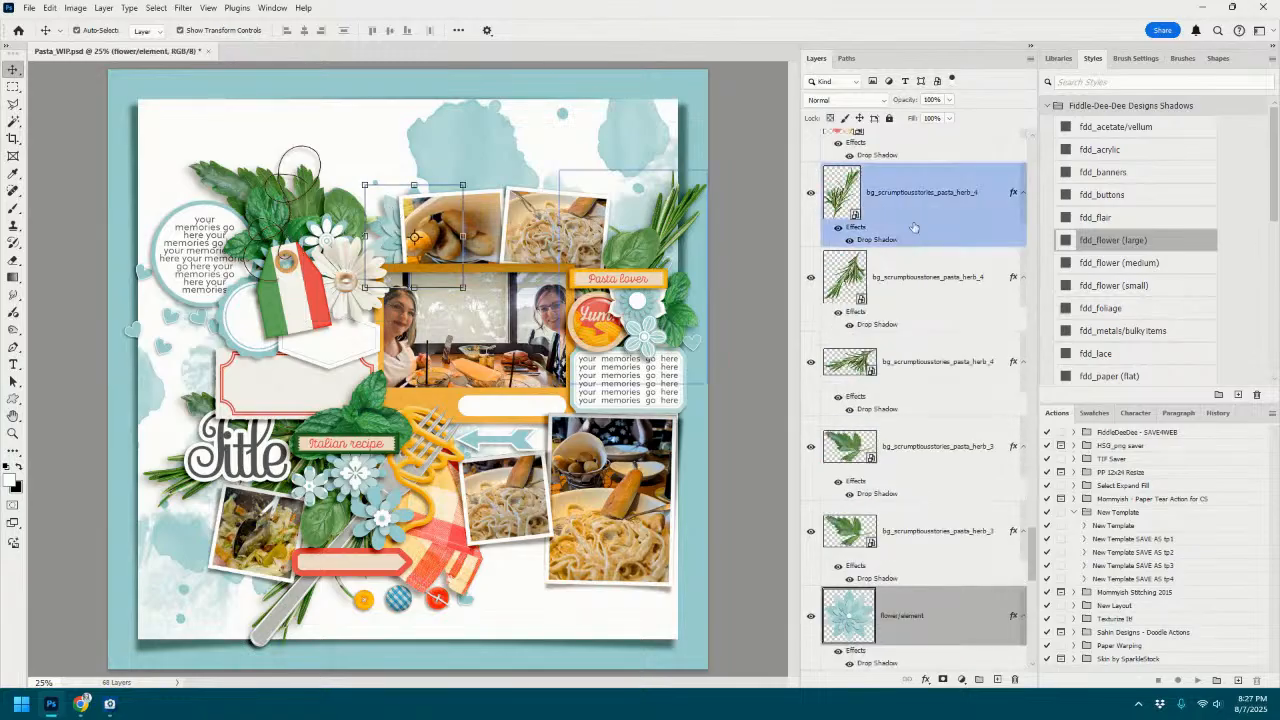
pyautogui.moveTo(586, 278); pyautogui.dragTo(549, 291)
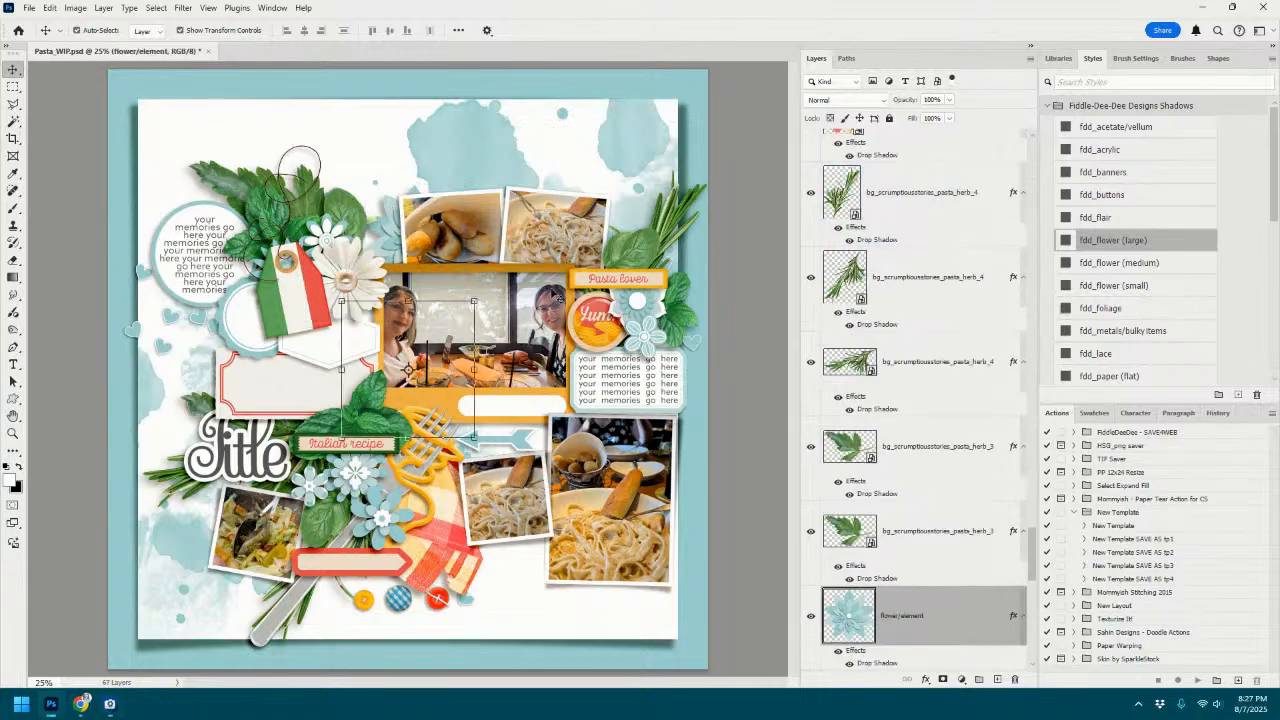
pyautogui.click(1092, 240)
pyautogui.moveTo(454, 324); pyautogui.dragTo(411, 195)
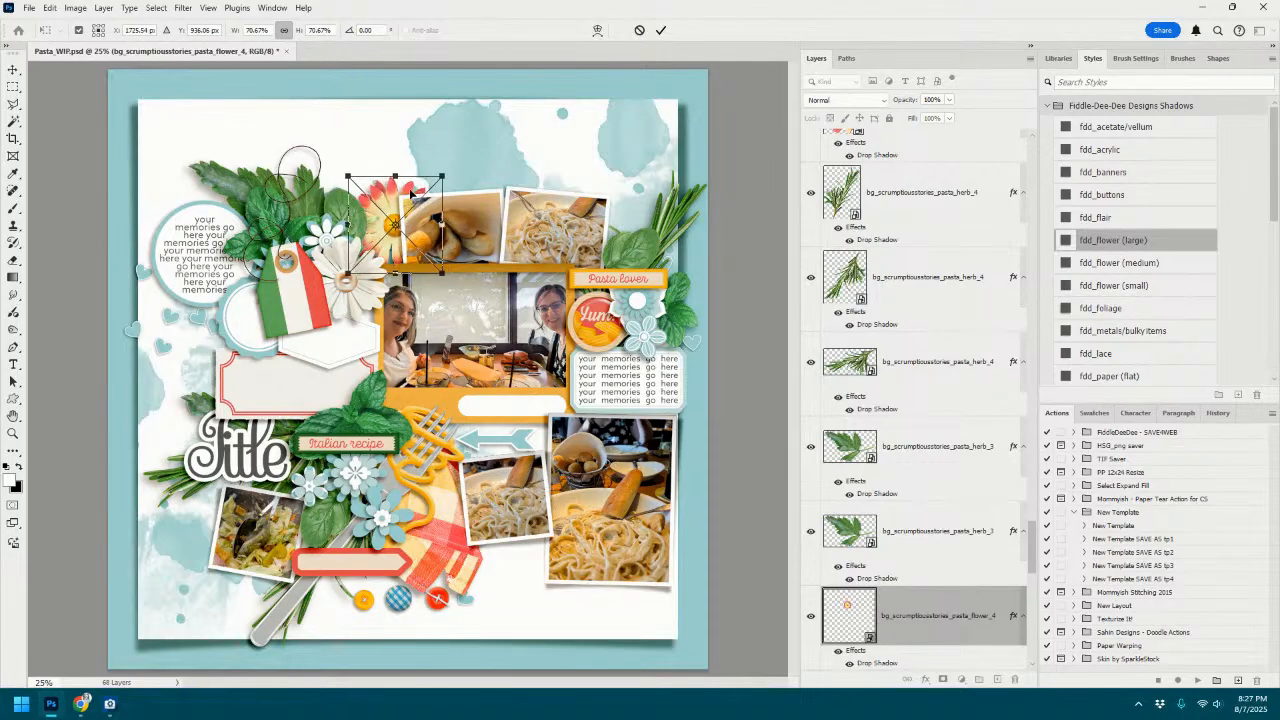
pyautogui.click(660, 31)
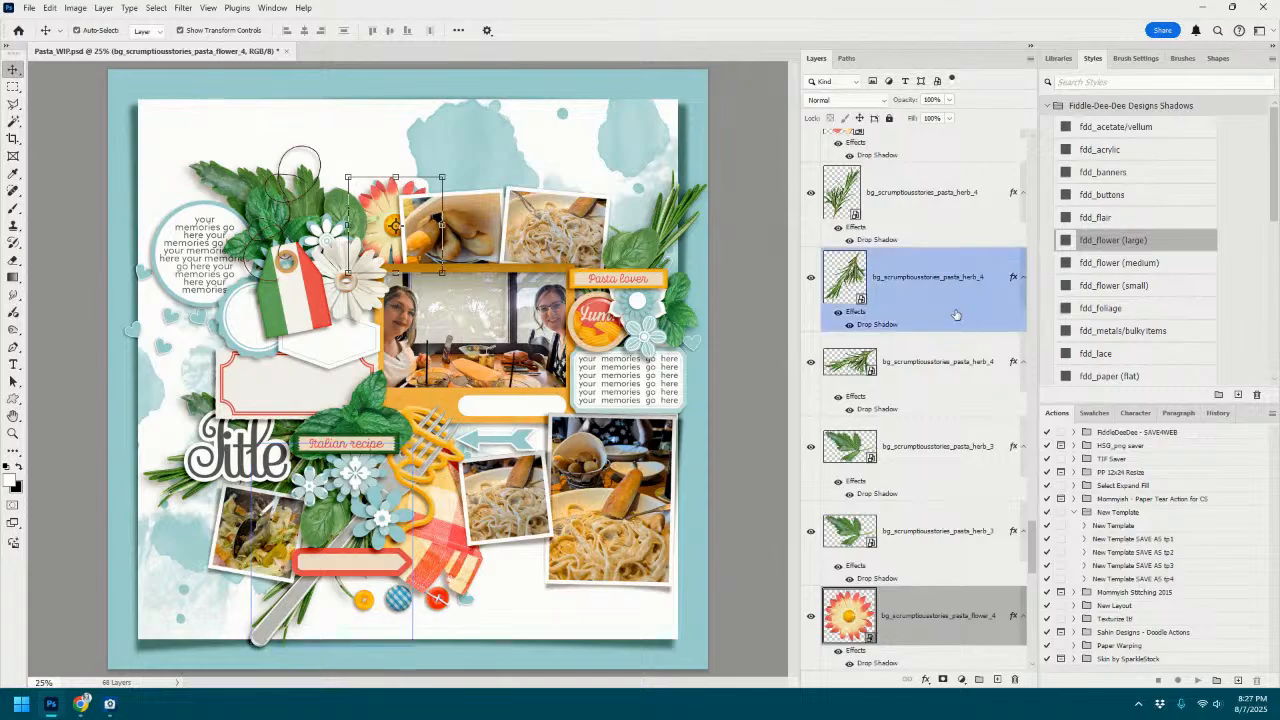
pyautogui.scroll(-3, 956, 315)
pyautogui.rightClick(930, 450)
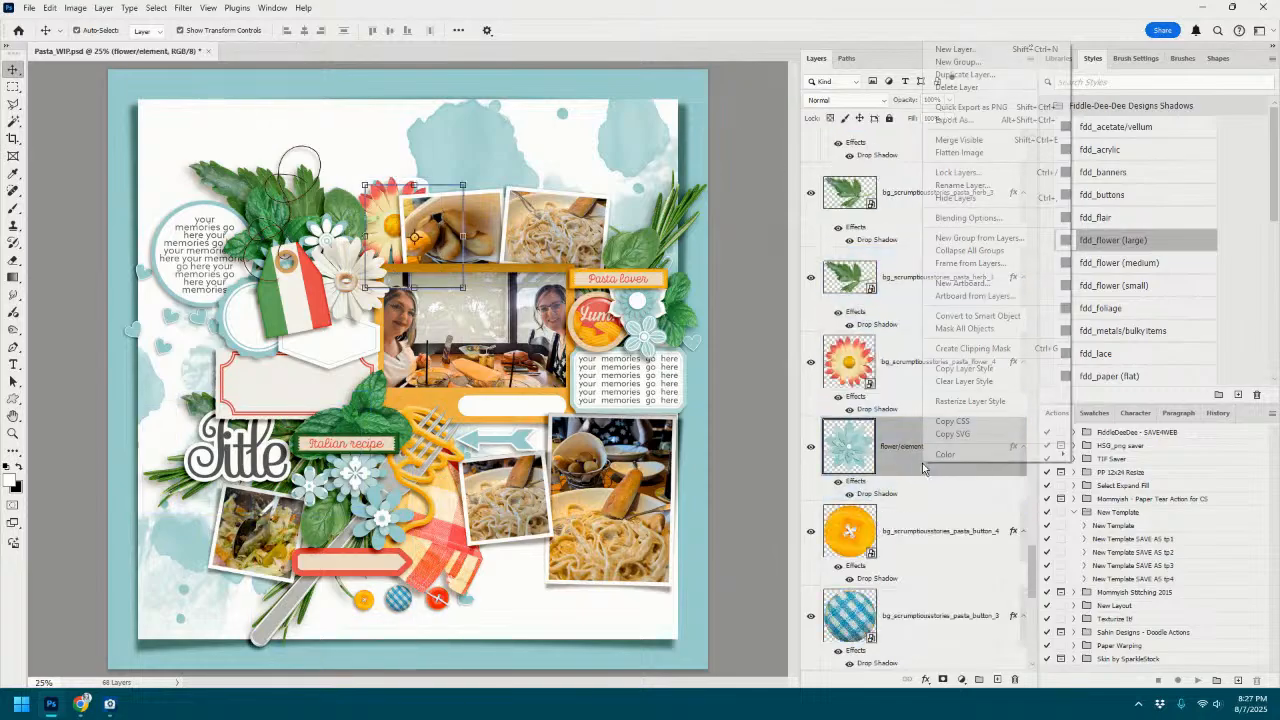
pyautogui.click(962, 75)
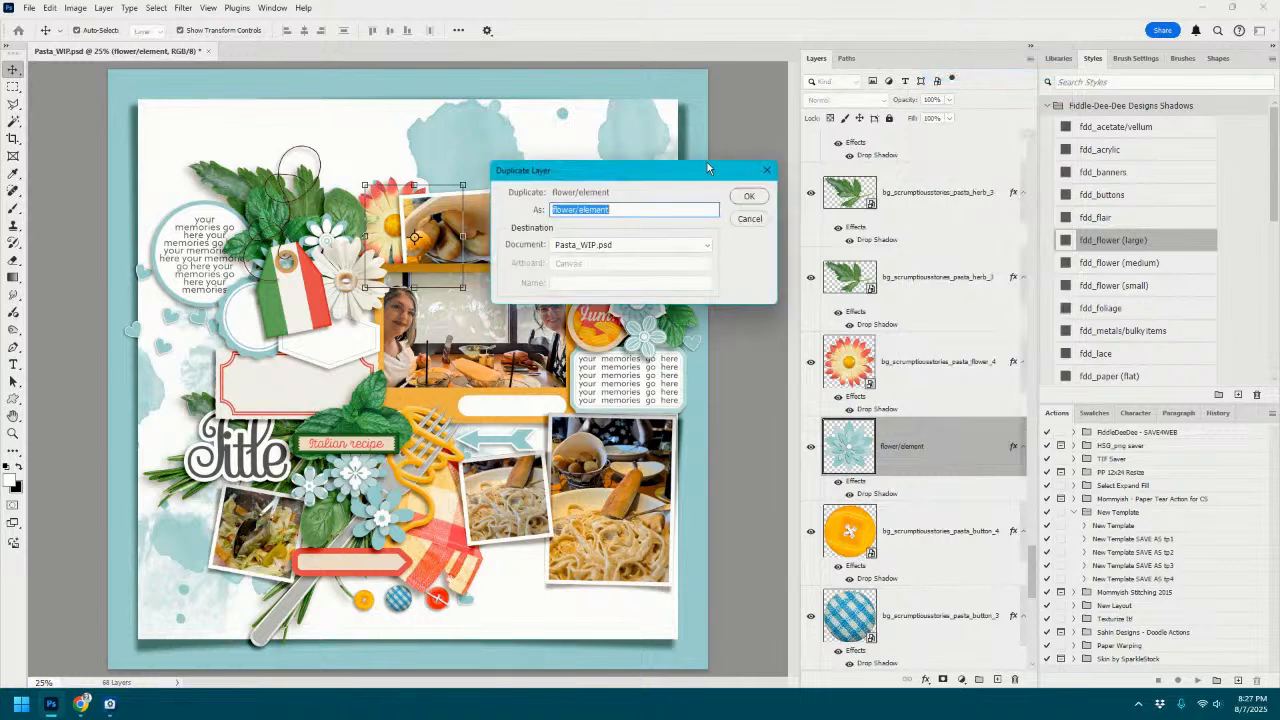
pyautogui.click(752, 224)
# Delete the template's flower/element layer beneath the red and yellow daisy.
pyautogui.rightClick(940, 446)
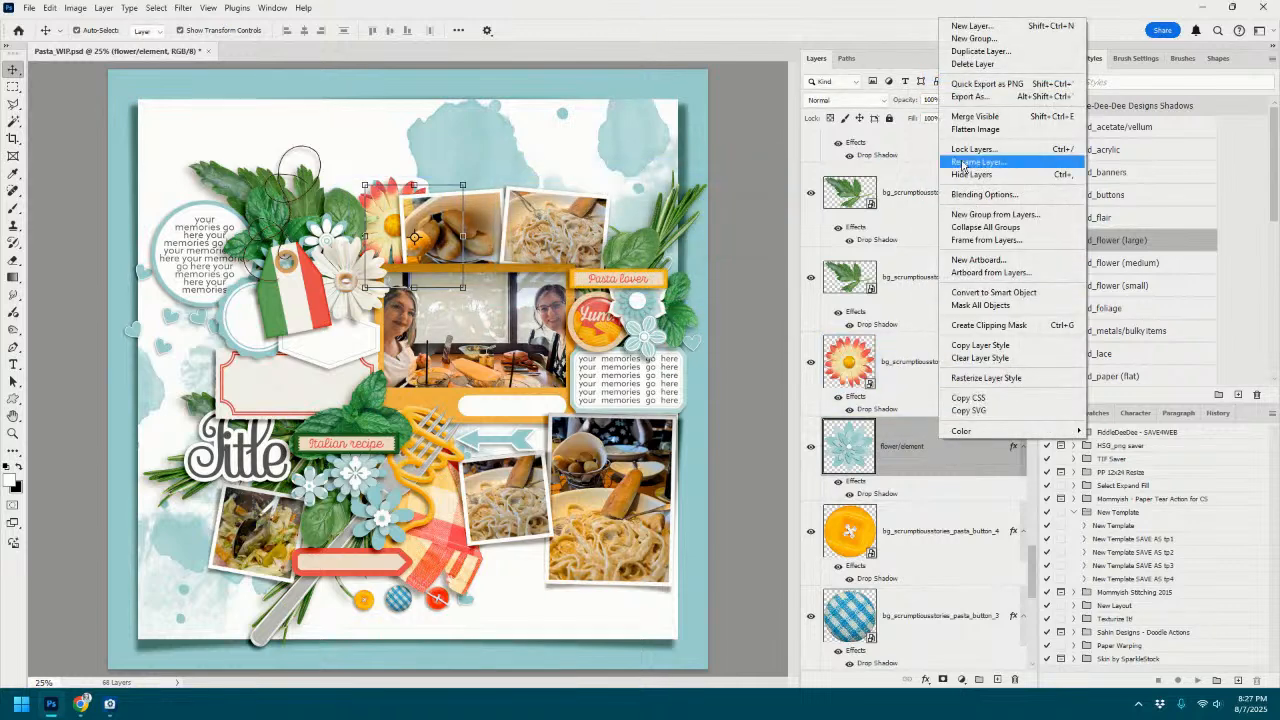
pyautogui.click(957, 68)
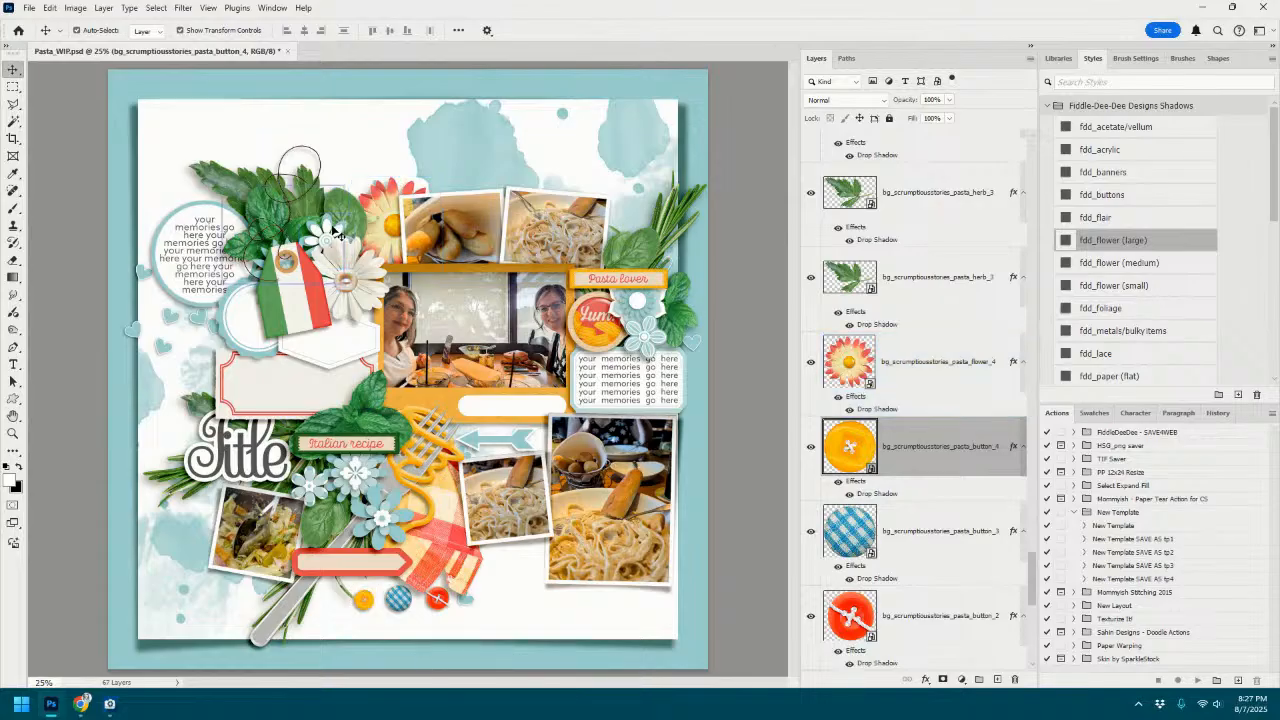
# Place bg_scrumptiousstories_pasta_flower_9 over the template flower under the Pasta lover label, with the fdd_flower (large) style, scaled down to match it.
pyautogui.click(334, 230)
pyautogui.click(326, 240)
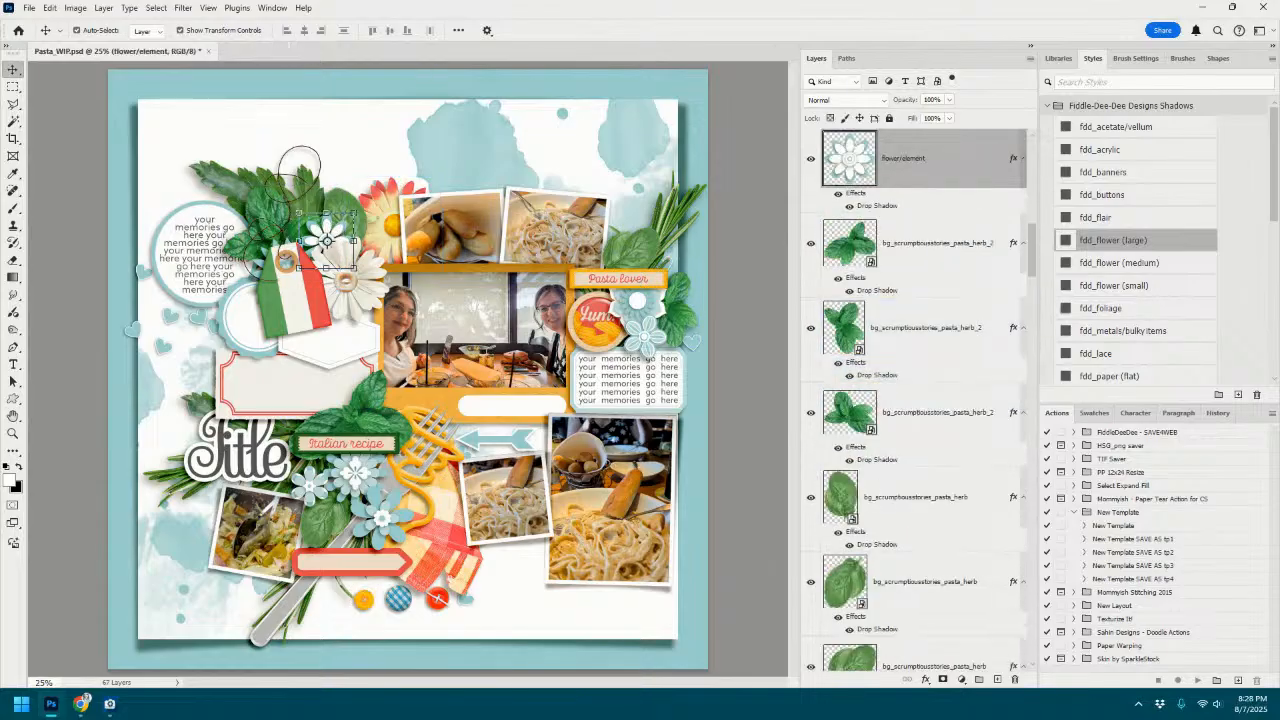
pyautogui.moveTo(652, 314); pyautogui.dragTo(650, 312)
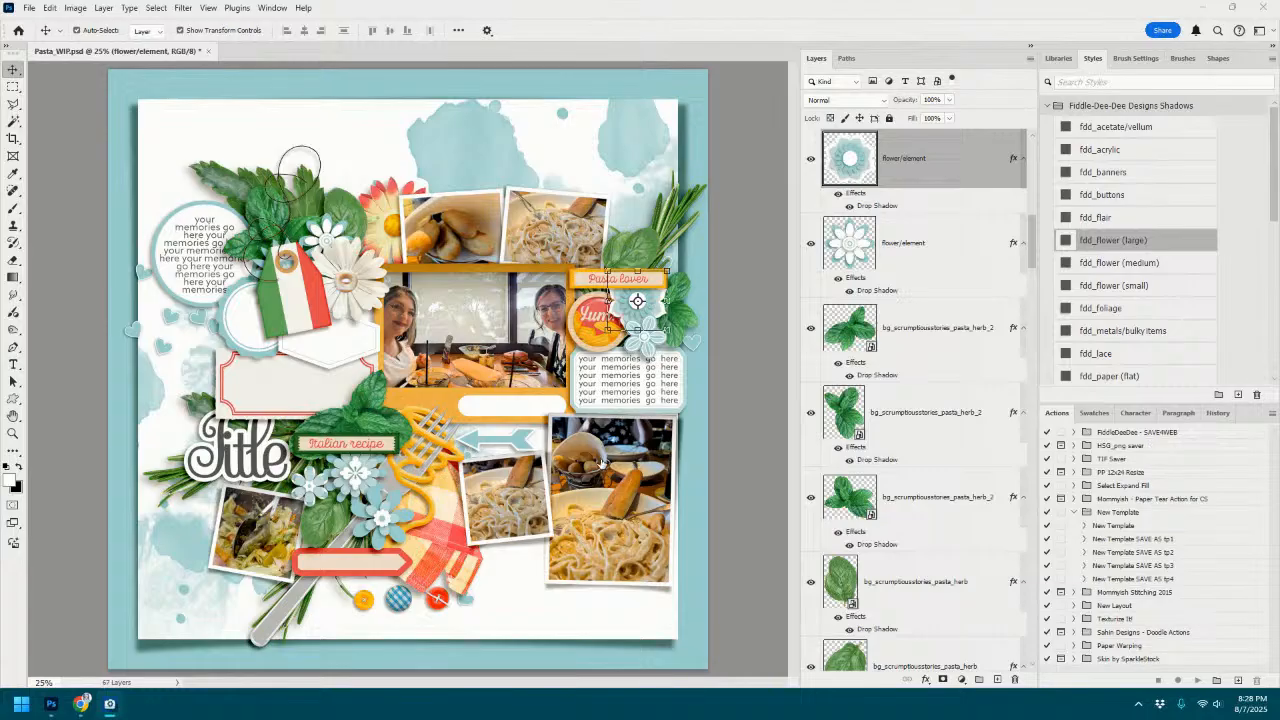
pyautogui.moveTo(424, 374); pyautogui.dragTo(647, 317)
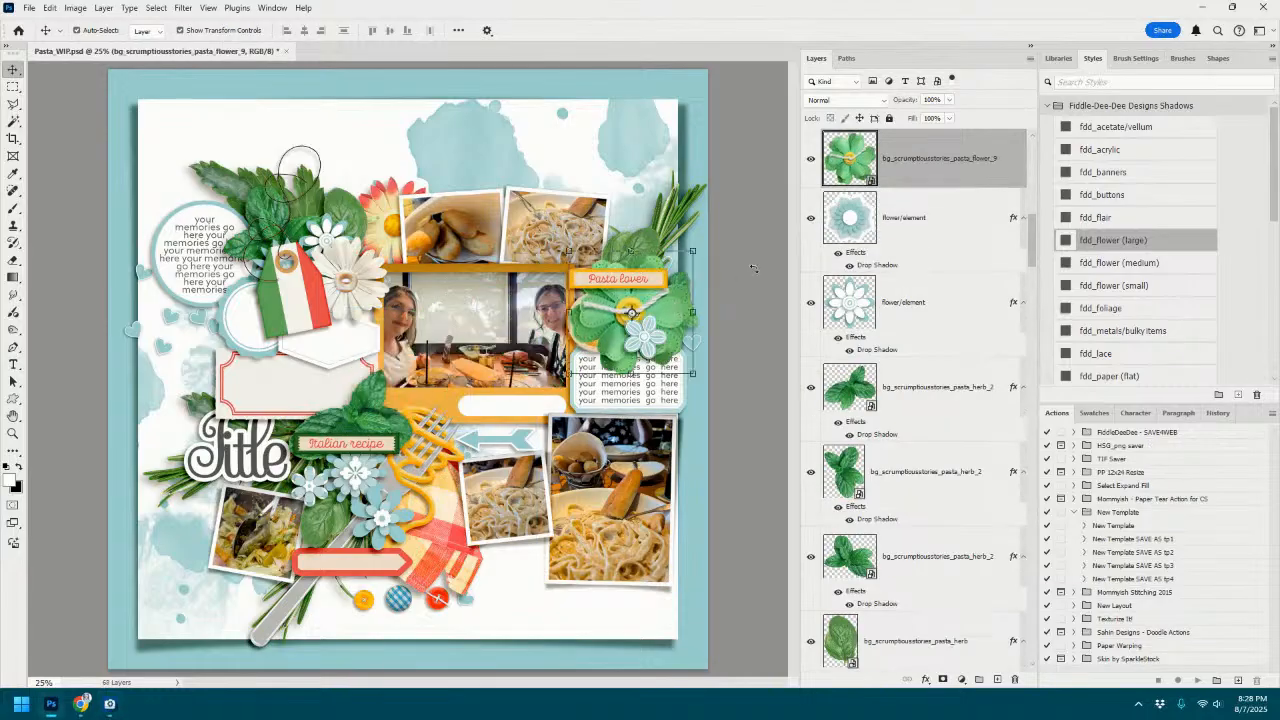
pyautogui.moveTo(693, 251); pyautogui.dragTo(666, 307)
pyautogui.click(660, 33)
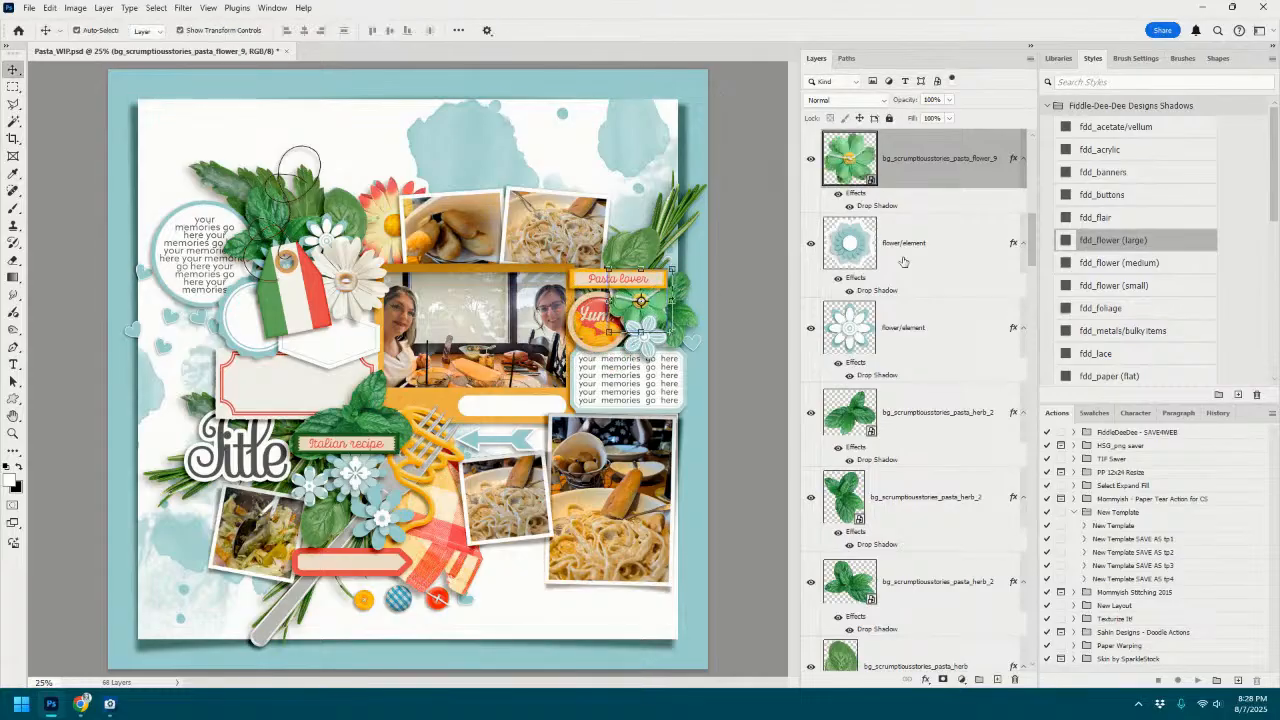
# Delete the template's flower/element layer beneath the green flower.
pyautogui.click(908, 262)
pyautogui.rightClick(910, 266)
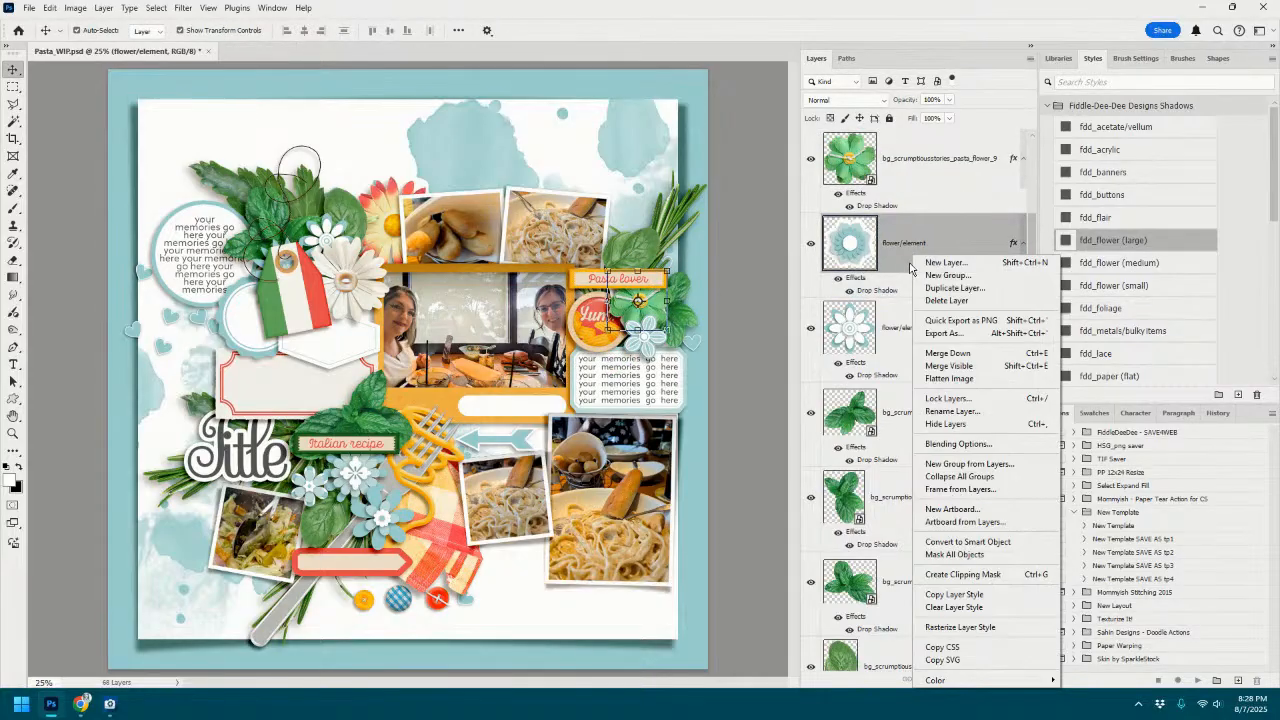
pyautogui.click(946, 300)
# Place bg_scrumptiousstories_pasta_flower_6 over the small flower beside the Yum badge, with the fdd_flower (small) style, scaled to about 39.4%.
pyautogui.click(655, 343)
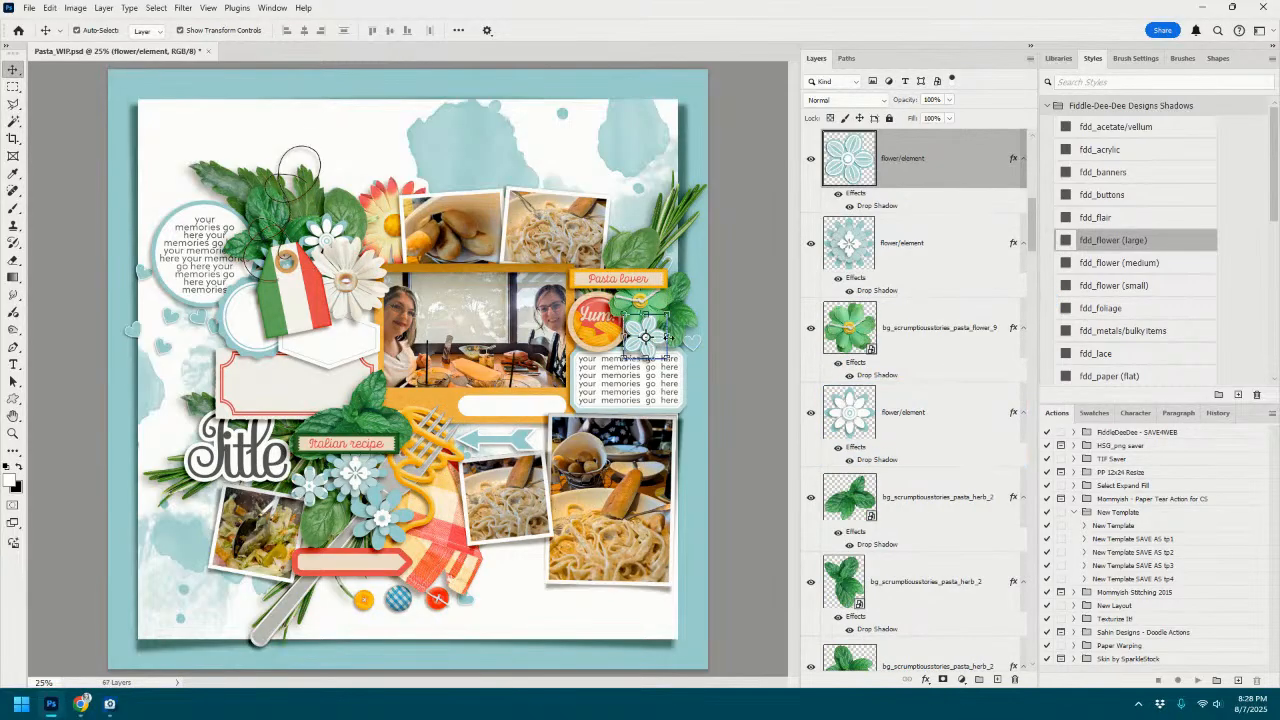
pyautogui.hotkey('ctrl', 'v')
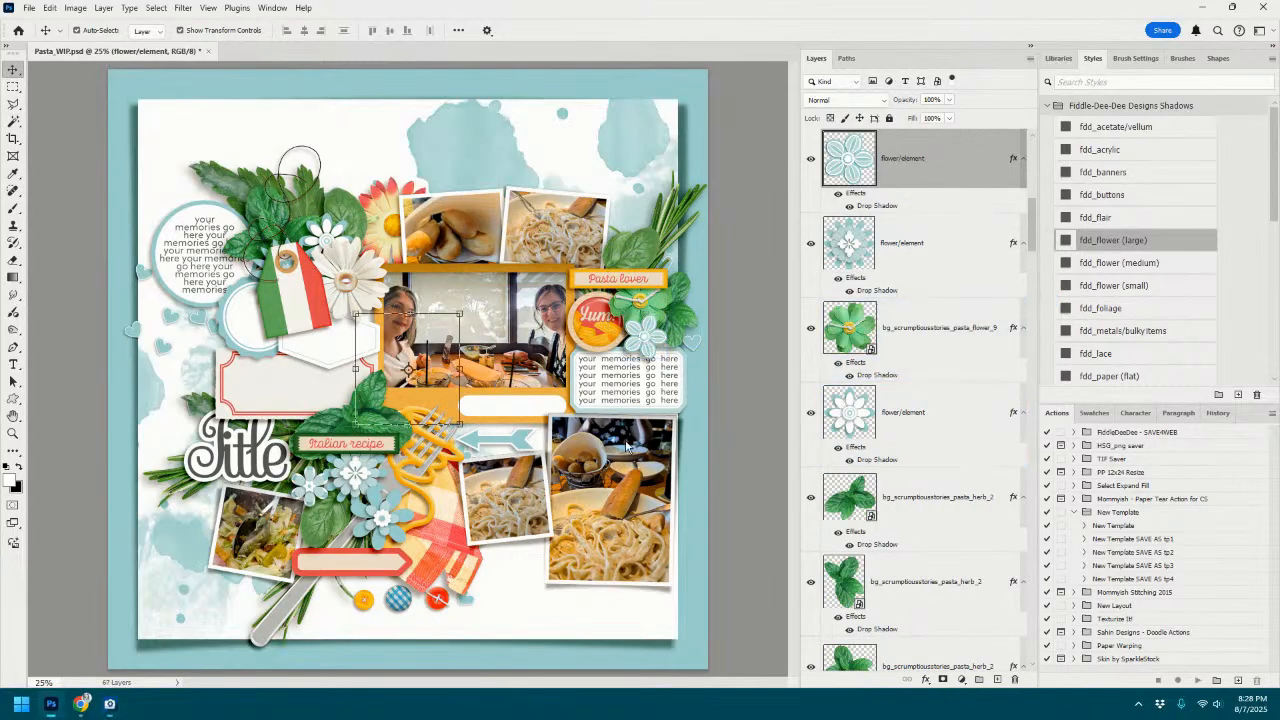
pyautogui.moveTo(428, 364); pyautogui.dragTo(671, 346)
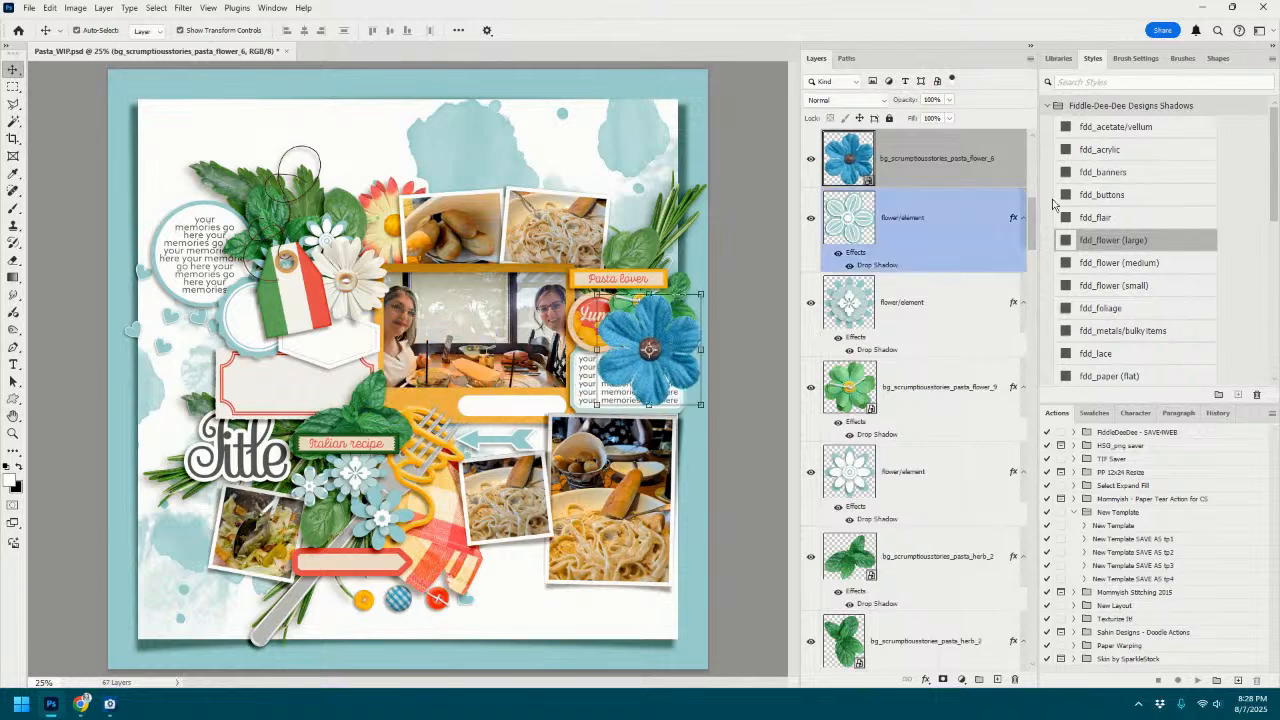
pyautogui.click(1127, 289)
pyautogui.moveTo(700, 294); pyautogui.dragTo(750, 243)
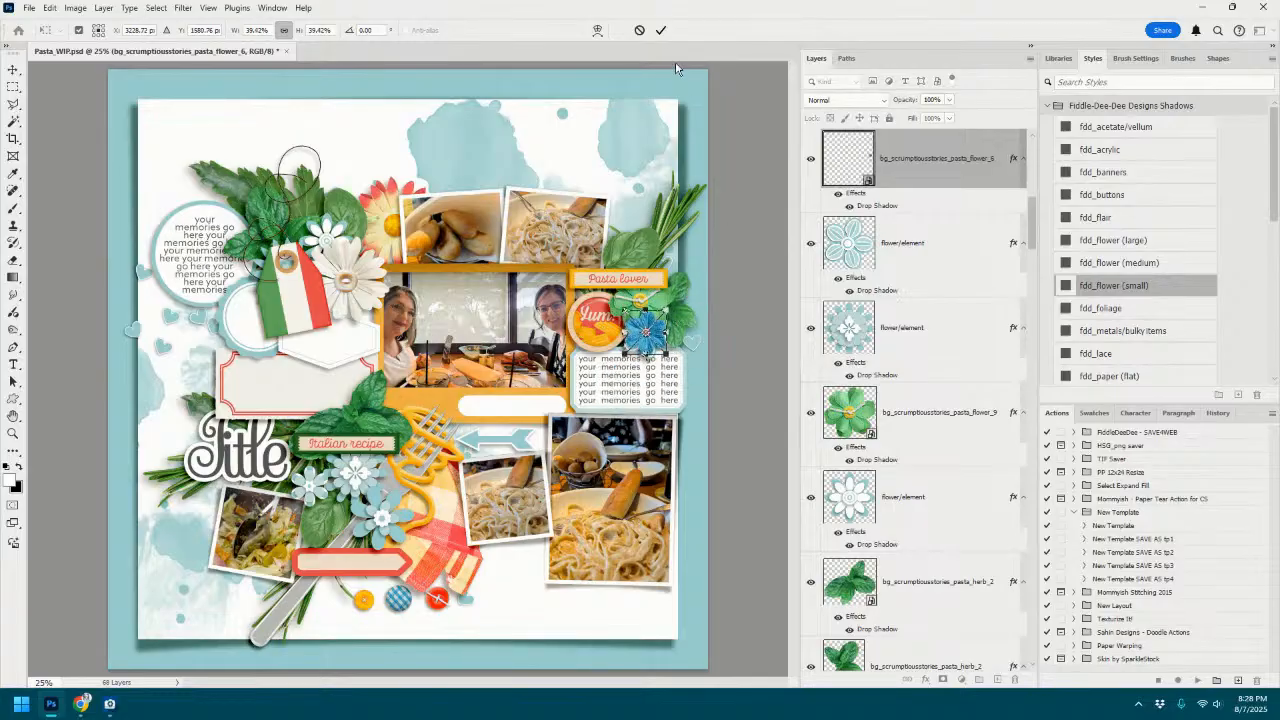
pyautogui.click(660, 30)
# Delete the template's flower/element layer beneath the blue flower.
pyautogui.click(912, 255)
pyautogui.rightClick(915, 258)
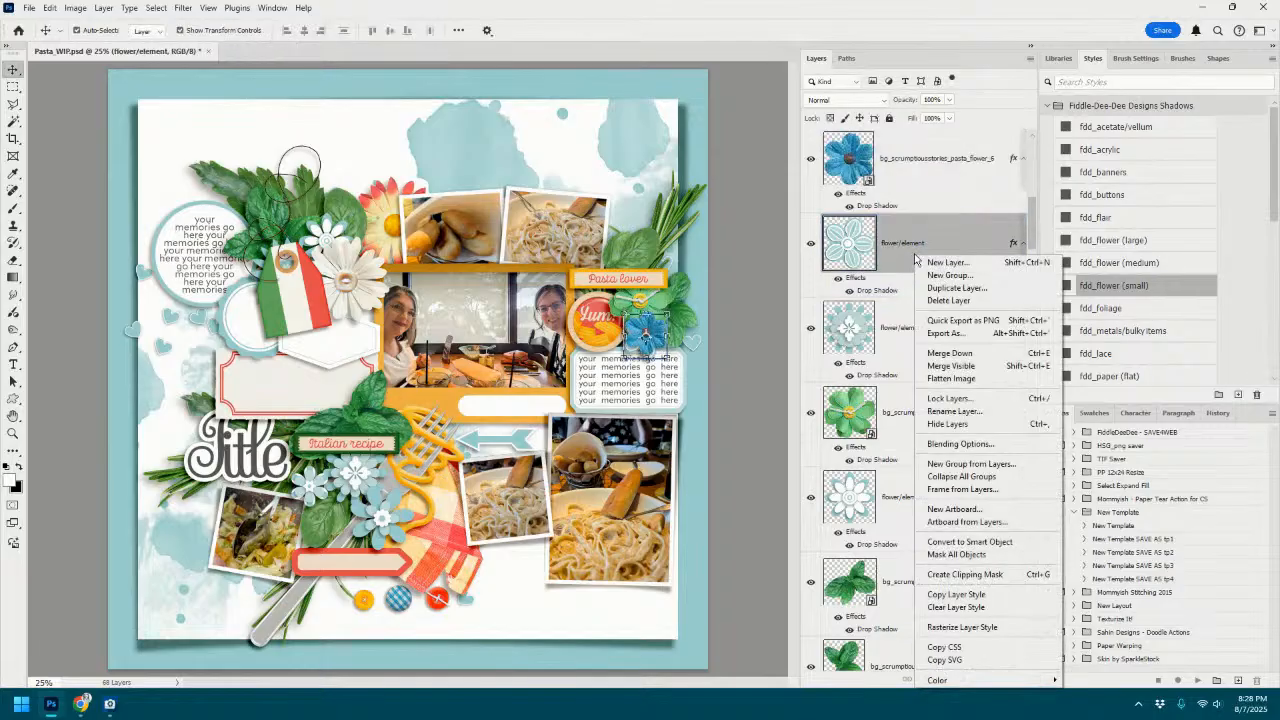
pyautogui.click(948, 301)
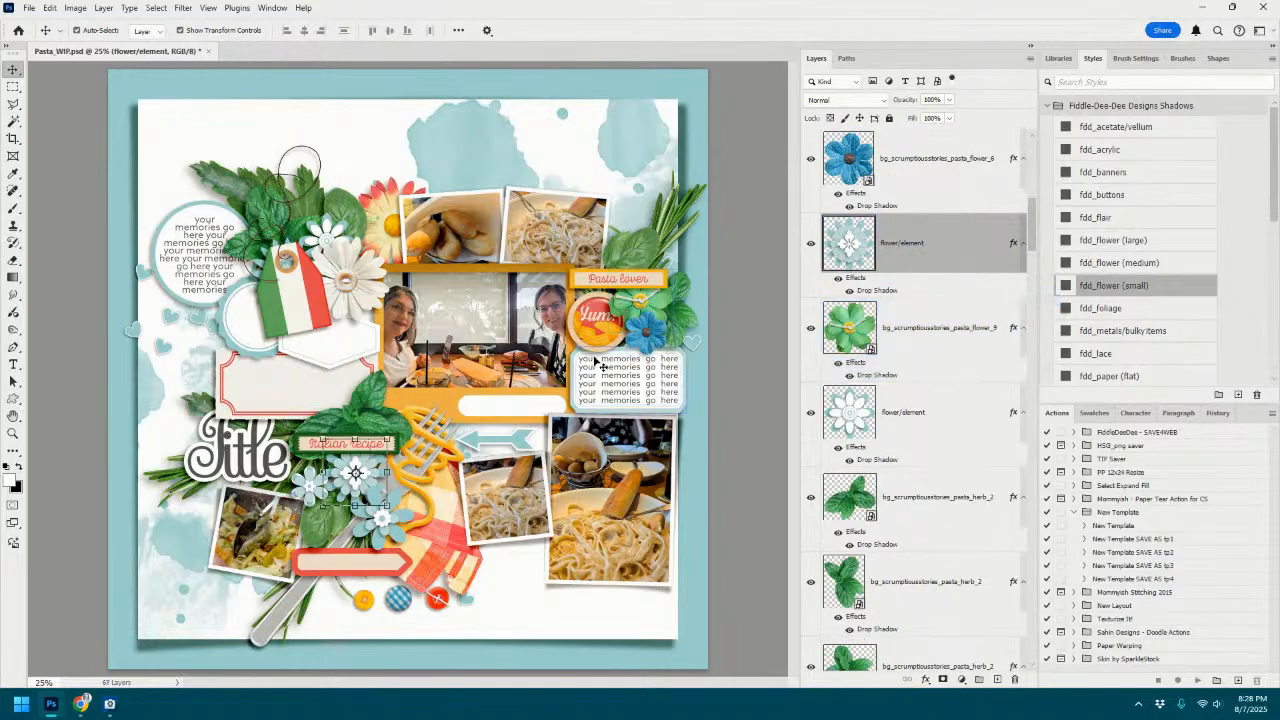
# Place bg_scrumptiousstories_pasta_flower_5 over the template flower above the white daisy, with the fdd_flower (medium) style, scaled to about 63%.
pyautogui.click(338, 238)
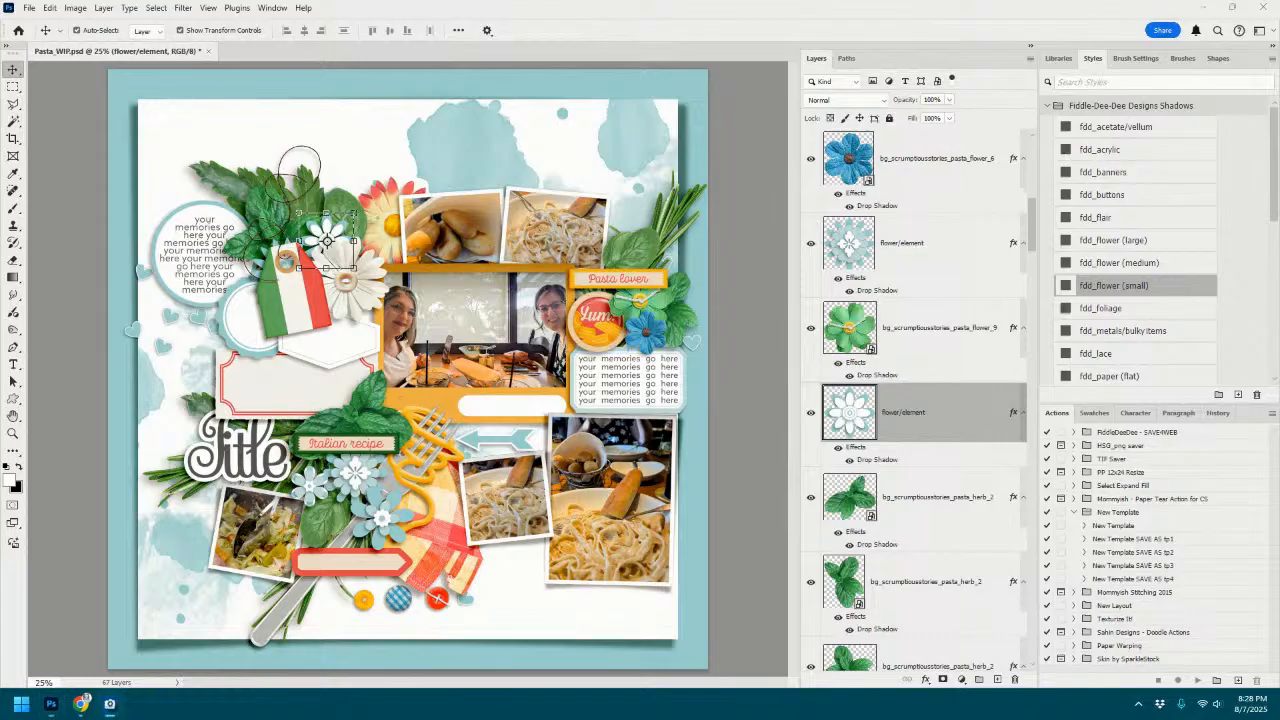
pyautogui.hotkey('ctrl', 'v')
pyautogui.moveTo(420, 330); pyautogui.dragTo(360, 220)
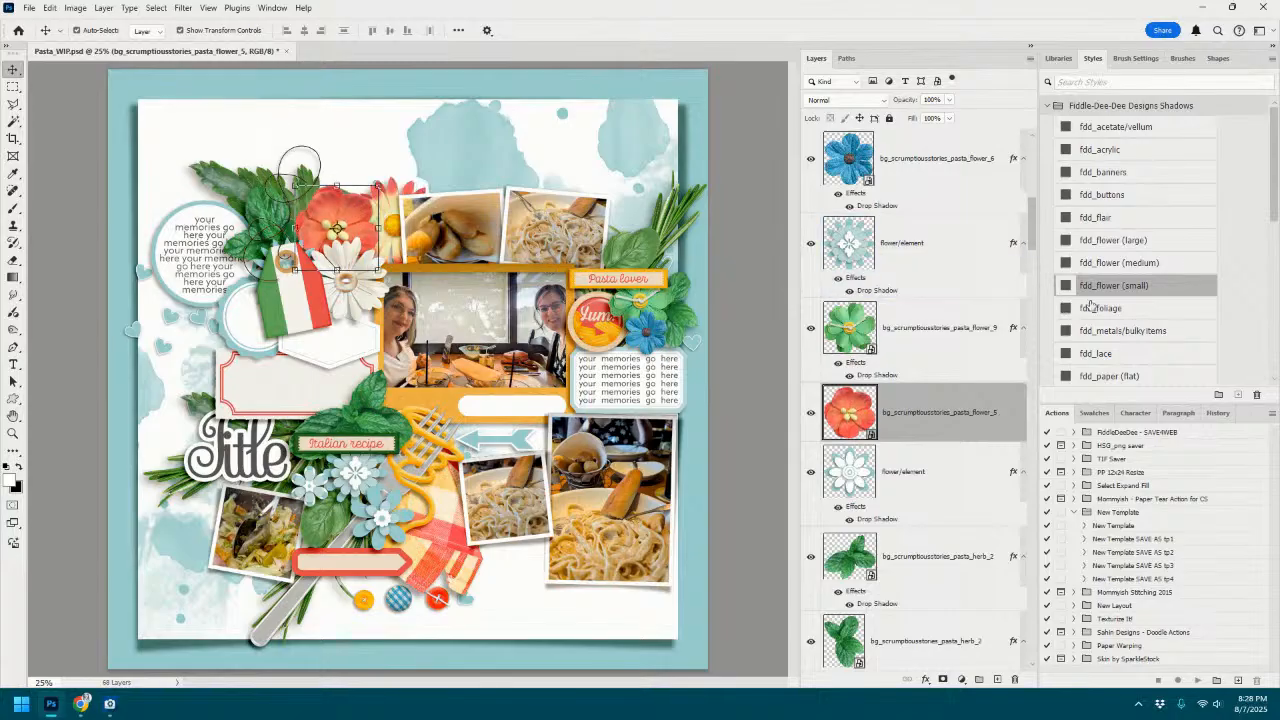
pyautogui.click(1127, 268)
pyautogui.moveTo(378, 187); pyautogui.dragTo(343, 228)
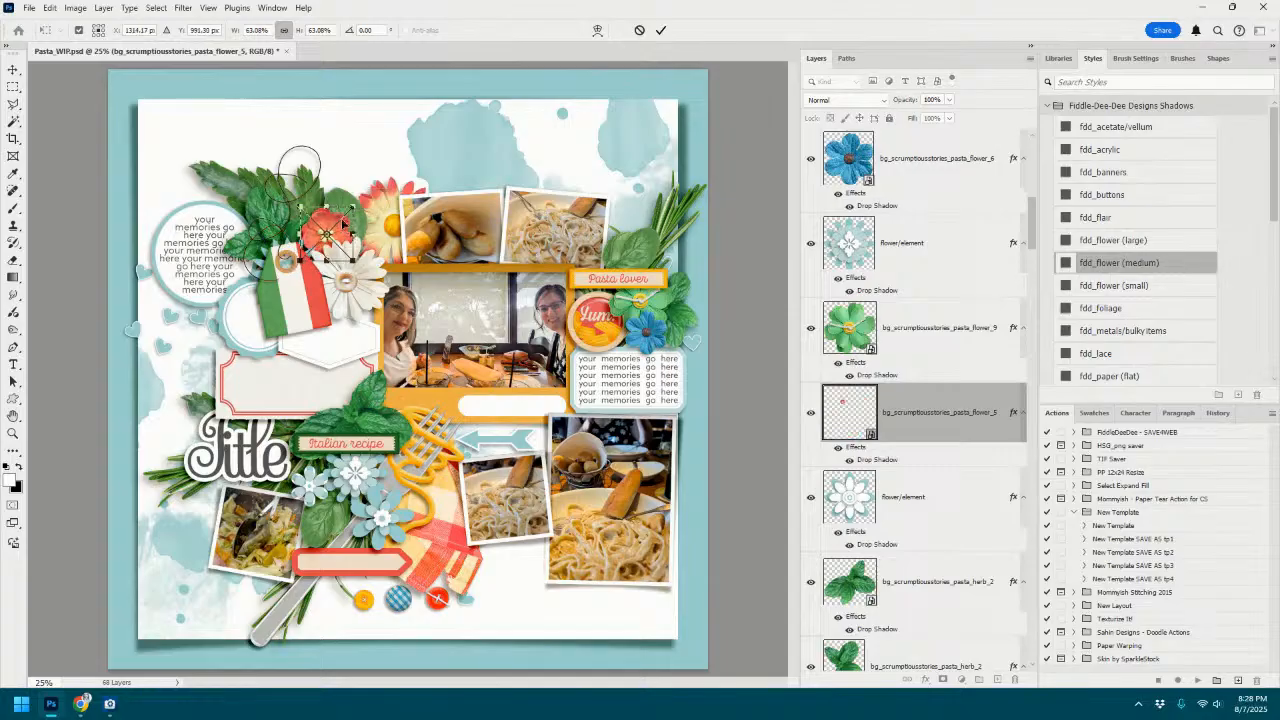
pyautogui.click(660, 33)
# Delete the template's flower/element layer beneath the red flower.
pyautogui.click(962, 472)
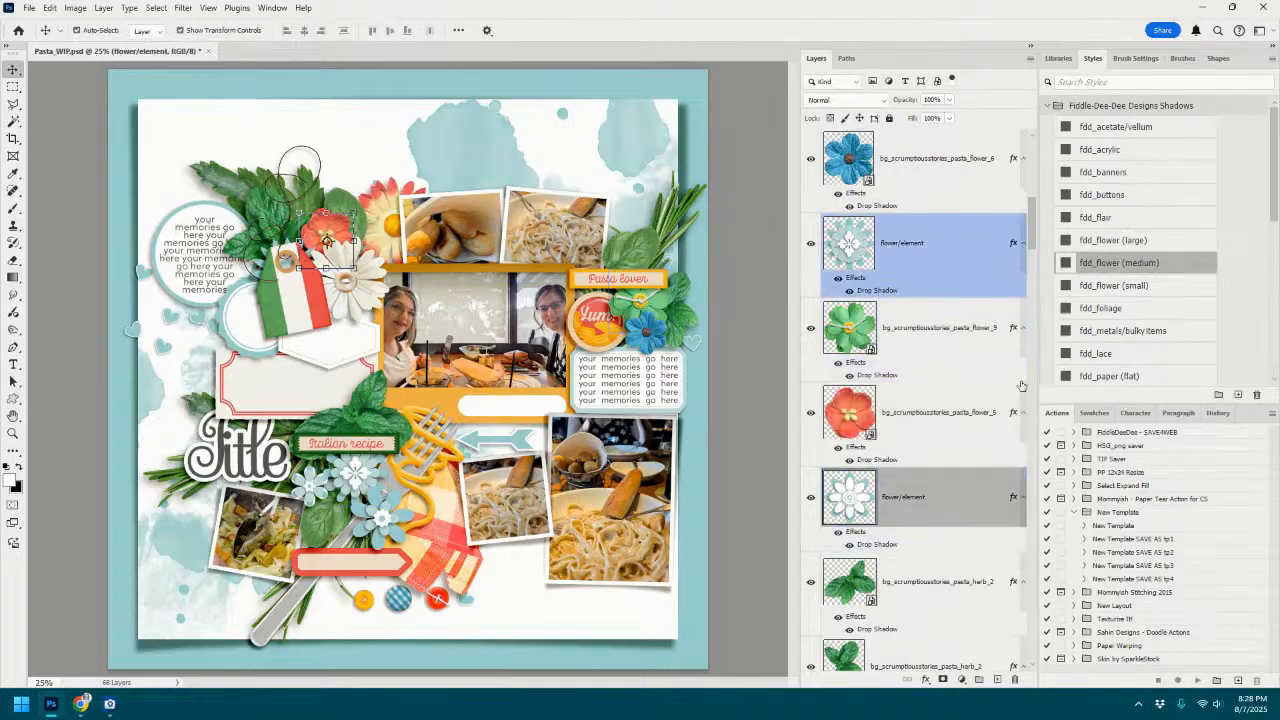
pyautogui.rightClick(960, 483)
pyautogui.click(995, 106)
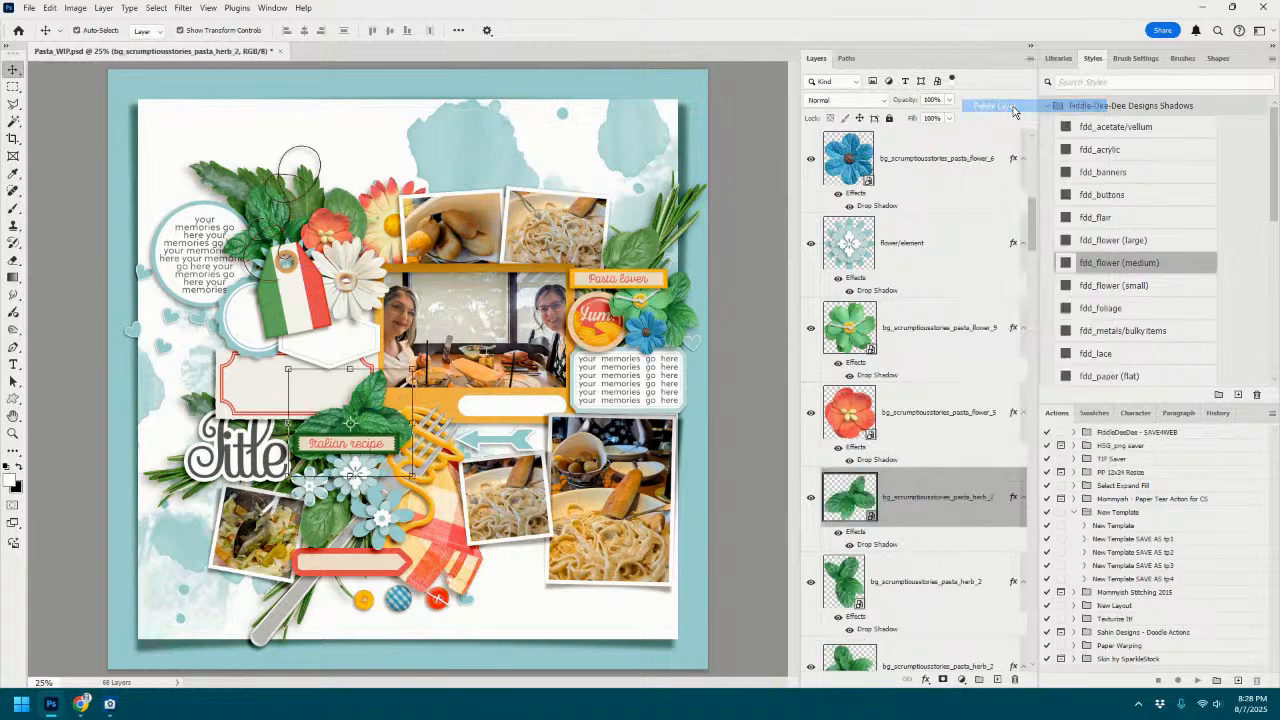
# Place bg_scrumptiousstories_pasta_flower_12 over the small template flower beside the title, with the fdd_flower (small) style, scaled down to match it.
pyautogui.click(271, 260)
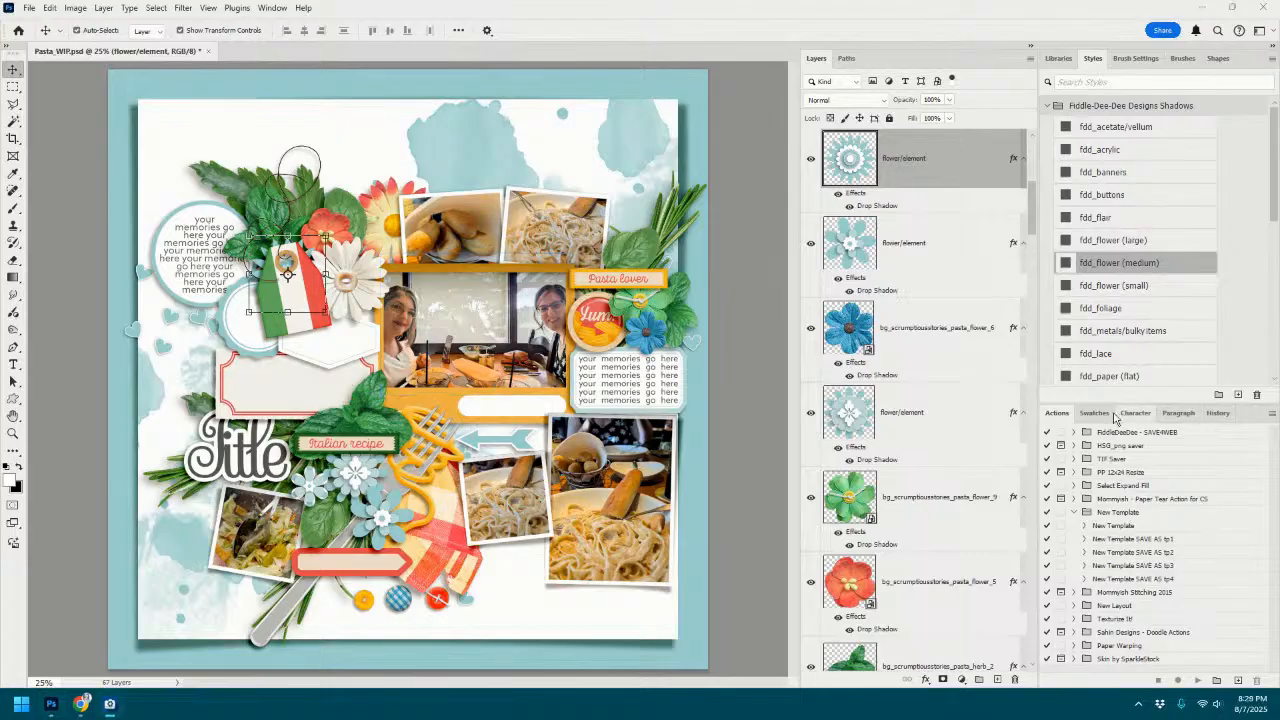
pyautogui.click(387, 519)
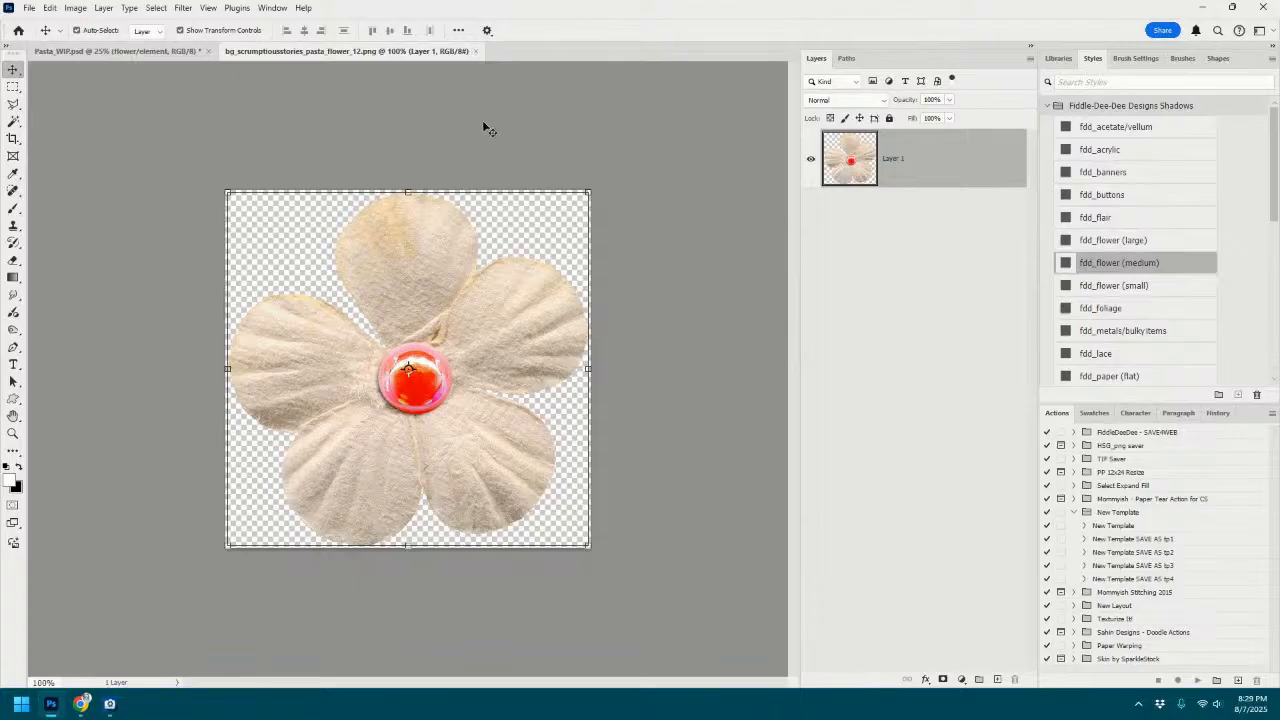
pyautogui.click(476, 51)
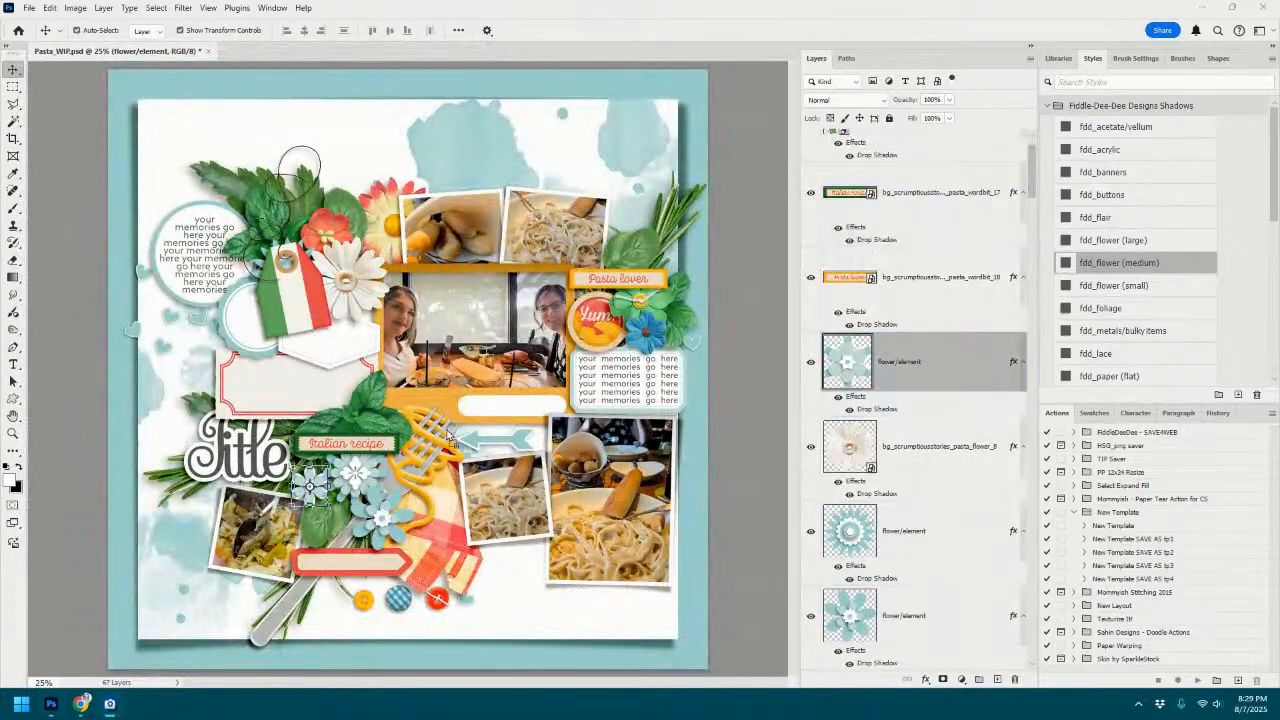
pyautogui.hotkey('ctrl', 'v')
pyautogui.moveTo(430, 378); pyautogui.dragTo(342, 478)
pyautogui.click(1095, 262)
pyautogui.click(1127, 286)
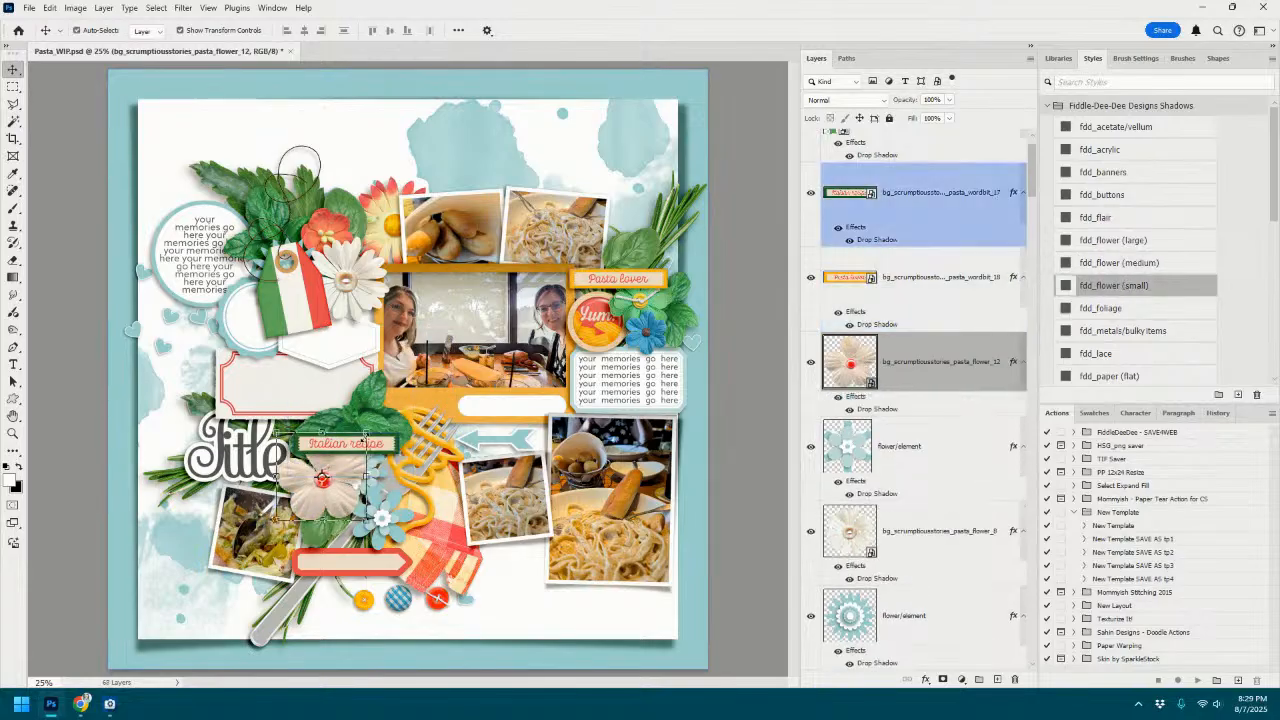
pyautogui.hotkey('ctrl', 't')
pyautogui.moveTo(378, 428); pyautogui.dragTo(319, 482)
pyautogui.click(660, 30)
# Delete the template's flower/element layer beneath the small beige flower.
pyautogui.click(922, 460)
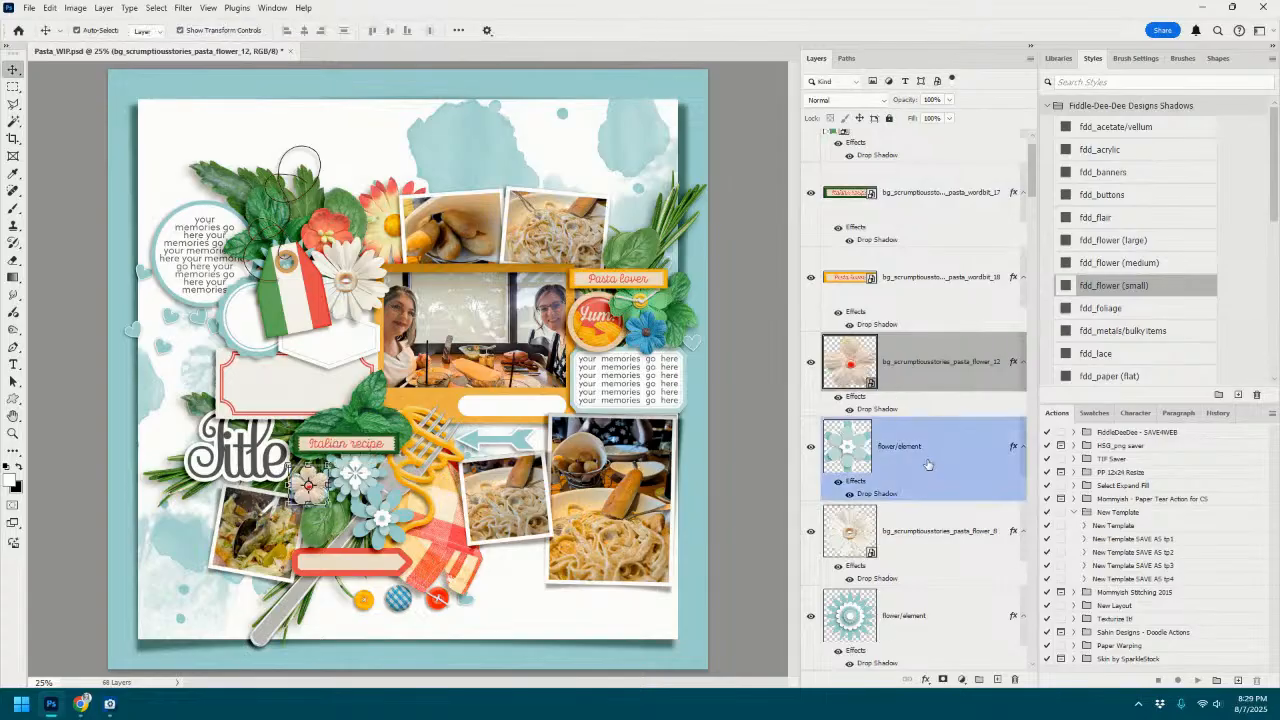
pyautogui.rightClick(928, 464)
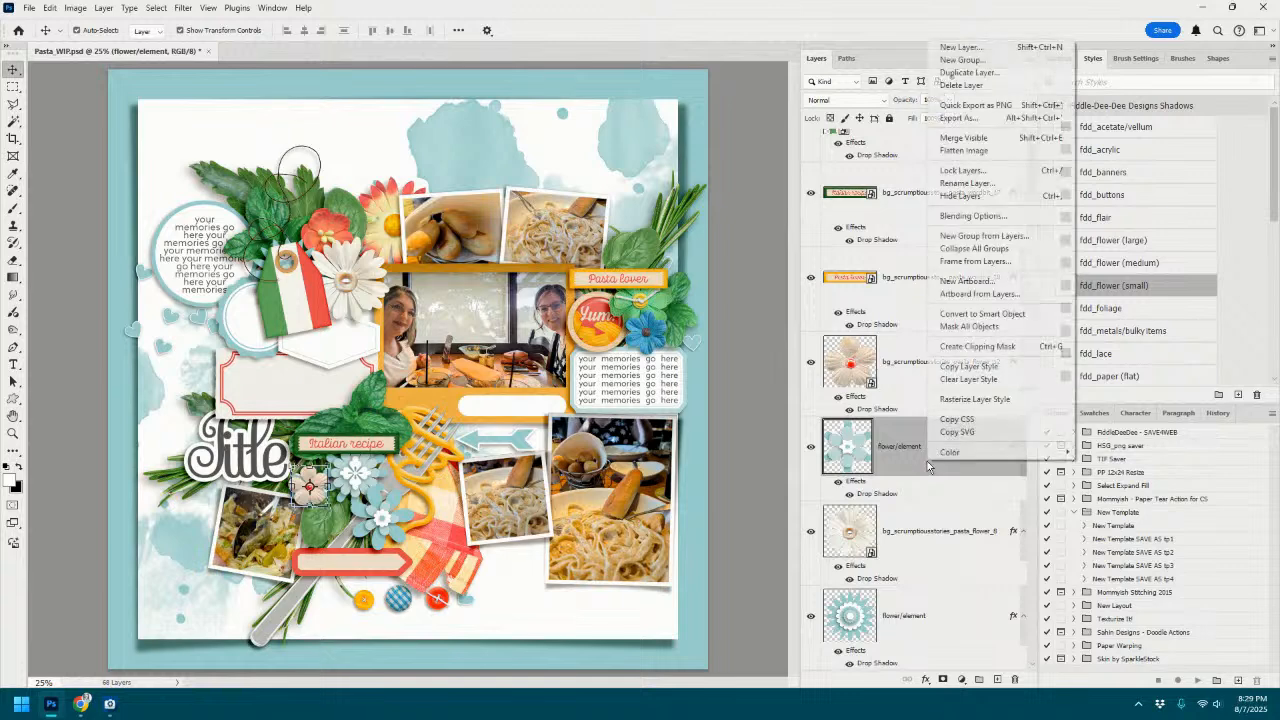
pyautogui.click(960, 85)
# Place bg_scrumptiousstories_pasta_flower over the template flower under the Italian recipe label, with the fdd_flower (large) style, scaled to about 59.9%.
pyautogui.click(378, 474)
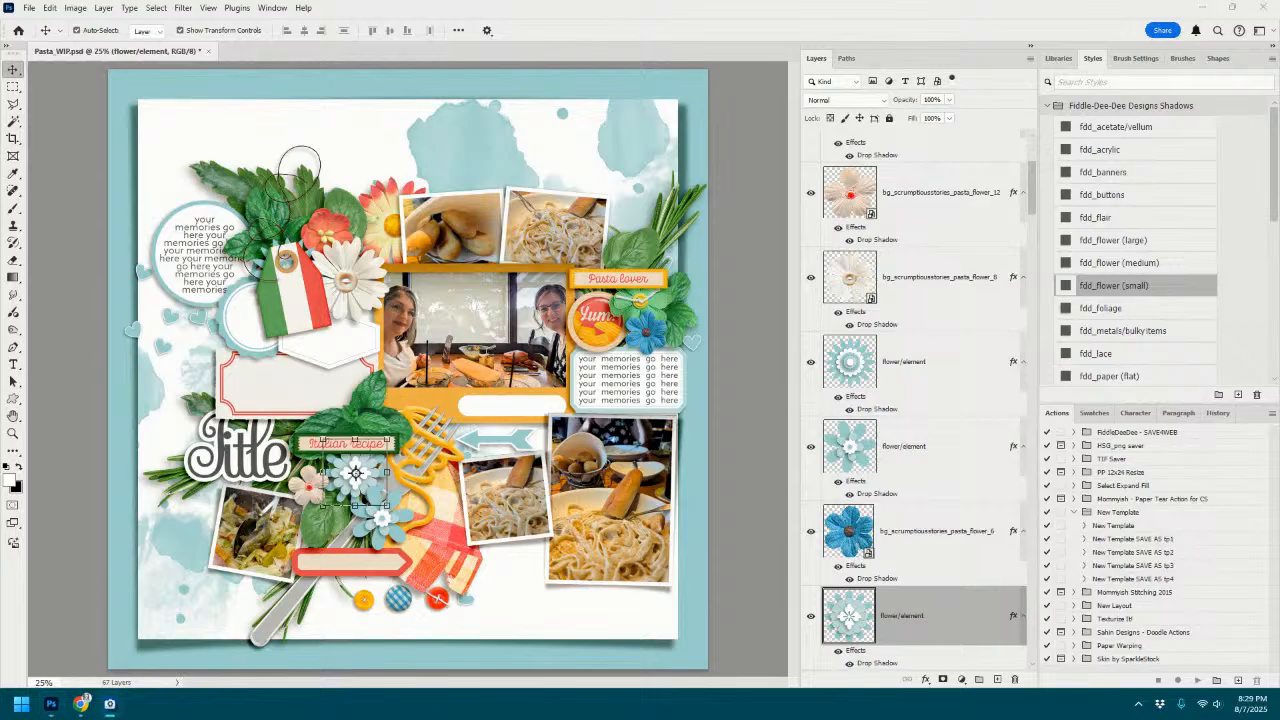
pyautogui.hotkey('ctrl', 'v')
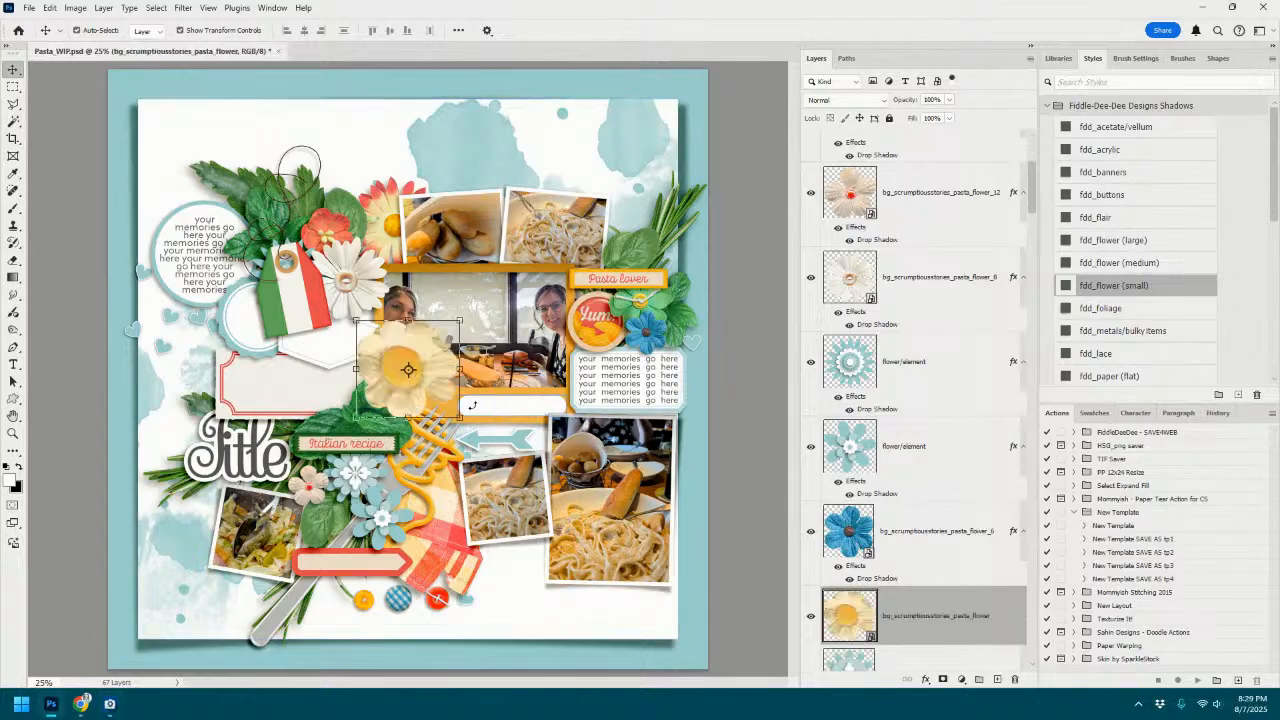
pyautogui.click(1130, 241)
pyautogui.moveTo(439, 369); pyautogui.dragTo(377, 465)
pyautogui.hotkey('ctrl', 't')
pyautogui.moveTo(425, 413); pyautogui.dragTo(375, 465)
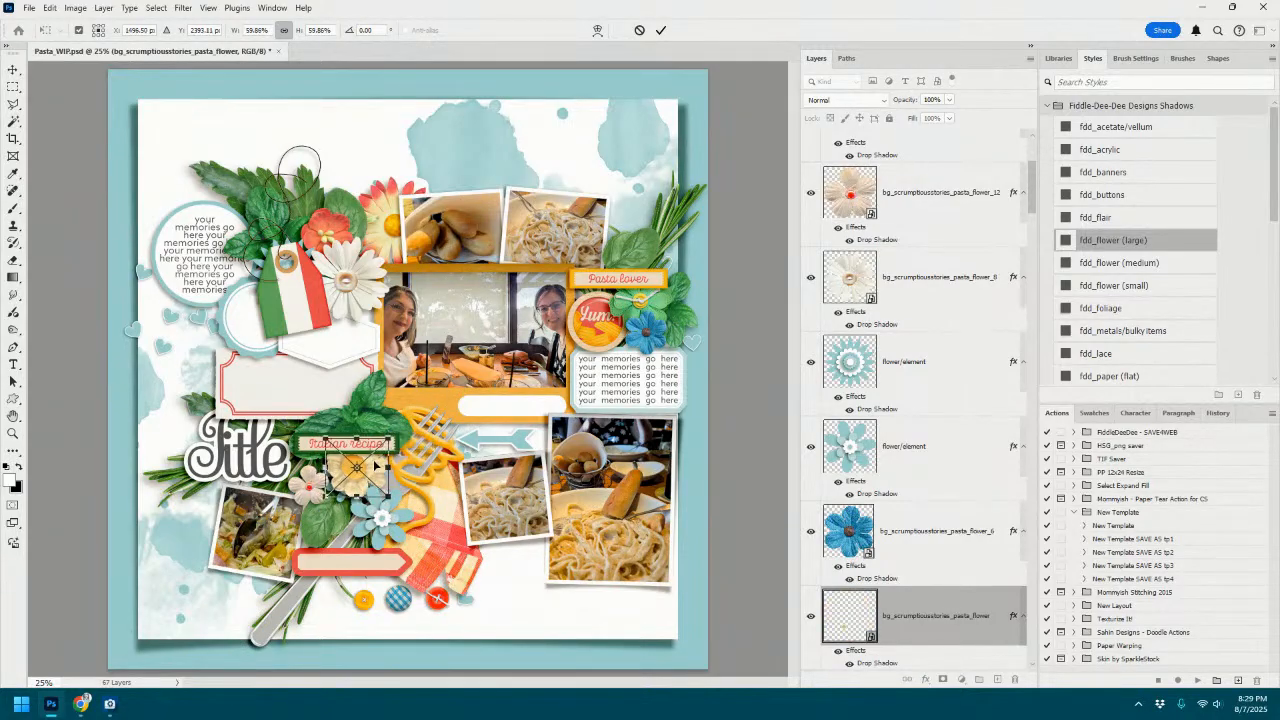
pyautogui.click(660, 31)
# Delete the template's flower/element layer beneath the pale yellow flower.
pyautogui.scroll(-3, 923, 461)
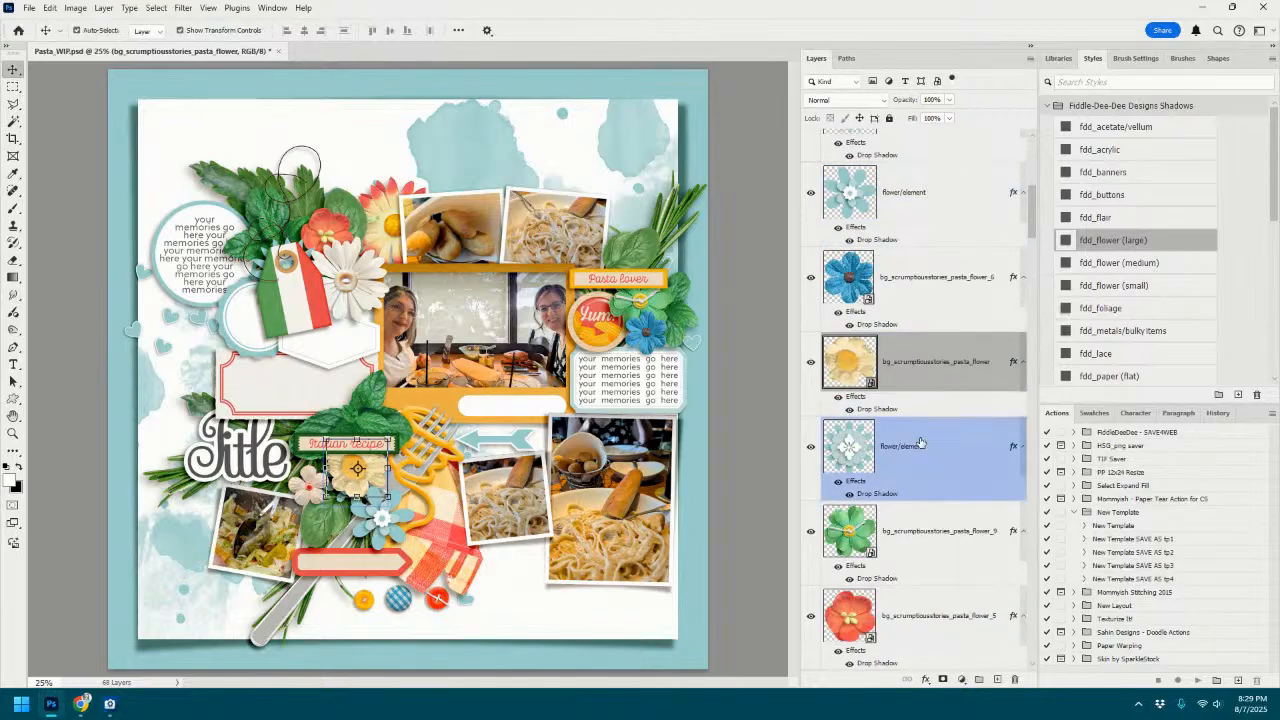
pyautogui.click(920, 443)
pyautogui.rightClick(934, 430)
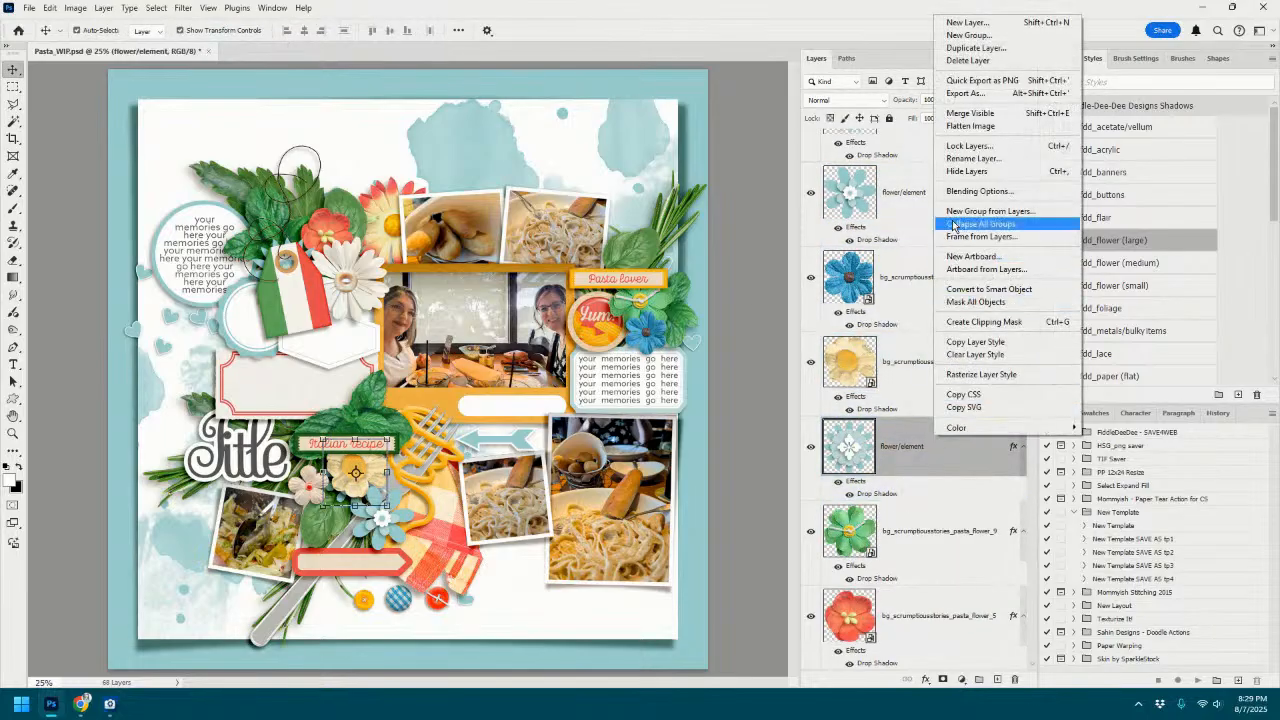
pyautogui.click(968, 60)
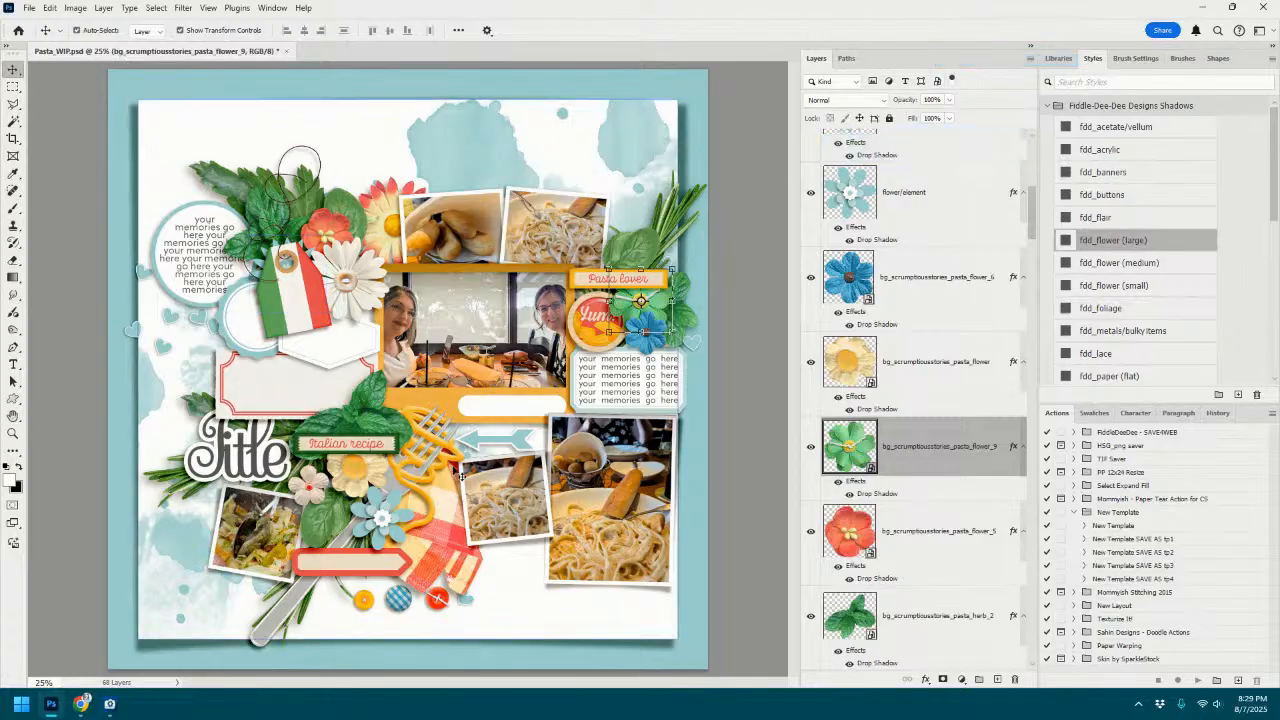
# Place bg_scrumptiousstories_pasta_date tag_4 over the template arrow, layered directly above arrow/element, with the fdd_flower (medium) style.
pyautogui.click(930, 192)
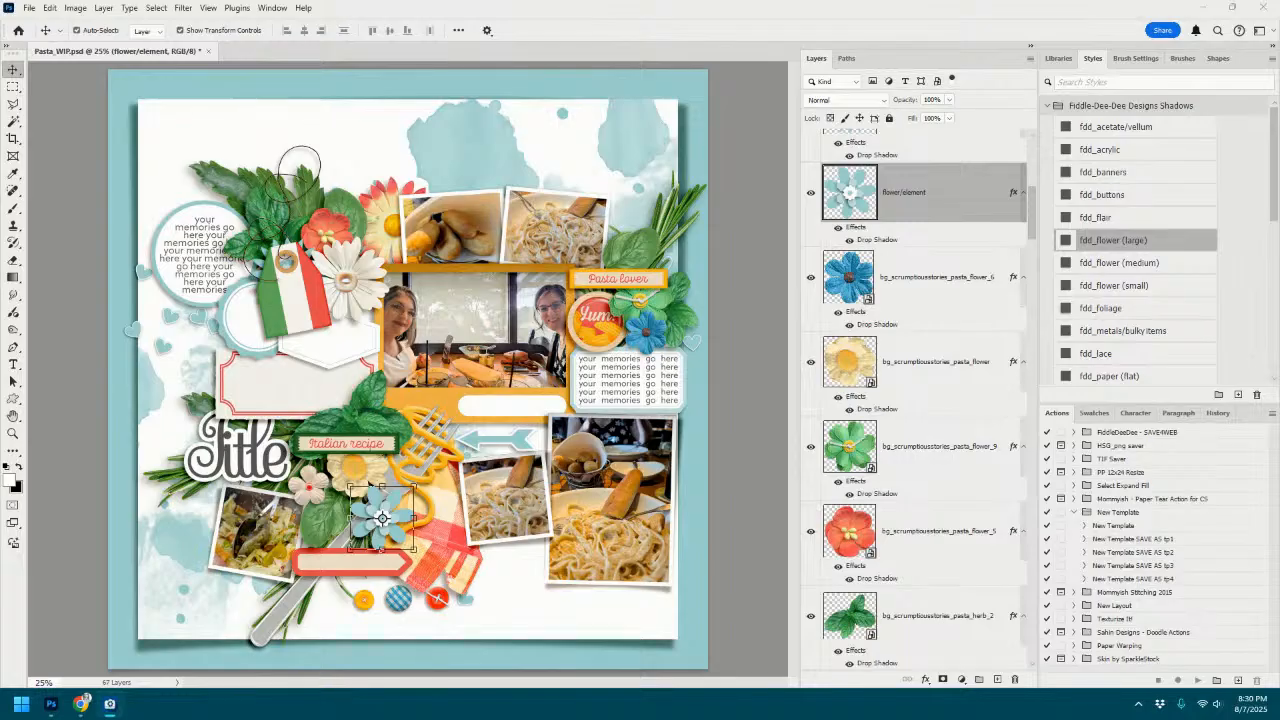
pyautogui.moveTo(1170, 446); pyautogui.dragTo(519, 470)
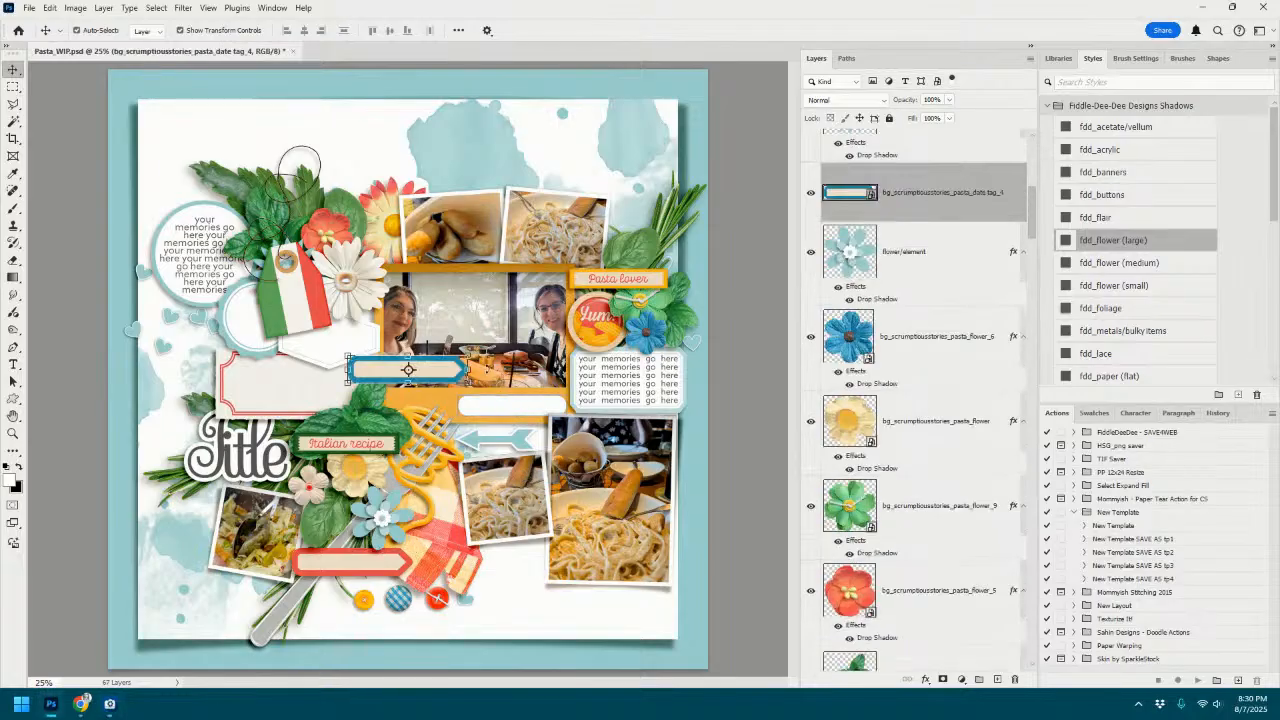
pyautogui.moveTo(447, 371); pyautogui.dragTo(535, 441)
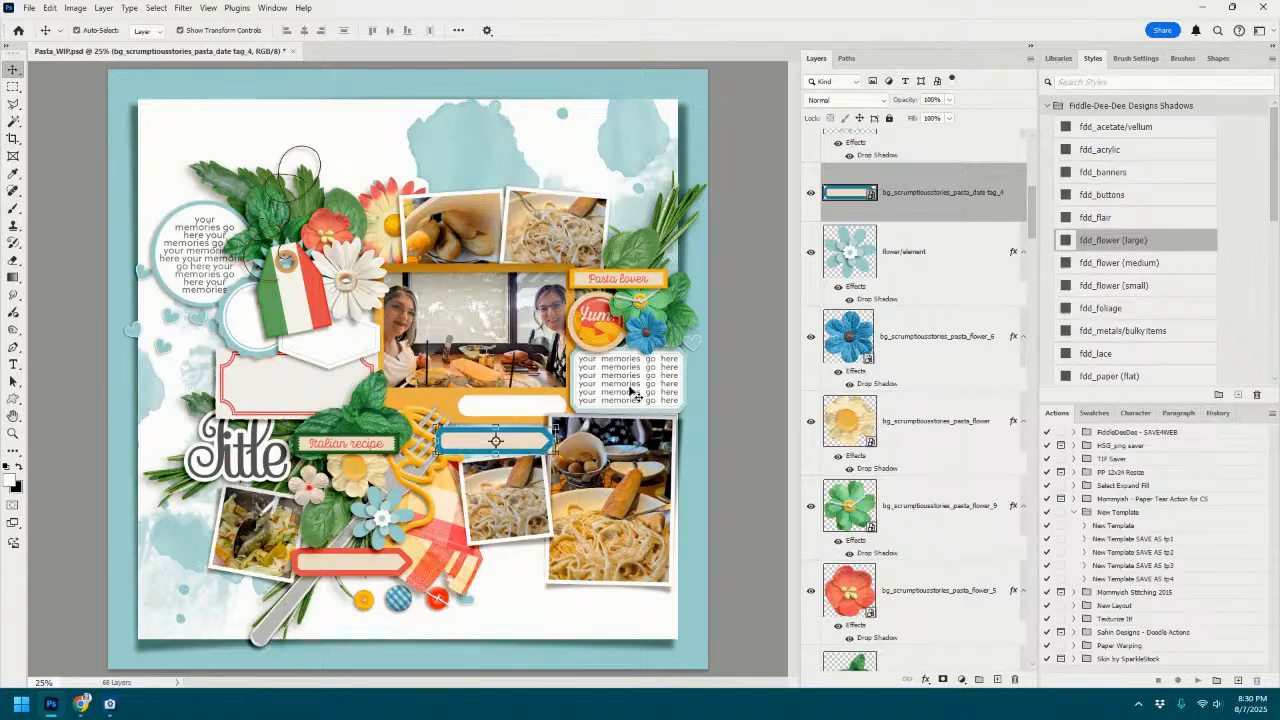
pyautogui.moveTo(966, 192); pyautogui.dragTo(928, 424)
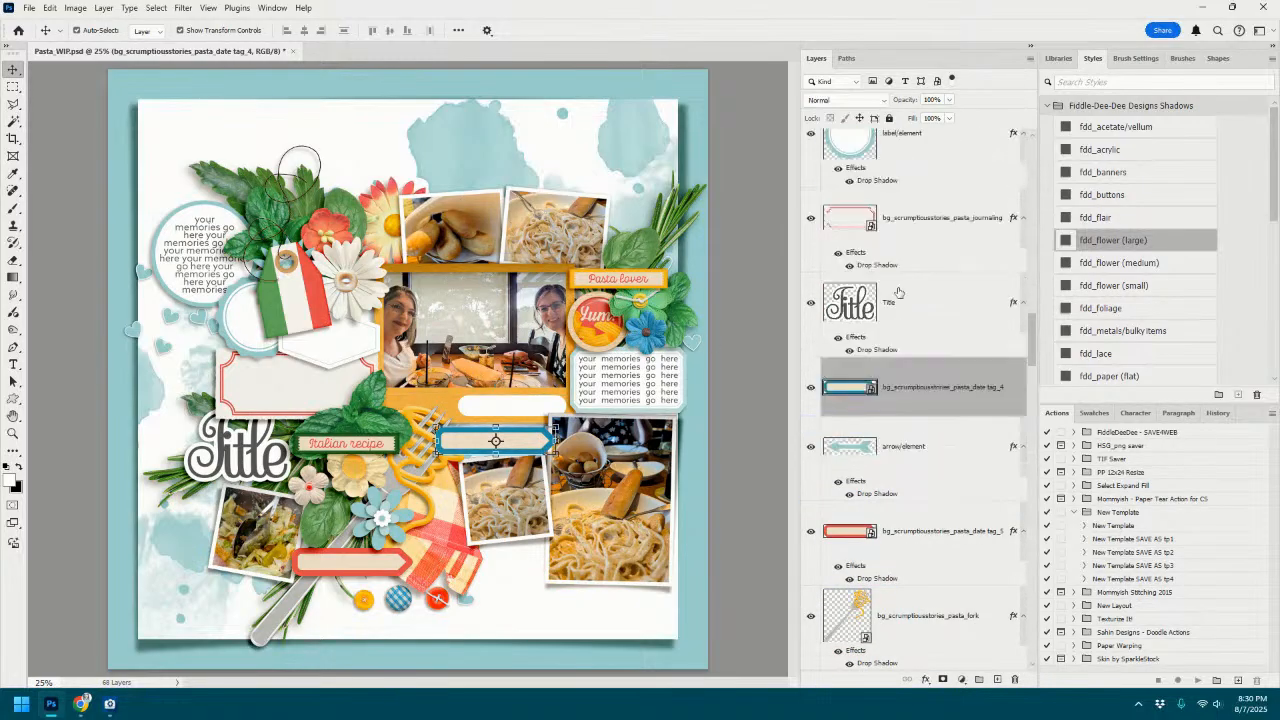
pyautogui.click(1143, 265)
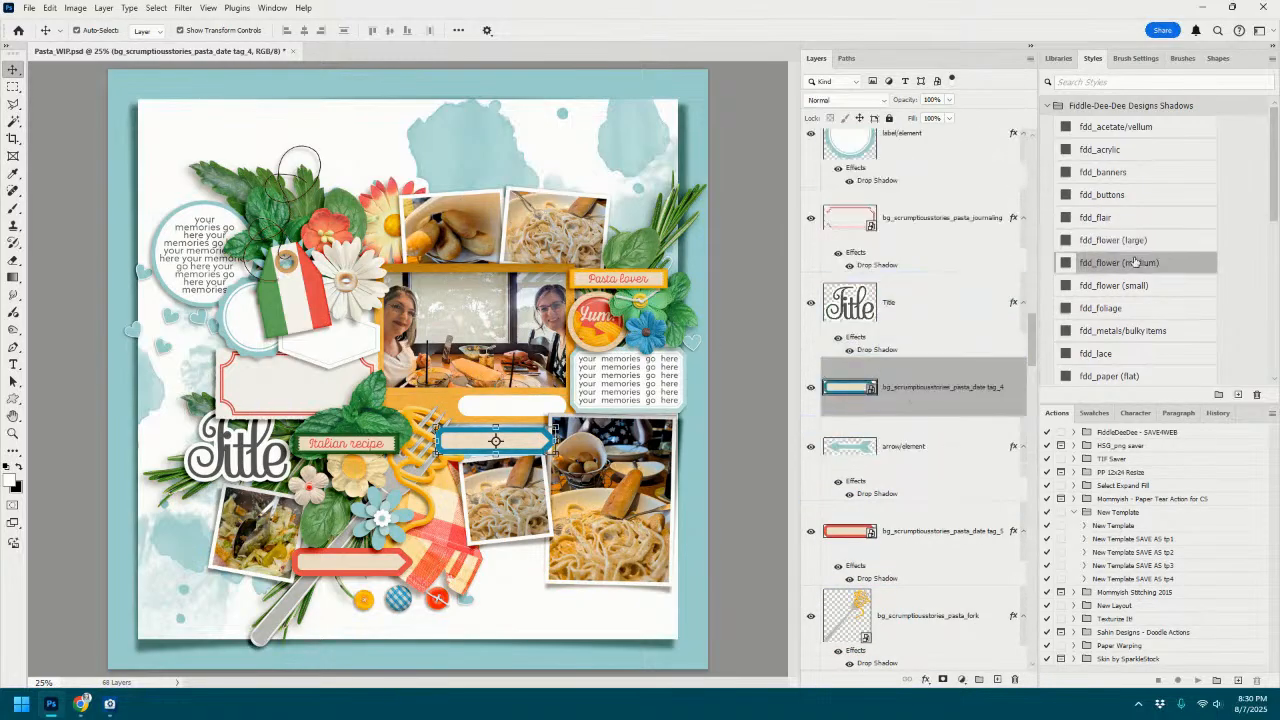
# Flip the blue date tag horizontally and shift it slightly left and up over the arrow.
pyautogui.click(47, 10)
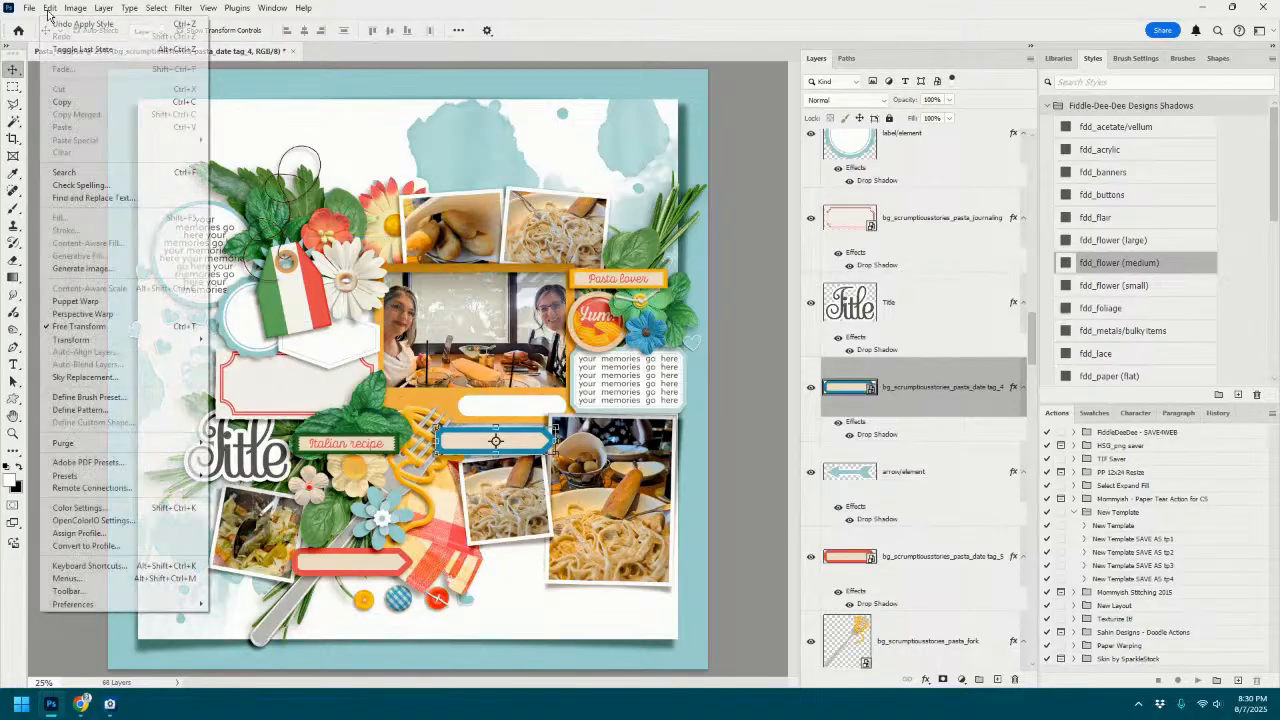
pyautogui.moveTo(100, 340)
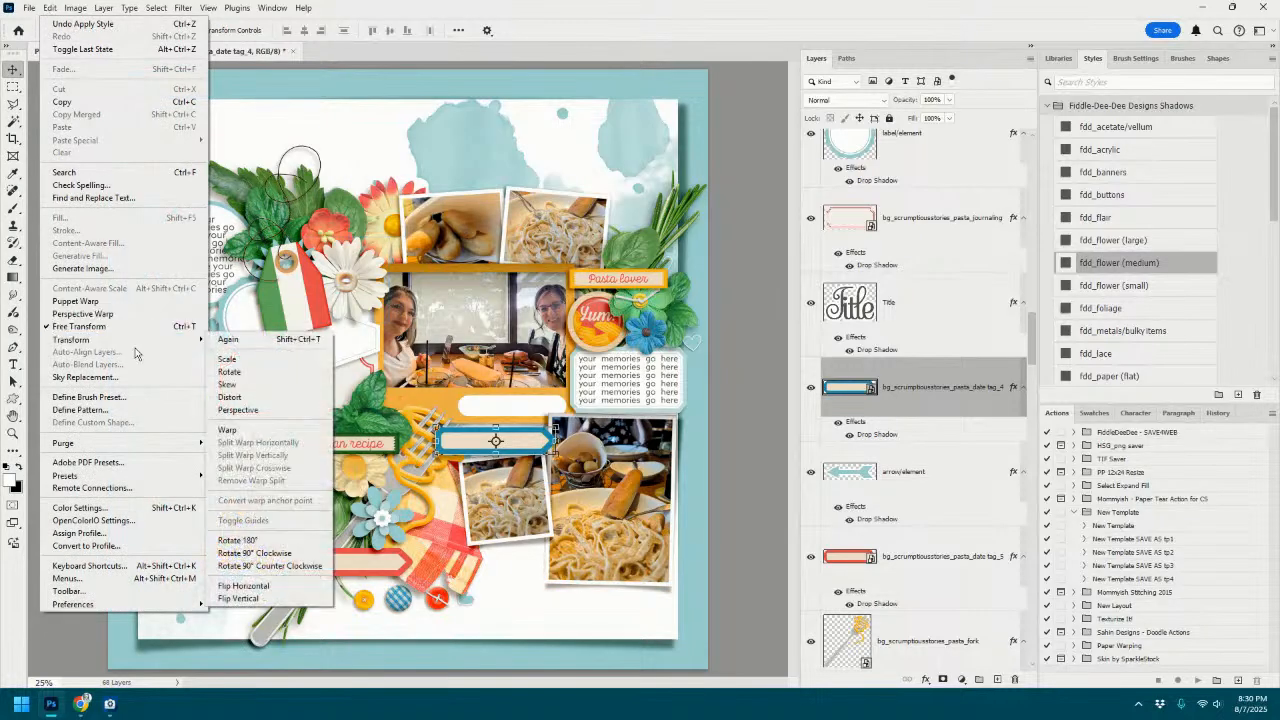
pyautogui.click(267, 586)
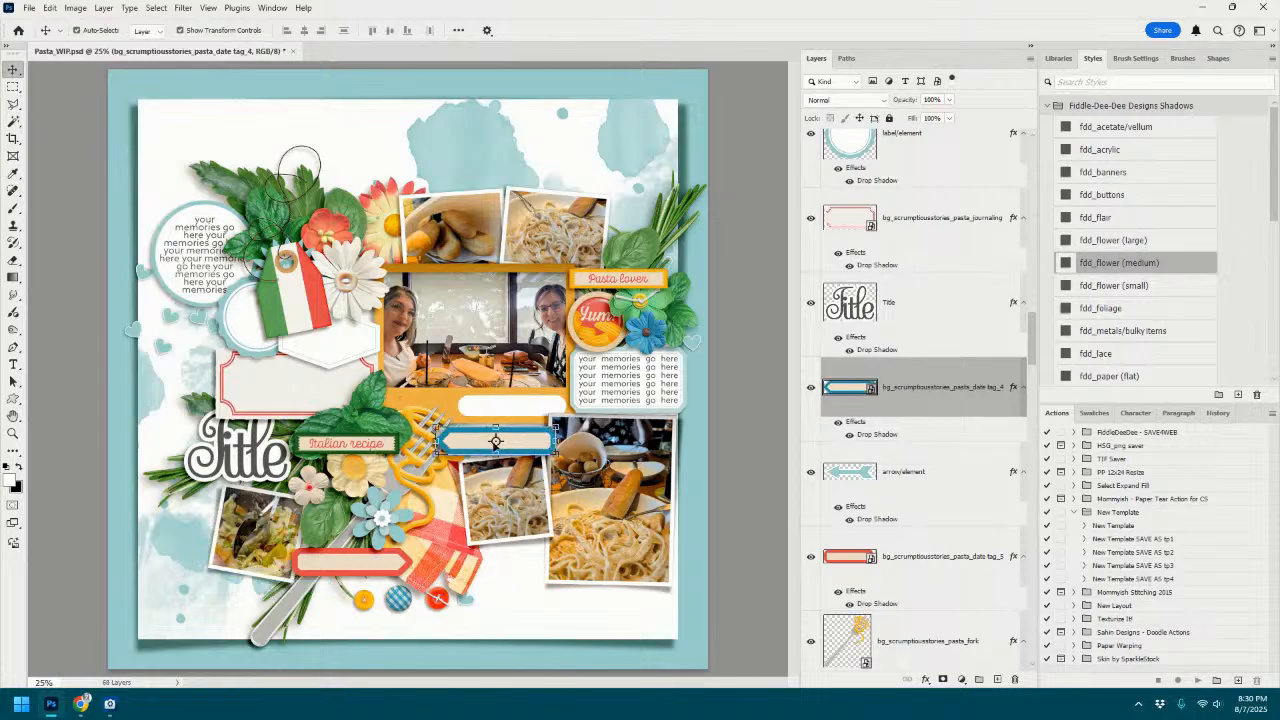
pyautogui.hotkey('ctrl', 't')
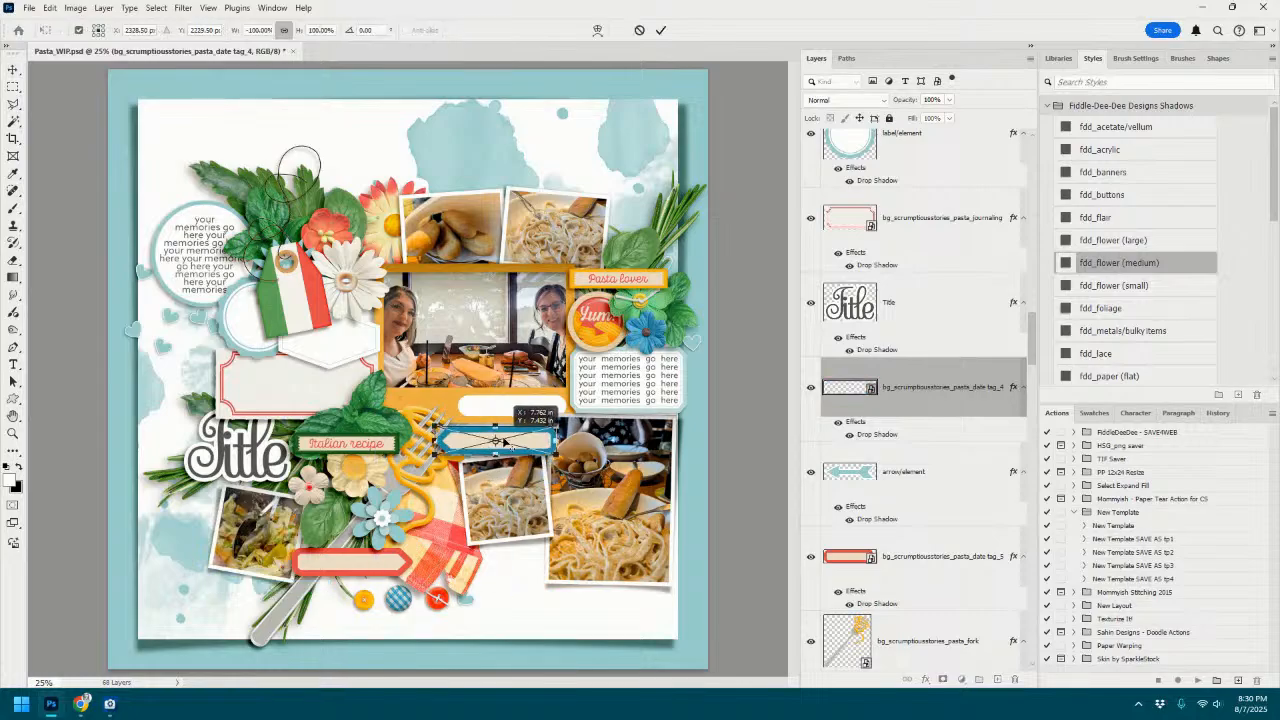
pyautogui.moveTo(541, 444)
pyautogui.mouseDown()
pyautogui.moveTo(556, 432)
pyautogui.moveTo(535, 436)
pyautogui.mouseUp()
pyautogui.click(663, 32)
# Delete the template's arrow/element layer beneath the blue date tag.
pyautogui.click(940, 495)
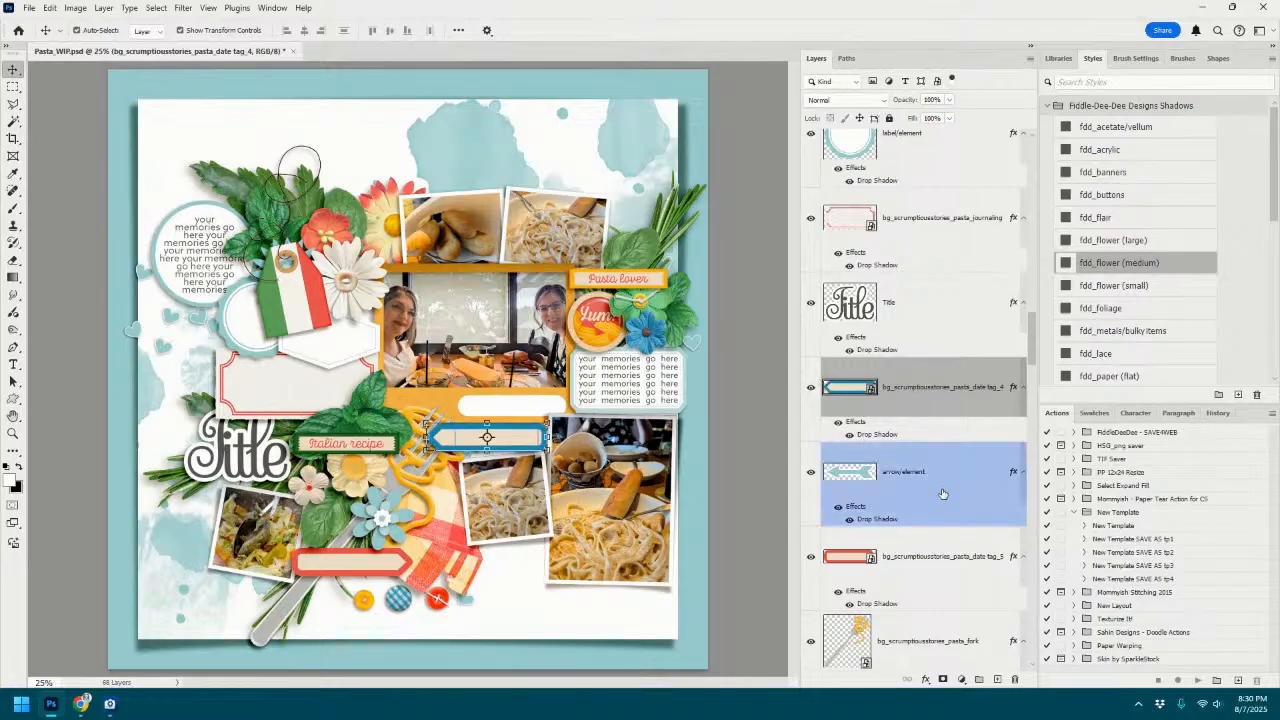
pyautogui.rightClick(936, 459)
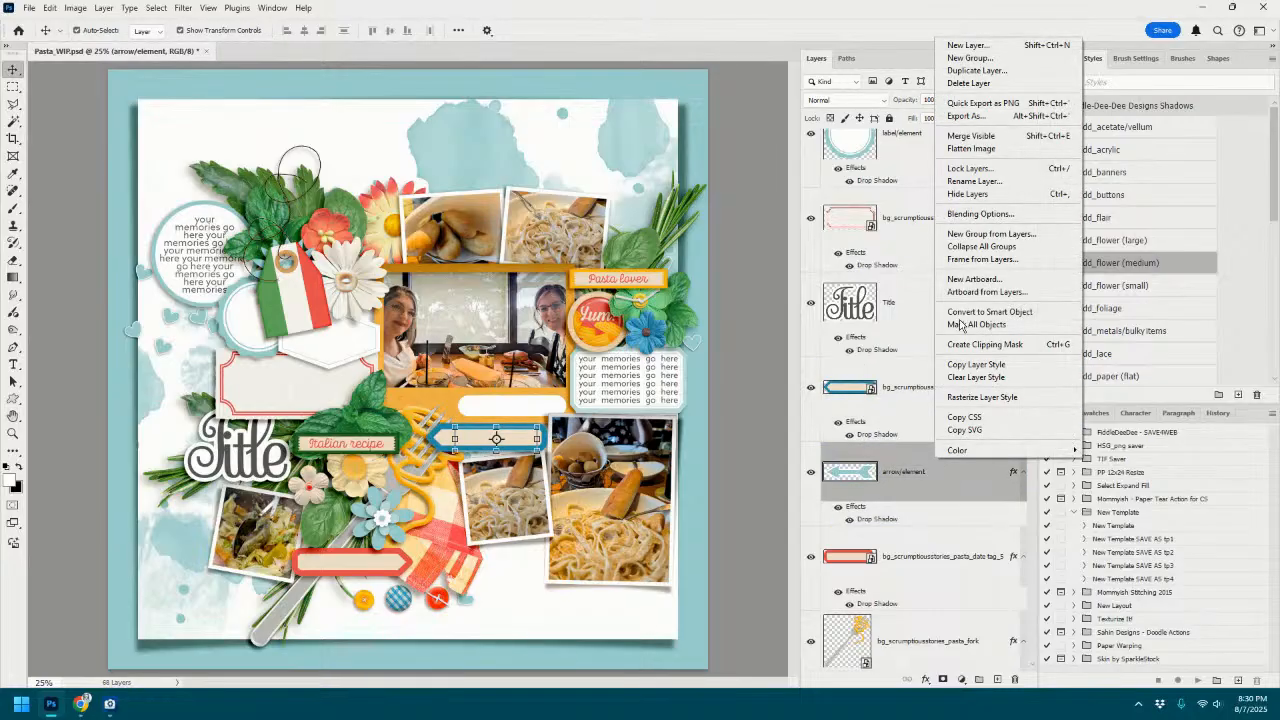
pyautogui.click(990, 83)
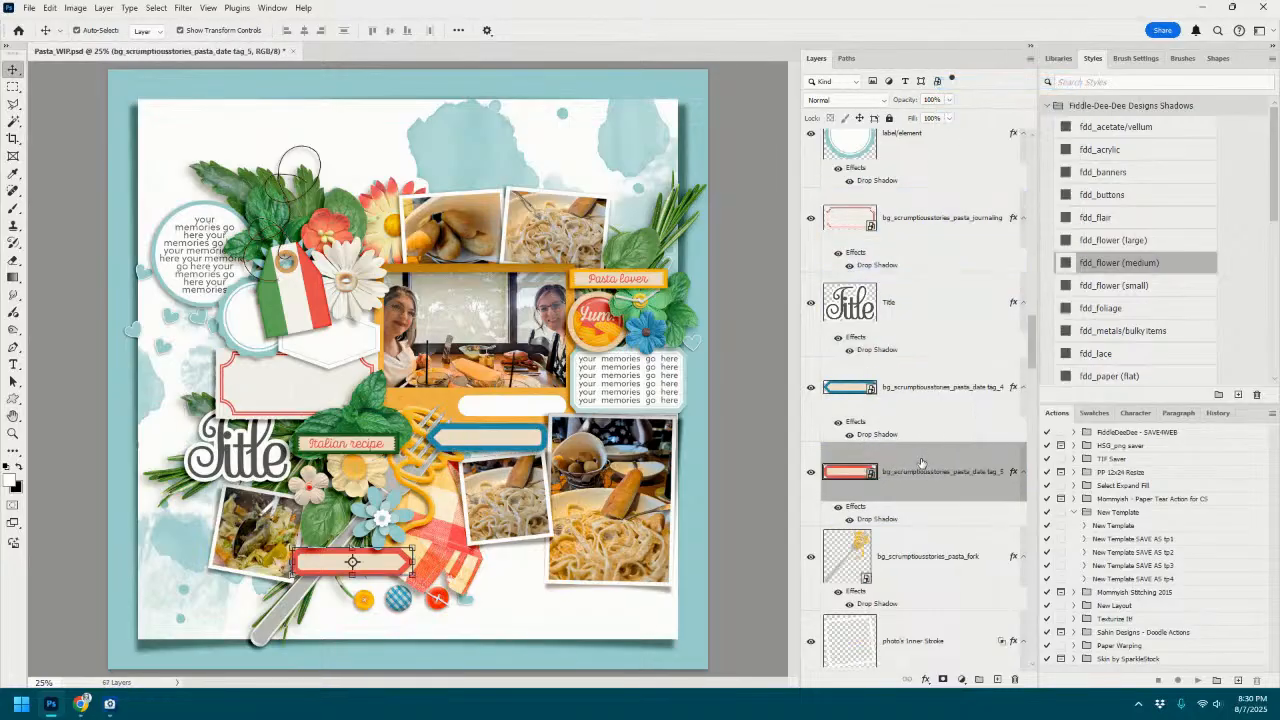
# Move the blue date tag's layer below frame's Drop Shadow and shift the tag right so its end tucks under the large pasta photo.
pyautogui.moveTo(930, 390); pyautogui.dragTo(928, 618)
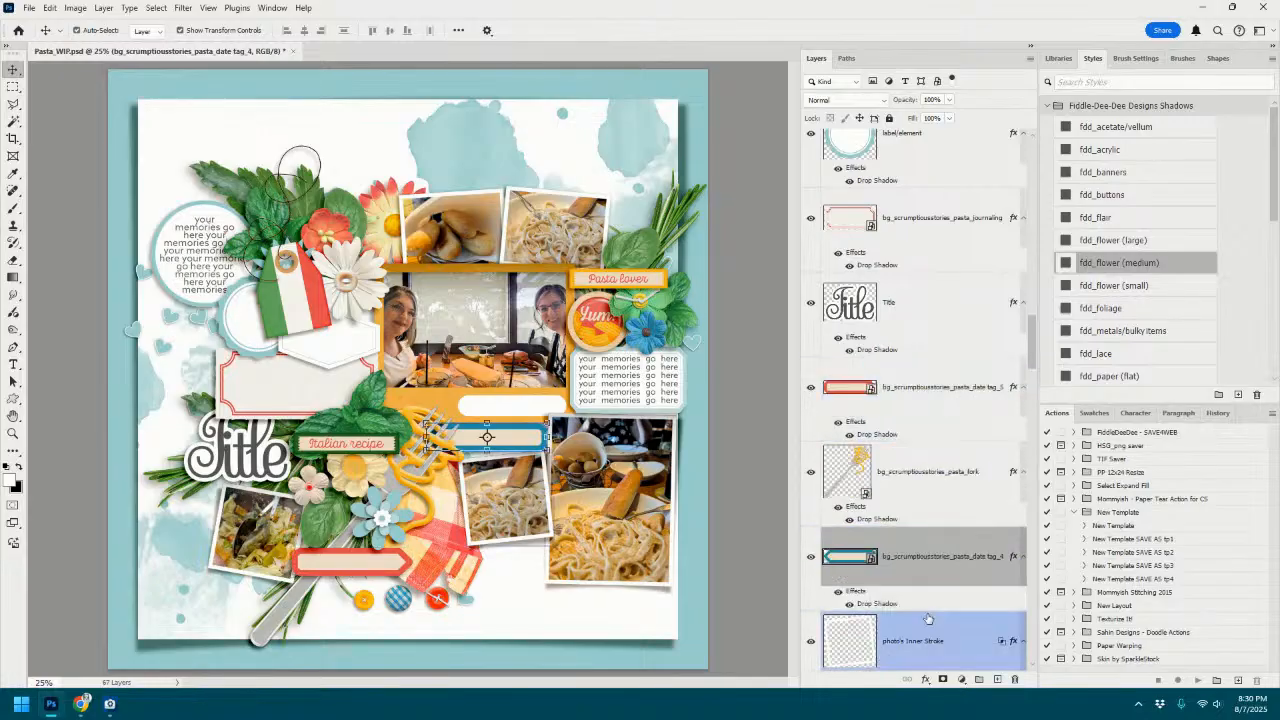
pyautogui.moveTo(513, 439); pyautogui.dragTo(536, 442)
pyautogui.moveTo(944, 561); pyautogui.dragTo(916, 380)
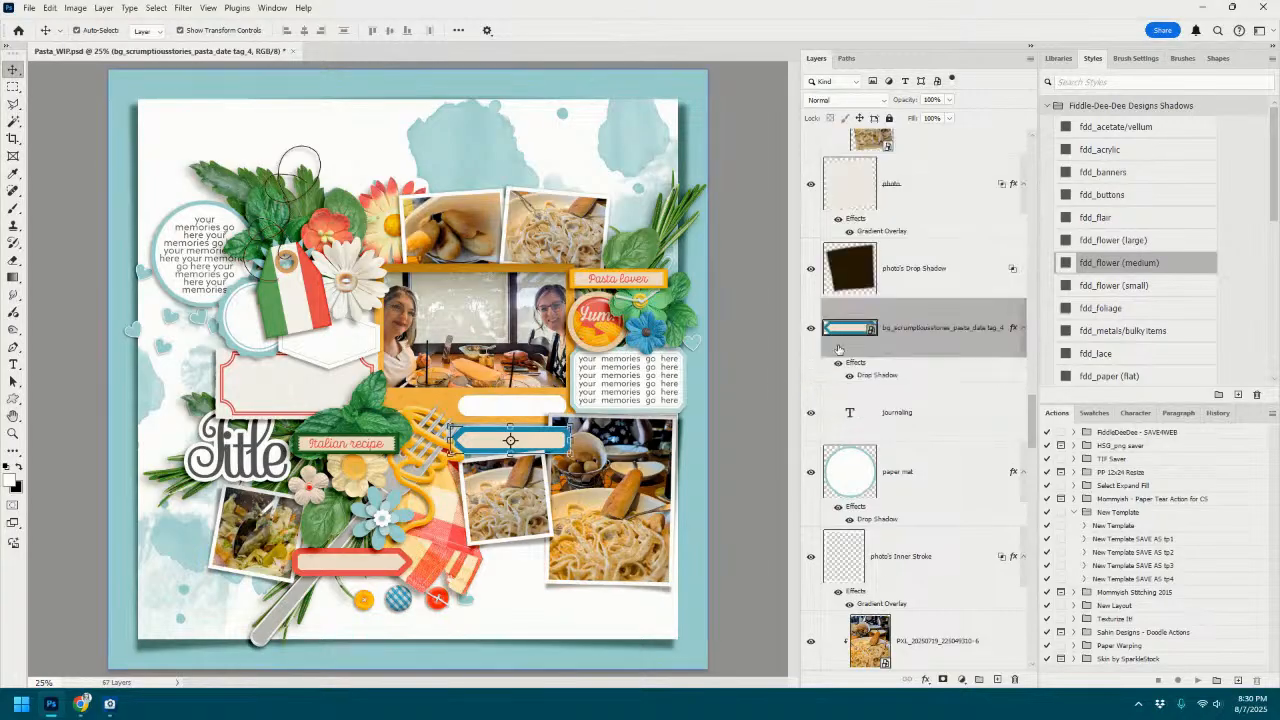
pyautogui.moveTo(906, 707); pyautogui.dragTo(893, 646)
pyautogui.moveTo(500, 445); pyautogui.dragTo(496, 447)
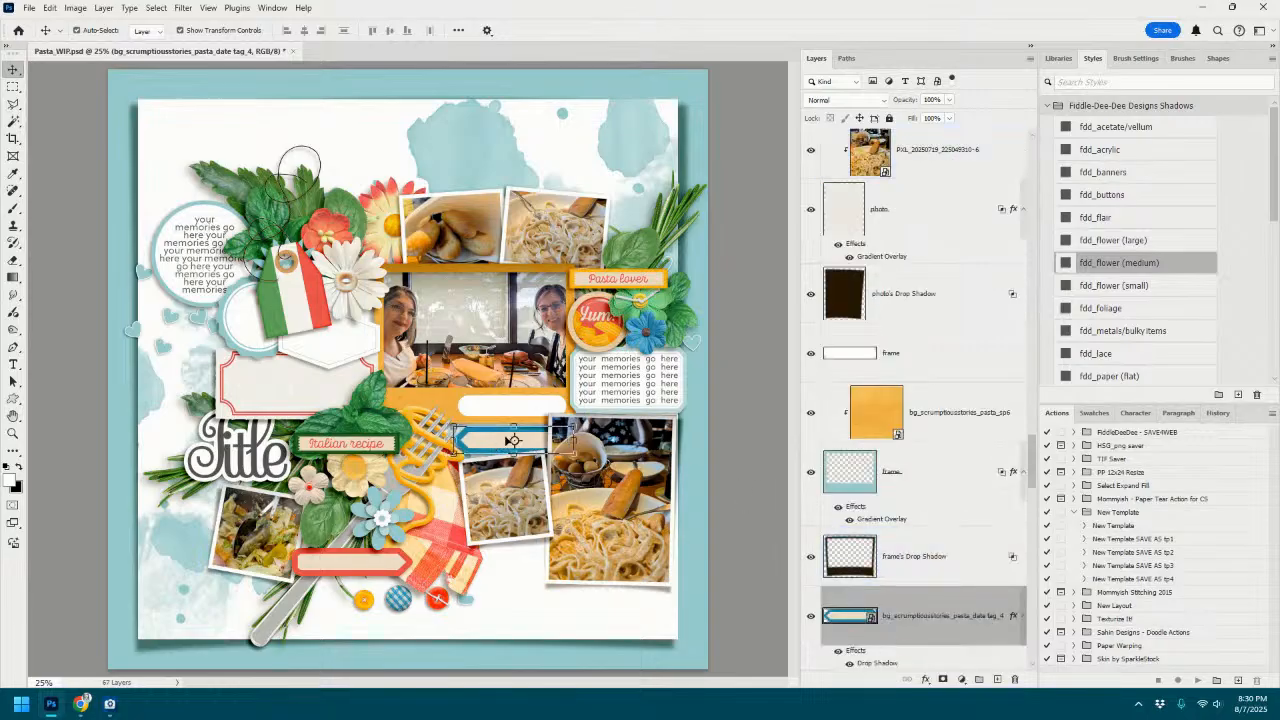
# Place bg_scrumptiousstories_pasta_flower_11 over the light blue template flower with the fdd_flower (medium) style, scaled to about 57%.
pyautogui.click(402, 490)
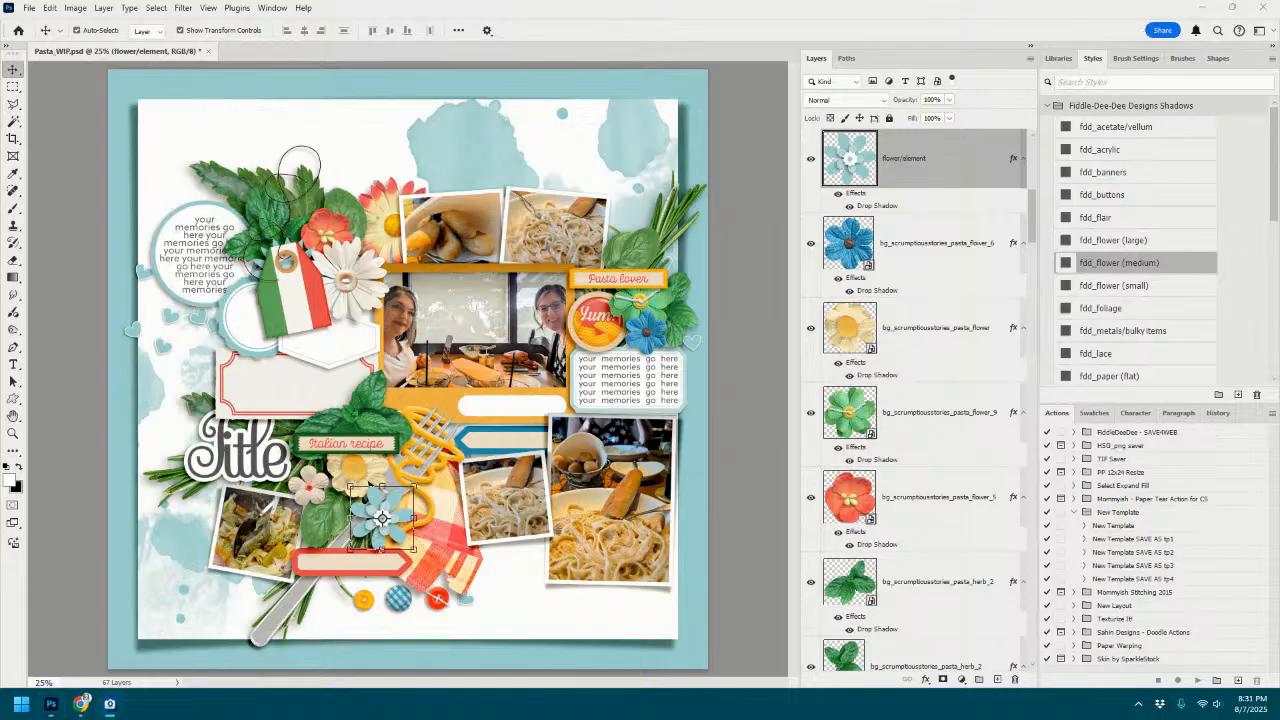
pyautogui.hotkey('ctrl', 'v')
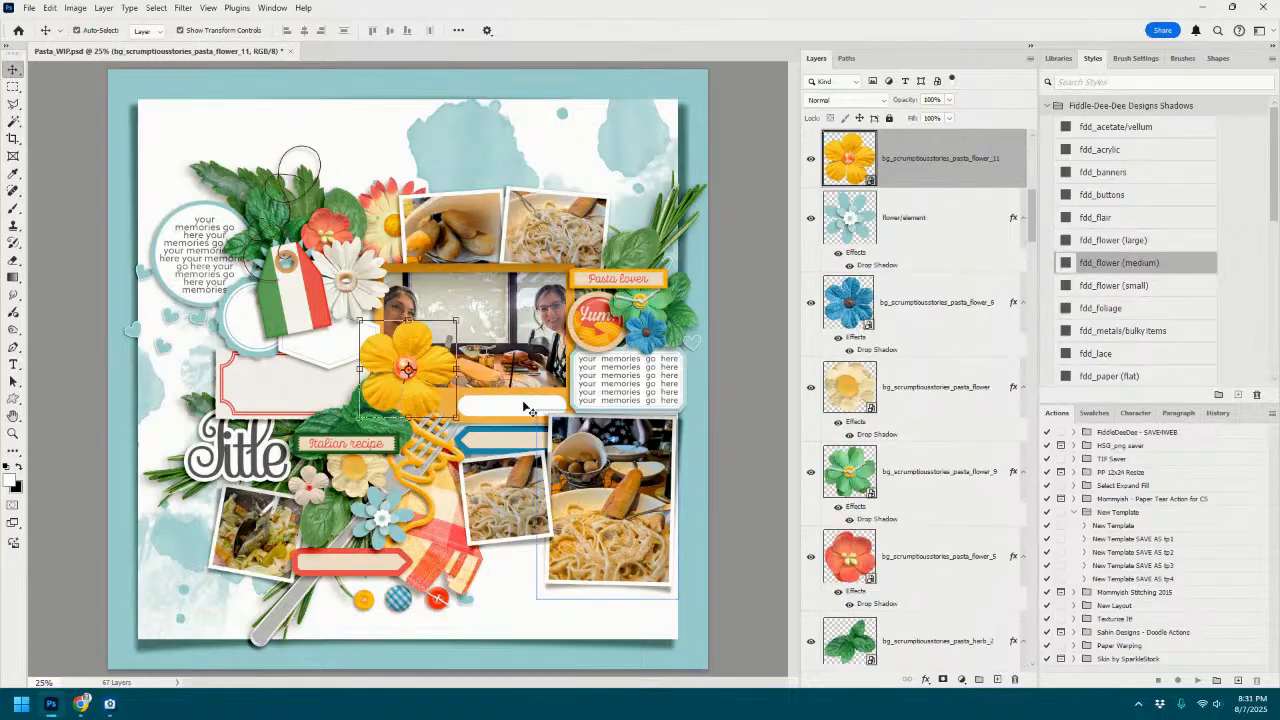
pyautogui.moveTo(446, 384); pyautogui.dragTo(424, 519)
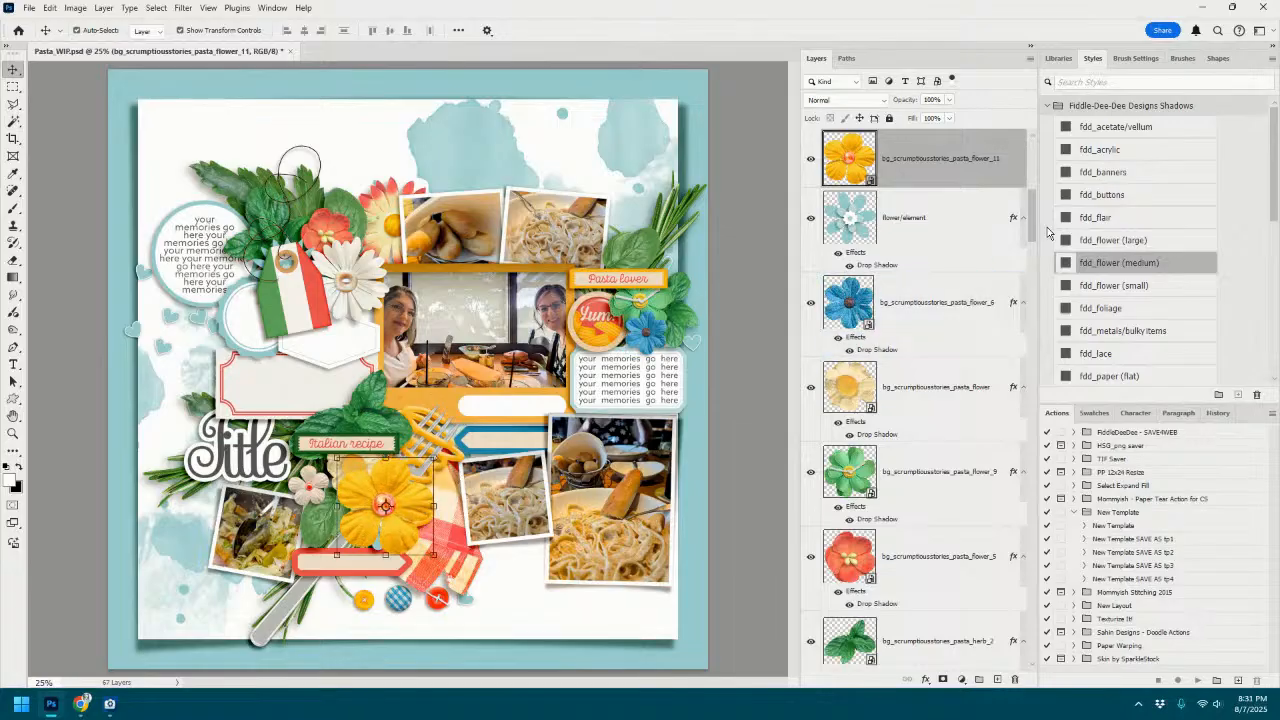
pyautogui.click(1099, 263)
pyautogui.moveTo(434, 458); pyautogui.dragTo(398, 516)
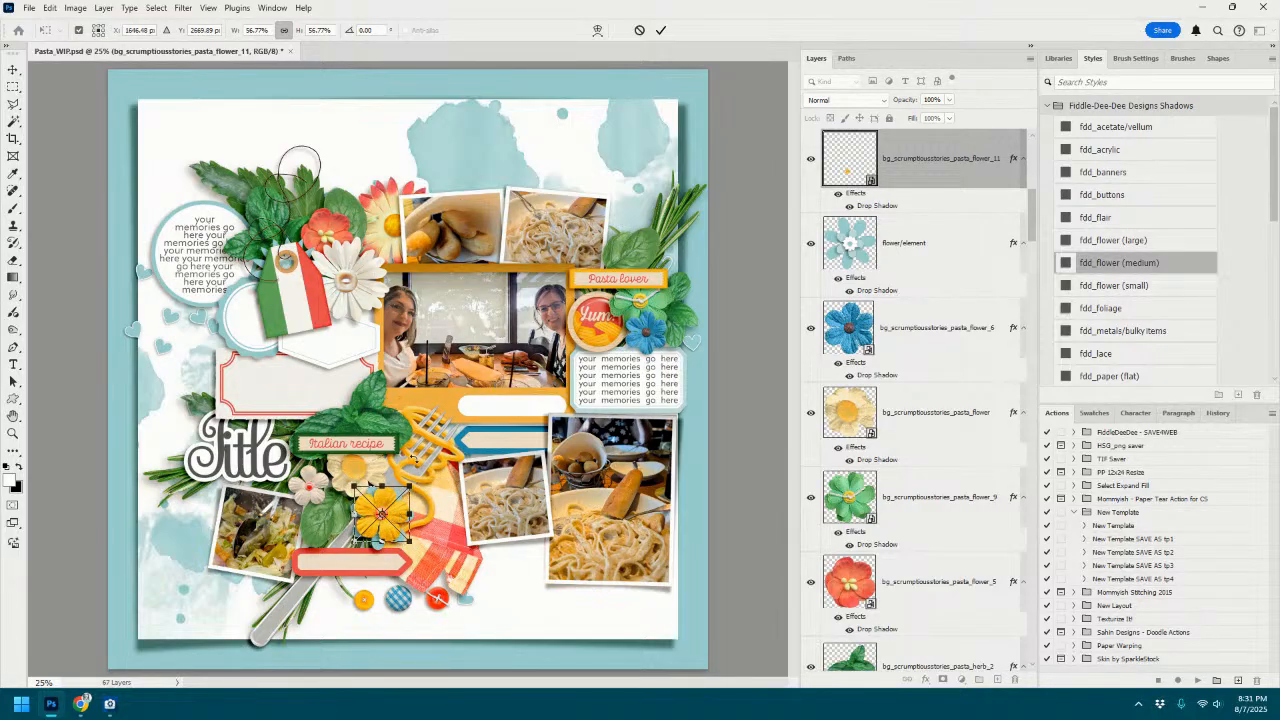
pyautogui.click(660, 30)
# Delete the template's flower/element layer beneath the yellow flower.
pyautogui.click(930, 240)
pyautogui.rightClick(930, 240)
pyautogui.click(968, 283)
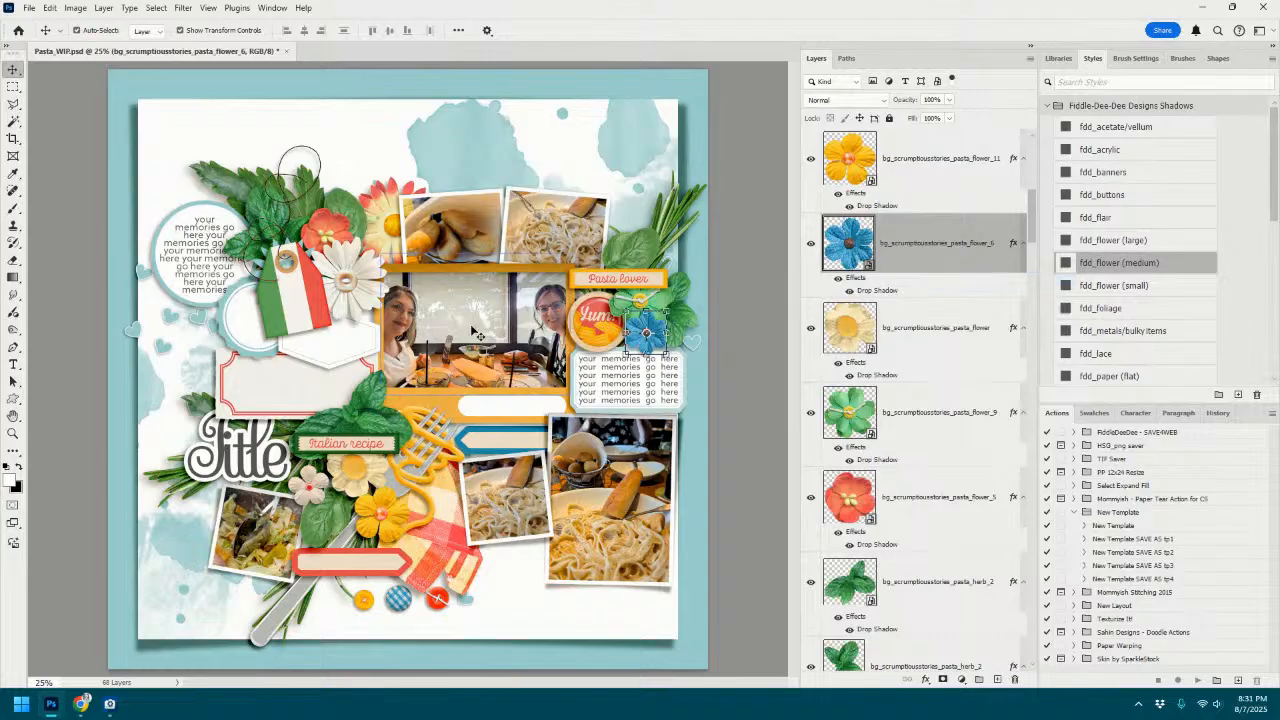
# Place bg_scrumptiousstories_pasta_flower_13 beside the Italian-flag tag, above the template flower's layer, with the fdd_flower (medium) style, scaled to about 50%.
pyautogui.click(345, 279)
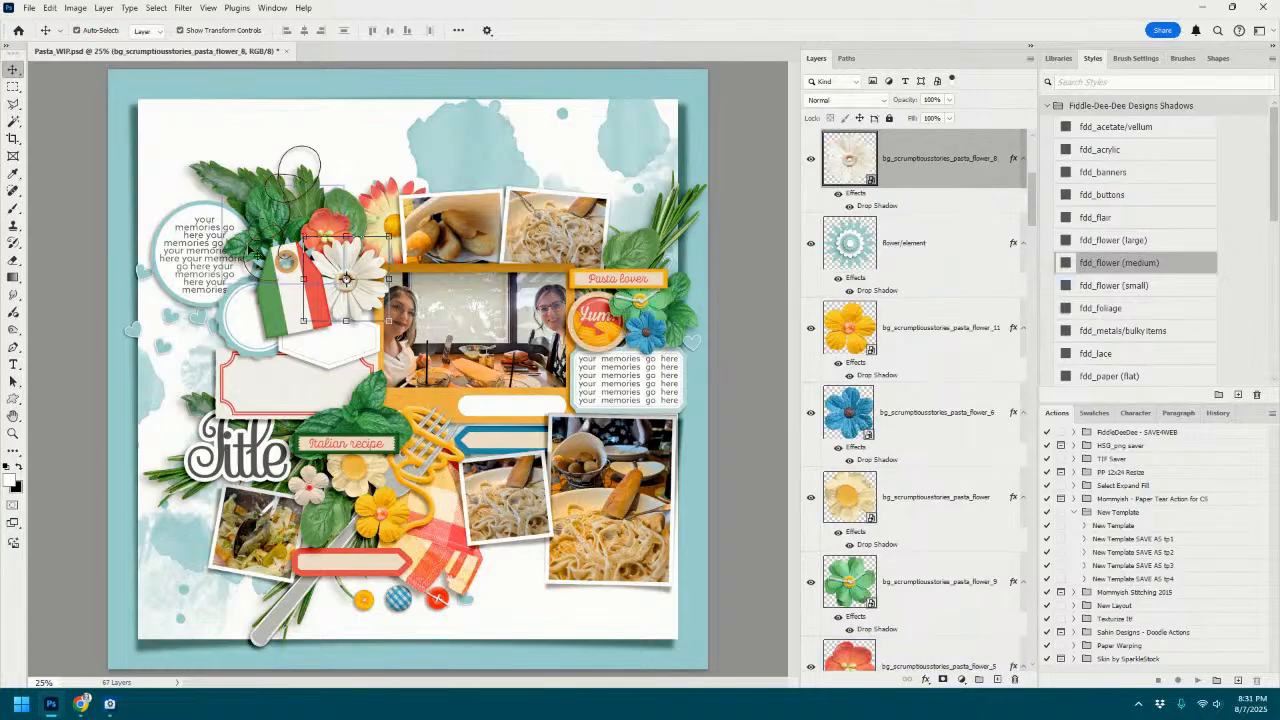
pyautogui.click(260, 268)
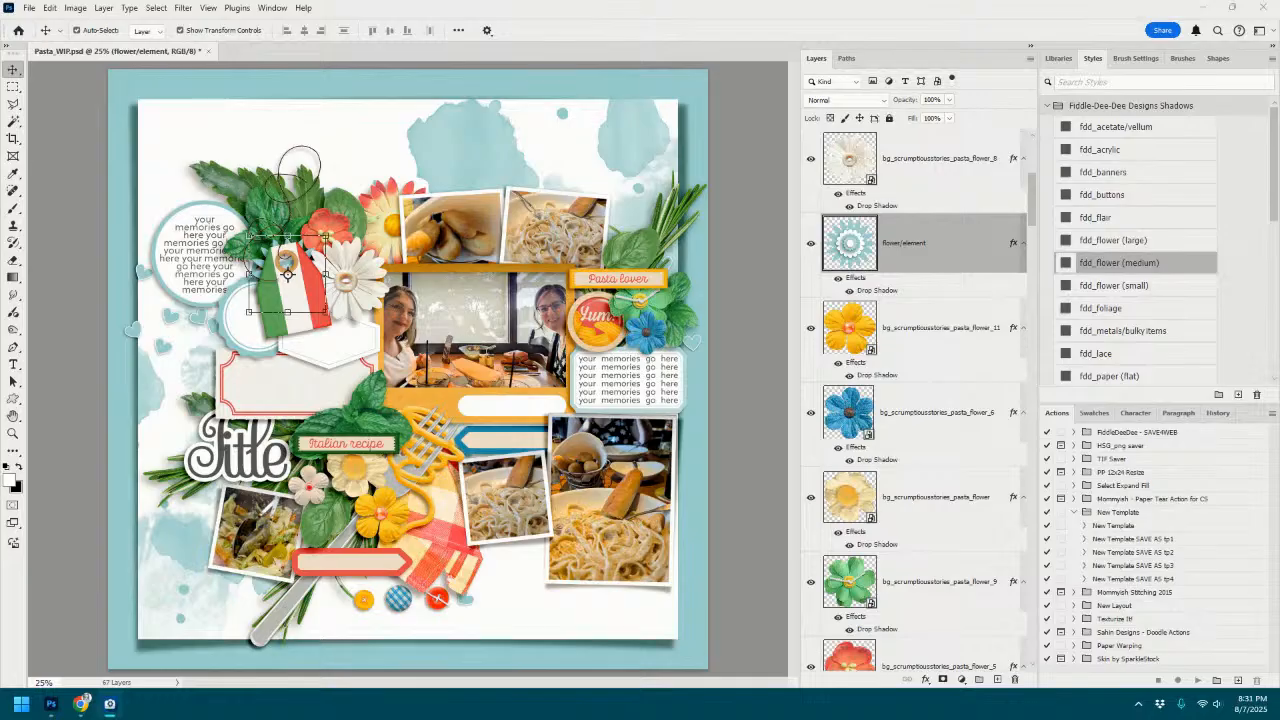
pyautogui.moveTo(1279, 410); pyautogui.dragTo(330, 319)
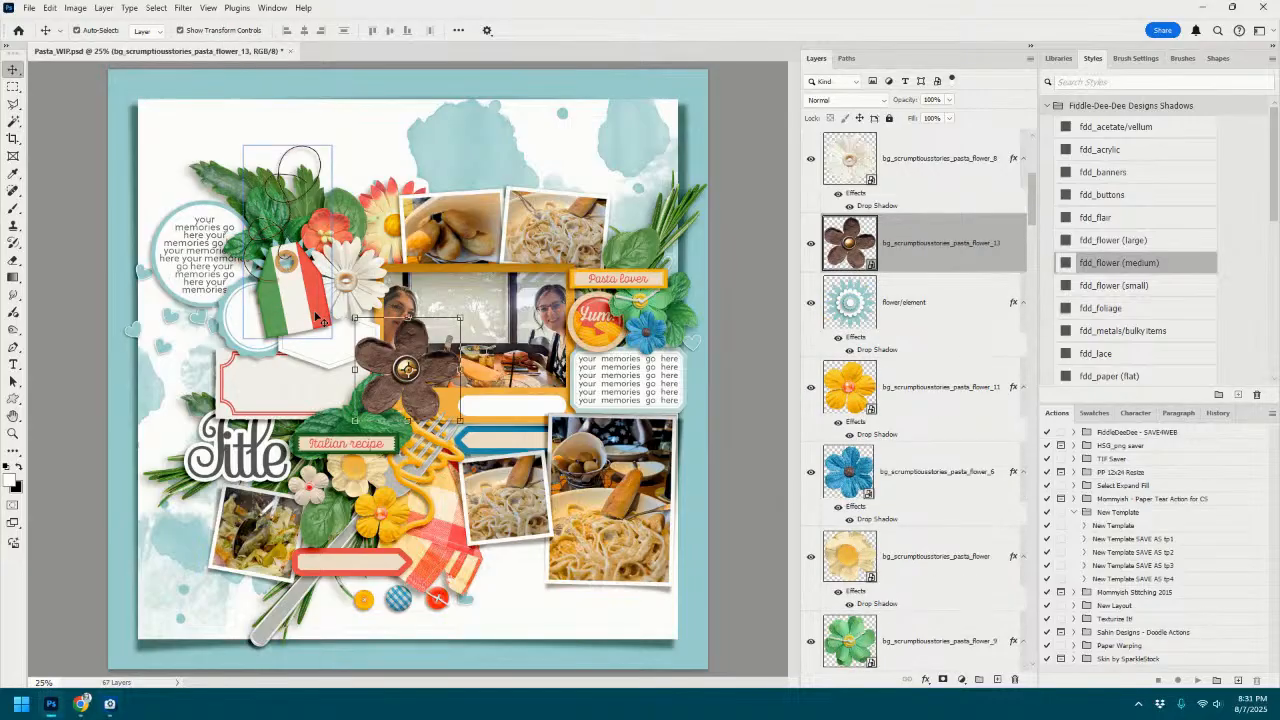
pyautogui.click(1109, 260)
pyautogui.moveTo(458, 320); pyautogui.dragTo(283, 258)
pyautogui.click(668, 30)
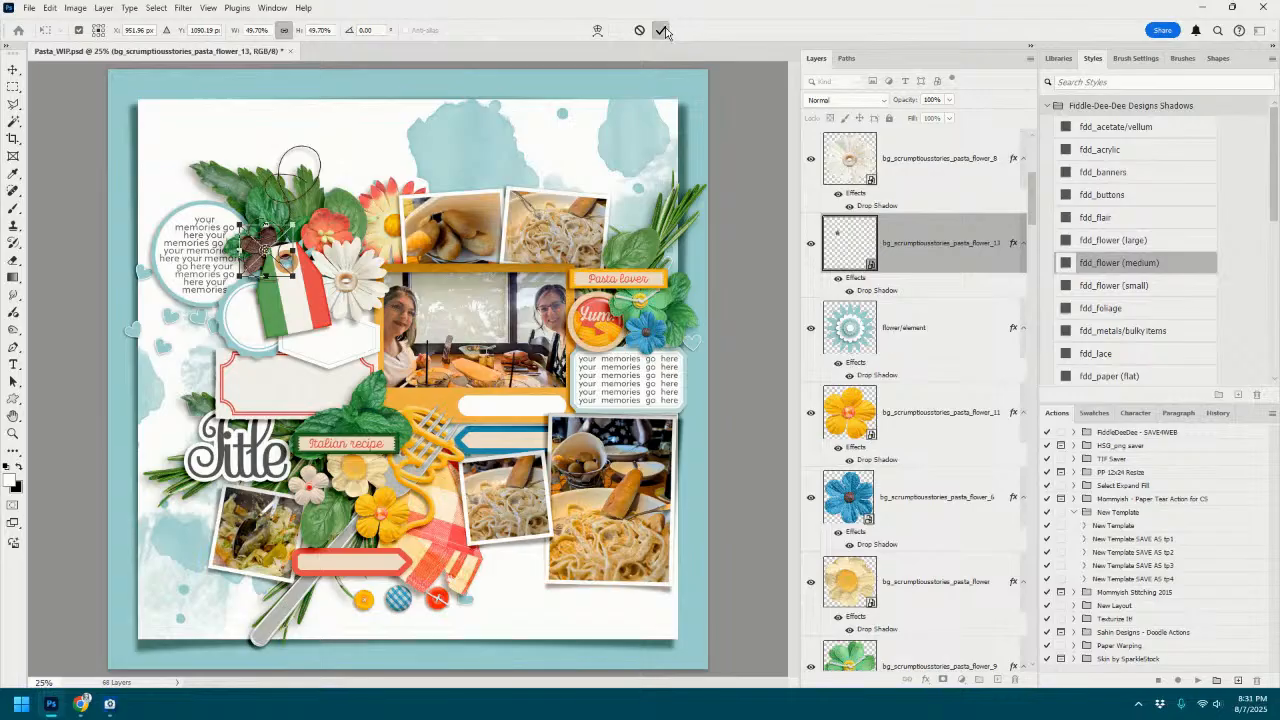
# Delete the template's flower/element layer directly below the brown flower's layer.
pyautogui.click(938, 315)
pyautogui.rightClick(938, 315)
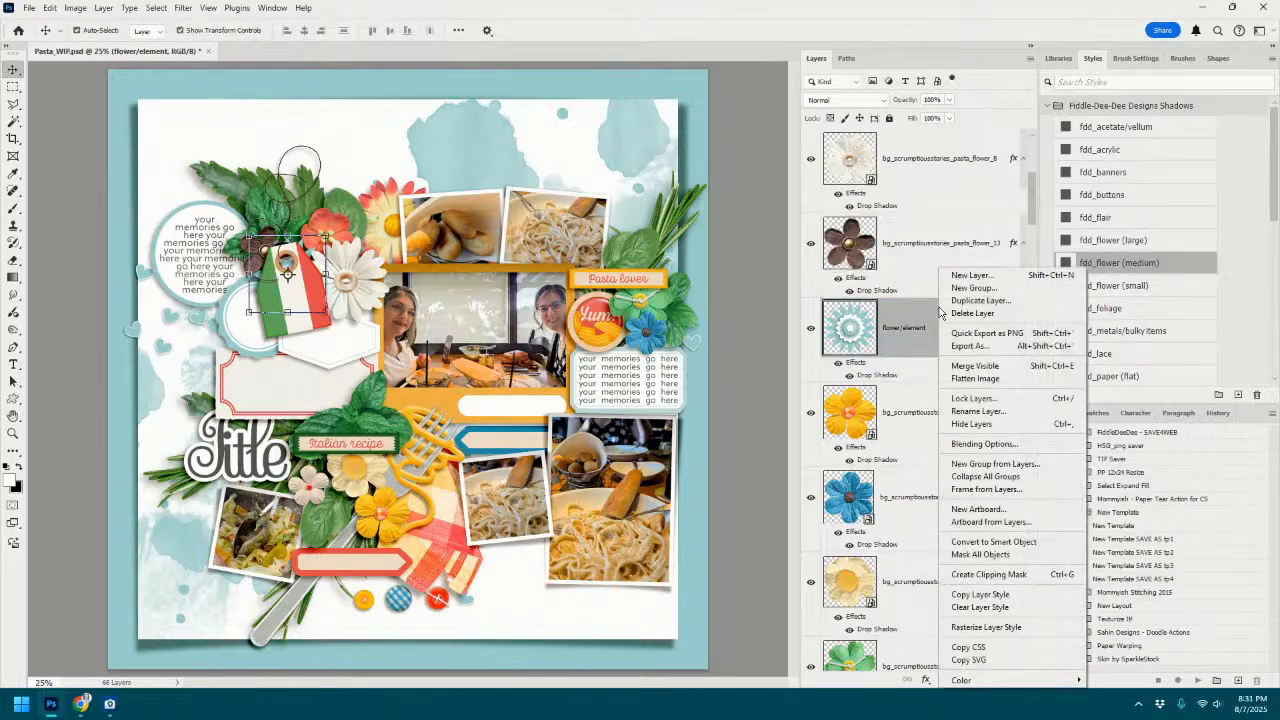
pyautogui.click(951, 303)
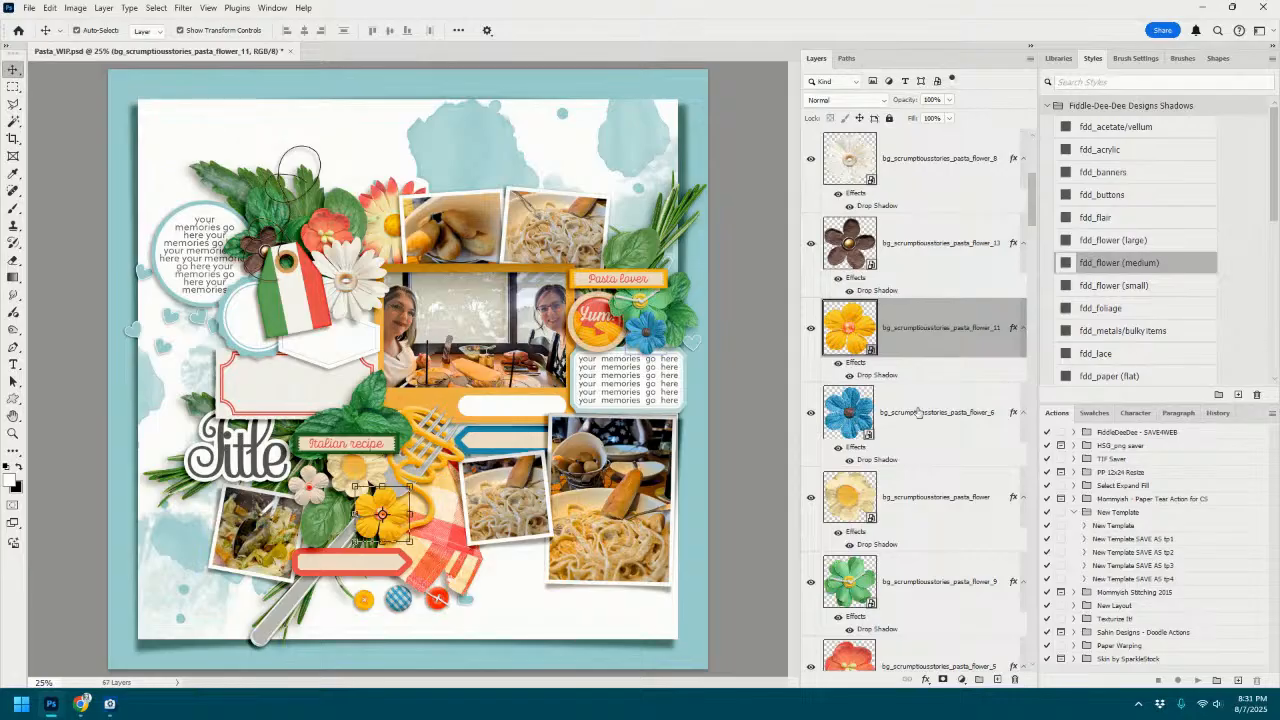
# Place bg_scrumptiousstories_pasta_paper piece over the blank word art label with the fdd_flower (medium) style, scaled to about 58% and rotated slightly clockwise.
pyautogui.click(377, 344)
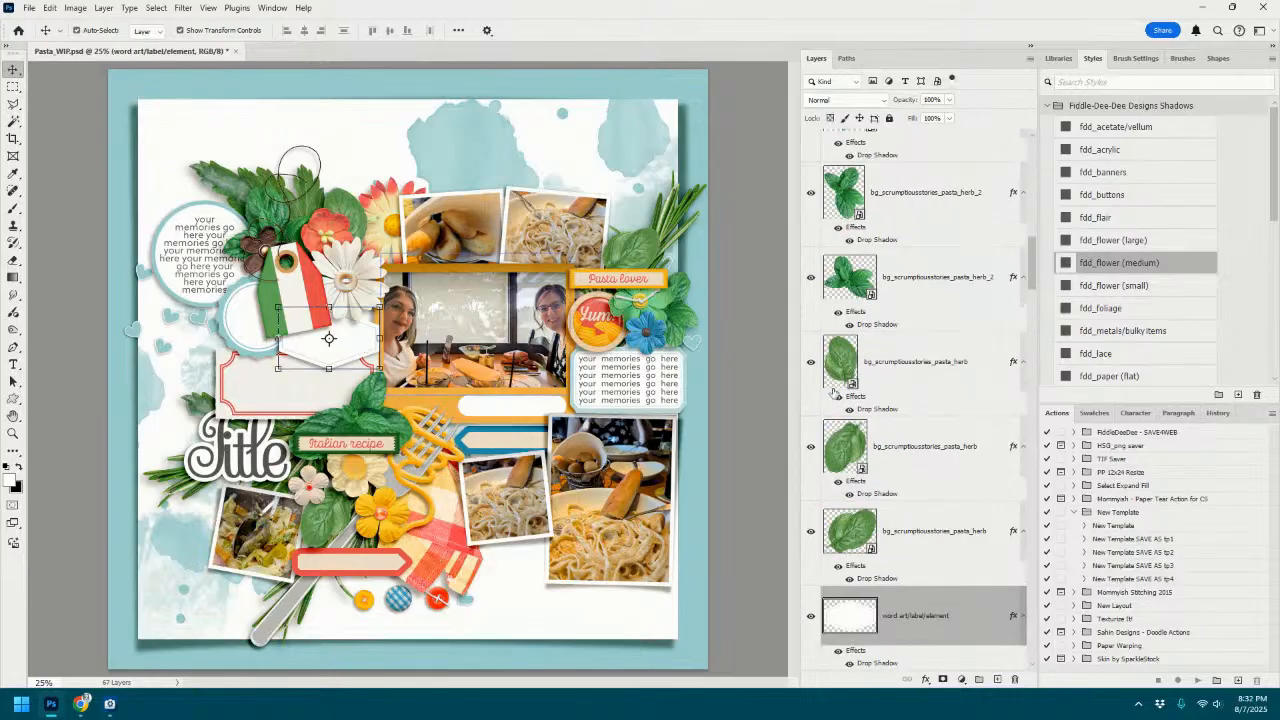
pyautogui.moveTo(745, 355); pyautogui.dragTo(442, 376)
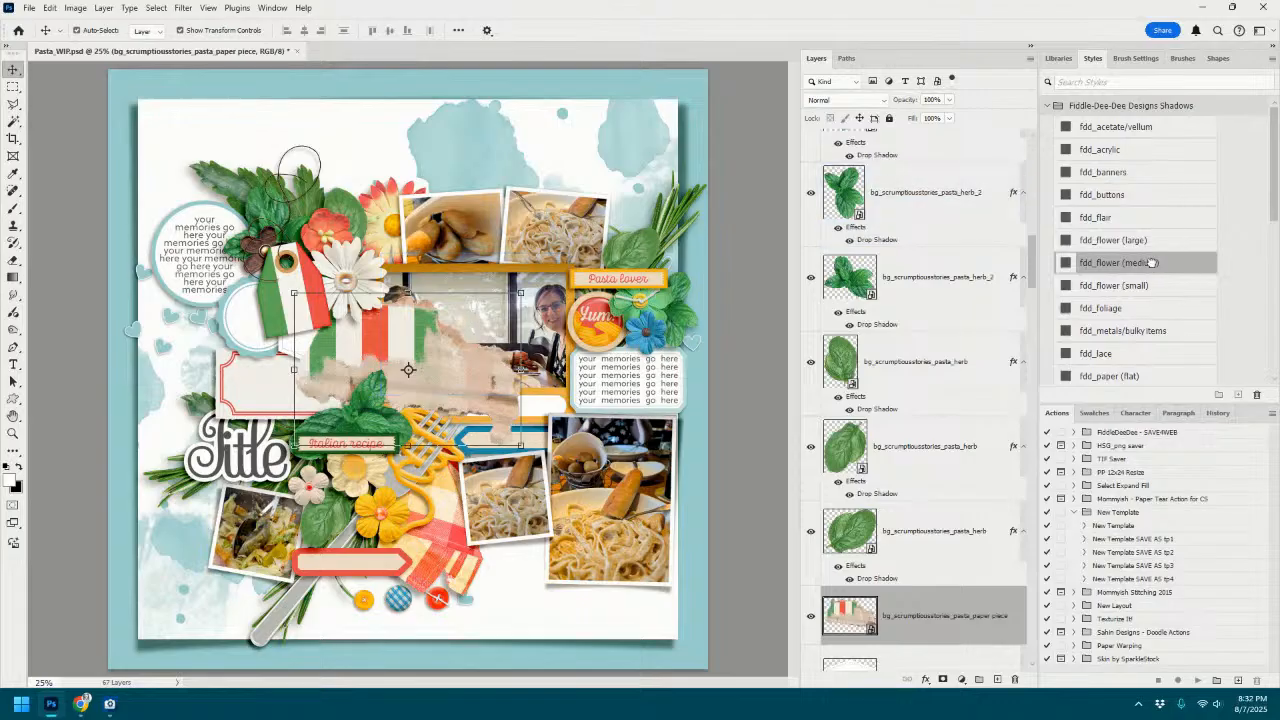
pyautogui.moveTo(521, 293); pyautogui.dragTo(453, 361)
pyautogui.moveTo(368, 372); pyautogui.dragTo(347, 323)
pyautogui.moveTo(435, 319); pyautogui.dragTo(431, 308)
pyautogui.moveTo(396, 354)
pyautogui.mouseDown()
pyautogui.moveTo(386, 341)
pyautogui.moveTo(393, 352)
pyautogui.mouseUp()
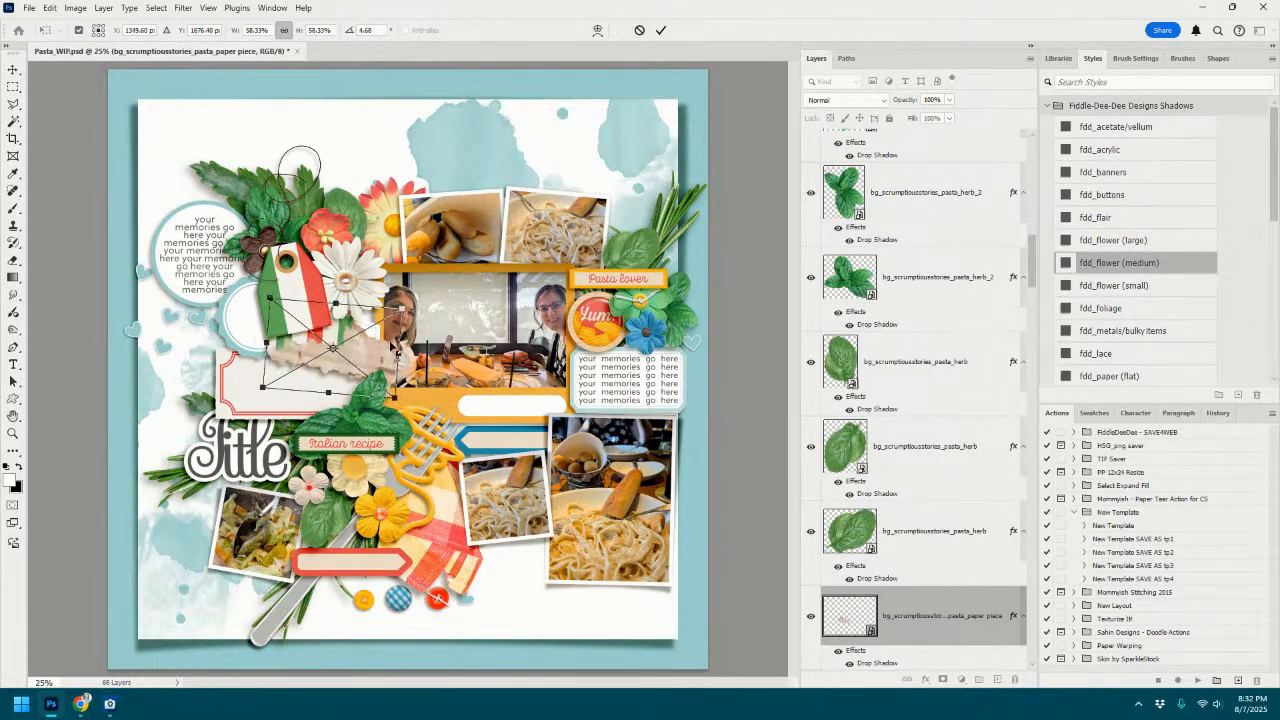
pyautogui.click(660, 30)
# Delete the template's word art/label/element layer beneath the torn paper piece.
pyautogui.scroll(-5, 930, 400)
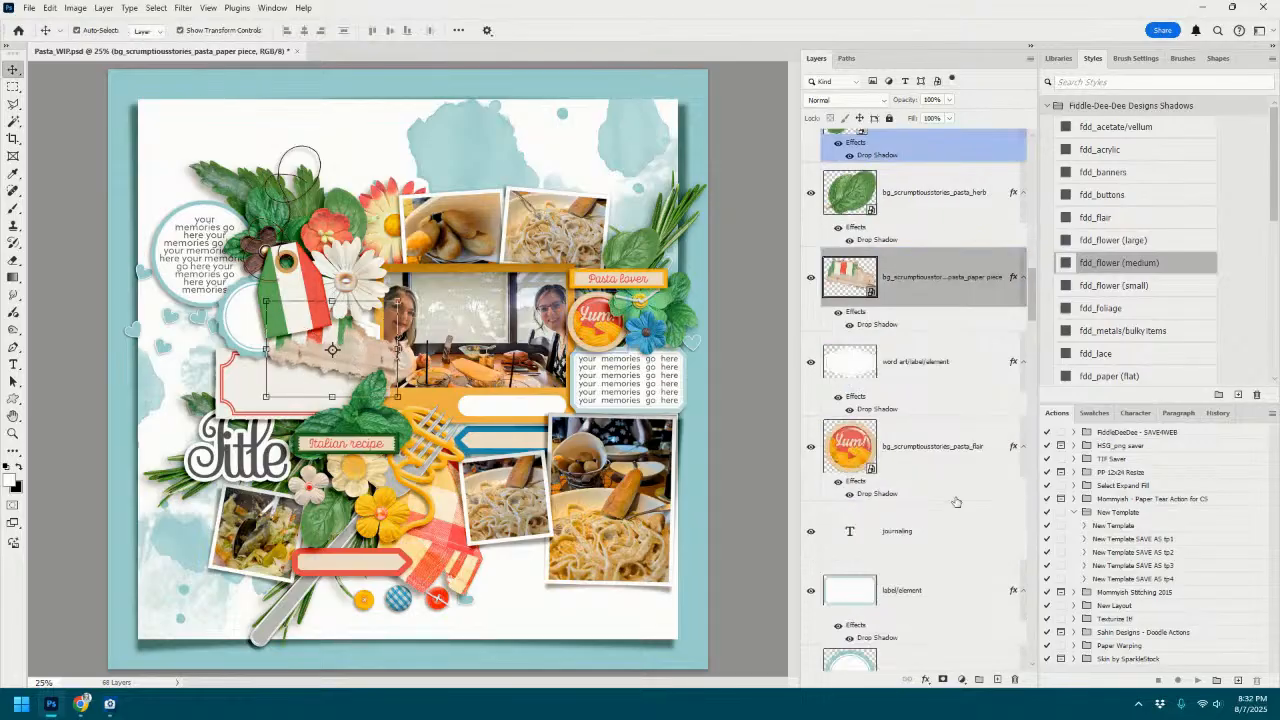
pyautogui.click(938, 365)
pyautogui.rightClick(938, 365)
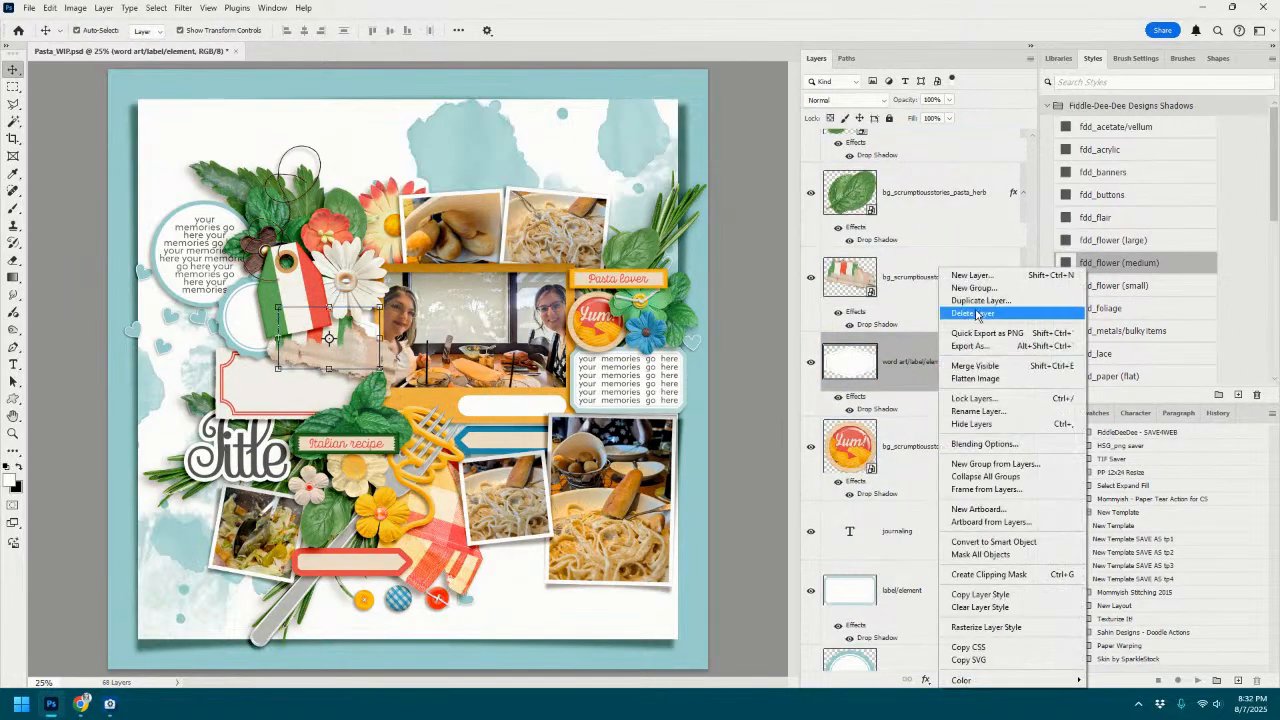
pyautogui.click(978, 314)
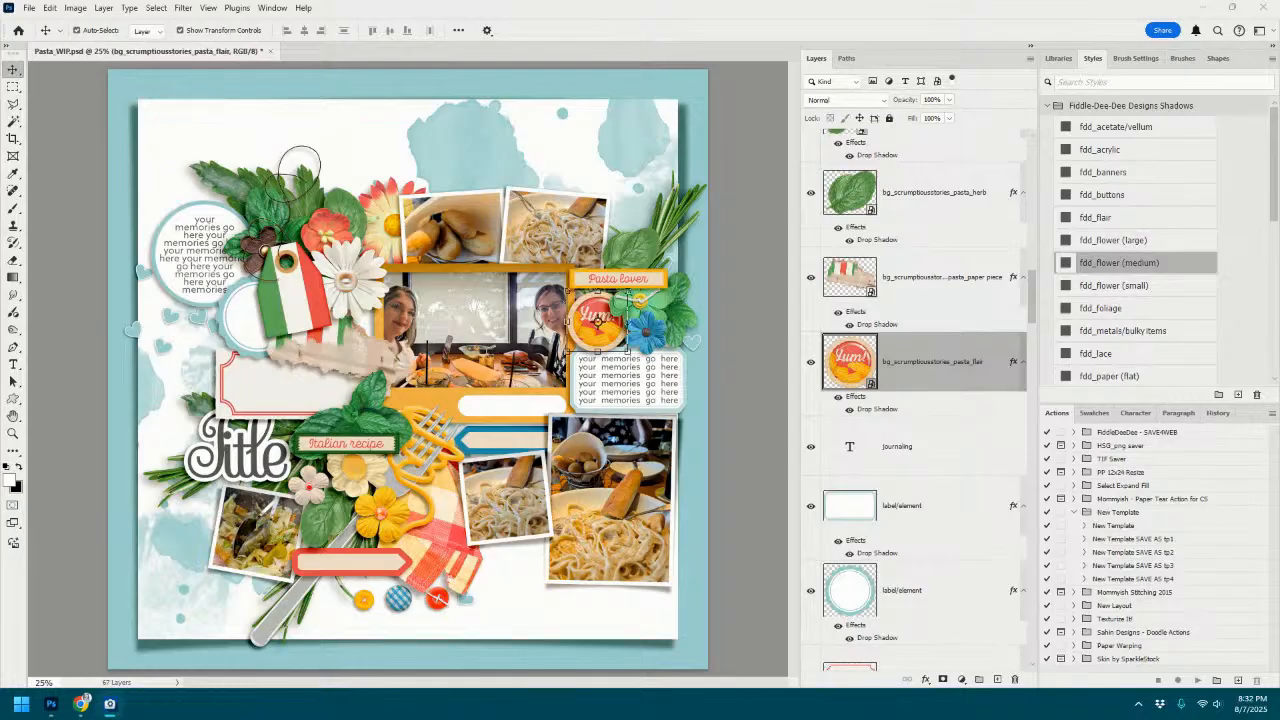
# Place bg_scrumptiousstories_pasta_wa4-sticker over the template's Title with the fdd_flower (medium) style.
pyautogui.moveTo(1279, 371); pyautogui.dragTo(452, 472)
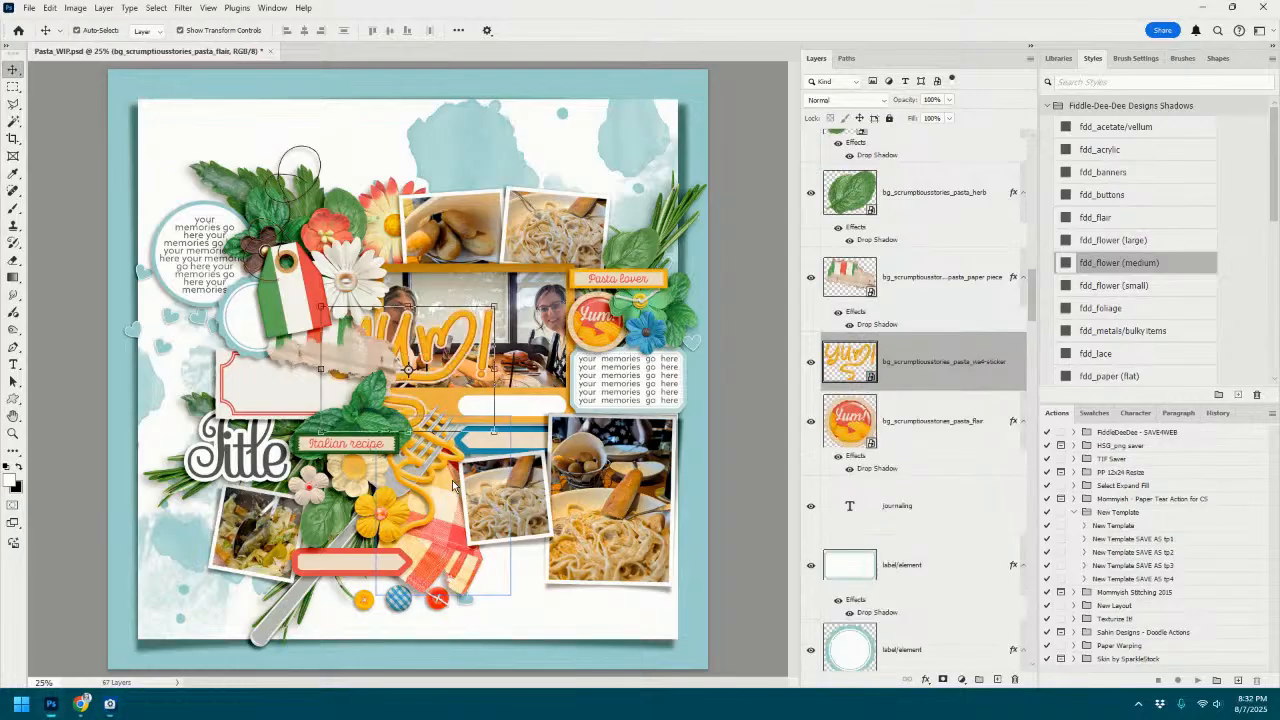
pyautogui.click(1116, 263)
pyautogui.moveTo(470, 330); pyautogui.dragTo(308, 519)
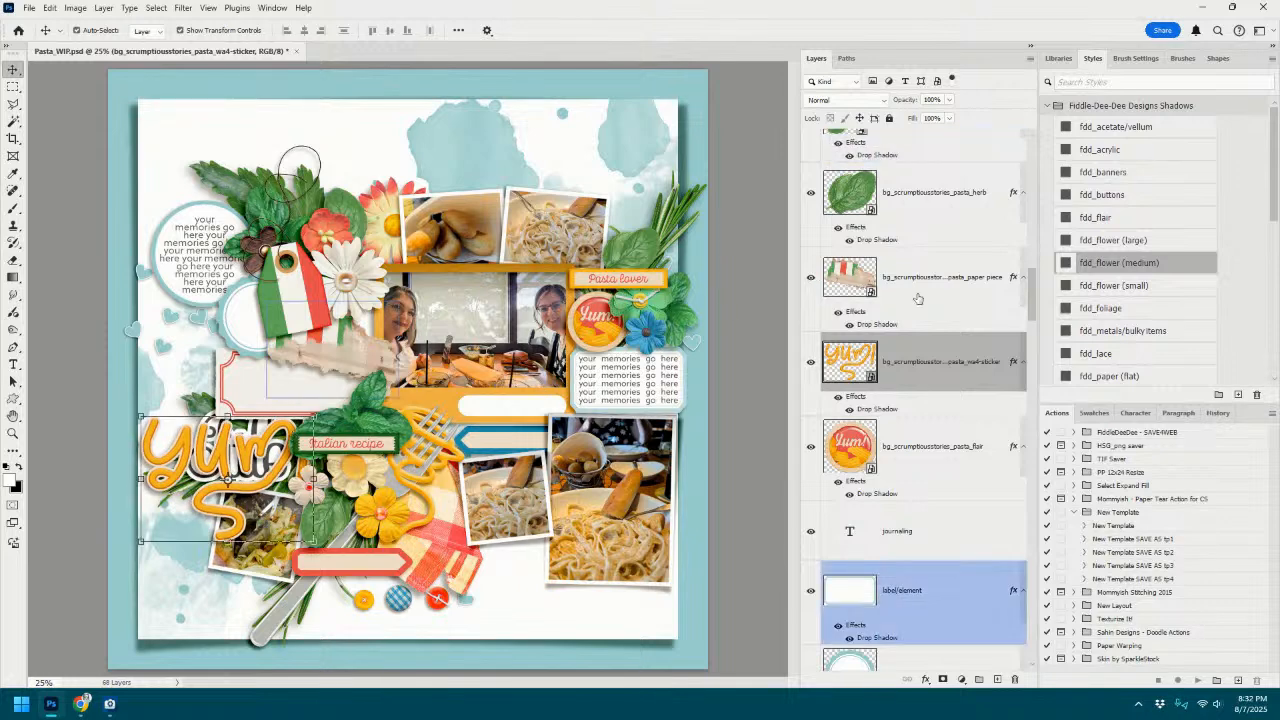
# Delete the template's Title layer beneath the orange yum sticker.
pyautogui.scroll(-5, 947, 575)
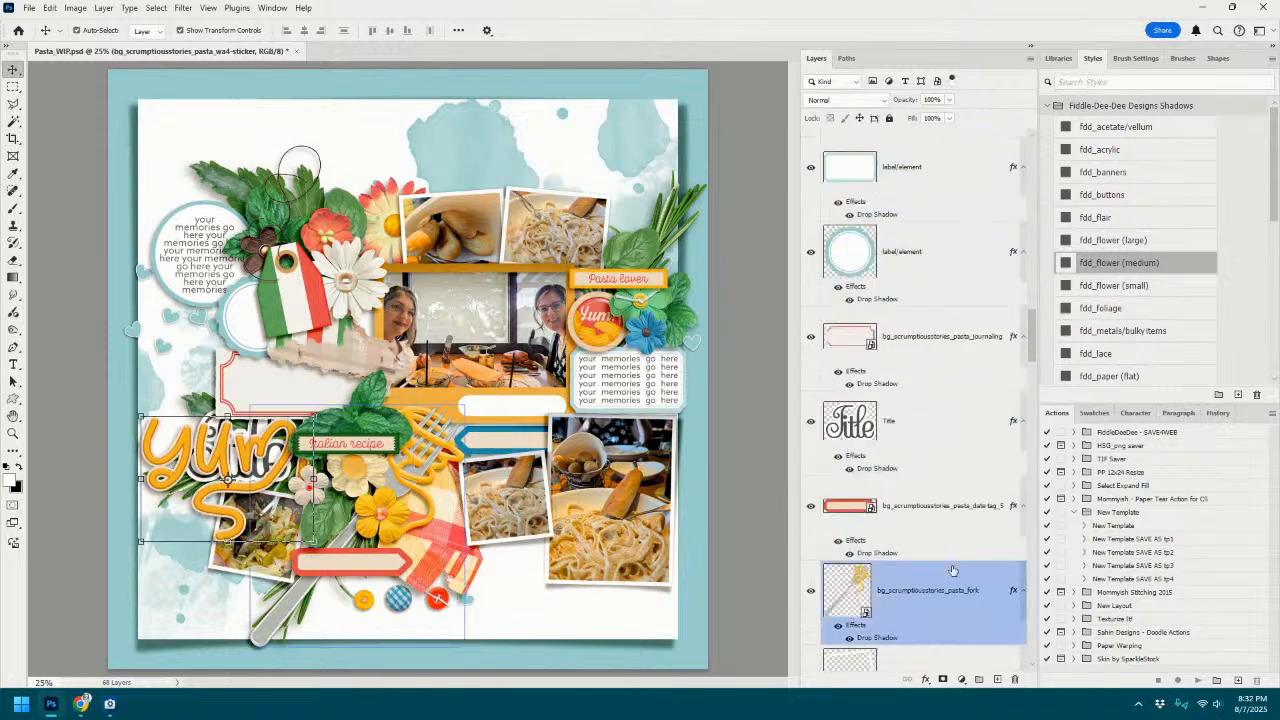
pyautogui.rightClick(920, 430)
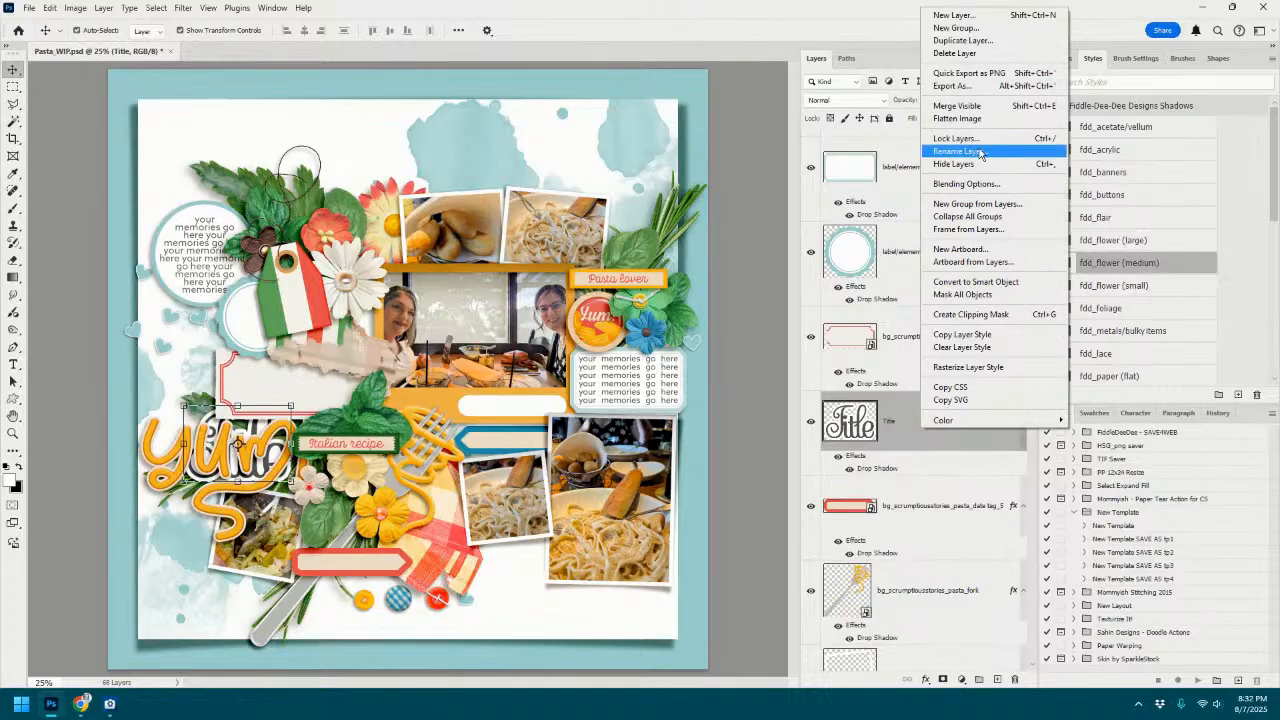
pyautogui.click(955, 52)
# Shift the yum sticker slightly left and nudge the small cream flower and the Italian recipe wordbit slightly right and down.
pyautogui.moveTo(290, 428); pyautogui.dragTo(272, 427)
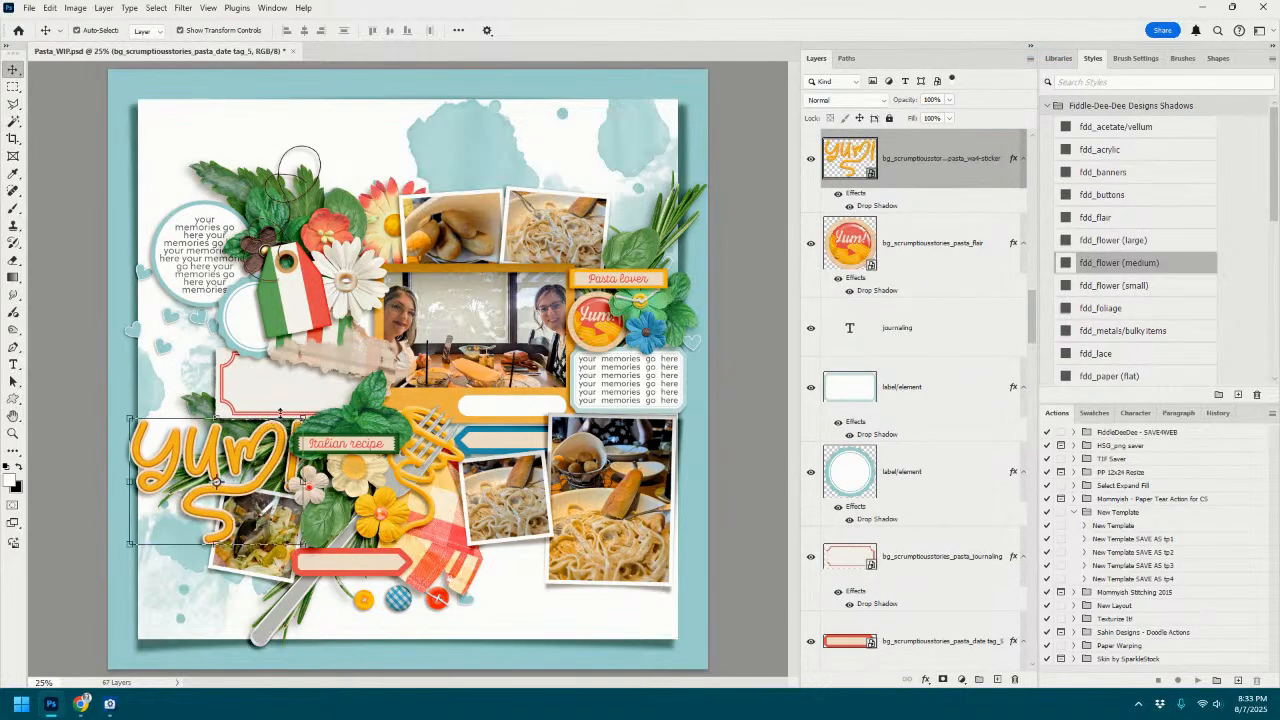
pyautogui.moveTo(322, 490); pyautogui.dragTo(318, 489)
pyautogui.moveTo(379, 444); pyautogui.dragTo(385, 448)
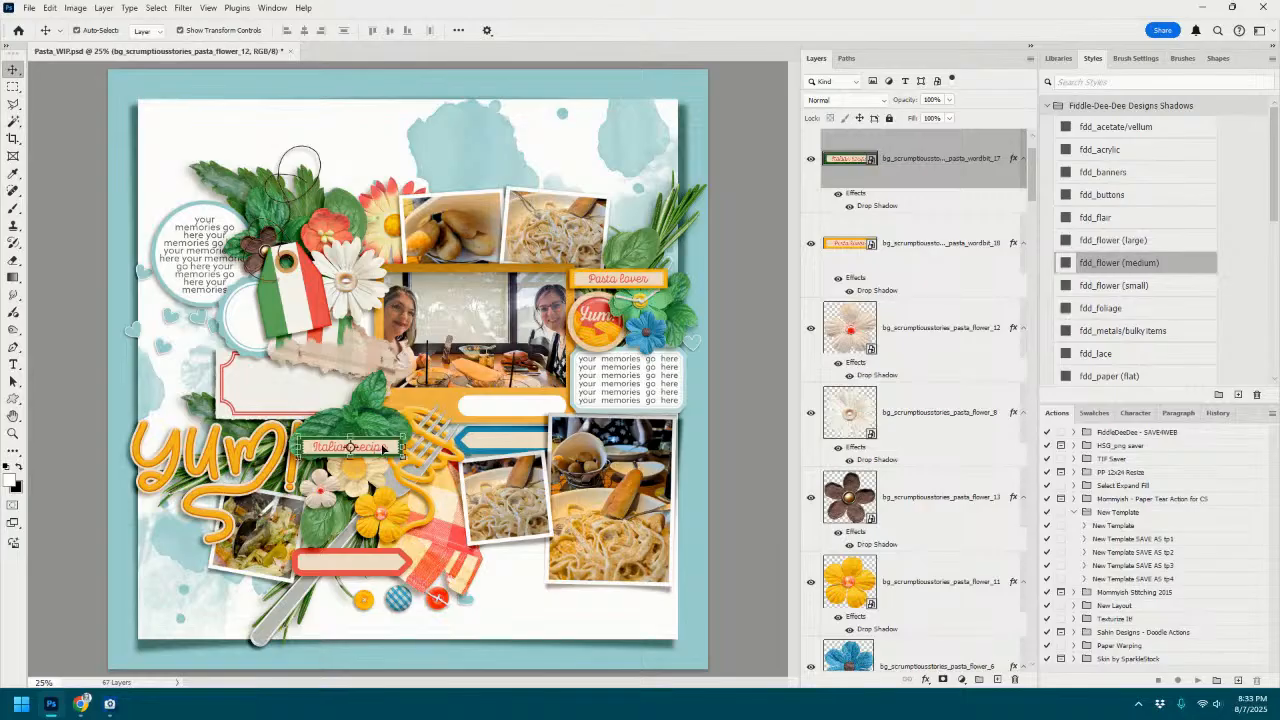
pyautogui.click(183, 443)
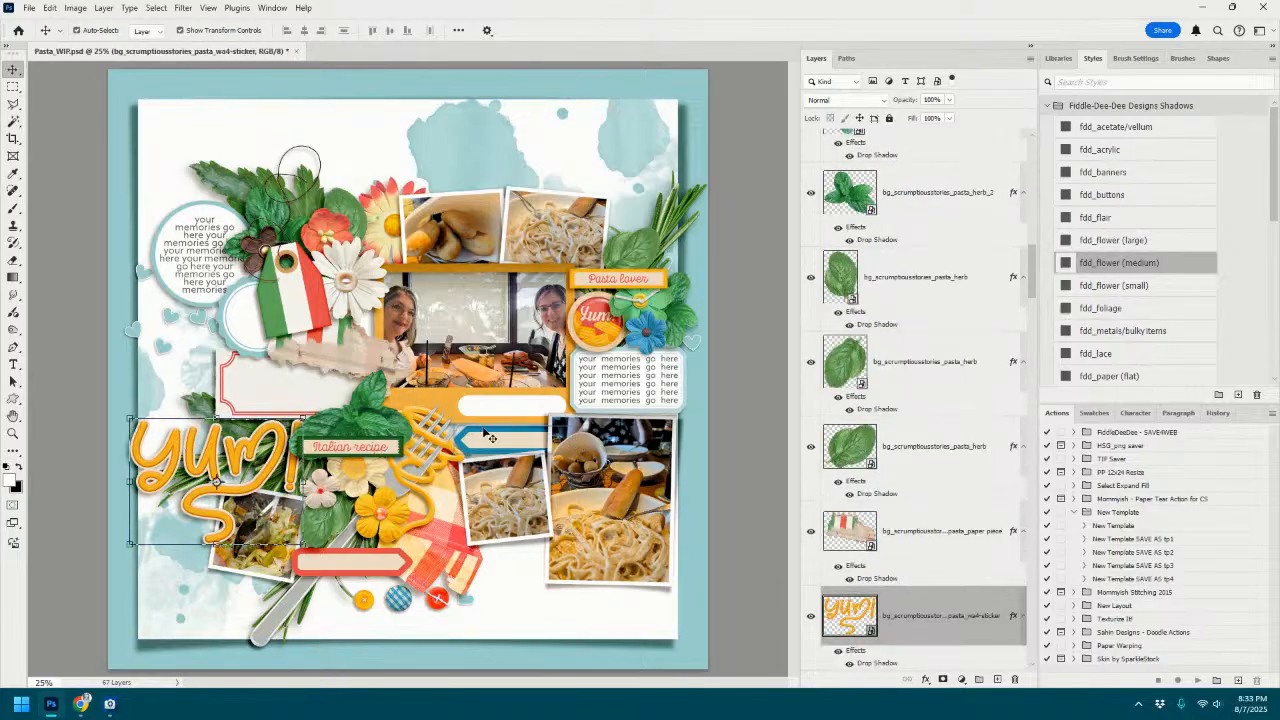
pyautogui.click(472, 604)
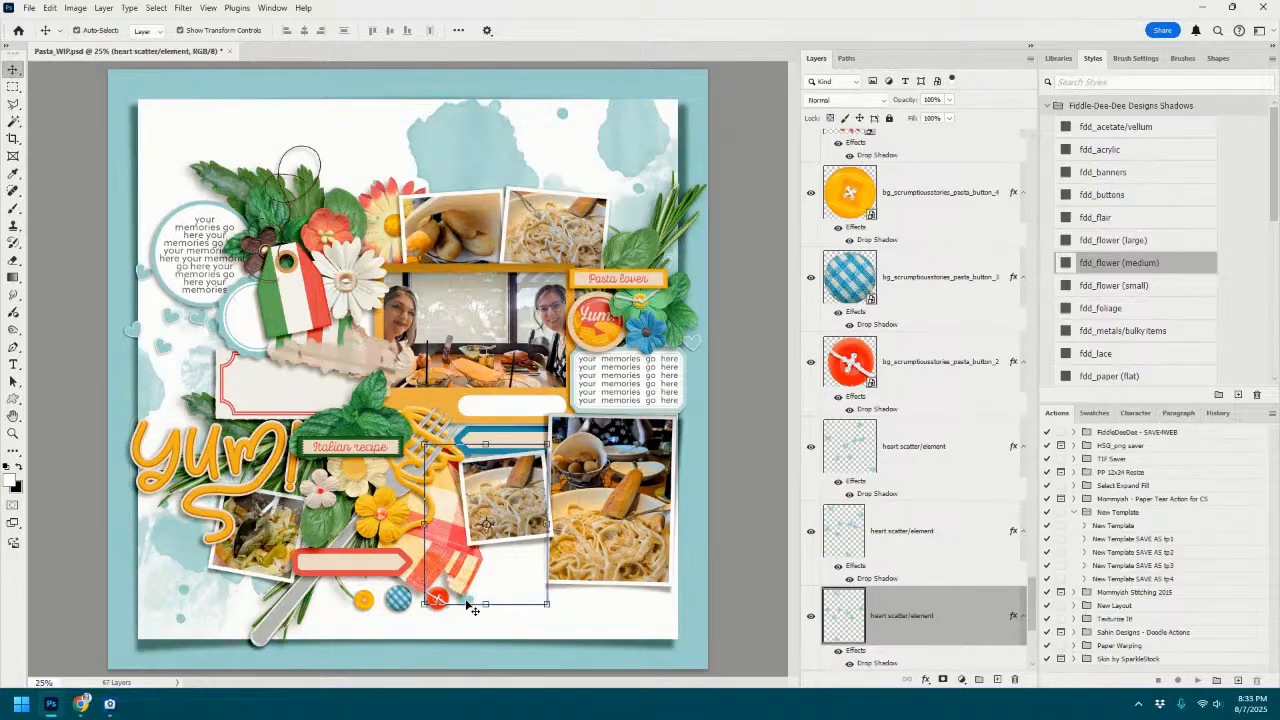
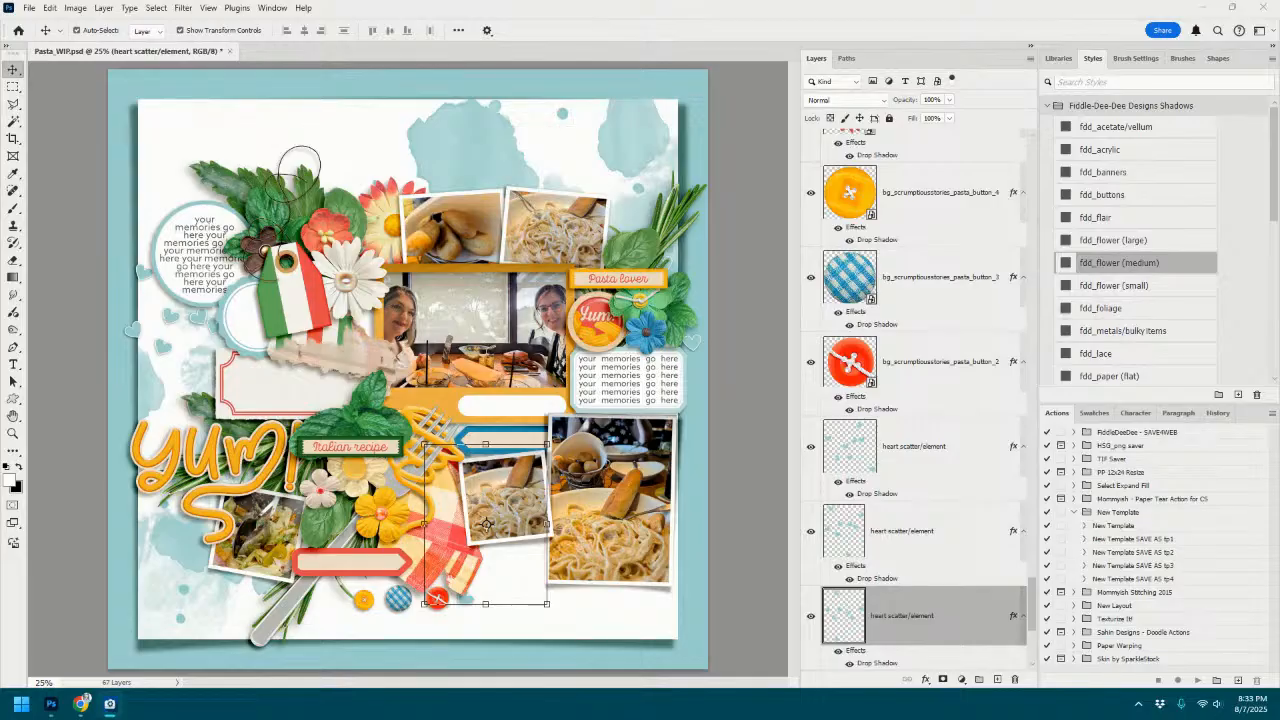
# Place bg_scrumptiousstories_pasta_bow over the top of the Italian-flag tag with the fdd_ribbon (curled) style, scaled to about 70%.
pyautogui.moveTo(656, 451); pyautogui.dragTo(582, 484)
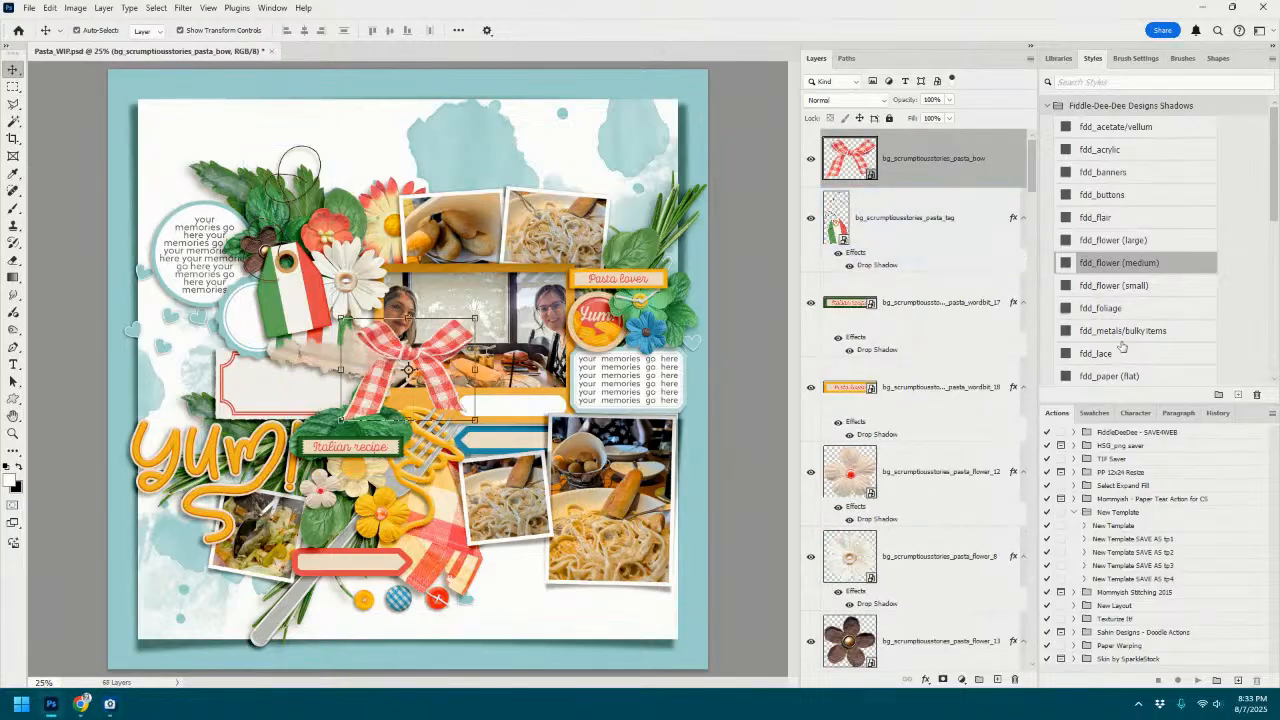
pyautogui.scroll(-5, 1122, 338)
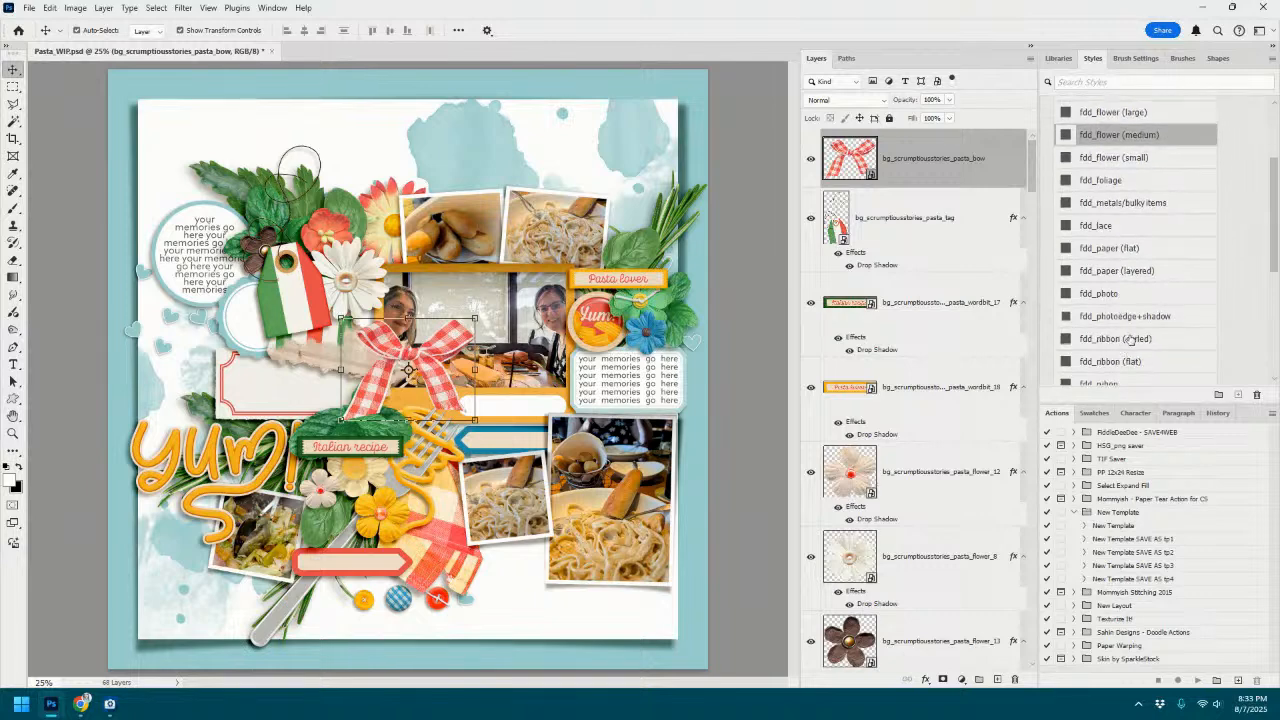
pyautogui.click(1128, 339)
pyautogui.moveTo(475, 319); pyautogui.dragTo(324, 240)
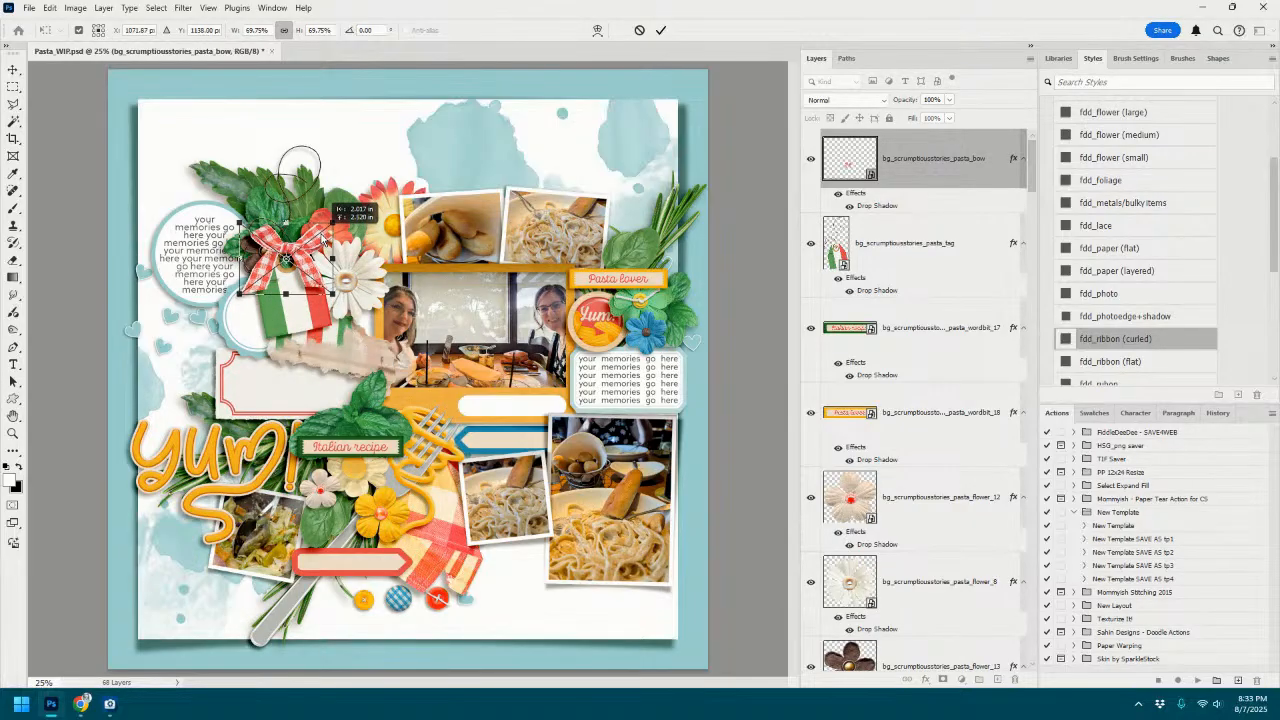
pyautogui.click(662, 31)
pyautogui.click(272, 265)
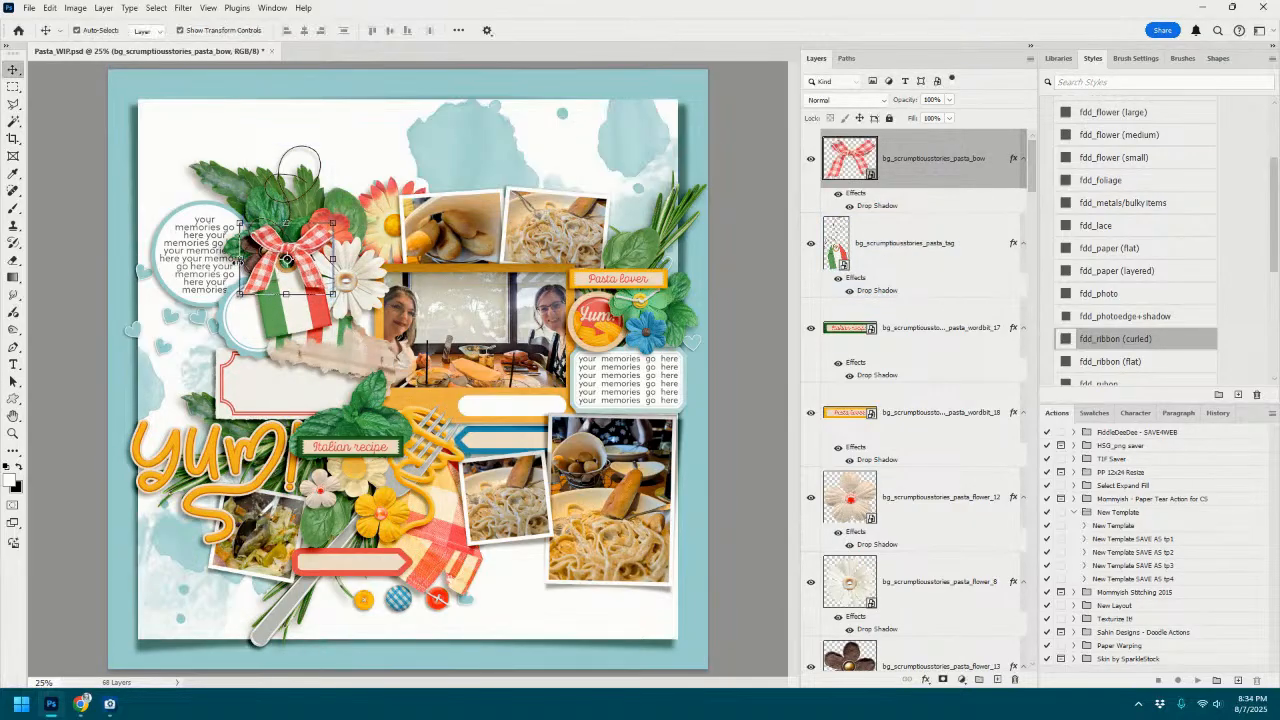
# Add the bg_scrumptiousstories_pasta_pp8 paper above the circular paper mat and clip it to the mat.
pyautogui.click(220, 217)
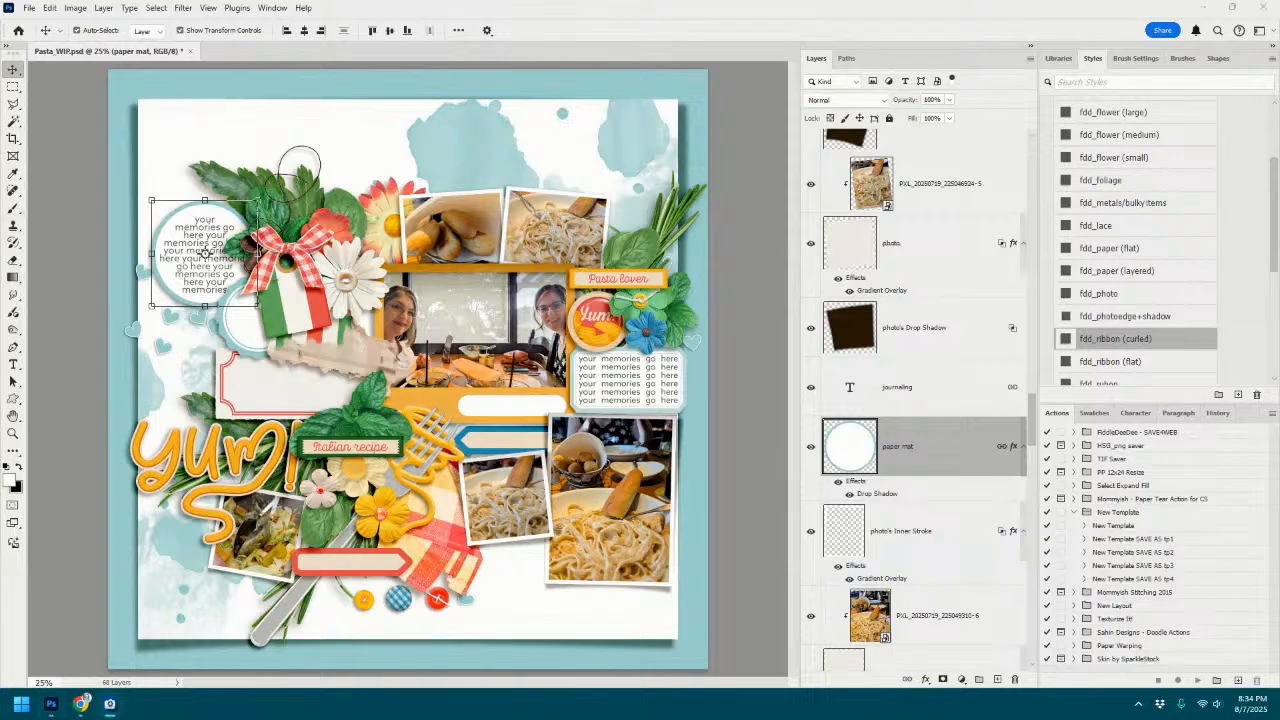
pyautogui.moveTo(726, 342); pyautogui.dragTo(398, 346)
pyautogui.hotkey('ctrl', 'alt', 'g')
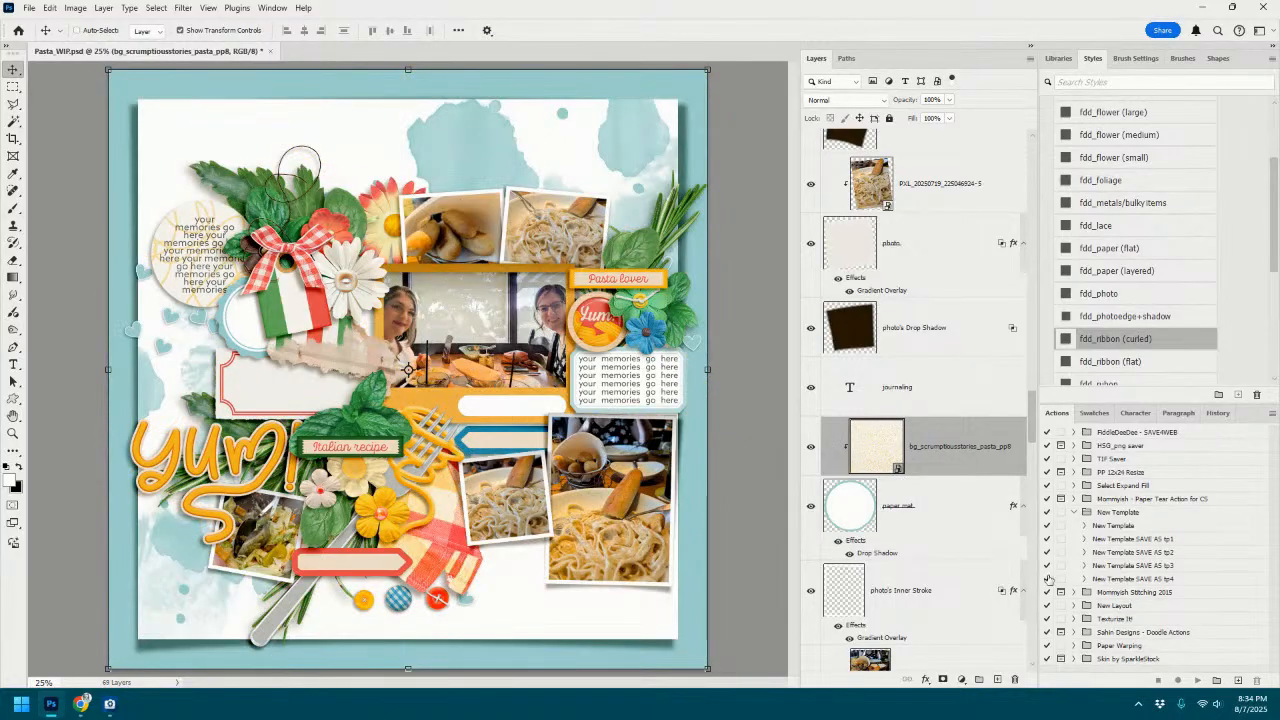
# Select the white inner circle of the paper mat with the Magic Wand and copy it to its own layer beneath the clipped pasta_pp8 paper.
pyautogui.click(907, 507)
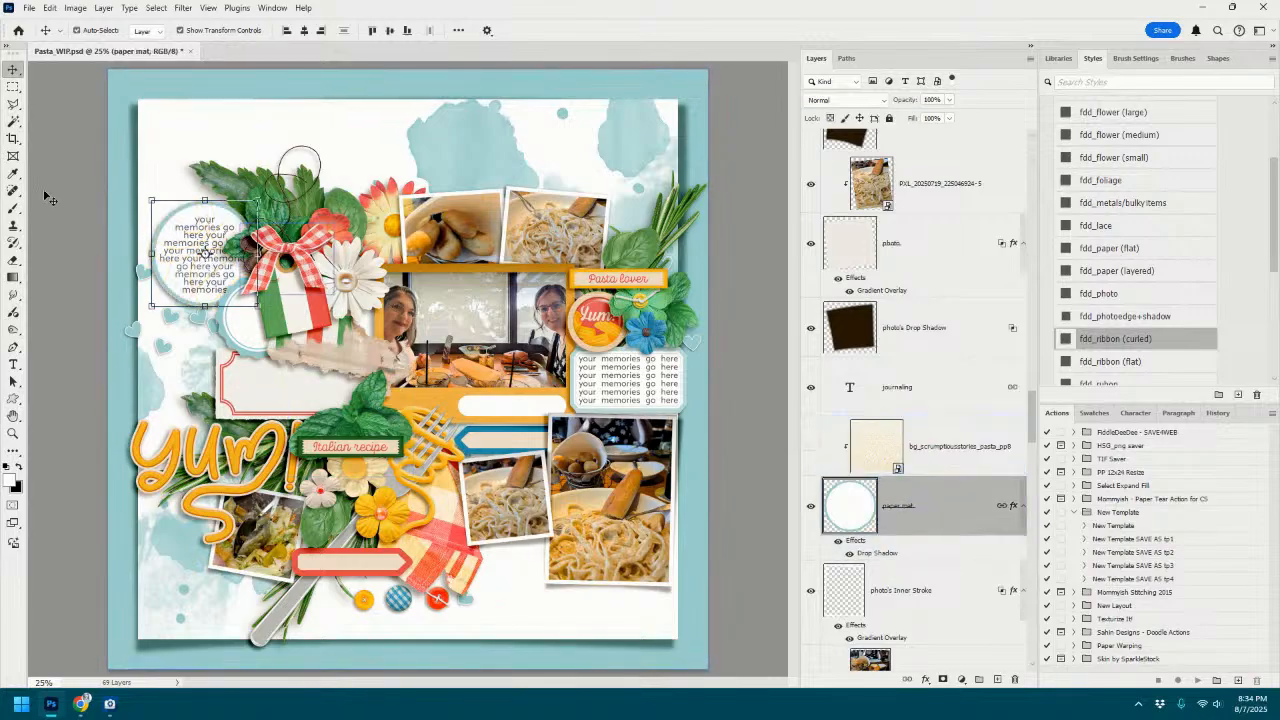
pyautogui.click(14, 121)
pyautogui.click(205, 215)
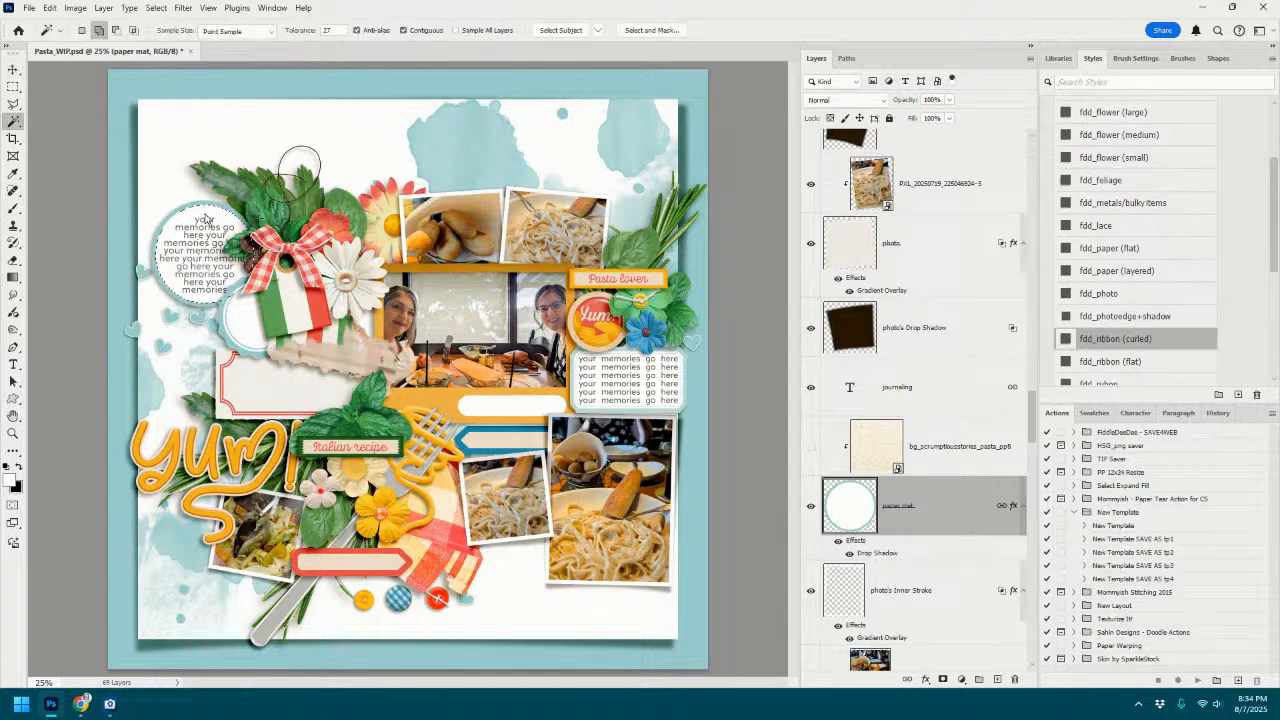
pyautogui.click(972, 457)
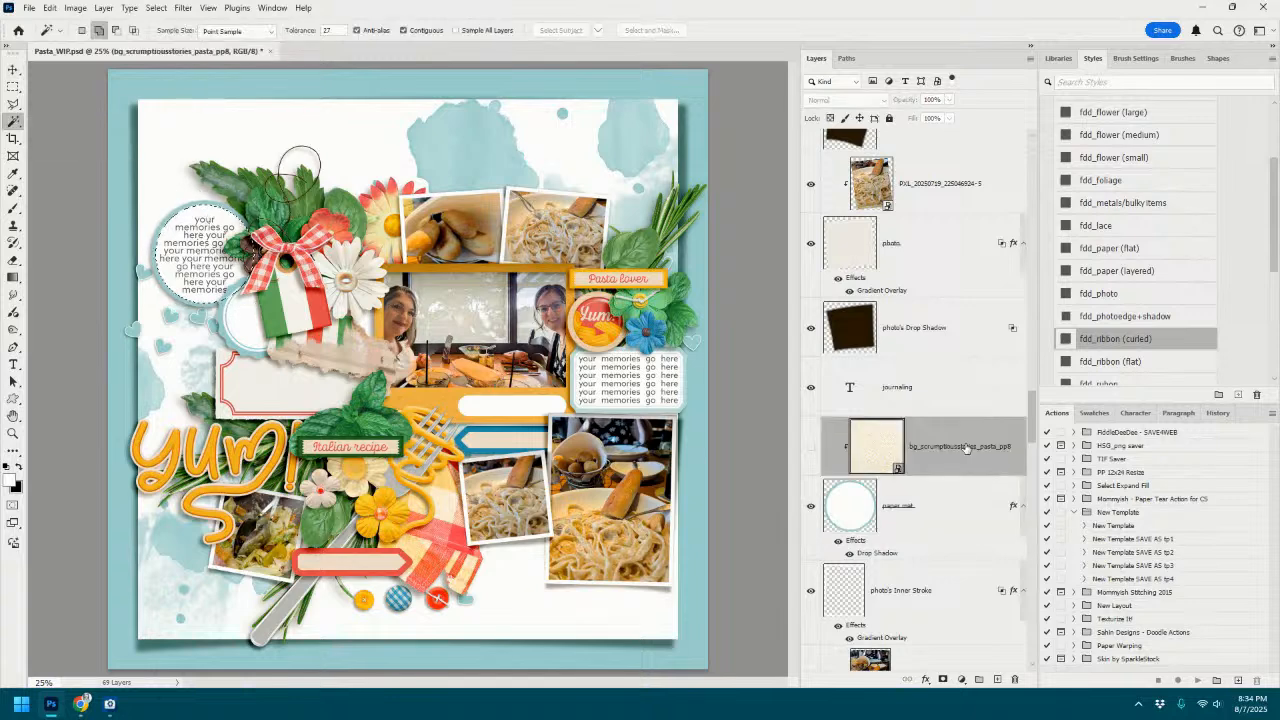
pyautogui.click(810, 447)
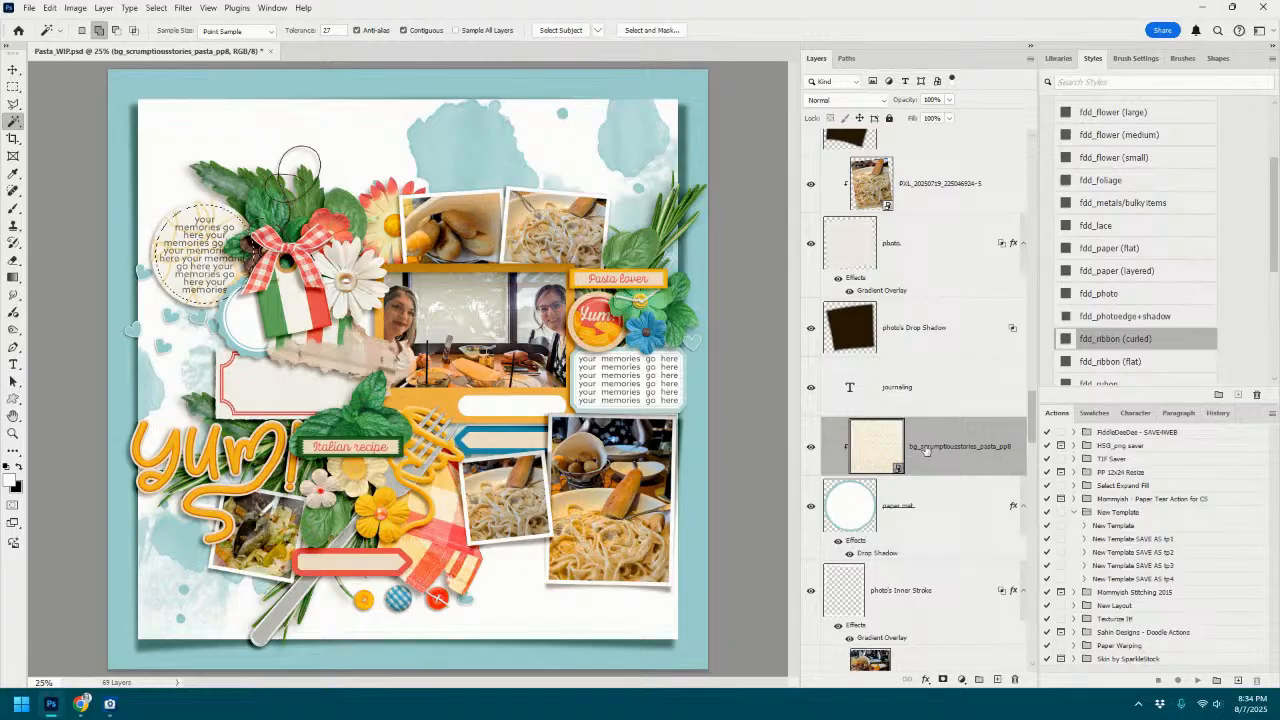
pyautogui.click(905, 508)
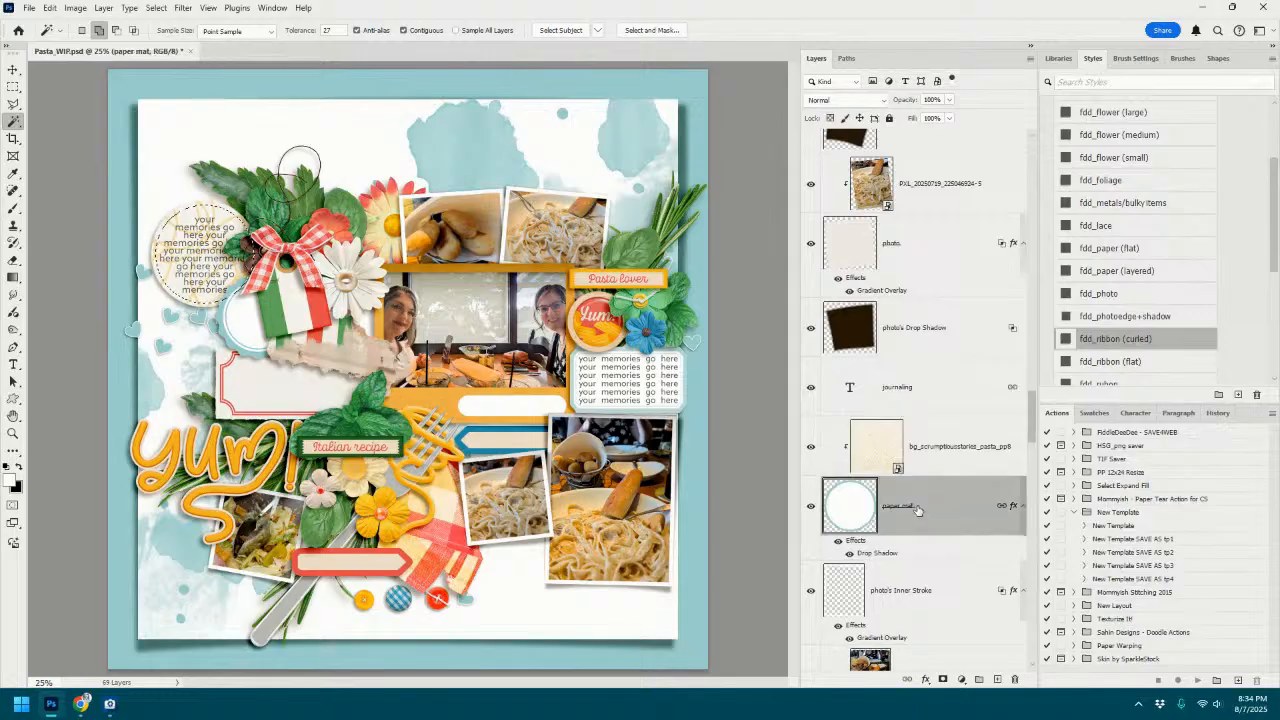
pyautogui.hotkey('ctrl', 'j')
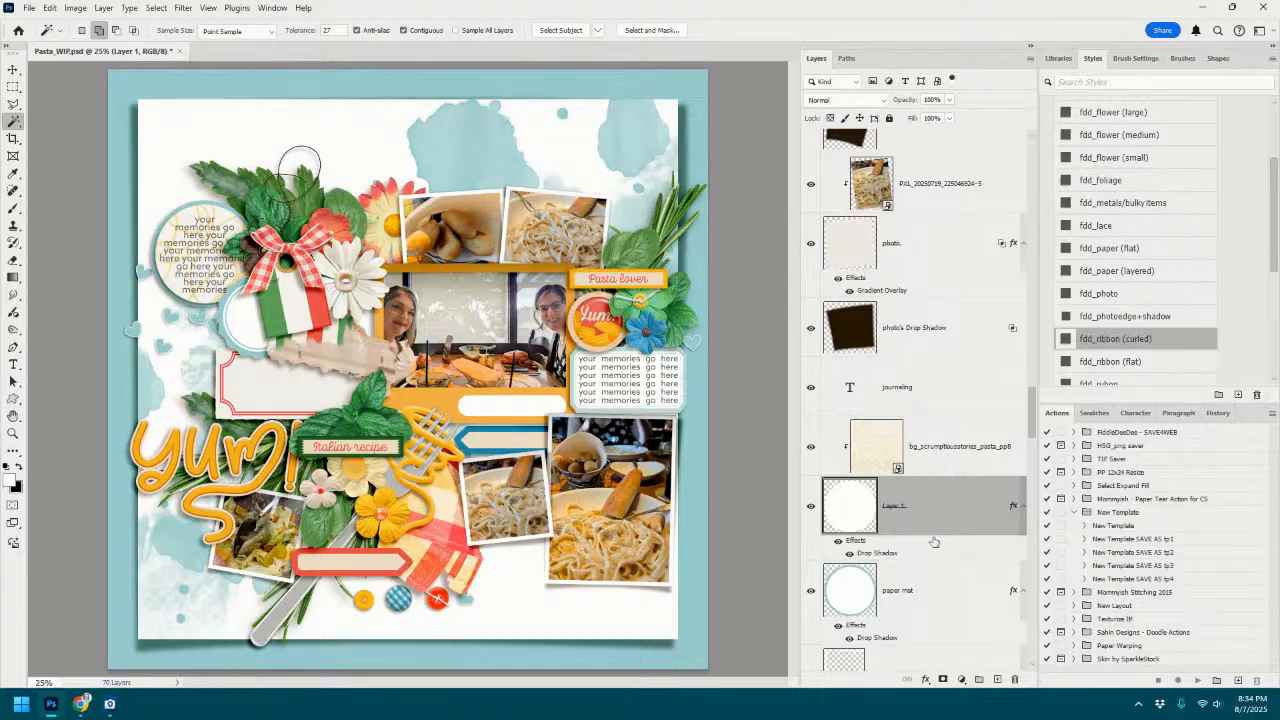
# Cover the original paper mat with an orange patterned paper merged into its circular shape, and clear the selection.
pyautogui.click(912, 590)
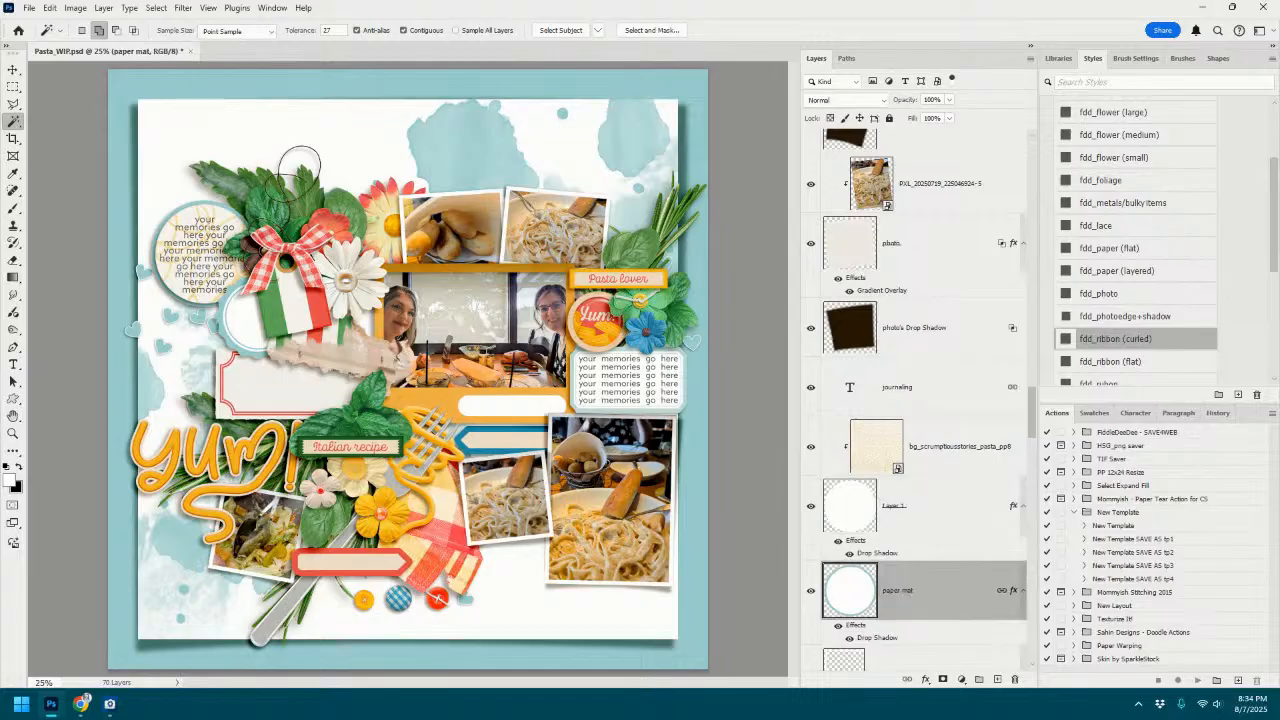
pyautogui.moveTo(1279, 340); pyautogui.dragTo(686, 340)
pyautogui.press('Escape')
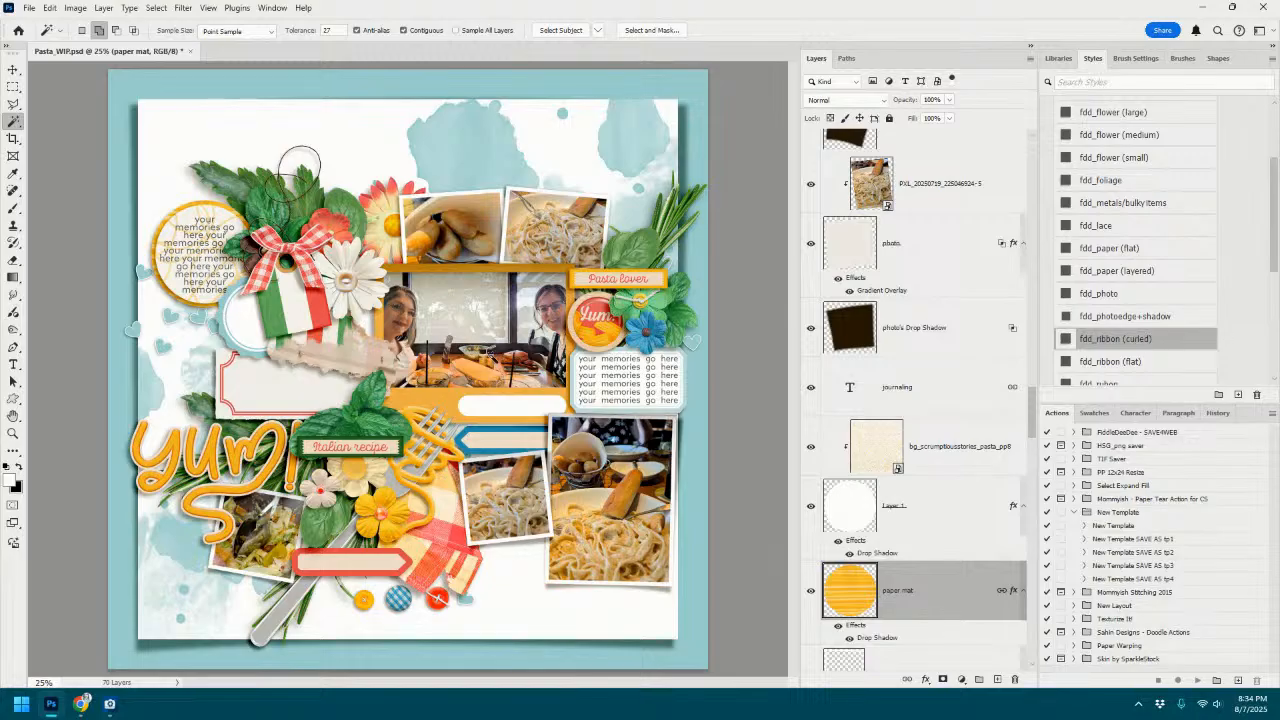
pyautogui.click(345, 342)
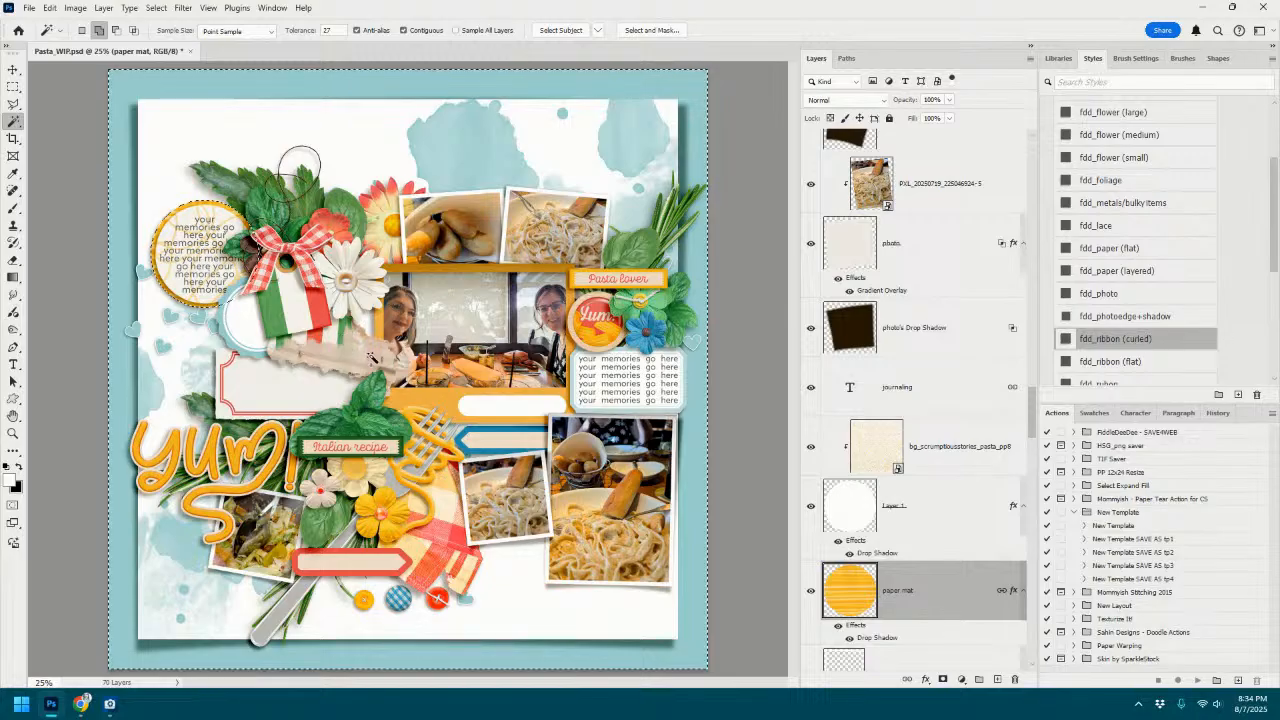
pyautogui.press('v')
pyautogui.keyDown('ctrl'); pyautogui.click(203, 228); pyautogui.keyUp('ctrl')
pyautogui.hotkey('ctrl', 'd')
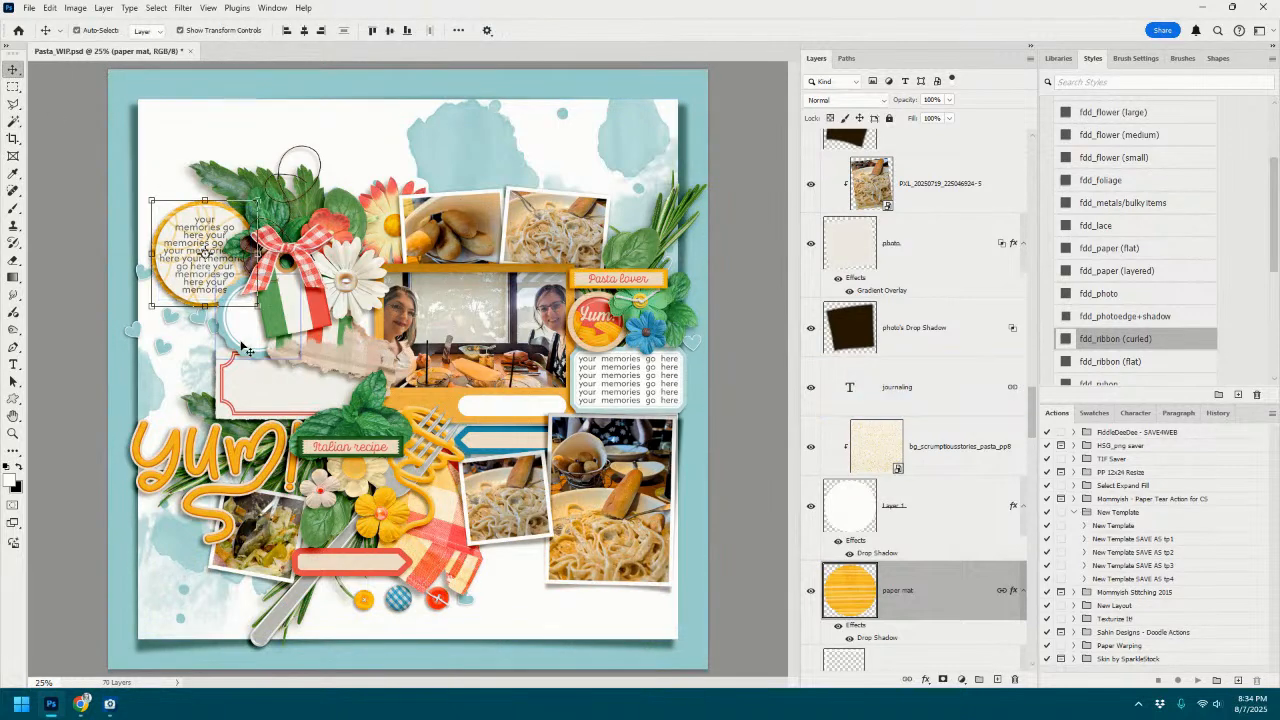
# Select the scalloped blue border of the round label/element beside the flag tag with the Magic Wand and copy it to a new layer.
pyautogui.keyDown('ctrl'); pyautogui.click(241, 345); pyautogui.keyUp('ctrl')
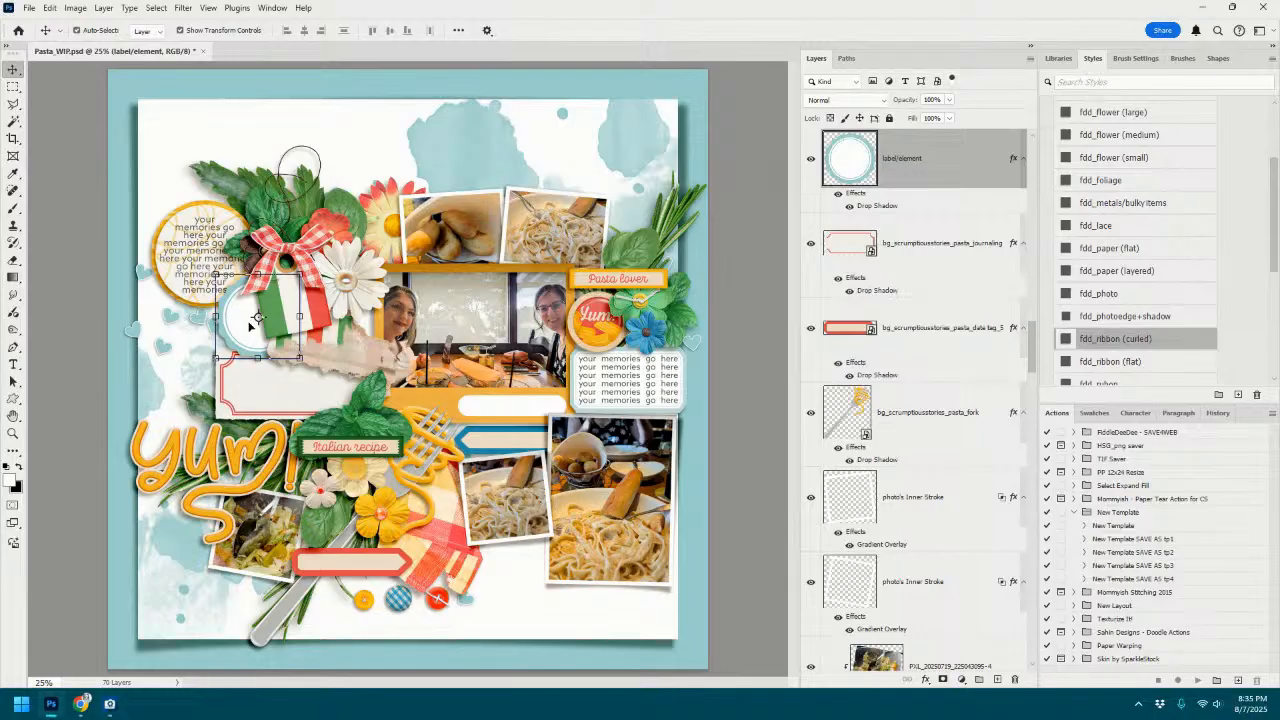
pyautogui.click(13, 121)
pyautogui.scroll(1, 200, 287)
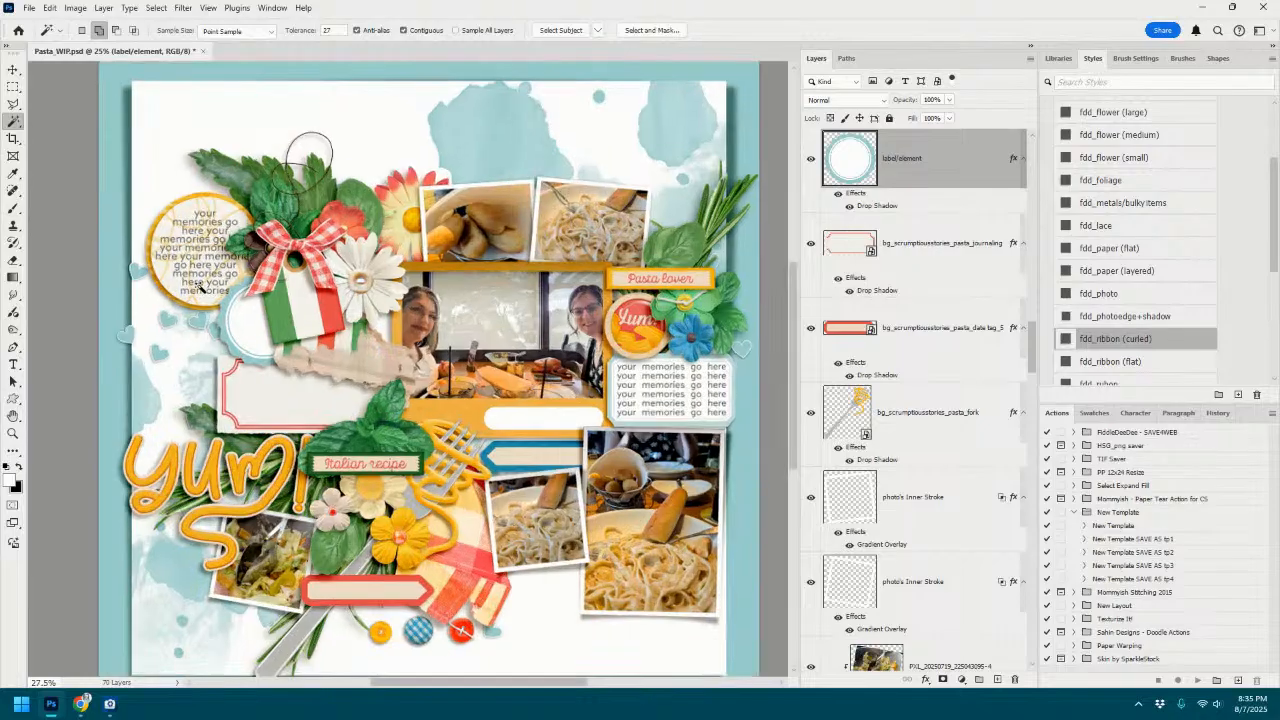
pyautogui.scroll(6, 200, 287)
pyautogui.click(268, 308)
pyautogui.click(279, 284)
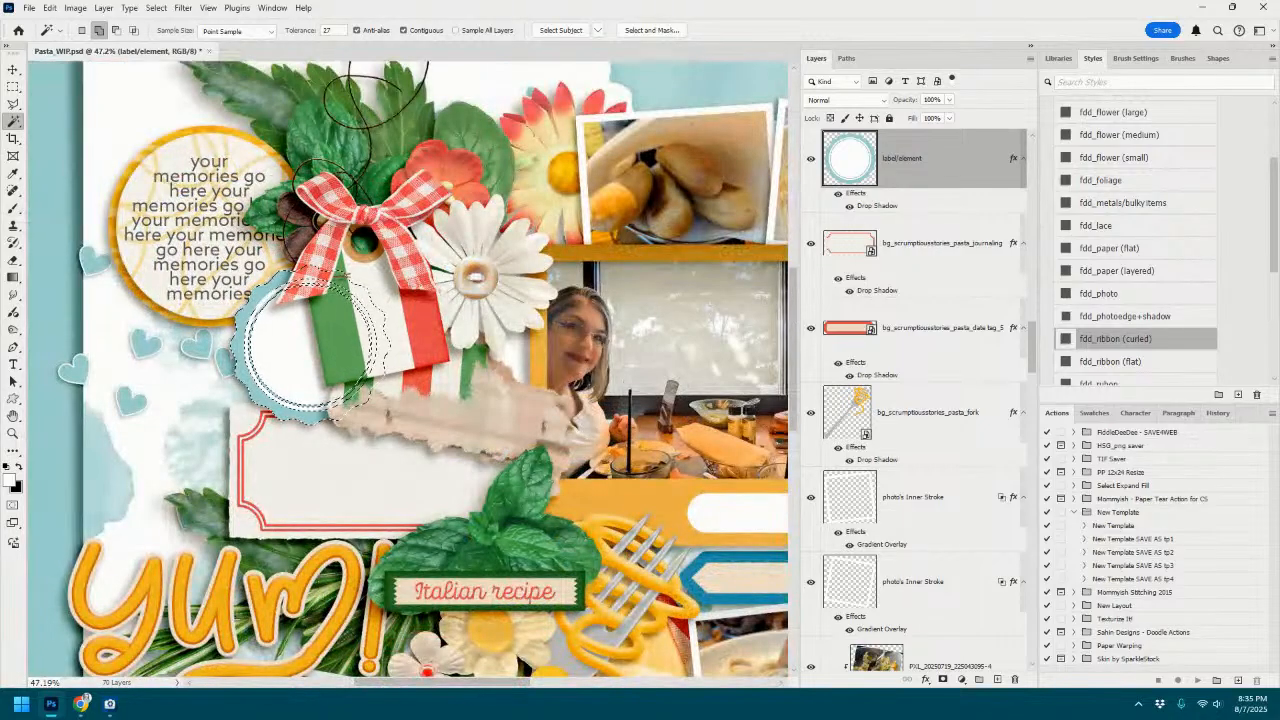
pyautogui.rightClick(925, 163)
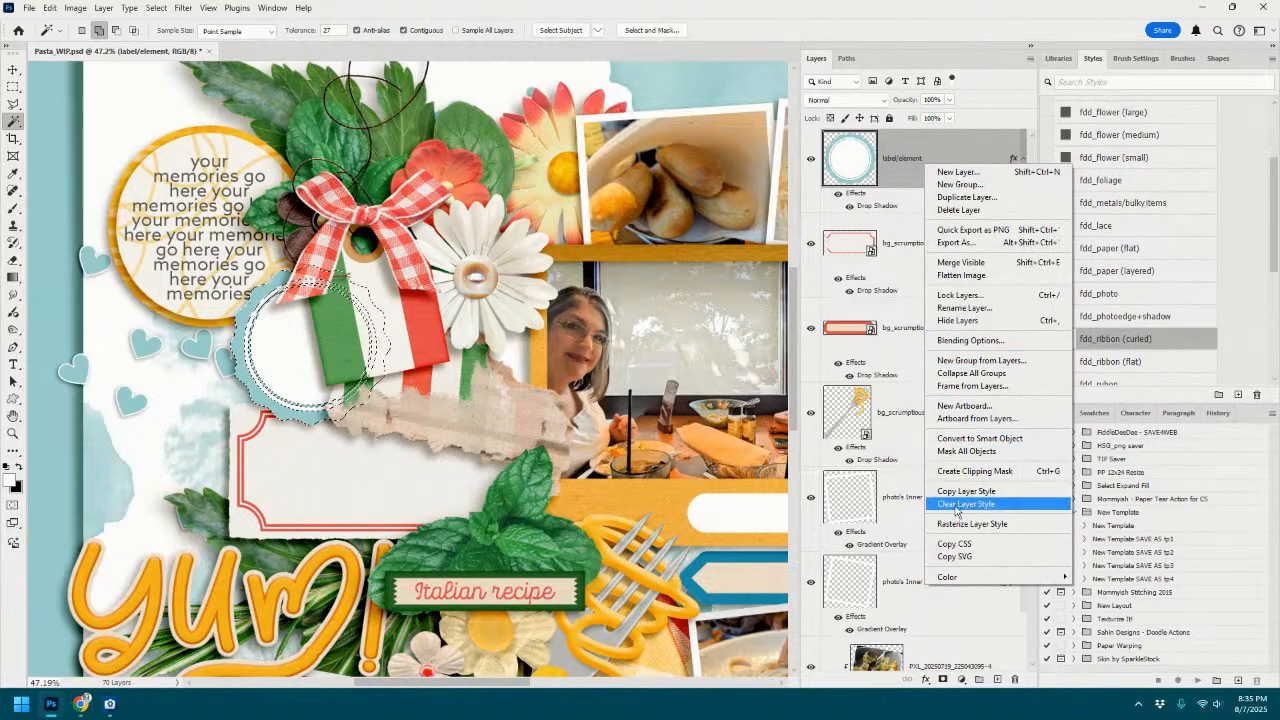
pyautogui.click(910, 153)
pyautogui.hotkey('ctrl', 'j')
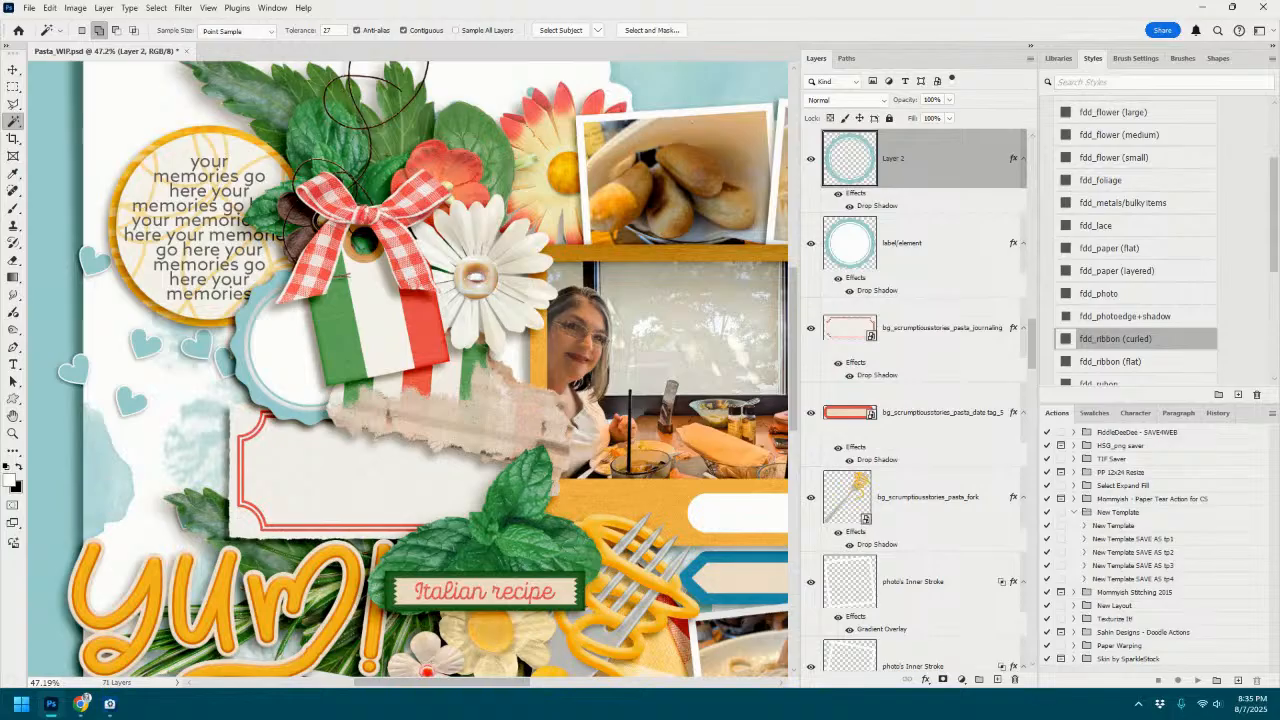
# Clip the bg_scrumptiousstories_pasta_pp14 paper to the copied scalloped border, merge the two, and clear the merged layer's style.
pyautogui.moveTo(628, 372); pyautogui.dragTo(564, 398)
pyautogui.hotkey('ctrl', 'alt', 'g')
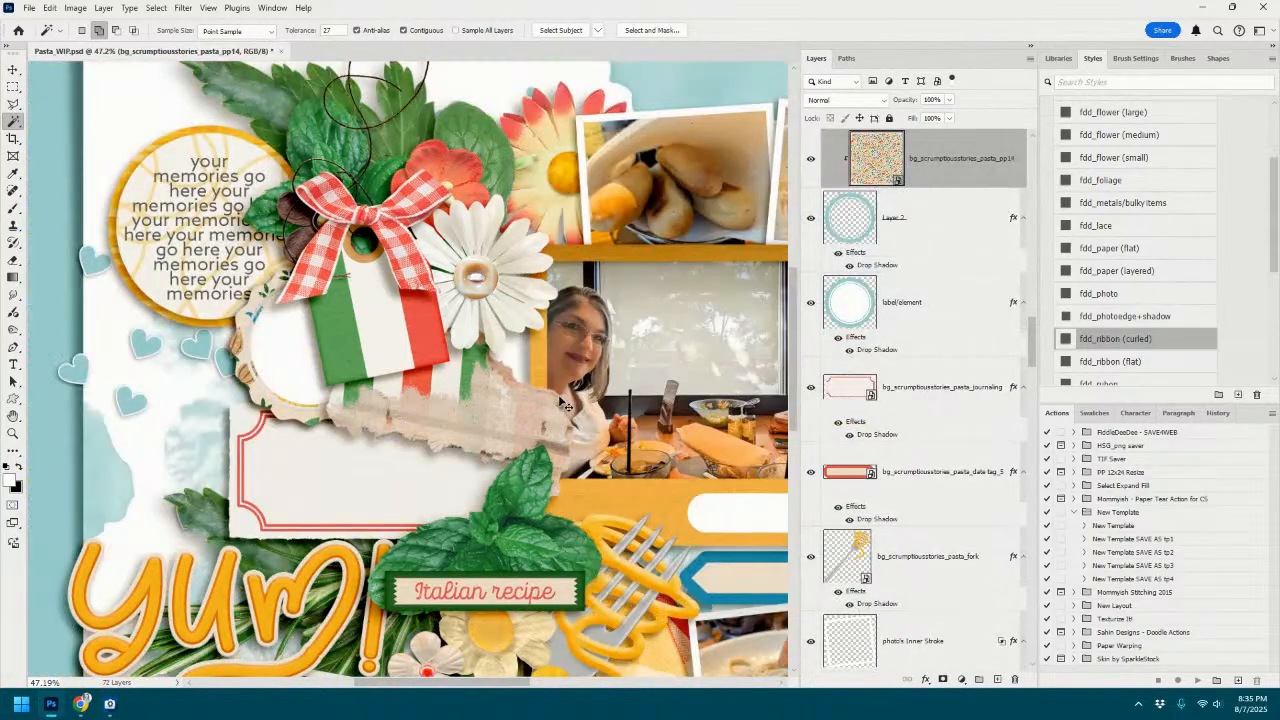
pyautogui.hotkey('ctrl', 'e')
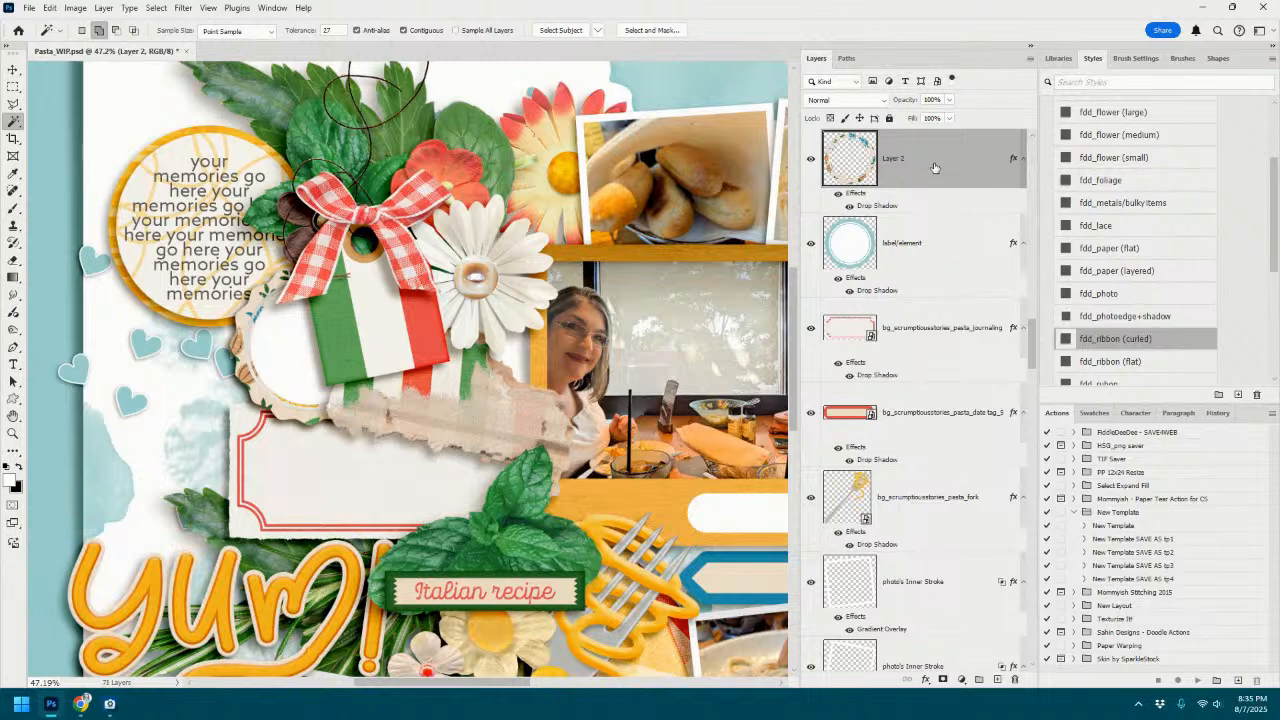
pyautogui.rightClick(935, 167)
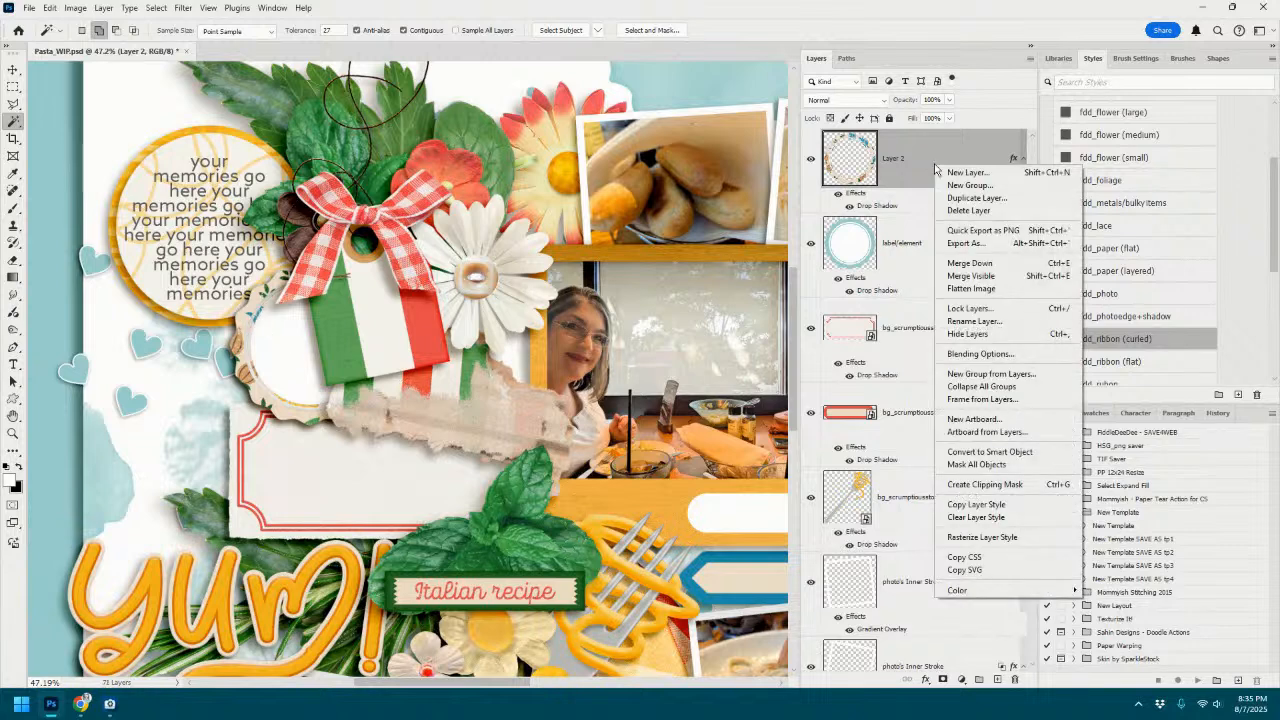
pyautogui.click(973, 517)
pyautogui.scroll(-1, 618, 422)
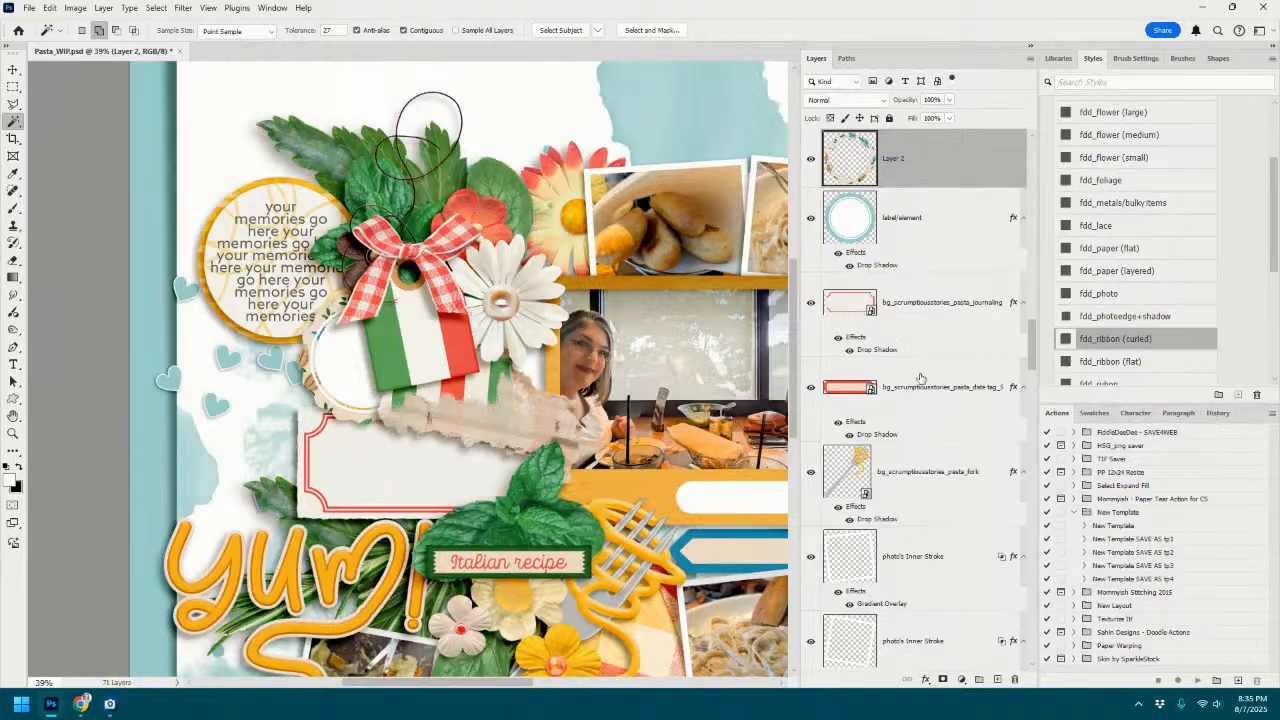
# Add the bg_scrumptiousstories_pasta_pp9 paper above the label/element layer and clip it to the round label.
pyautogui.click(922, 232)
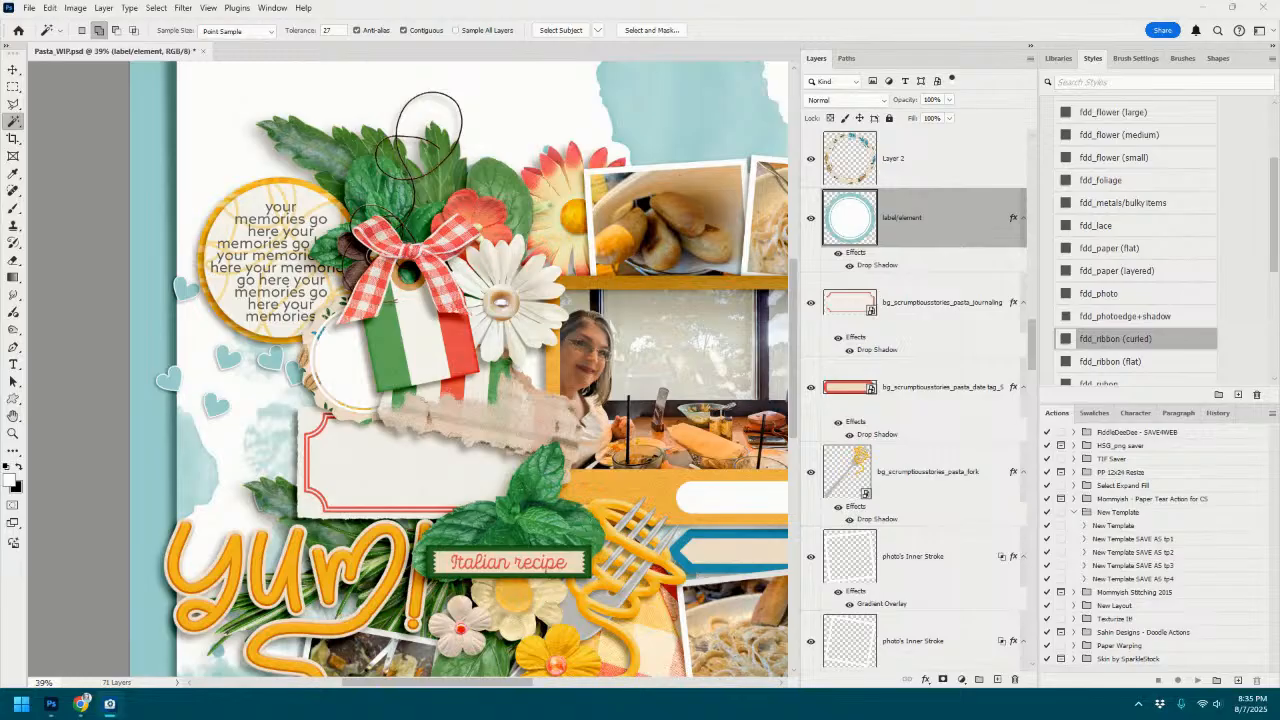
pyautogui.moveTo(902, 368); pyautogui.dragTo(727, 448)
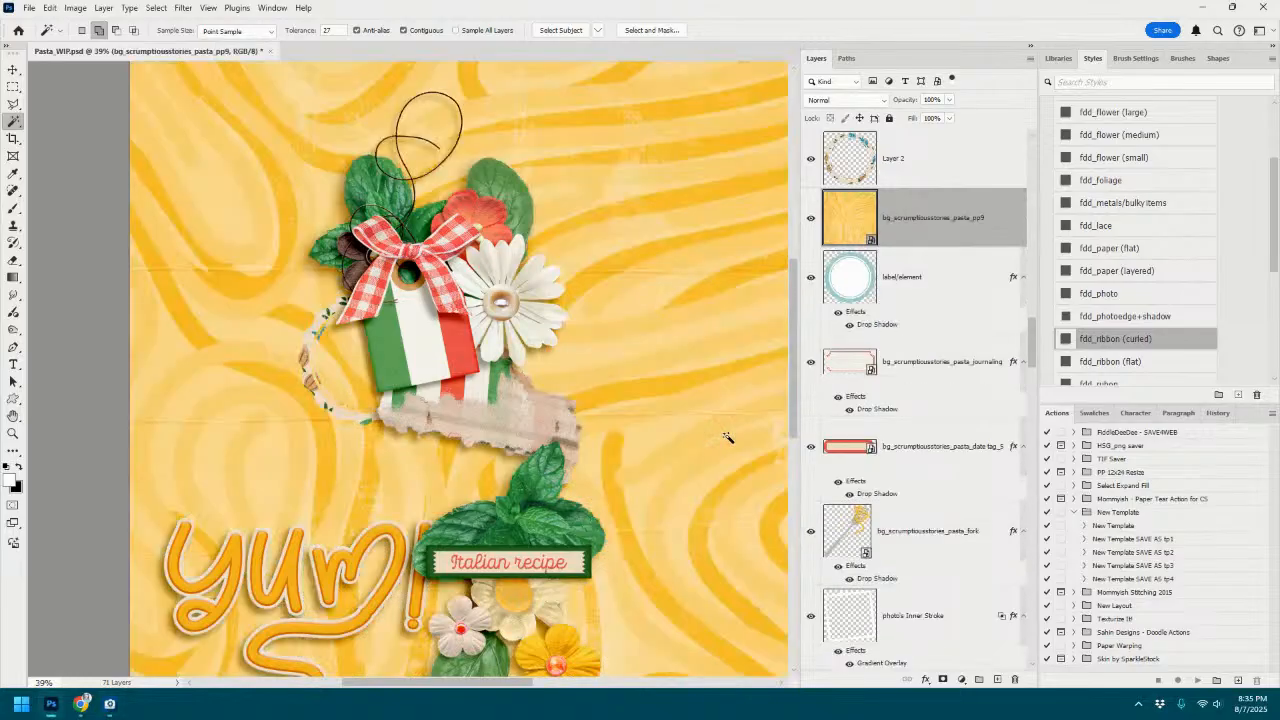
pyautogui.keyDown('alt'); pyautogui.click(1004, 247); pyautogui.keyUp('alt')
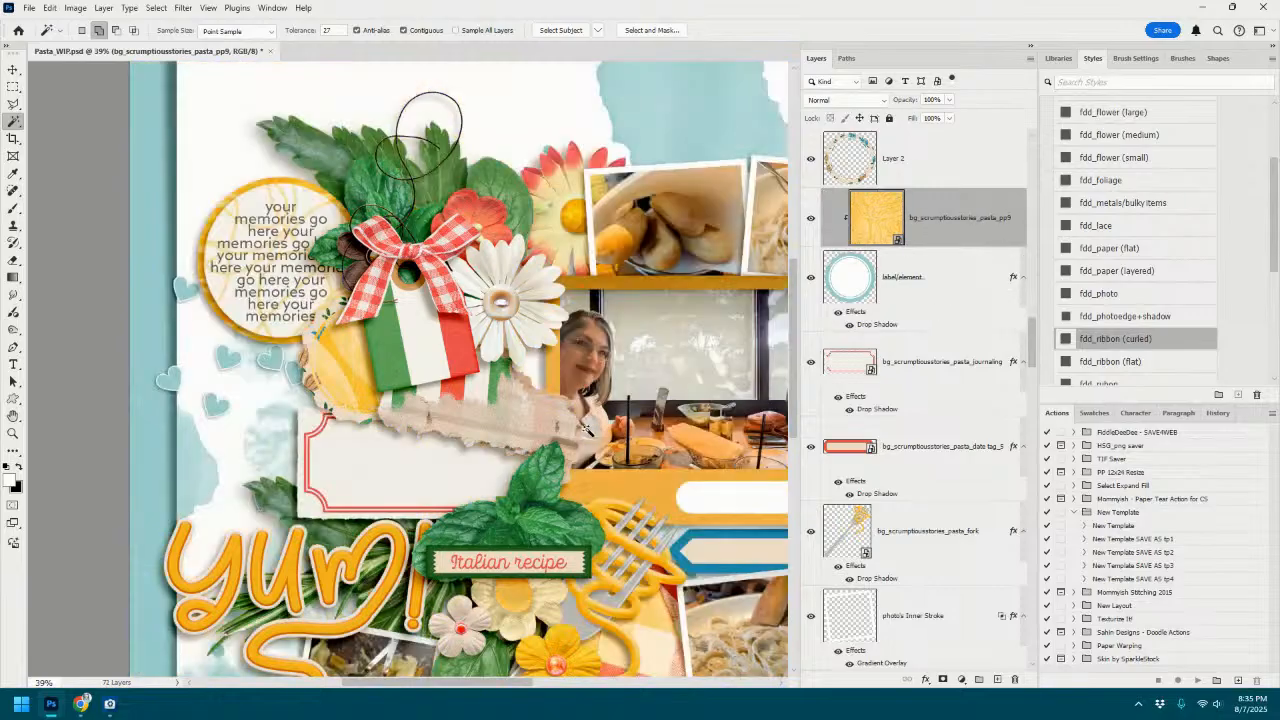
pyautogui.hotkey('ctrl', '0')
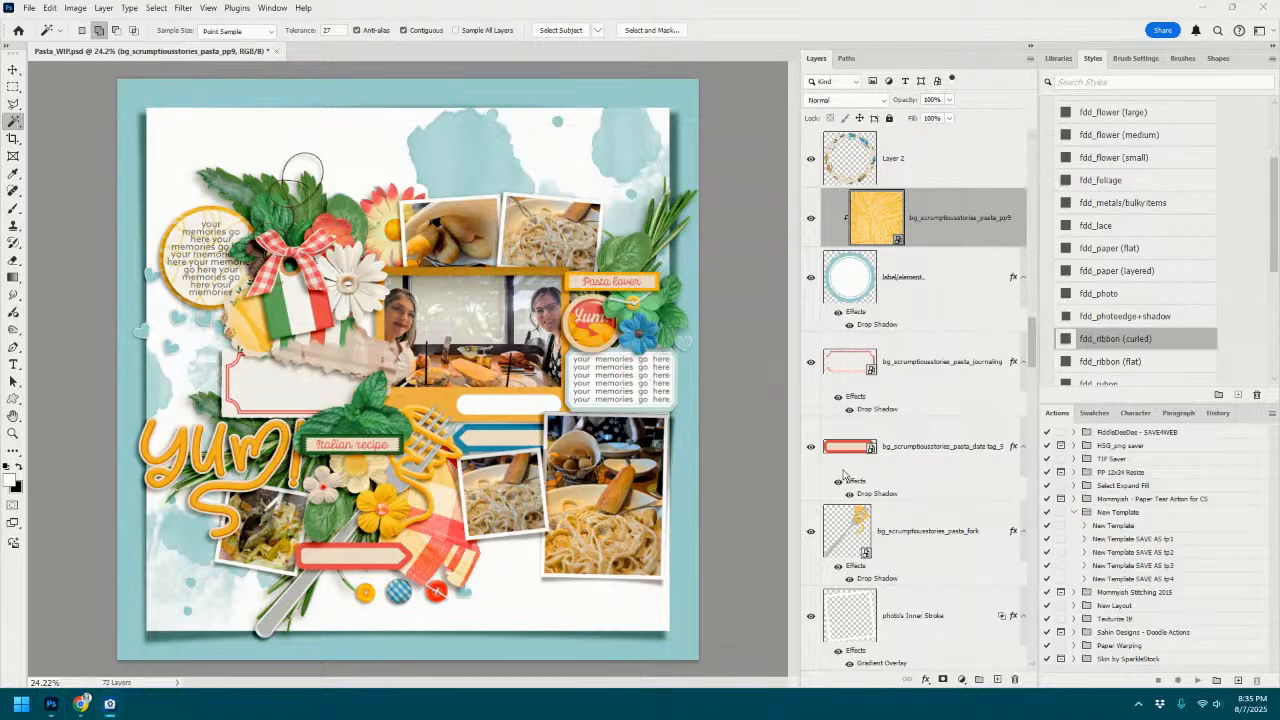
pyautogui.scroll(3, 453, 240)
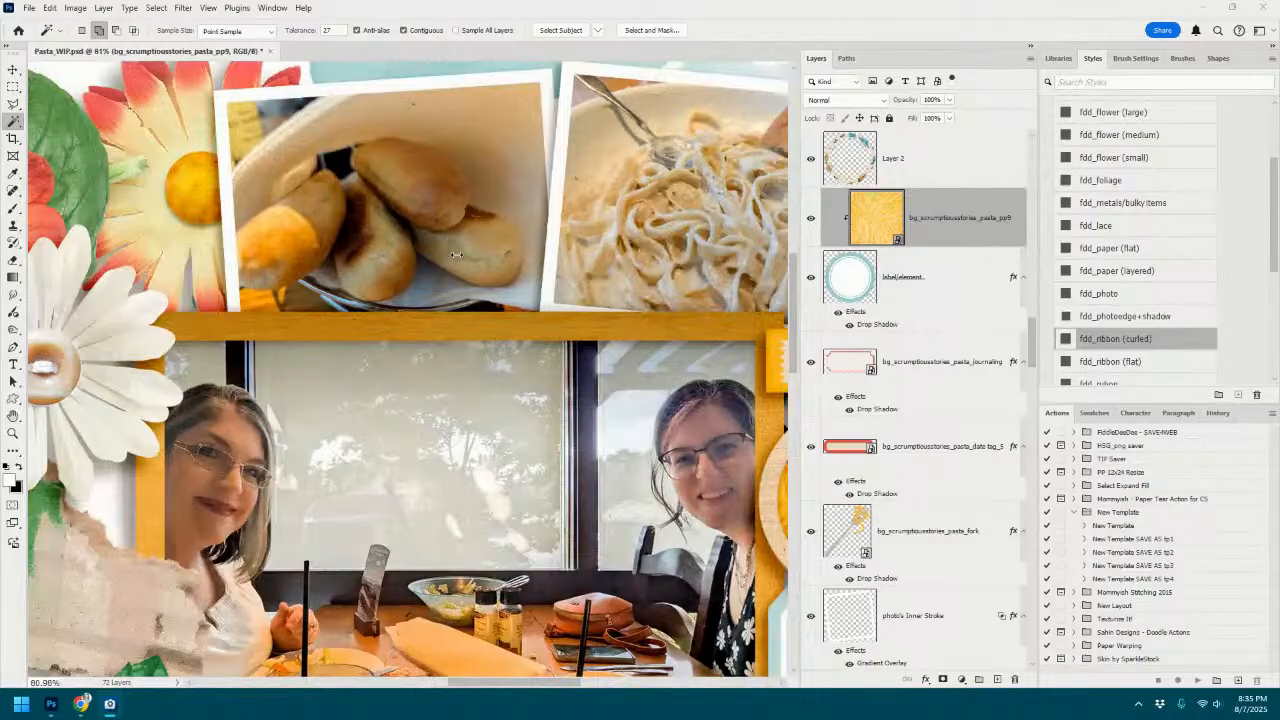
pyautogui.scroll(-5, 451, 249)
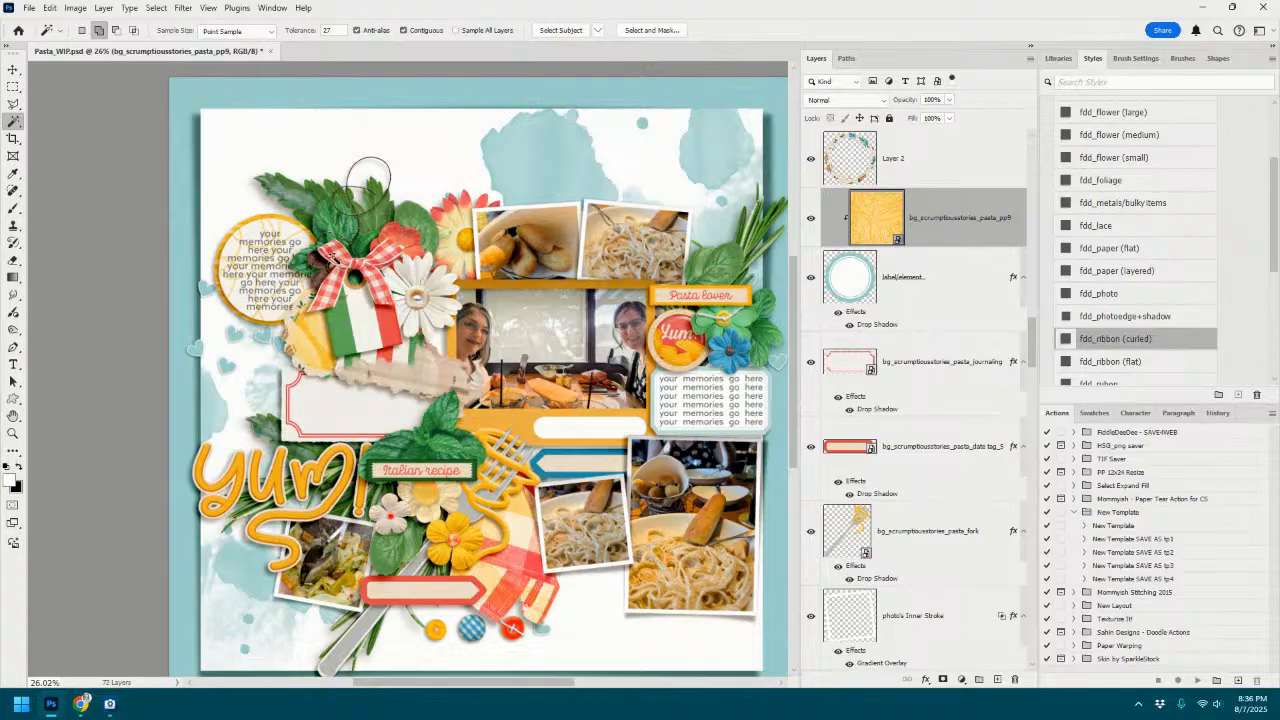
pyautogui.scroll(5, 293, 320)
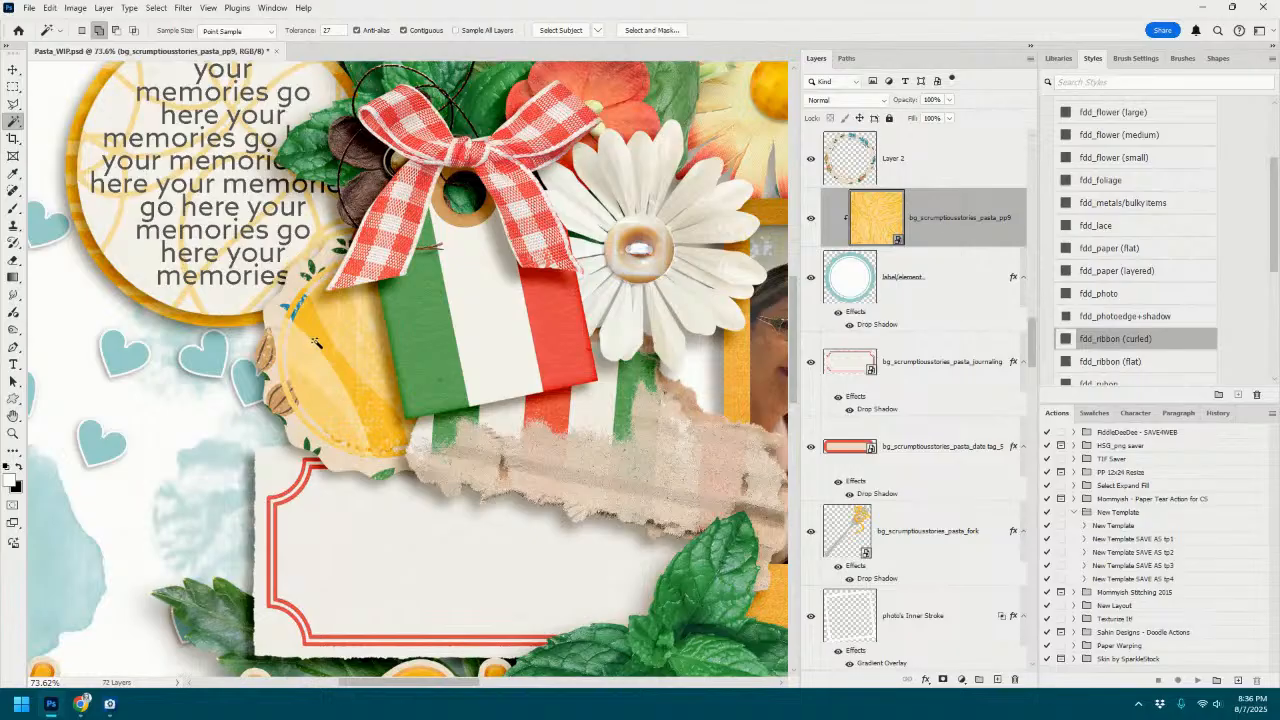
# Place the bg_scrumptiousstories_pasta_jc7 journal card above the bow, over the tag and label cluster.
pyautogui.click(13, 69)
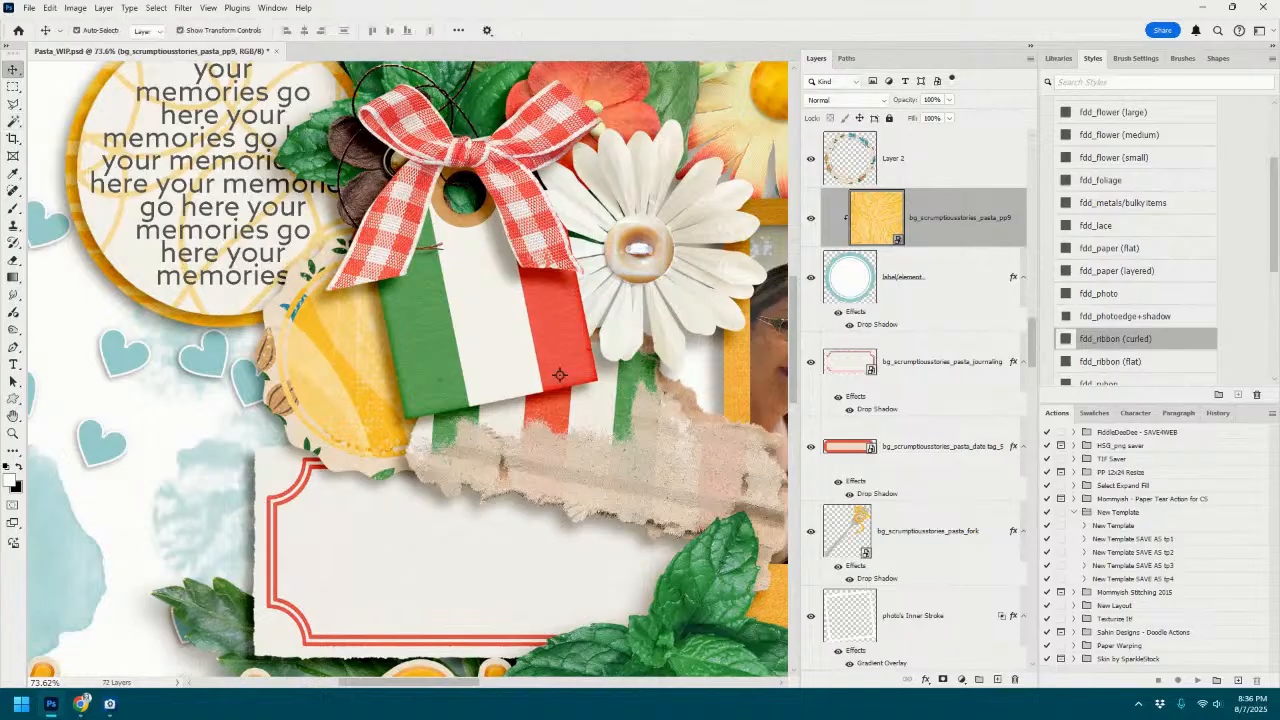
pyautogui.moveTo(1279, 140); pyautogui.dragTo(617, 412)
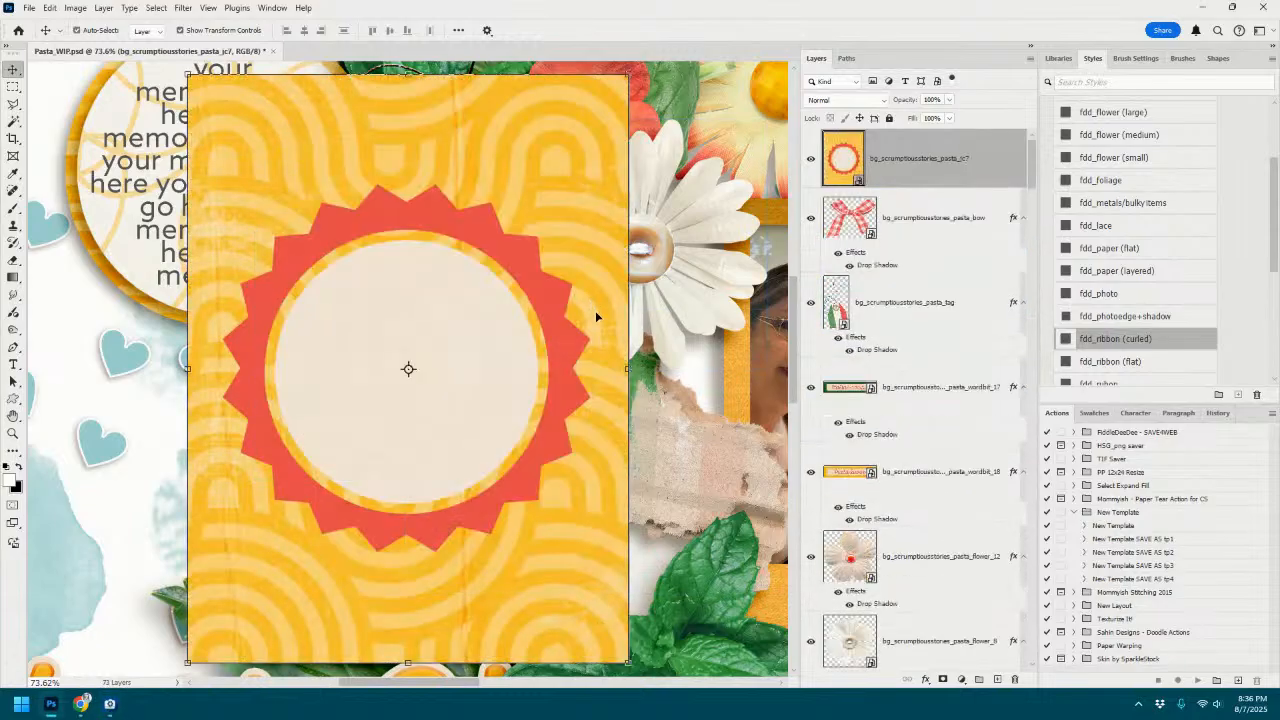
pyautogui.scroll(-5, 457, 290)
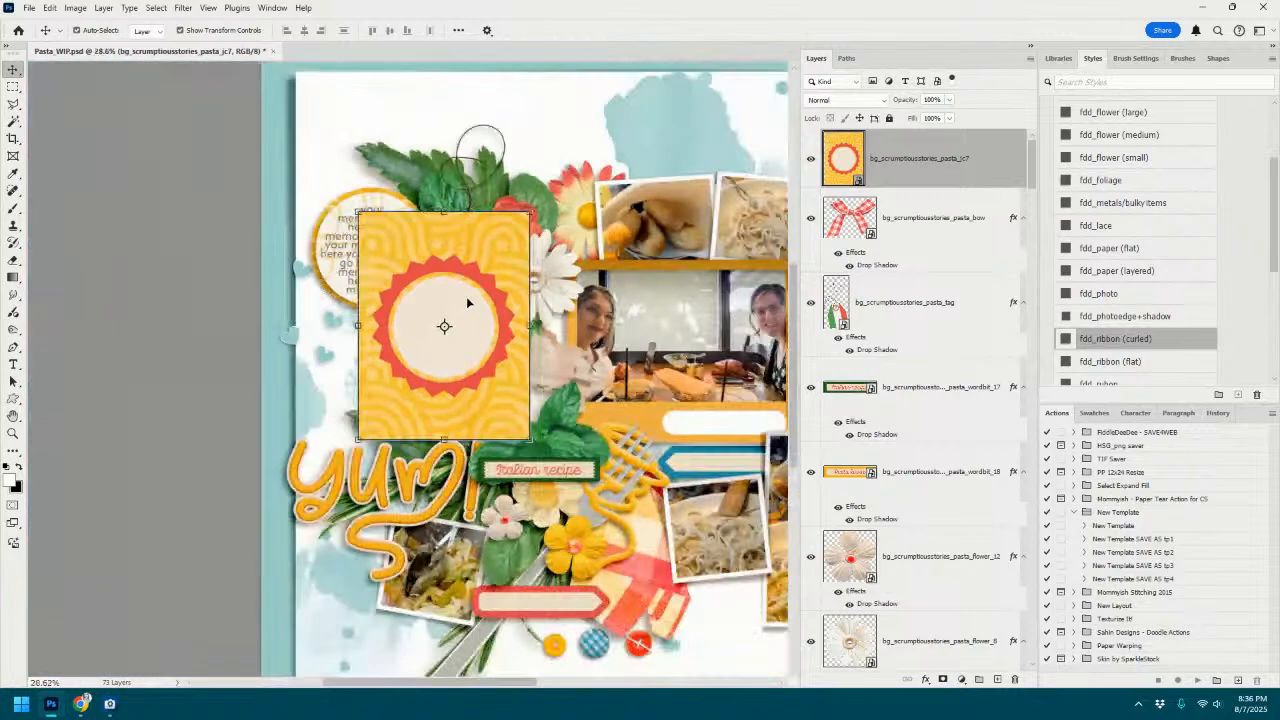
pyautogui.scroll(3, 125, 330)
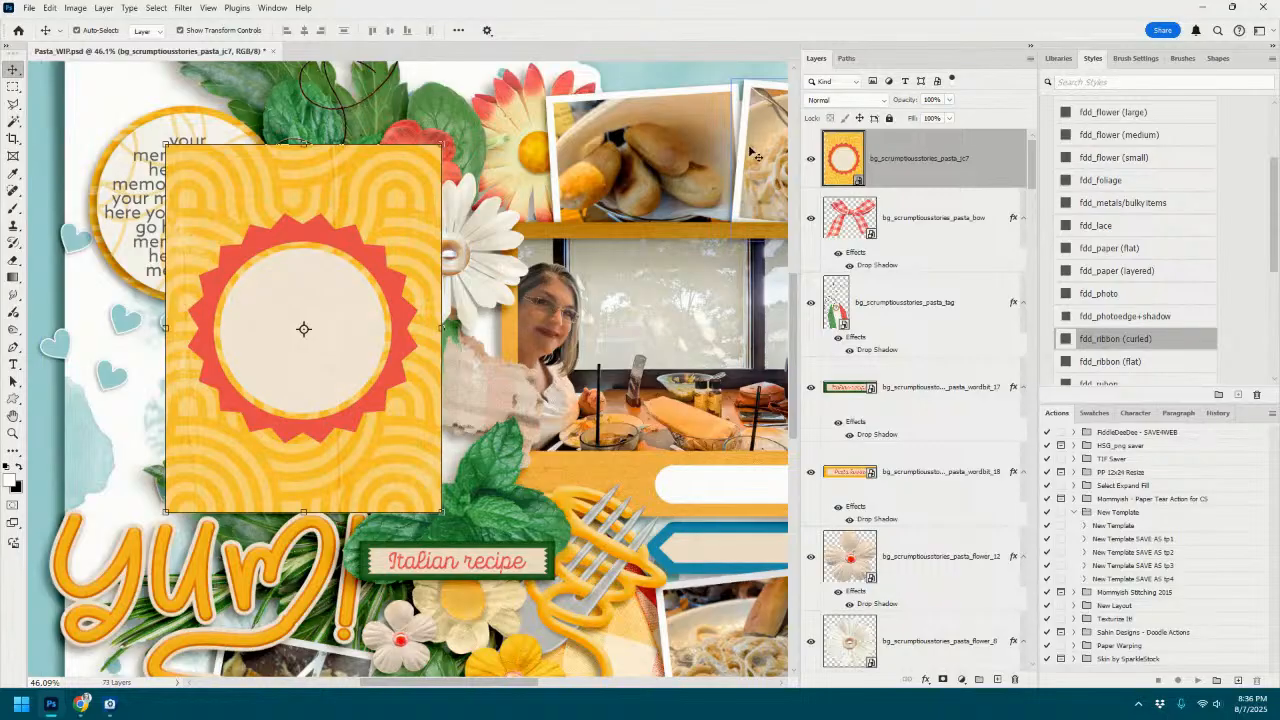
# Select the cream circle and red sunburst on the jc7 journal card with the Magic Wand.
pyautogui.click(15, 121)
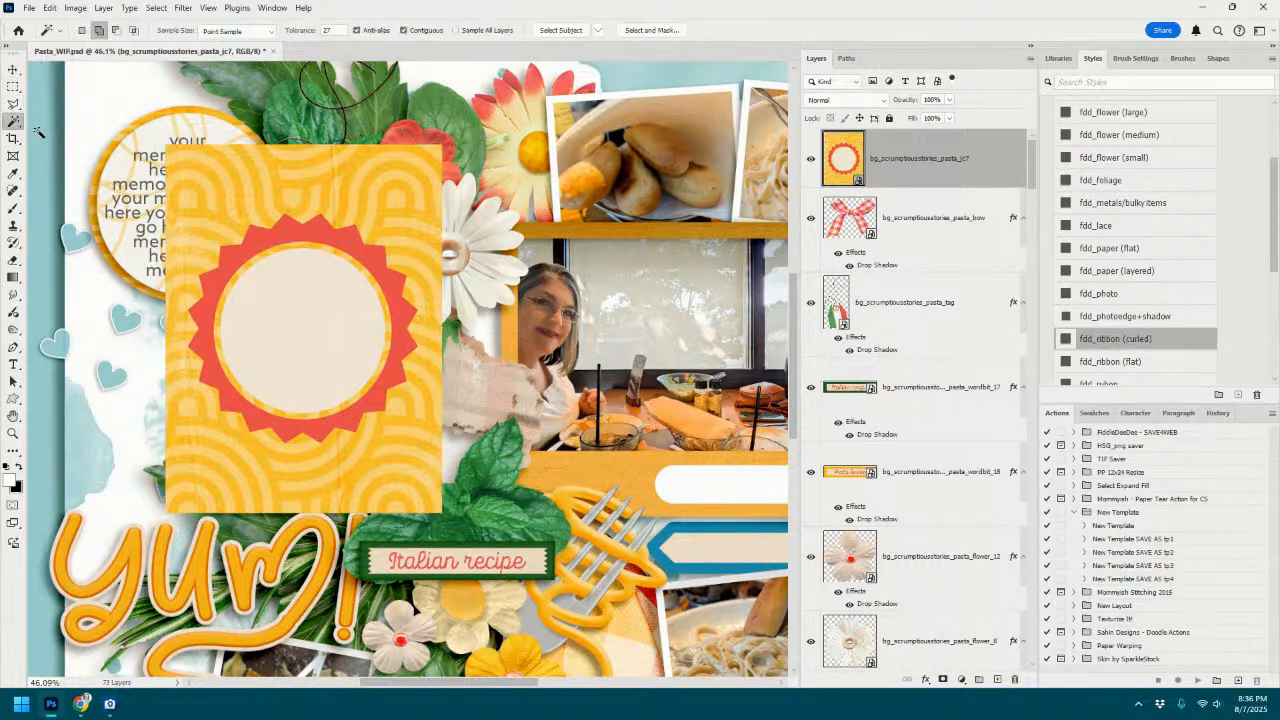
pyautogui.click(355, 258)
pyautogui.keyDown('shift'); pyautogui.click(346, 293); pyautogui.keyUp('shift')
pyautogui.scroll(3, 319, 318)
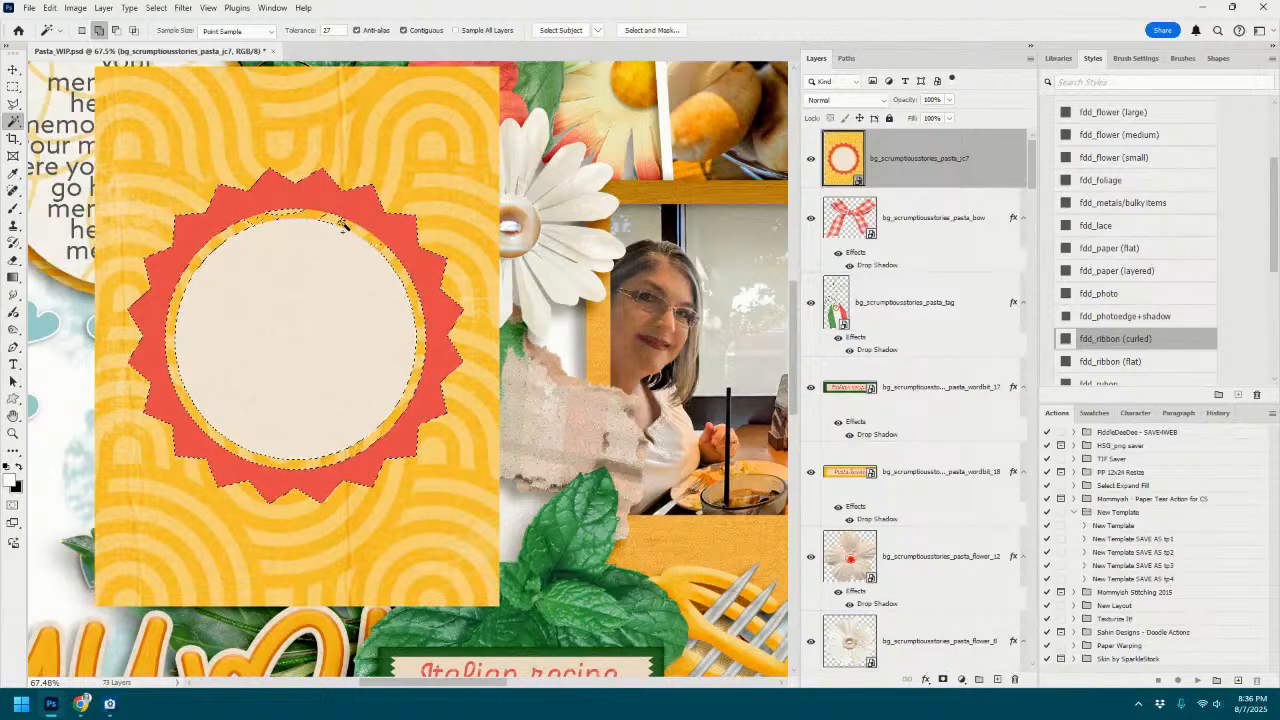
pyautogui.scroll(6, 353, 251)
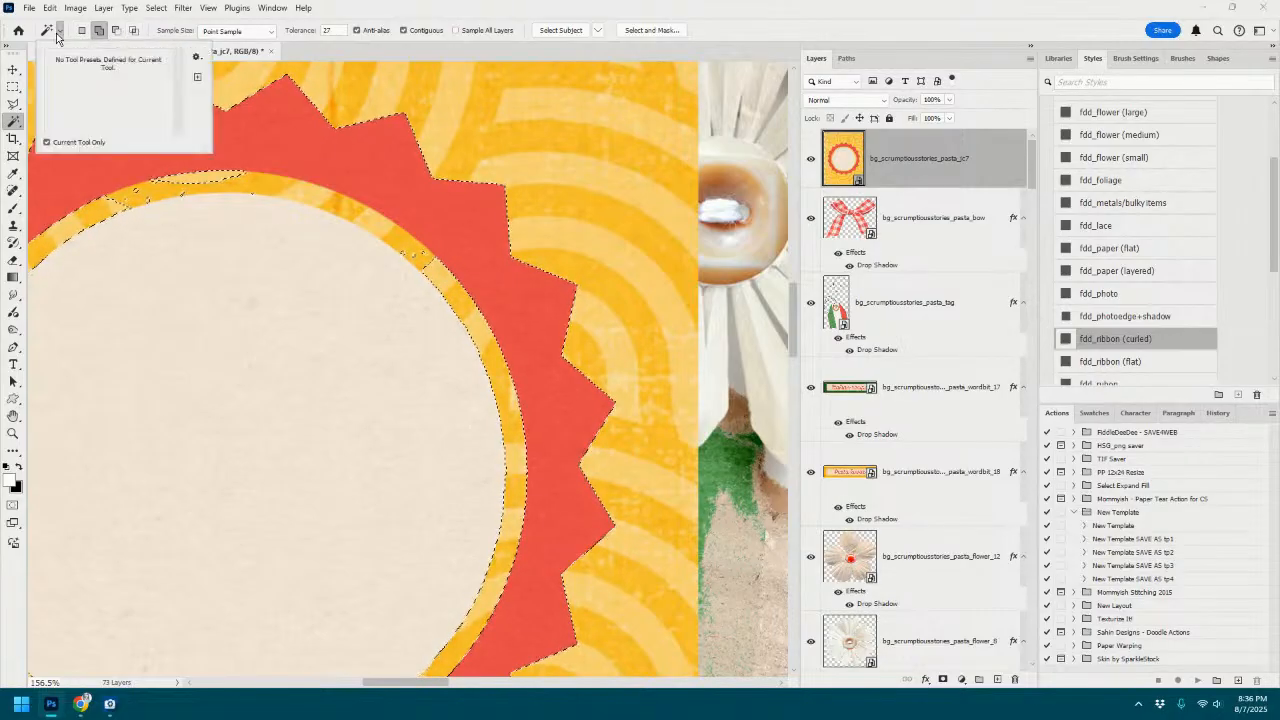
# Try to select the card's yellow ring and cream circle with the Magic Wand in intersect mode, turning off the no-pixels warning.
pyautogui.hotkey('shift', 'alt')
pyautogui.click(399, 243)
pyautogui.click(443, 280)
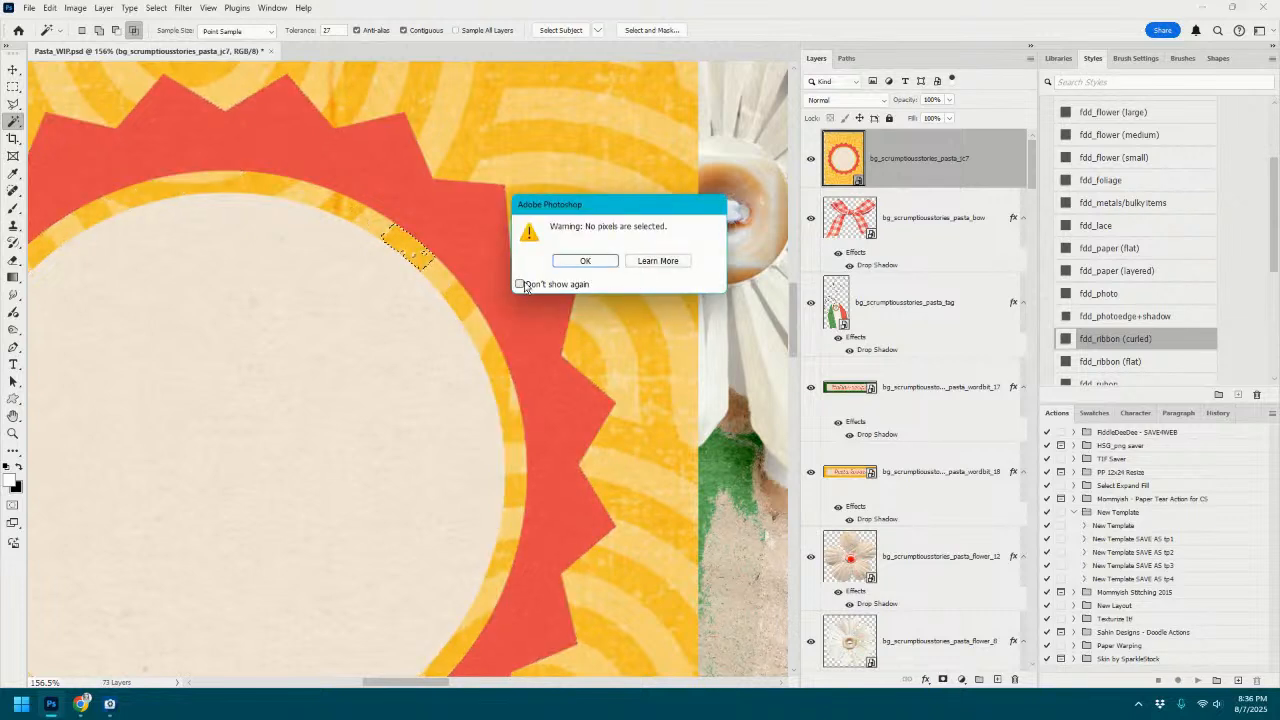
pyautogui.click(521, 285)
pyautogui.click(584, 261)
pyautogui.scroll(-3, 300, 278)
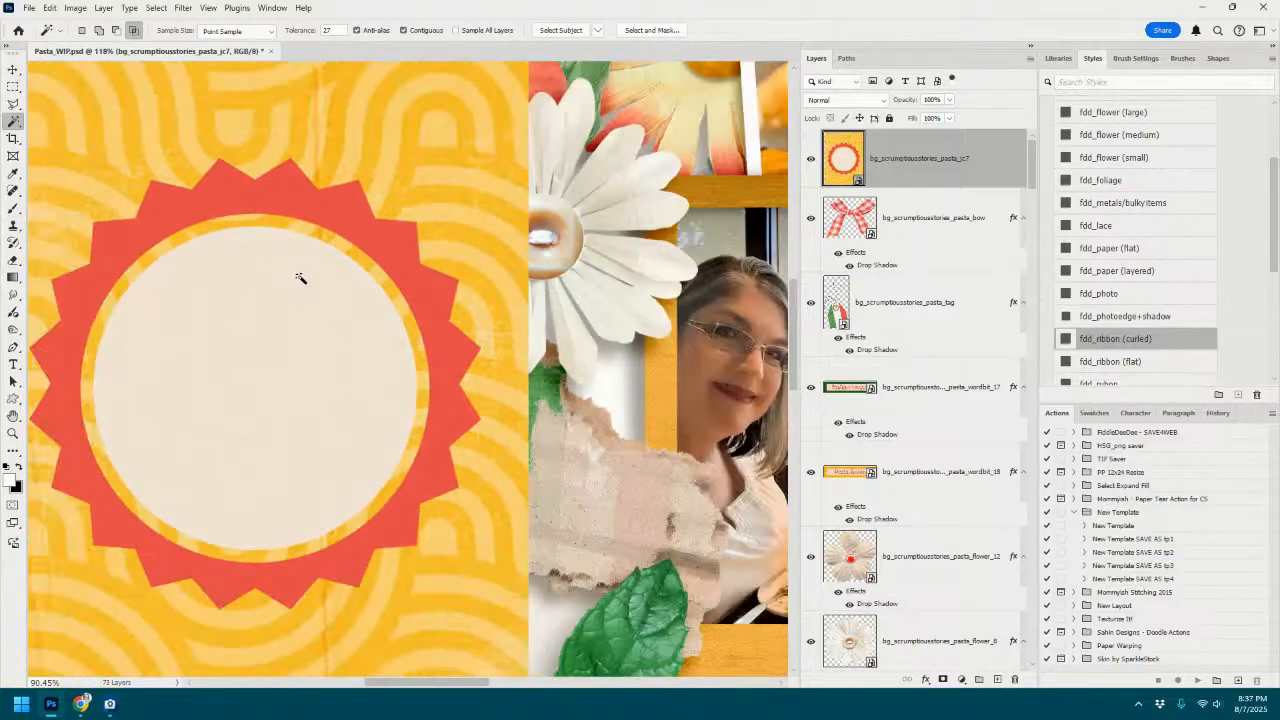
pyautogui.scroll(-1, 300, 278)
pyautogui.click(284, 308)
pyautogui.click(314, 238)
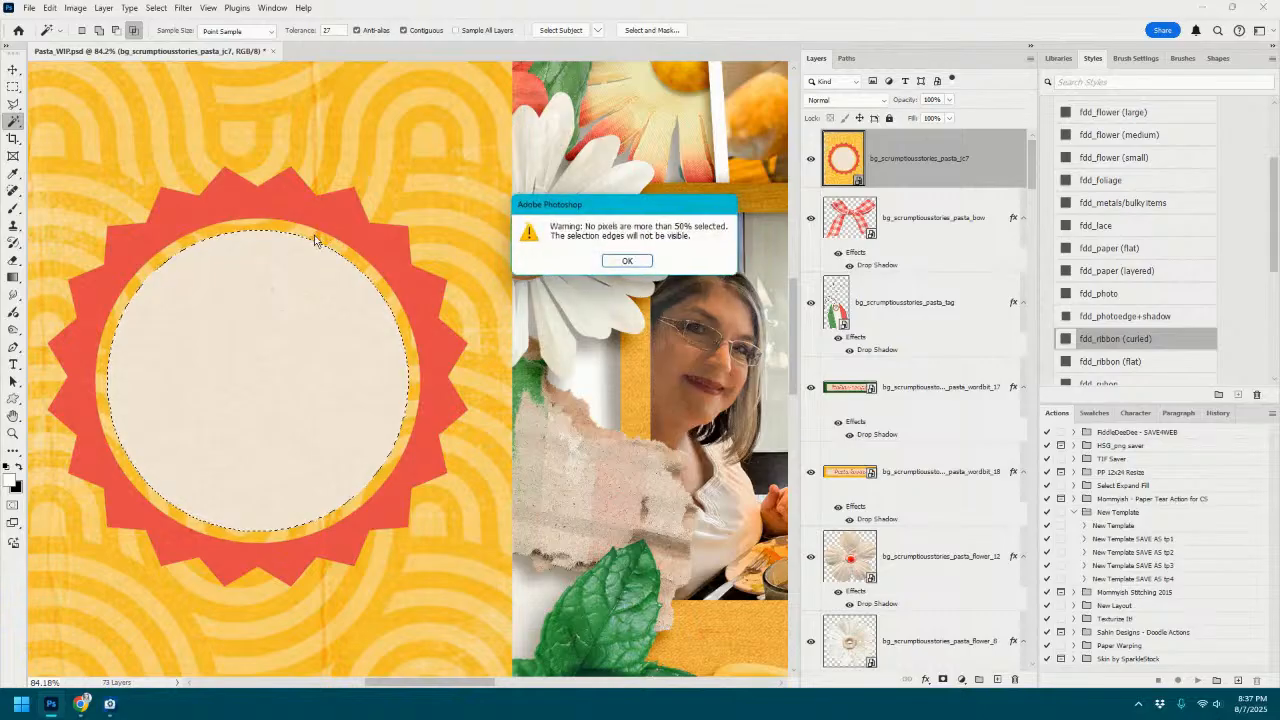
pyautogui.click(626, 262)
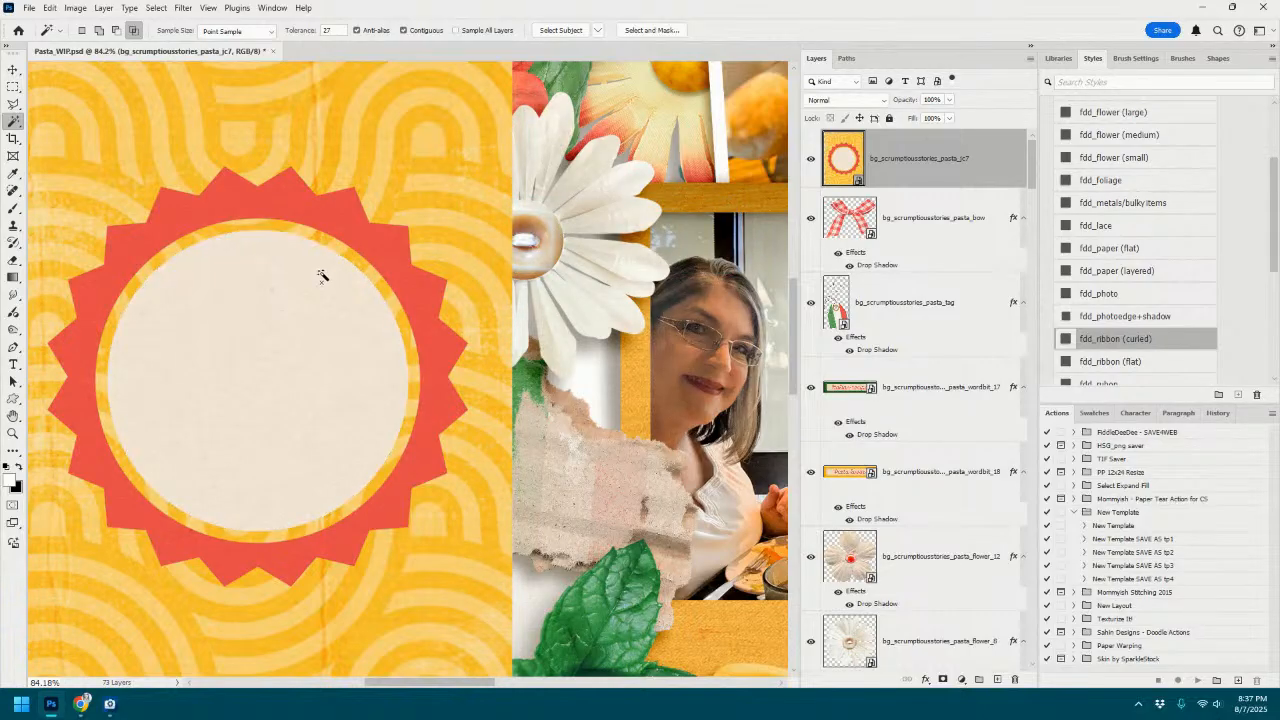
# Switch the Magic Wand to add-to-selection mode and select the journal card's red sunburst and cream circle.
pyautogui.click(99, 30)
pyautogui.click(323, 221)
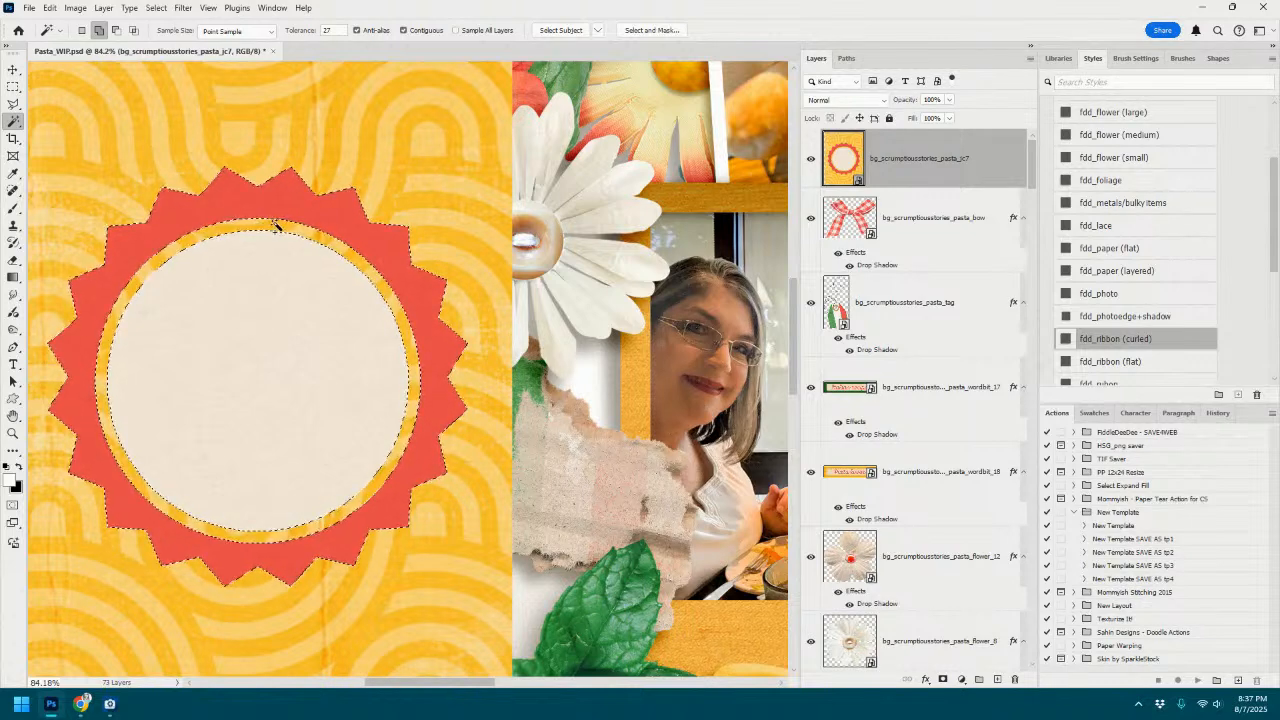
# Add the yellow ring to the scalloped label's selection with the Quick Selection tool, and return to the Magic Wand tool.
pyautogui.scroll(5, 278, 224)
pyautogui.scroll(-3, 280, 230)
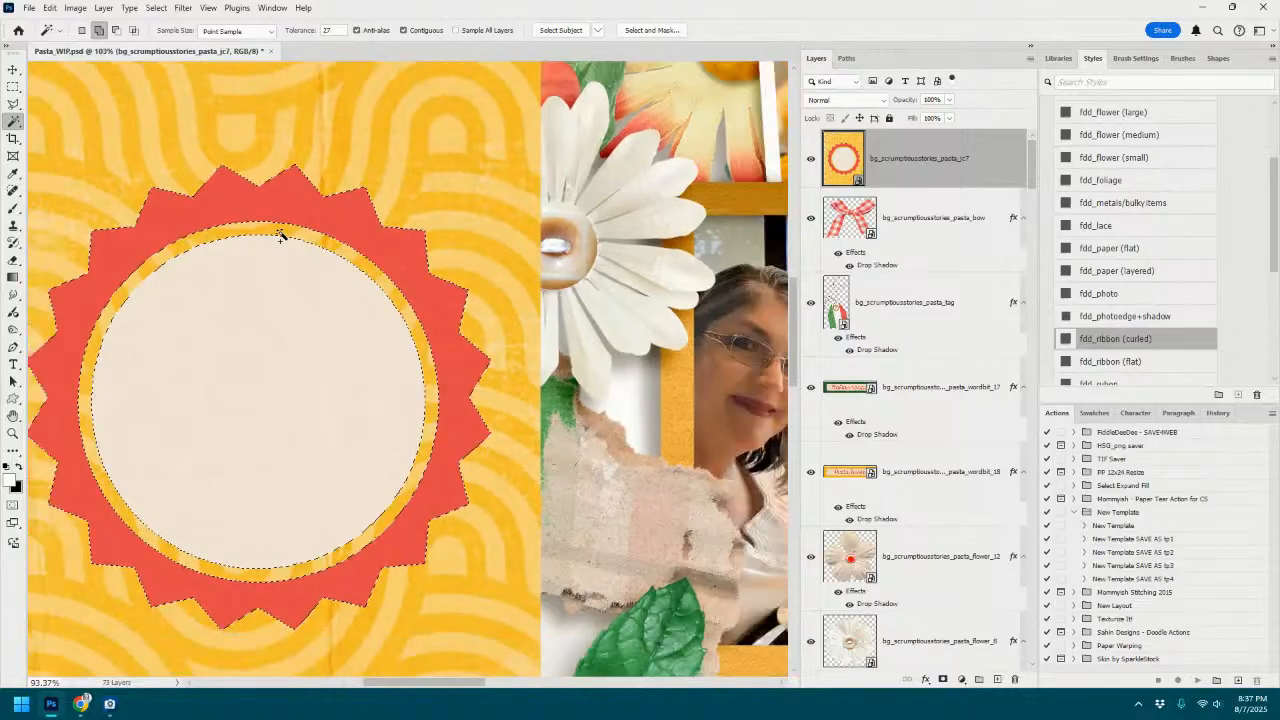
pyautogui.scroll(-2, 281, 236)
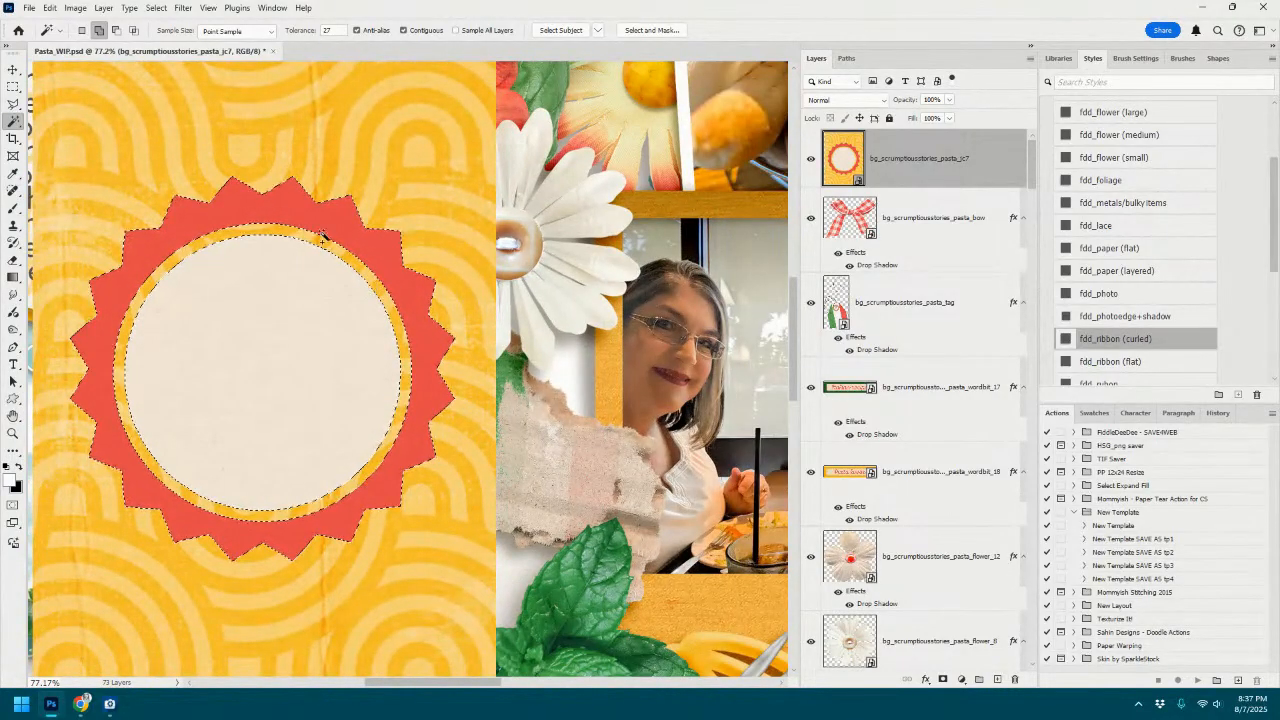
pyautogui.rightClick(15, 122)
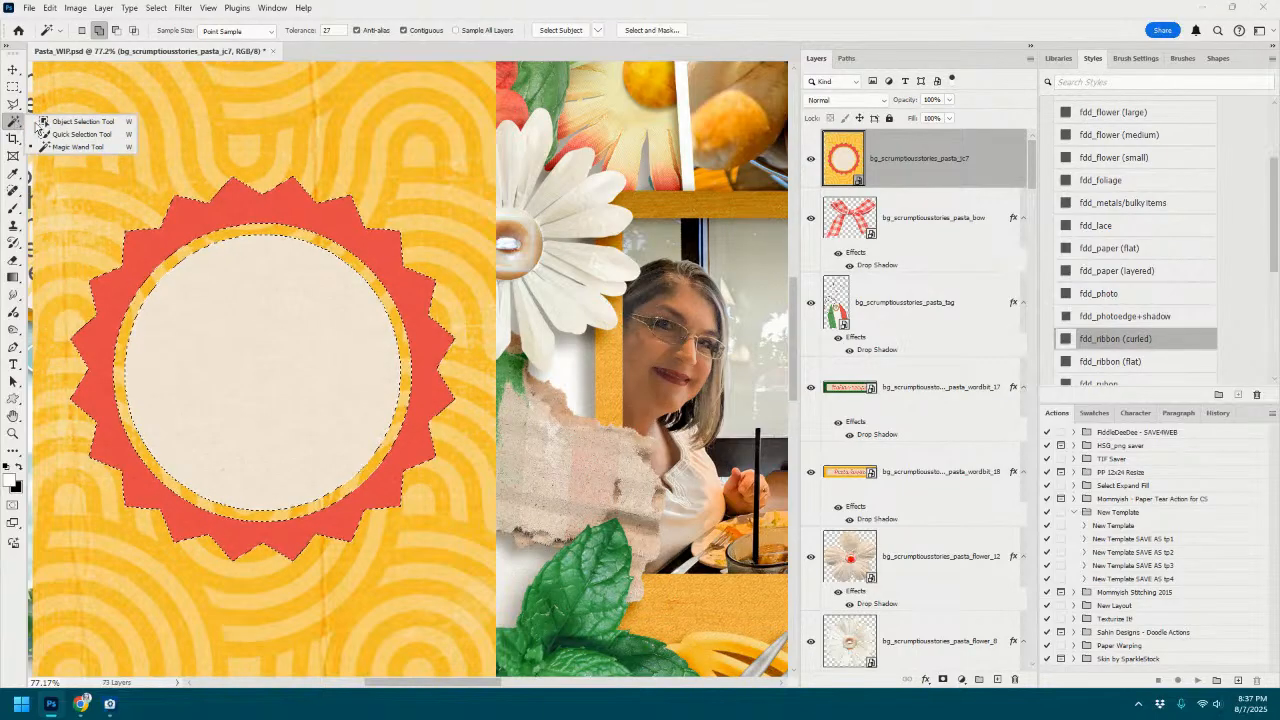
pyautogui.click(92, 137)
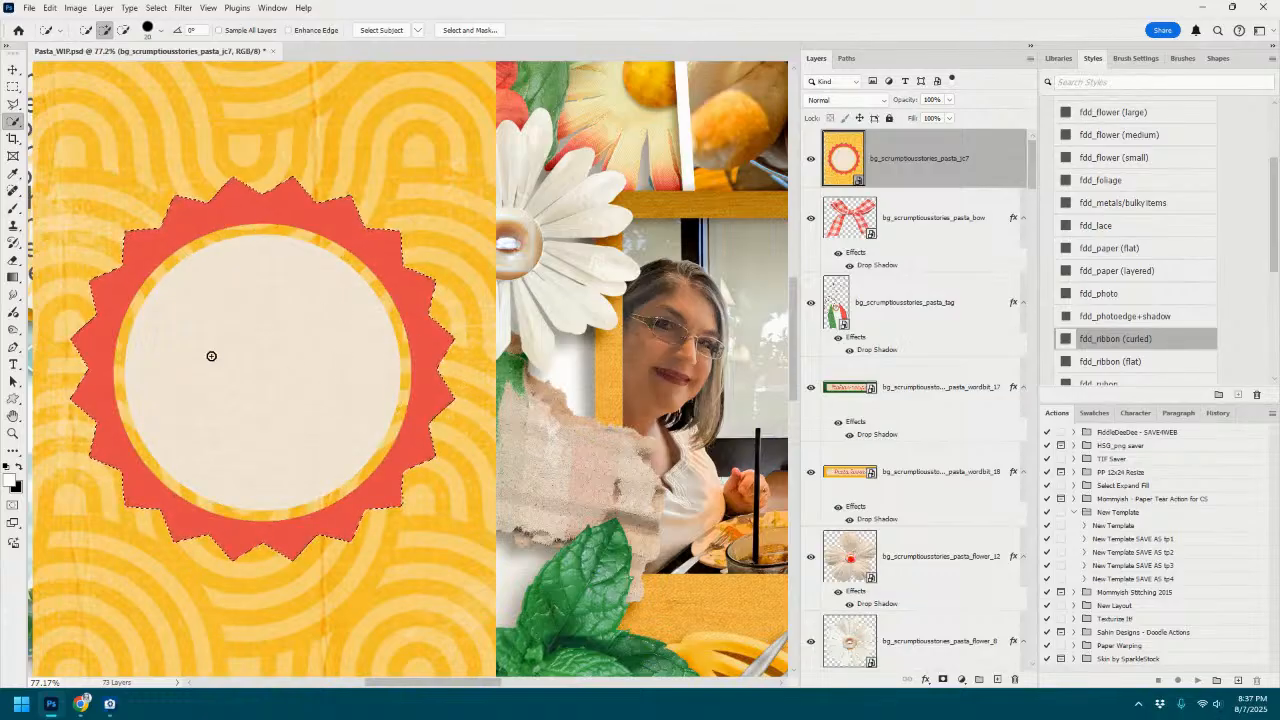
pyautogui.click(13, 123)
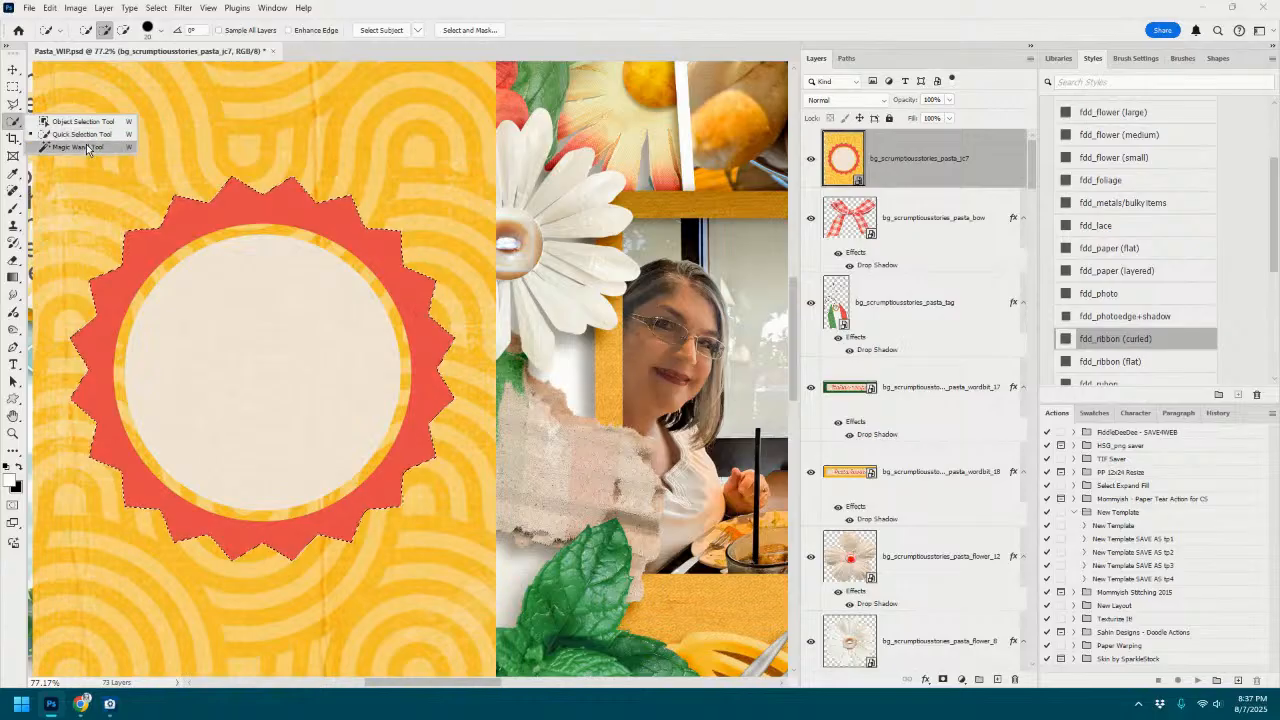
pyautogui.click(87, 146)
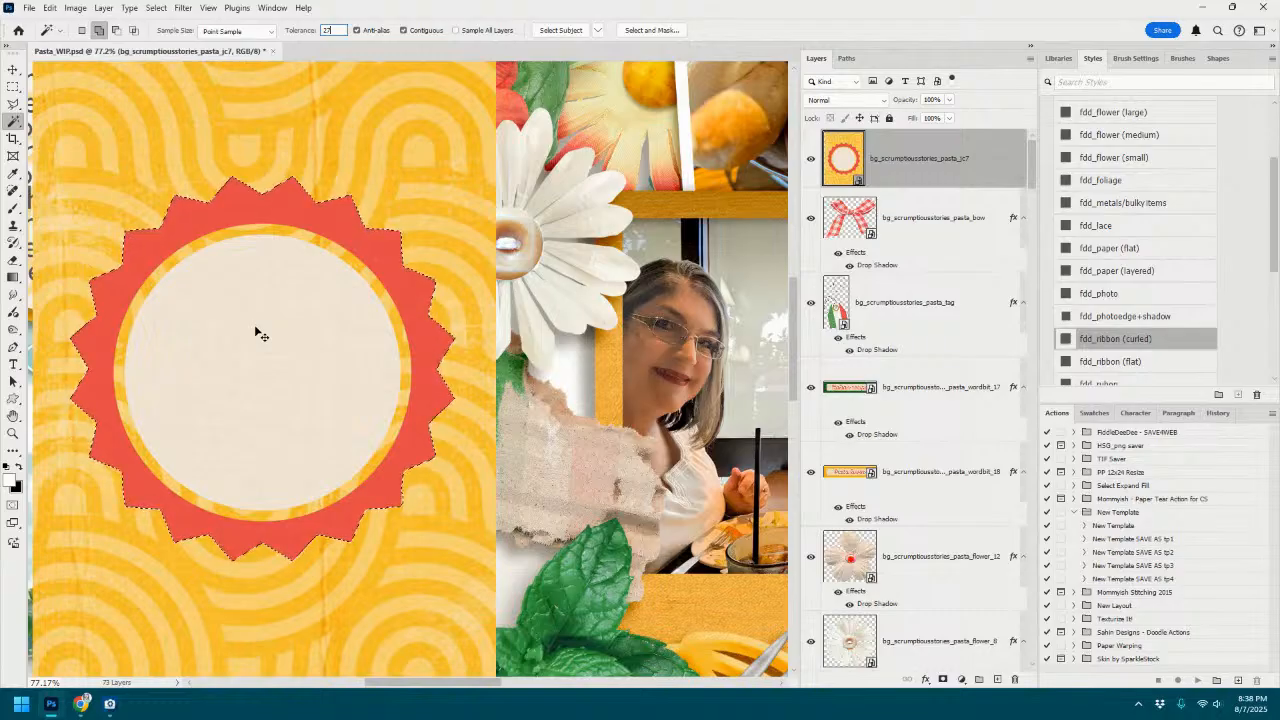
# Copy the selected scalloped label to a new layer and delete the original bg_scrumptiousstories_pasta_jc7 card layer.
pyautogui.hotkey('ctrl', 'j')
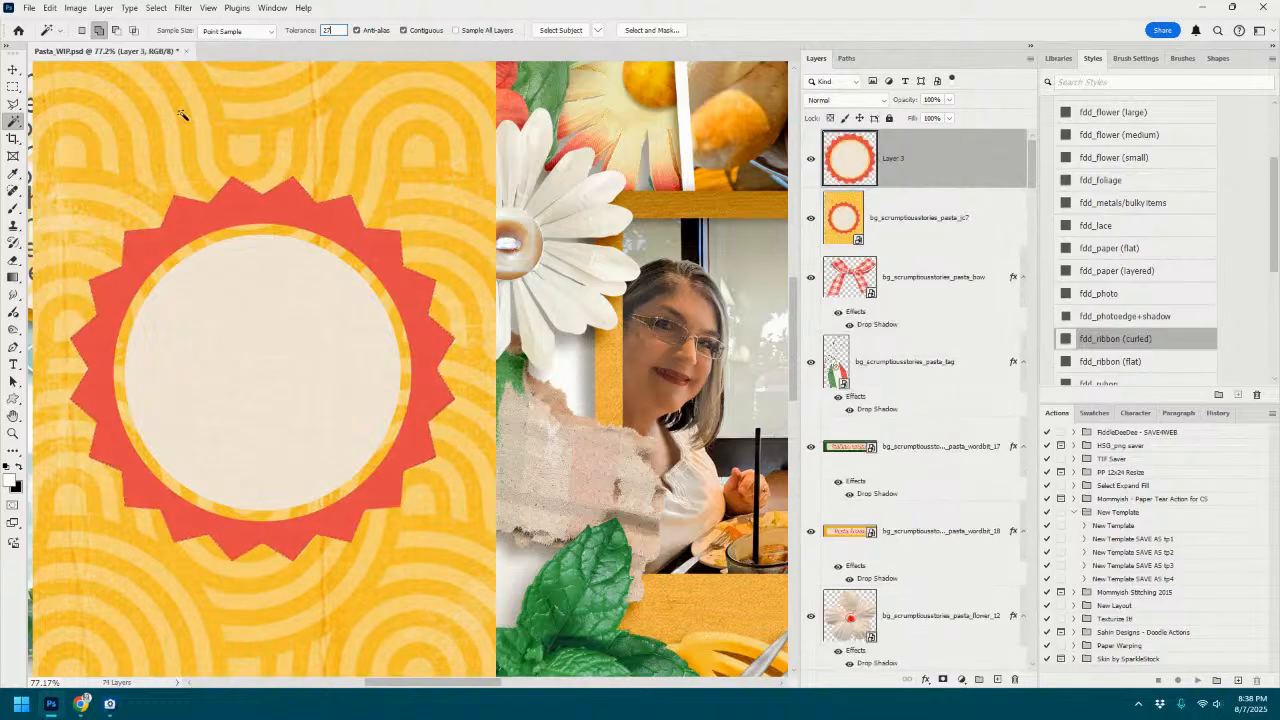
pyautogui.click(922, 222)
pyautogui.rightClick(922, 220)
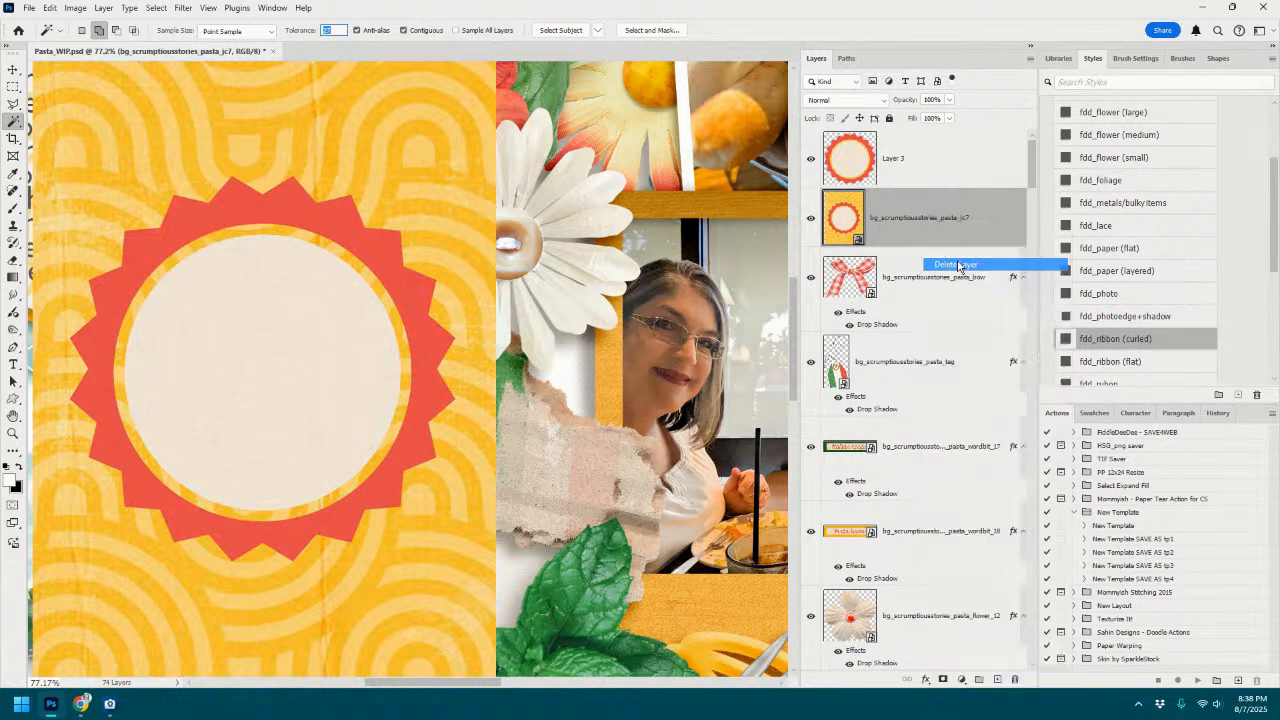
pyautogui.click(945, 264)
# Move the cut-out scalloped label beside the flag tag and restack its layer directly above Layer 2.
pyautogui.click(13, 70)
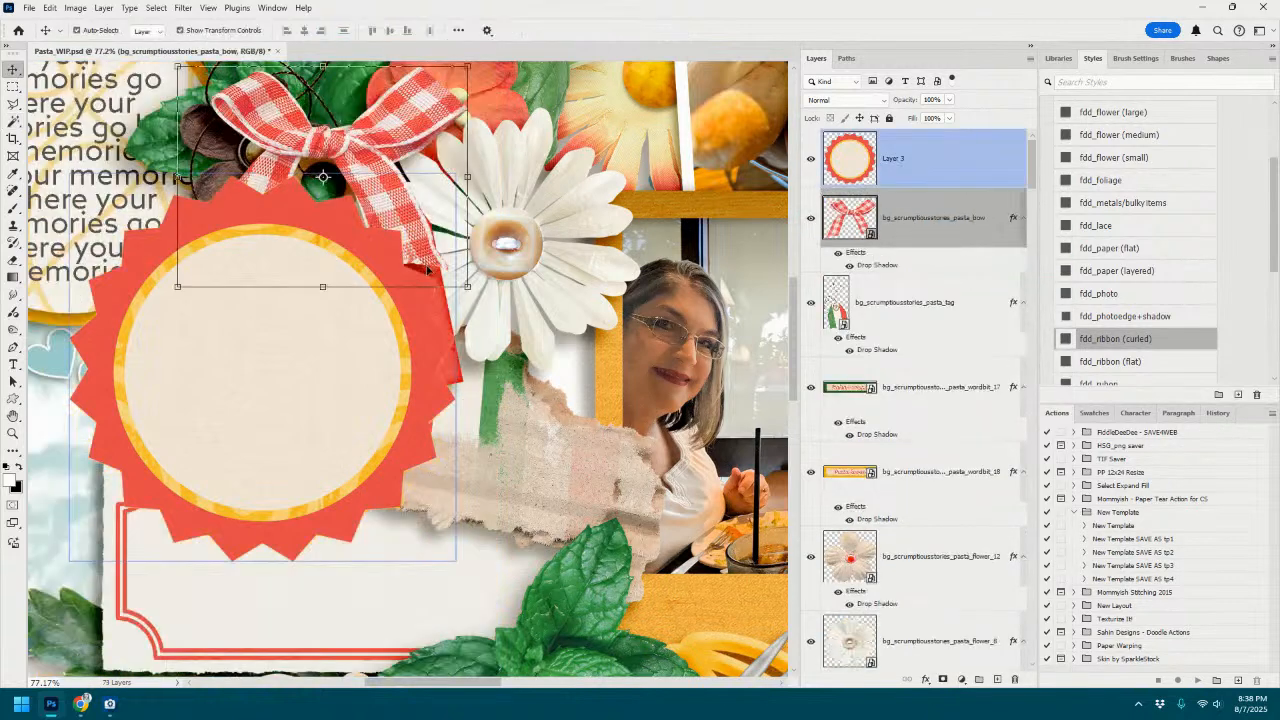
pyautogui.scroll(-4, 456, 270)
pyautogui.moveTo(361, 296); pyautogui.dragTo(642, 32)
pyautogui.click(640, 30)
pyautogui.click(289, 472)
pyautogui.moveTo(900, 158); pyautogui.dragTo(950, 155)
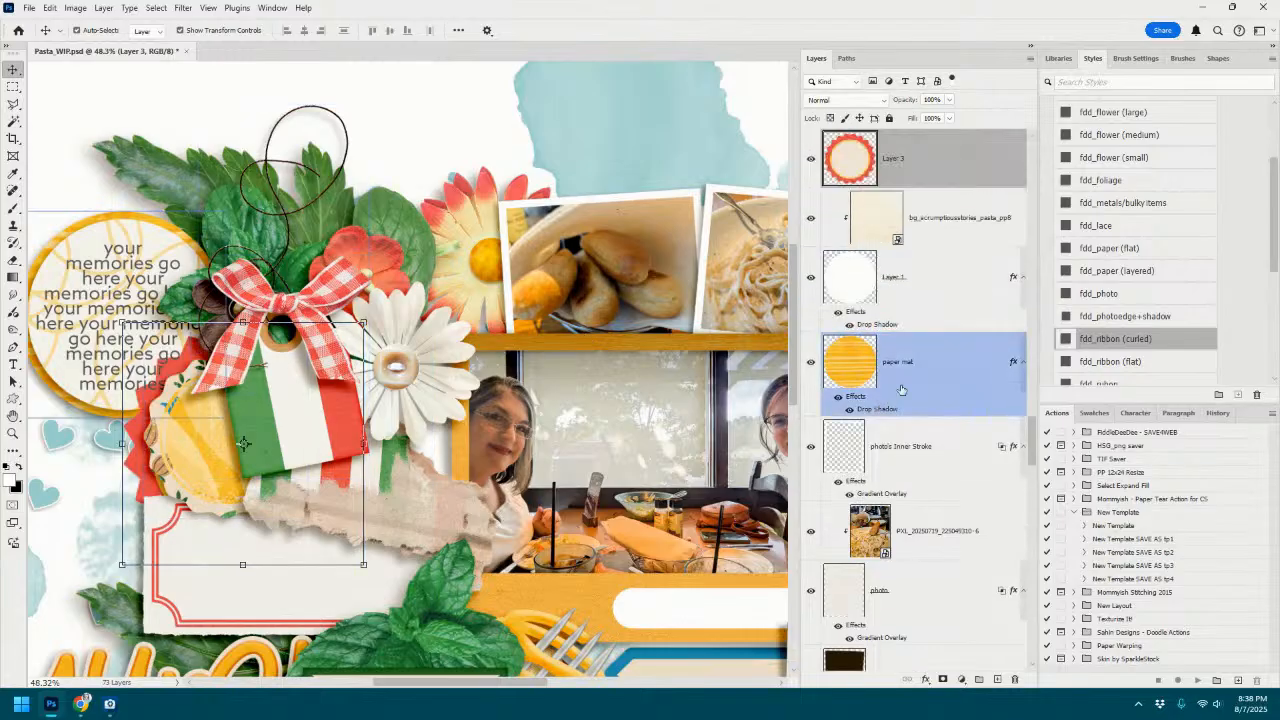
pyautogui.scroll(2, 910, 375)
pyautogui.moveTo(917, 322); pyautogui.dragTo(938, 212)
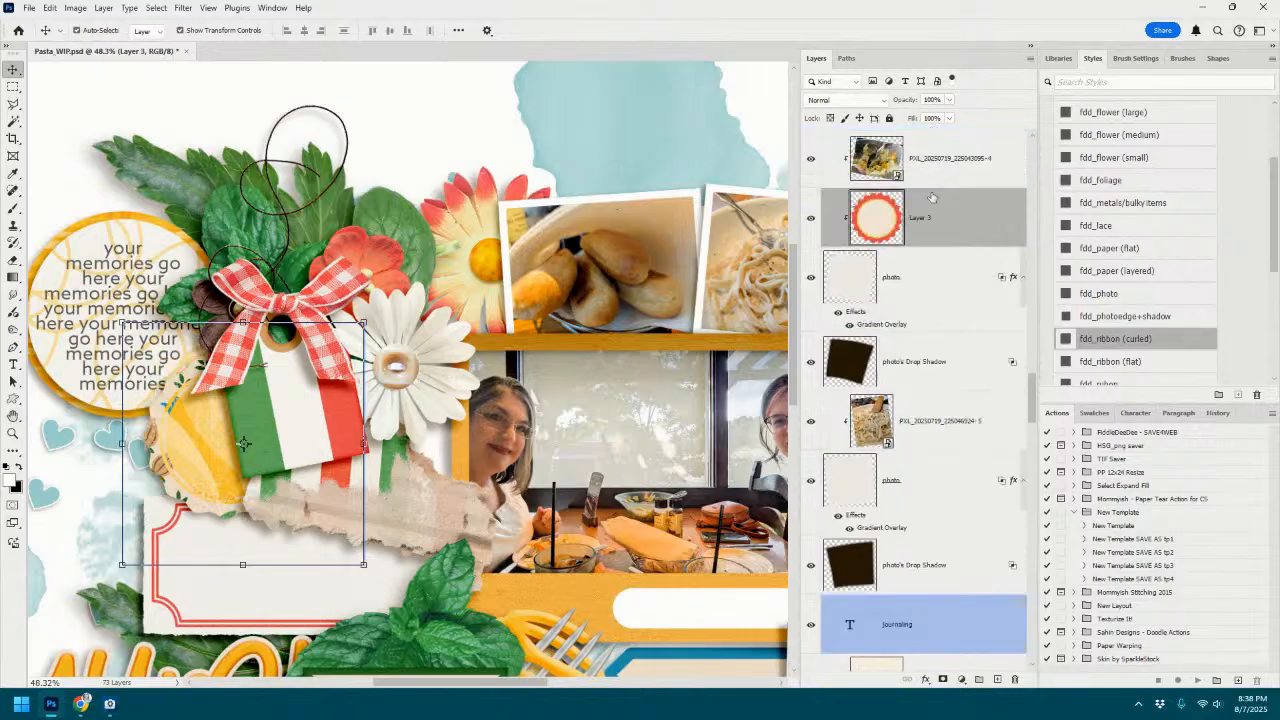
pyautogui.moveTo(300, 446); pyautogui.dragTo(240, 428)
pyautogui.moveTo(935, 218); pyautogui.dragTo(928, 188)
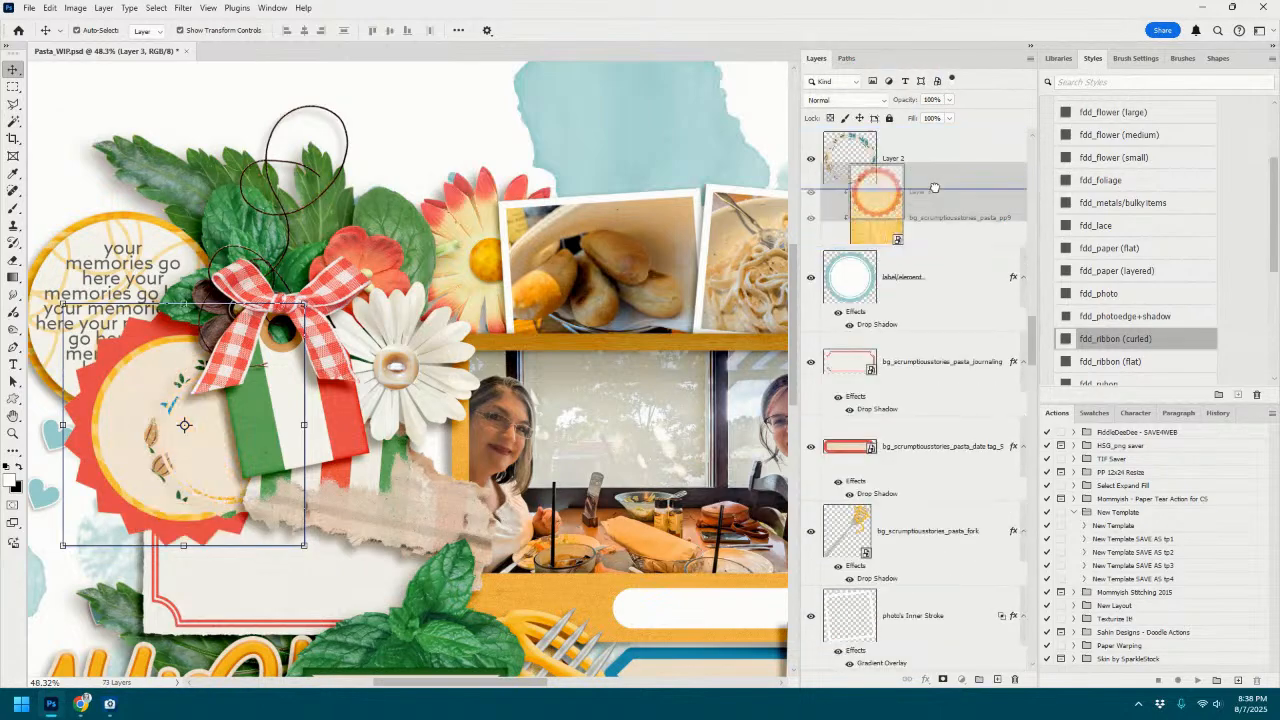
pyautogui.scroll(2, 940, 225)
pyautogui.moveTo(937, 374); pyautogui.dragTo(930, 296)
# Scale the scalloped label to about 70% and position it partly behind the flag tag, above the journaling card.
pyautogui.moveTo(160, 418); pyautogui.dragTo(222, 402)
pyautogui.hotkey('ctrl', 't')
pyautogui.moveTo(333, 322); pyautogui.dragTo(272, 382)
pyautogui.moveTo(217, 461)
pyautogui.mouseDown()
pyautogui.moveTo(228, 437)
pyautogui.moveTo(232, 454)
pyautogui.mouseUp()
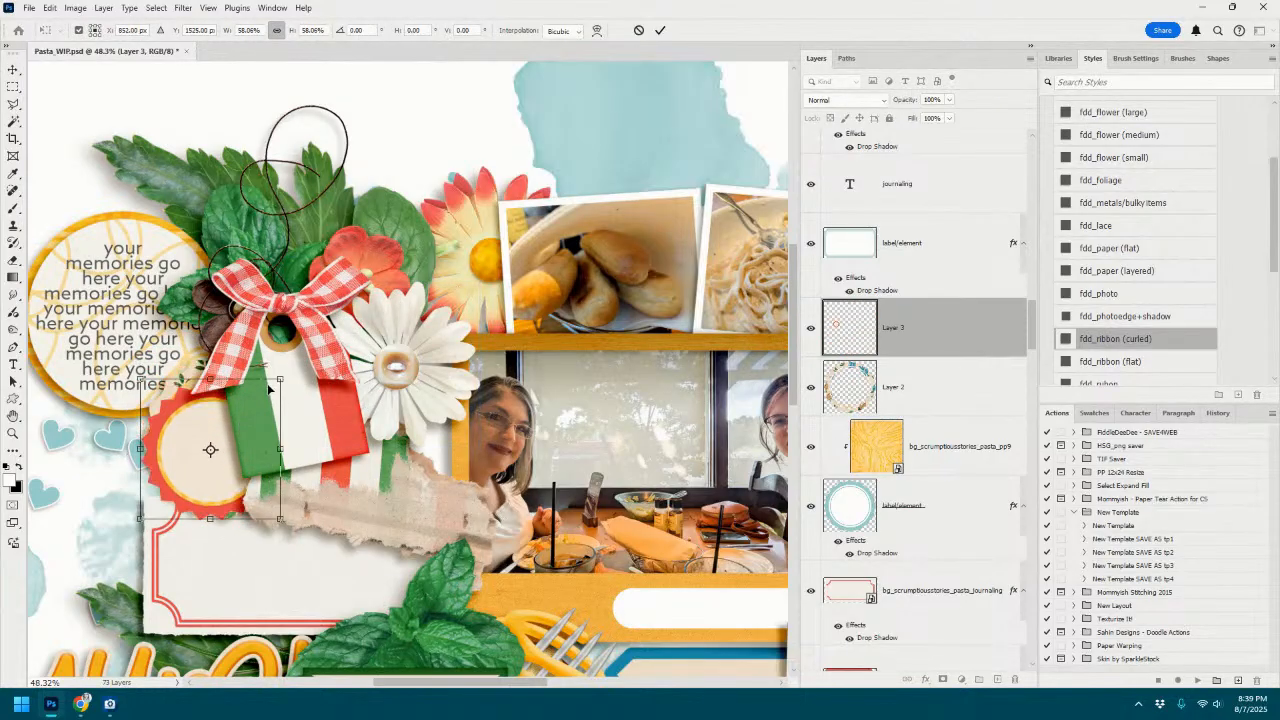
pyautogui.moveTo(278, 380); pyautogui.dragTo(310, 347)
pyautogui.moveTo(227, 434)
pyautogui.mouseDown()
pyautogui.moveTo(215, 425)
pyautogui.moveTo(227, 436)
pyautogui.mouseUp()
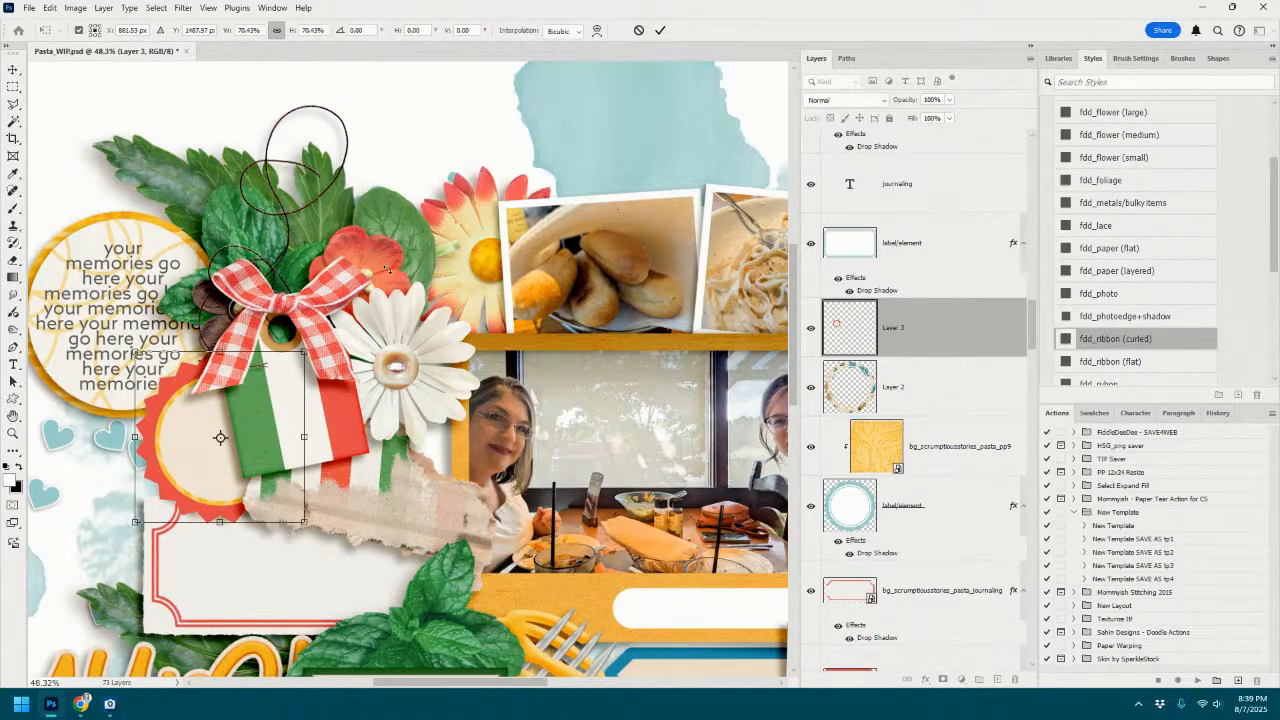
pyautogui.click(660, 30)
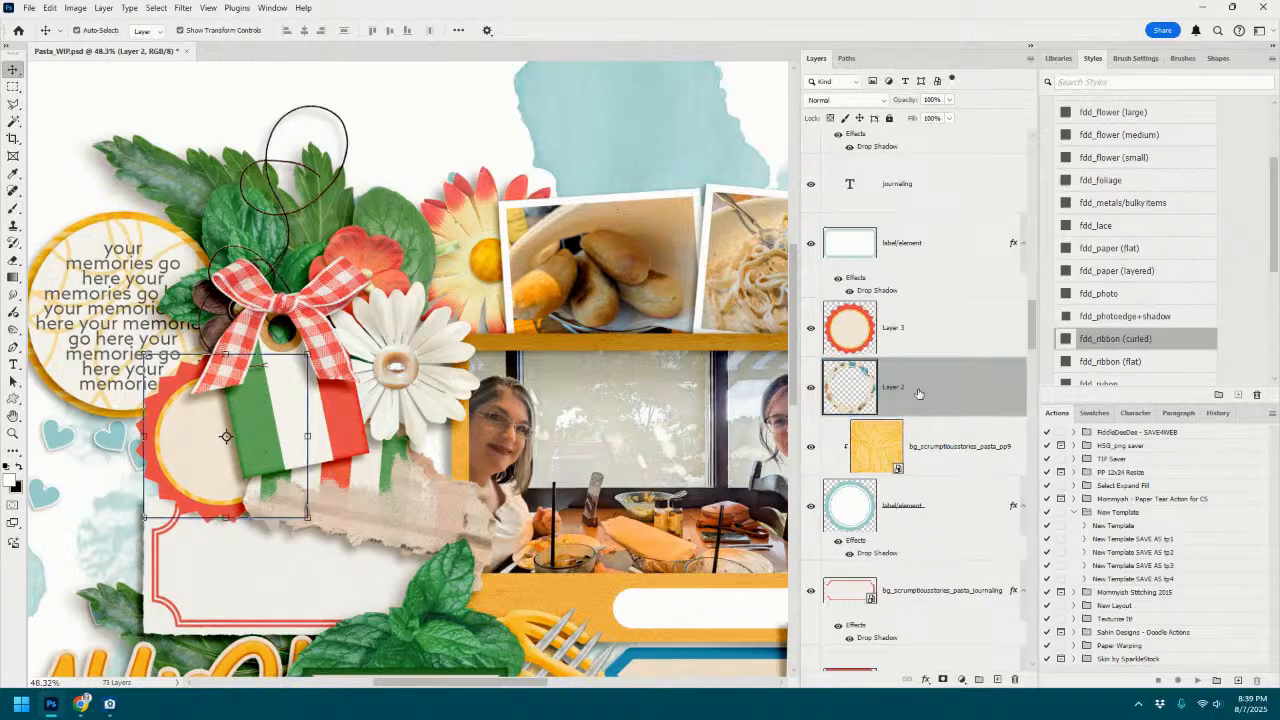
# Delete the old round label, its clipped pp9 paper and Layer 2, and apply the fdd_metals/bulky items style to the scalloped label.
pyautogui.keyDown('shift'); pyautogui.click(910, 510); pyautogui.keyUp('shift')
pyautogui.press('Delete')
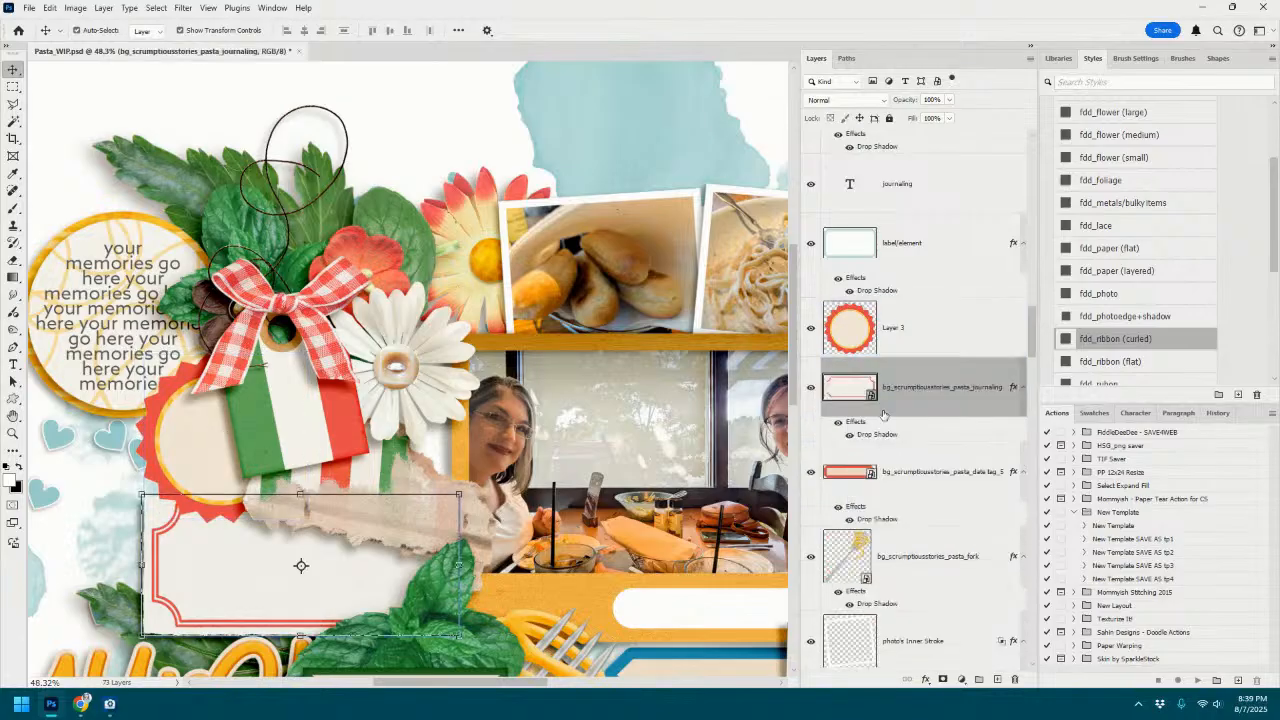
pyautogui.click(964, 310)
pyautogui.hotkey('ctrl', '-')
pyautogui.hotkey('ctrl', '-')
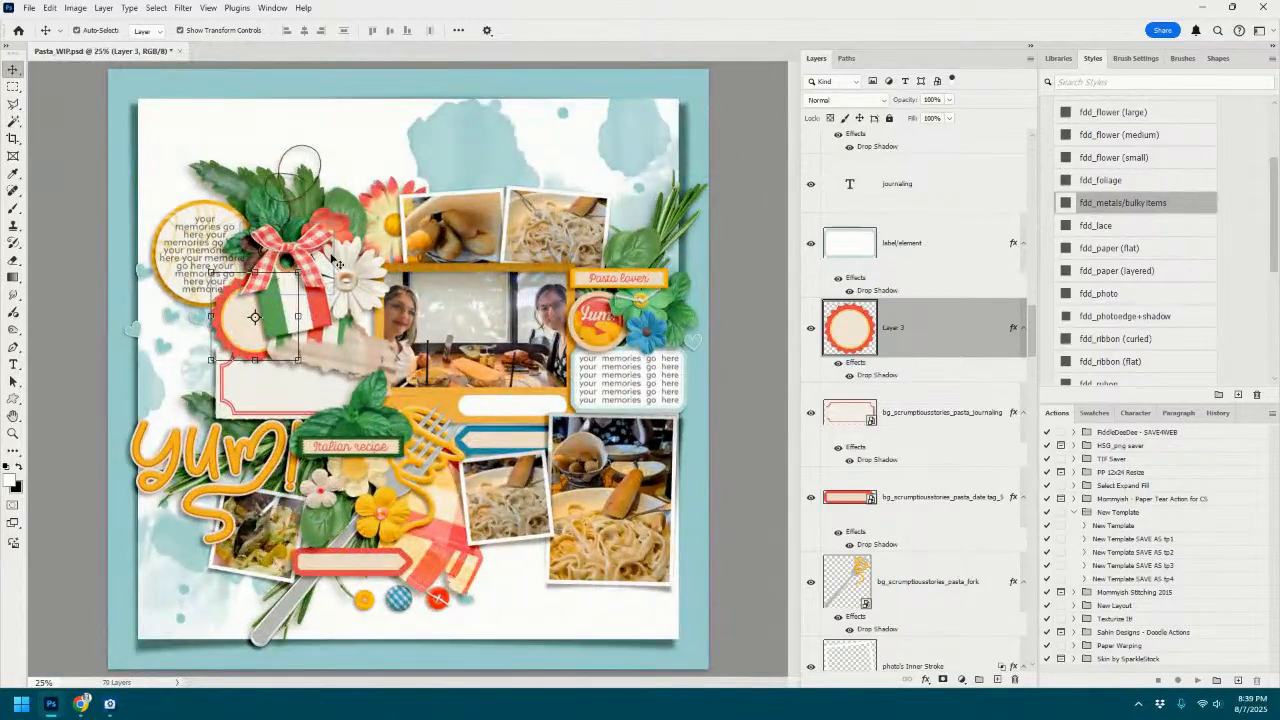
# Nudge the white daisy and the red-and-yellow flower slightly lower in the upper flower cluster.
pyautogui.moveTo(362, 262); pyautogui.dragTo(370, 282)
pyautogui.moveTo(383, 221); pyautogui.dragTo(382, 228)
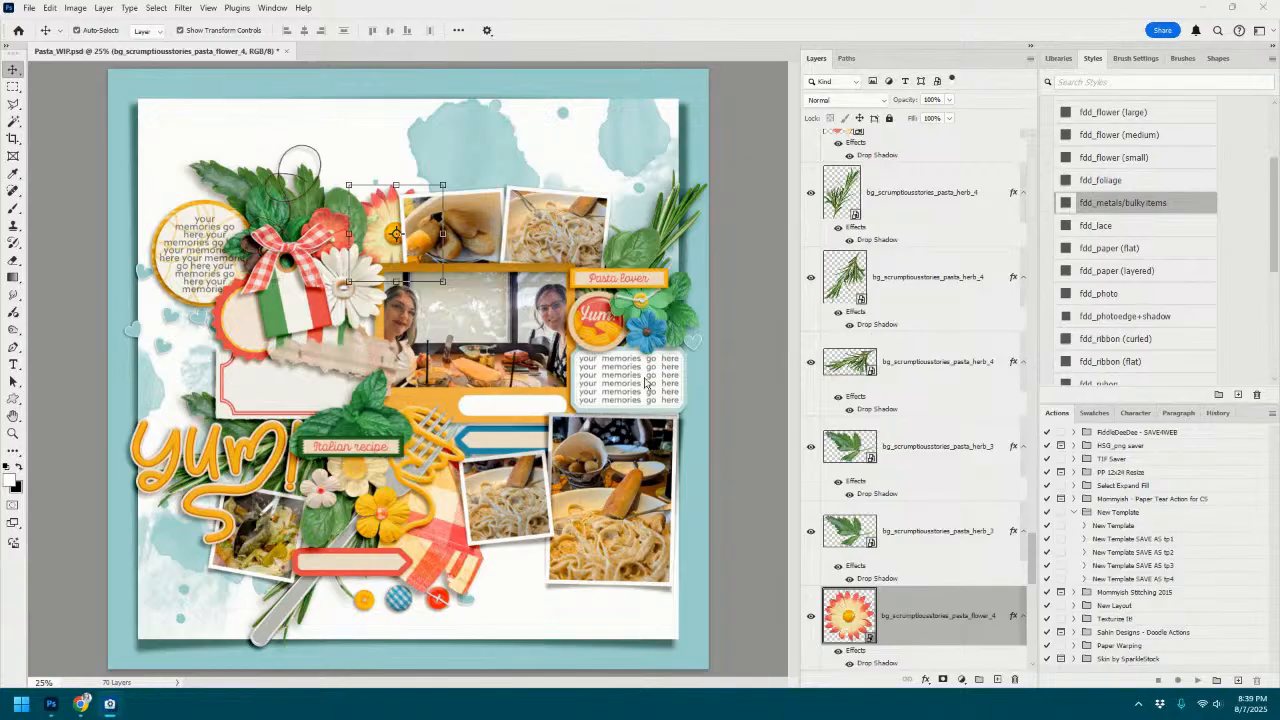
# Select the topmost heart scatter/element layer, directly below the red button layer, as the insertion point for the pasta images.
pyautogui.click(464, 609)
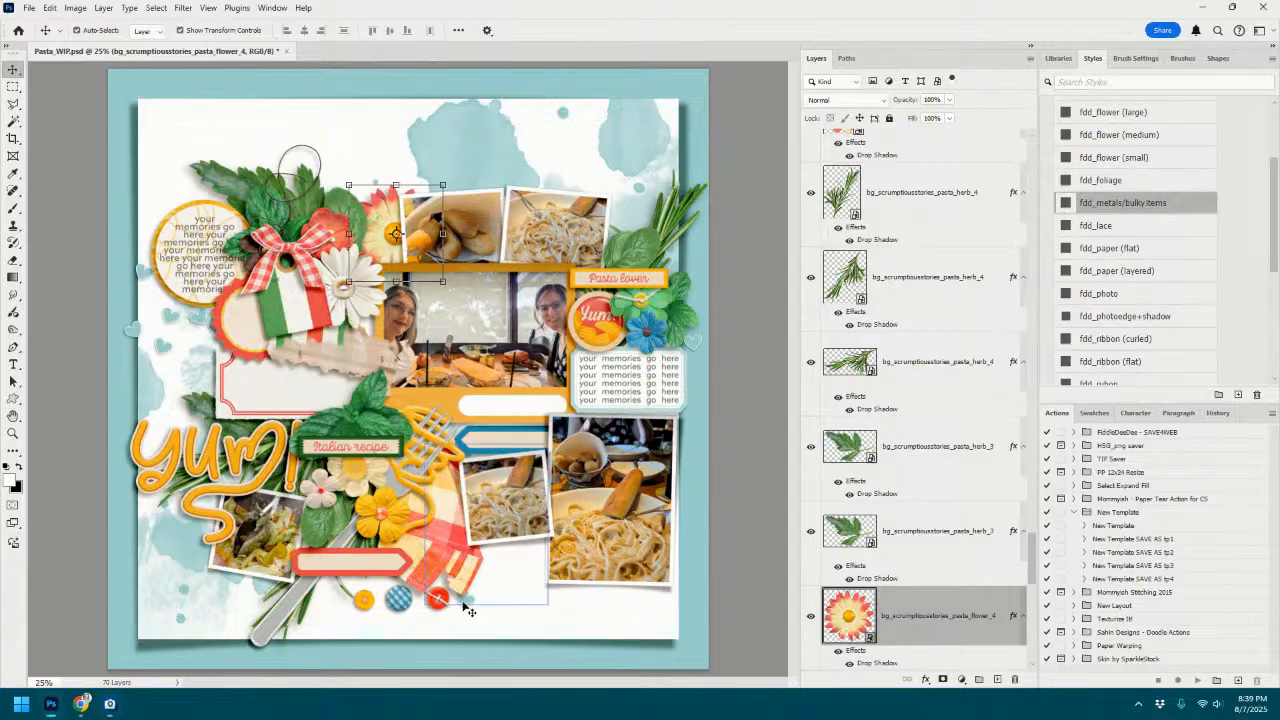
pyautogui.click(940, 458)
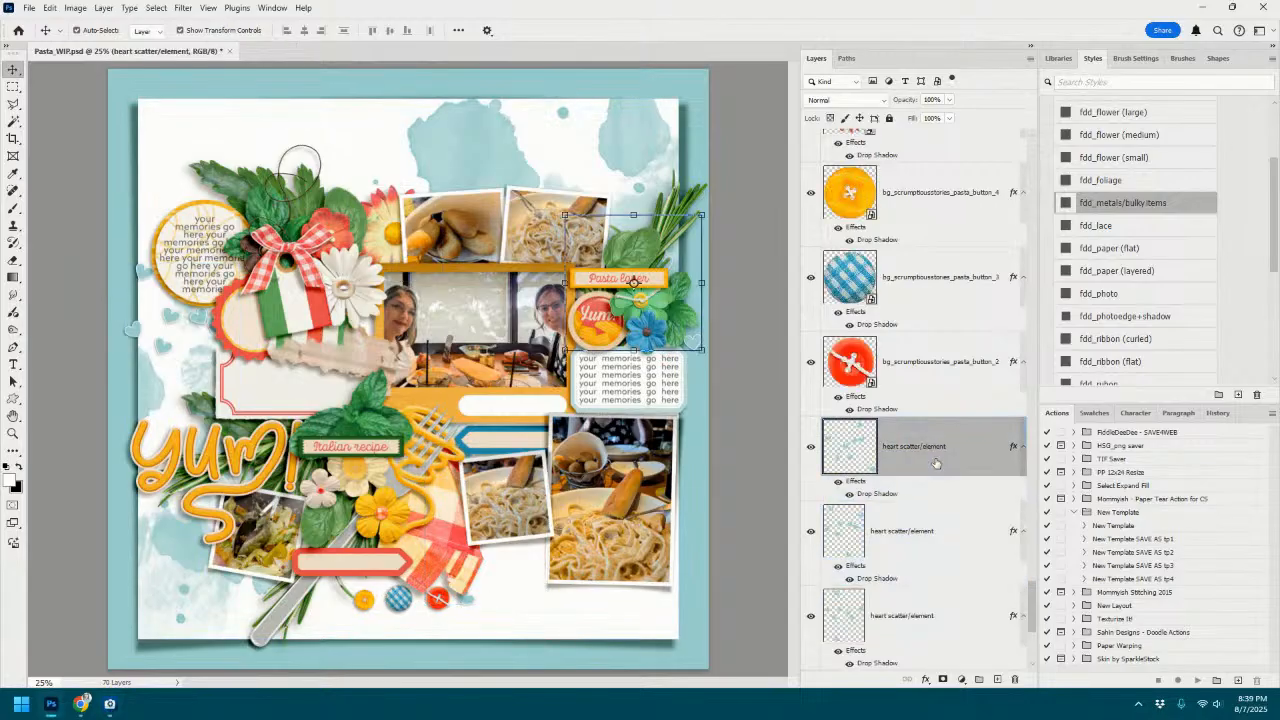
pyautogui.scroll(-2, 936, 524)
pyautogui.click(921, 442)
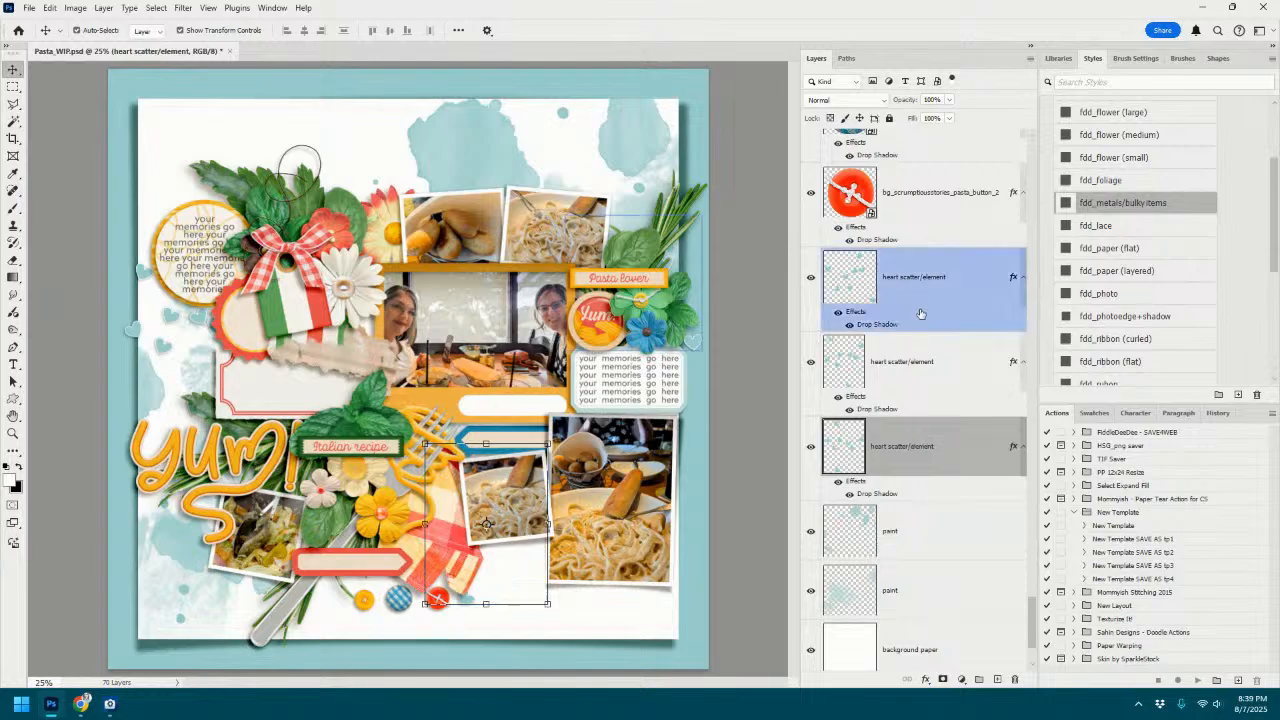
pyautogui.click(914, 279)
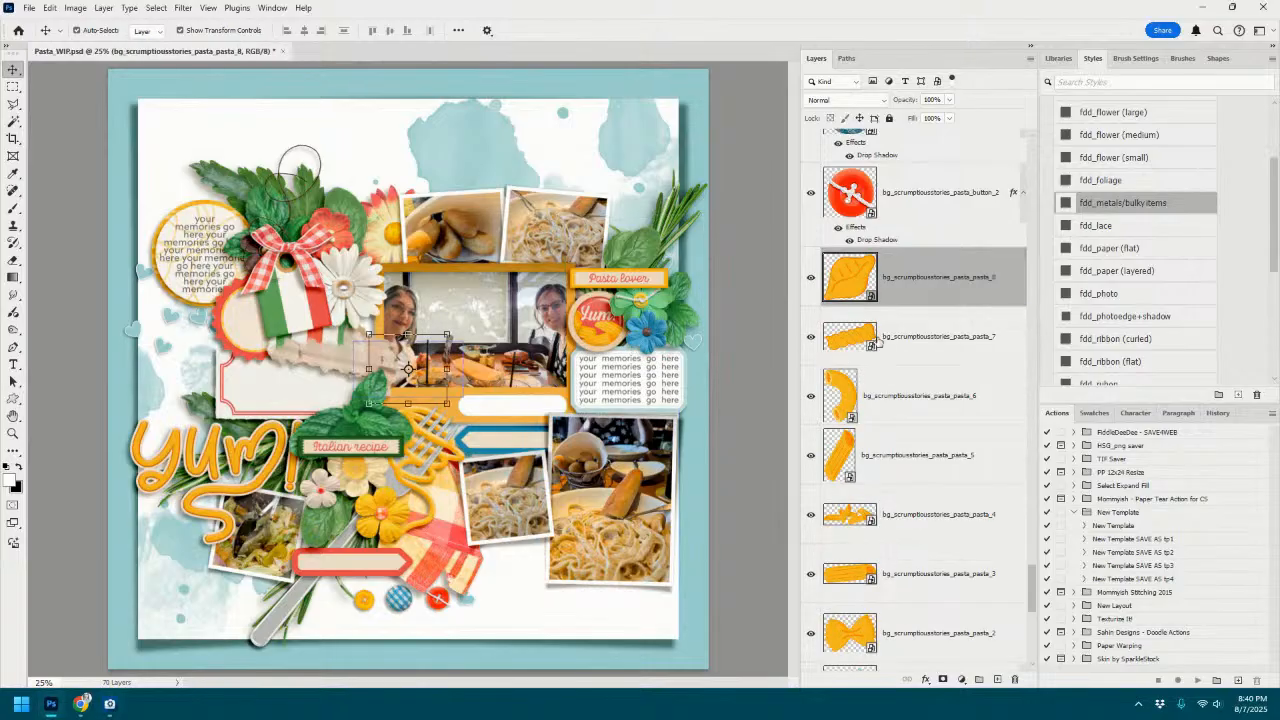
# Select layers pasta_8 through pasta_2, scale them to about 70% and move them beside the buttons near the page's lower edge.
pyautogui.scroll(-3, 908, 464)
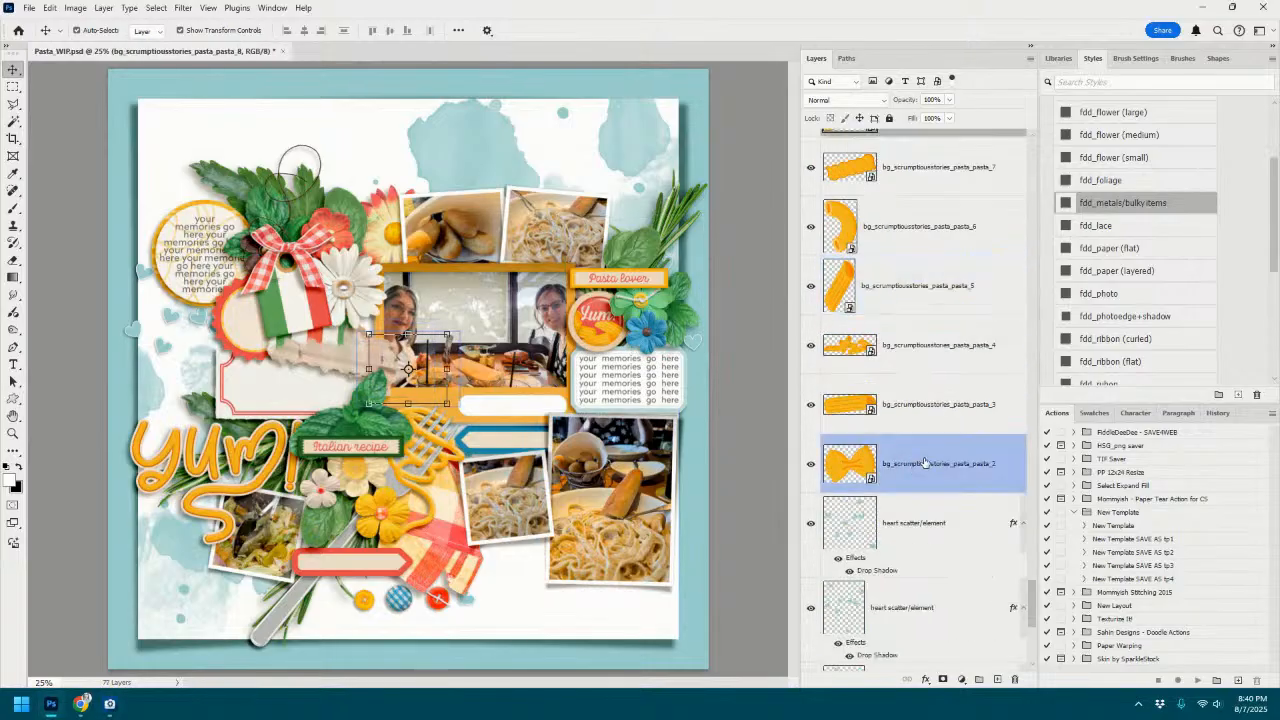
pyautogui.keyDown('shift'); pyautogui.click(925, 463); pyautogui.keyUp('shift')
pyautogui.moveTo(538, 319); pyautogui.dragTo(538, 586)
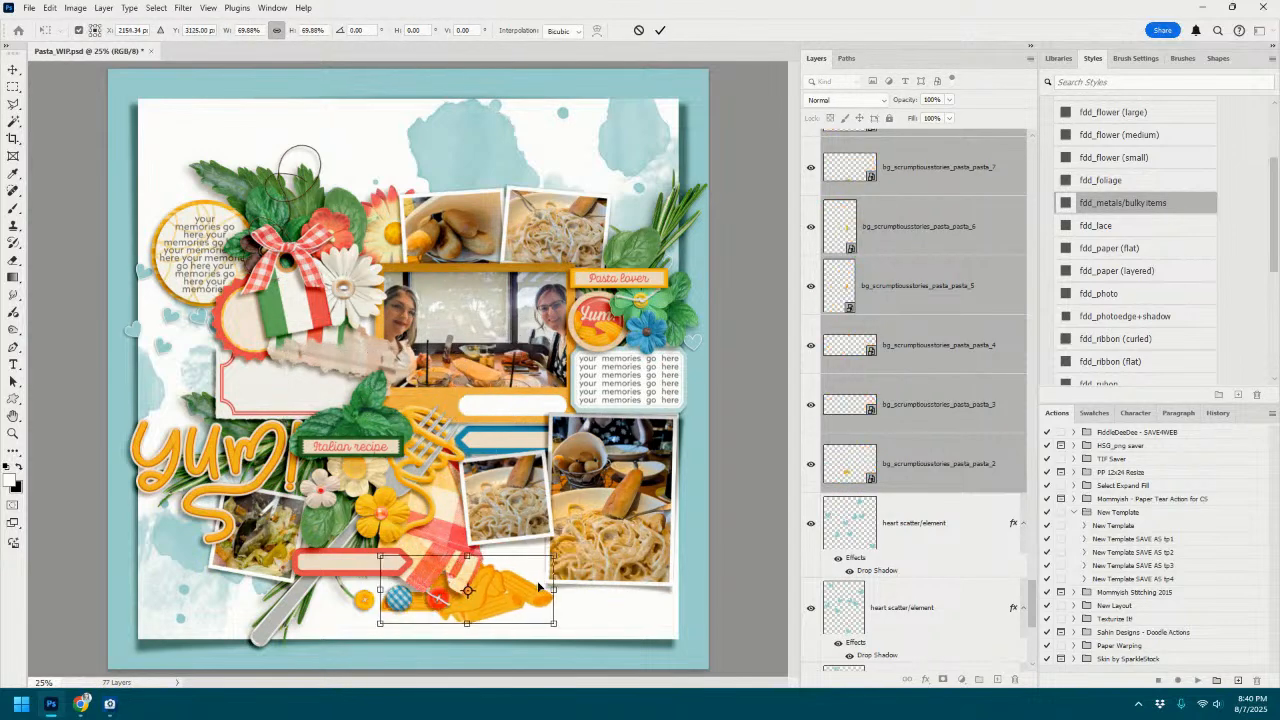
pyautogui.click(660, 30)
# Apply the fdd_flower (small) shadow style to all the selected pasta layers.
pyautogui.scroll(1, 1115, 201)
pyautogui.click(1120, 146)
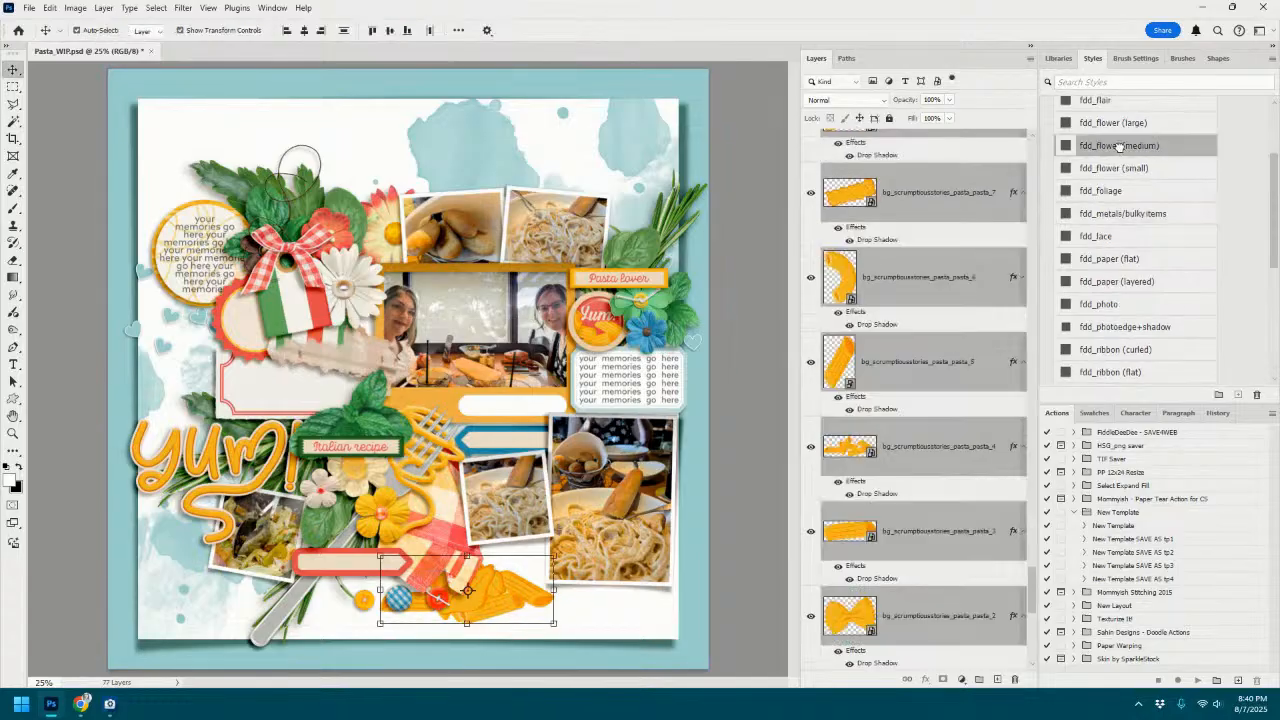
pyautogui.click(1116, 167)
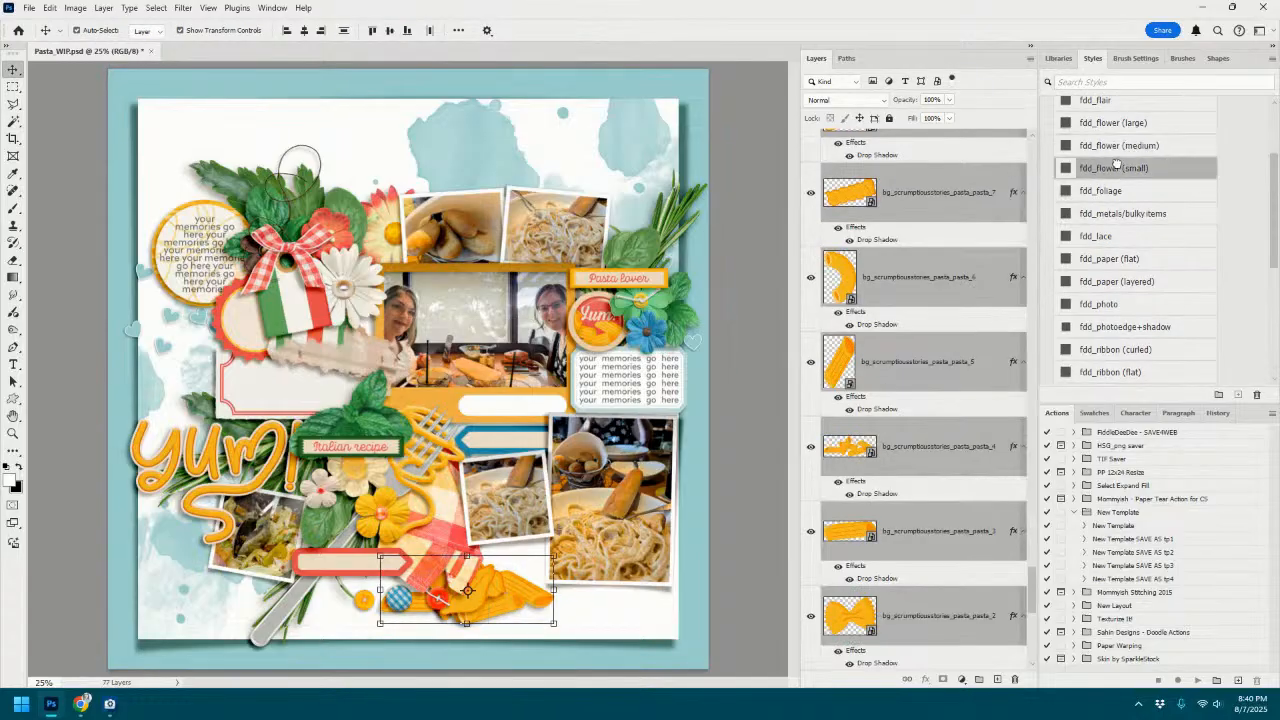
# Scale the selected pasta pieces down to about 68%, keeping them behind the row of buttons.
pyautogui.scroll(2, 925, 300)
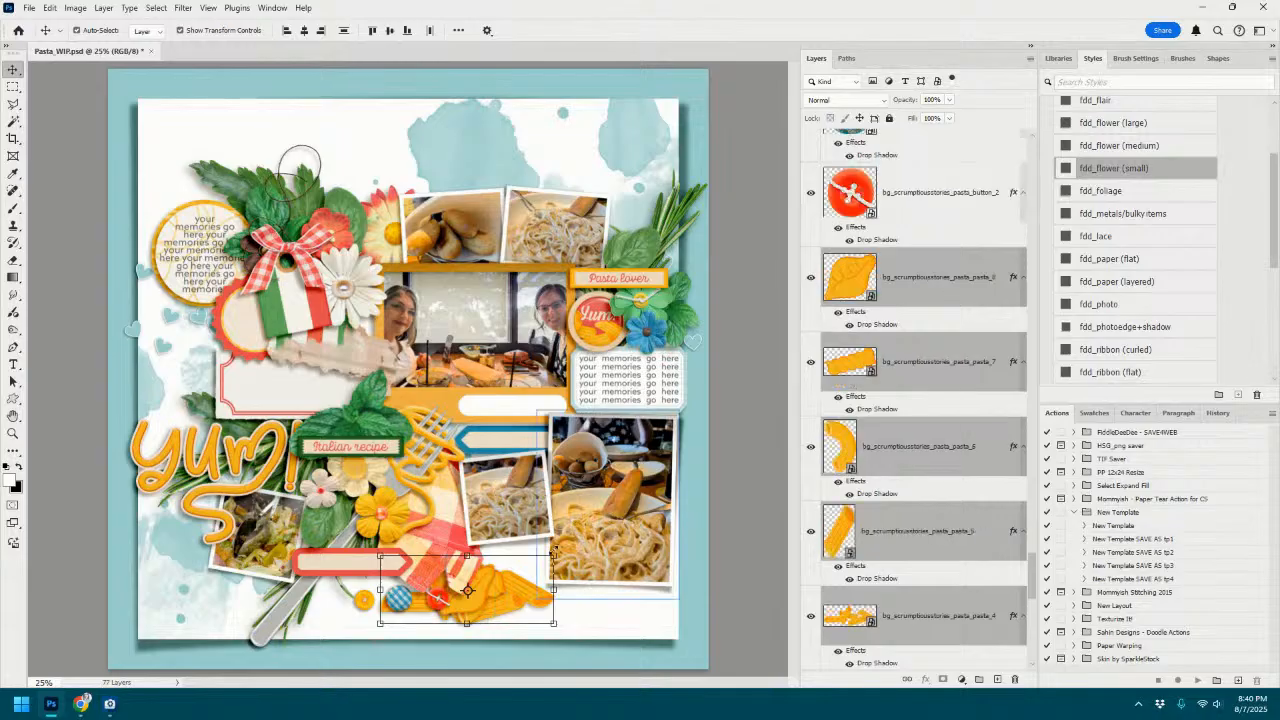
pyautogui.moveTo(546, 554); pyautogui.dragTo(499, 578)
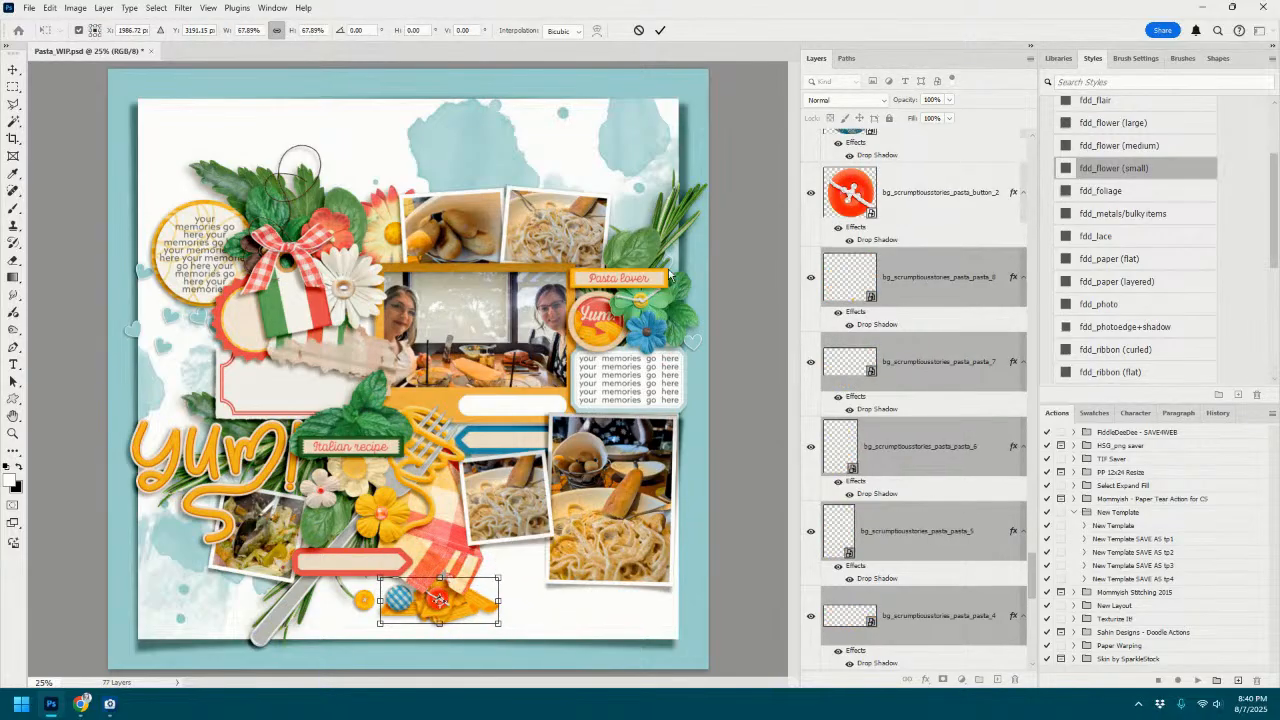
pyautogui.click(660, 31)
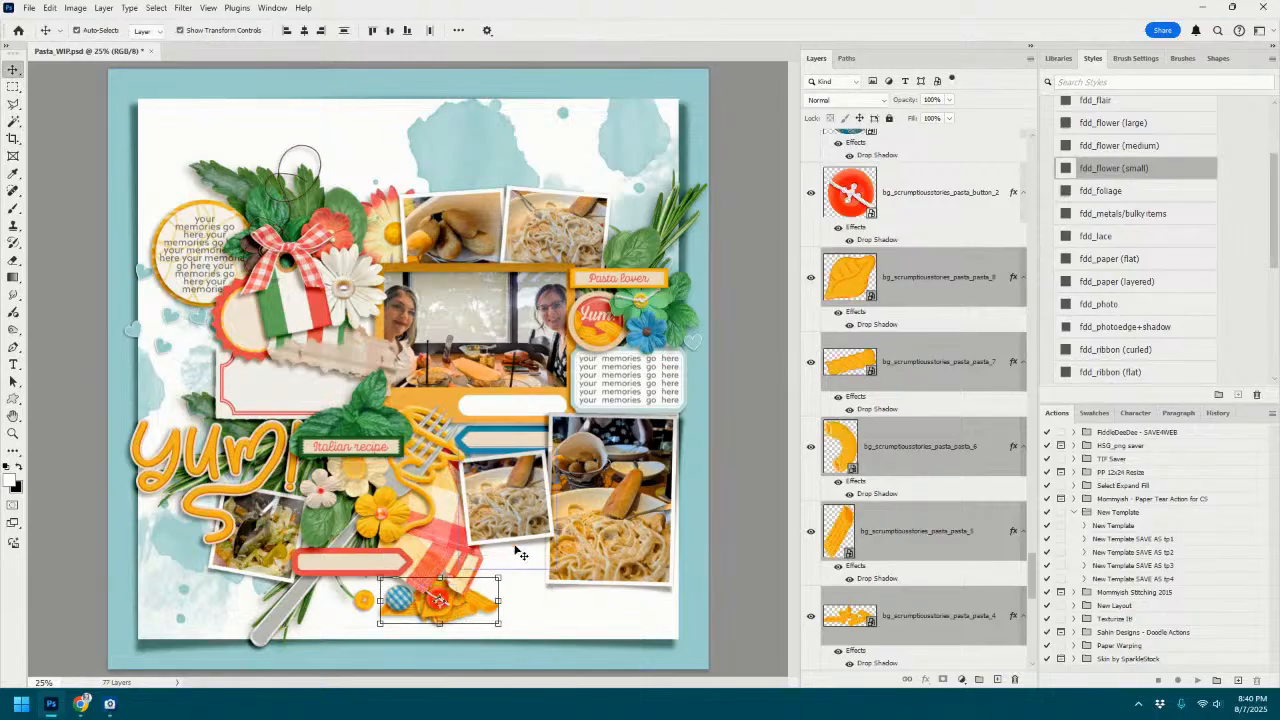
# Move the pasta_4 pieces beside the plaid napkin, under the tilted spaghetti photo, and select the pasta_5 layer.
pyautogui.click(731, 551)
pyautogui.moveTo(486, 603); pyautogui.dragTo(541, 564)
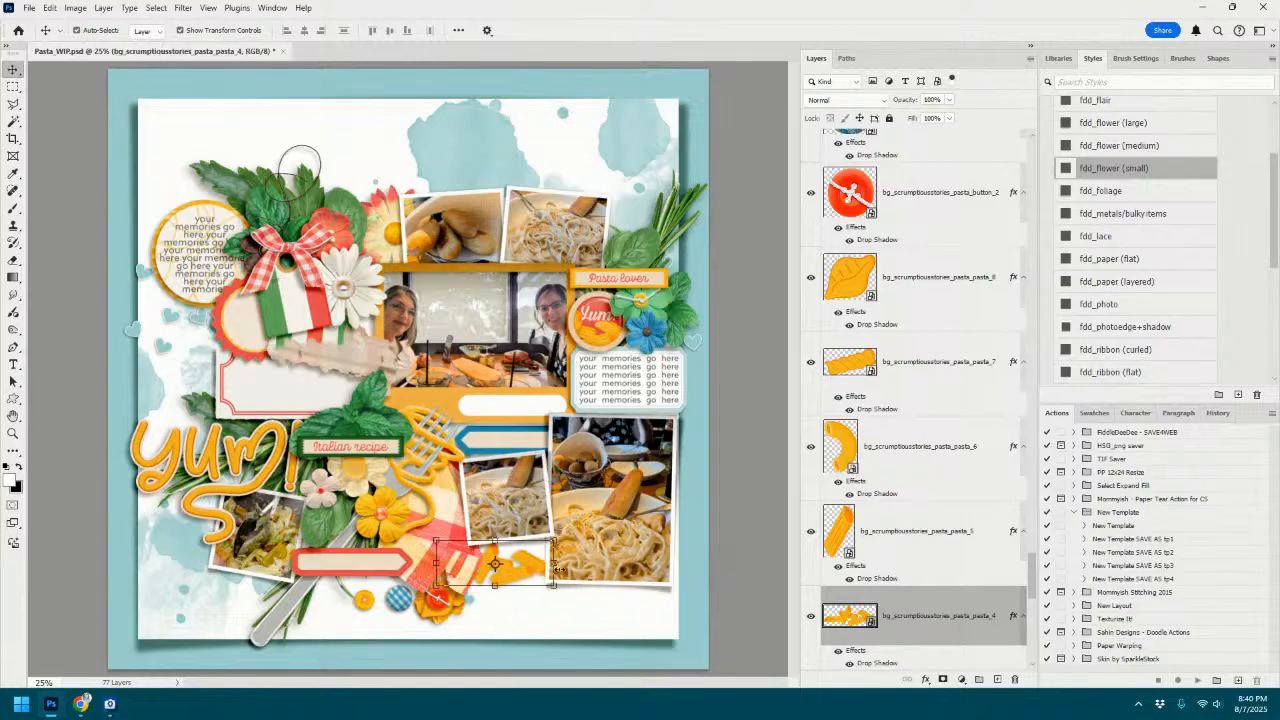
pyautogui.click(869, 531)
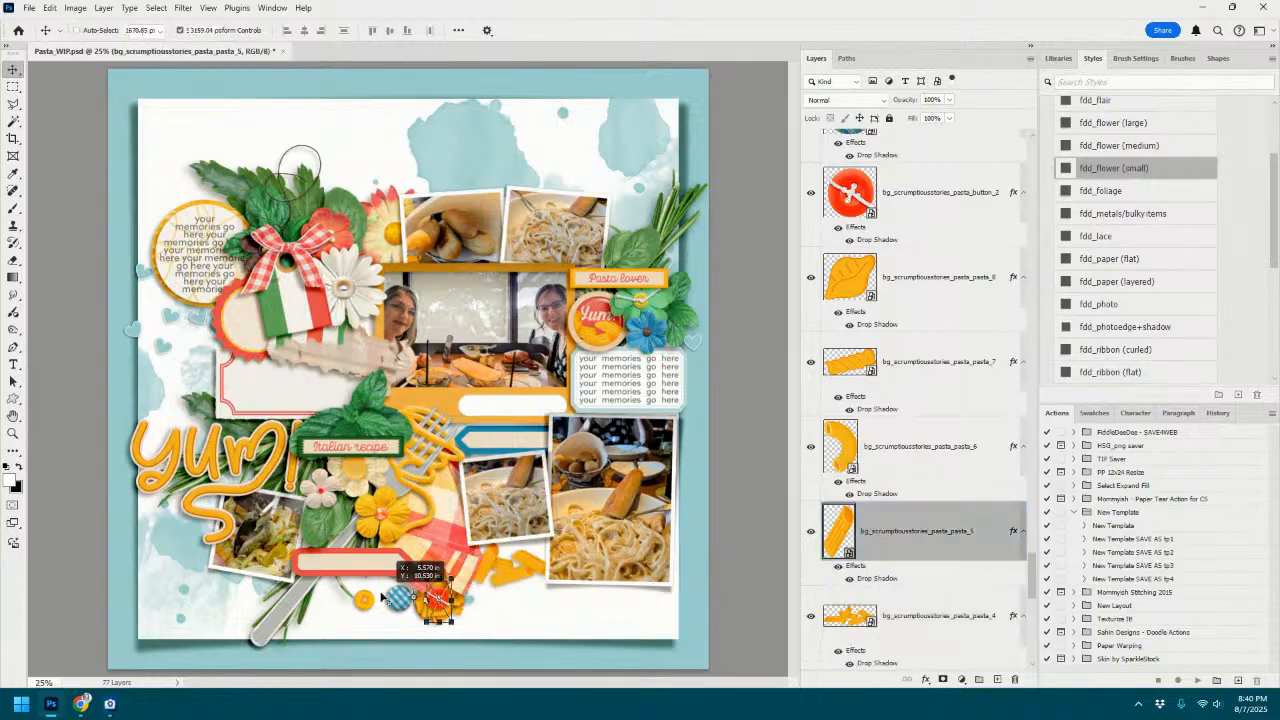
pyautogui.hotkey('ctrl', 't')
pyautogui.moveTo(462, 607); pyautogui.dragTo(410, 598)
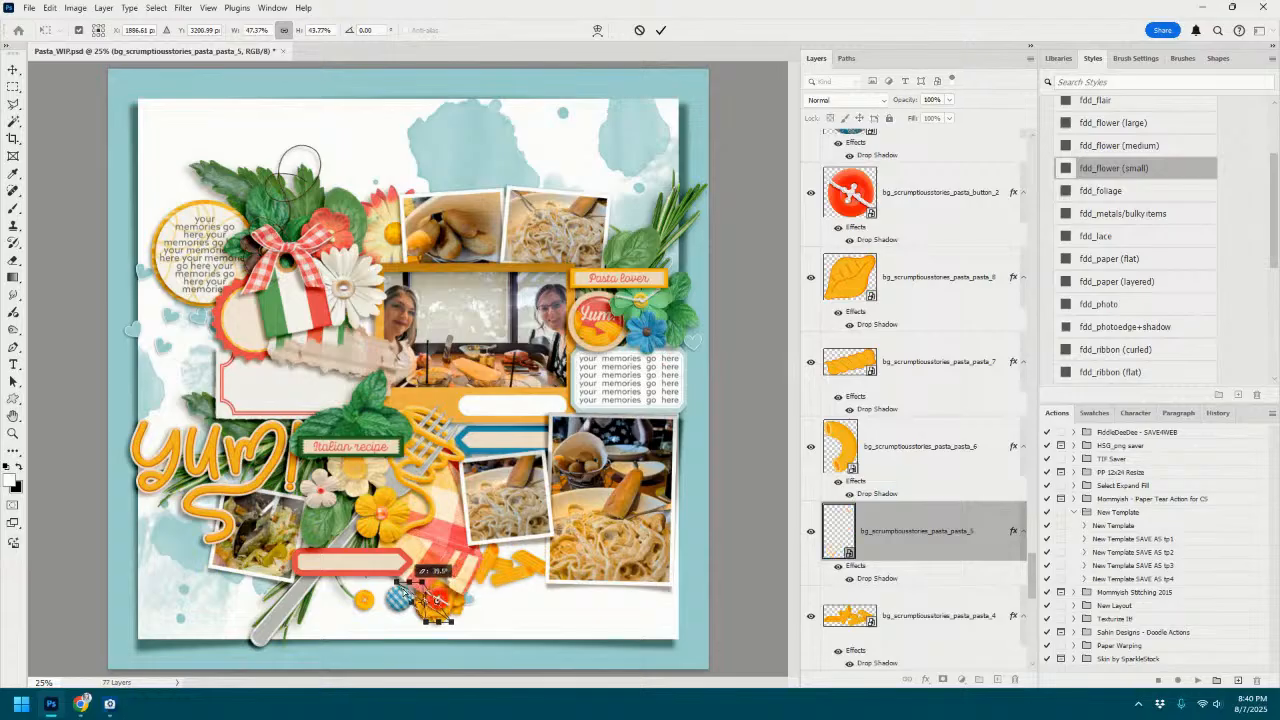
pyautogui.click(639, 30)
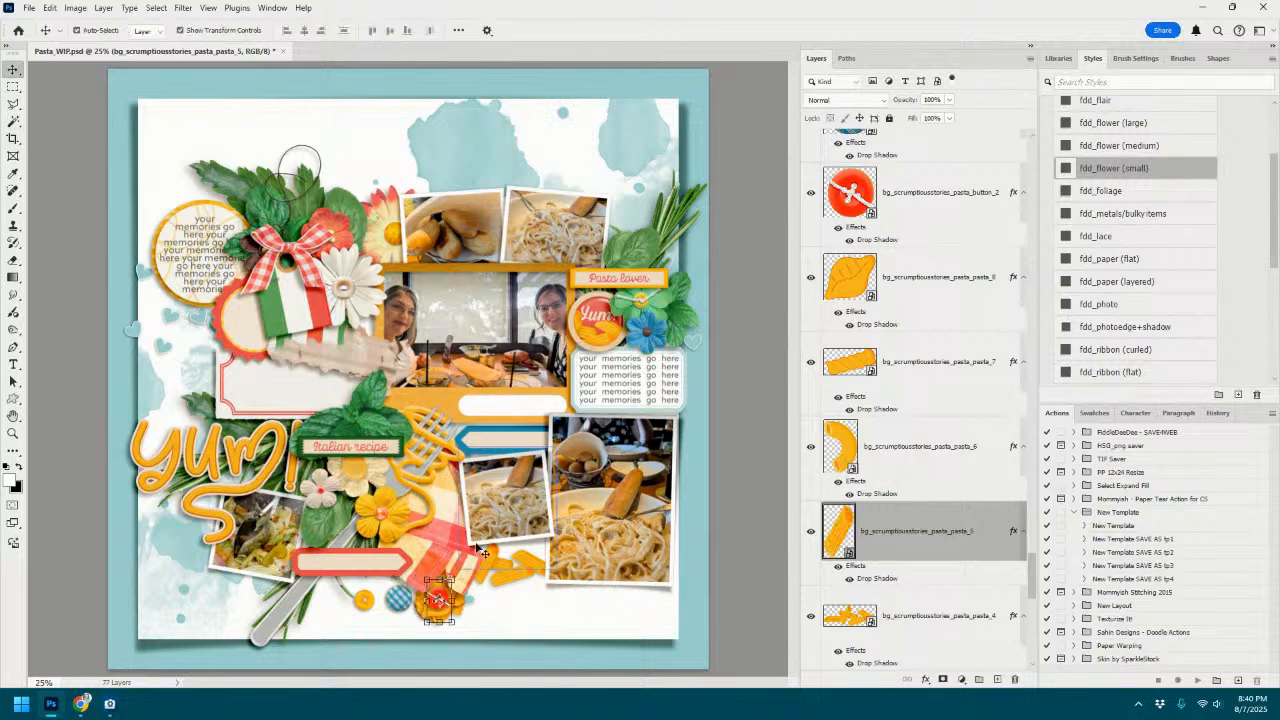
# Move the pasta_5 and pasta_6 pieces between the spoon and the yellow button, rotating pasta_6 to about 36.5°.
pyautogui.moveTo(445, 597); pyautogui.dragTo(330, 588)
pyautogui.keyDown('ctrl'); pyautogui.click(445, 586); pyautogui.keyUp('ctrl')
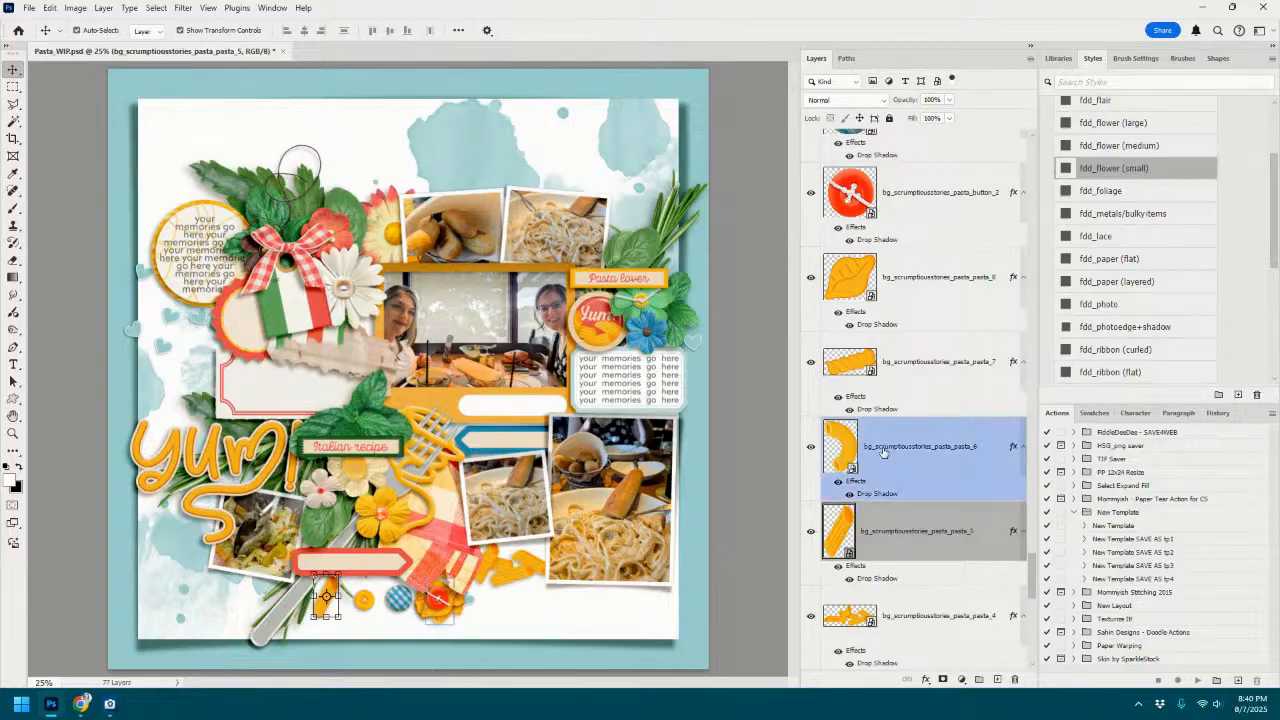
pyautogui.moveTo(438, 612); pyautogui.dragTo(345, 609)
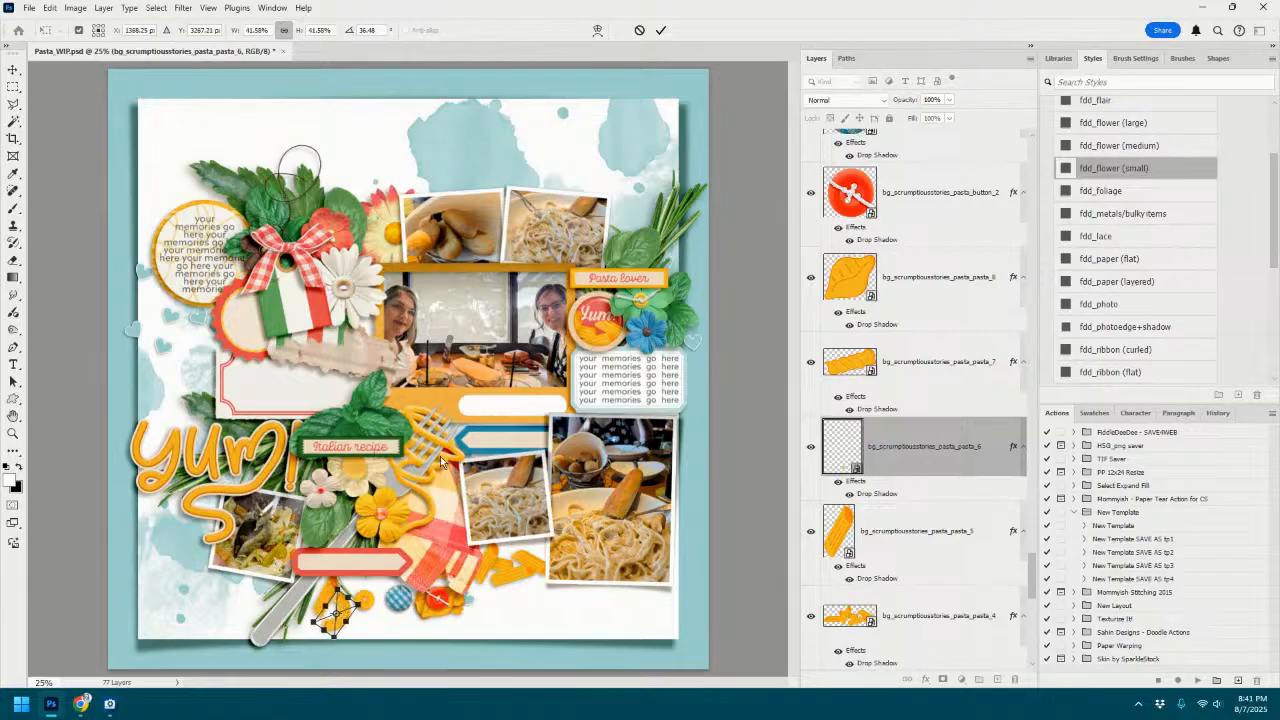
pyautogui.click(661, 30)
# Move the pasta_8 piece beside the red button and the pasta_7 piece next to the yellow button.
pyautogui.click(938, 278)
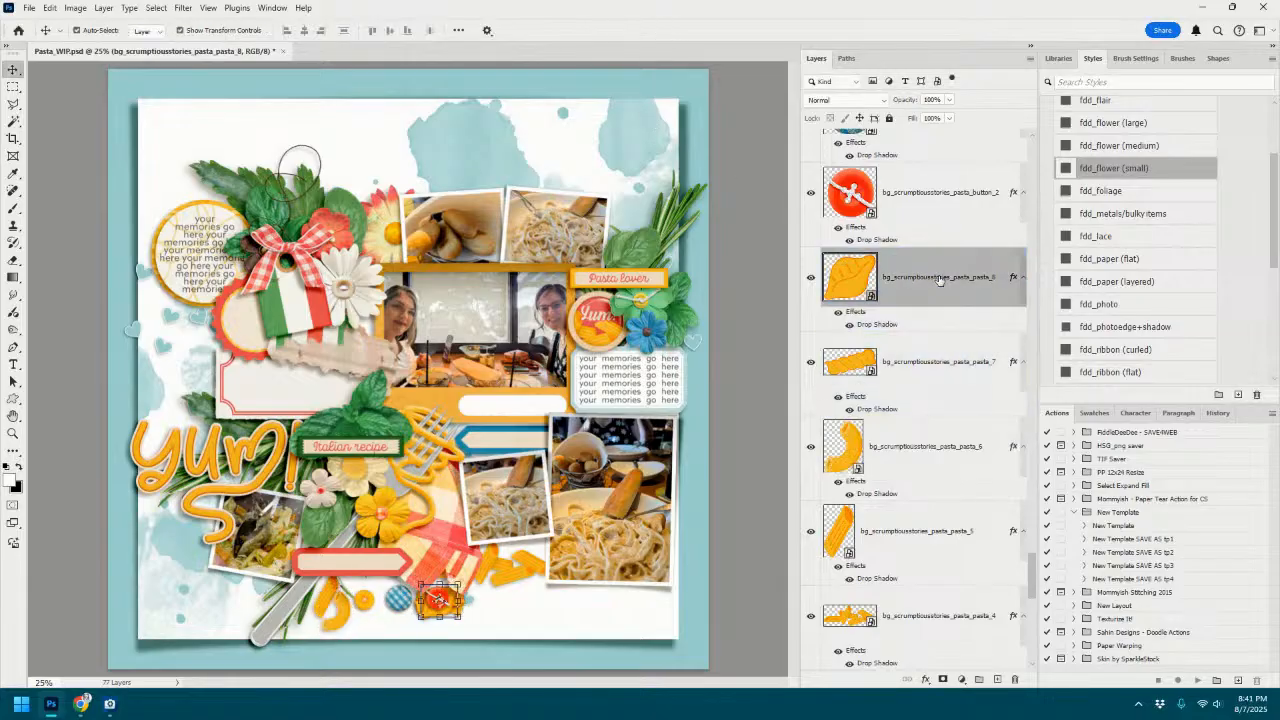
pyautogui.moveTo(455, 598); pyautogui.dragTo(501, 587)
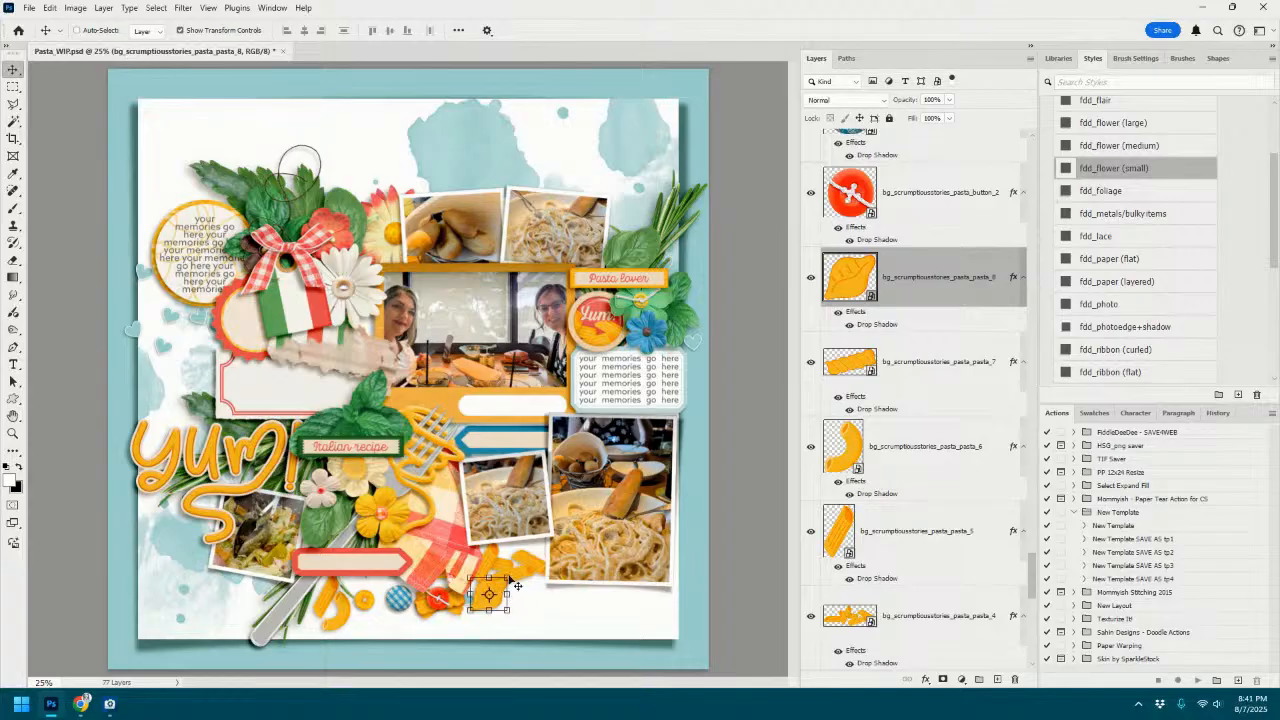
pyautogui.click(907, 370)
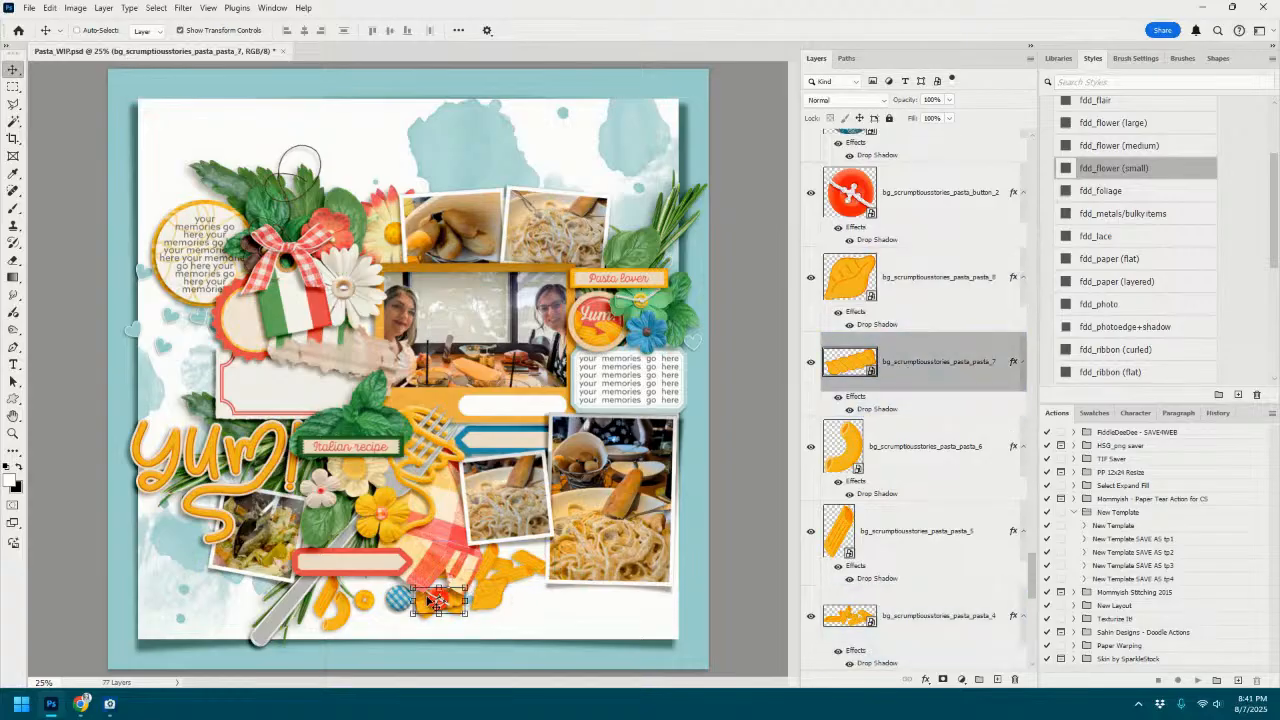
pyautogui.moveTo(428, 608); pyautogui.dragTo(355, 585)
# Move the pasta_3 piece beside the spoon handle under the salad photo, and pasta_2 to the right of the pasta_8 shell.
pyautogui.click(905, 448)
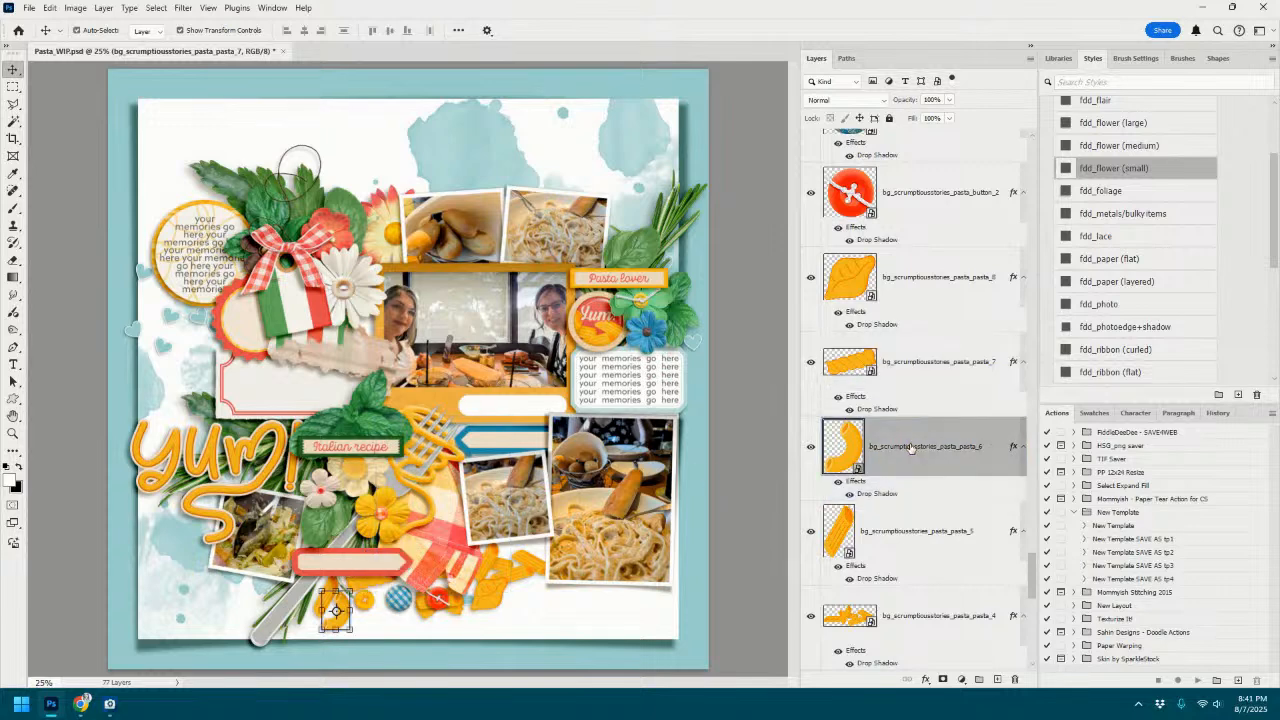
pyautogui.click(905, 530)
pyautogui.scroll(-2, 905, 530)
pyautogui.click(905, 492)
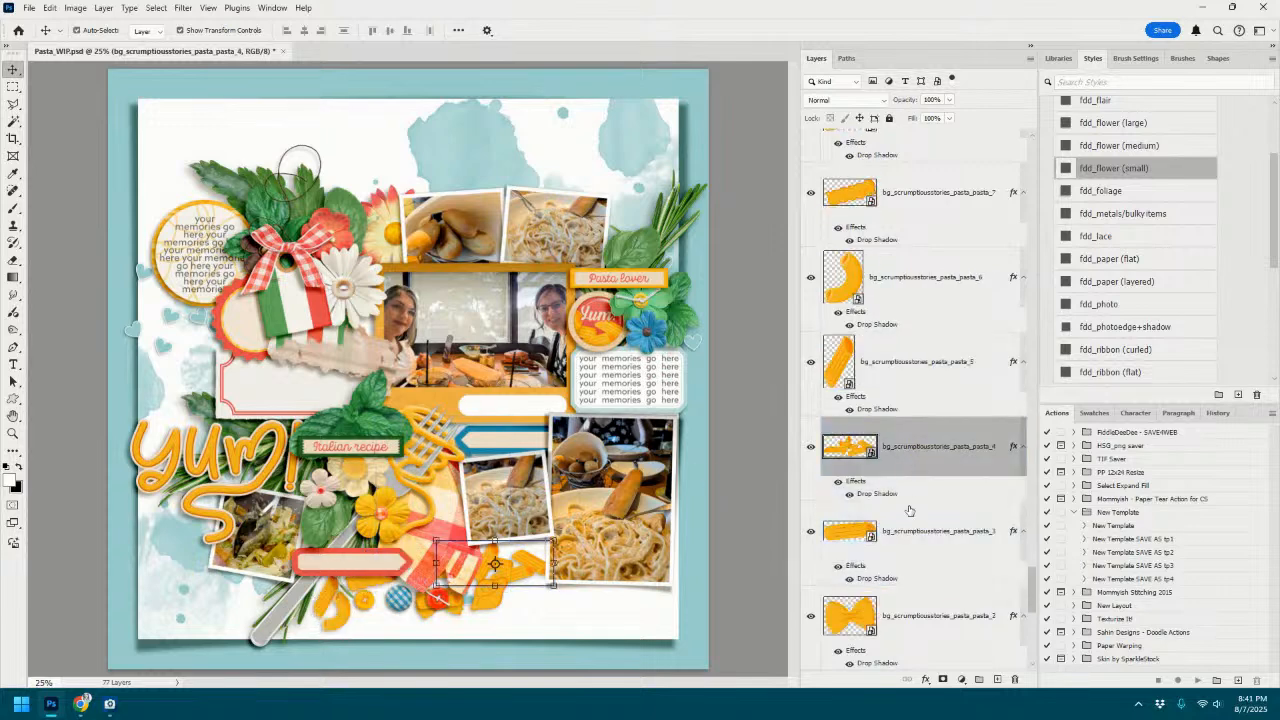
pyautogui.click(905, 530)
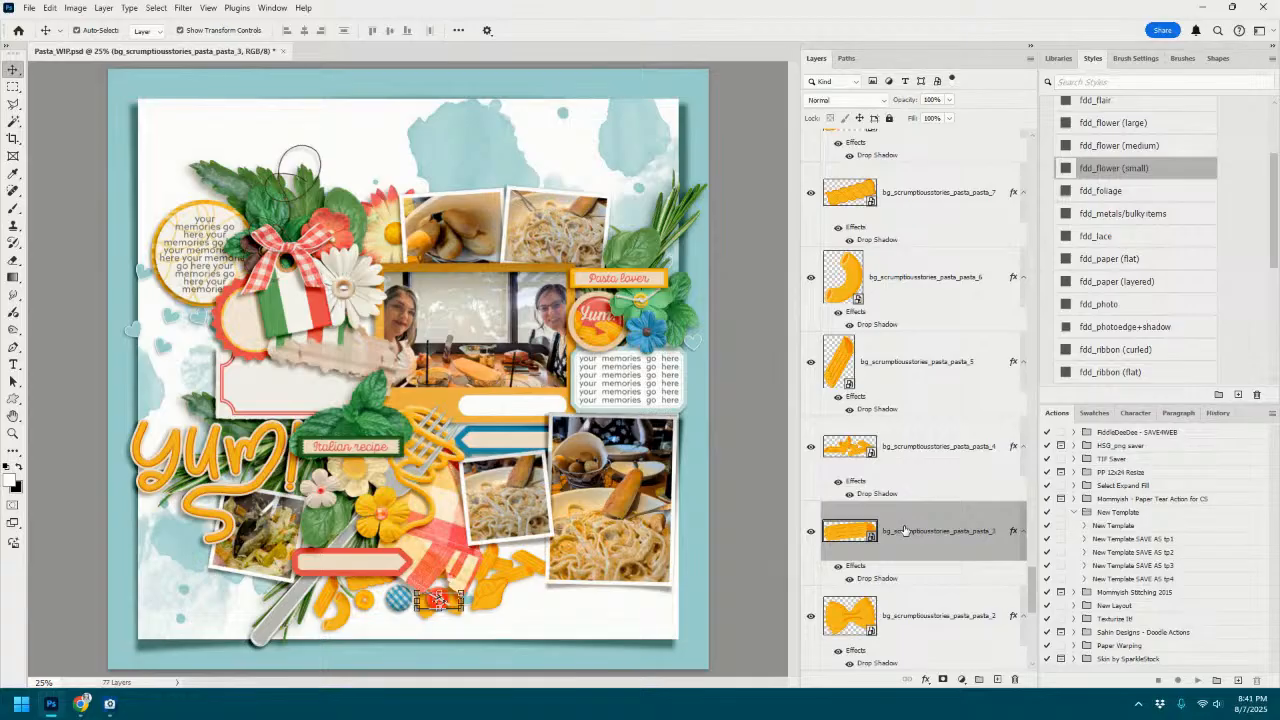
pyautogui.moveTo(454, 603); pyautogui.dragTo(276, 592)
pyautogui.click(924, 611)
pyautogui.moveTo(455, 604); pyautogui.dragTo(558, 610)
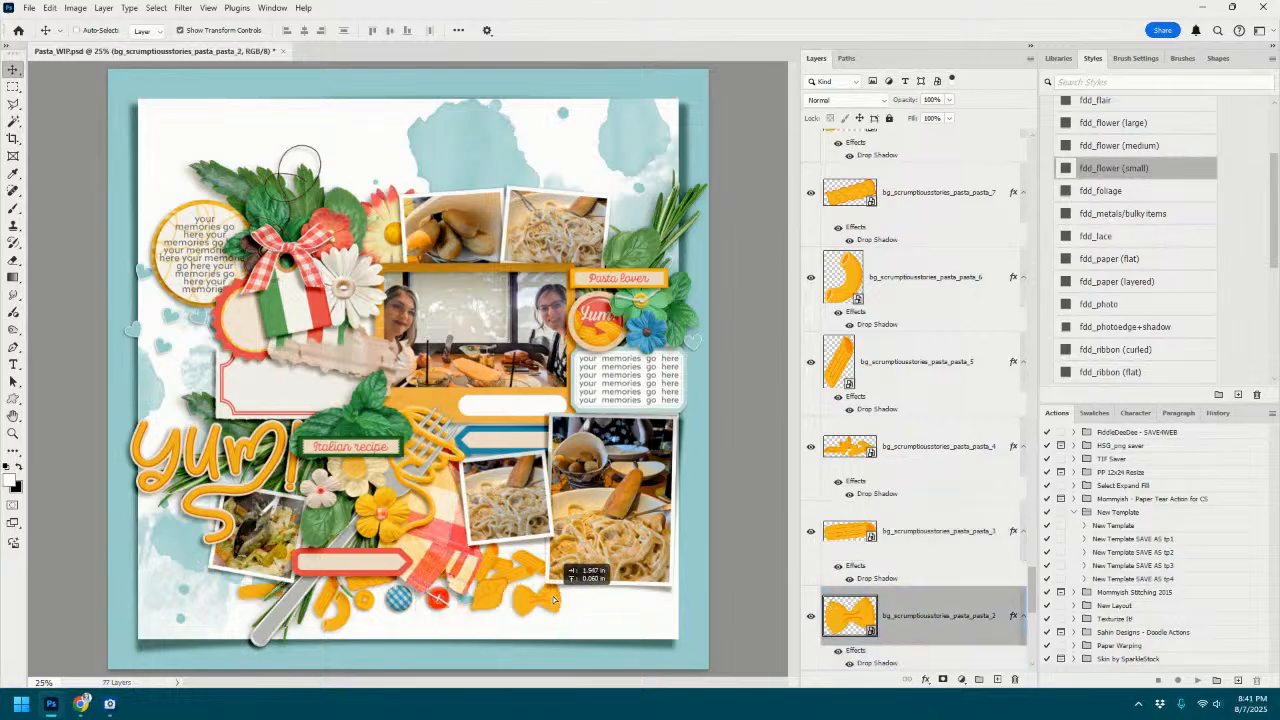
# Scale layers pasta_8 through pasta_2 down slightly together, and move the pasta_3 piece to the right of the bow-tie pasta.
pyautogui.scroll(-1, 952, 504)
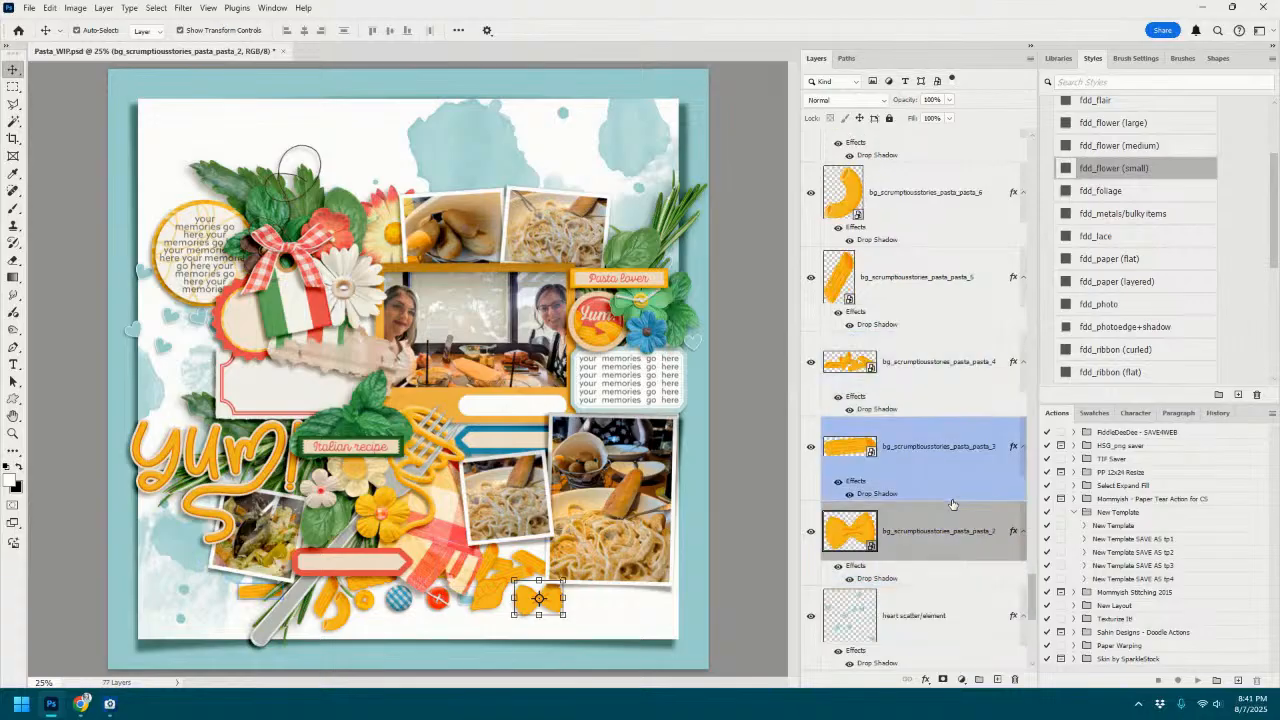
pyautogui.scroll(3, 965, 450)
pyautogui.keyDown('shift'); pyautogui.click(958, 298); pyautogui.keyUp('shift')
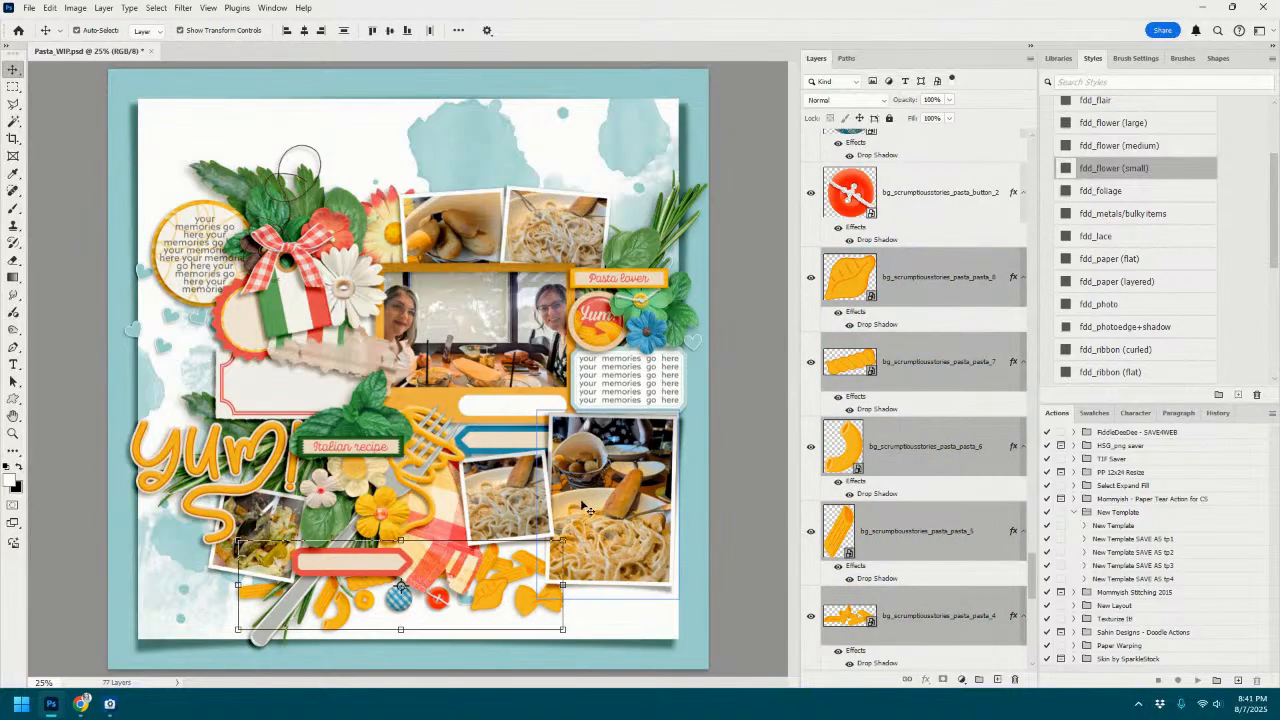
pyautogui.moveTo(564, 540); pyautogui.dragTo(506, 571)
pyautogui.click(660, 30)
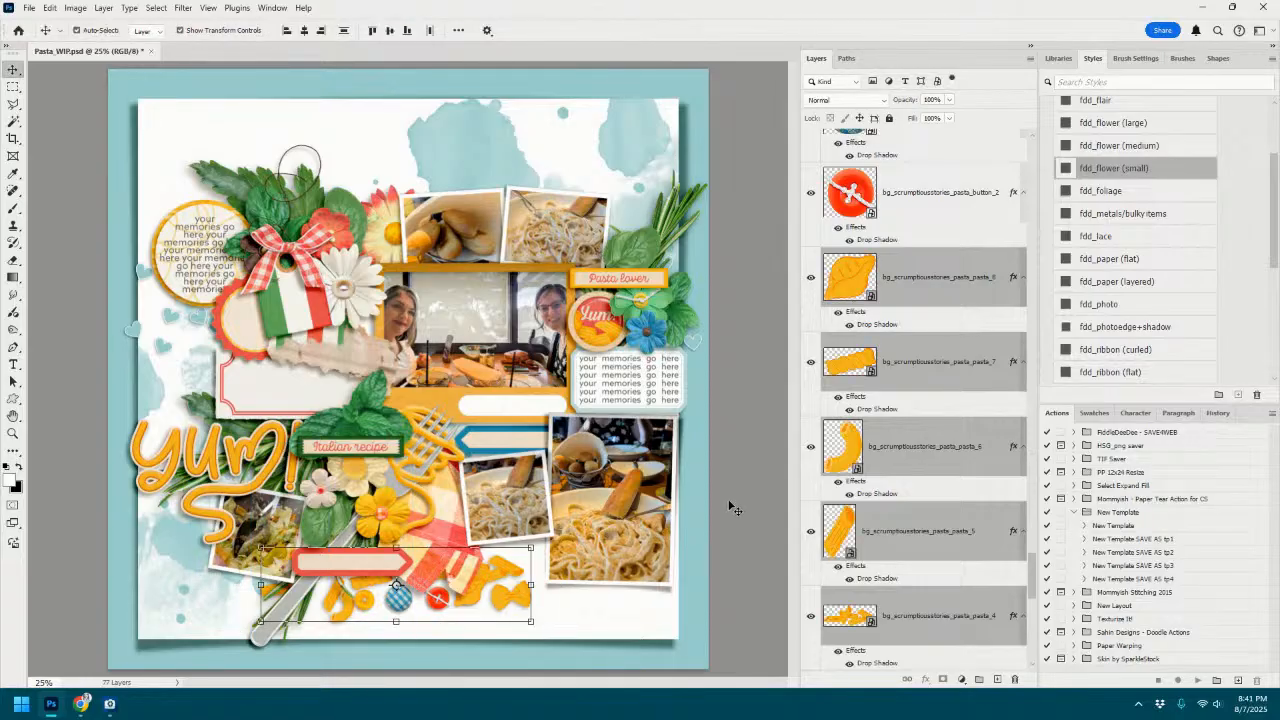
pyautogui.click(735, 509)
pyautogui.moveTo(268, 592); pyautogui.dragTo(556, 595)
# Duplicate layers pasta_2 through pasta_8, rotate the copies and place them along the page's left side above the title.
pyautogui.scroll(-1, 969, 512)
pyautogui.scroll(-1, 969, 510)
pyautogui.click(967, 512)
pyautogui.scroll(5, 972, 352)
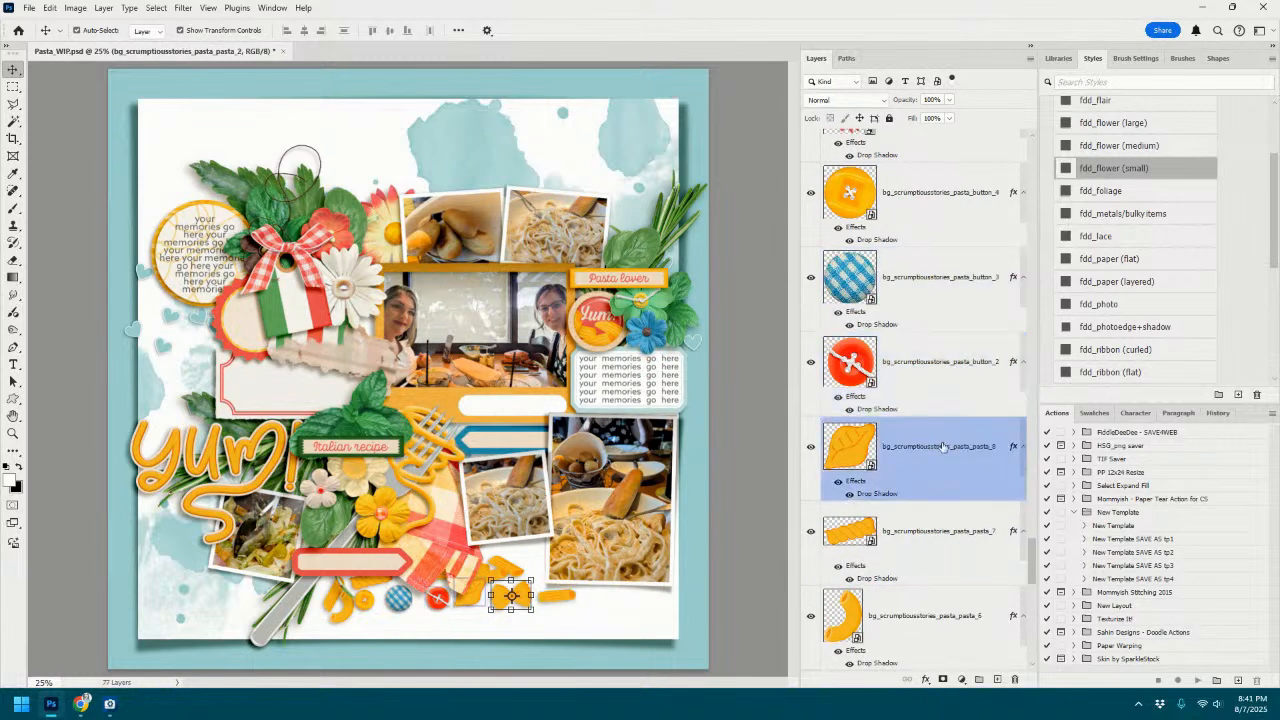
pyautogui.keyDown('shift'); pyautogui.click(943, 447); pyautogui.keyUp('shift')
pyautogui.moveTo(511, 593); pyautogui.dragTo(230, 392)
pyautogui.click(660, 30)
# Move the duplicated pasta_2 bow-tie left of the red-bordered frame and the pasta_3 copy just below it.
pyautogui.scroll(-5, 900, 502)
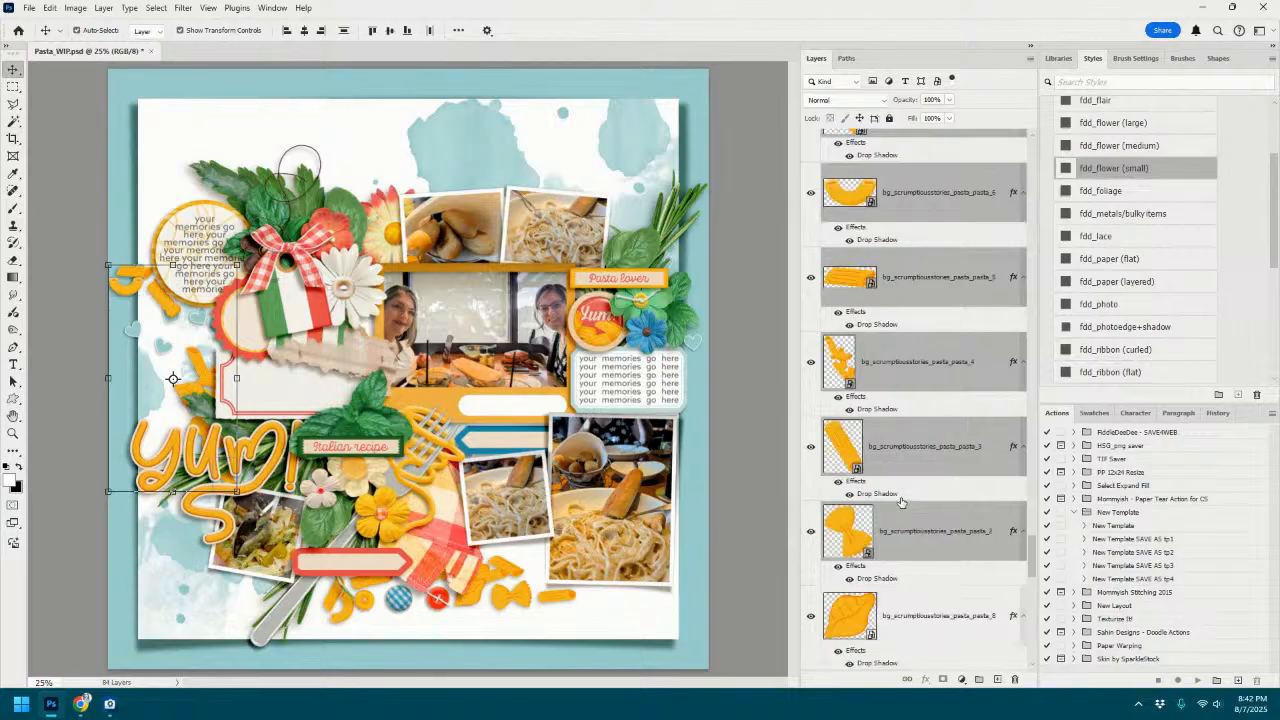
pyautogui.scroll(-2, 900, 502)
pyautogui.click(908, 363)
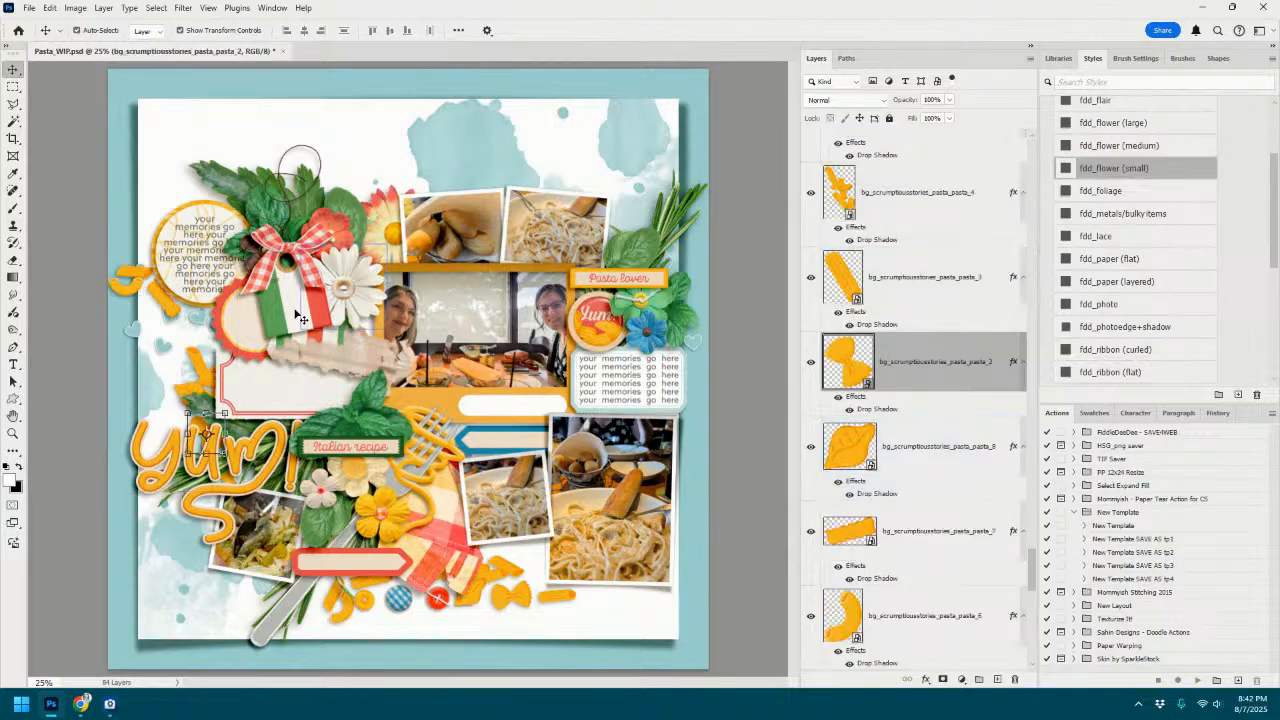
pyautogui.moveTo(213, 425); pyautogui.dragTo(167, 362)
pyautogui.click(915, 279)
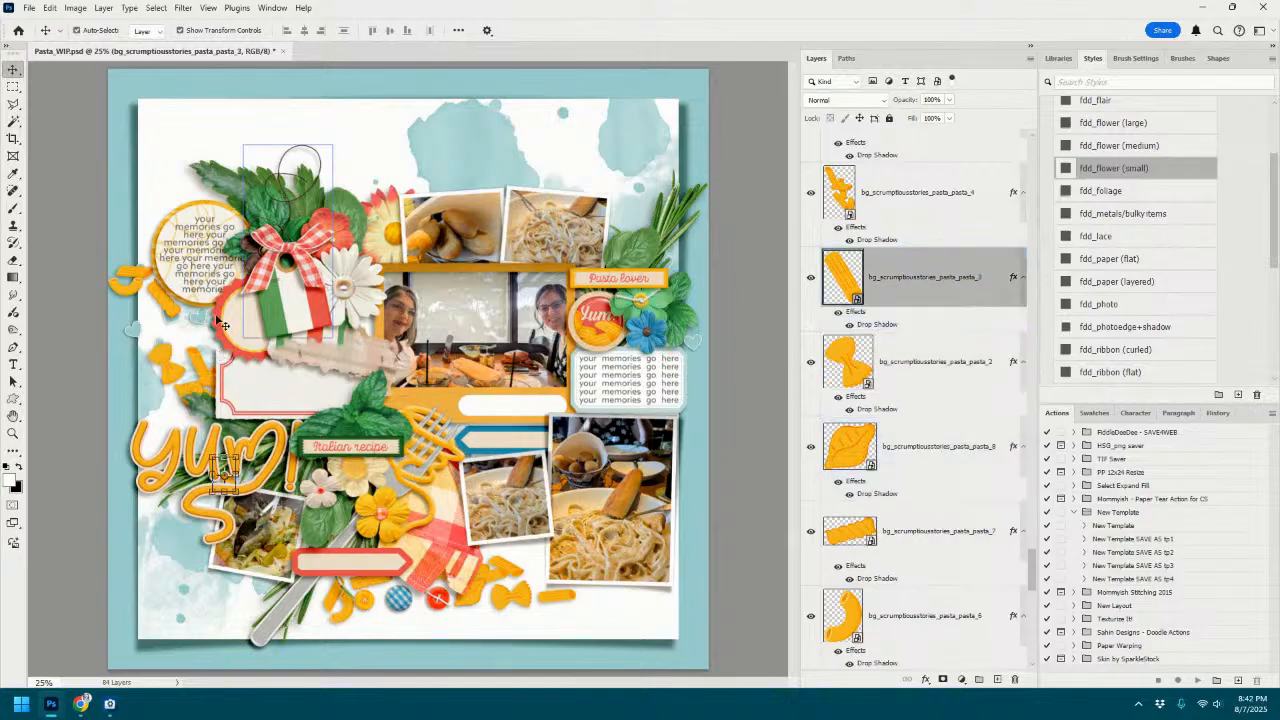
pyautogui.hotkey('ctrl', 't')
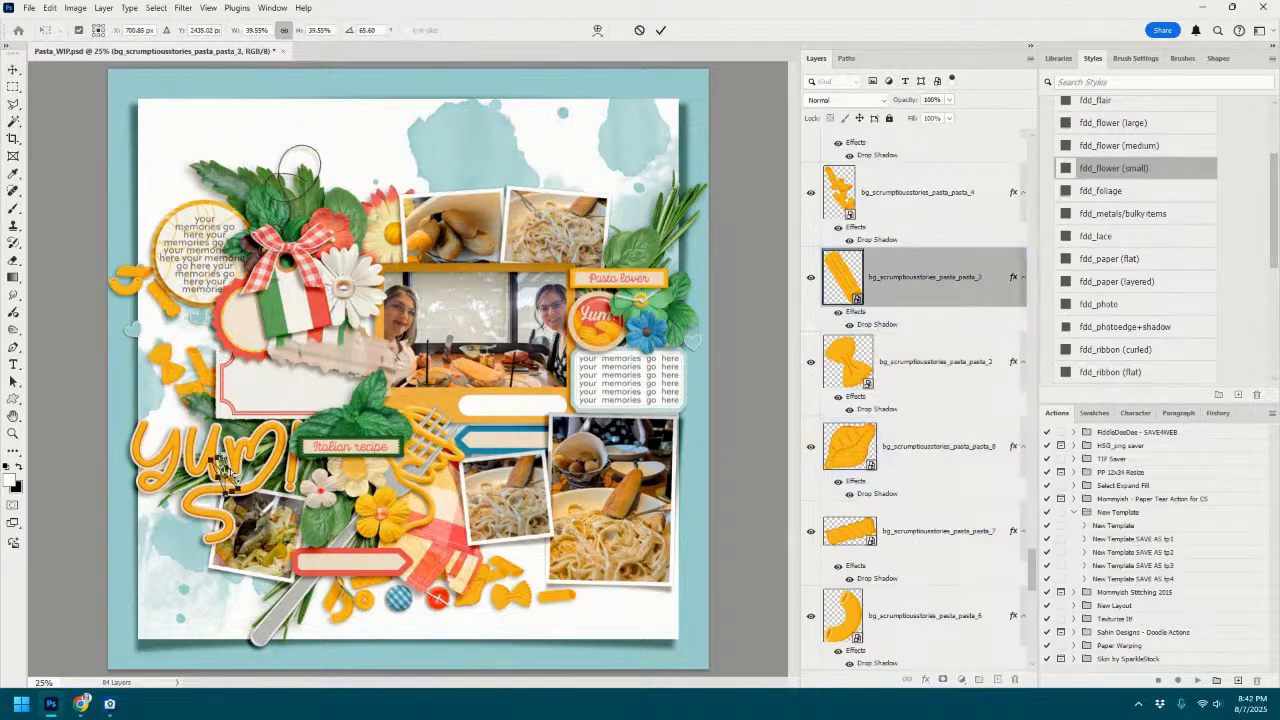
pyautogui.click(638, 31)
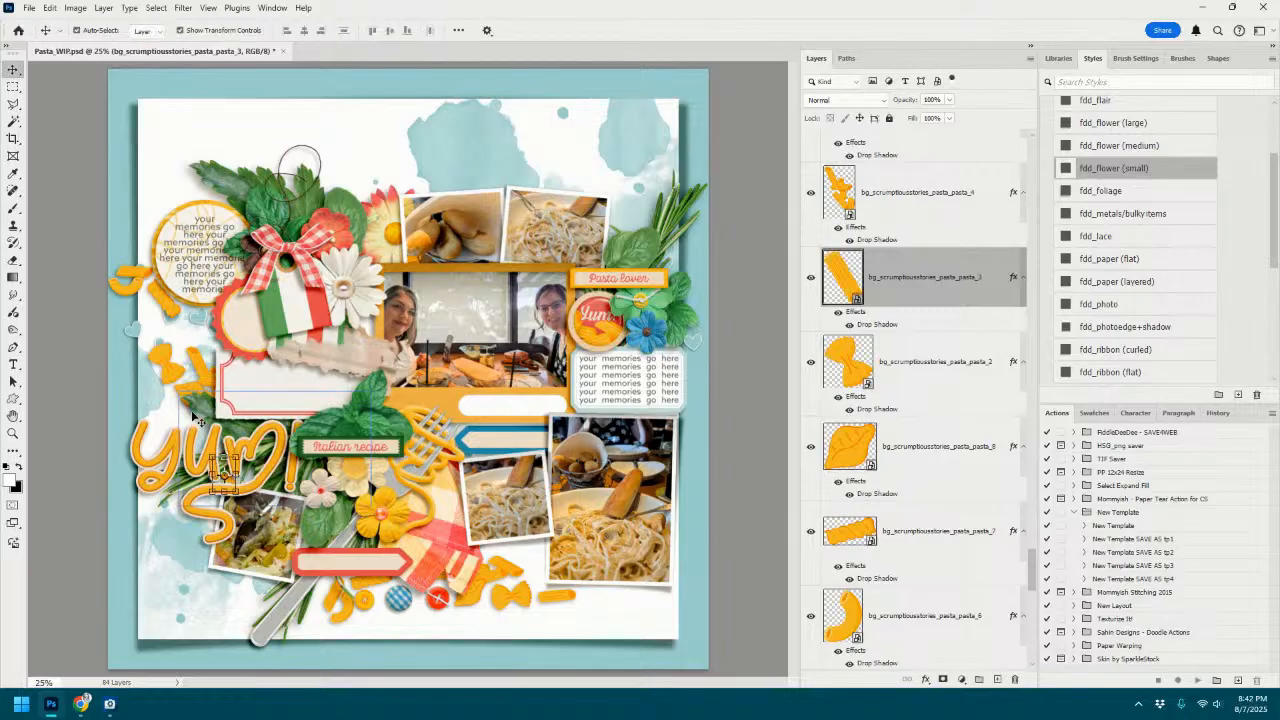
pyautogui.moveTo(222, 470); pyautogui.dragTo(199, 334)
# Move the pasta_4 copy above the bow-tie, rotated to about 25.6°, and place the pasta_5 copy below the round memories tag.
pyautogui.keyDown('ctrl'); pyautogui.click(197, 362); pyautogui.keyUp('ctrl')
pyautogui.moveTo(206, 364); pyautogui.dragTo(182, 332)
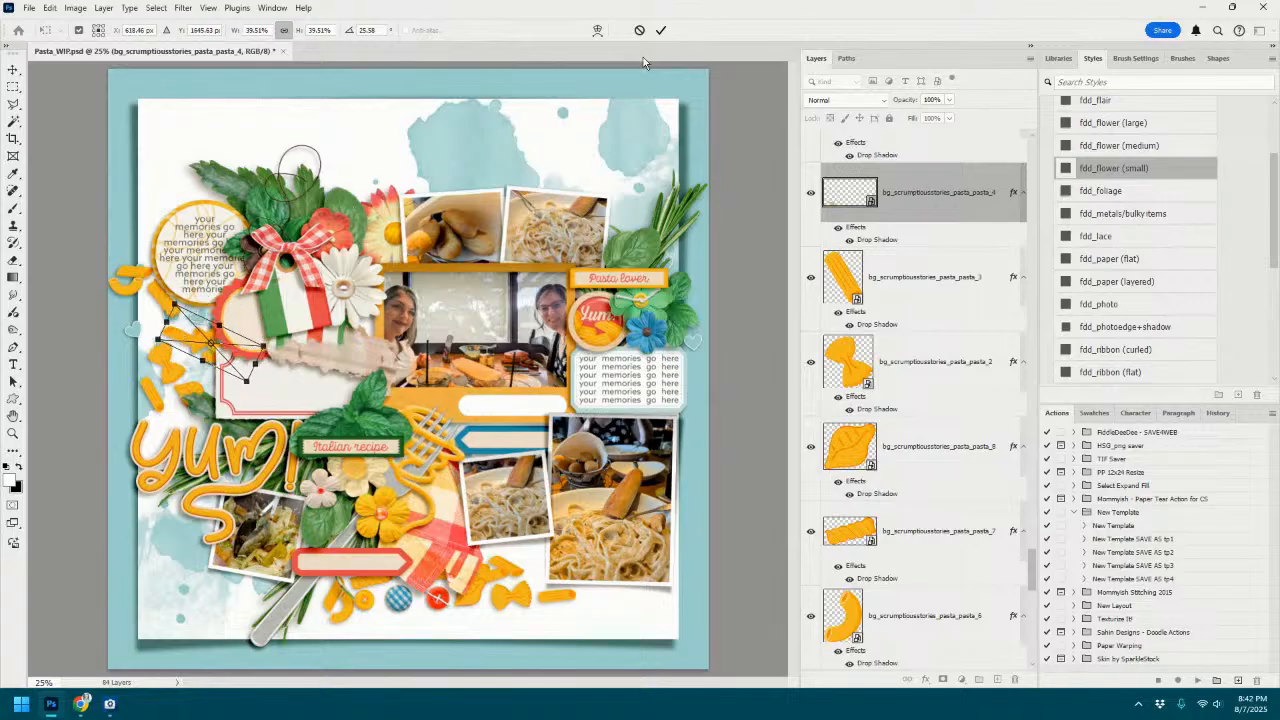
pyautogui.click(661, 32)
pyautogui.scroll(1, 934, 229)
pyautogui.click(920, 214)
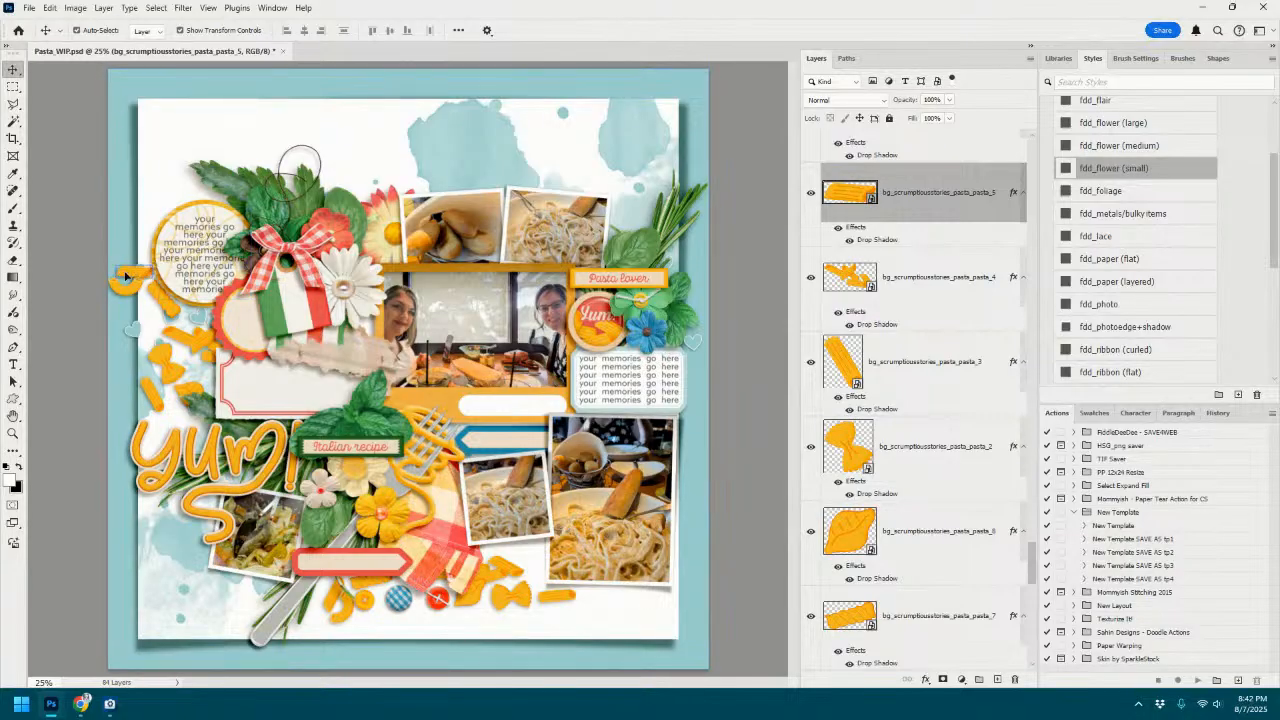
pyautogui.moveTo(125, 275); pyautogui.dragTo(145, 322)
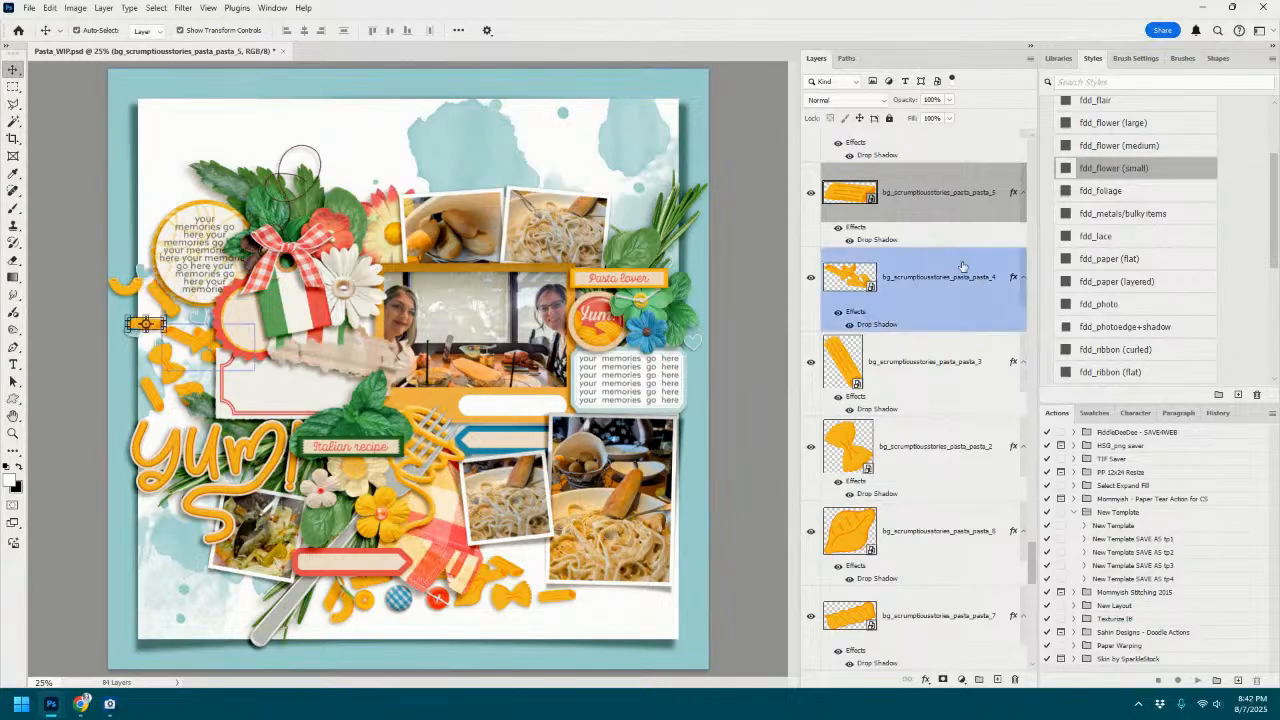
# Move the pasta_6 copy to just below the round memories tag, beside the scalloped red label.
pyautogui.scroll(2, 960, 262)
pyautogui.click(962, 268)
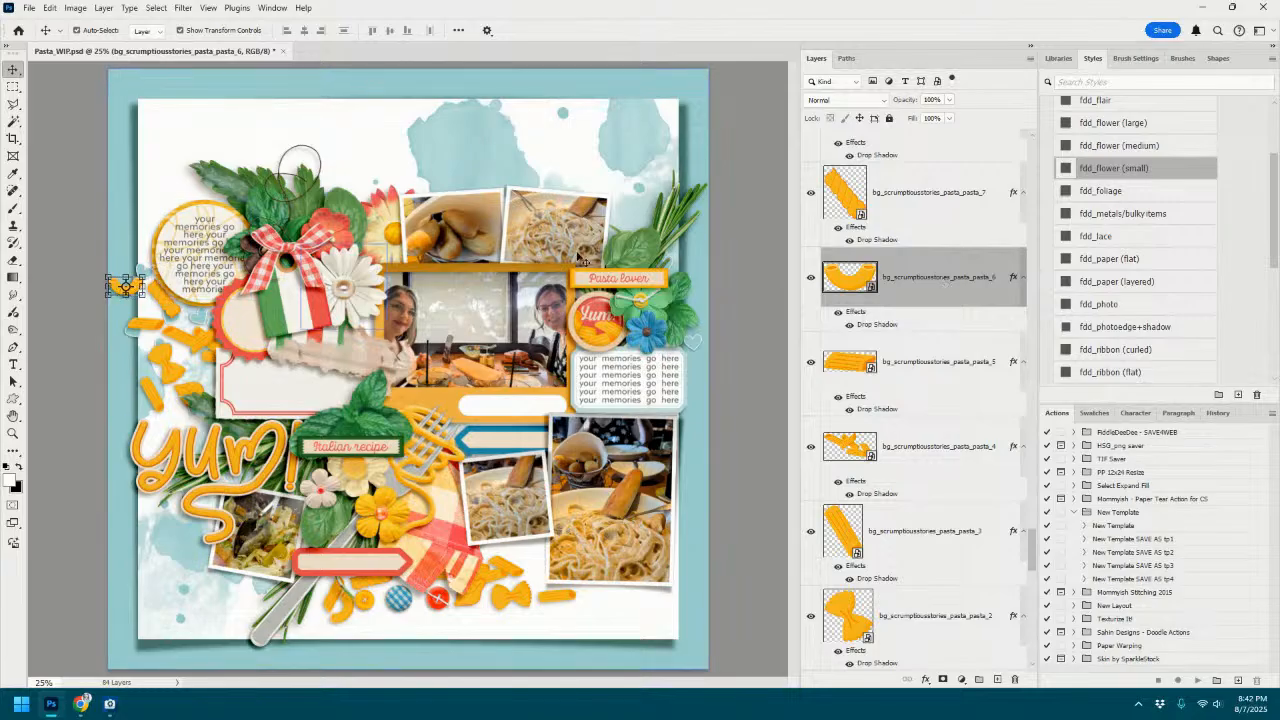
pyautogui.click(741, 246)
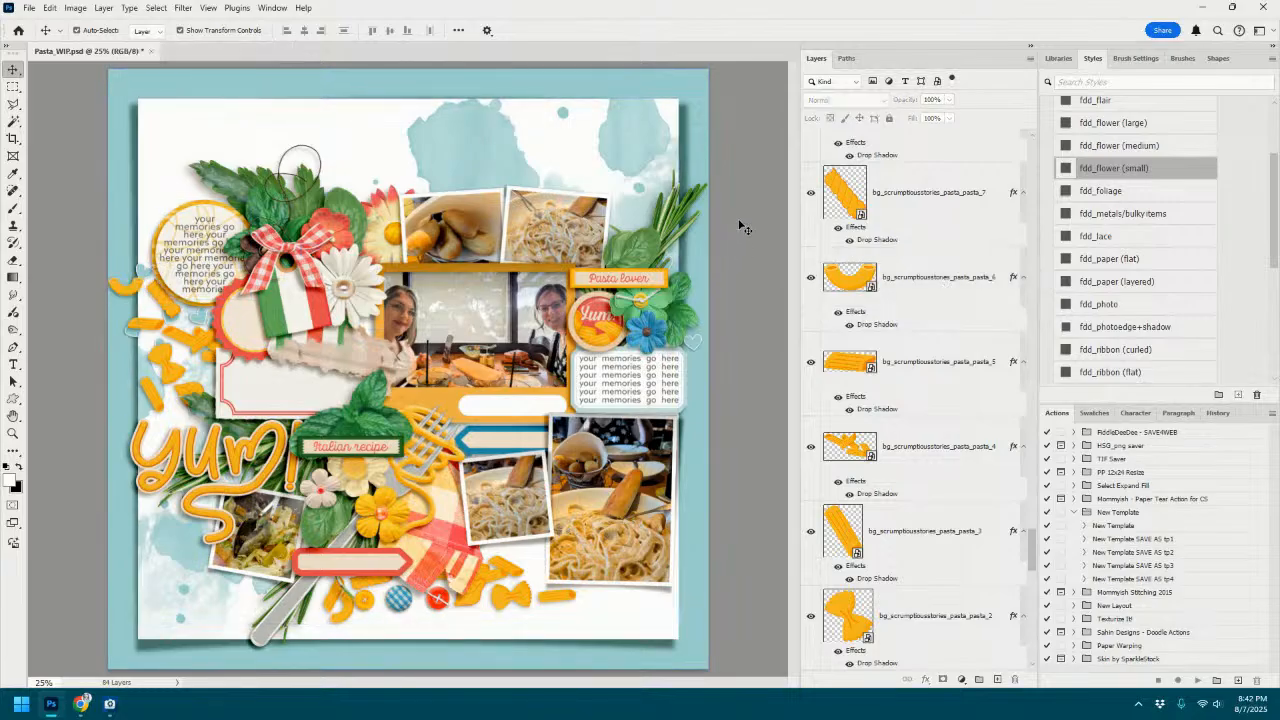
pyautogui.click(125, 290)
pyautogui.click(122, 295)
pyautogui.moveTo(122, 295); pyautogui.dragTo(130, 270)
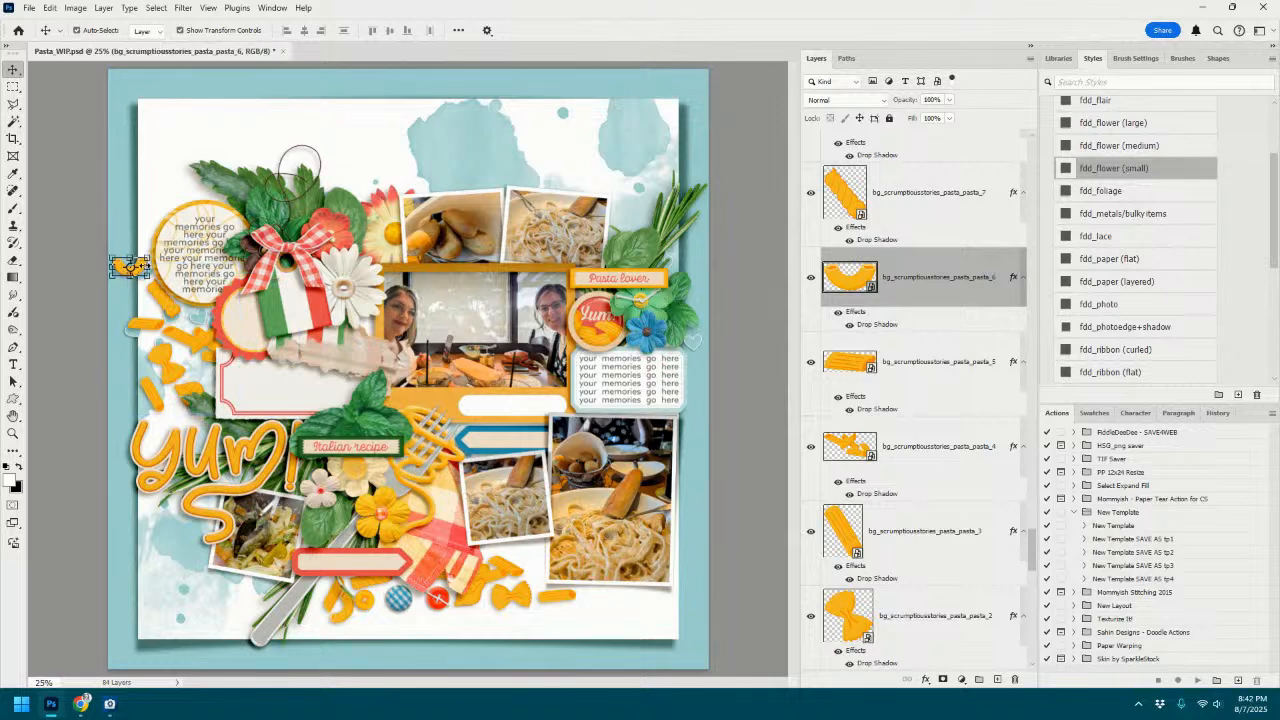
pyautogui.moveTo(130, 265); pyautogui.dragTo(212, 322)
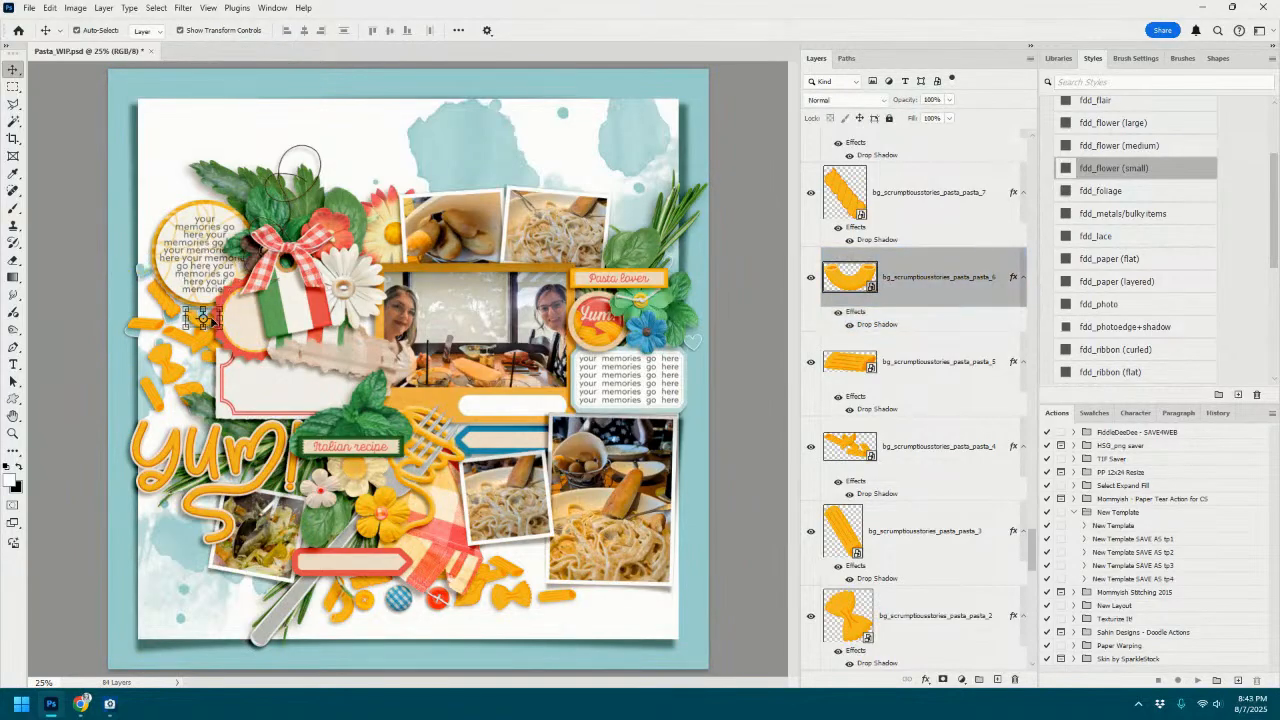
# Duplicate the pasta_8 through pasta_4 copies behind the salad photo and the title, and behind the rosemary near the top photos.
pyautogui.scroll(2, 957, 238)
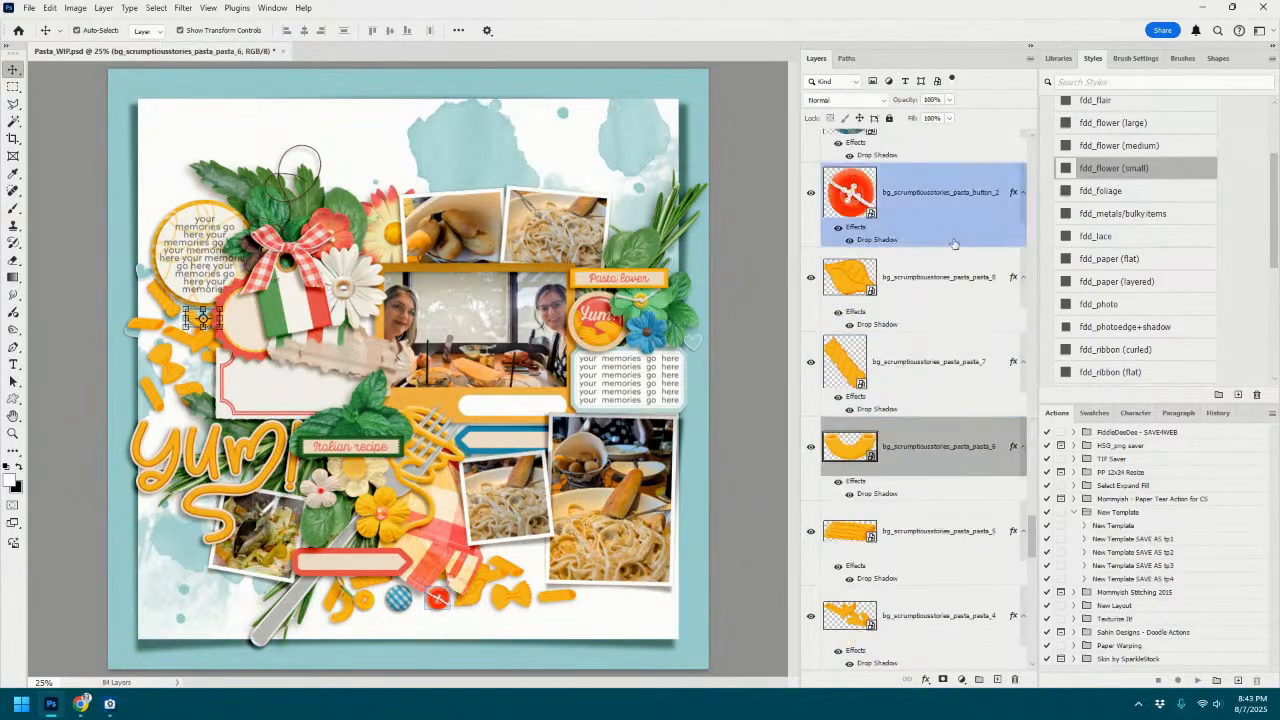
pyautogui.click(949, 283)
pyautogui.scroll(-3, 942, 350)
pyautogui.keyDown('shift'); pyautogui.click(937, 389); pyautogui.keyUp('shift')
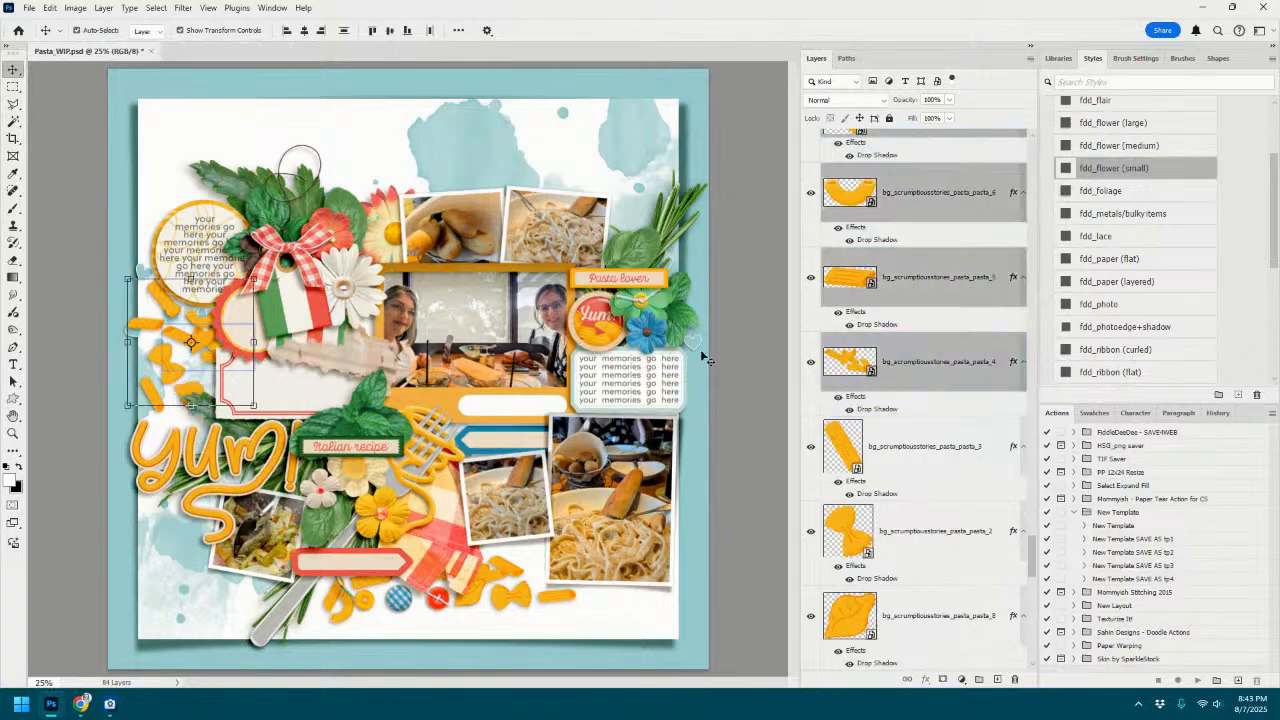
pyautogui.moveTo(208, 329); pyautogui.dragTo(194, 527)
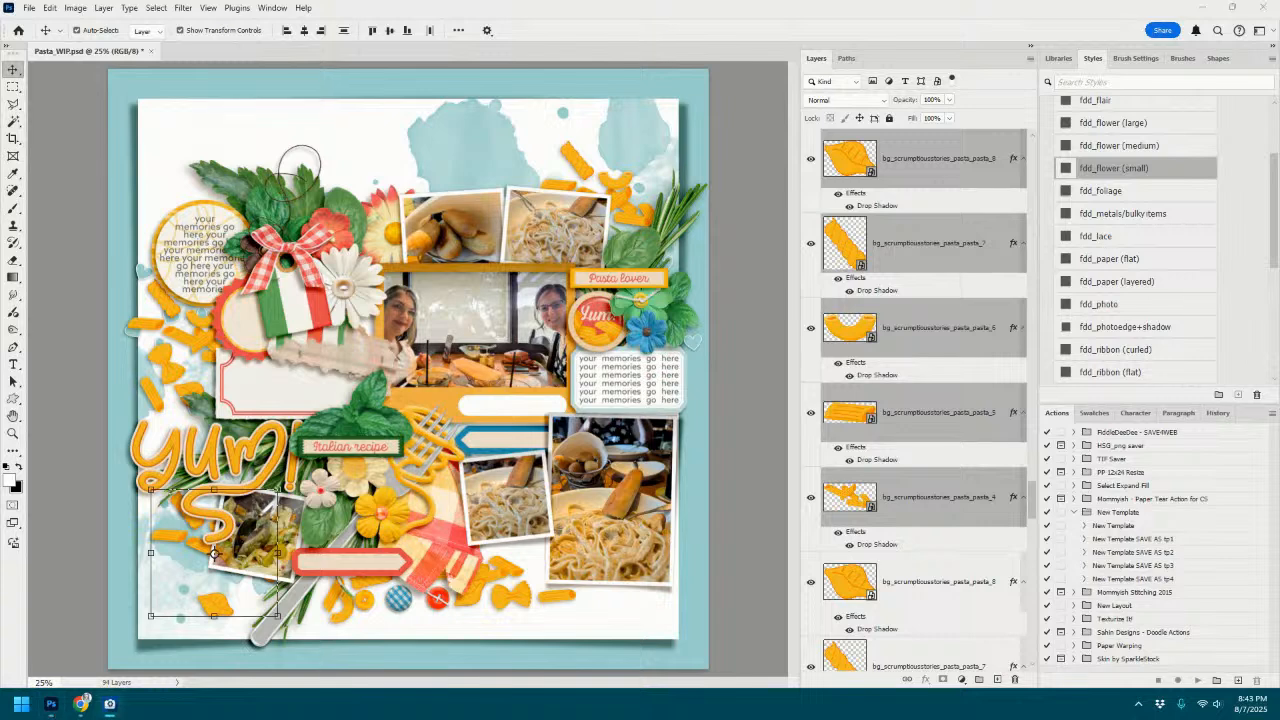
# Add a plaid paper as the page border background and clip the wood paper pasta_pp6 to the background paper layer.
pyautogui.click(702, 454)
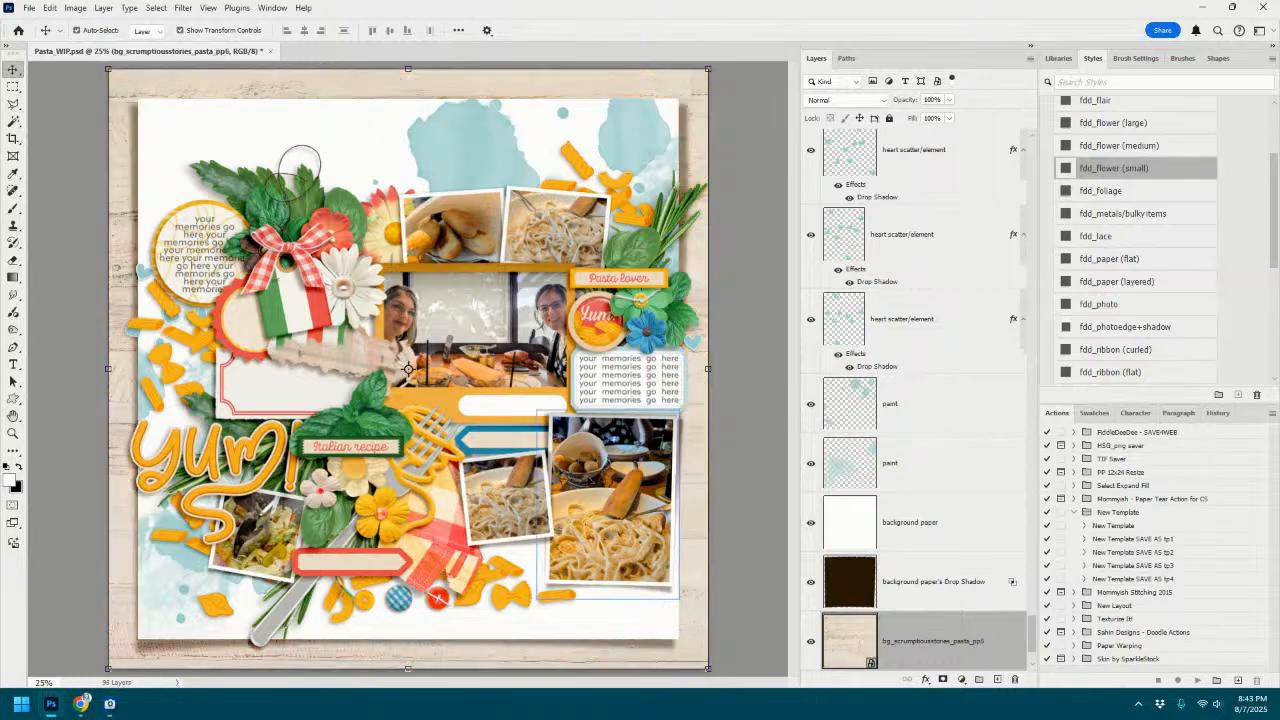
pyautogui.moveTo(928, 638); pyautogui.dragTo(922, 490)
pyautogui.hotkey('ctrl', 'alt', 'g')
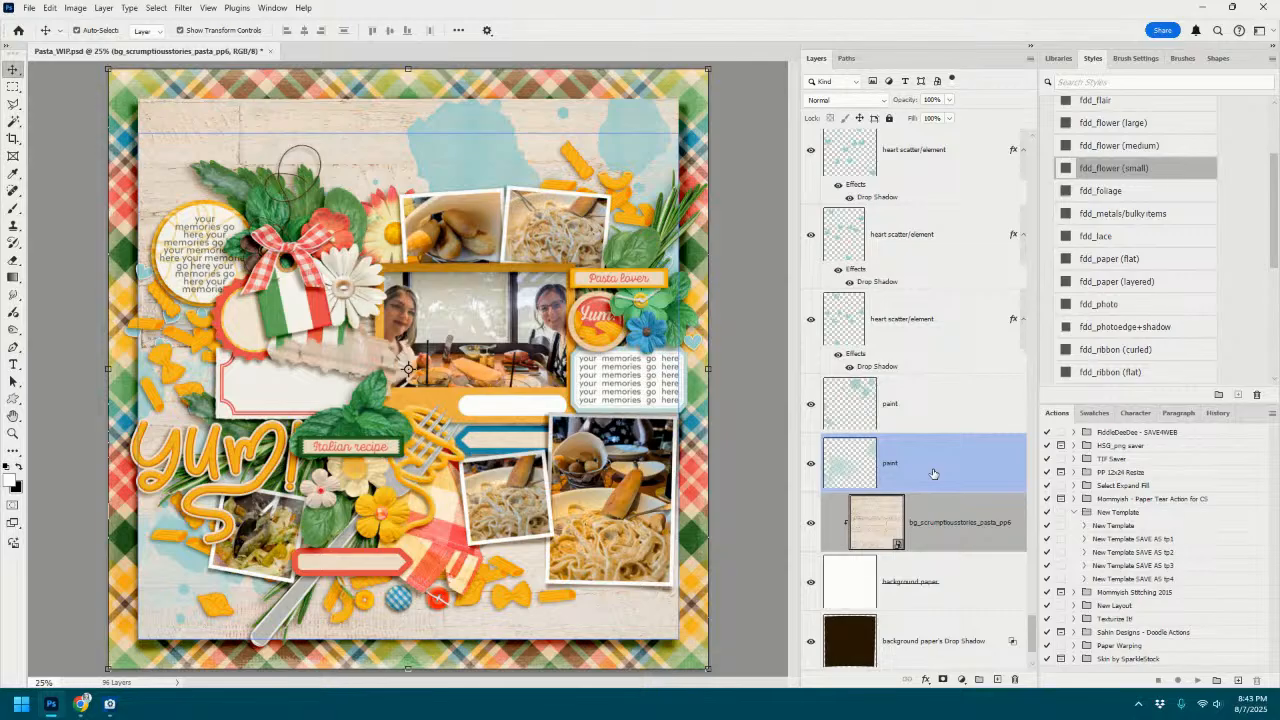
# Add the yellow paper pasta_pp9 above the upper paint layer and clip it to that paint splash.
pyautogui.click(933, 473)
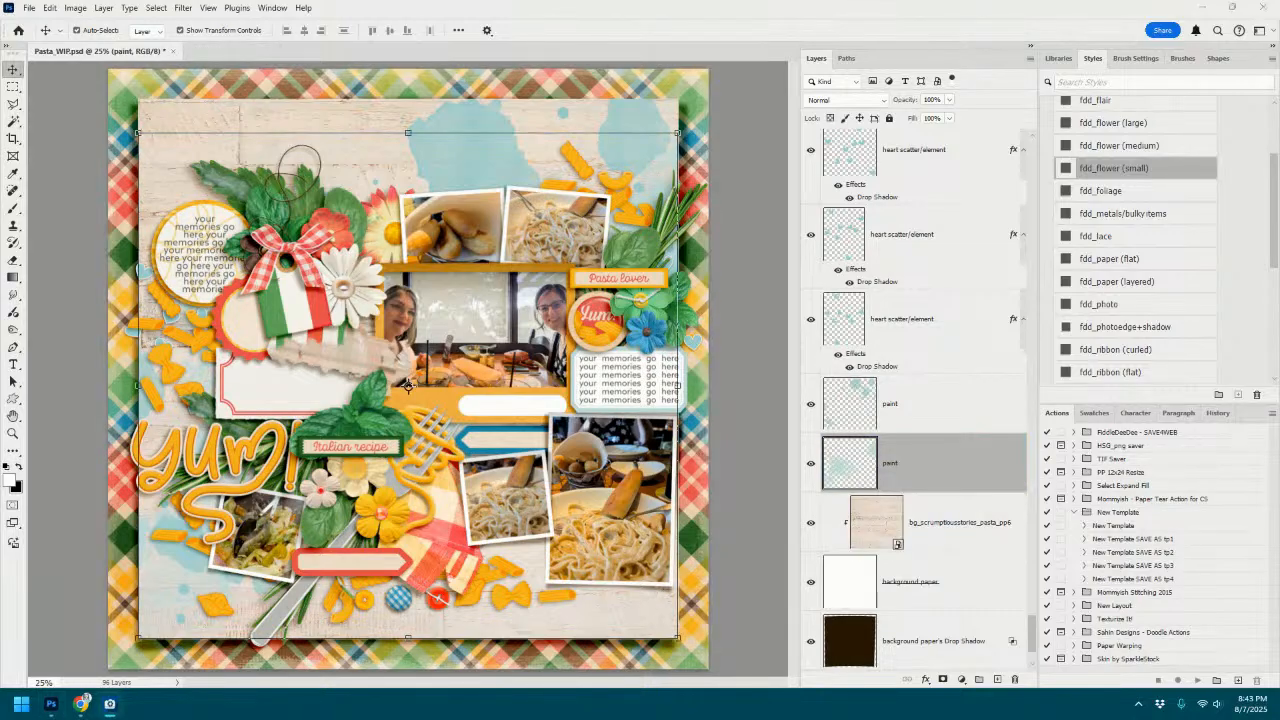
pyautogui.moveTo(1253, 288); pyautogui.dragTo(606, 500)
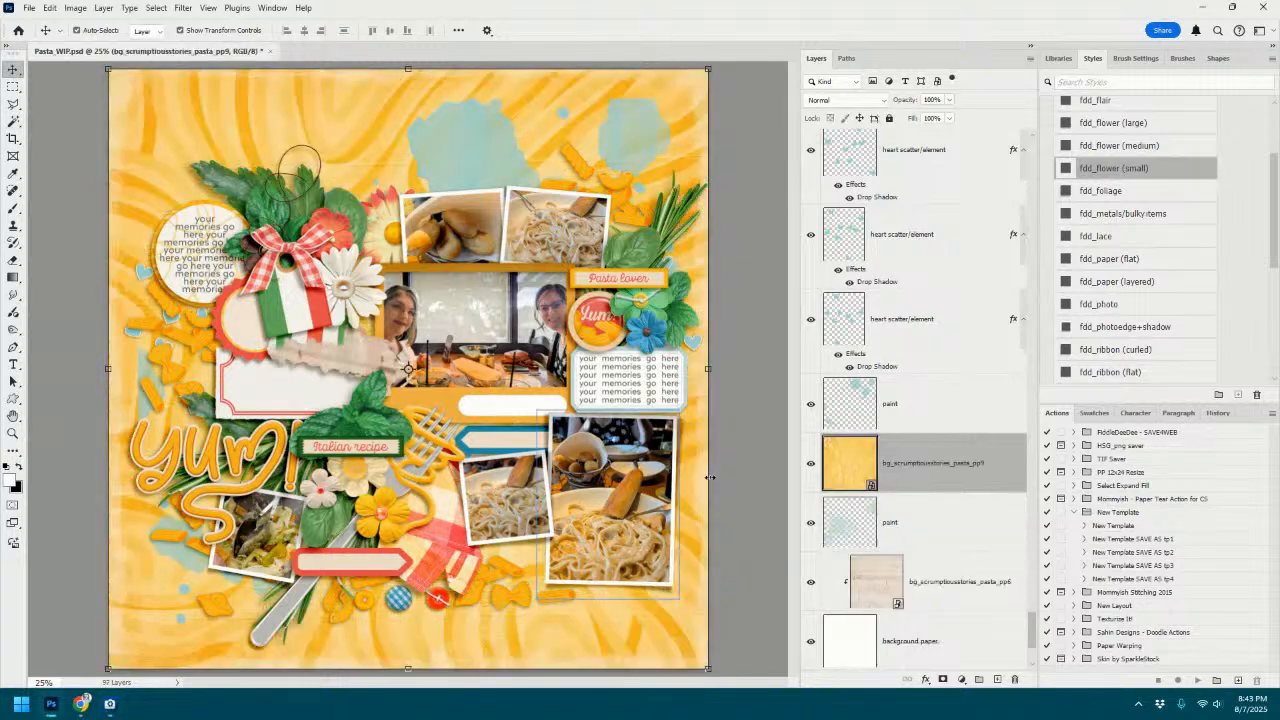
pyautogui.moveTo(945, 455); pyautogui.dragTo(928, 362)
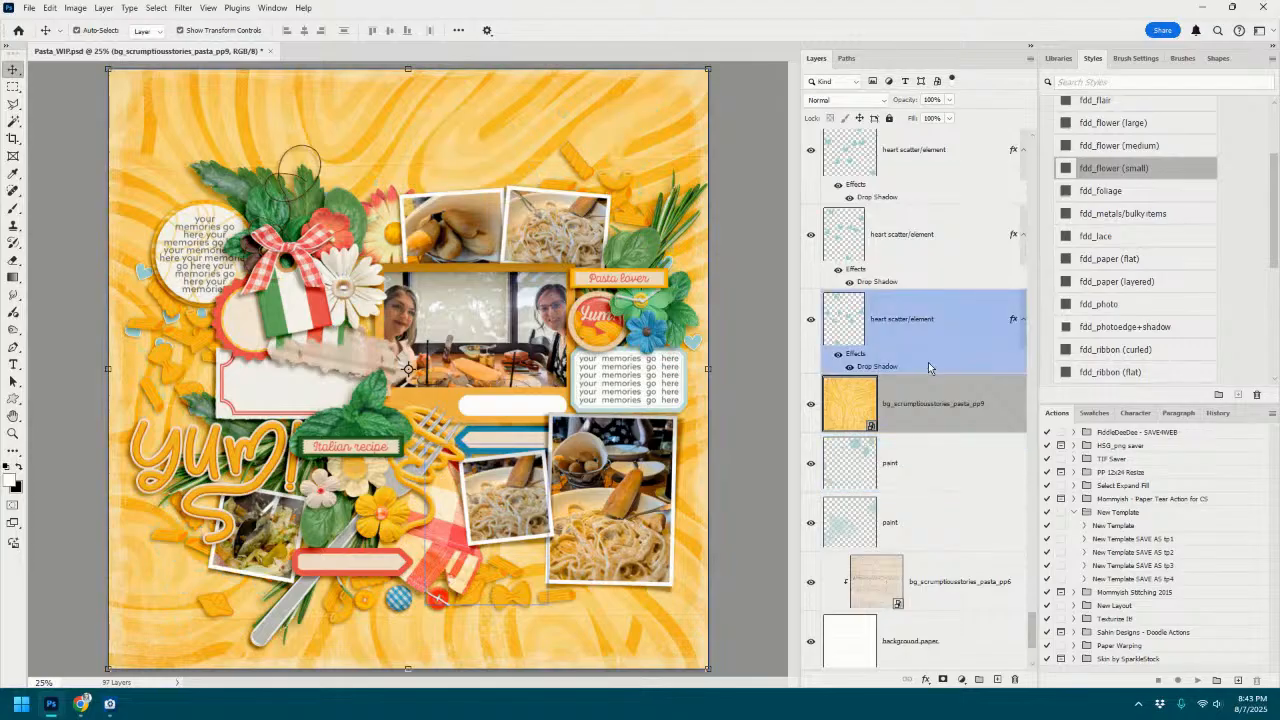
pyautogui.hotkey('ctrl', 'alt', 'g')
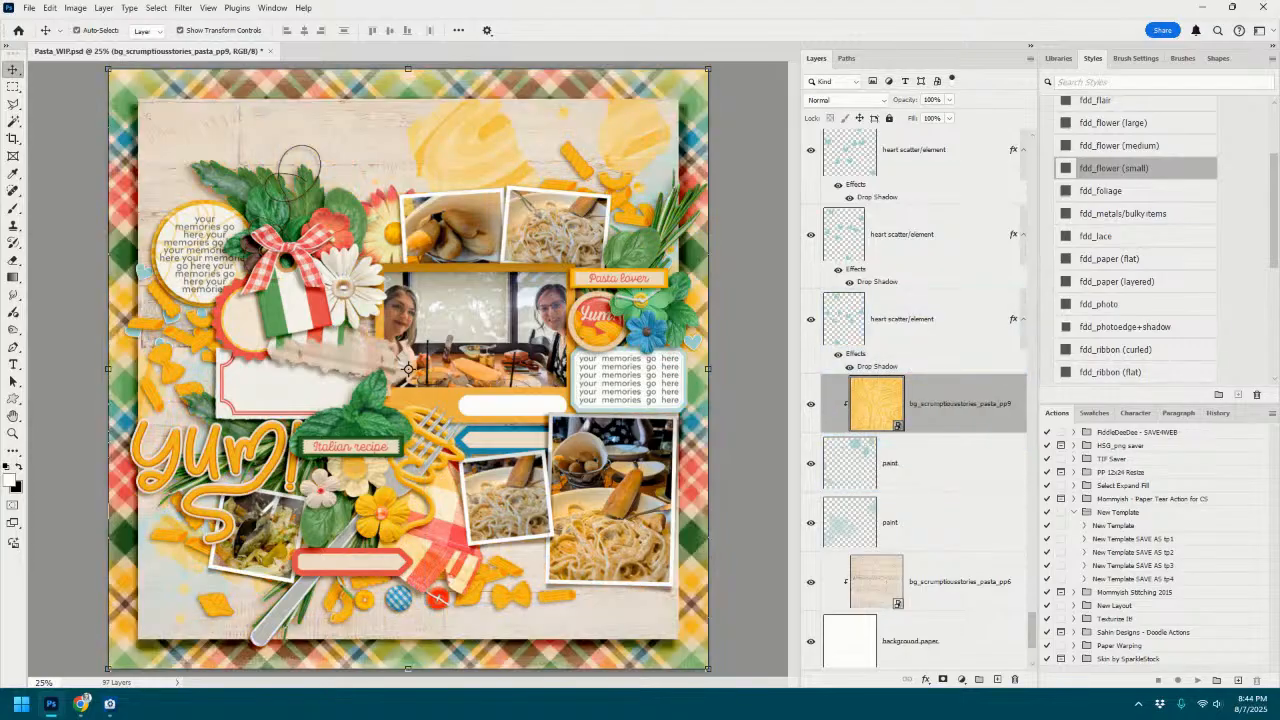
# Add the floral paper pasta_pp14 clipped to the upper paint splash and delete the yellow paper pasta_pp9.
pyautogui.moveTo(738, 488); pyautogui.dragTo(732, 500)
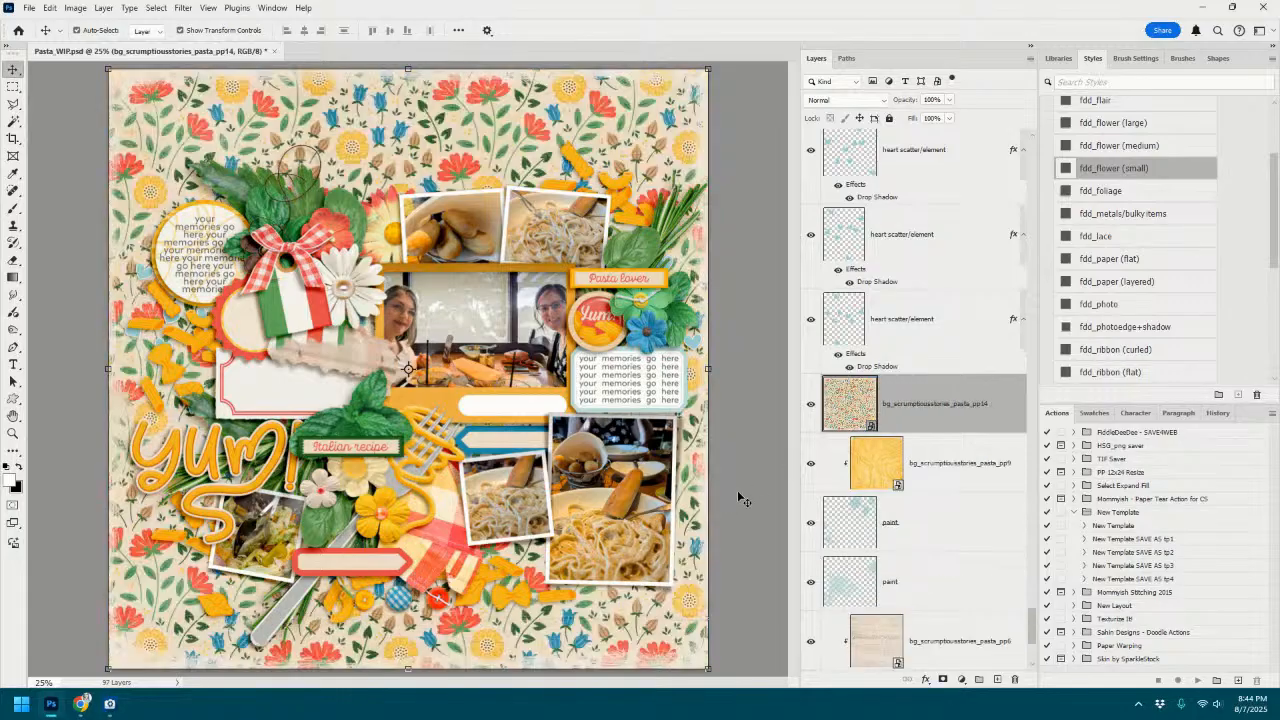
pyautogui.hotkey('ctrl', 'alt', 'g')
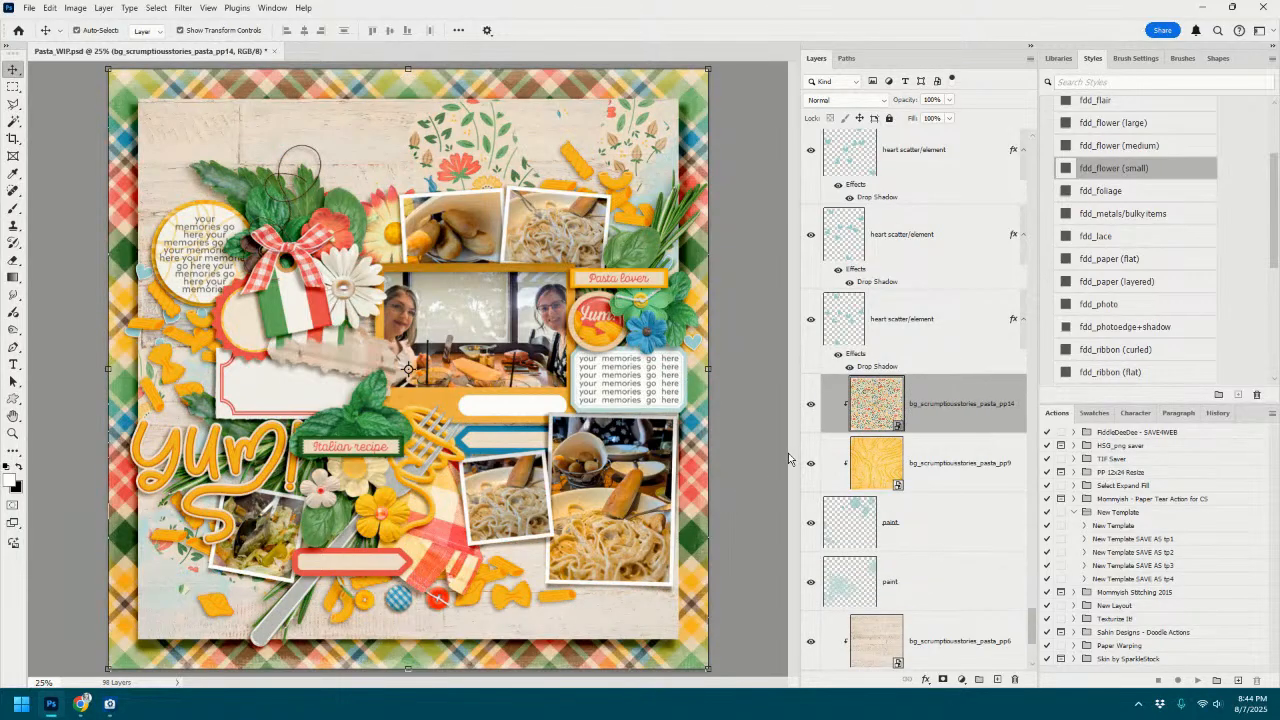
pyautogui.click(954, 478)
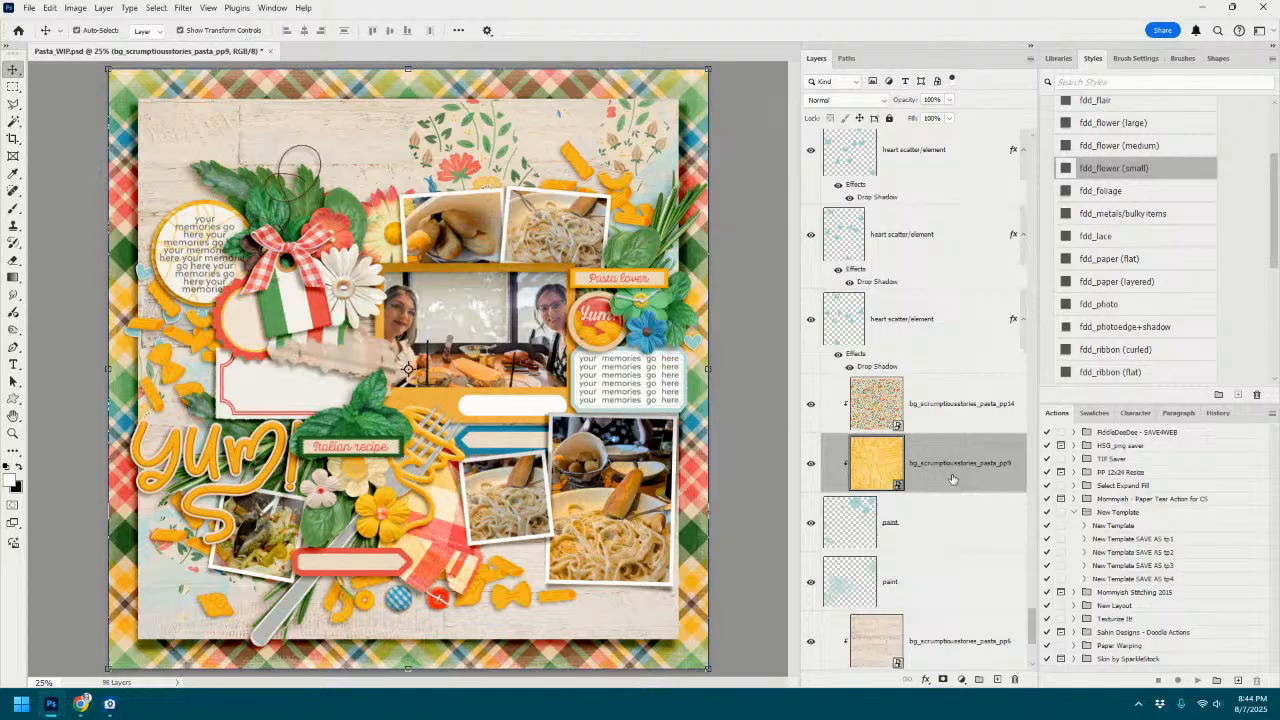
pyautogui.press('Delete')
# Add the red patterned paper pasta_pp16 above the lower paint layer and clip it to that paint splash.
pyautogui.click(960, 519)
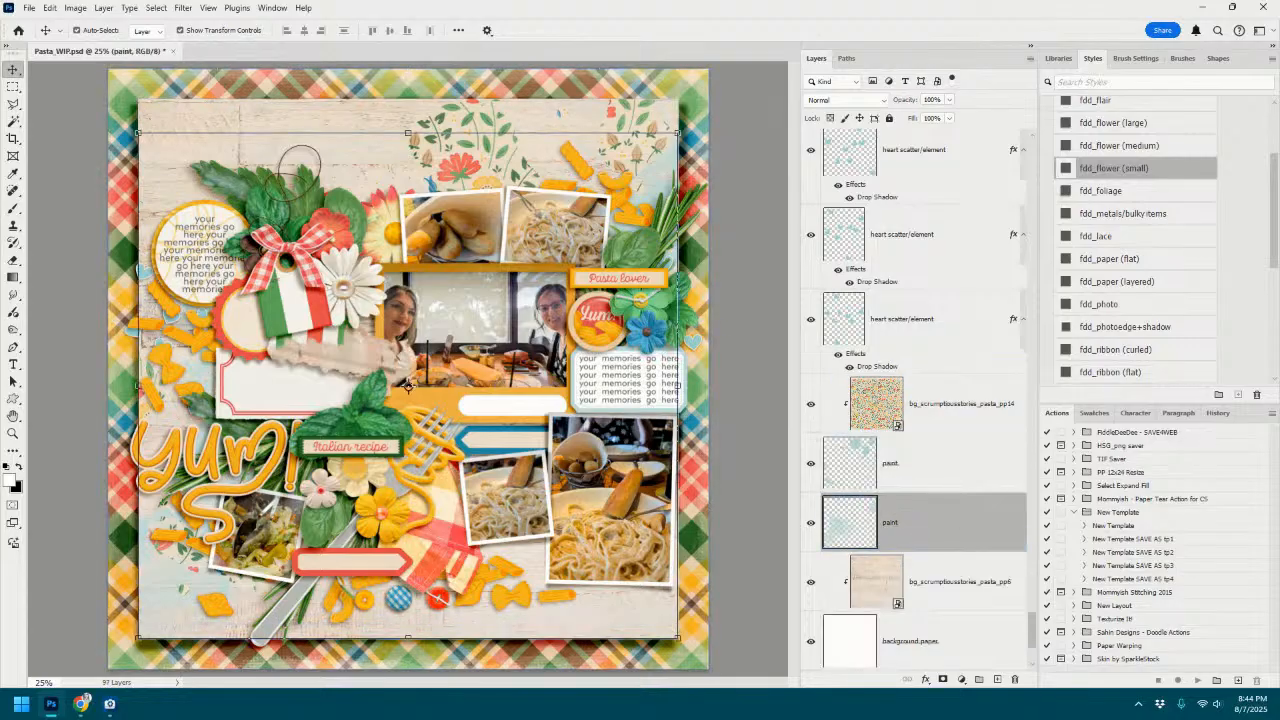
pyautogui.moveTo(1279, 400)
pyautogui.mouseDown()
pyautogui.moveTo(440, 525)
pyautogui.moveTo(460, 527)
pyautogui.mouseUp()
pyautogui.hotkey('ctrl', 'alt', 'g')
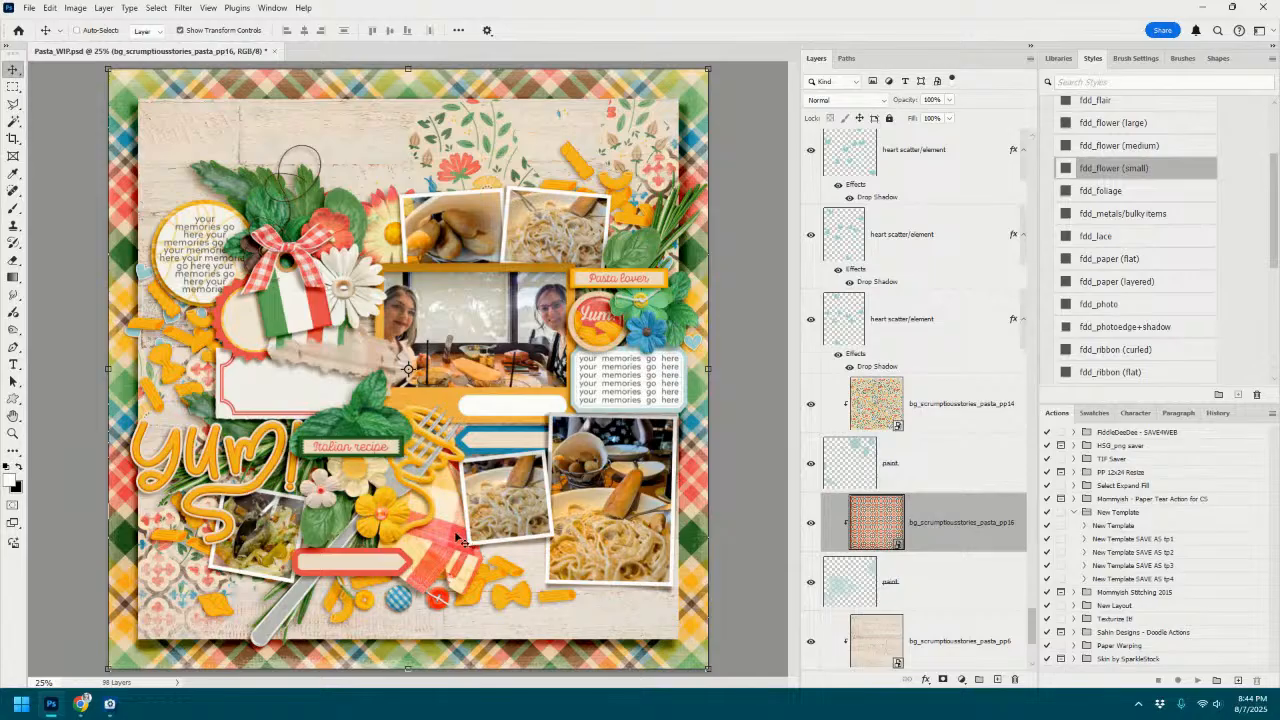
# Delete the three heart scatter/element layers above the floral paper.
pyautogui.click(940, 420)
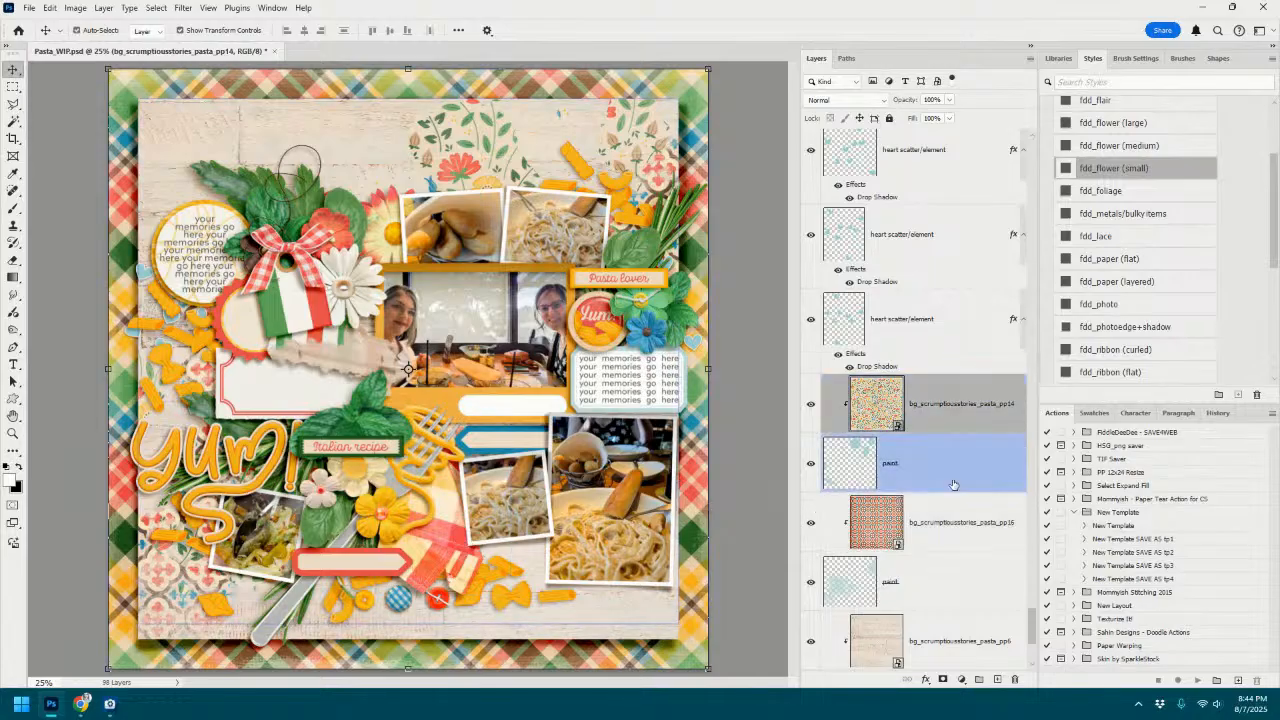
pyautogui.click(950, 505)
pyautogui.click(950, 320)
pyautogui.scroll(2, 950, 320)
pyautogui.keyDown('shift'); pyautogui.click(947, 322); pyautogui.keyUp('shift')
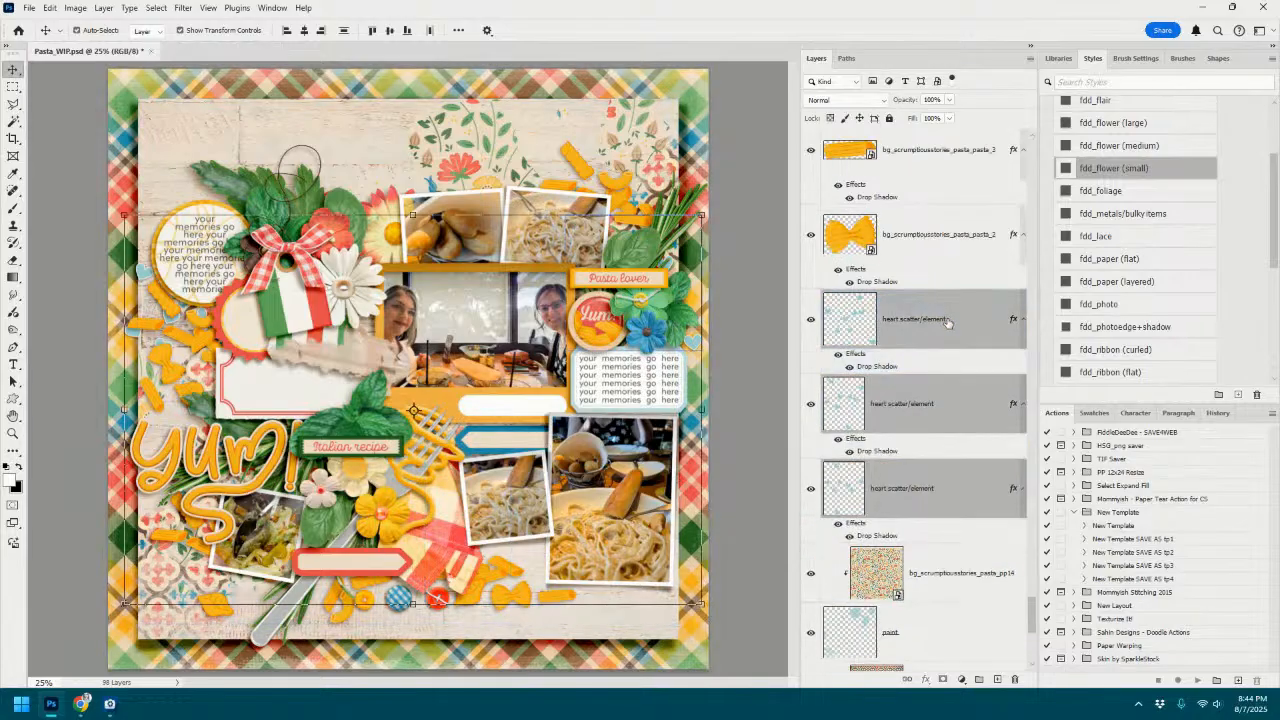
pyautogui.press('Delete')
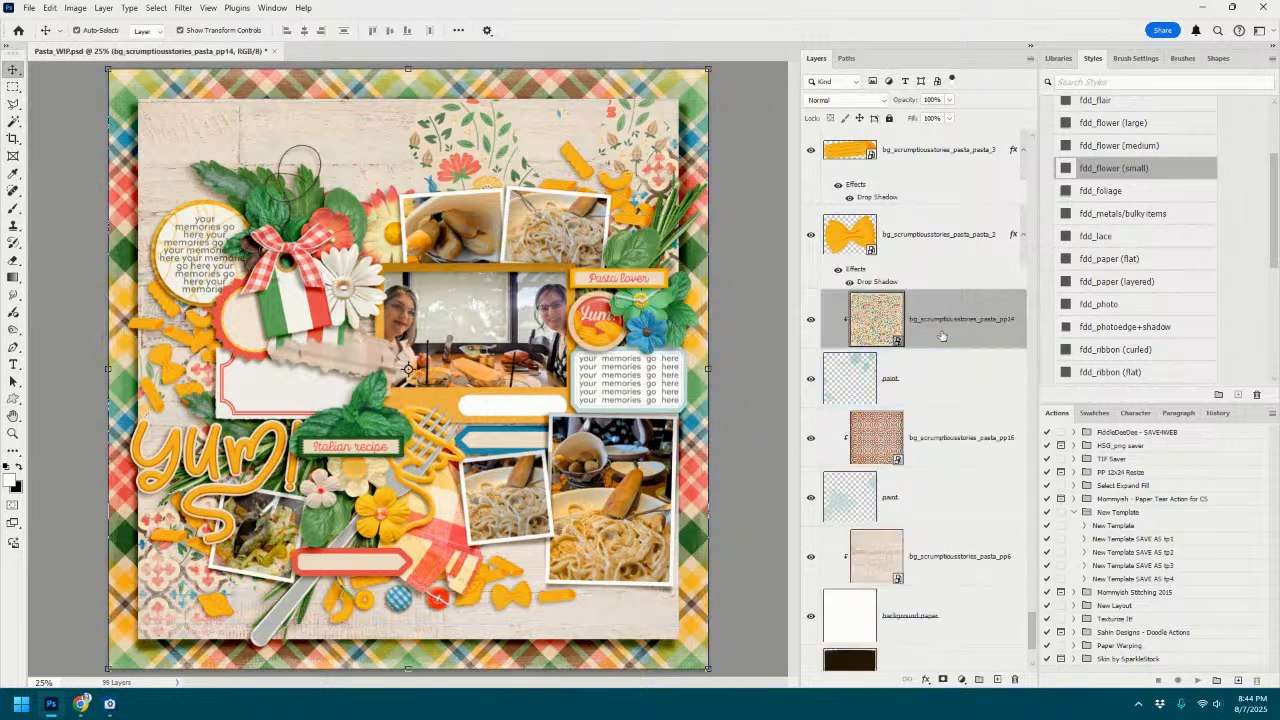
# Delete the plain teal background paper layer beneath the plaid paper pasta_pp7.
pyautogui.click(938, 390)
pyautogui.click(947, 438)
pyautogui.scroll(-3, 940, 540)
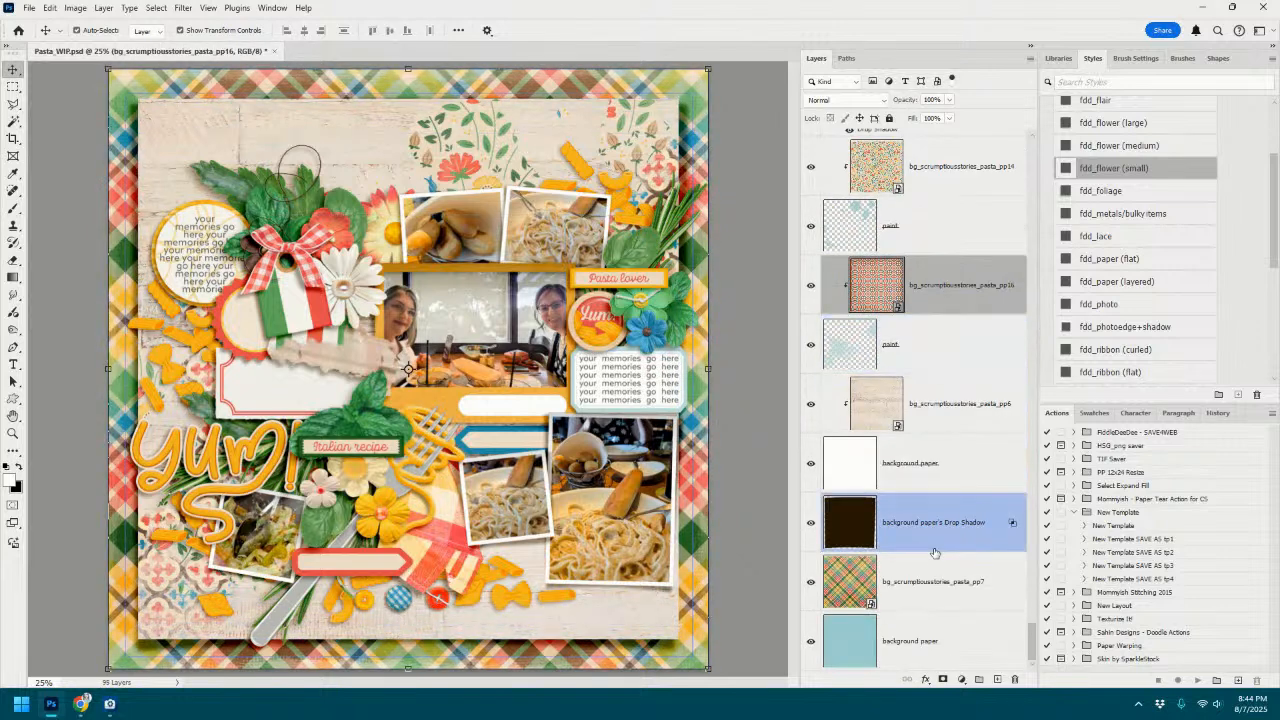
pyautogui.click(932, 585)
pyautogui.click(921, 639)
pyautogui.rightClick(953, 634)
pyautogui.click(990, 327)
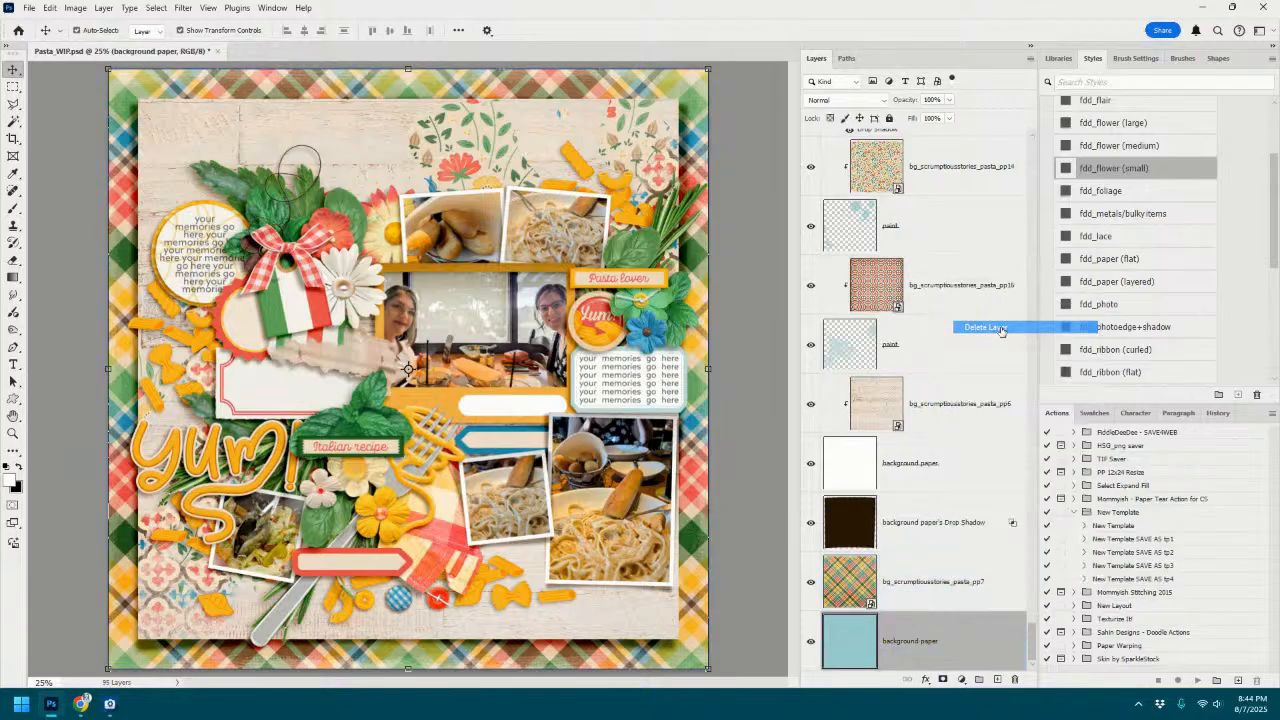
# Look through the layer stack from the background papers up to the journaling labels for template pieces still without kit papers.
pyautogui.click(957, 346)
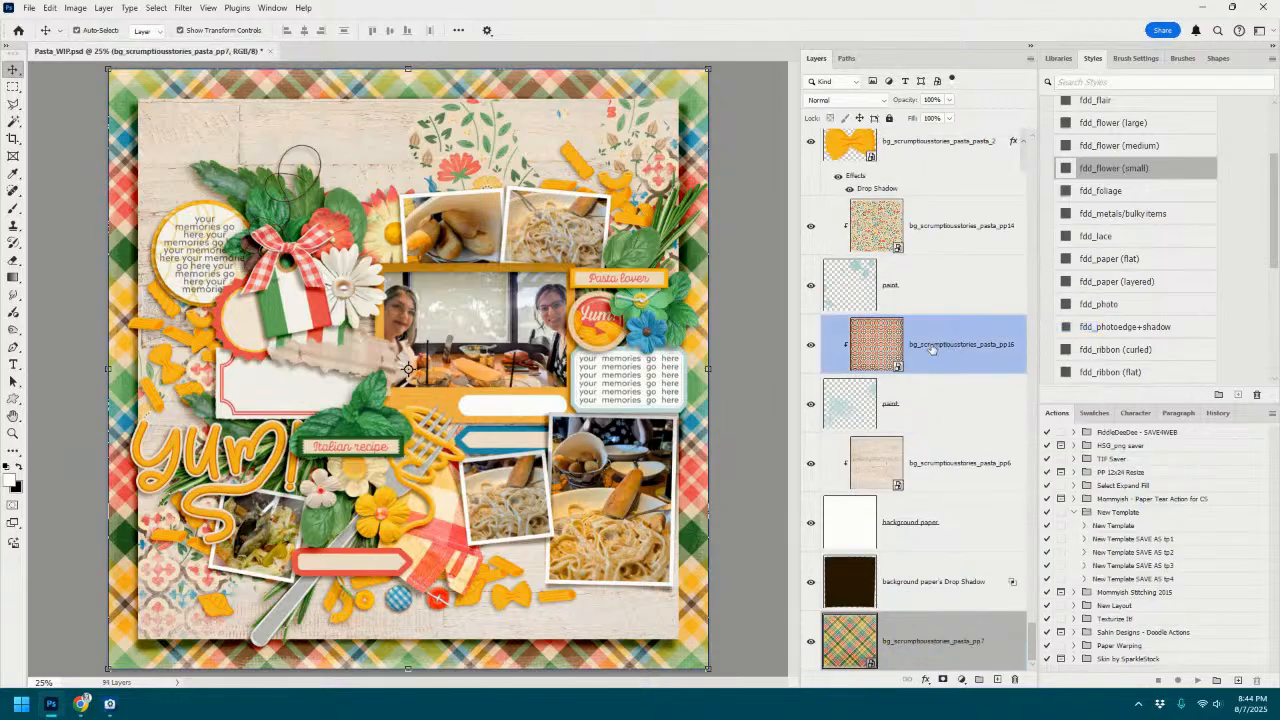
pyautogui.scroll(10, 934, 347)
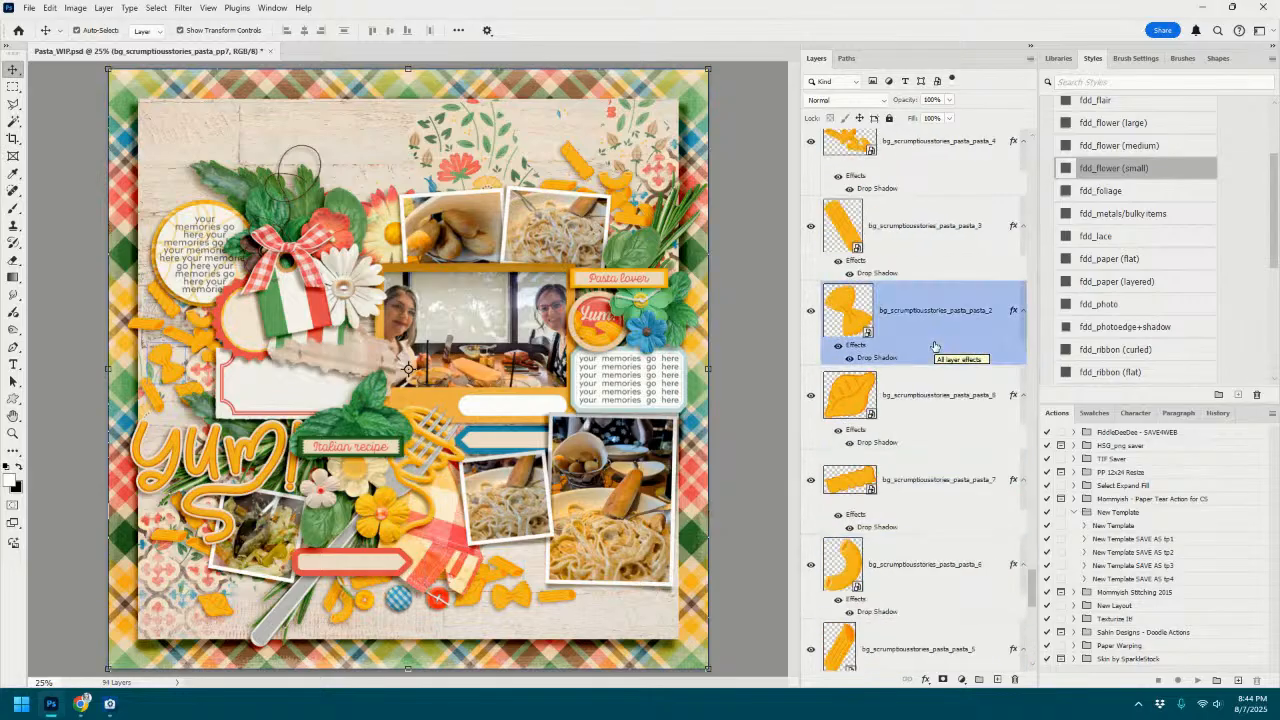
pyautogui.scroll(5, 934, 347)
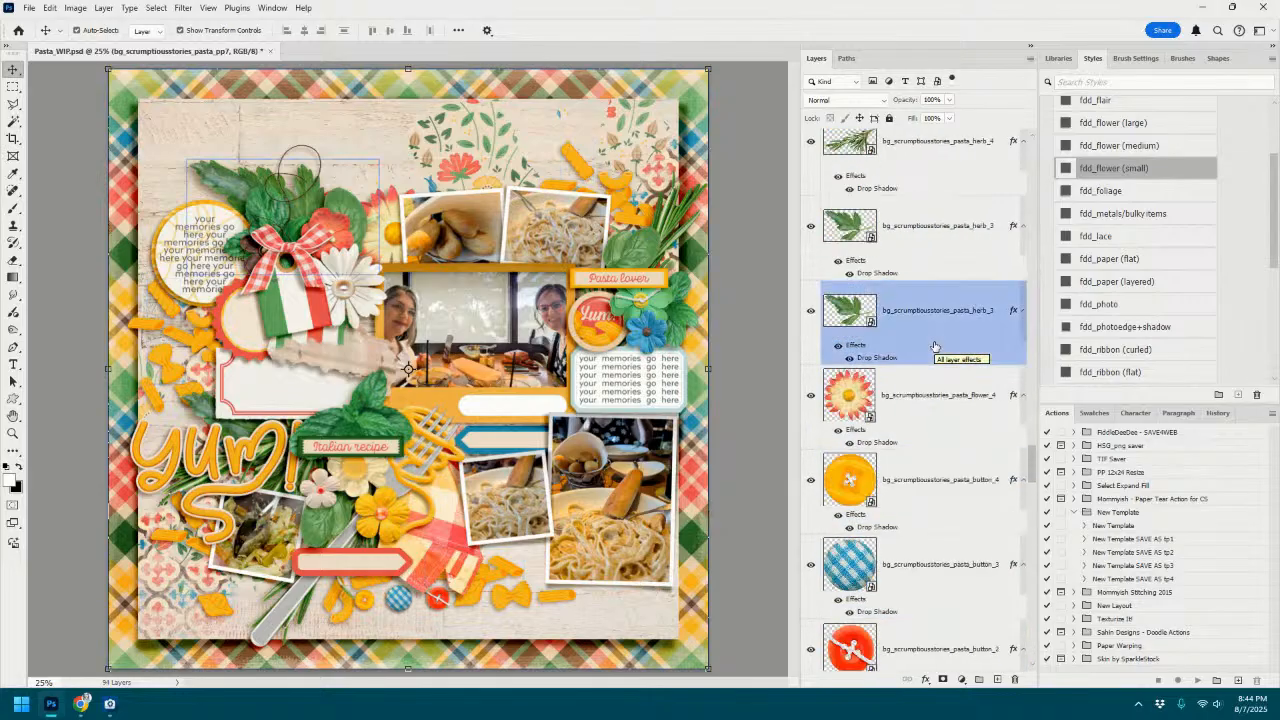
pyautogui.scroll(4, 934, 347)
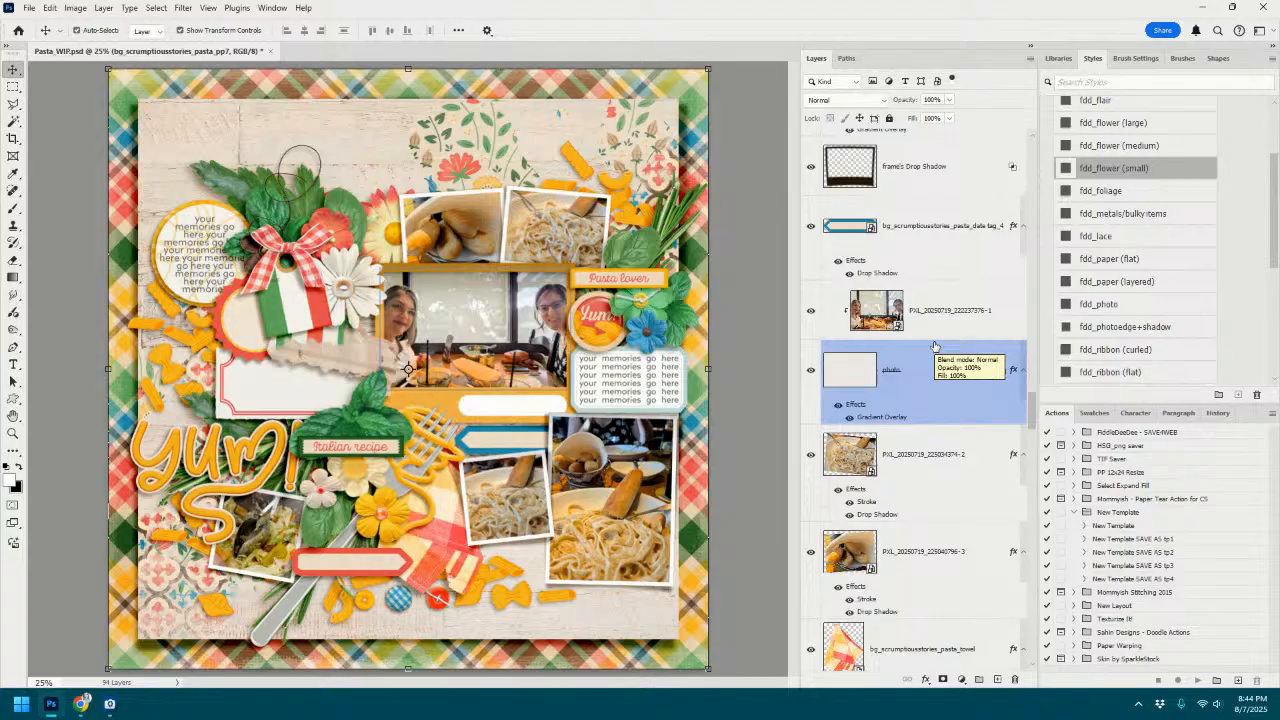
pyautogui.scroll(5, 934, 347)
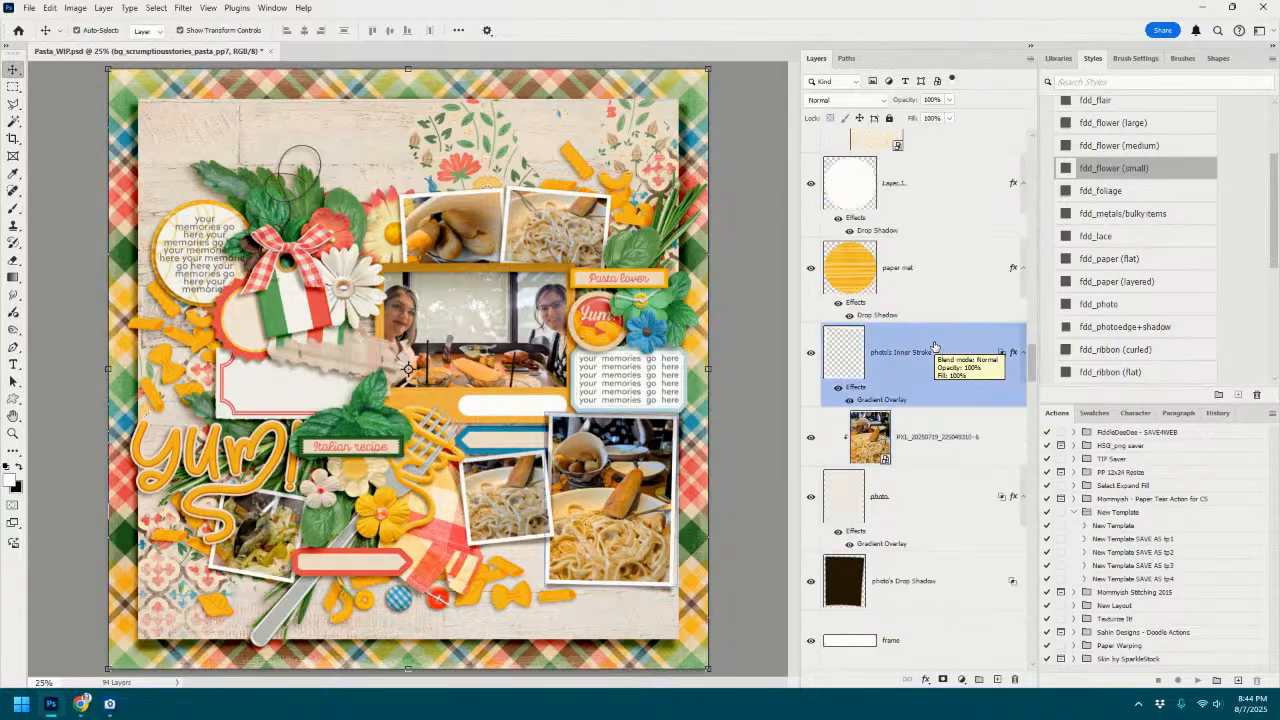
pyautogui.scroll(5, 934, 347)
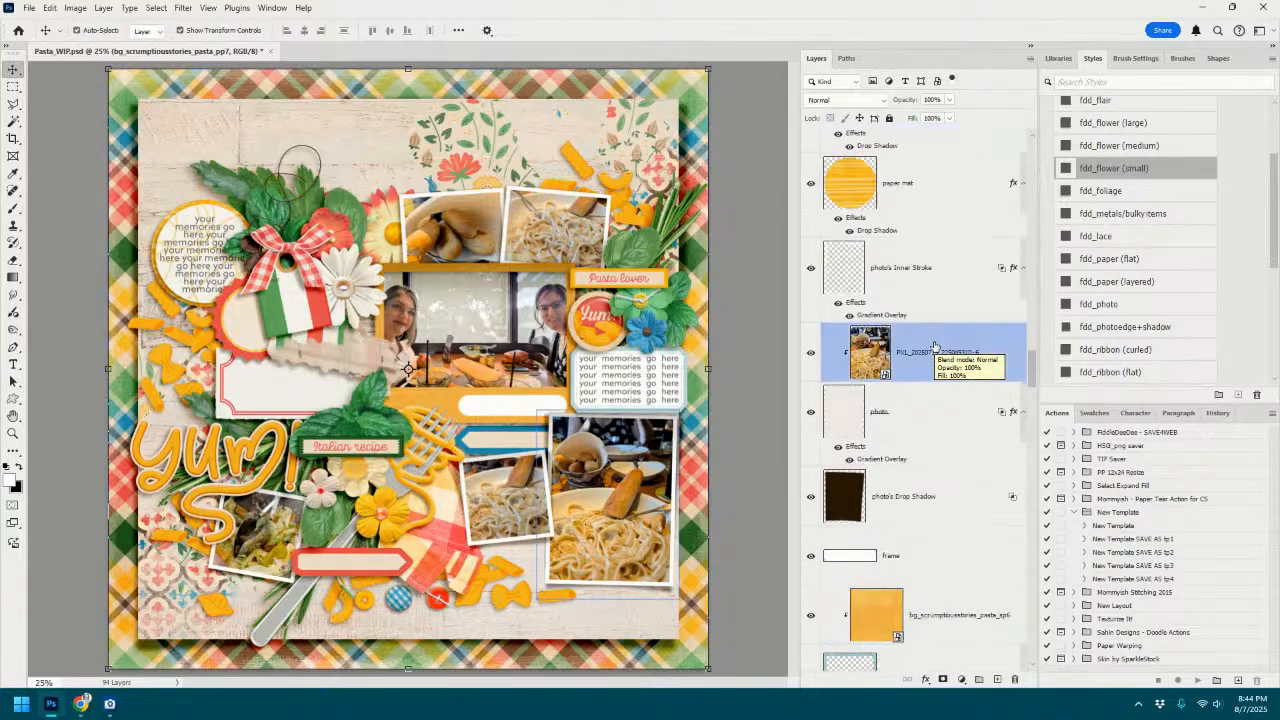
pyautogui.scroll(5, 934, 347)
pyautogui.scroll(3, 934, 347)
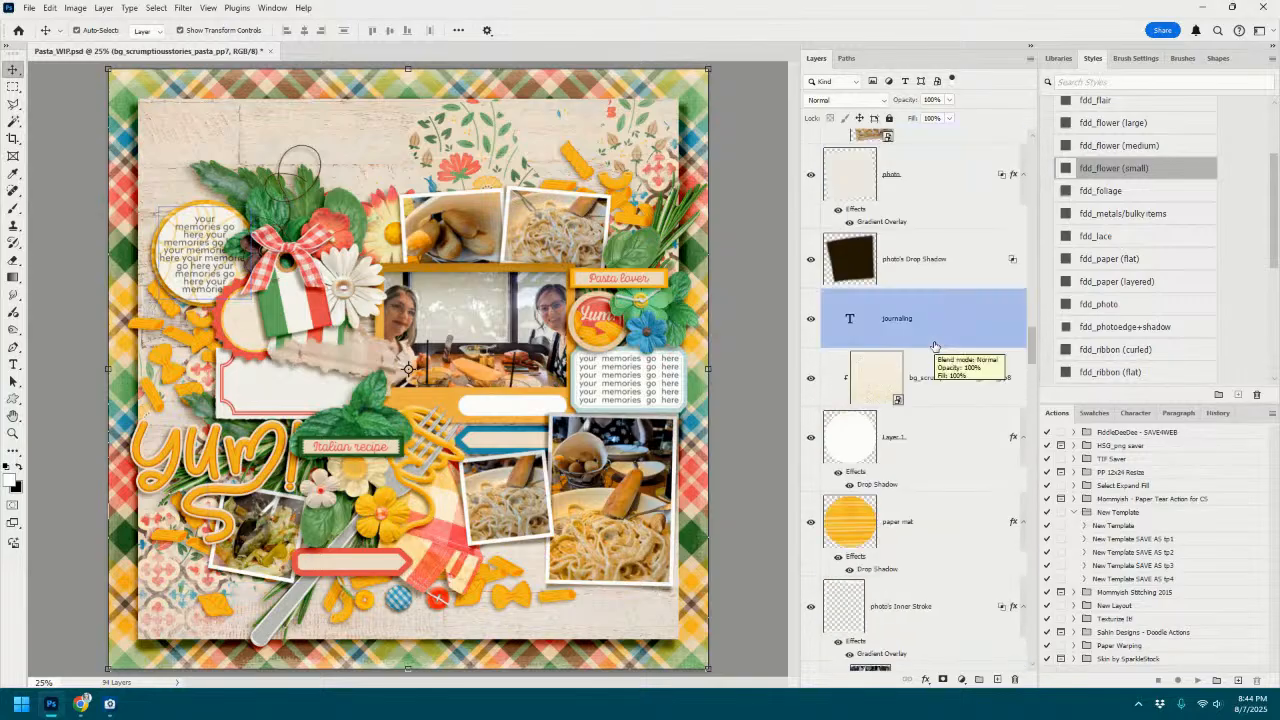
pyautogui.scroll(5, 934, 347)
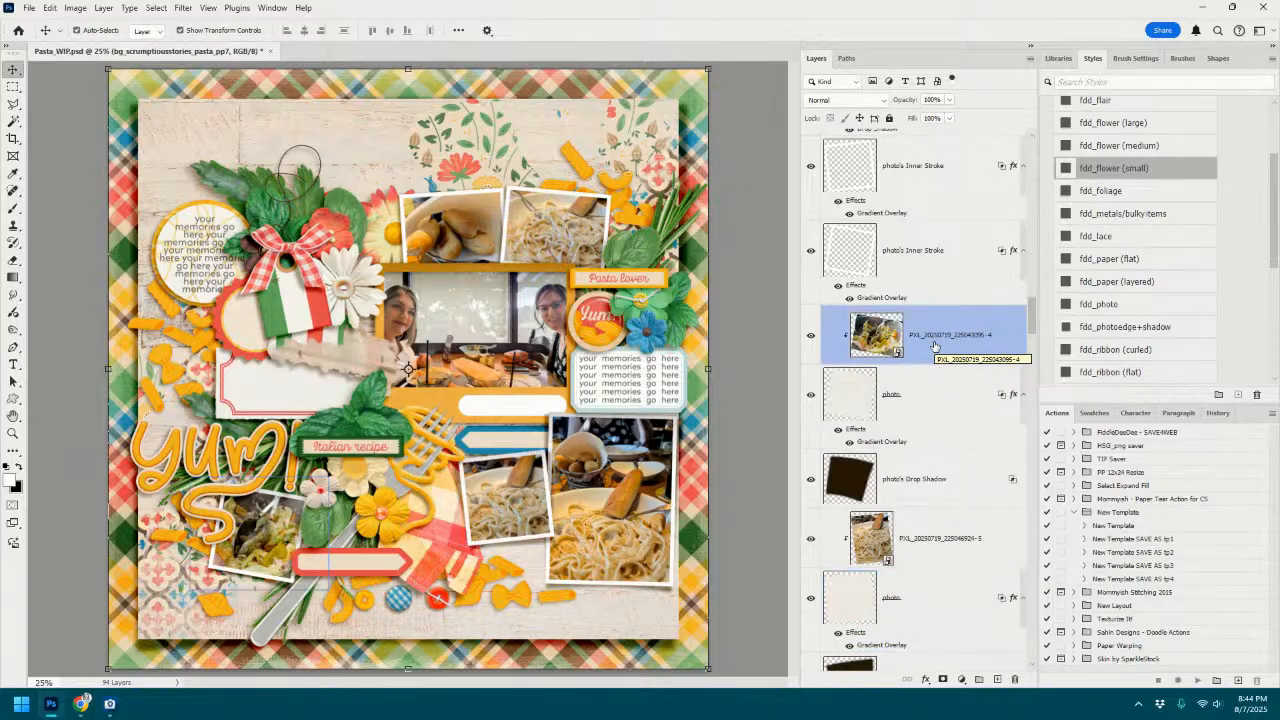
pyautogui.scroll(6, 934, 347)
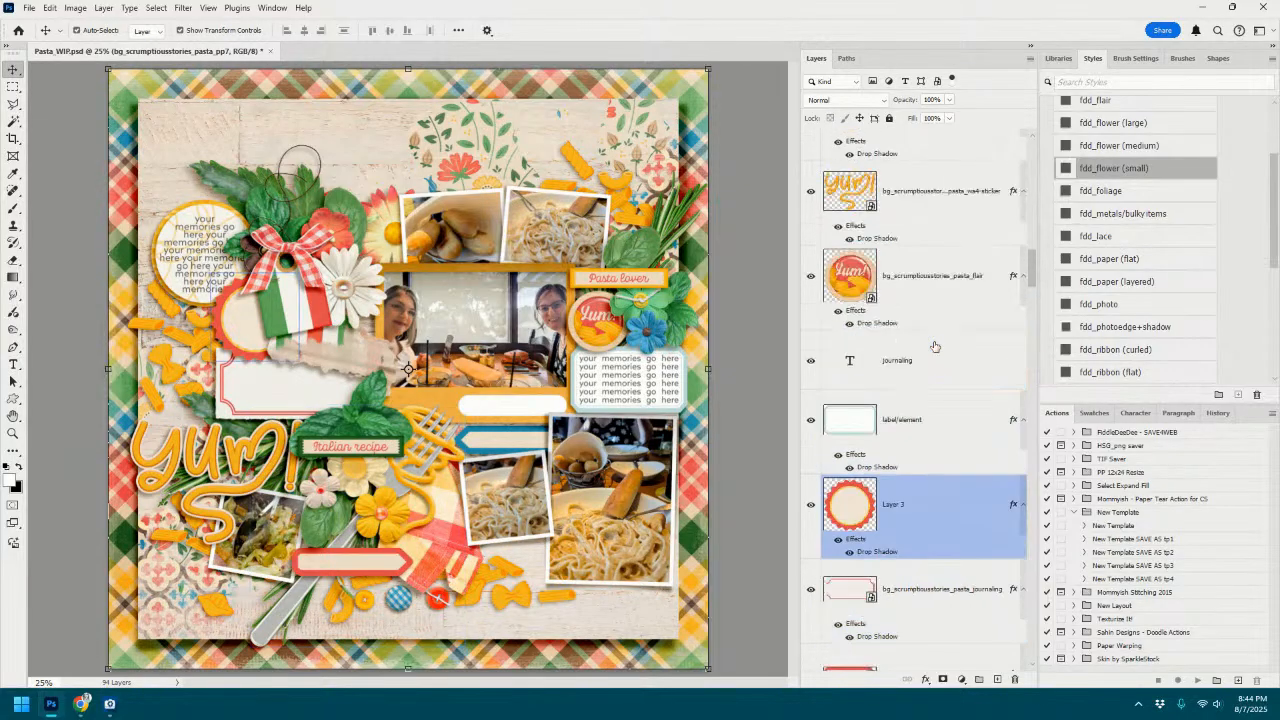
pyautogui.scroll(-3, 934, 347)
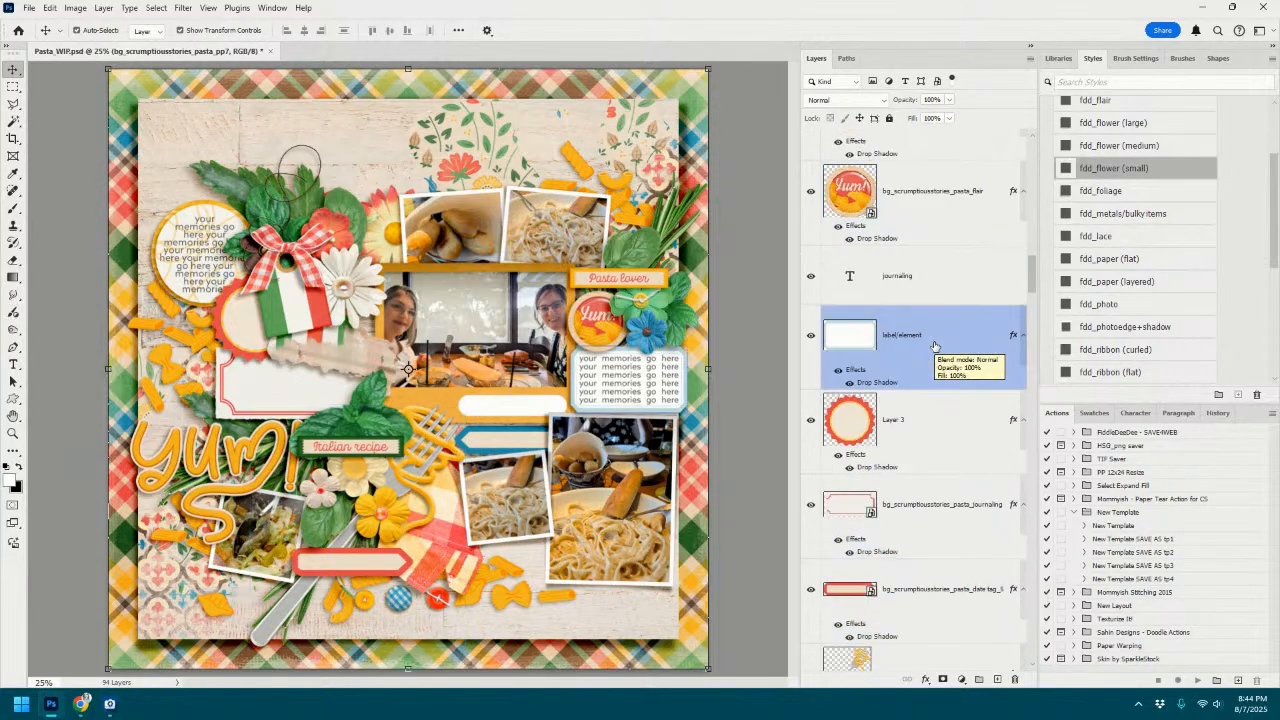
# Select the teal border of the journaling label below the Yum flair with the Magic Wand and copy it to a new layer.
pyautogui.click(915, 340)
pyautogui.scroll(1, 664, 395)
pyautogui.scroll(5, 664, 395)
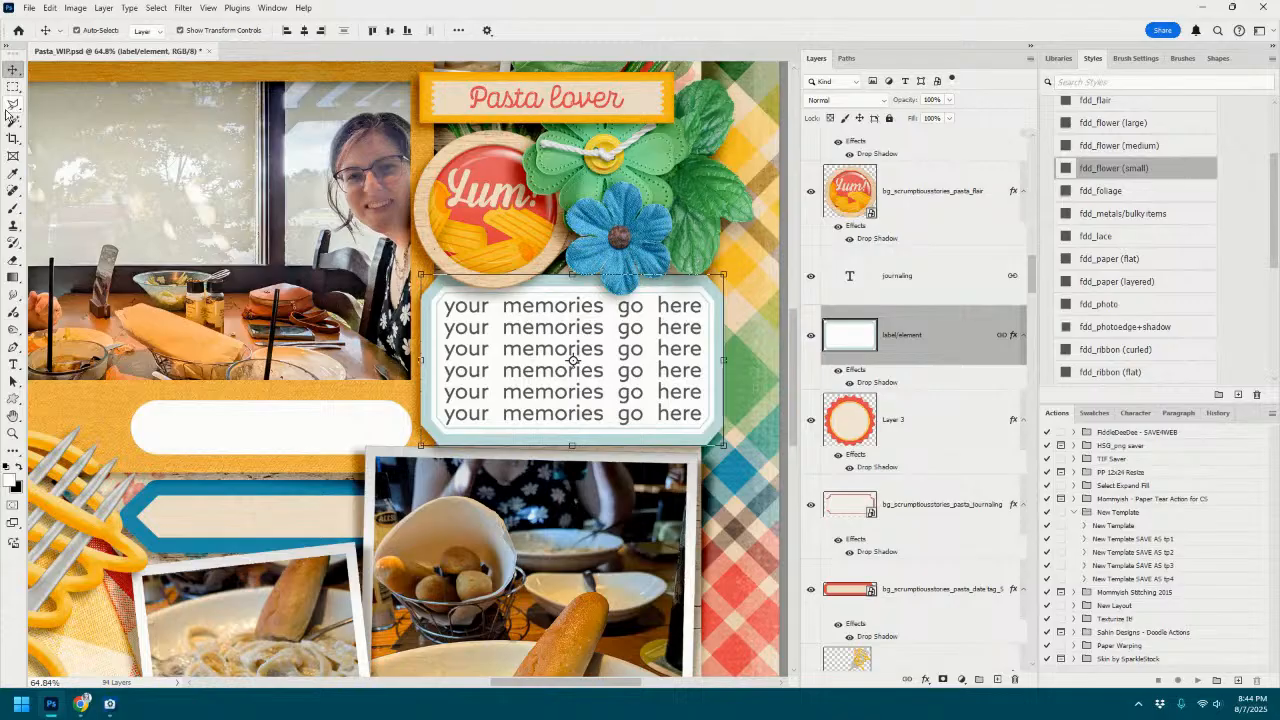
pyautogui.click(12, 119)
pyautogui.scroll(6, 436, 283)
pyautogui.click(430, 278)
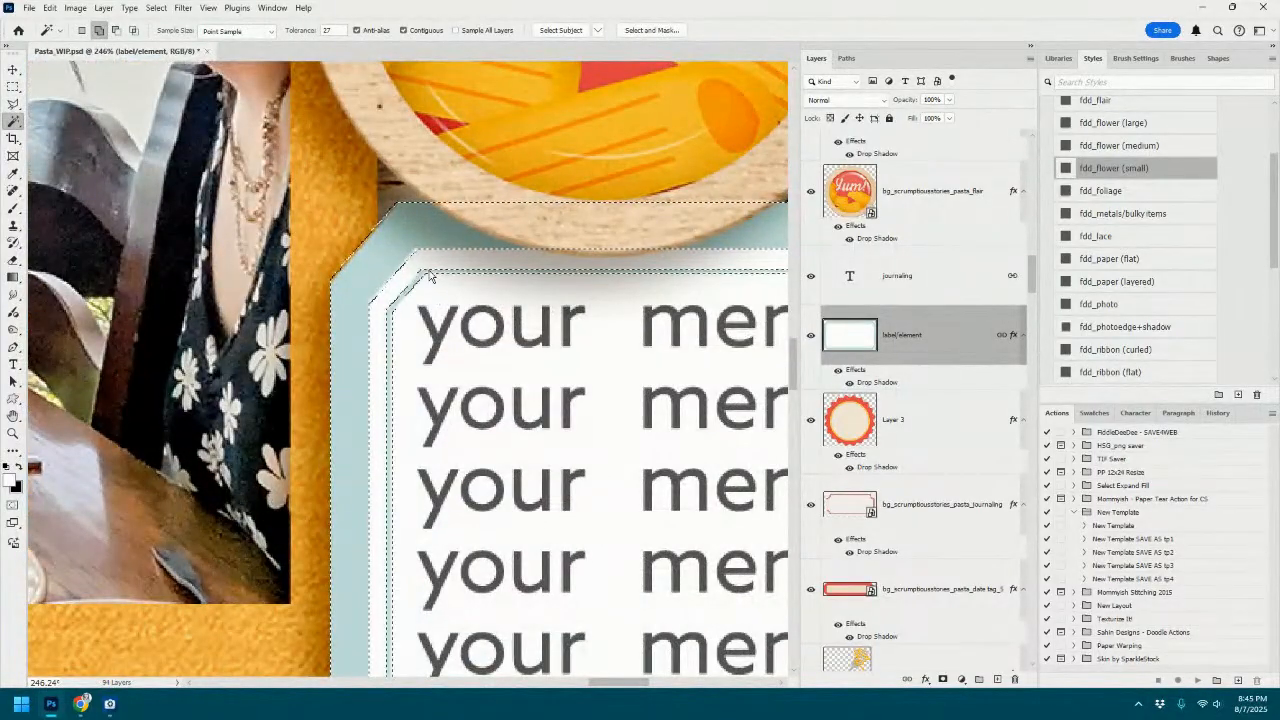
pyautogui.scroll(-8, 430, 278)
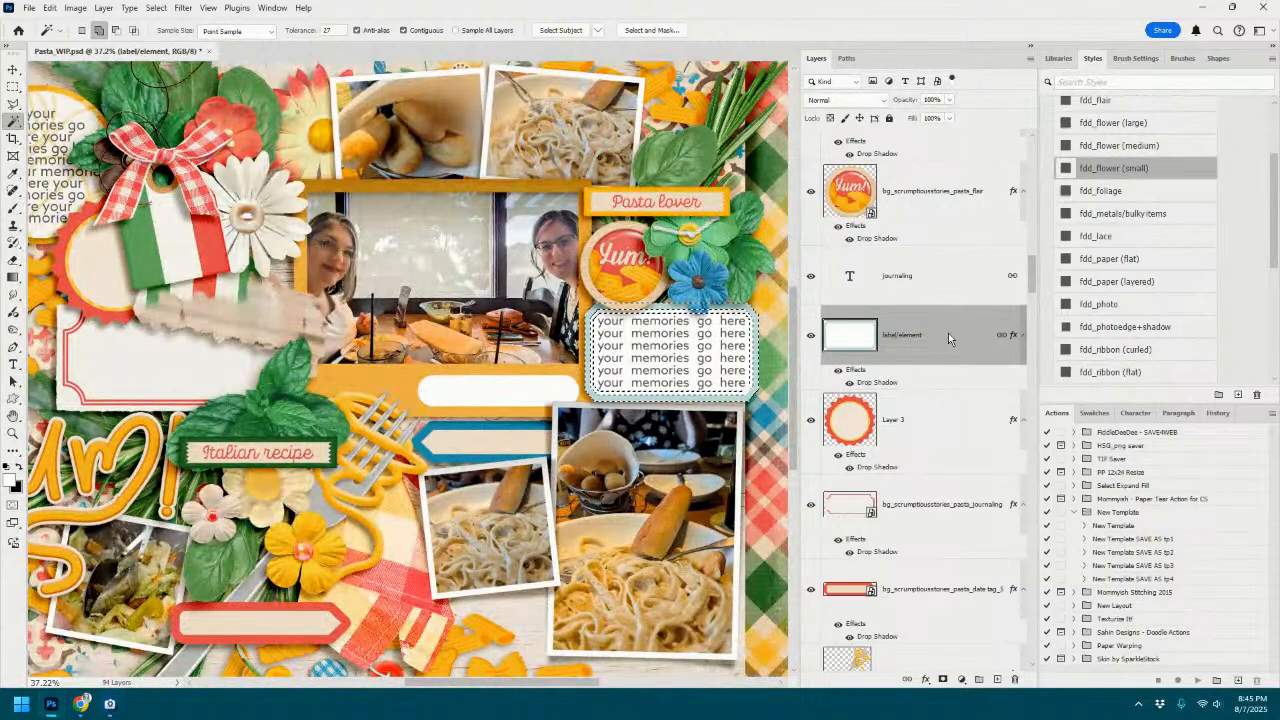
pyautogui.hotkey('ctrl', 'j')
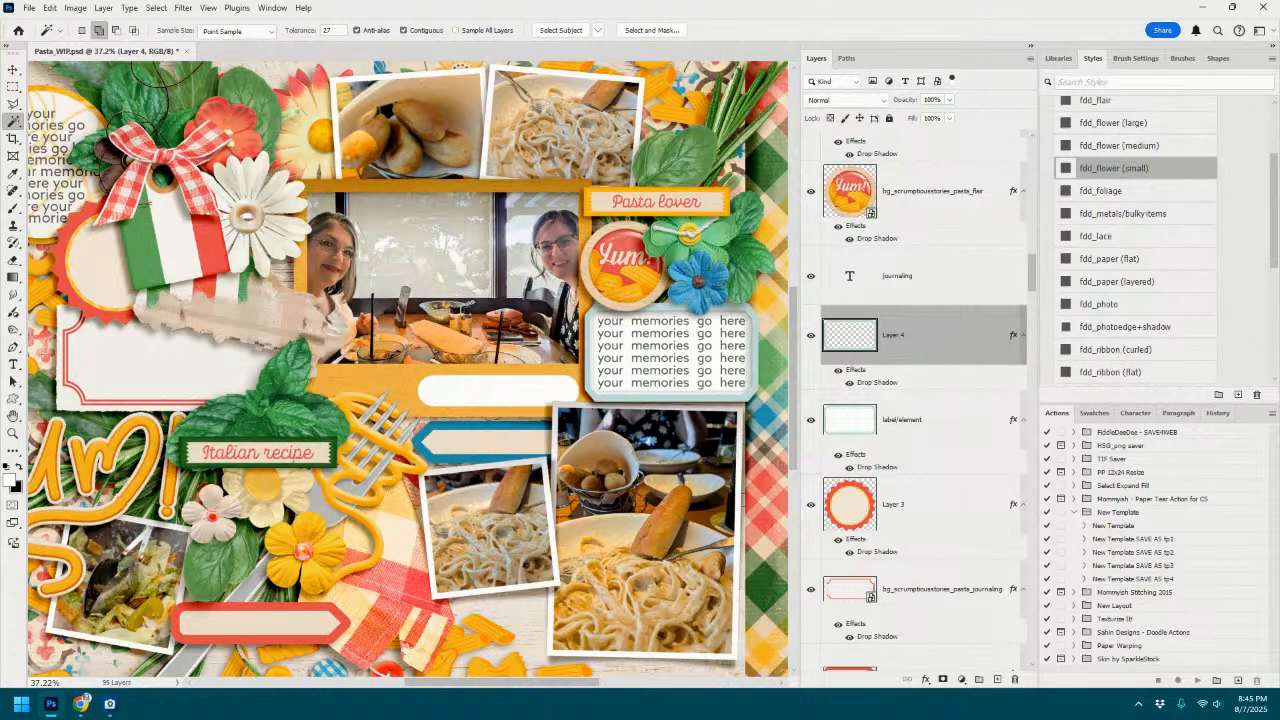
# Clip the red paper pasta_pp13 to the copied label border and clear the layer style of that border layer.
pyautogui.moveTo(573, 444); pyautogui.dragTo(590, 435)
pyautogui.hotkey('ctrl', 'alt', 'g')
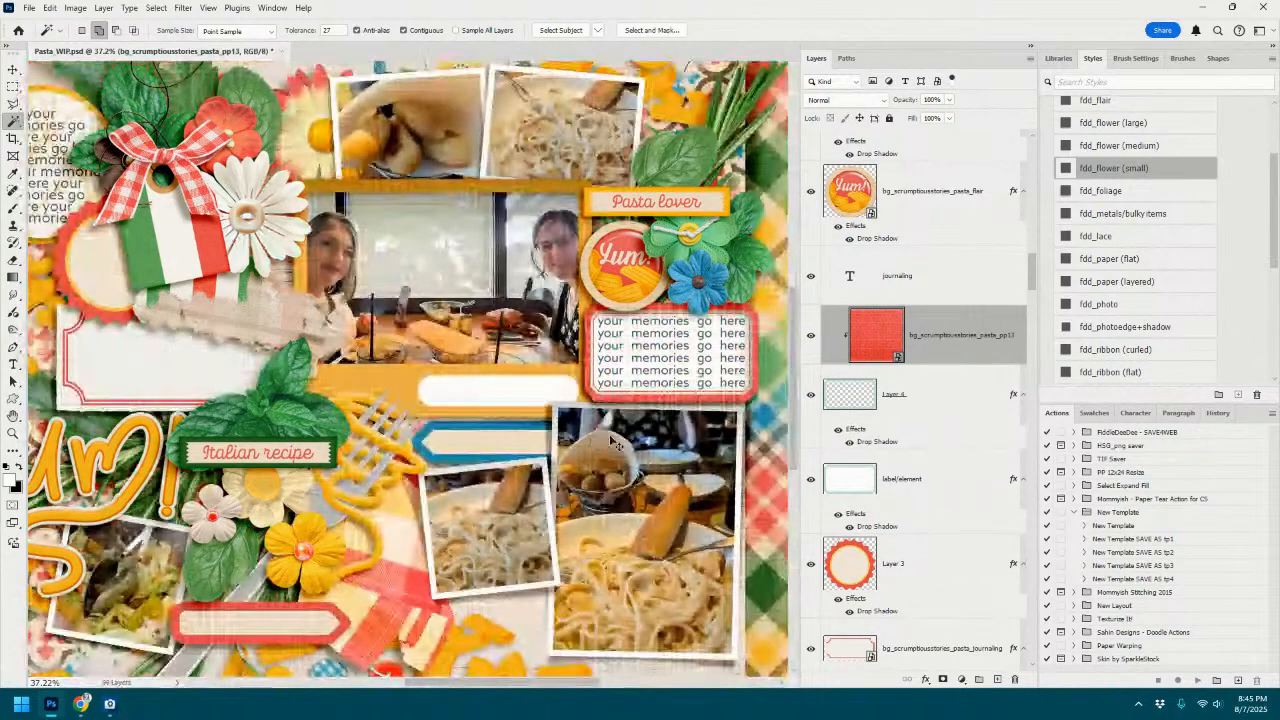
pyautogui.rightClick(936, 417)
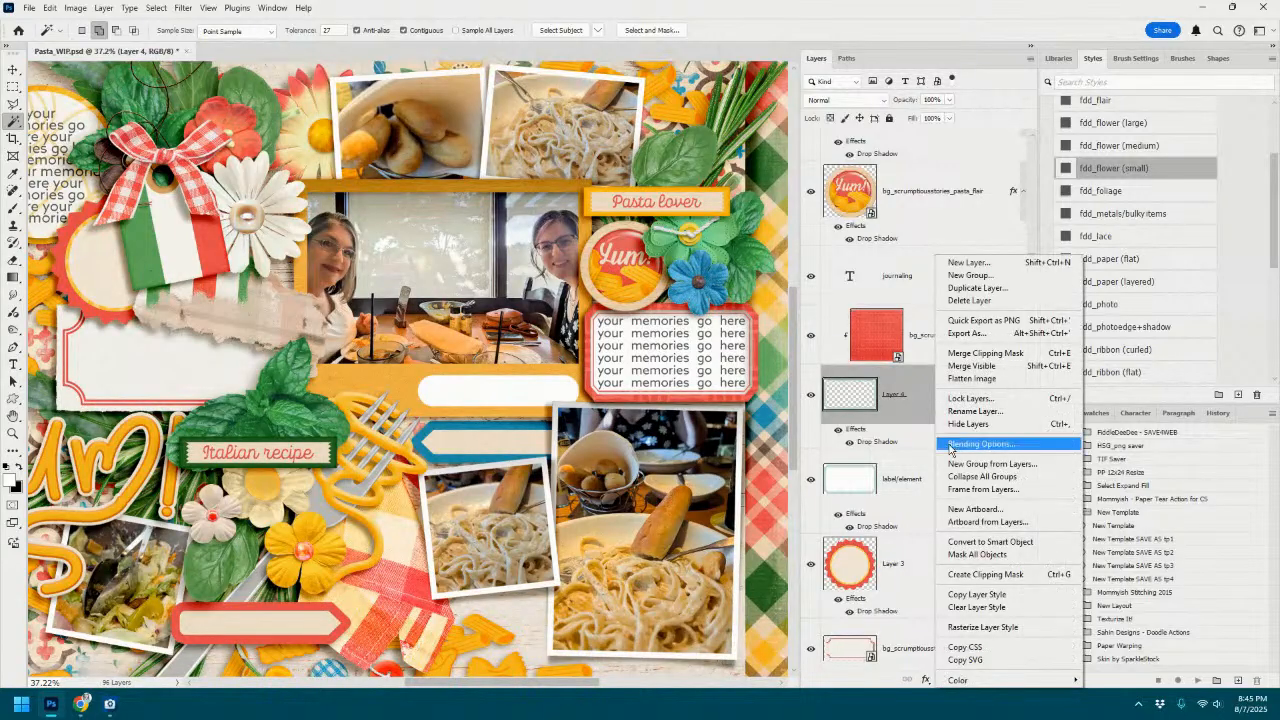
pyautogui.click(976, 607)
pyautogui.scroll(-3, 468, 390)
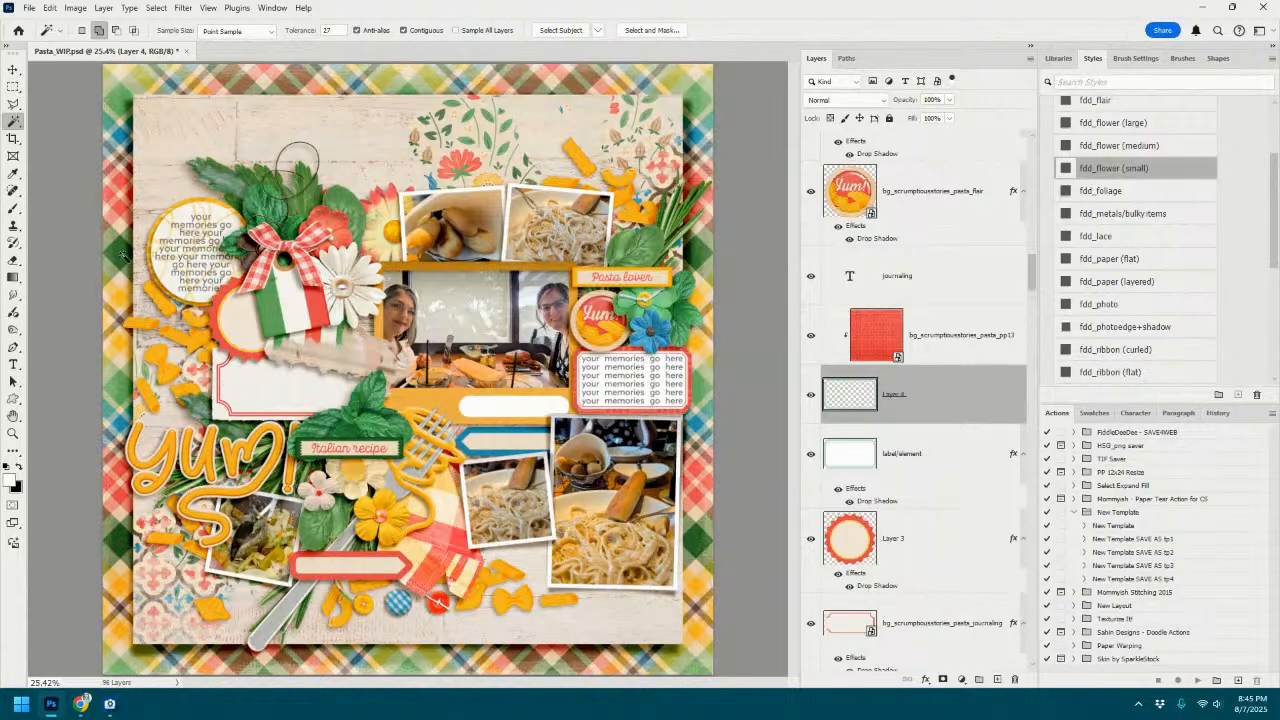
# Separate the stroke and drop shadow of the pasta photo at the page's upper right into their own layers.
pyautogui.click(13, 69)
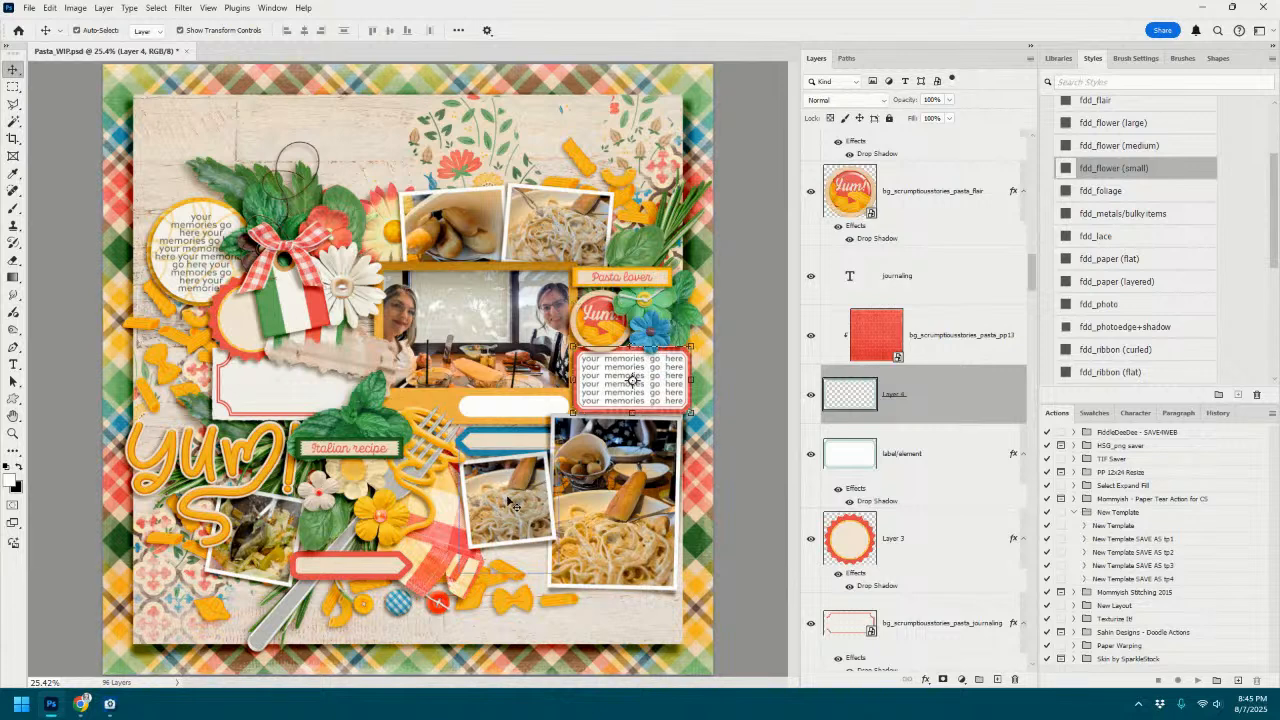
pyautogui.click(568, 220)
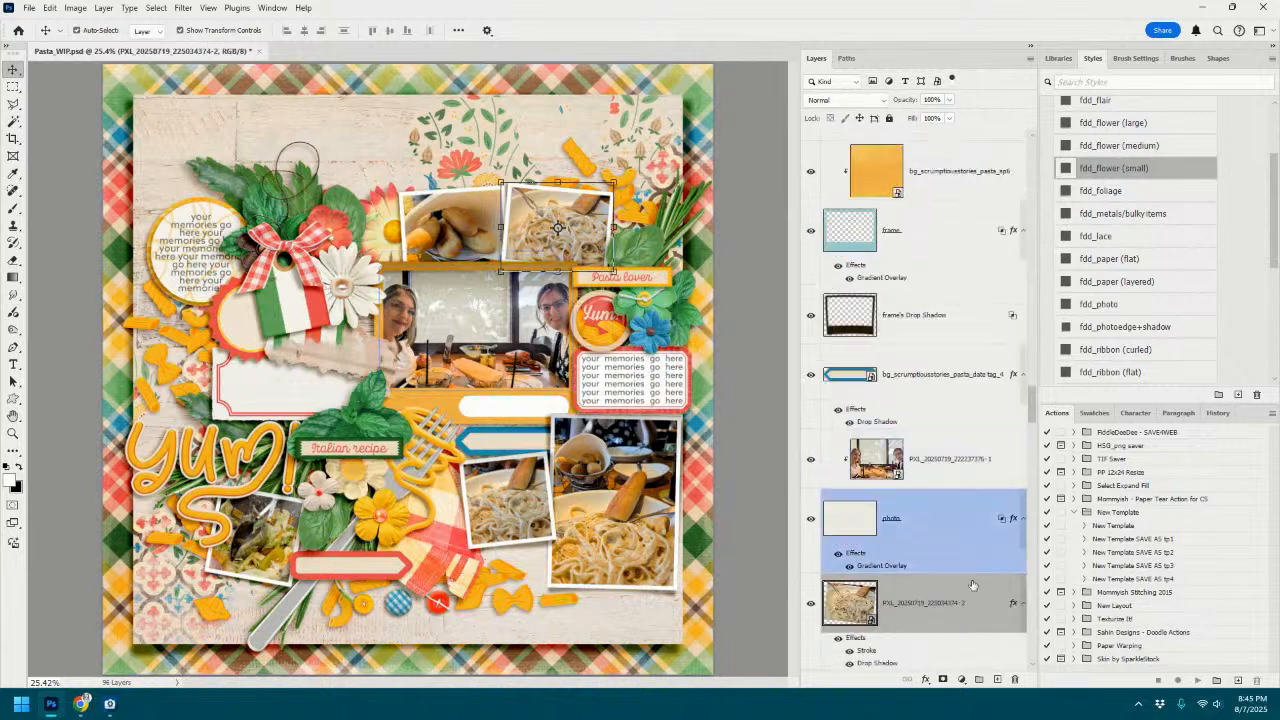
pyautogui.rightClick(1013, 349)
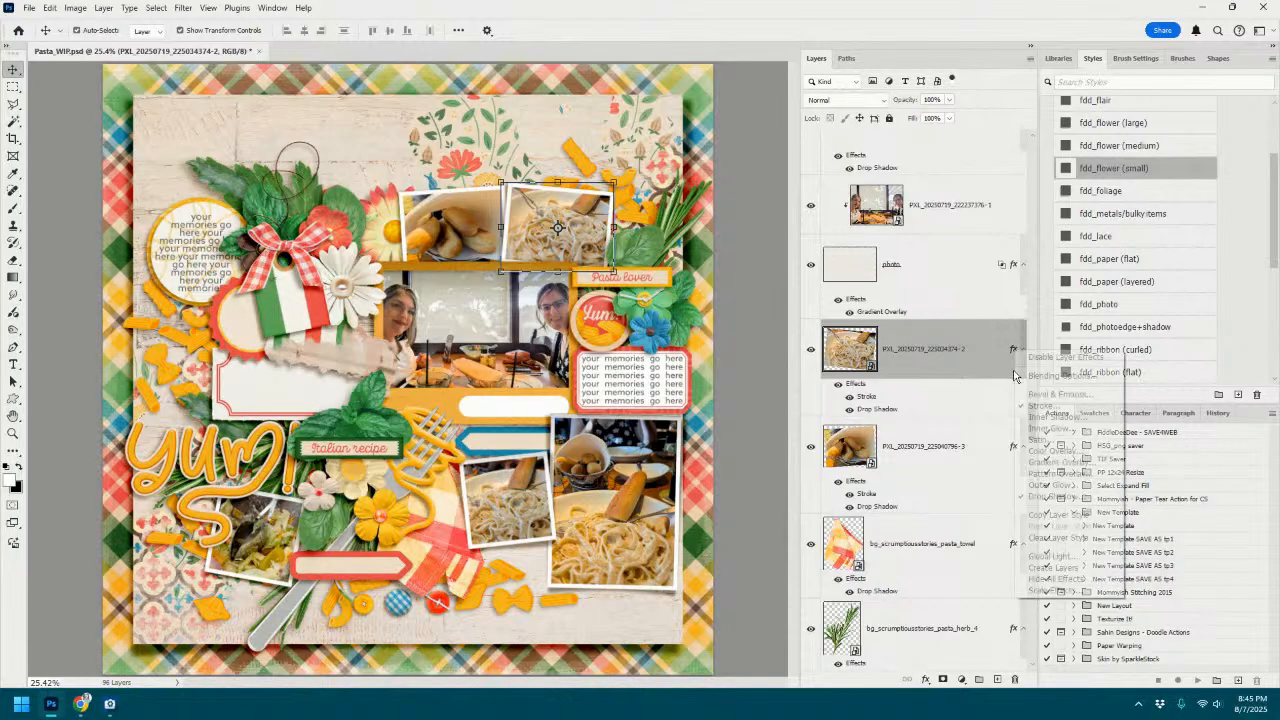
pyautogui.click(1053, 567)
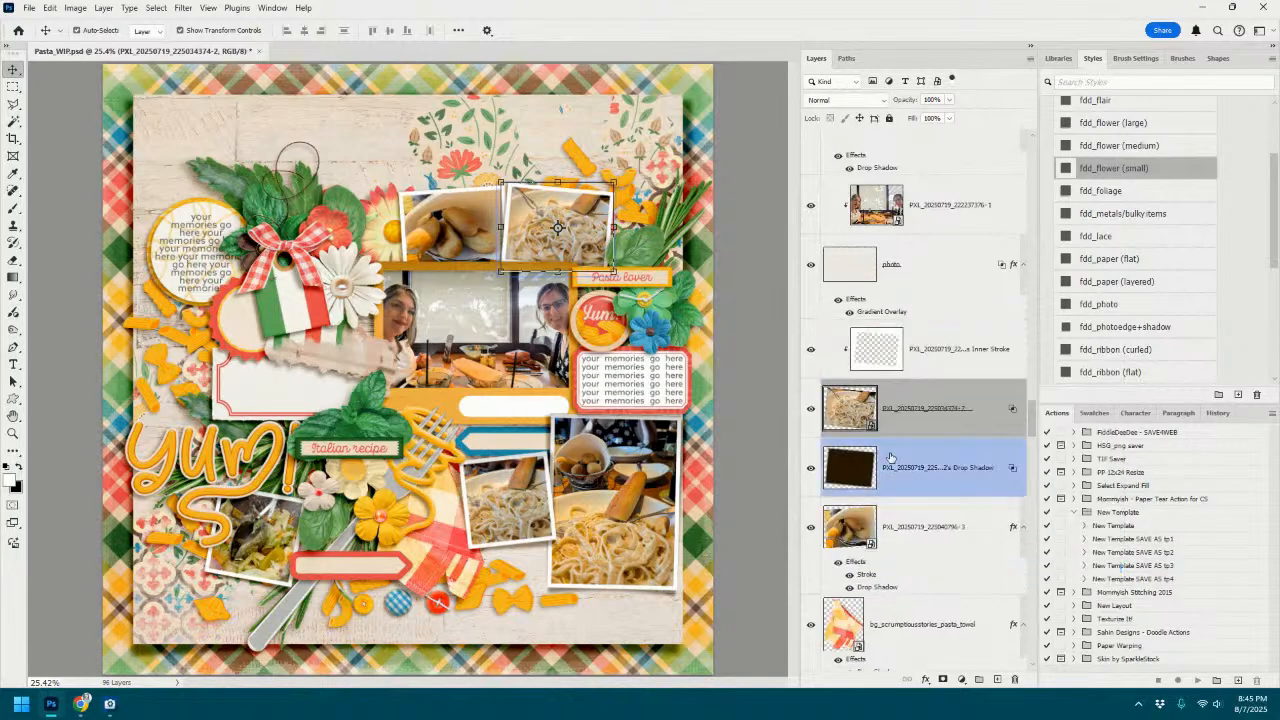
# Warp the upper-right pasta photo's drop shadow so its corners and edges extend outward from behind the photo.
pyautogui.click(614, 180)
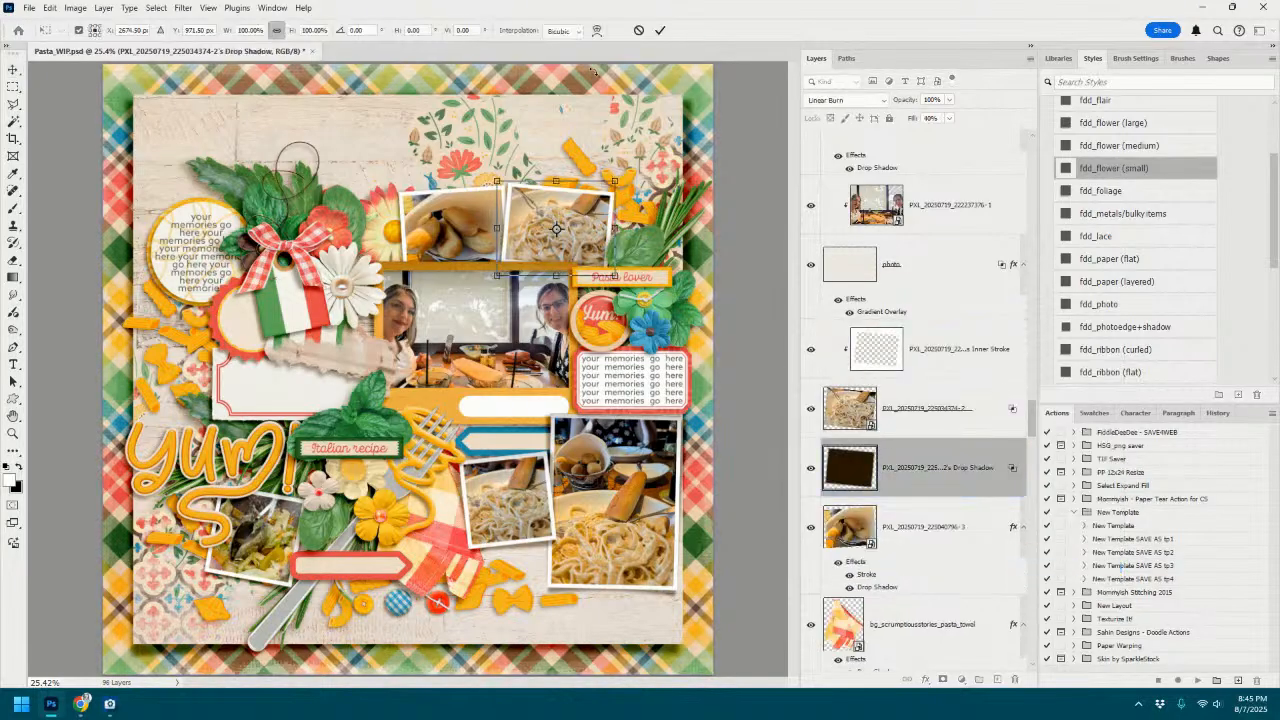
pyautogui.click(599, 30)
pyautogui.moveTo(617, 182); pyautogui.dragTo(625, 216)
pyautogui.moveTo(497, 182); pyautogui.dragTo(488, 182)
pyautogui.moveTo(503, 234); pyautogui.dragTo(494, 244)
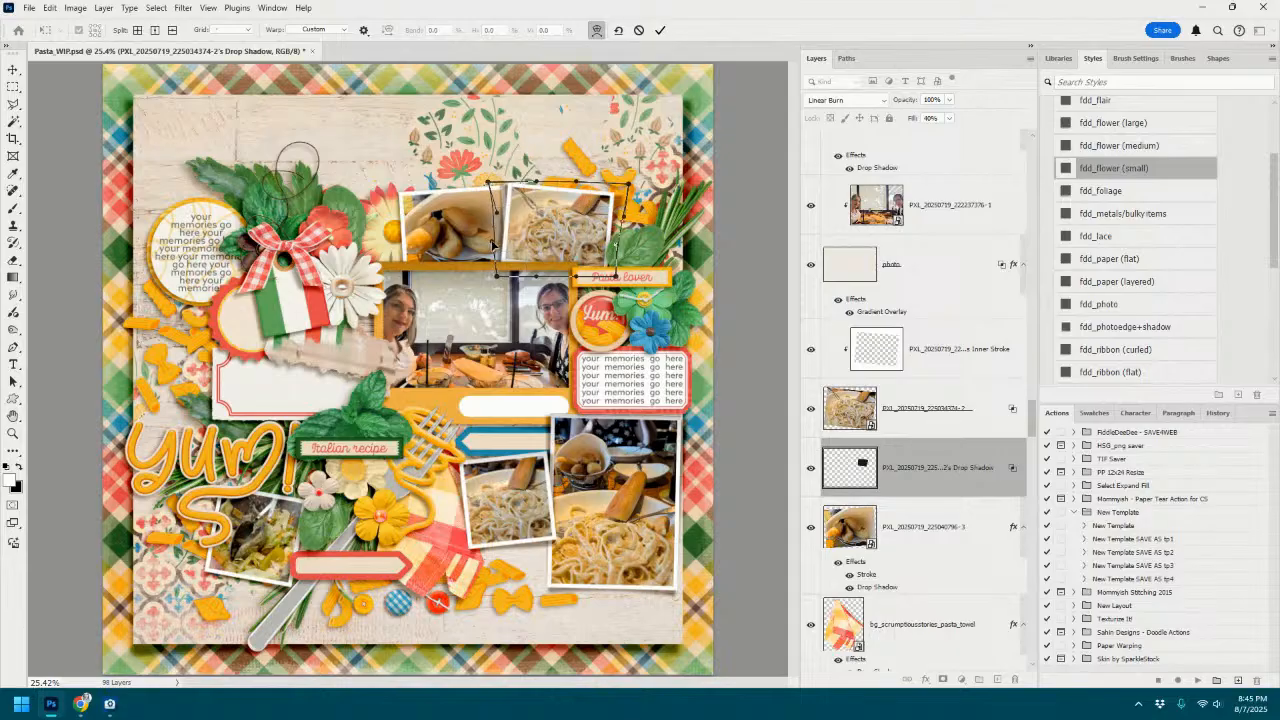
pyautogui.moveTo(578, 184); pyautogui.dragTo(578, 178)
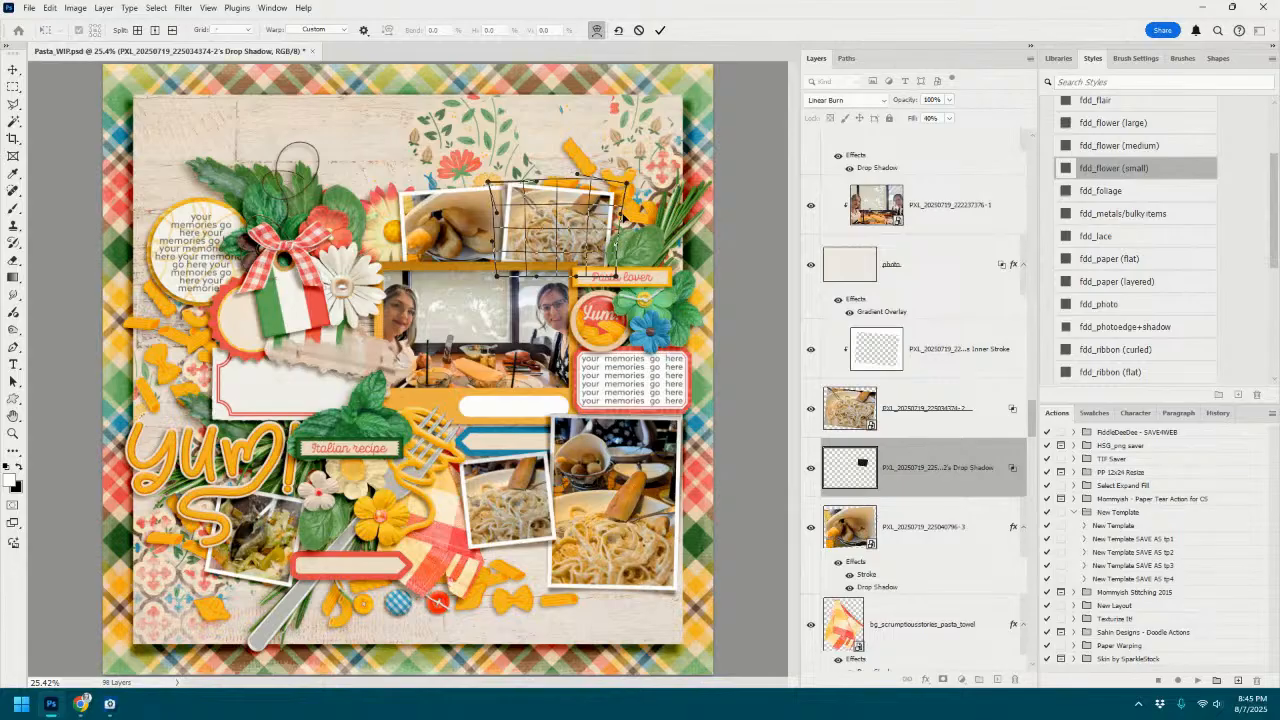
pyautogui.click(660, 30)
# Separate the stroke and drop shadow of the breadstick photo at the page's upper middle into their own layers.
pyautogui.click(424, 254)
pyautogui.click(1013, 528)
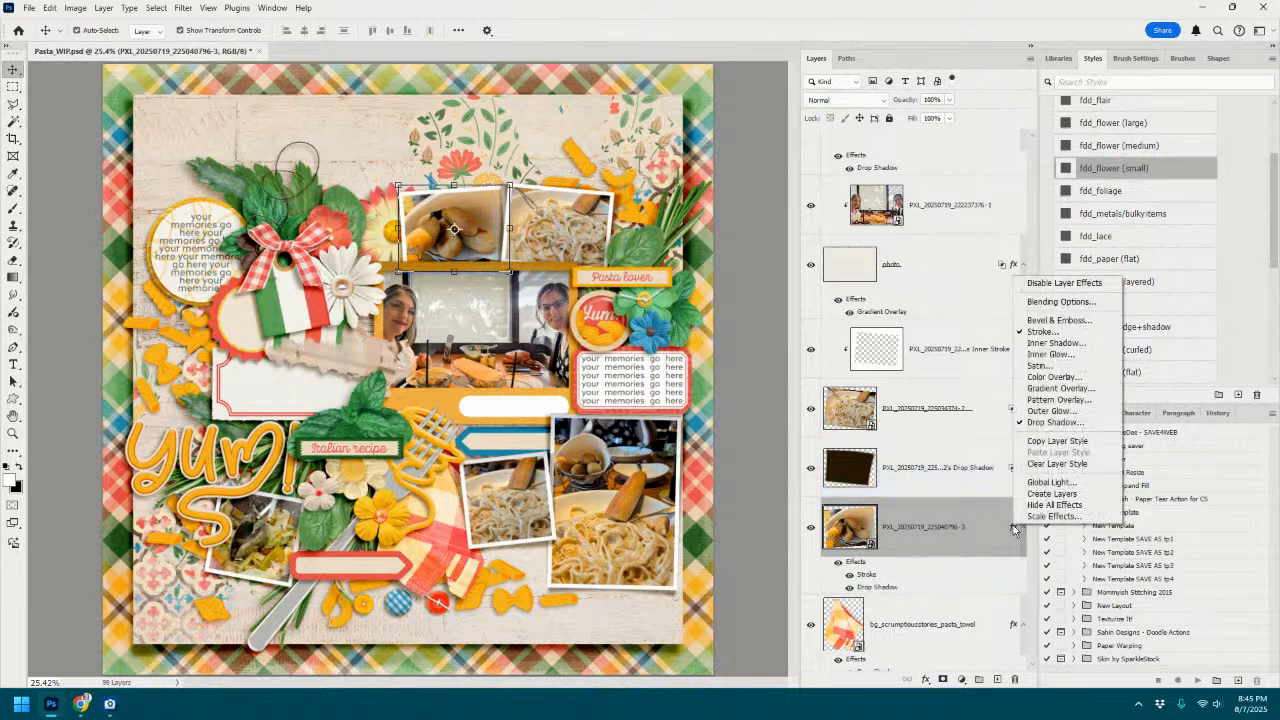
pyautogui.click(1052, 493)
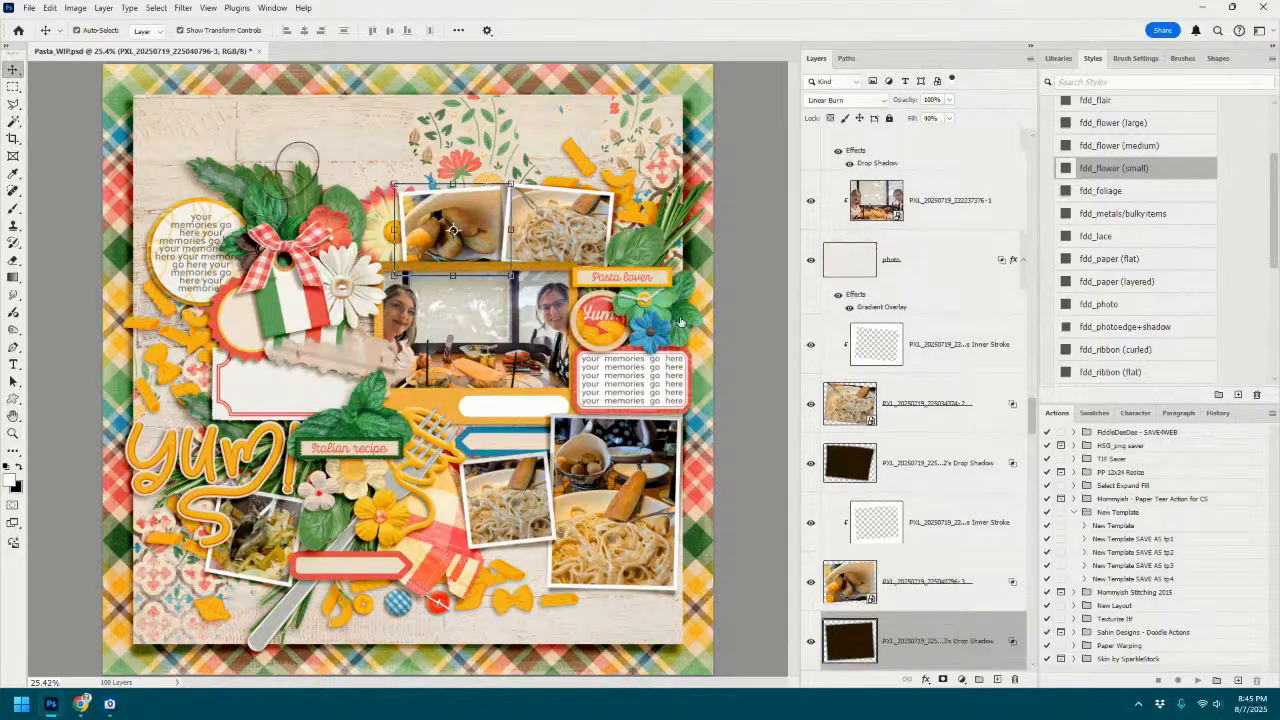
# Warp the breadstick photo's drop shadow so its corners and upper edge extend outward from behind the photo.
pyautogui.click(510, 183)
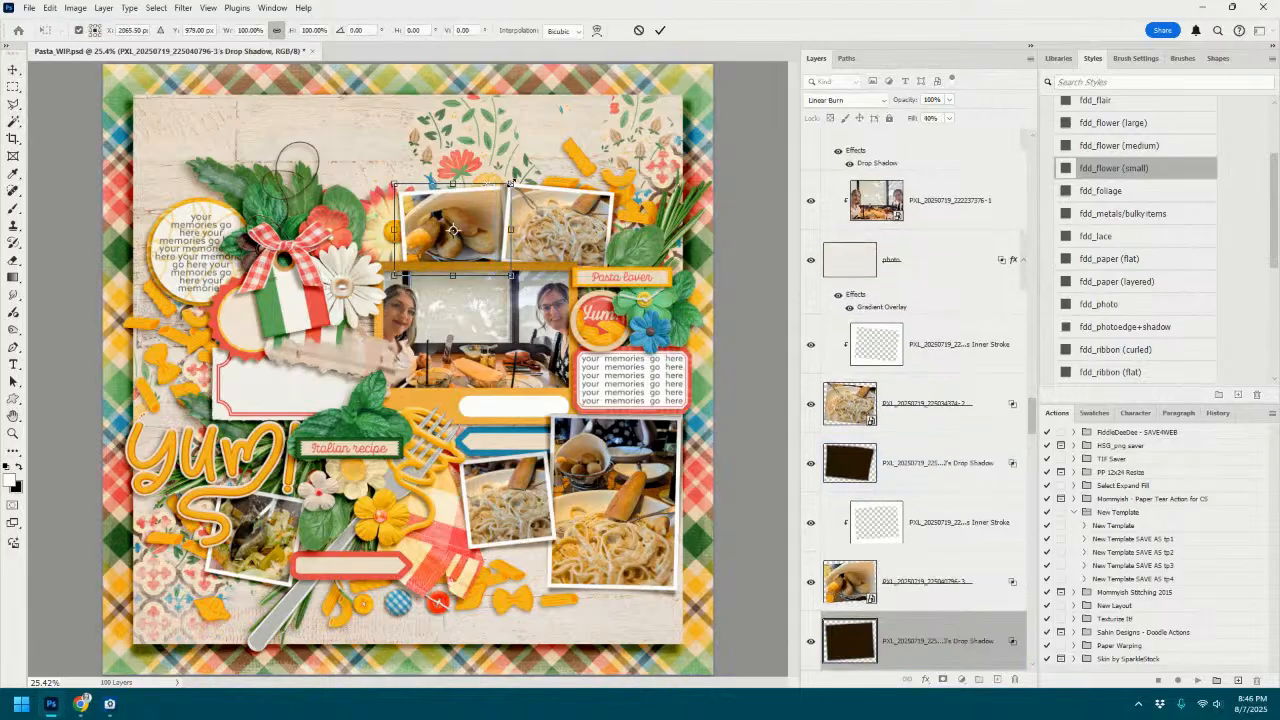
pyautogui.click(597, 31)
pyautogui.moveTo(395, 184); pyautogui.dragTo(391, 245)
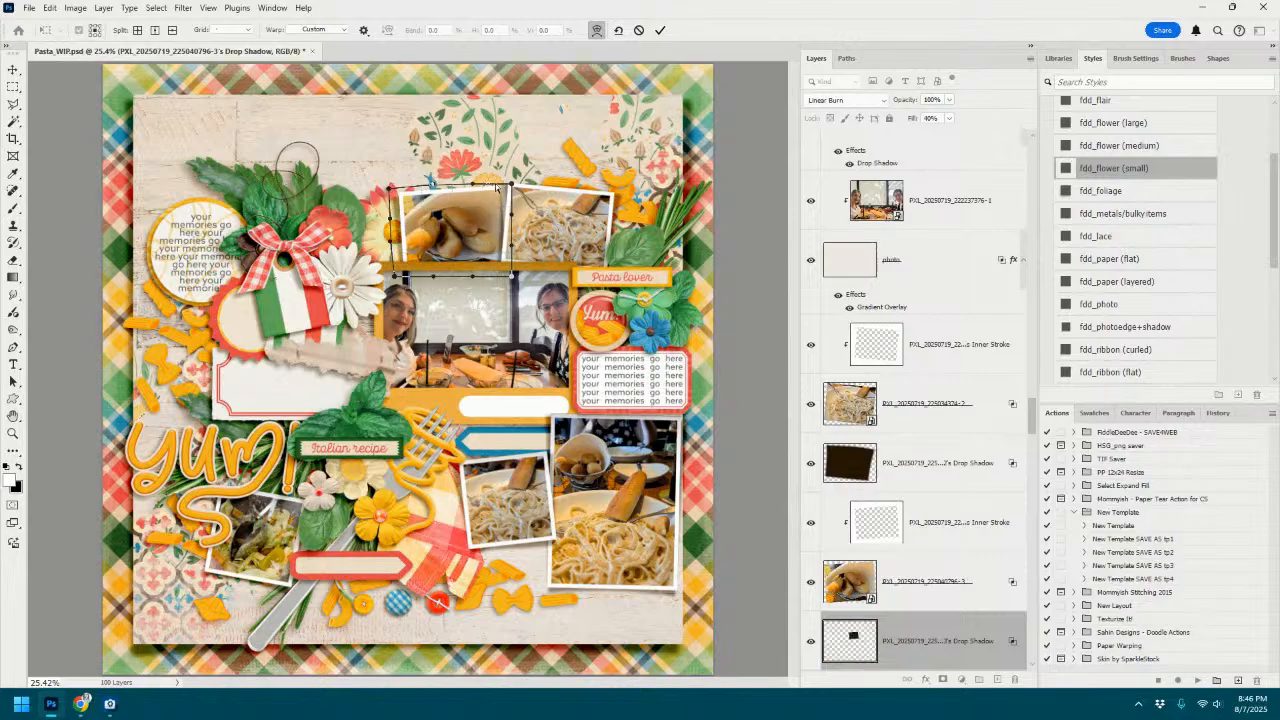
pyautogui.moveTo(516, 188); pyautogui.dragTo(428, 179)
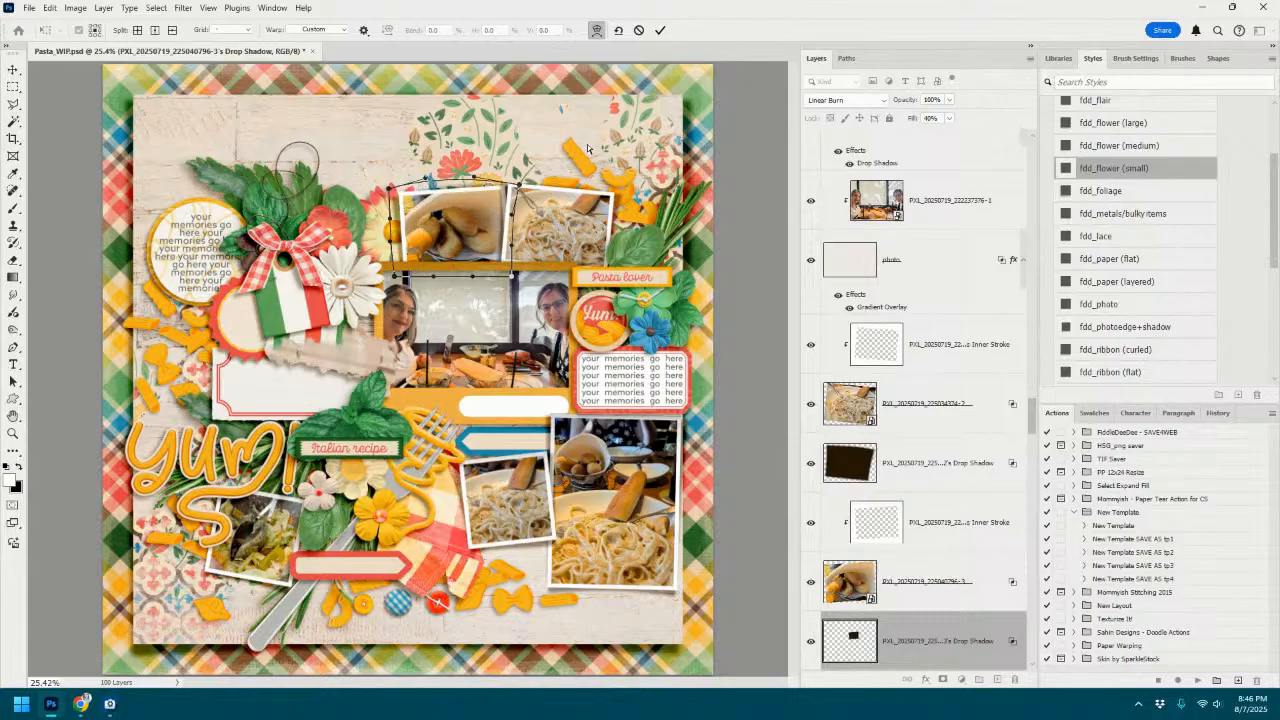
pyautogui.click(660, 30)
pyautogui.click(493, 374)
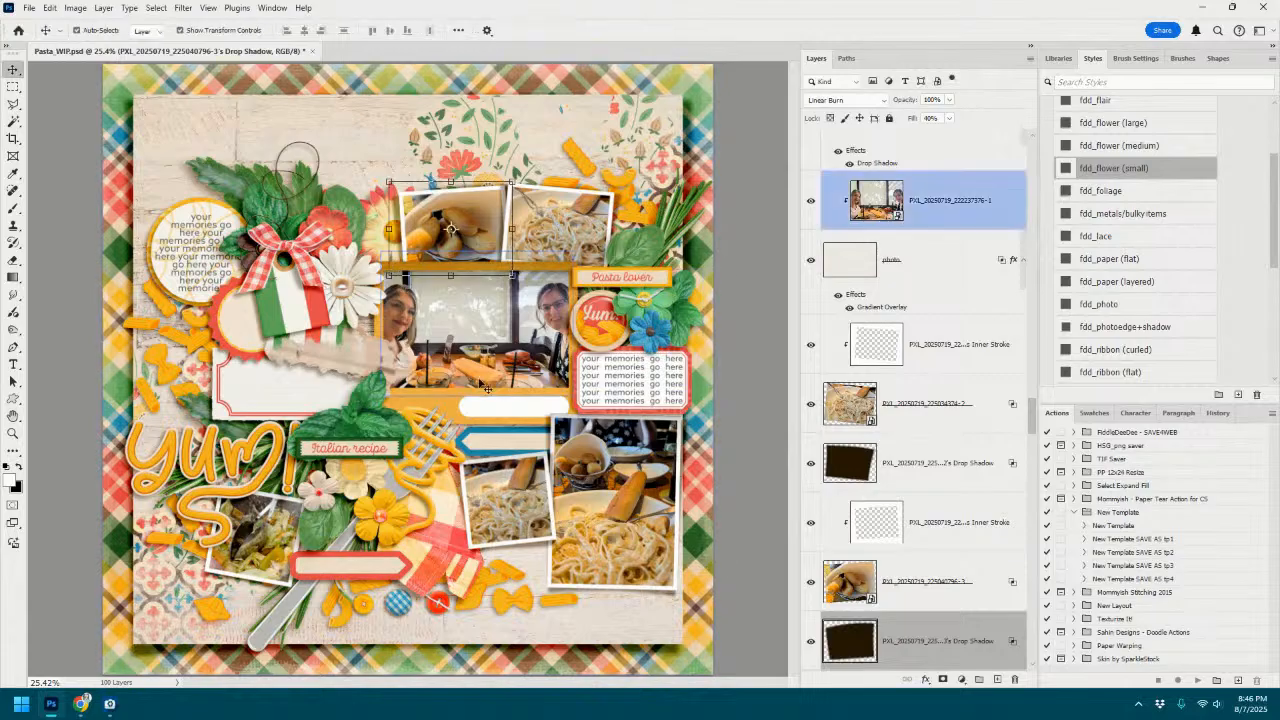
pyautogui.click(518, 469)
pyautogui.hotkey('ctrl', 't')
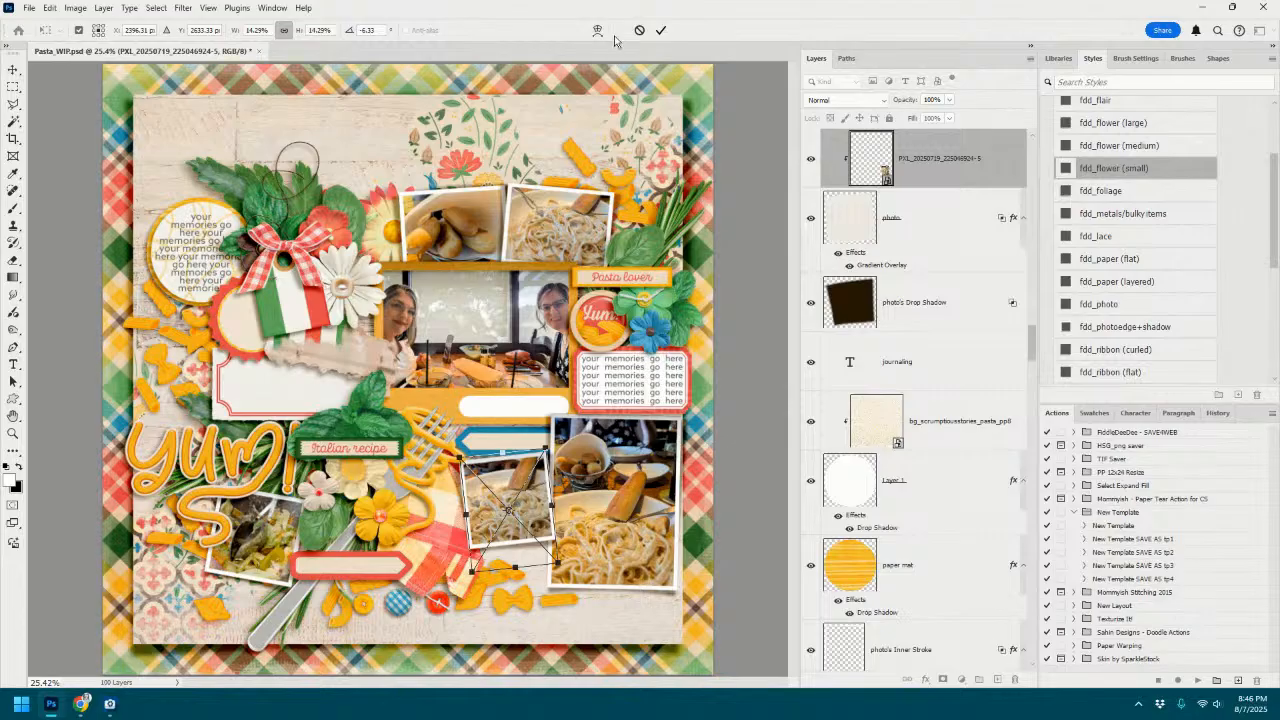
pyautogui.click(640, 30)
pyautogui.moveTo(480, 441); pyautogui.dragTo(488, 436)
# Move the red date tag layer beneath the fork and the drop shadow of the lower-left photo in the layer order.
pyautogui.click(352, 565)
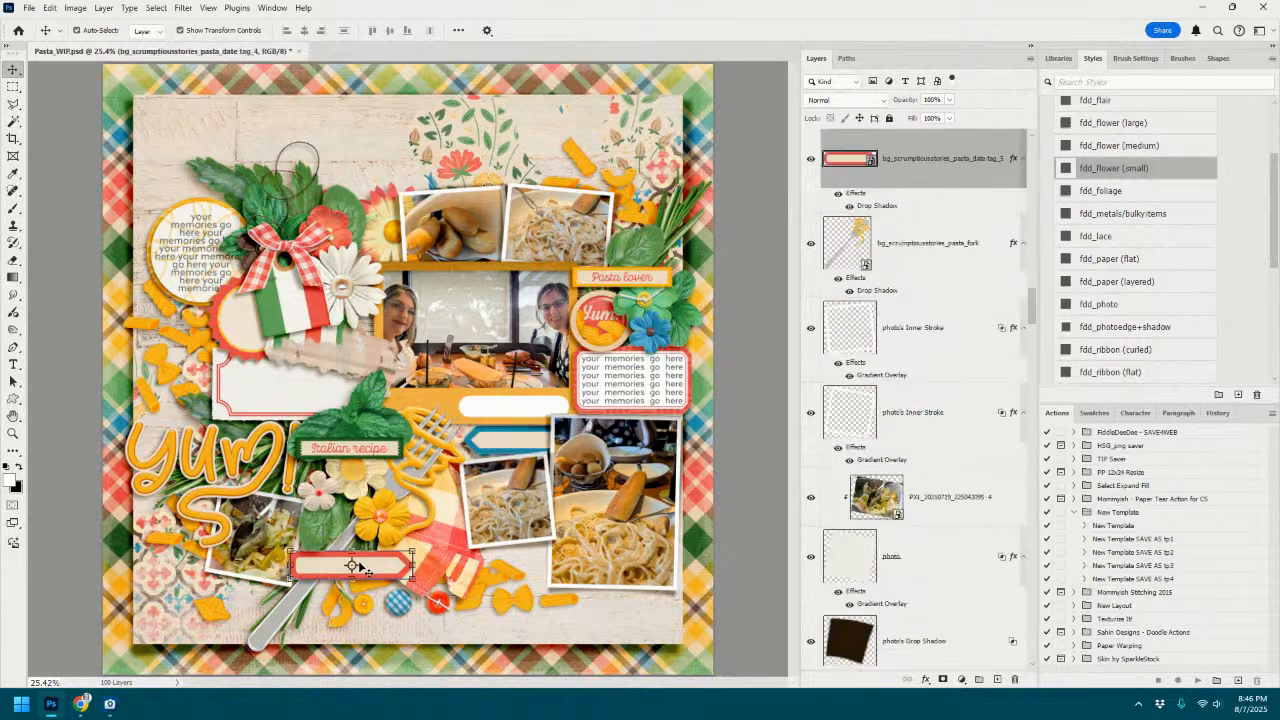
pyautogui.moveTo(920, 162); pyautogui.dragTo(912, 295)
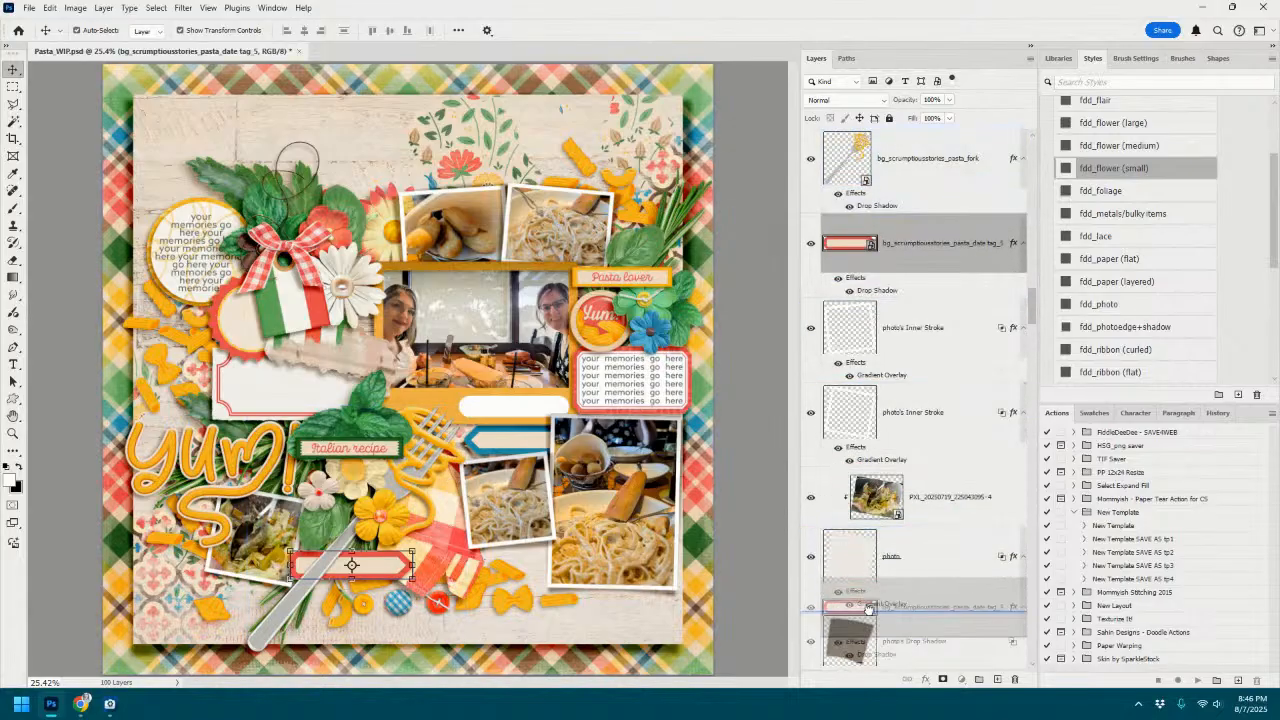
pyautogui.moveTo(856, 658); pyautogui.dragTo(858, 664)
pyautogui.scroll(-4, 911, 520)
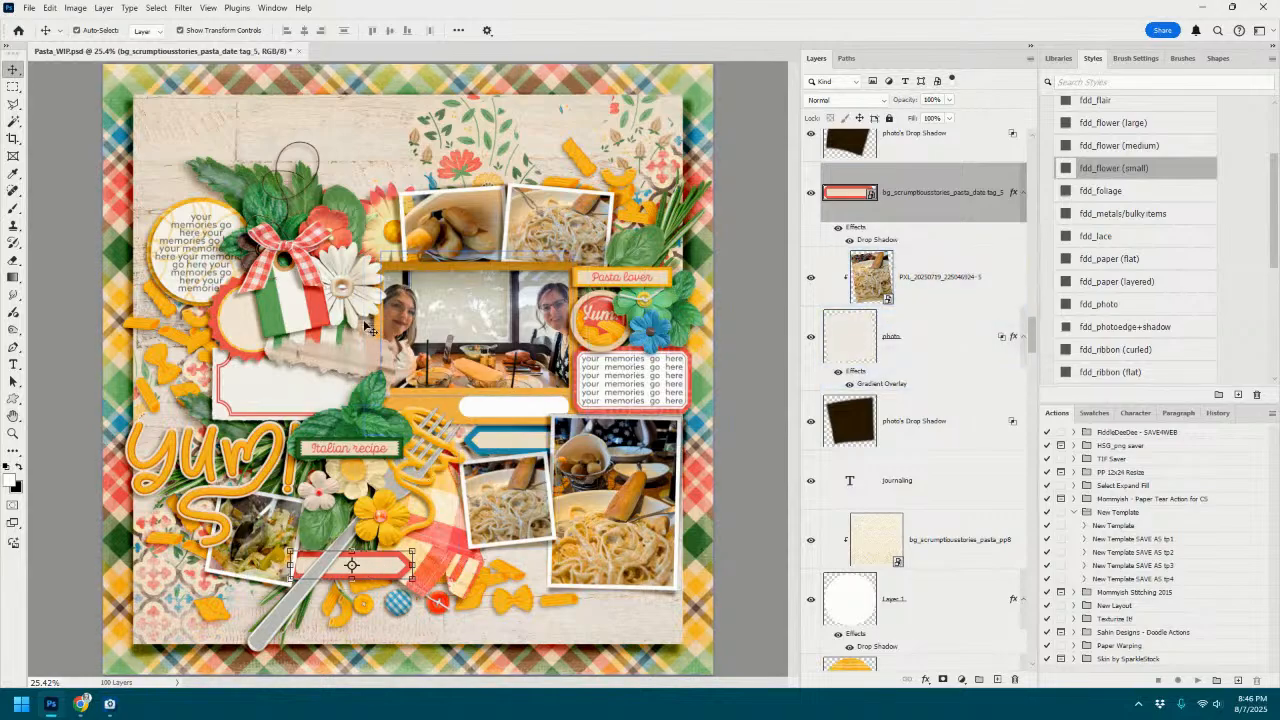
pyautogui.click(250, 317)
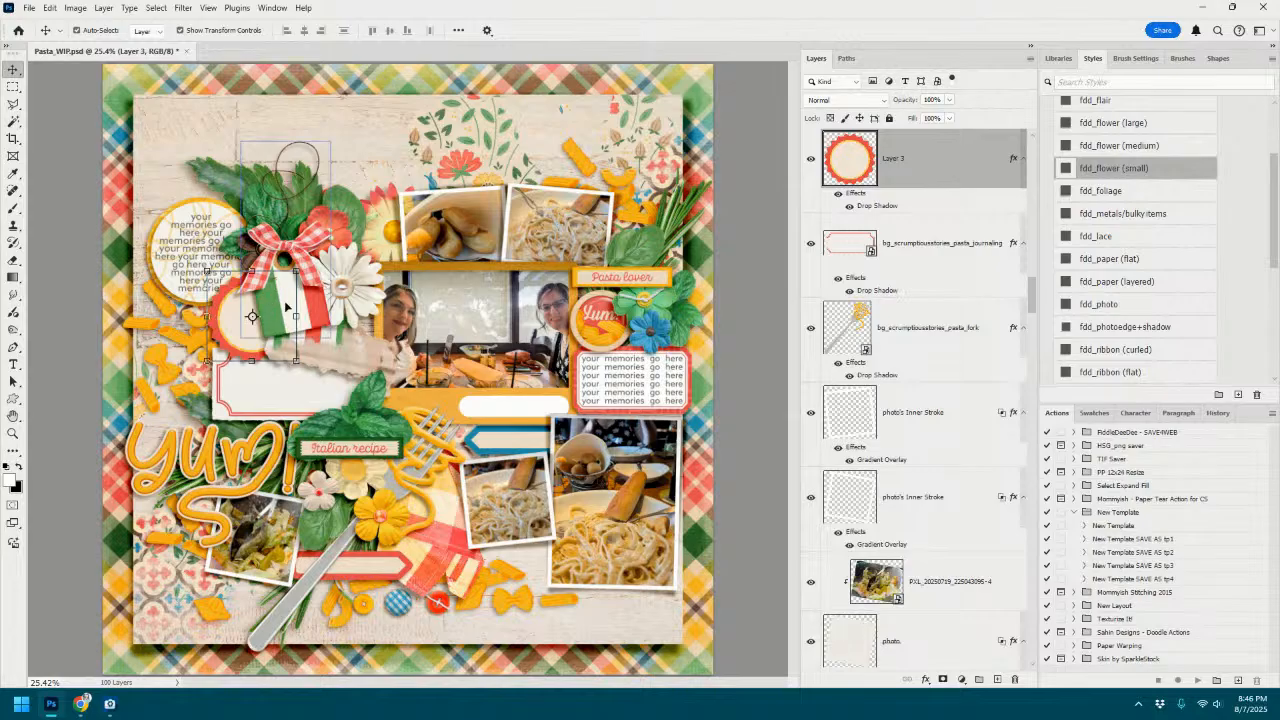
pyautogui.click(614, 382)
pyautogui.doubleClick(617, 388)
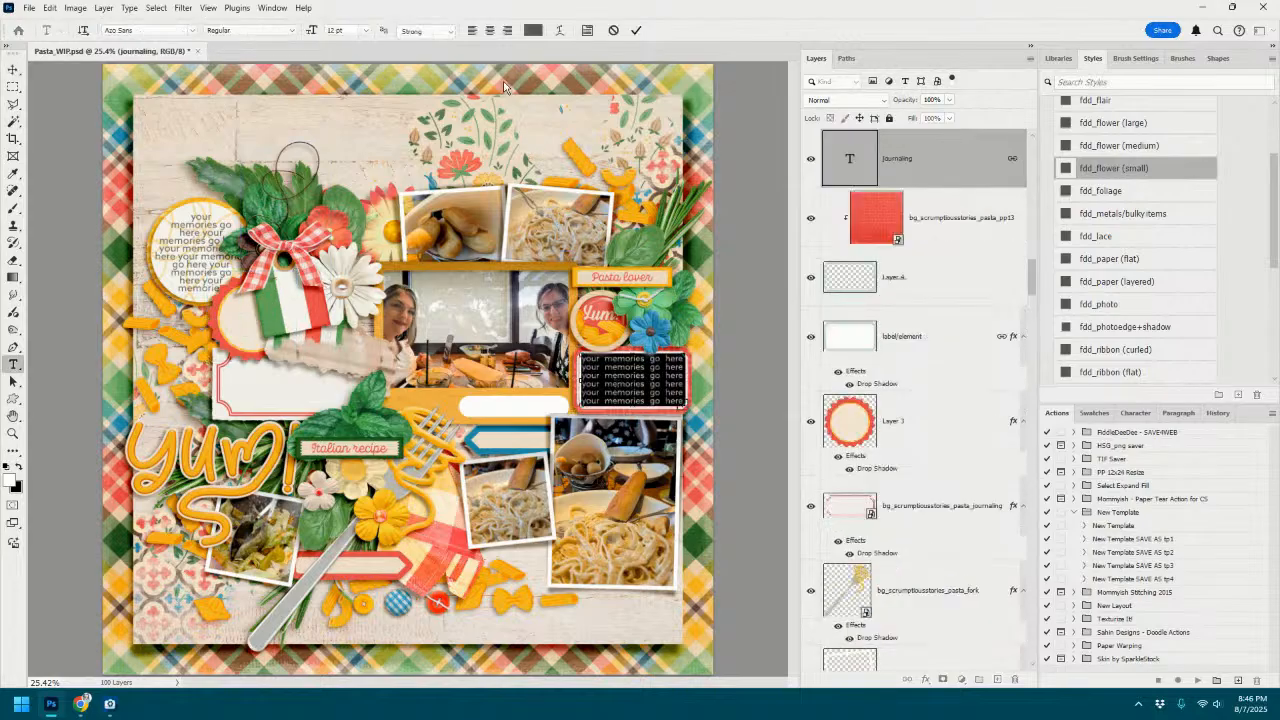
pyautogui.click(533, 30)
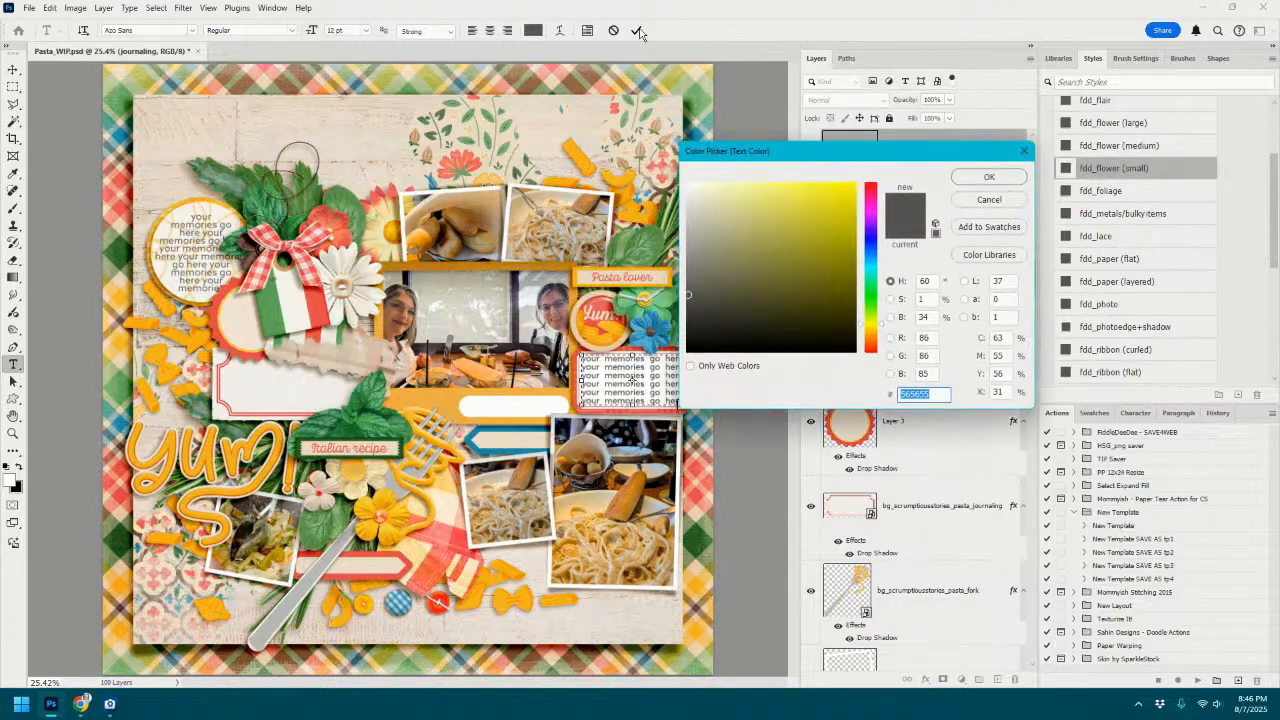
pyautogui.click(1006, 199)
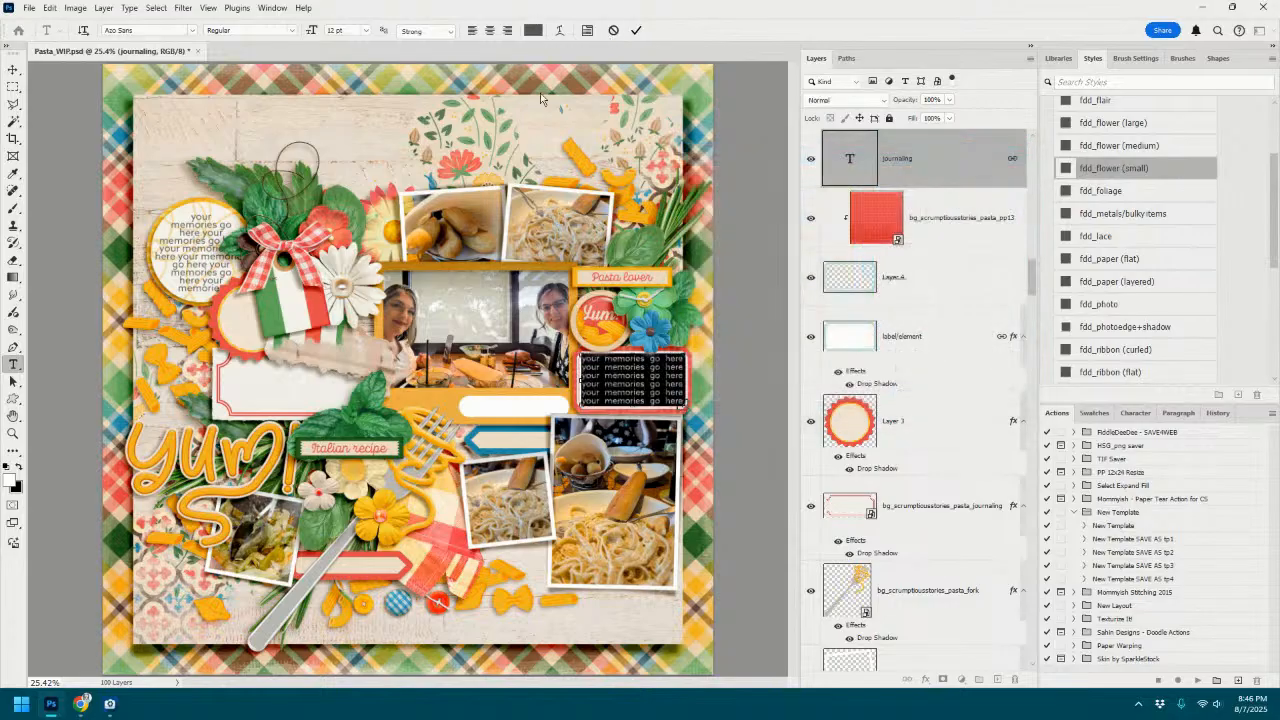
pyautogui.click(614, 30)
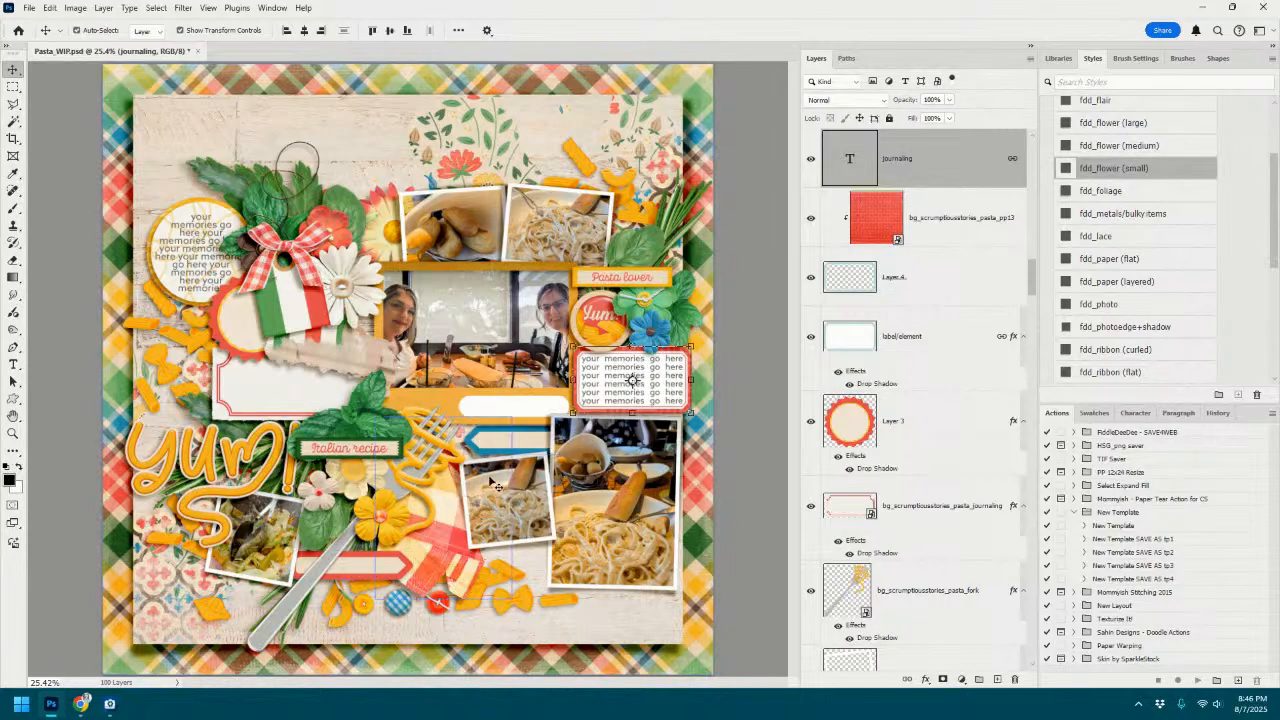
# Change the color of the journaling text on the red-bordered label to black.
pyautogui.doubleClick(668, 387)
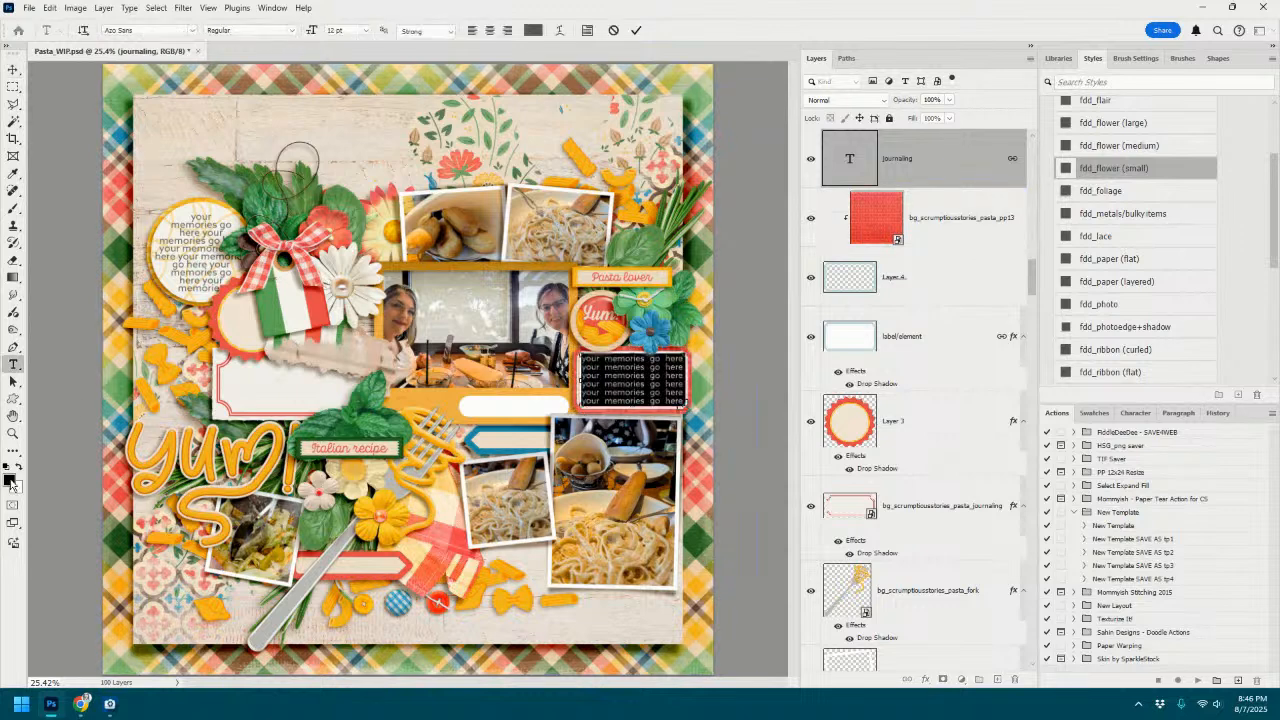
pyautogui.click(9, 480)
pyautogui.click(989, 177)
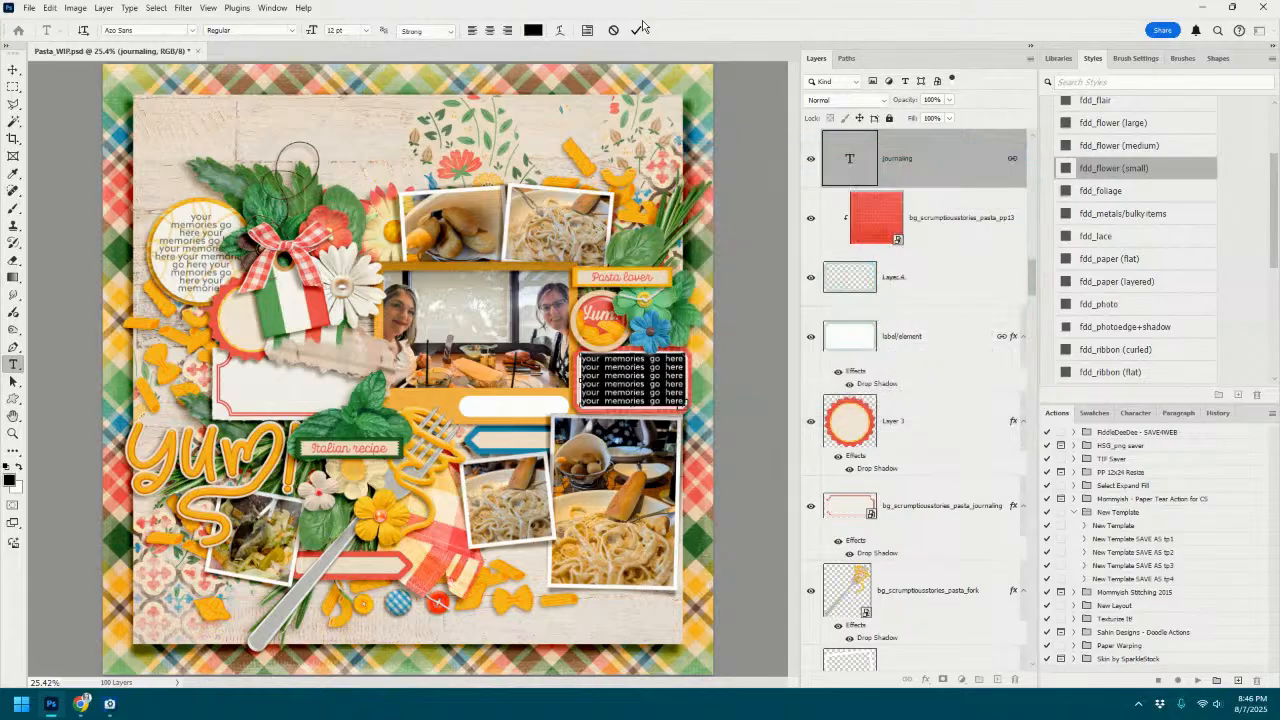
pyautogui.click(636, 30)
# Set the journaling text on the round mat to the favorite font Traveling _Typewriter and color it black.
pyautogui.doubleClick(197, 221)
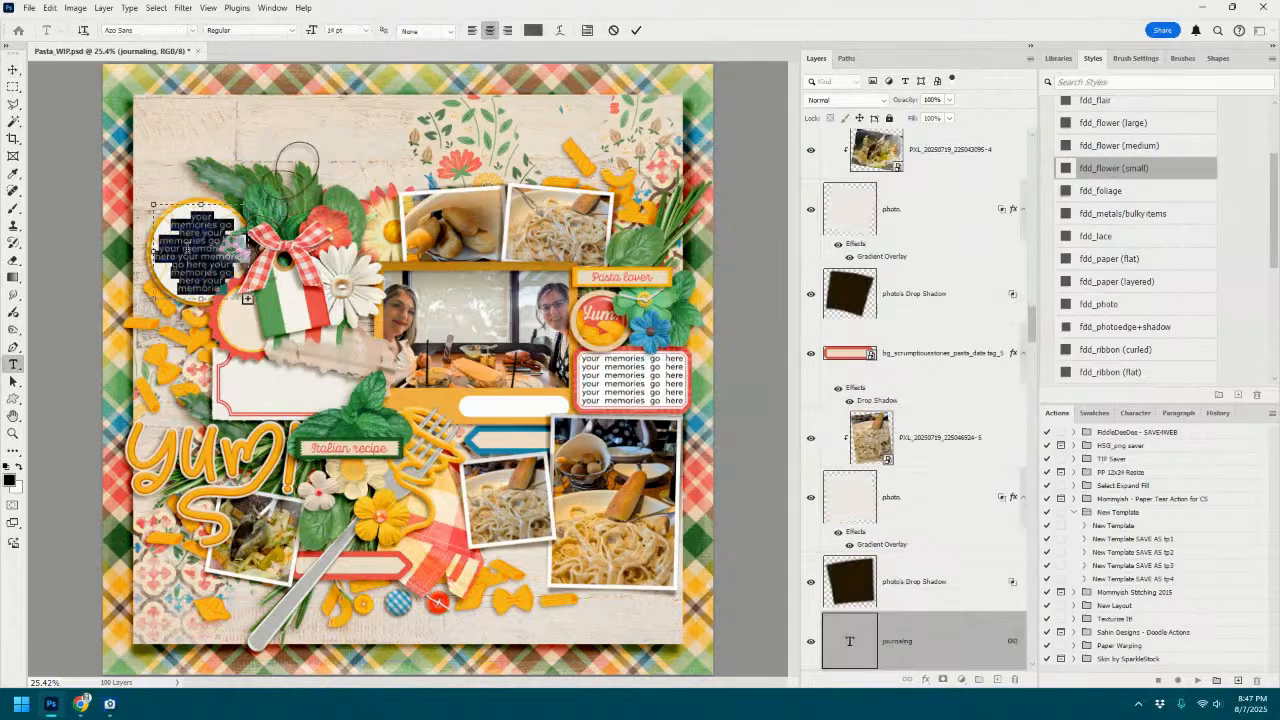
pyautogui.click(192, 30)
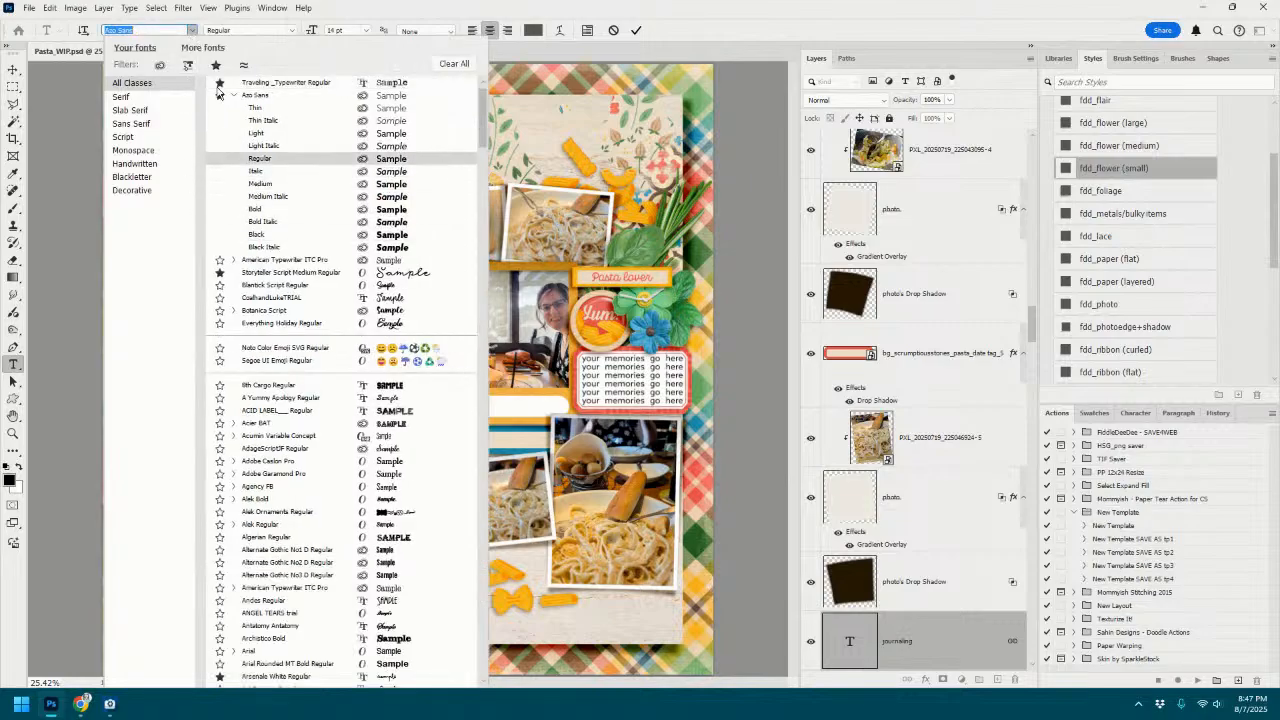
pyautogui.click(215, 64)
pyautogui.click(254, 278)
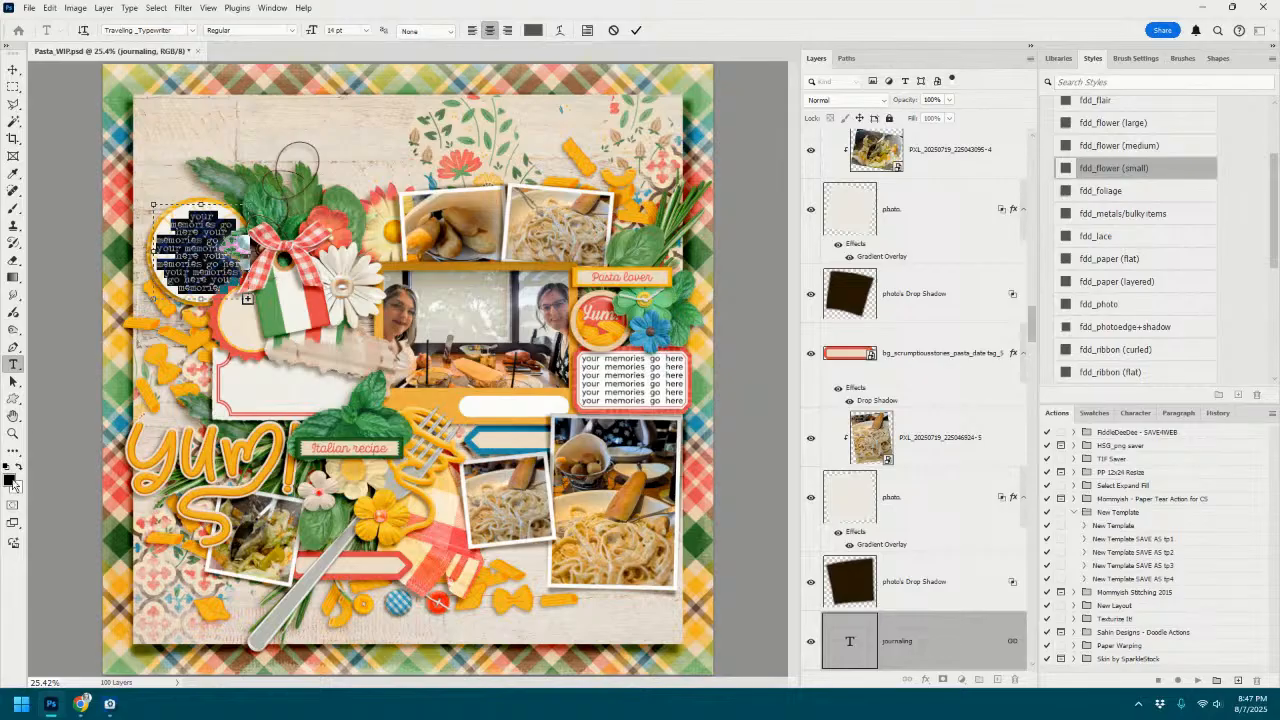
pyautogui.click(12, 482)
pyautogui.click(988, 178)
pyautogui.click(636, 30)
pyautogui.press('v')
# Set the journaling text on the red-bordered label to the Traveling _Typewriter font.
pyautogui.doubleClick(652, 383)
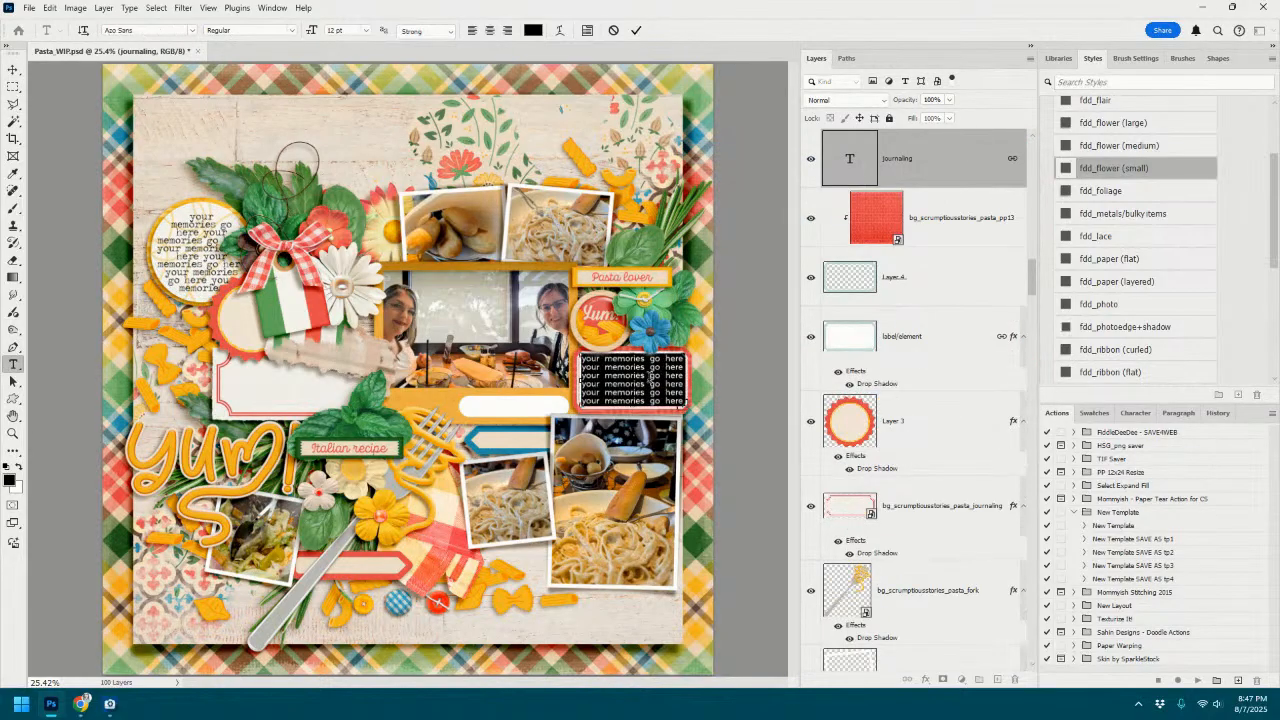
pyautogui.click(193, 30)
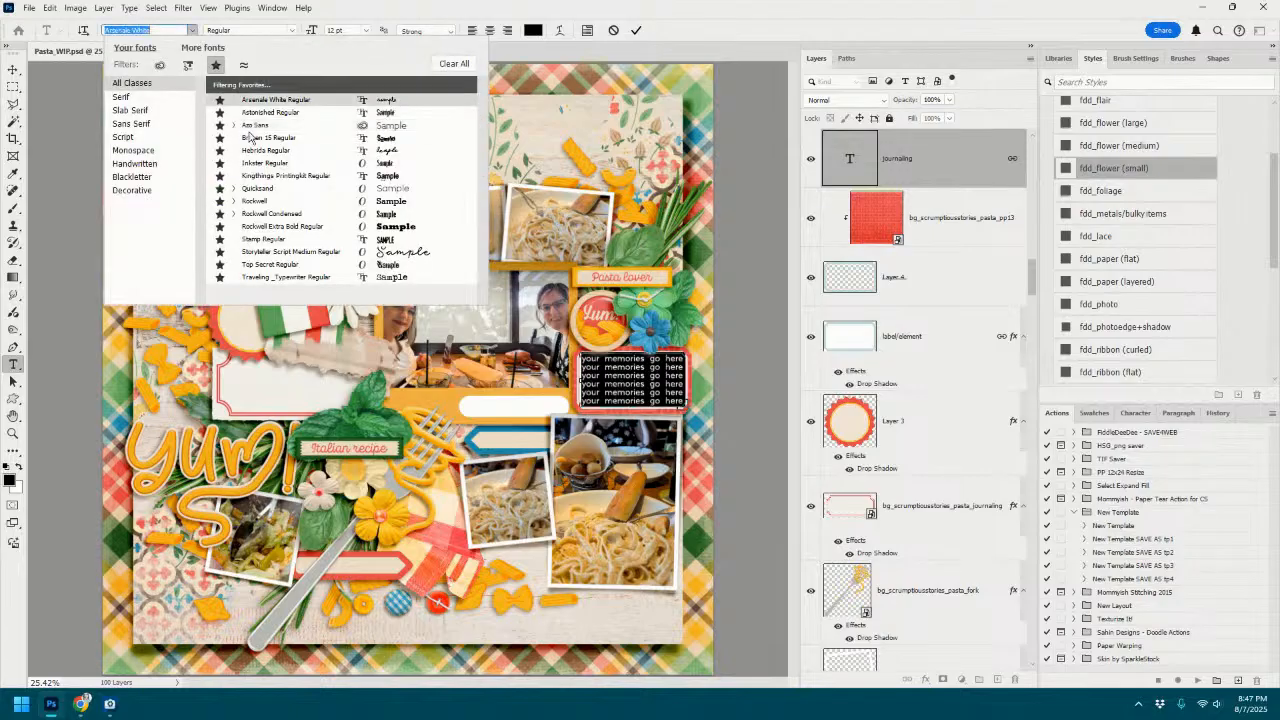
pyautogui.click(305, 277)
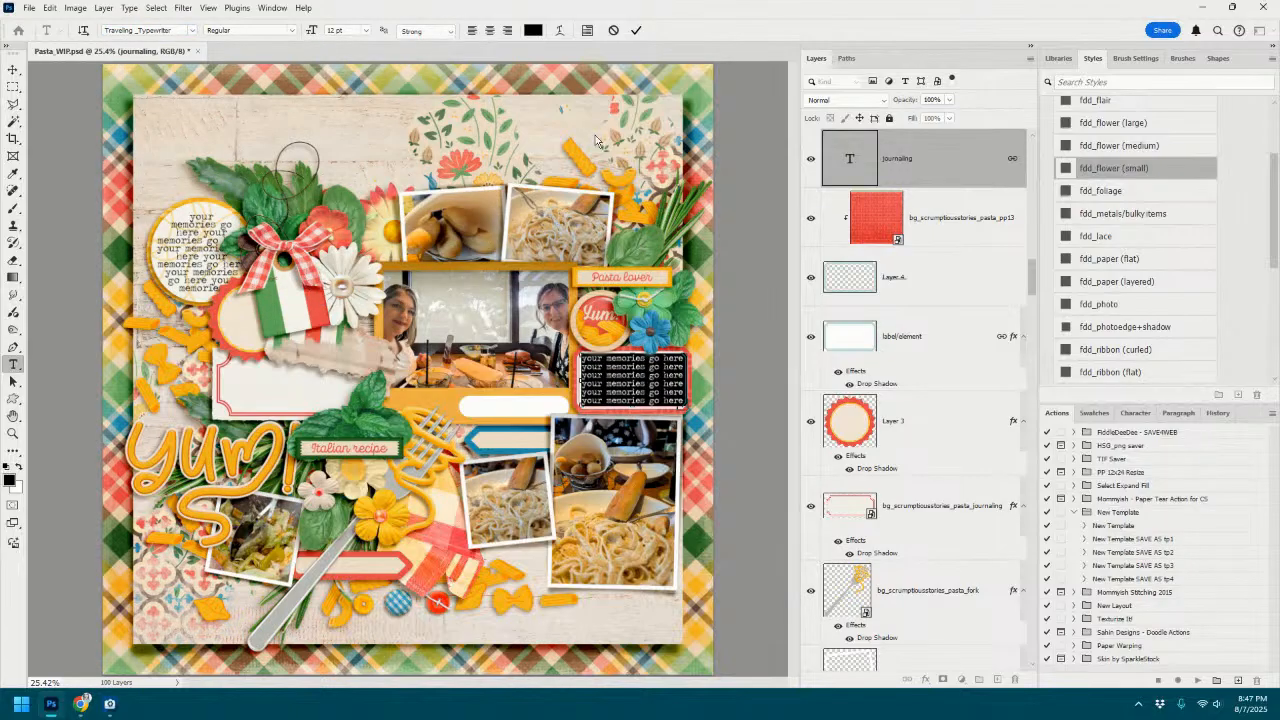
pyautogui.click(636, 30)
pyautogui.press('v')
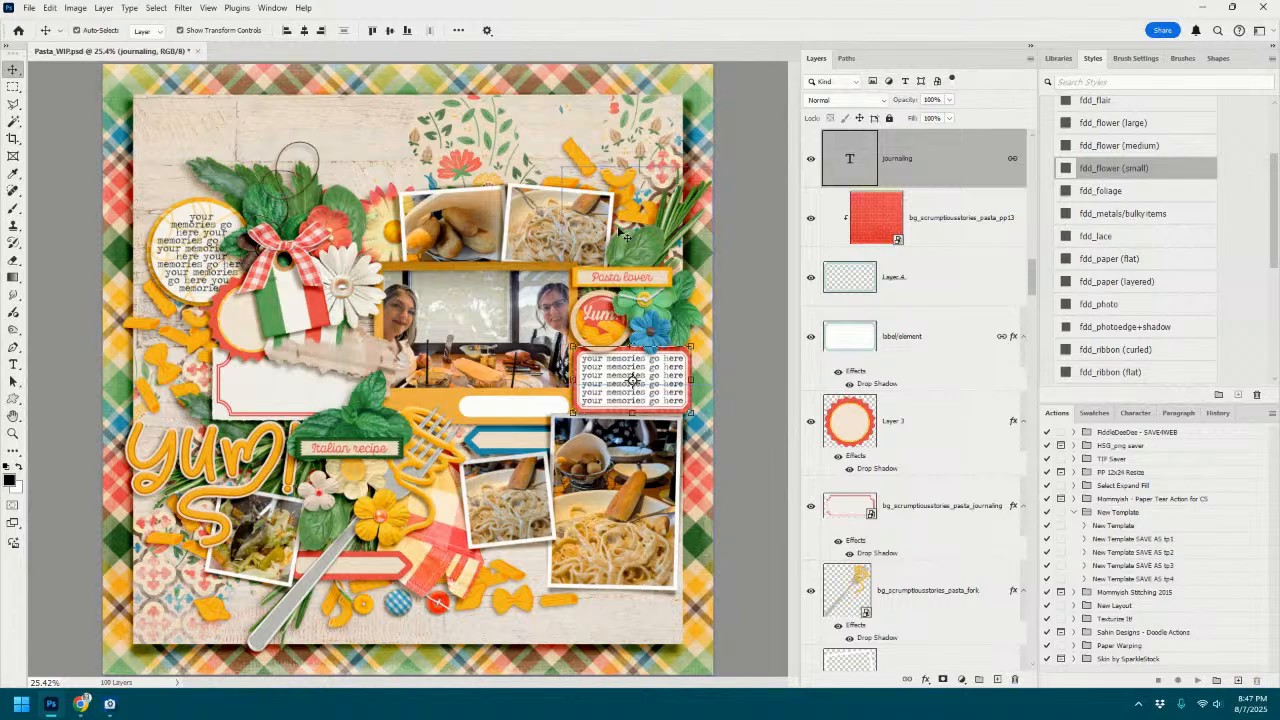
# Start a new text layer on the white label of the orange frame, directly above the label's layer.
pyautogui.click(497, 420)
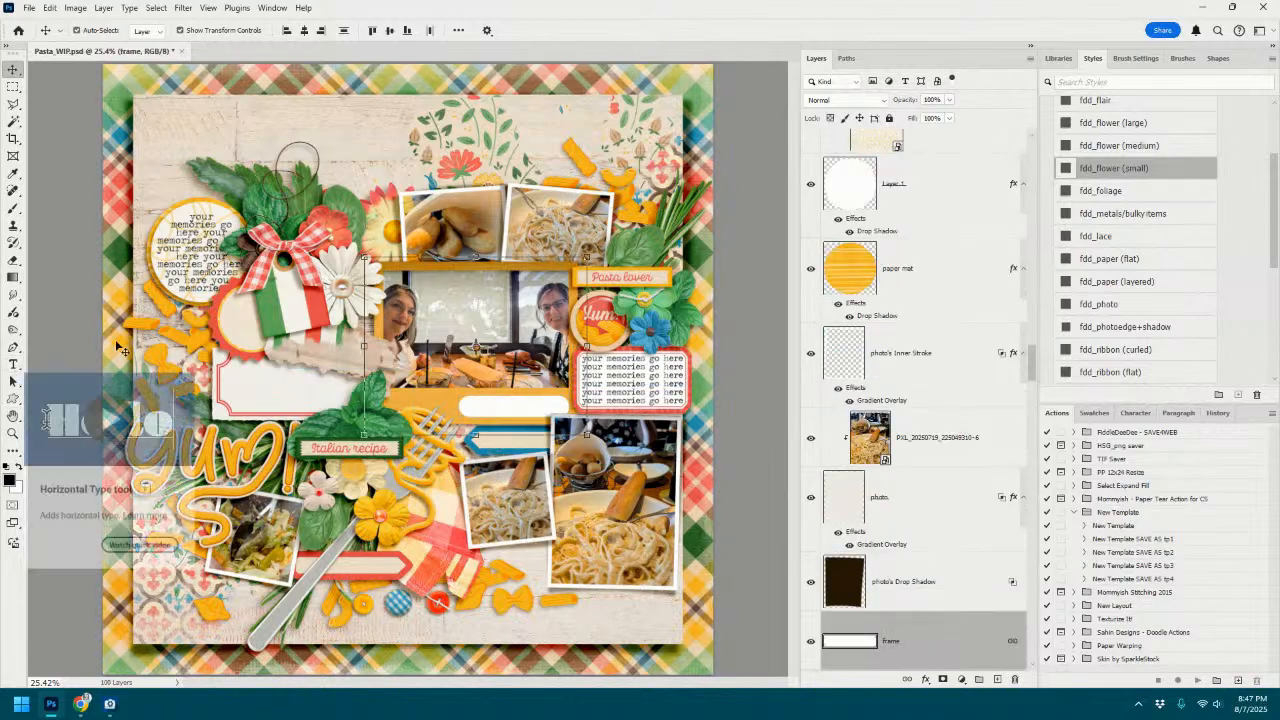
pyautogui.click(487, 291)
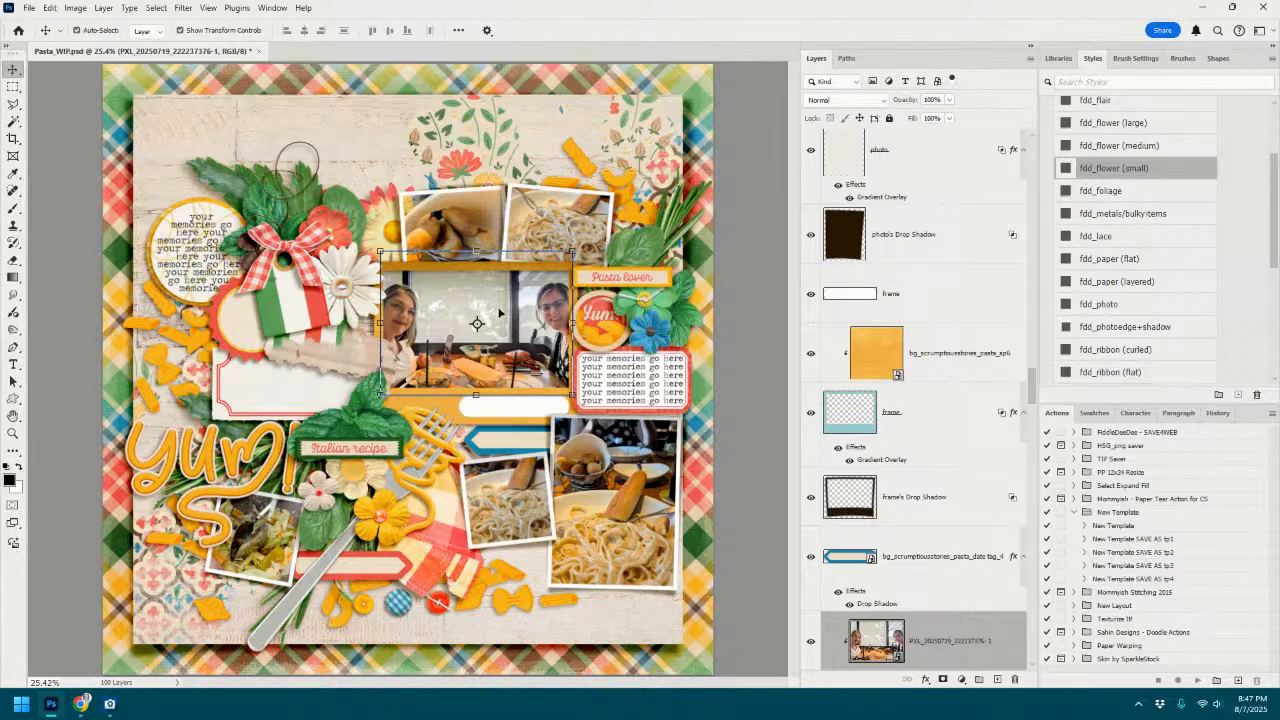
pyautogui.click(481, 412)
pyautogui.click(13, 366)
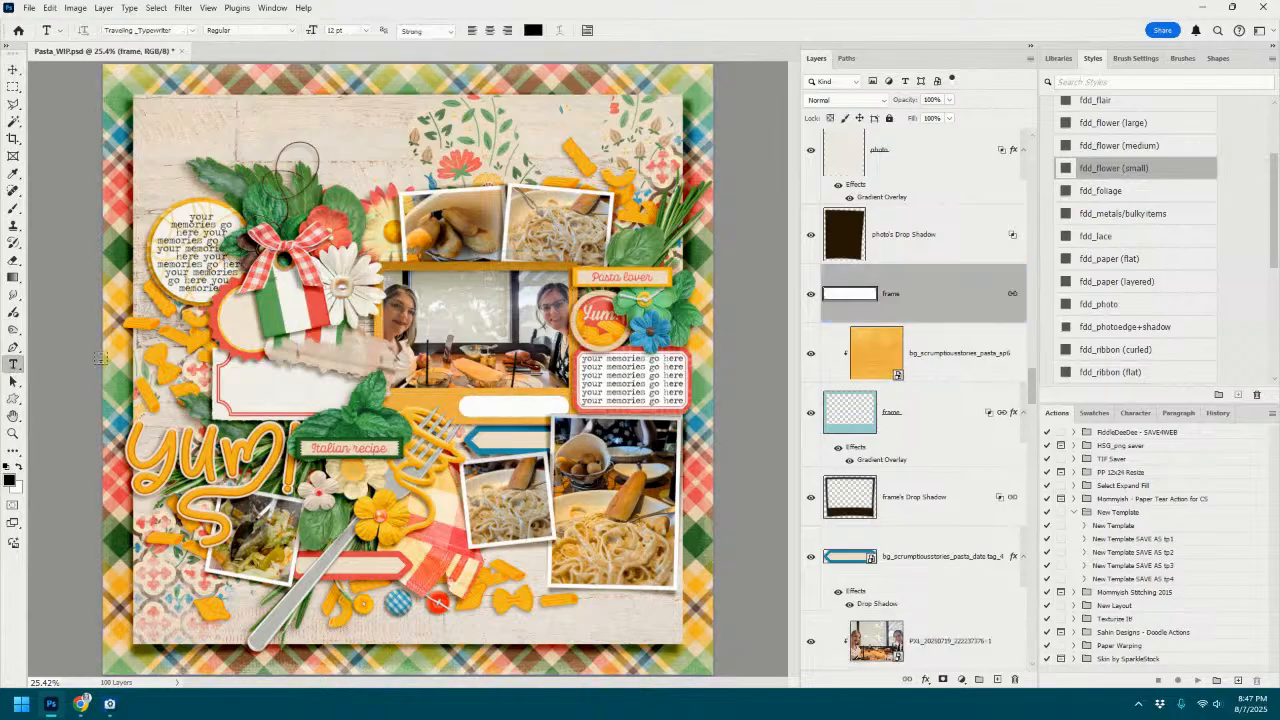
pyautogui.click(479, 405)
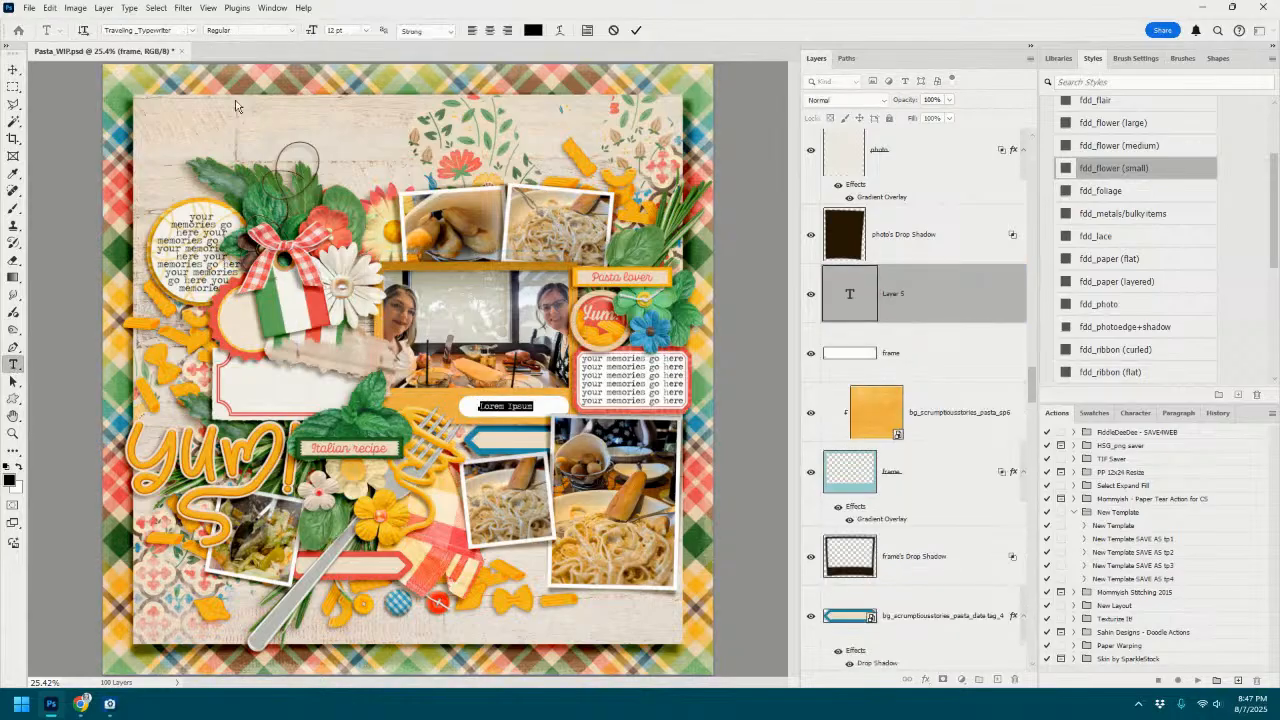
# Set the new label text to the Stamp font at 24 pt and enter the date text 2025 JULY.
pyautogui.click(195, 30)
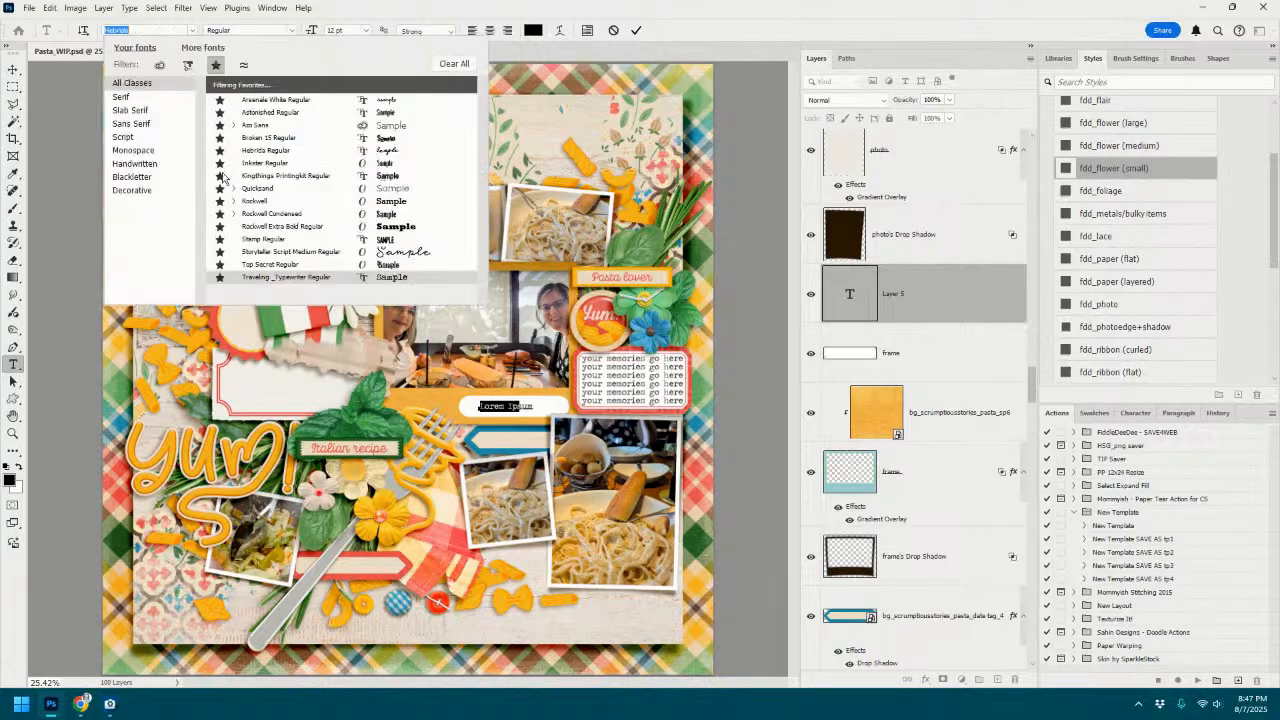
pyautogui.click(258, 241)
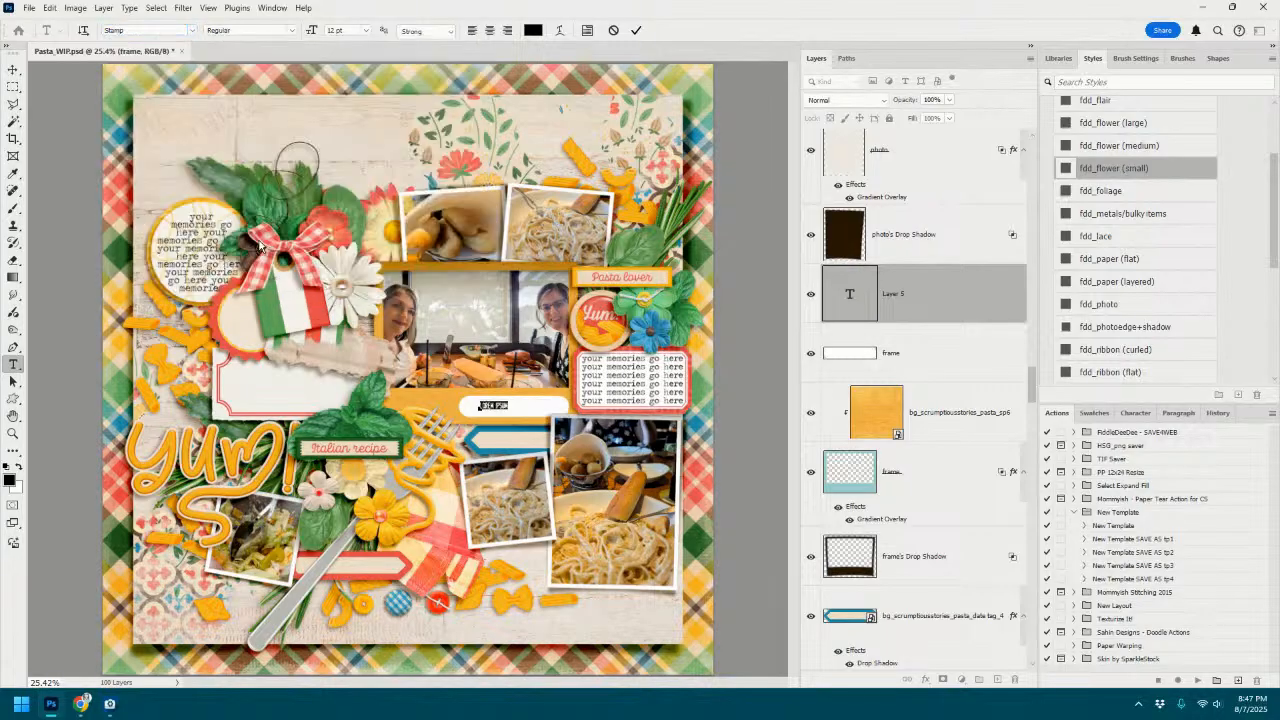
pyautogui.click(368, 32)
pyautogui.click(352, 165)
pyautogui.write('2')
pyautogui.press('F8')
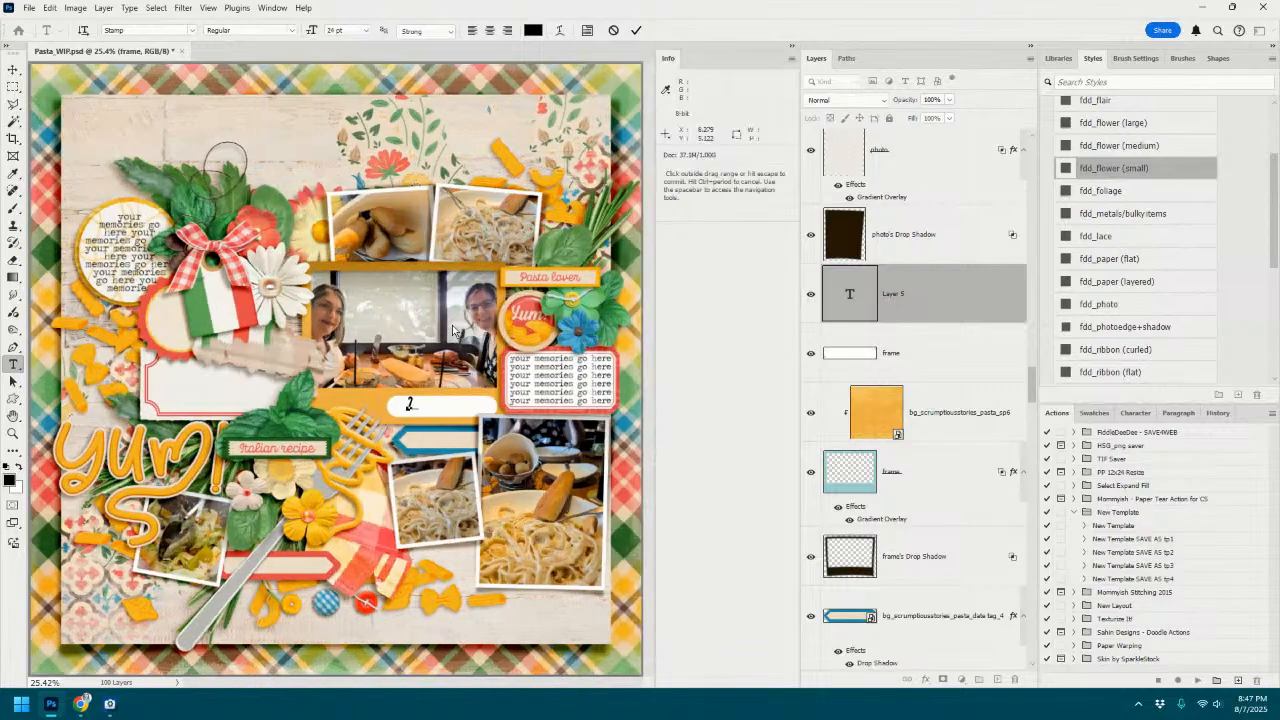
pyautogui.click(796, 47)
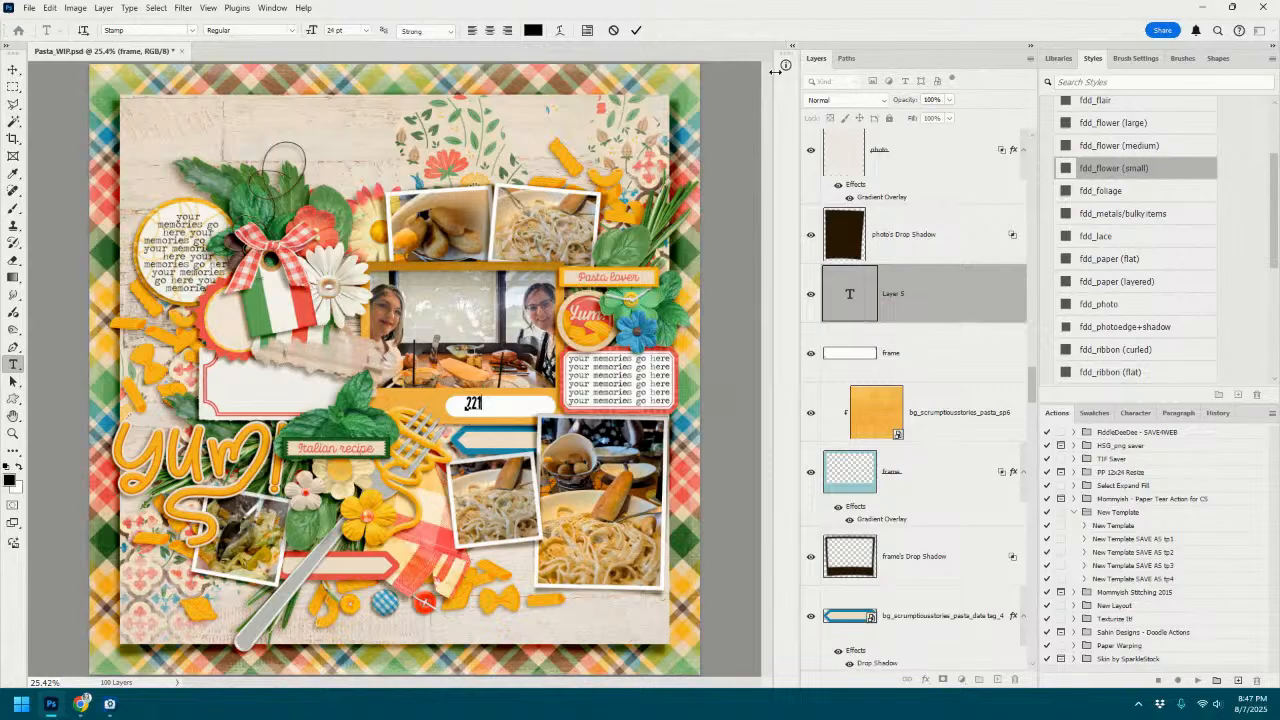
pyautogui.rightClick(793, 46)
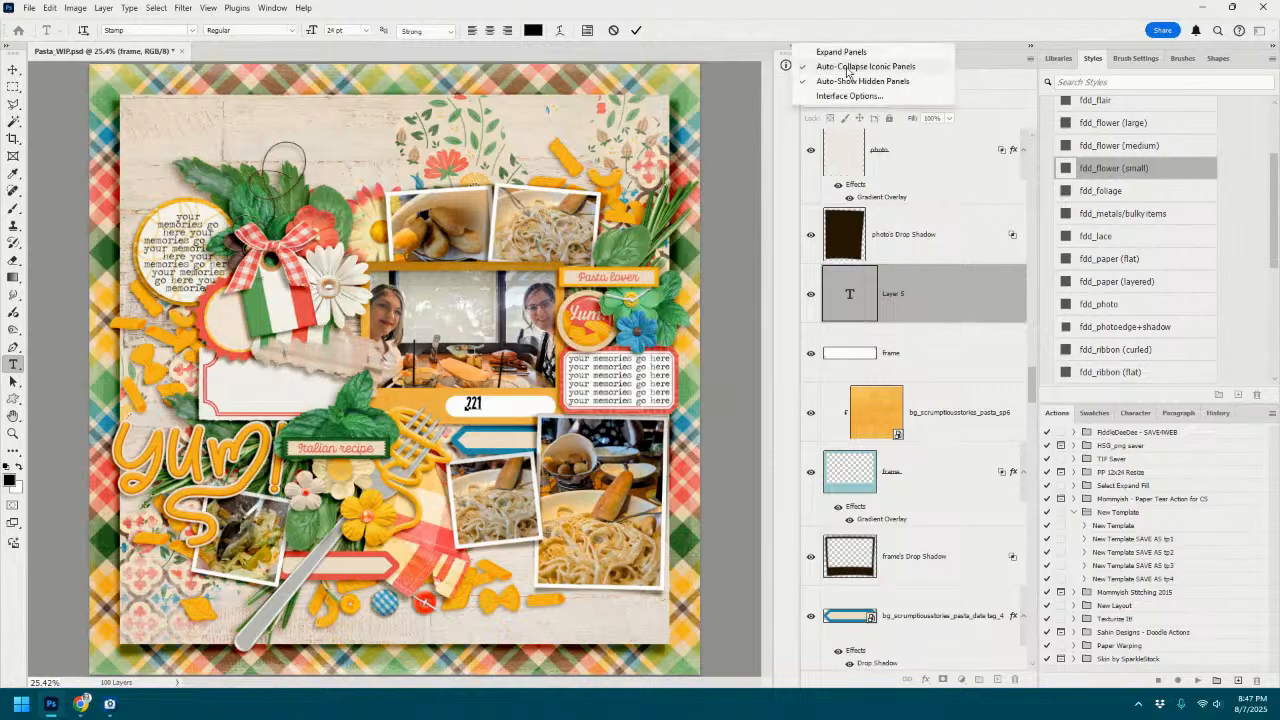
pyautogui.rightClick(788, 67)
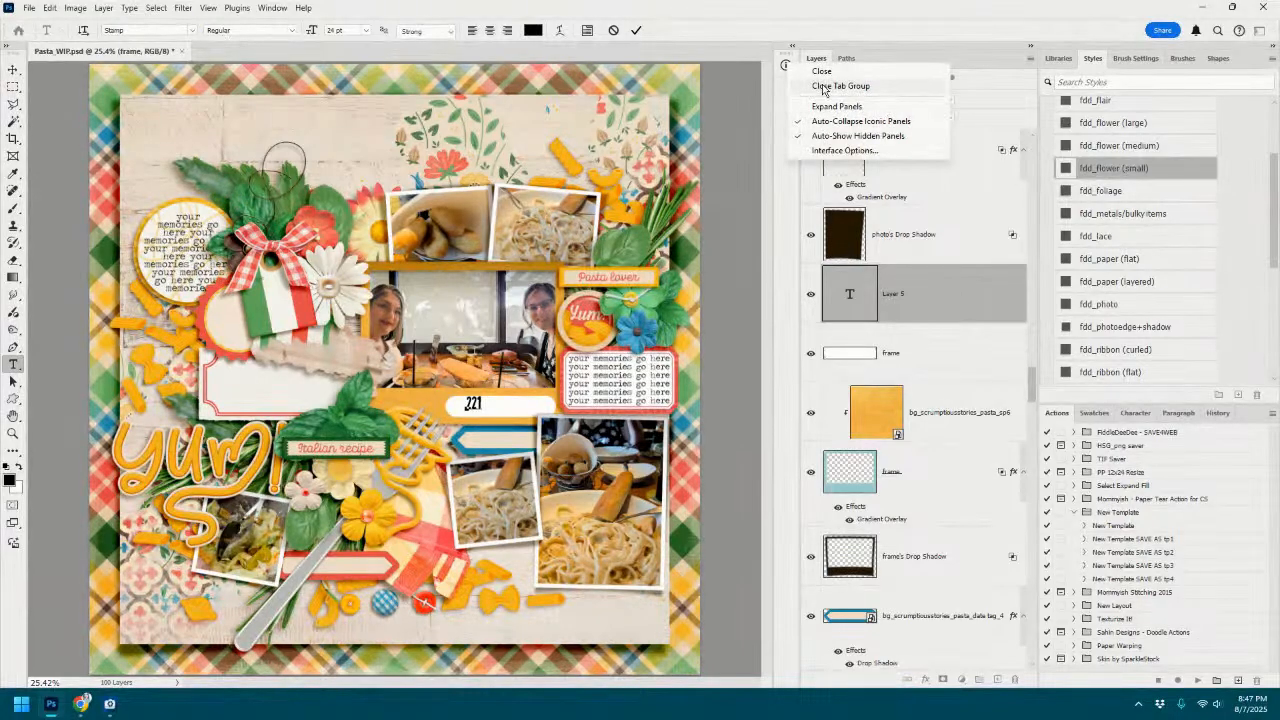
pyautogui.click(823, 87)
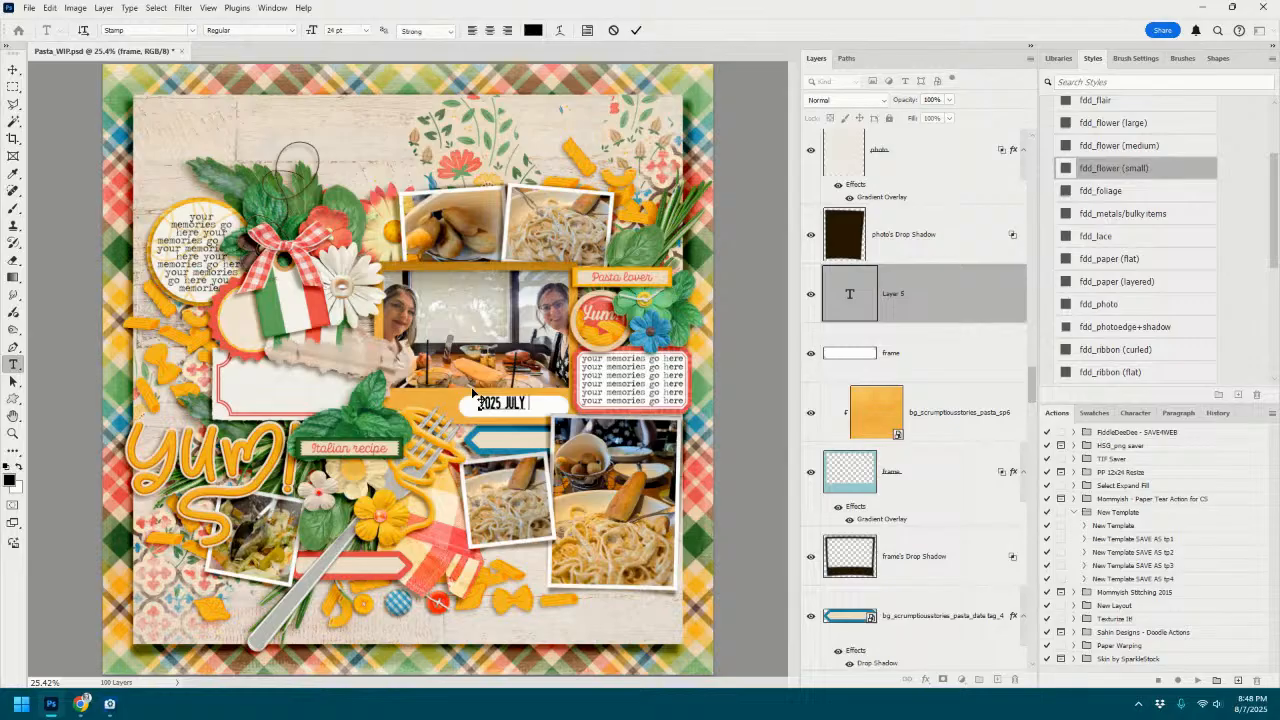
# Commit the date text as 2025 JULY 19, shift it slightly on the frame's white label and tilt it slightly counterclockwise.
pyautogui.click(636, 31)
pyautogui.click(13, 69)
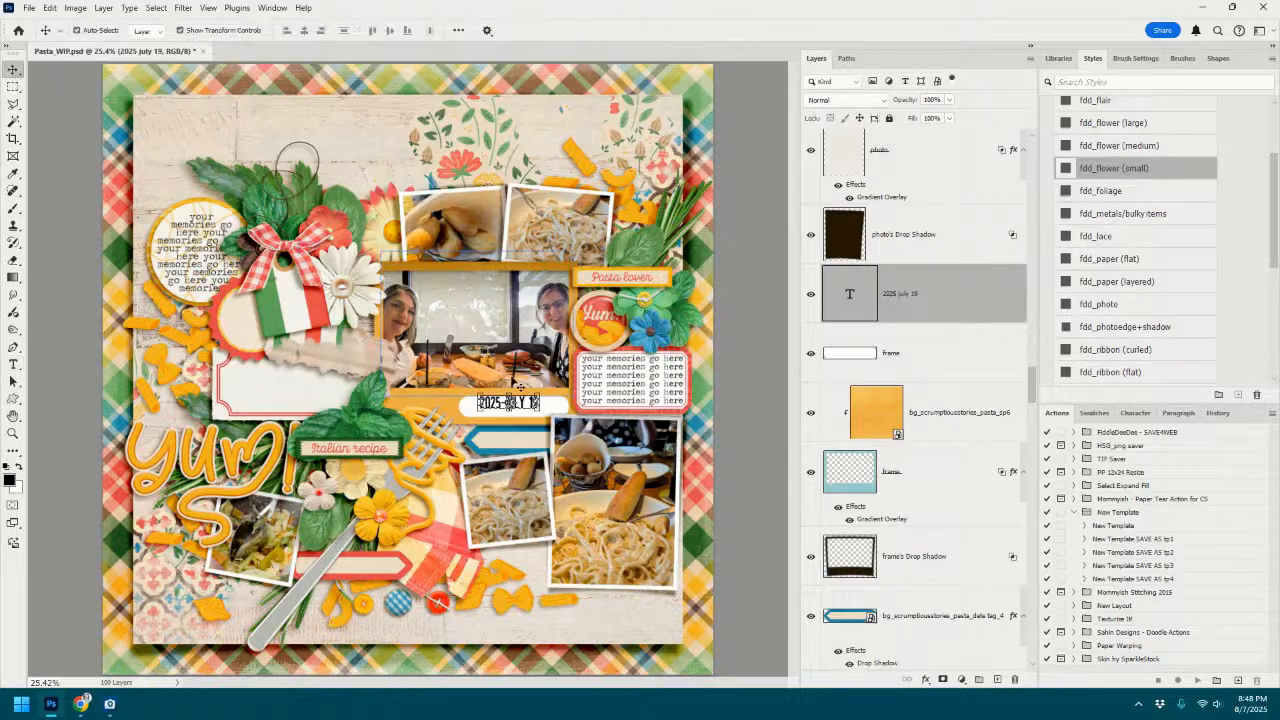
pyautogui.hotkey('ctrl', 't')
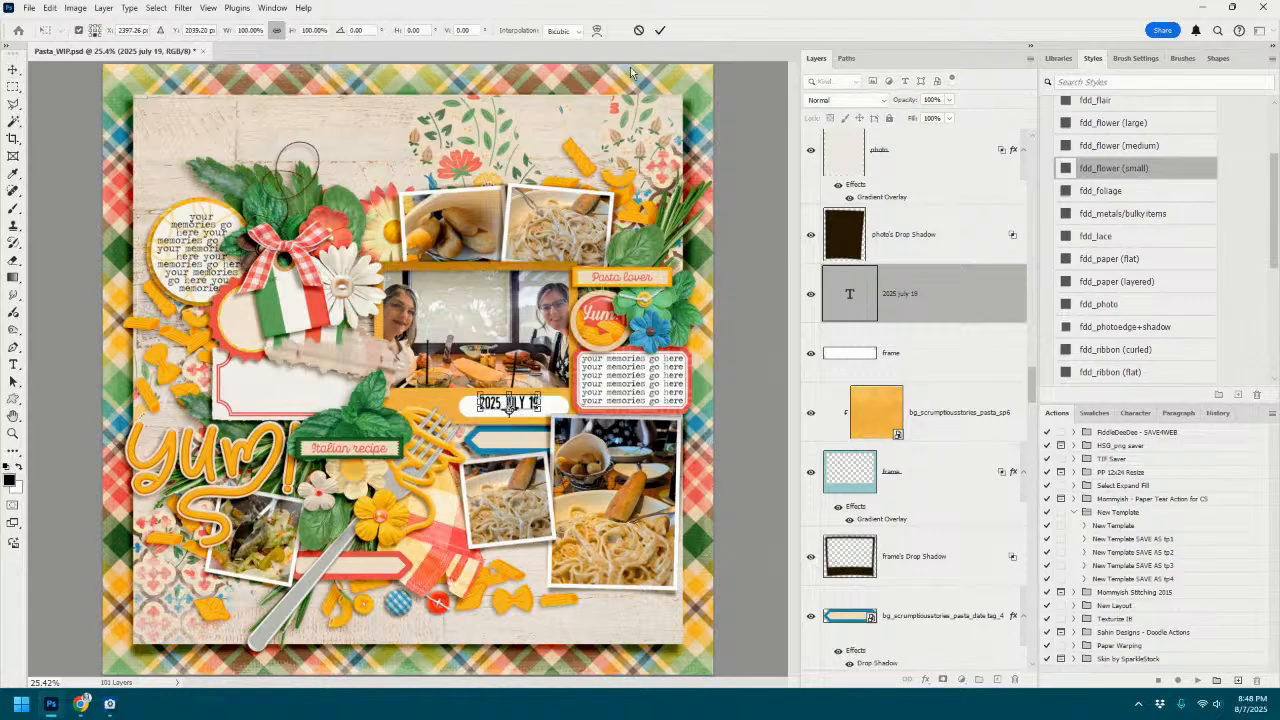
pyautogui.click(640, 32)
pyautogui.click(737, 239)
pyautogui.moveTo(498, 405); pyautogui.dragTo(505, 405)
pyautogui.hotkey('ctrl', 't')
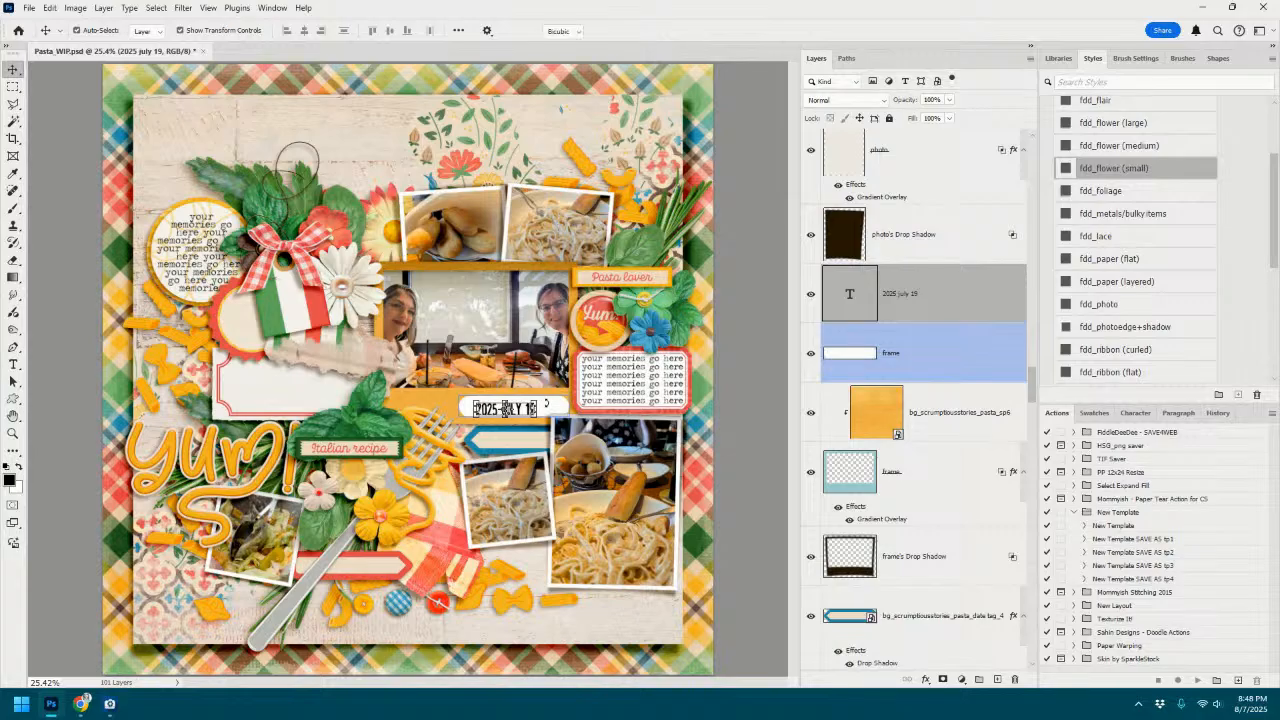
pyautogui.moveTo(547, 399); pyautogui.dragTo(548, 396)
pyautogui.click(660, 30)
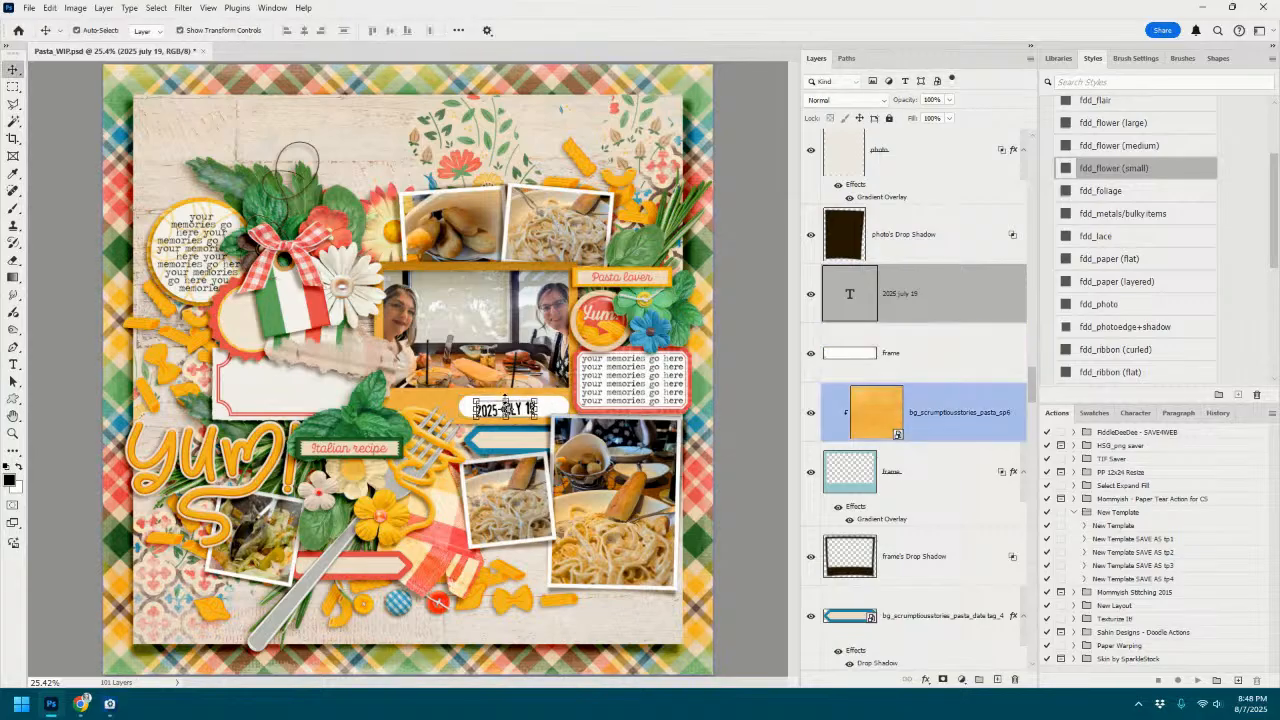
# Duplicate the date text slightly below and to the right of the original and rotate the copy by 1.55 degrees.
pyautogui.moveTo(517, 407); pyautogui.dragTo(556, 384)
pyautogui.hotkey('ctrl', 't')
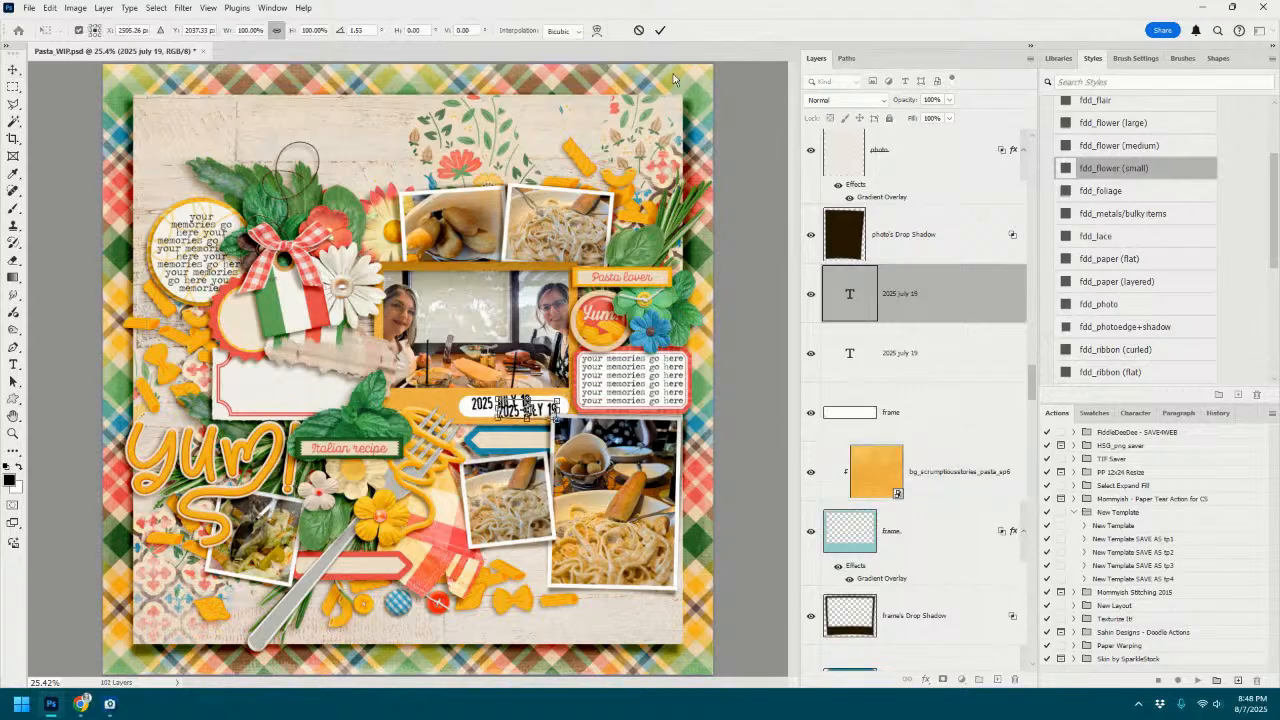
pyautogui.click(660, 30)
# Lower the fill of the duplicated date text so it looks like a fainter second stamp impression.
pyautogui.click(951, 119)
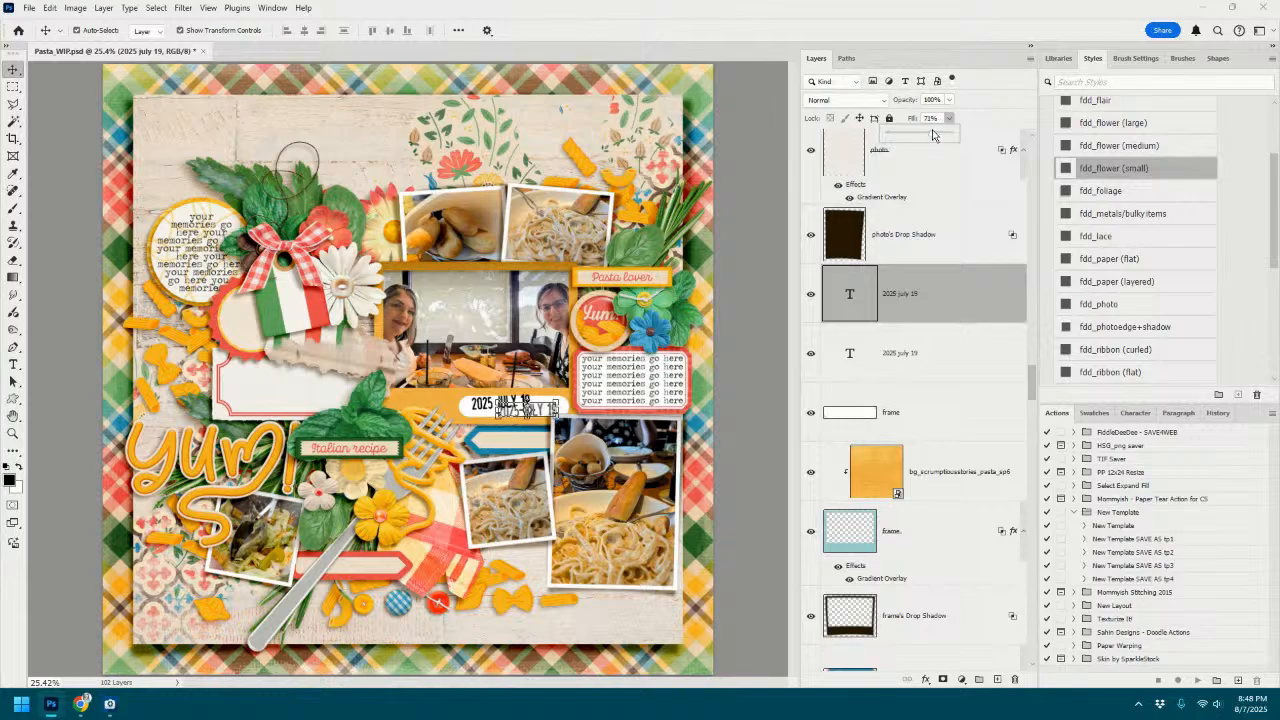
pyautogui.click(748, 208)
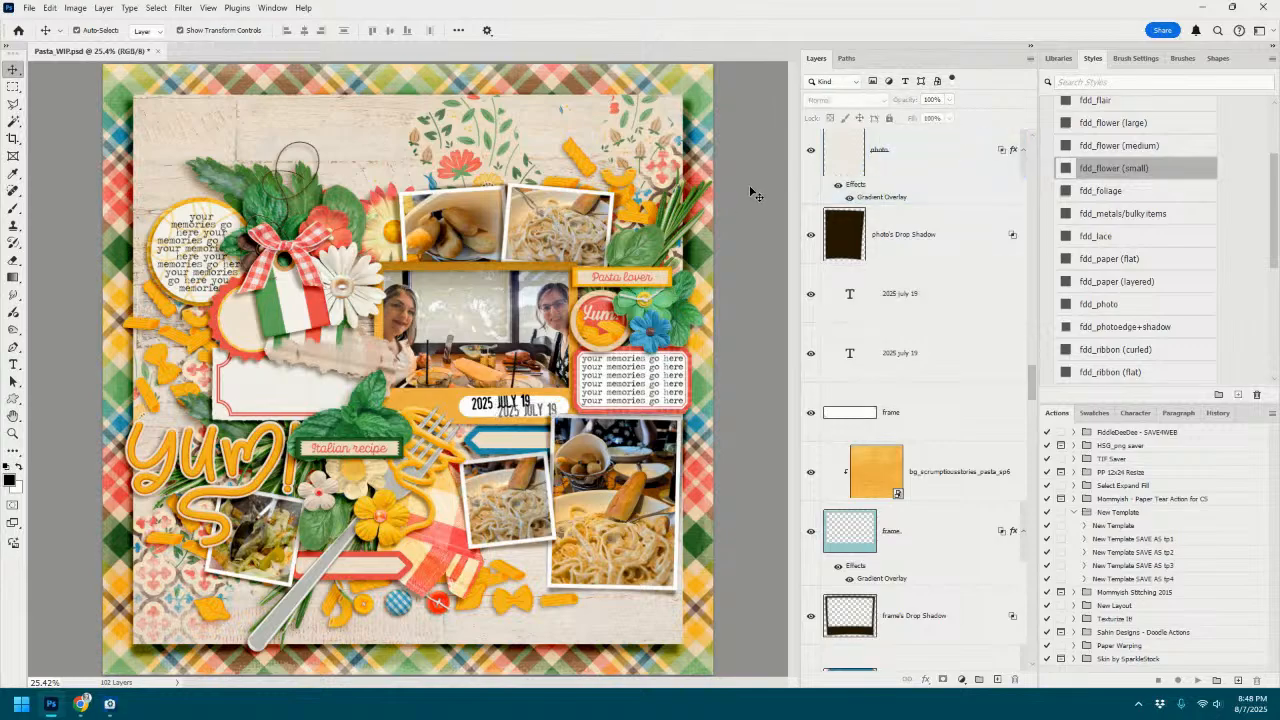
pyautogui.click(532, 414)
pyautogui.click(949, 118)
pyautogui.moveTo(951, 136); pyautogui.dragTo(952, 141)
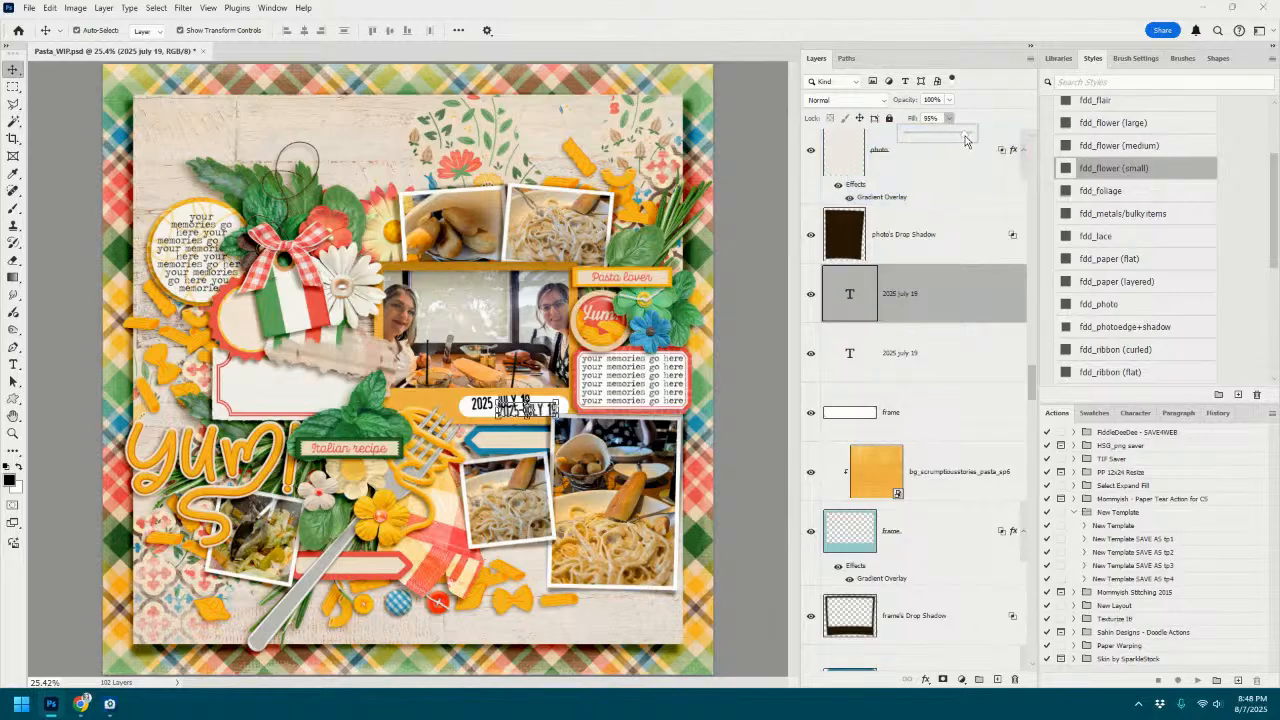
pyautogui.click(731, 188)
# Move the original date text slightly up and to the left on the white label, away from its copy.
pyautogui.click(483, 418)
pyautogui.moveTo(480, 407); pyautogui.dragTo(478, 403)
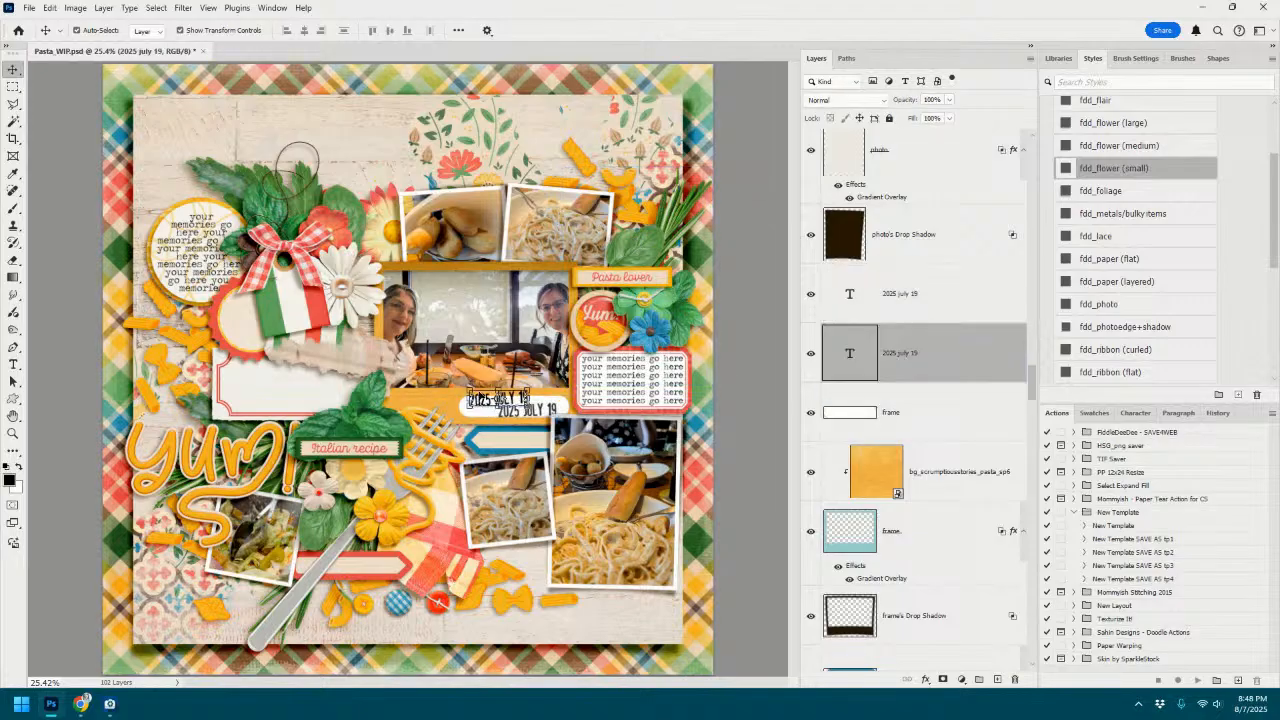
pyautogui.click(510, 445)
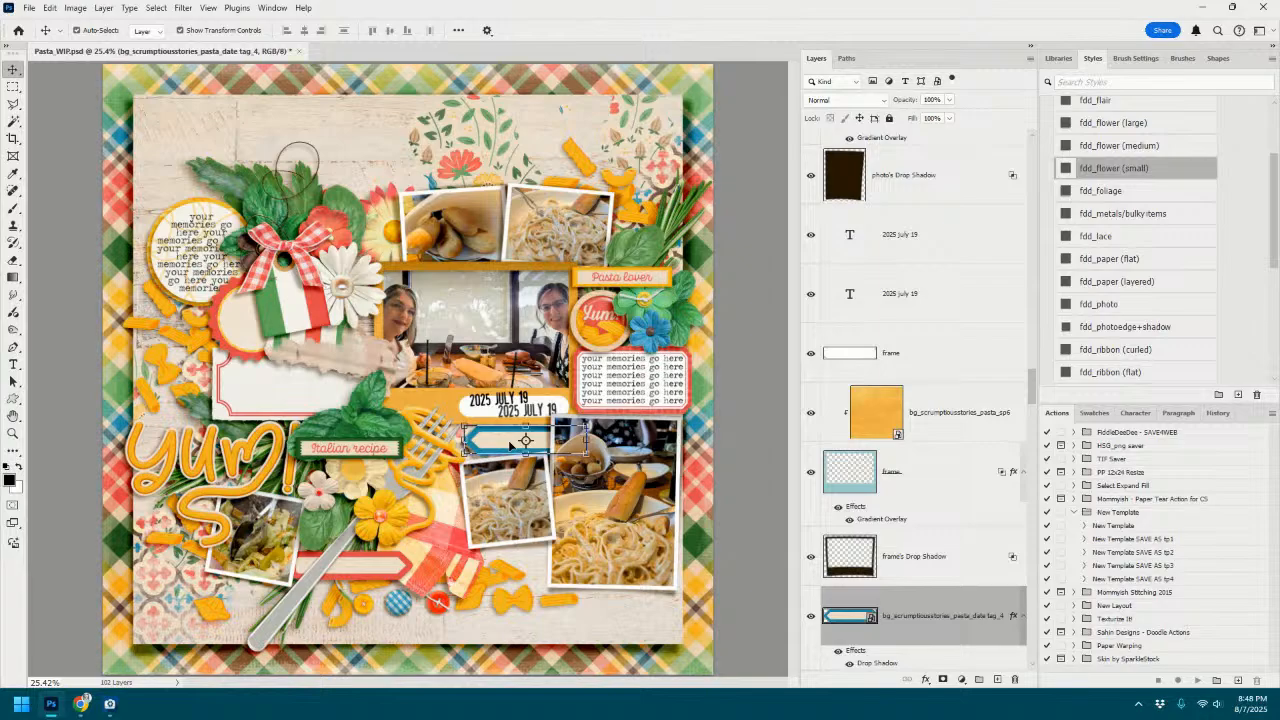
# Add a placeholder paragraph box over the blank red-bordered journaling card, in Traveling _Typewriter at 12 pt.
pyautogui.click(280, 380)
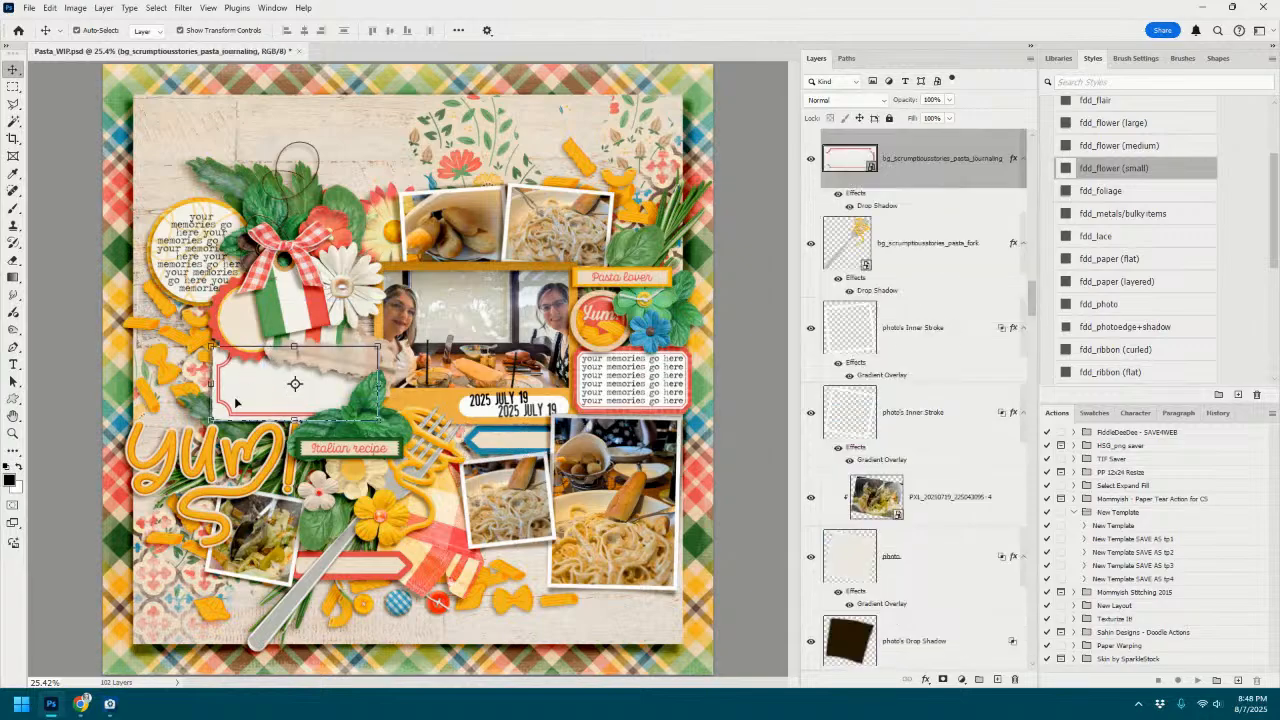
pyautogui.click(13, 366)
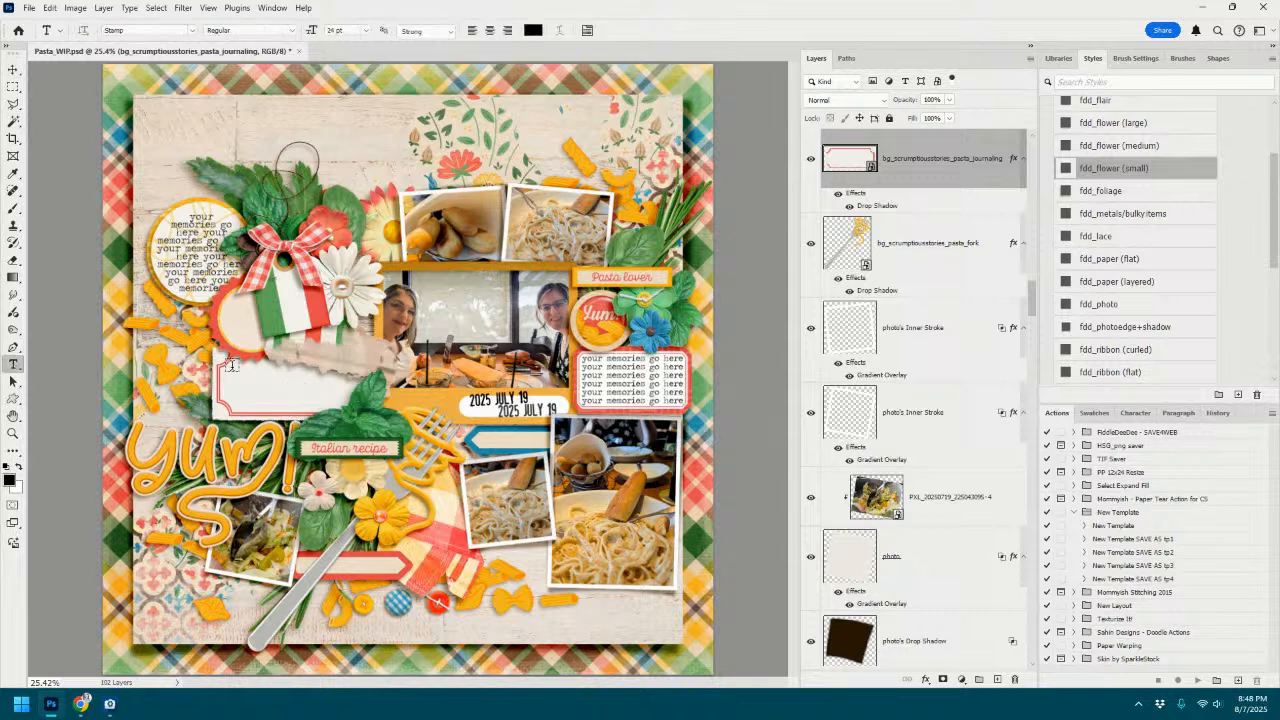
pyautogui.click(13, 70)
pyautogui.click(198, 255)
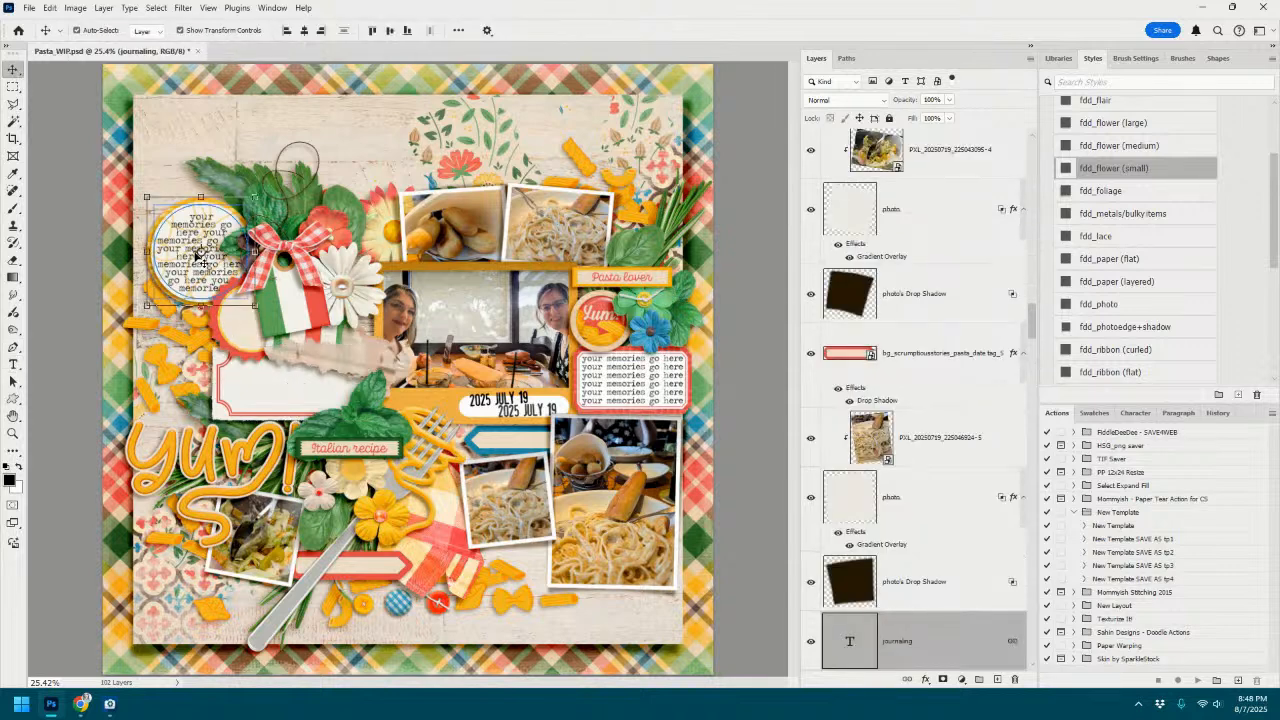
pyautogui.click(13, 366)
pyautogui.moveTo(238, 364); pyautogui.dragTo(350, 412)
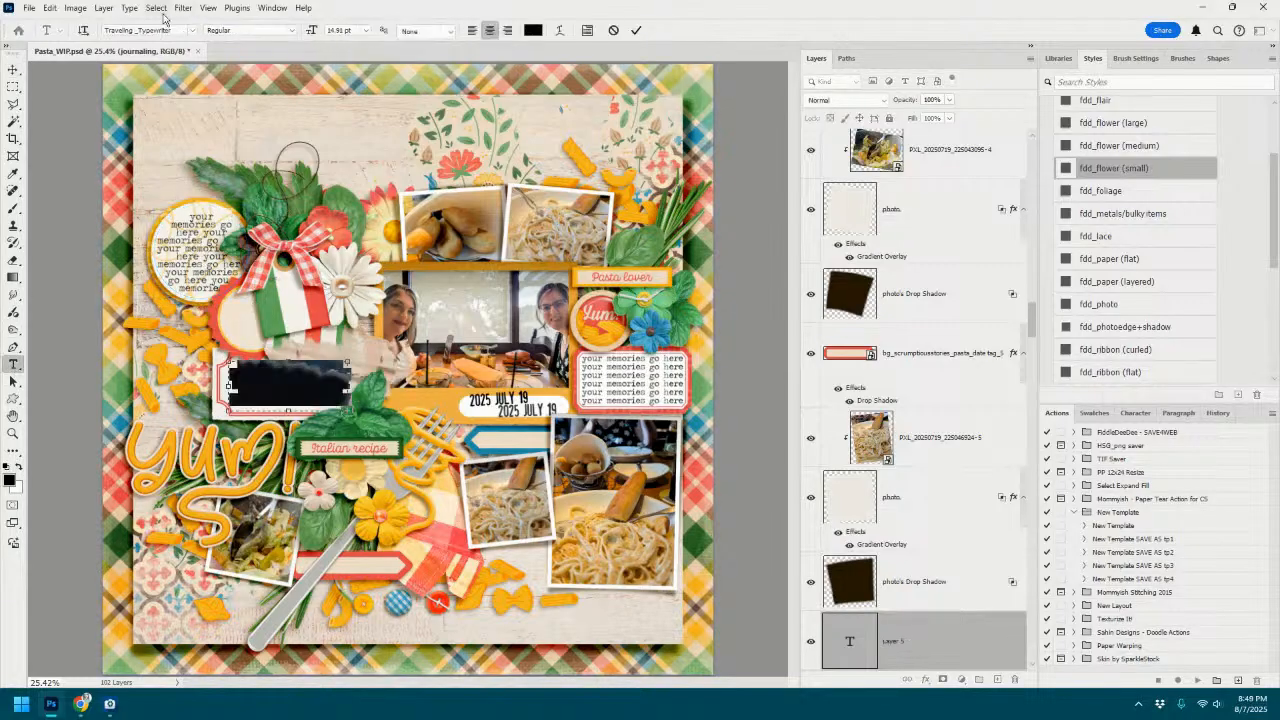
pyautogui.click(366, 30)
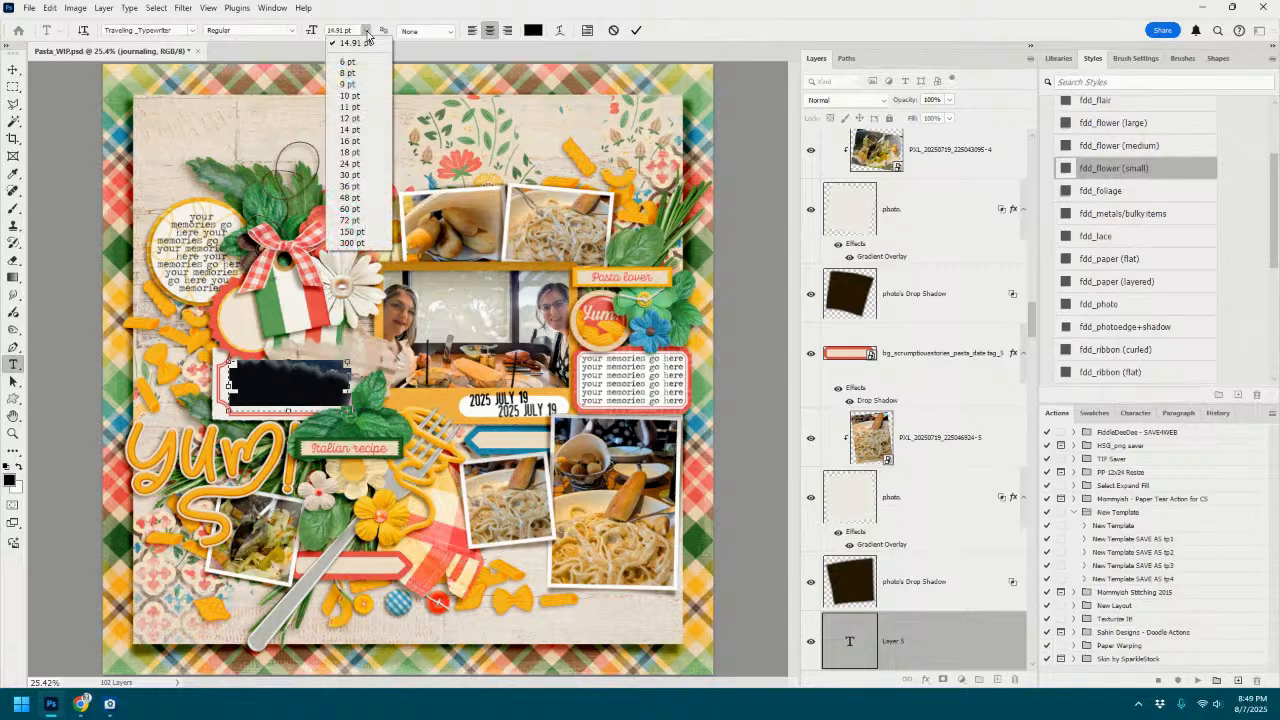
pyautogui.click(350, 118)
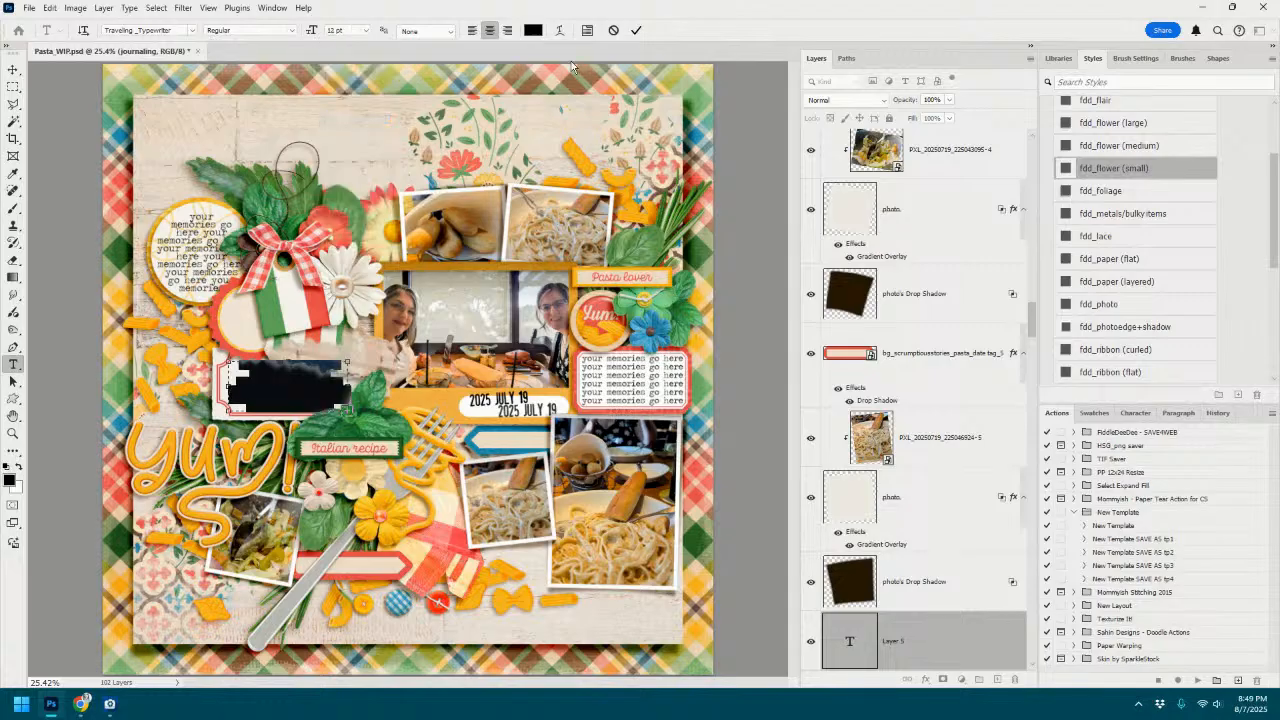
pyautogui.click(636, 30)
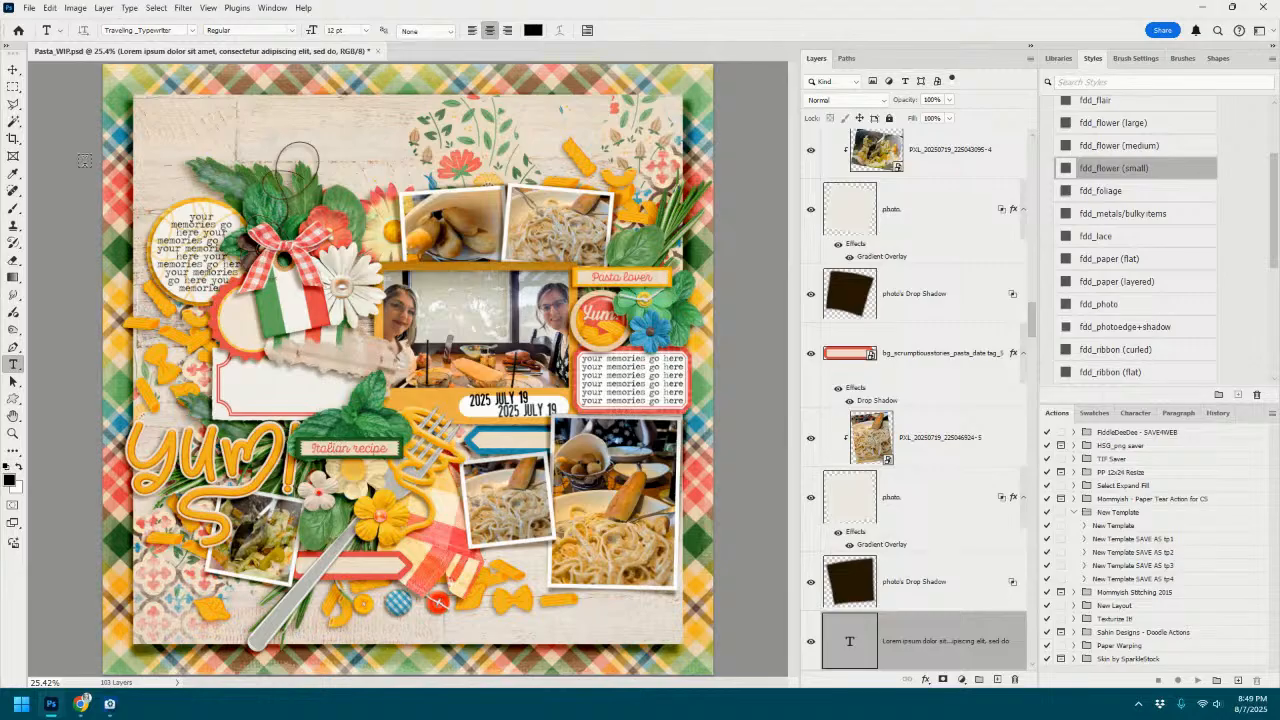
# Move the Lorem ipsum text layer up the layer stack to directly above the journaling card's layer.
pyautogui.click(13, 70)
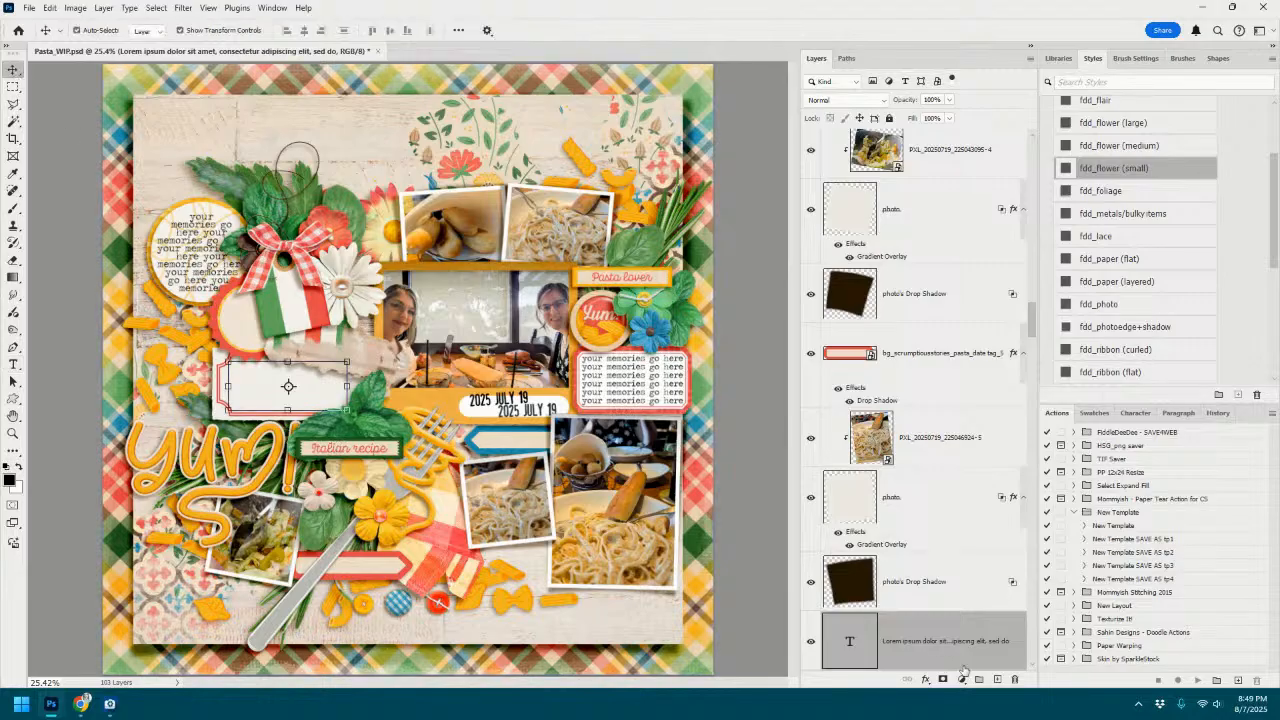
pyautogui.moveTo(923, 643); pyautogui.dragTo(915, 195)
pyautogui.moveTo(927, 250); pyautogui.dragTo(927, 250)
pyautogui.moveTo(969, 376); pyautogui.dragTo(940, 140)
pyautogui.scroll(3, 953, 358)
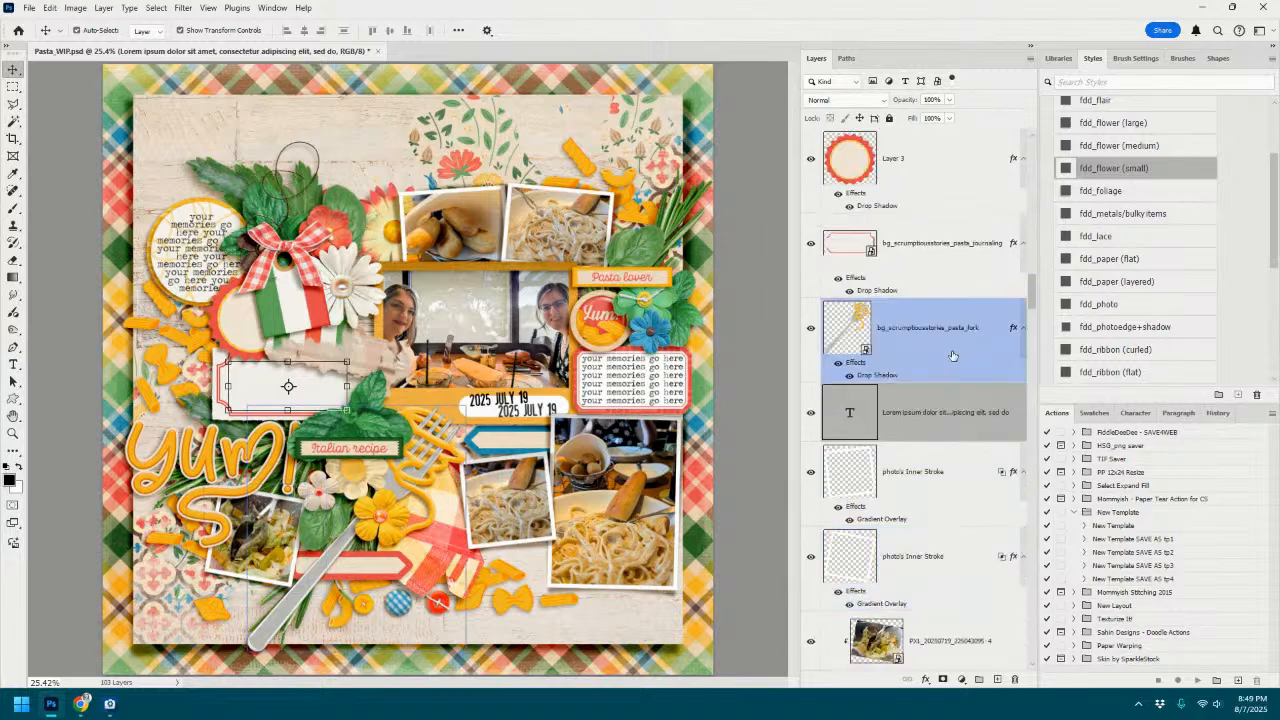
pyautogui.moveTo(927, 412); pyautogui.dragTo(930, 222)
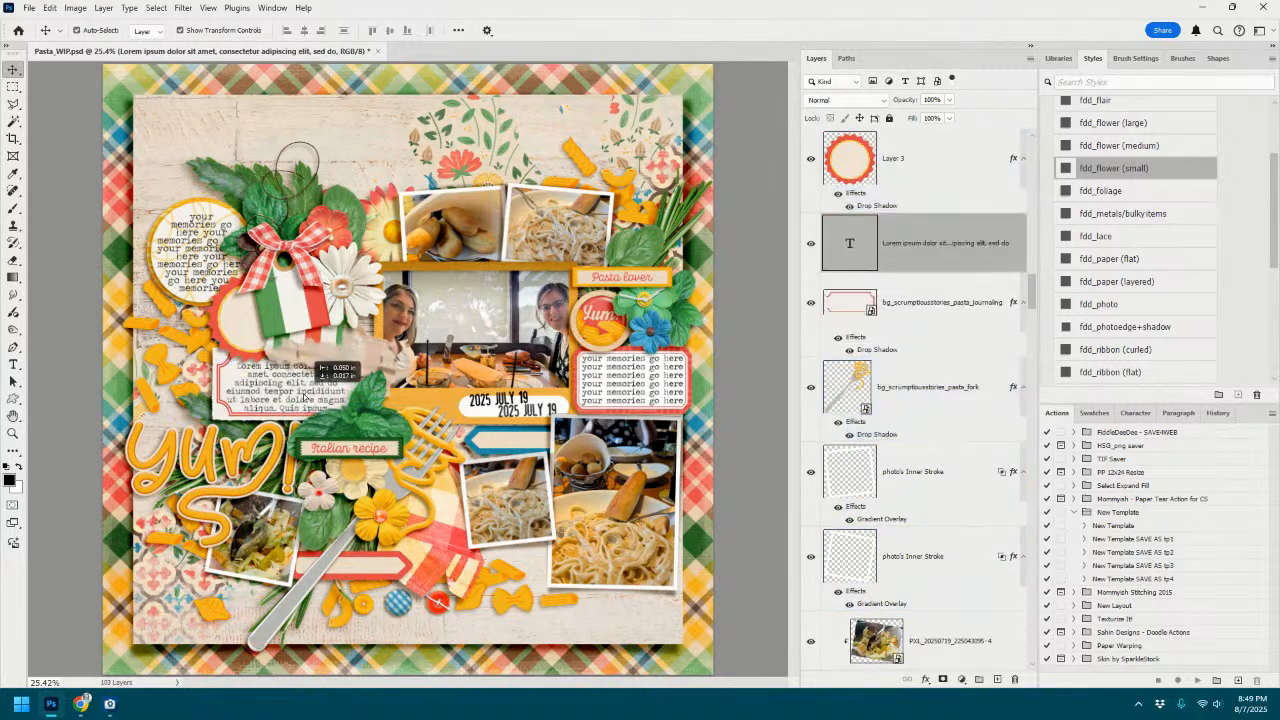
# Left-align the Lorem ipsum paragraph and nudge it into place on the journaling card.
pyautogui.doubleClick(308, 393)
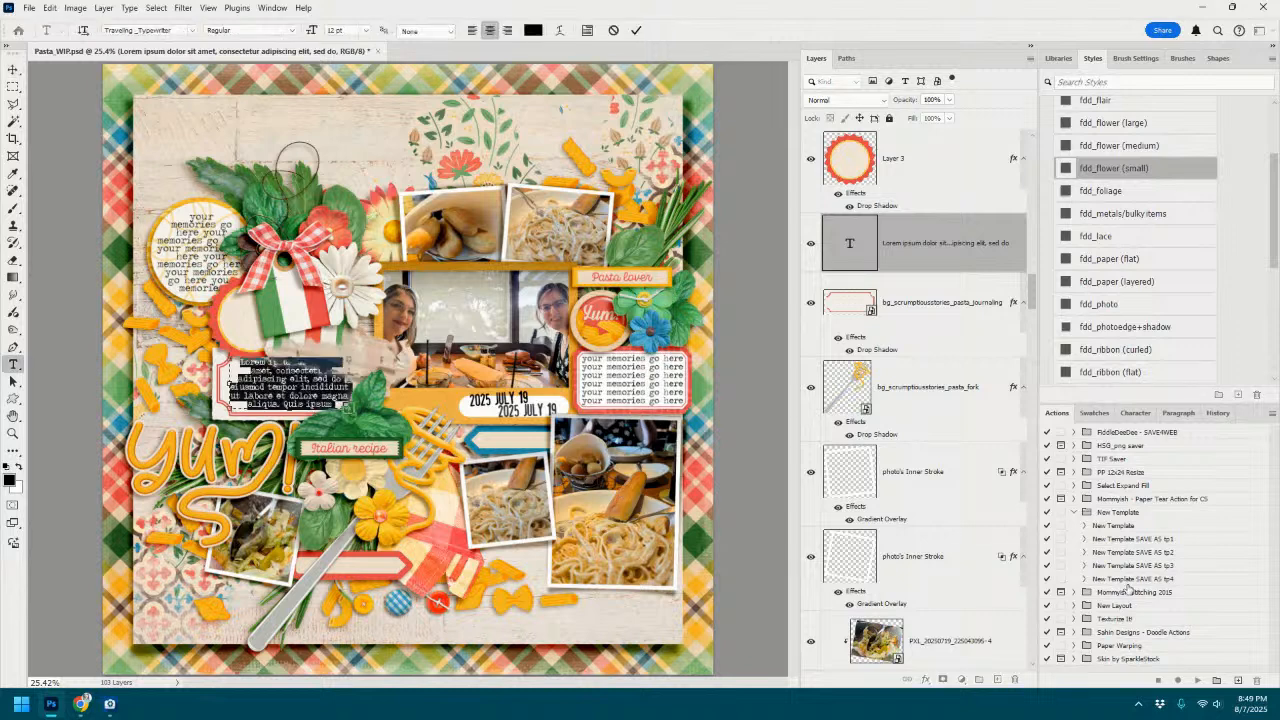
pyautogui.click(1132, 413)
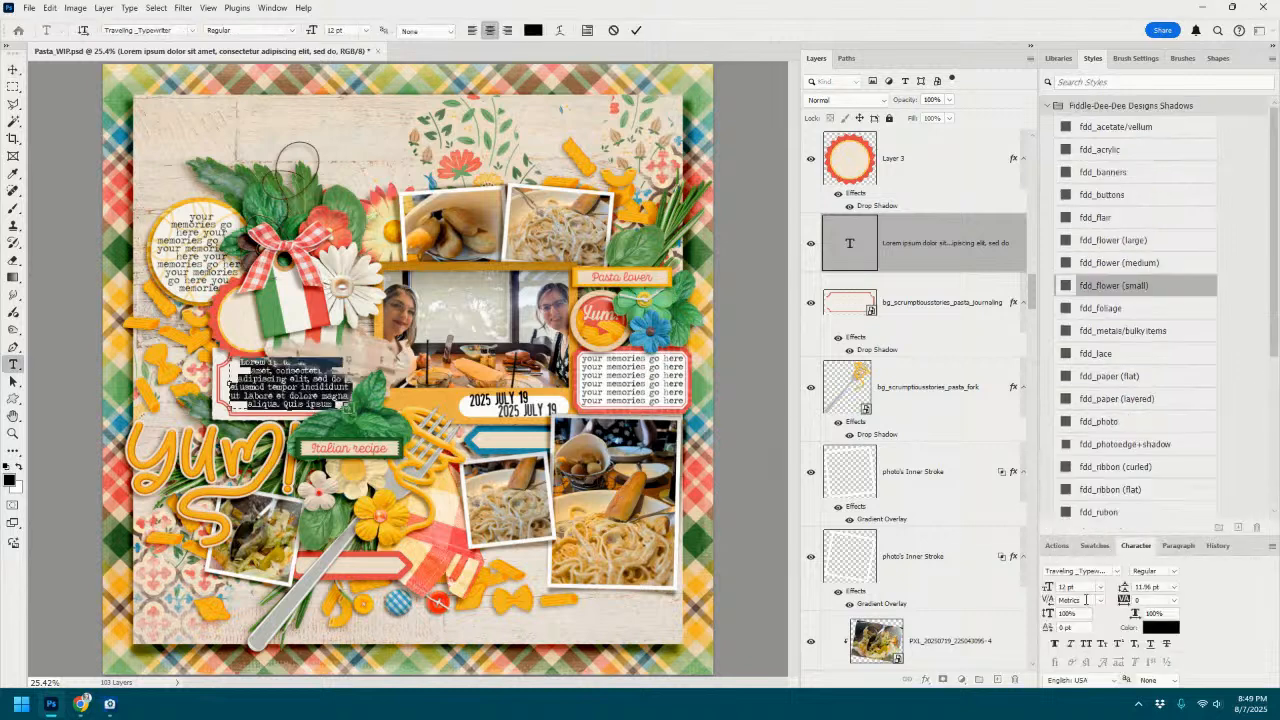
pyautogui.click(1178, 545)
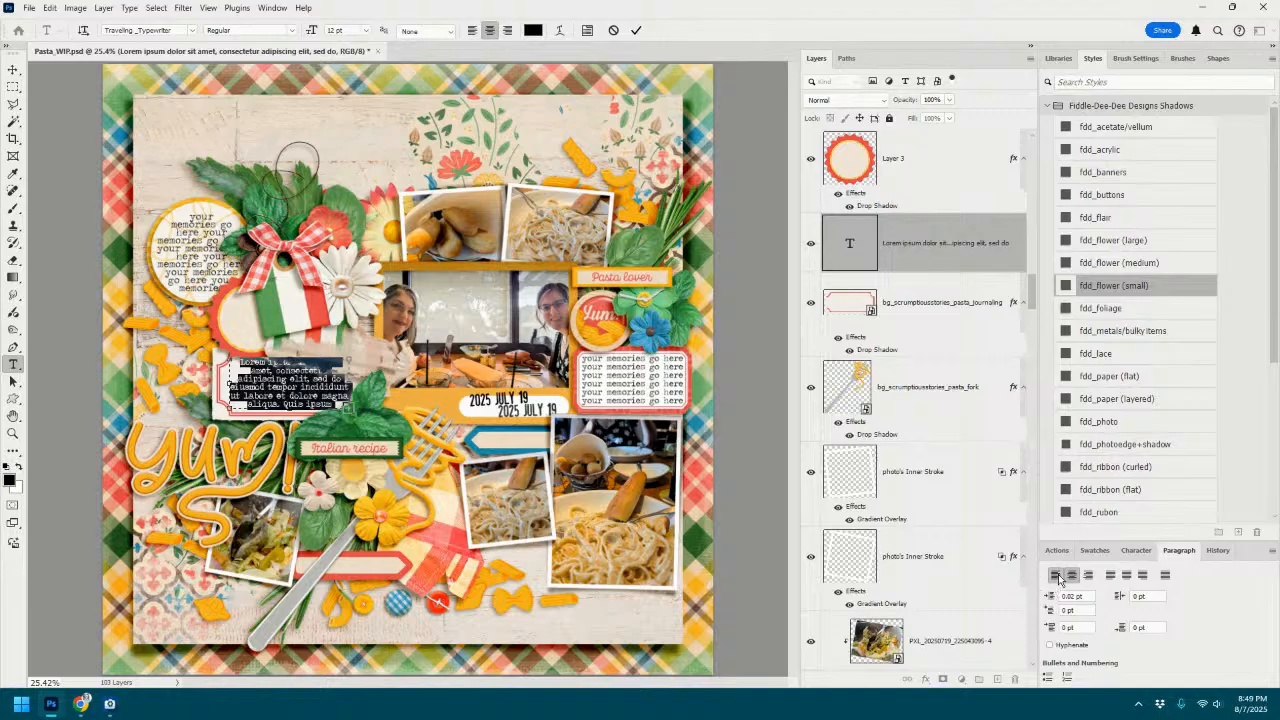
pyautogui.click(1056, 575)
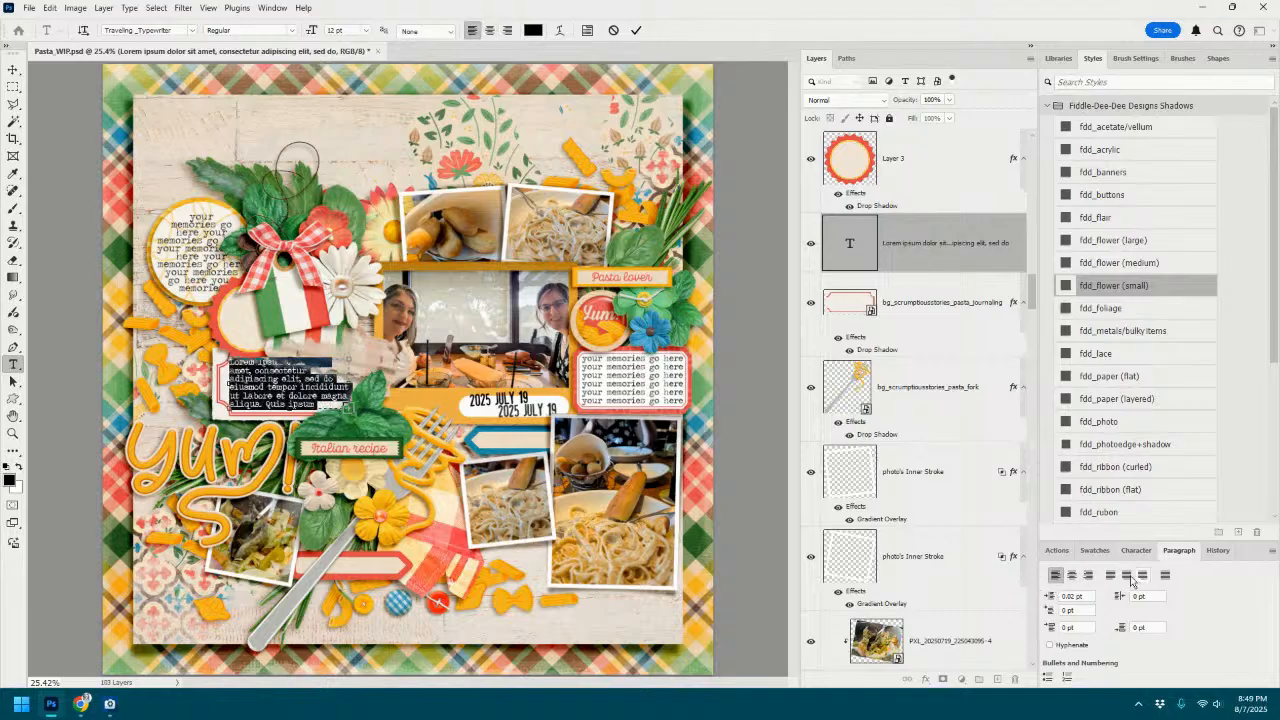
pyautogui.click(1110, 577)
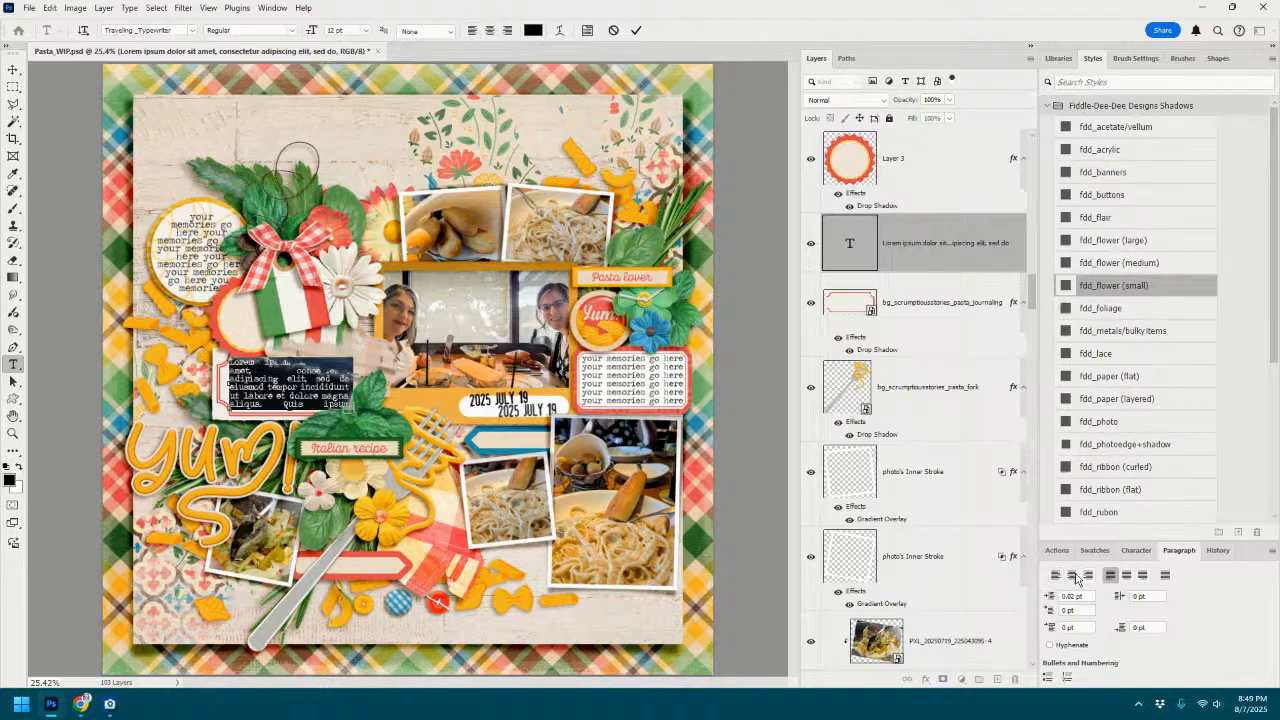
pyautogui.click(1057, 576)
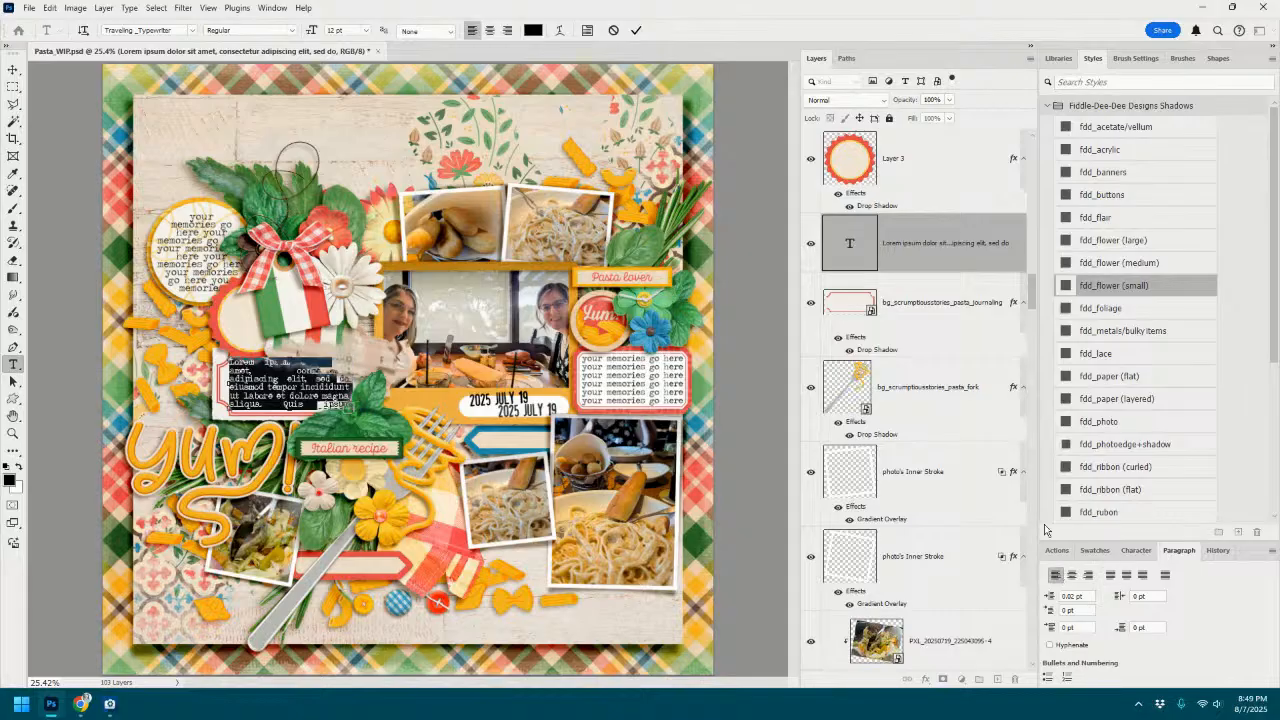
pyautogui.click(637, 33)
pyautogui.press('v')
pyautogui.moveTo(306, 379); pyautogui.dragTo(310, 383)
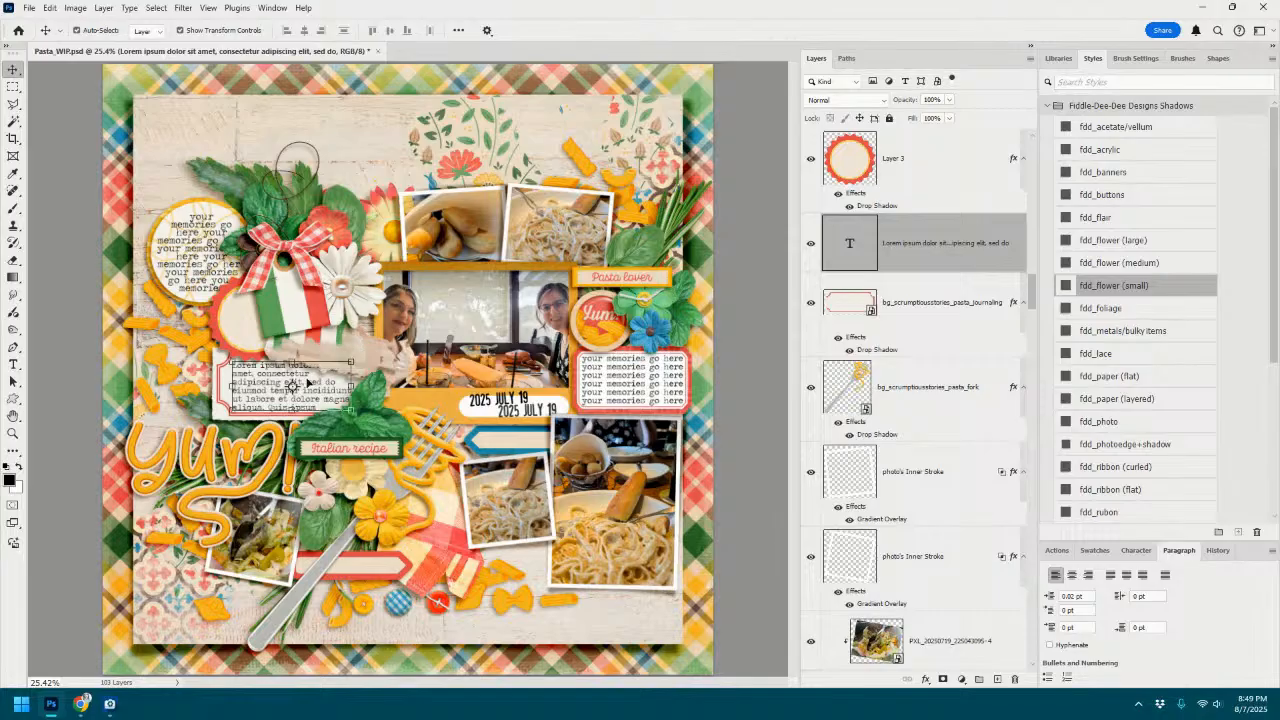
# Reposition the torn Italian-flag paper piece so it covers less of the journaling card's text.
pyautogui.moveTo(348, 320); pyautogui.dragTo(376, 346)
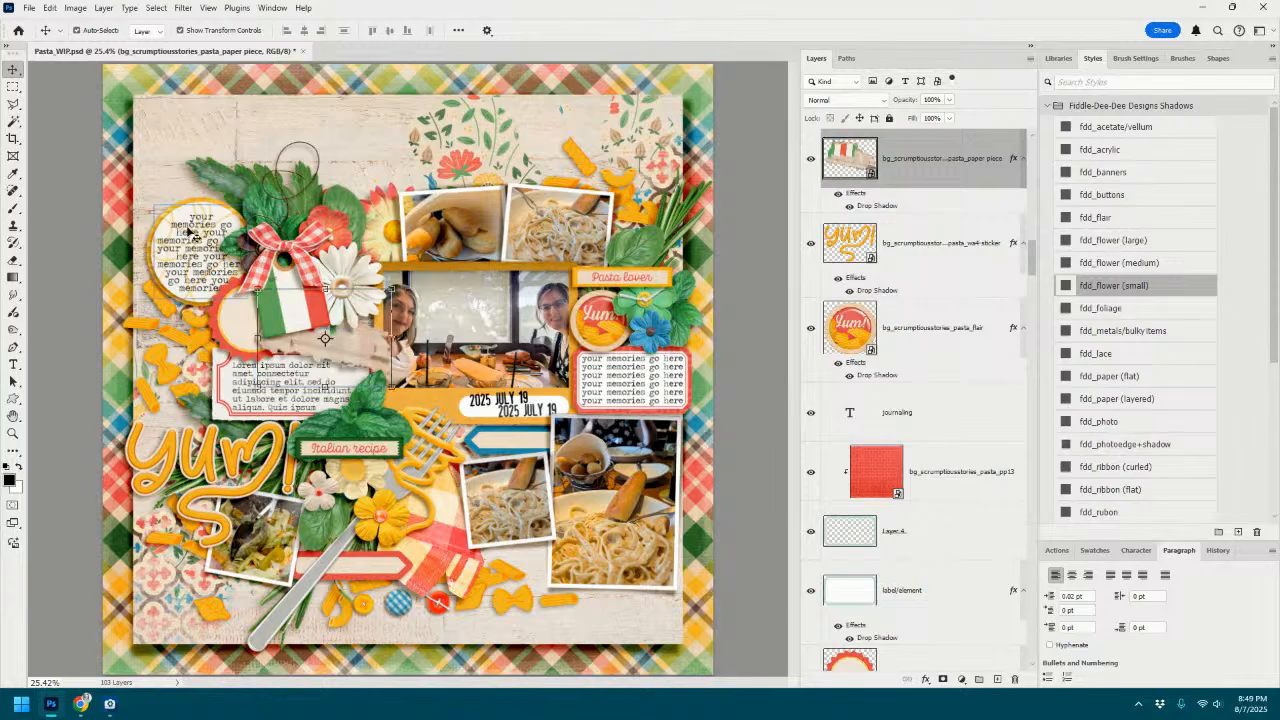
pyautogui.click(190, 230)
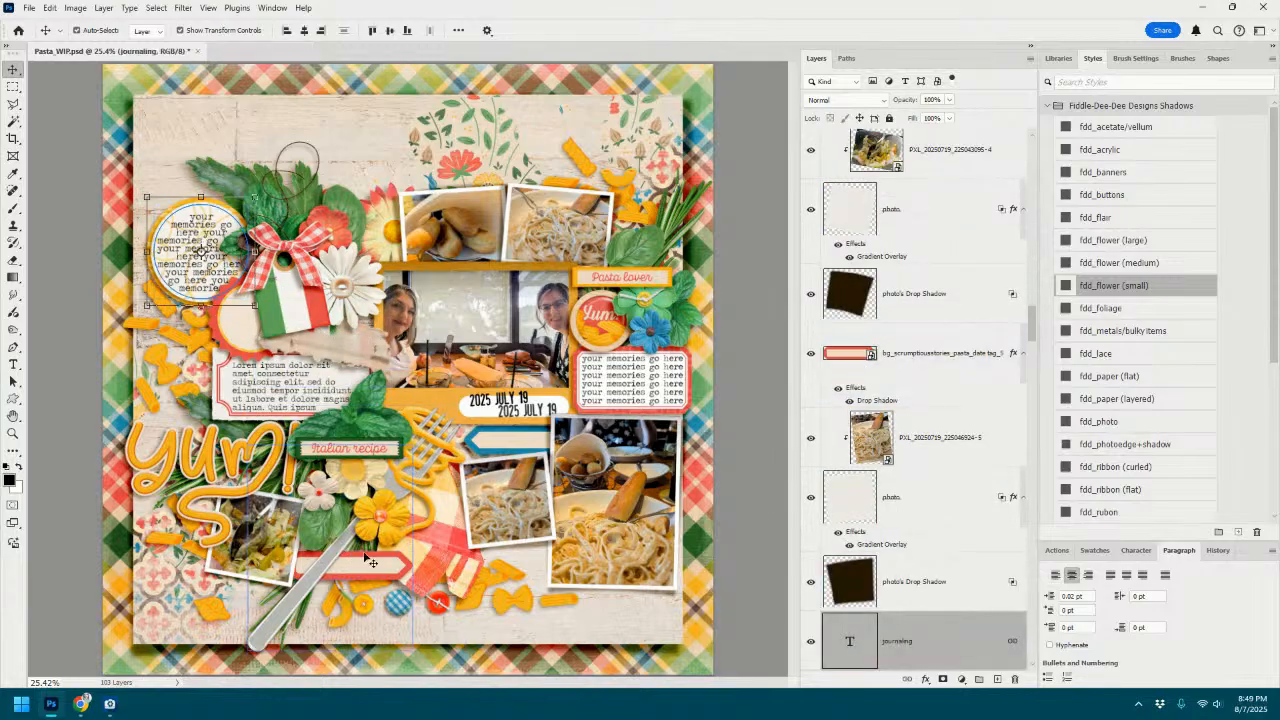
pyautogui.click(460, 572)
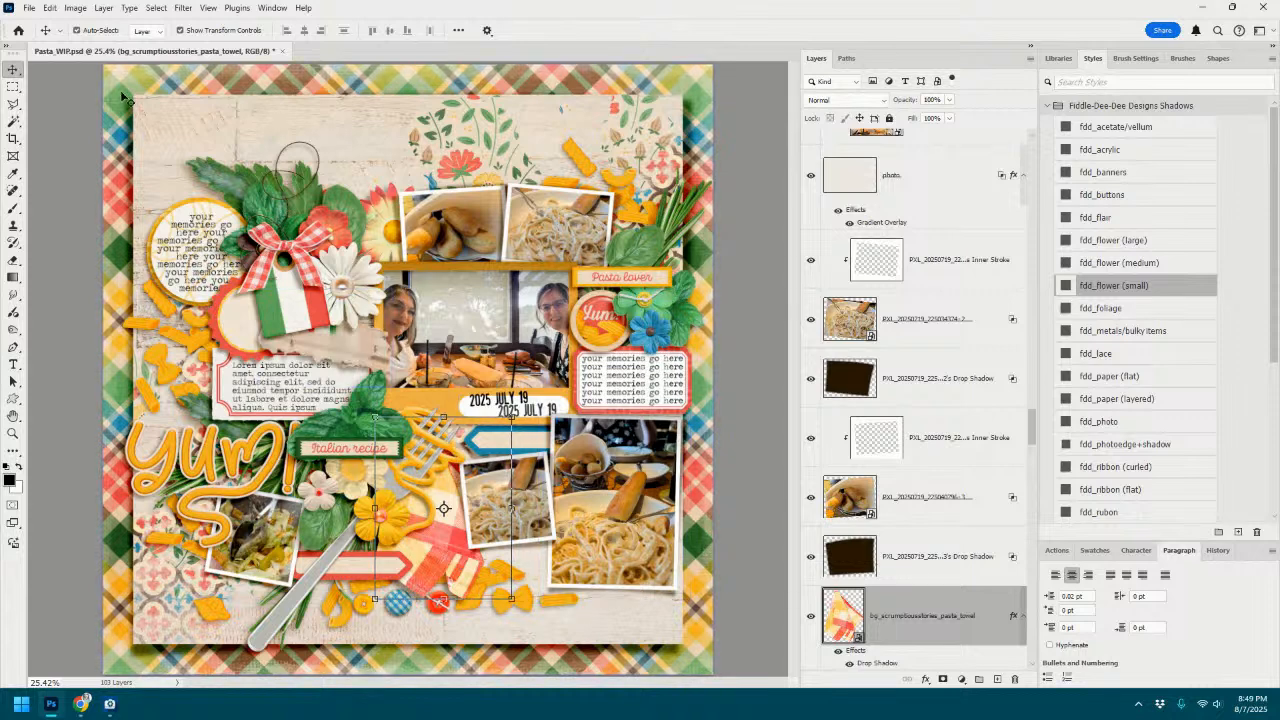
pyautogui.click(436, 211)
# Put the "Pasta lover" label's drop shadow on its own layer and smudge its middle upward into a curve.
pyautogui.click(600, 279)
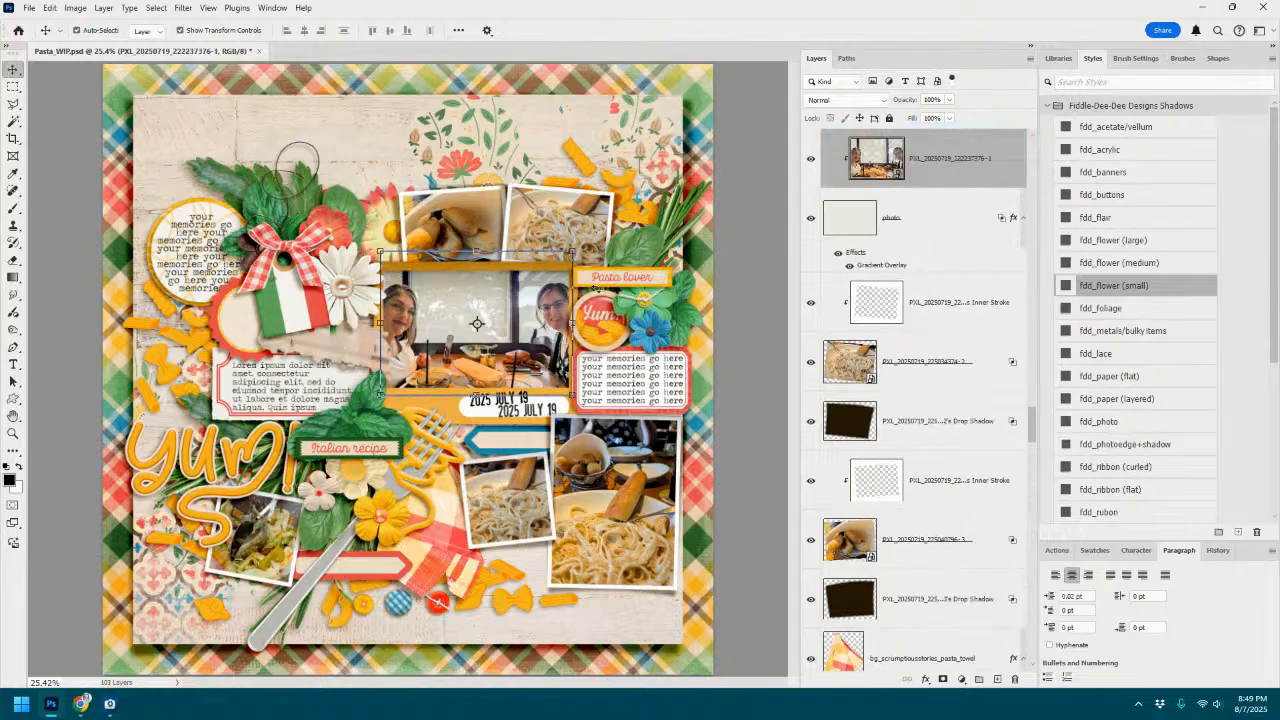
pyautogui.rightClick(1015, 160)
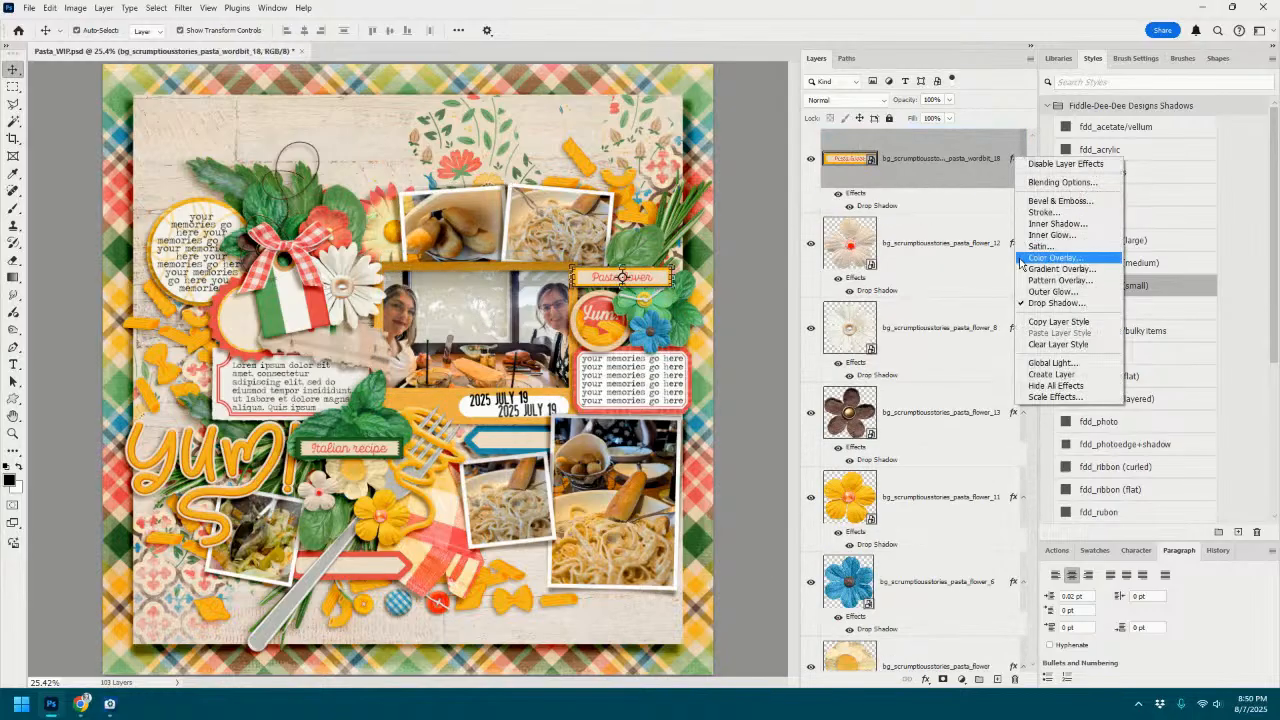
pyautogui.click(1059, 376)
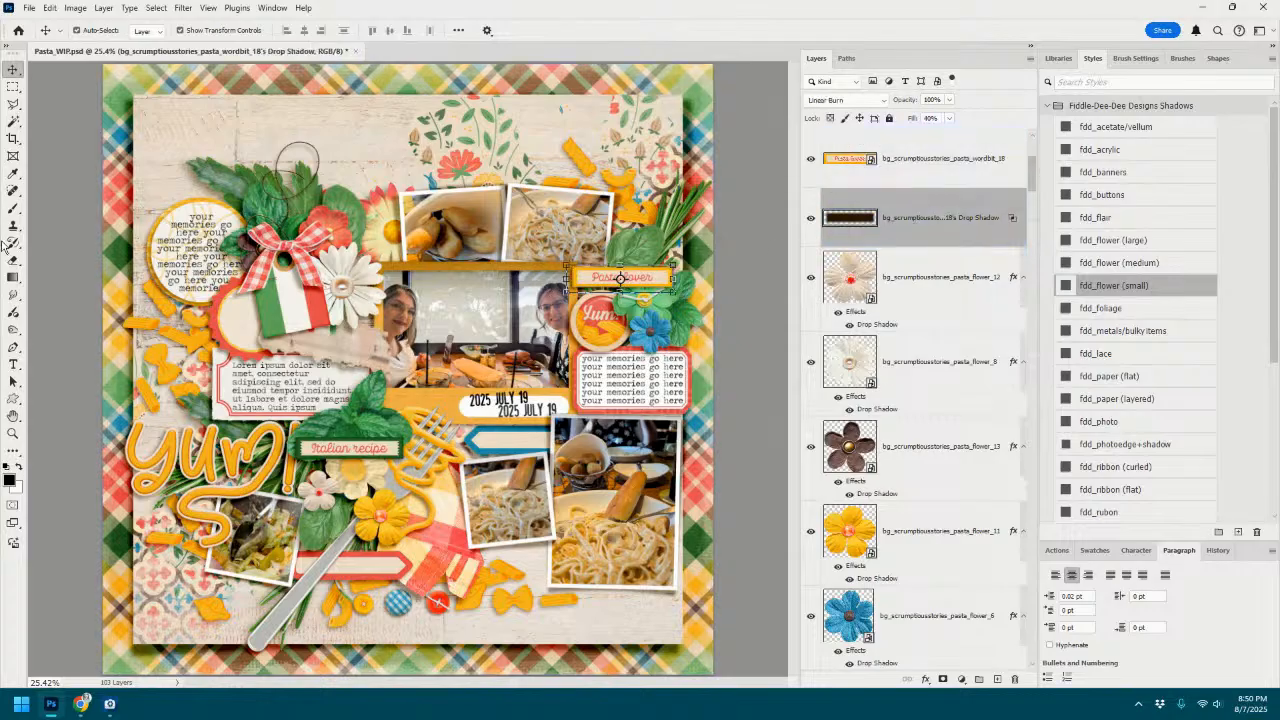
pyautogui.click(13, 299)
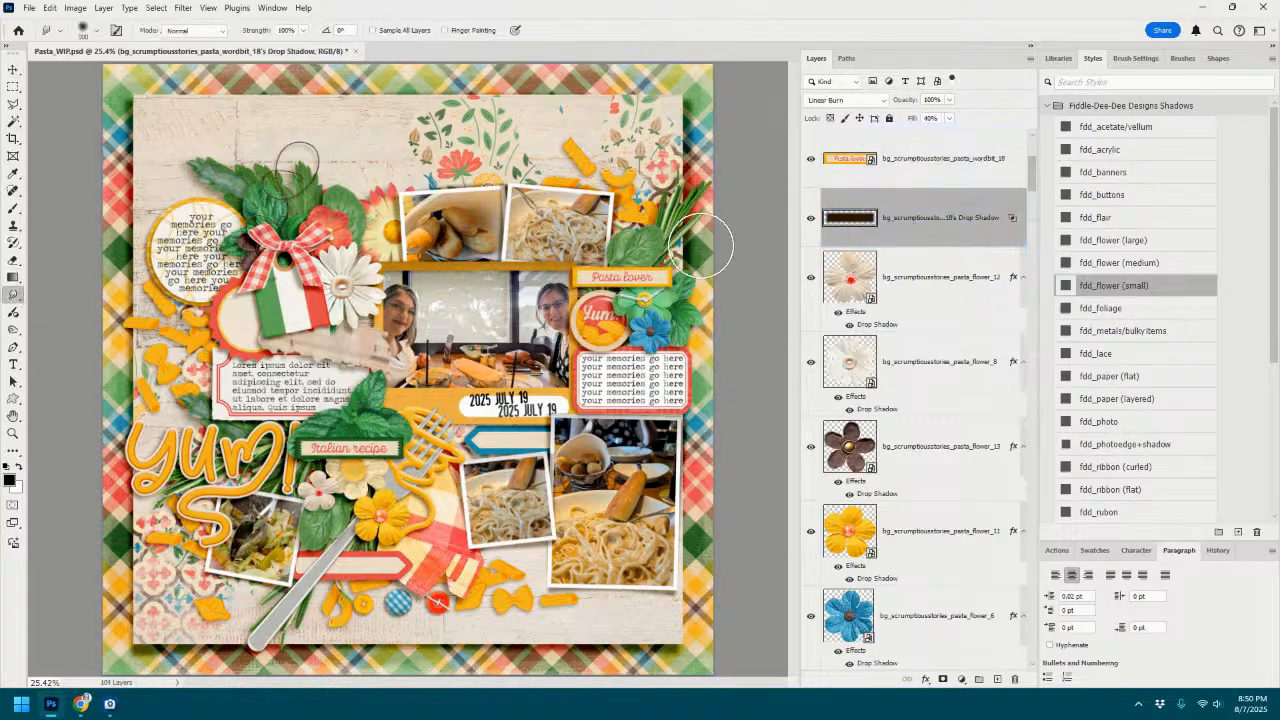
pyautogui.scroll(2, 709, 229)
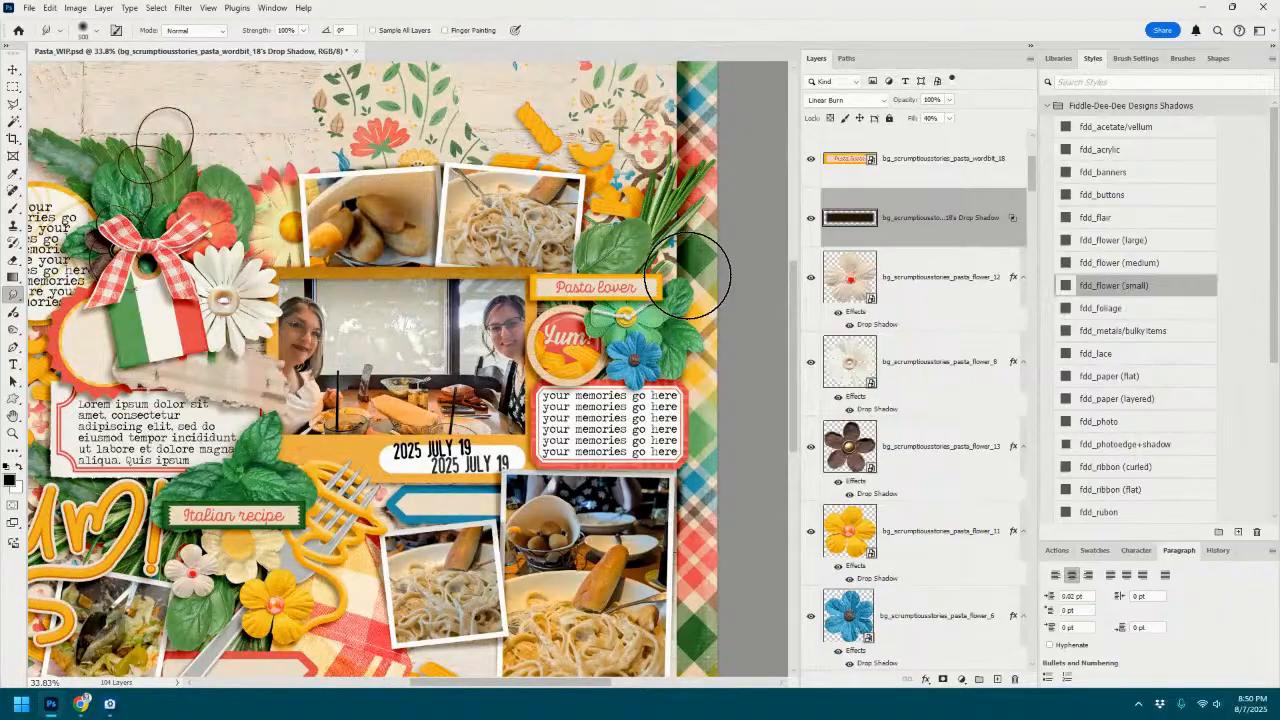
pyautogui.moveTo(595, 355); pyautogui.dragTo(596, 343)
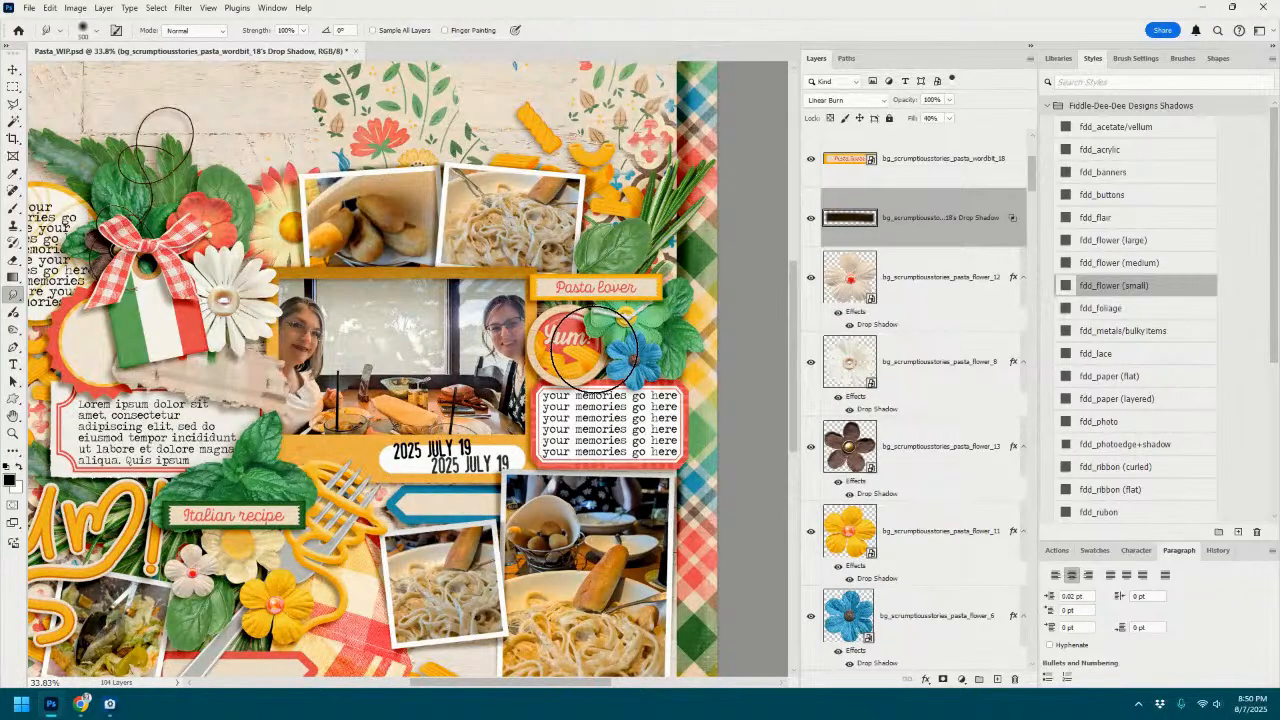
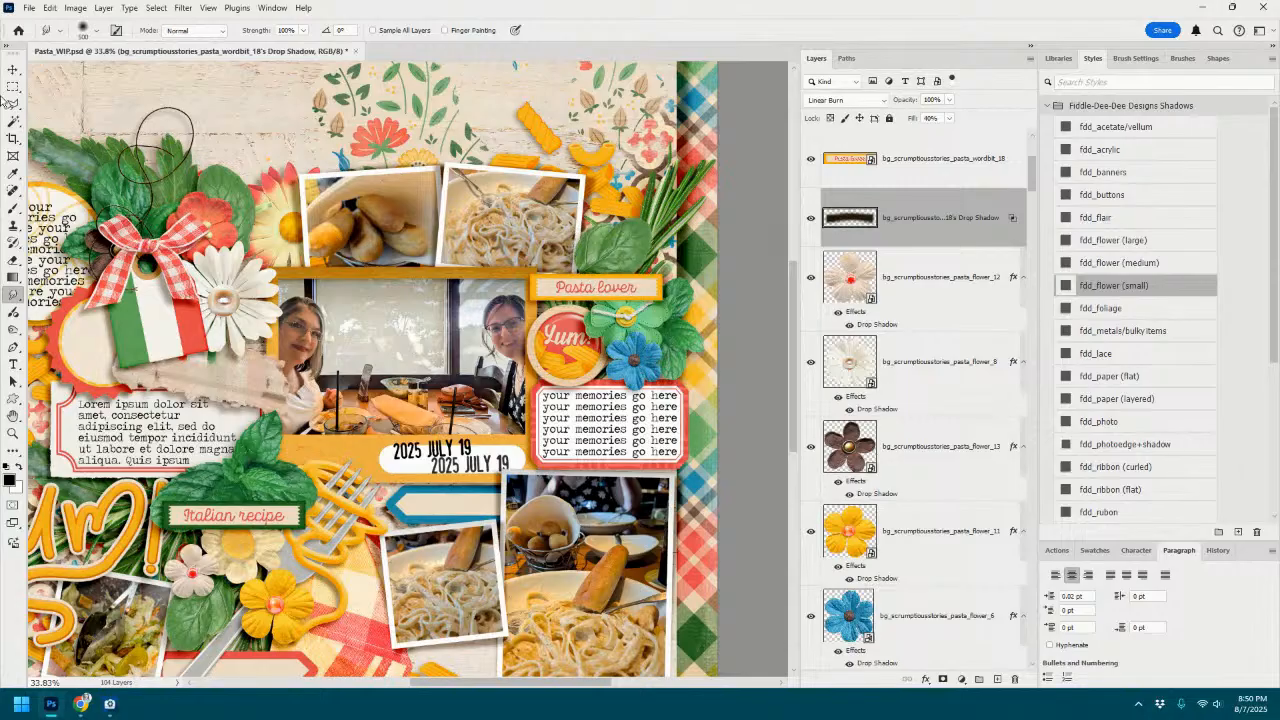
# Split the "Italian recipe" label's drop shadow onto its own layer and select that shadow layer.
pyautogui.click(13, 70)
pyautogui.scroll(-7, 455, 362)
pyautogui.scroll(6, 399, 442)
pyautogui.scroll(2, 399, 442)
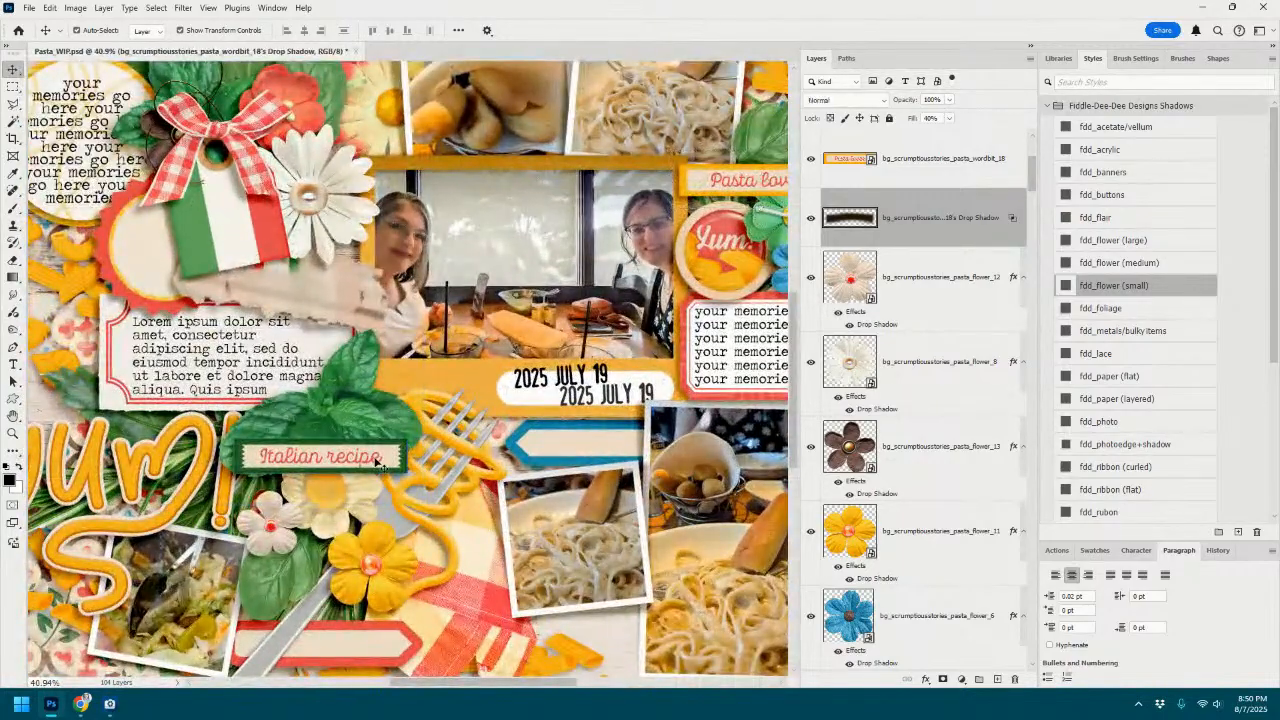
pyautogui.click(385, 460)
pyautogui.rightClick(1013, 160)
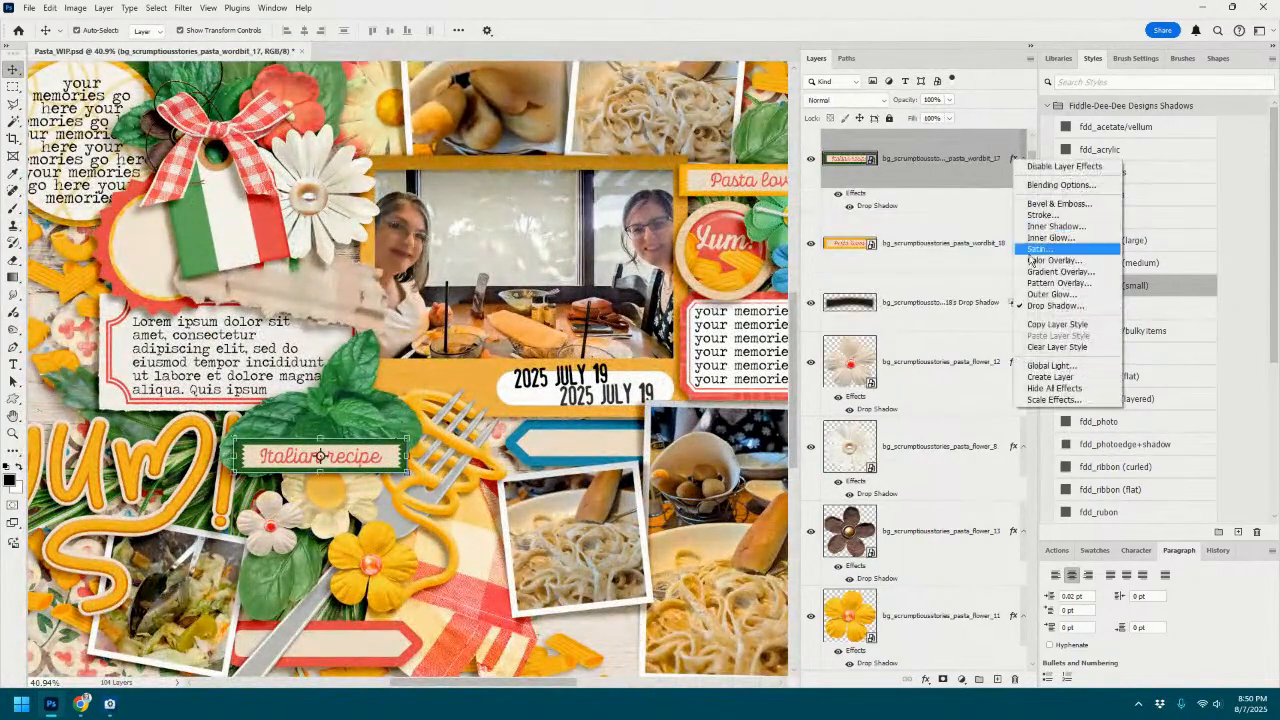
pyautogui.click(1060, 380)
pyautogui.click(932, 237)
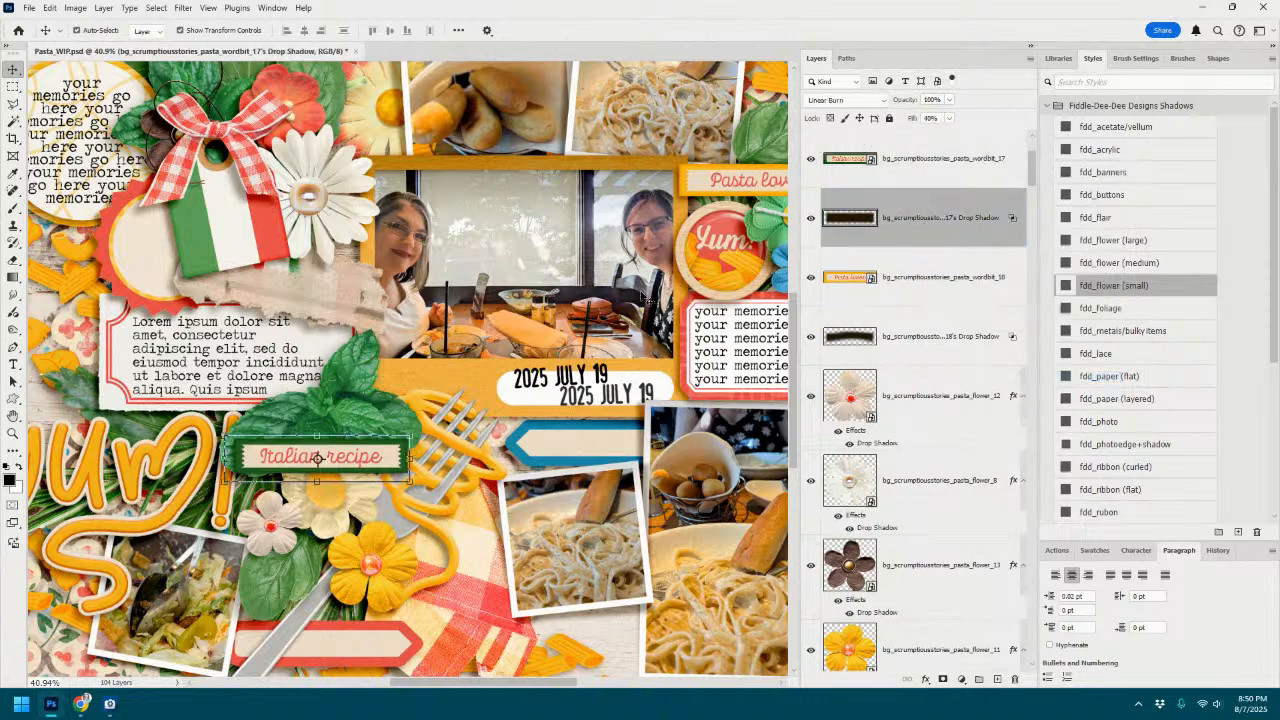
pyautogui.hotkey('ctrl', 't')
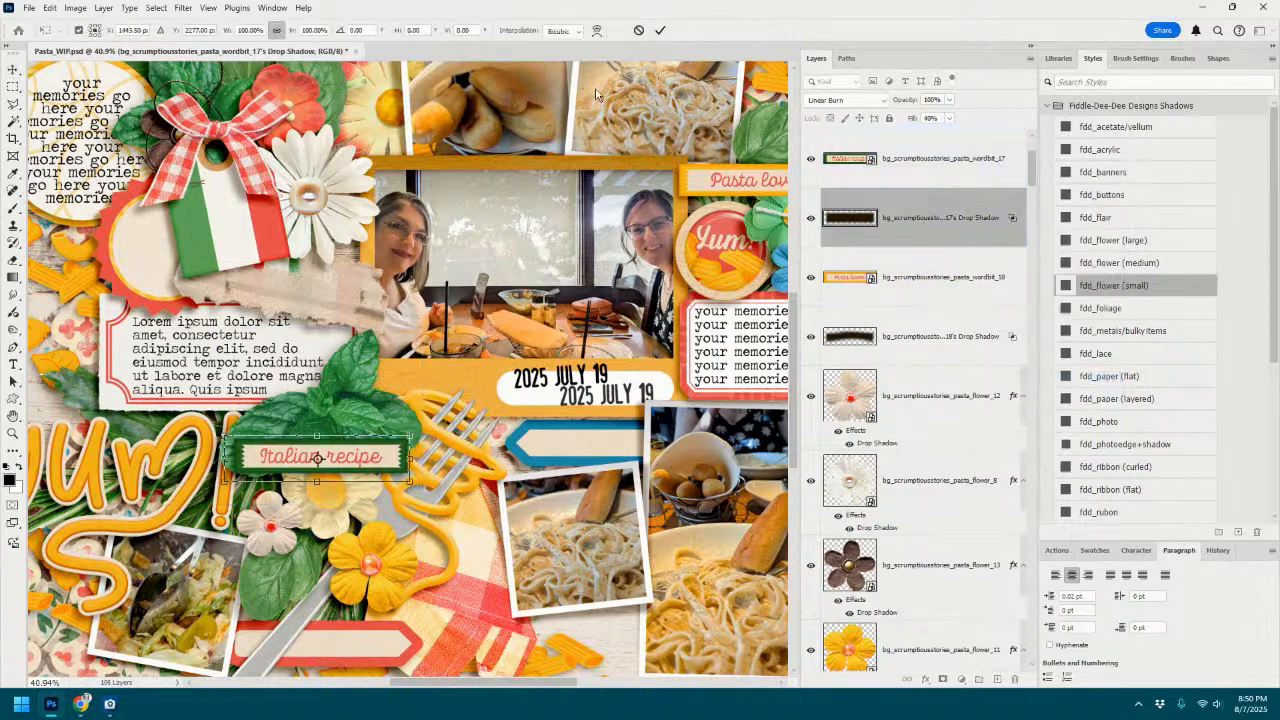
pyautogui.click(596, 31)
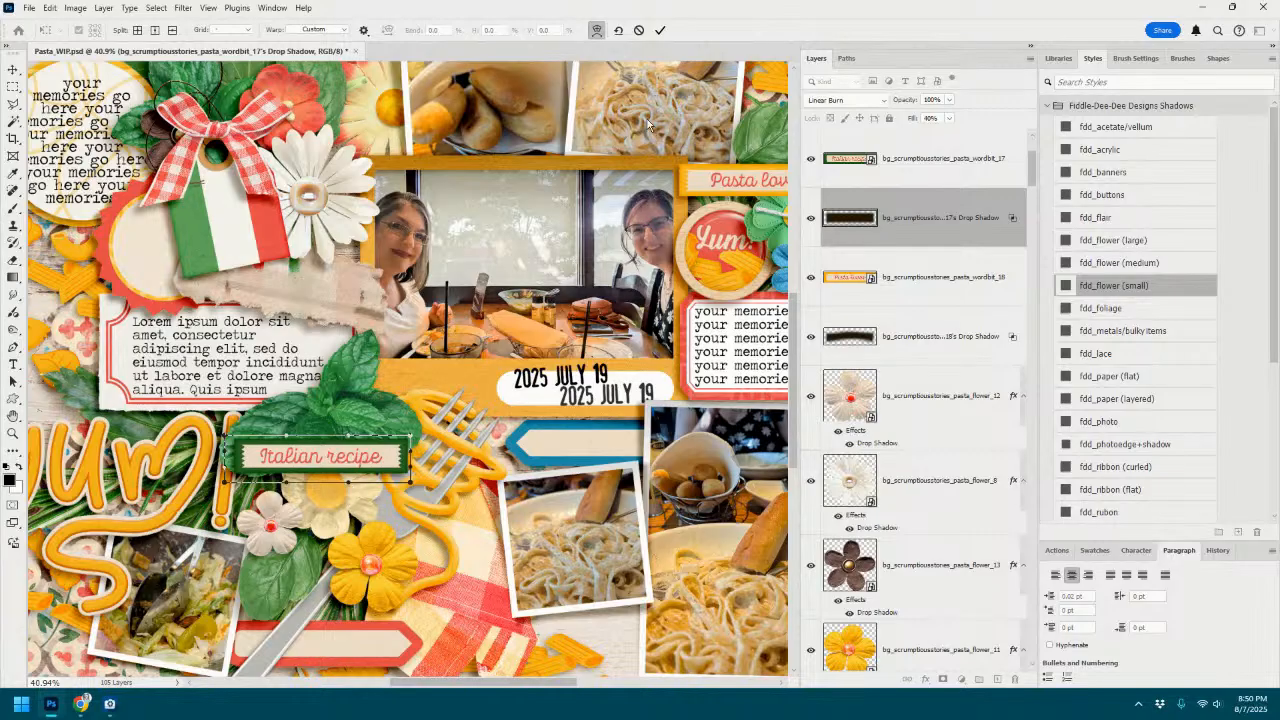
pyautogui.click(636, 30)
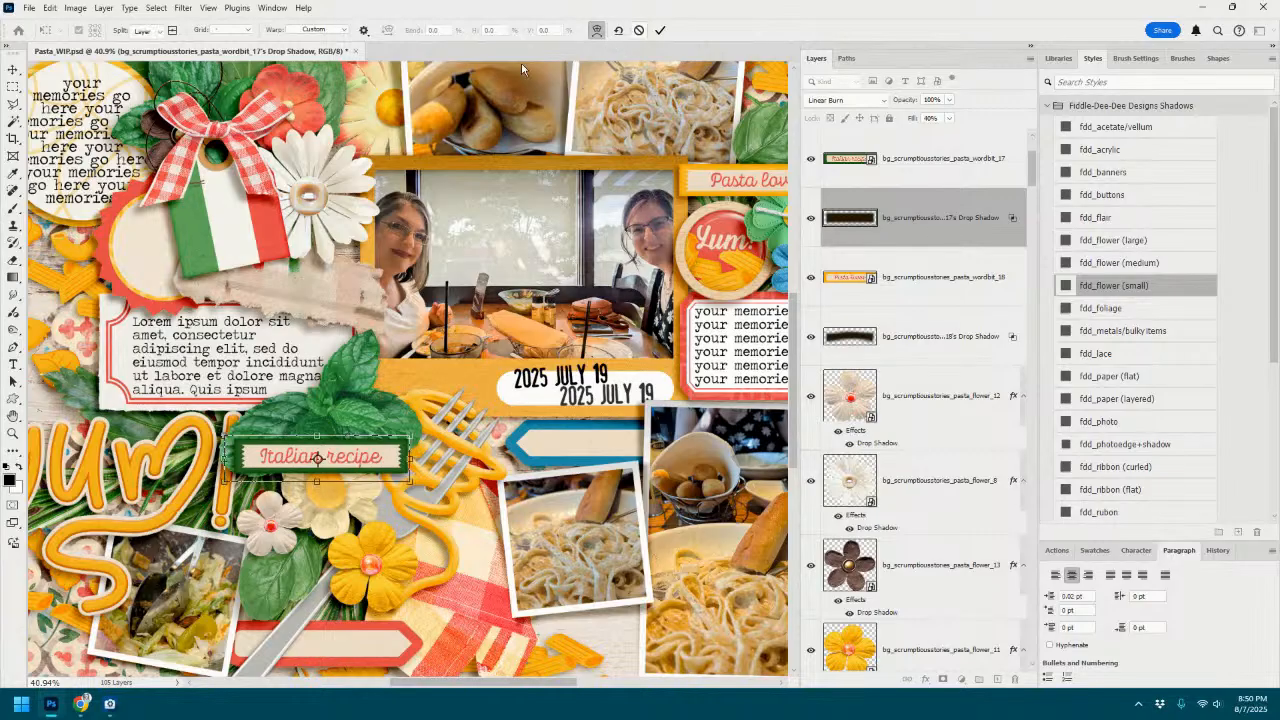
# Smudge the "Italian recipe" label's shadow, pulling its lower middle edge upward so the shadow curves.
pyautogui.click(14, 294)
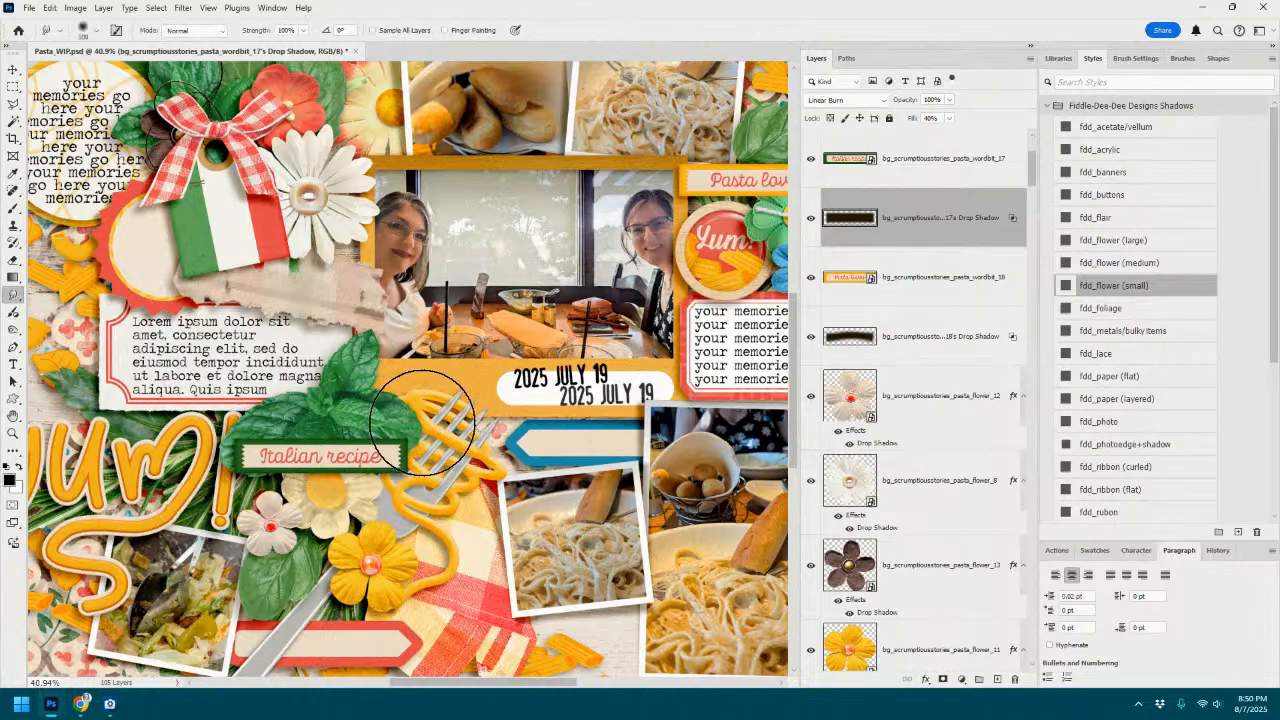
pyautogui.moveTo(429, 428); pyautogui.dragTo(381, 453)
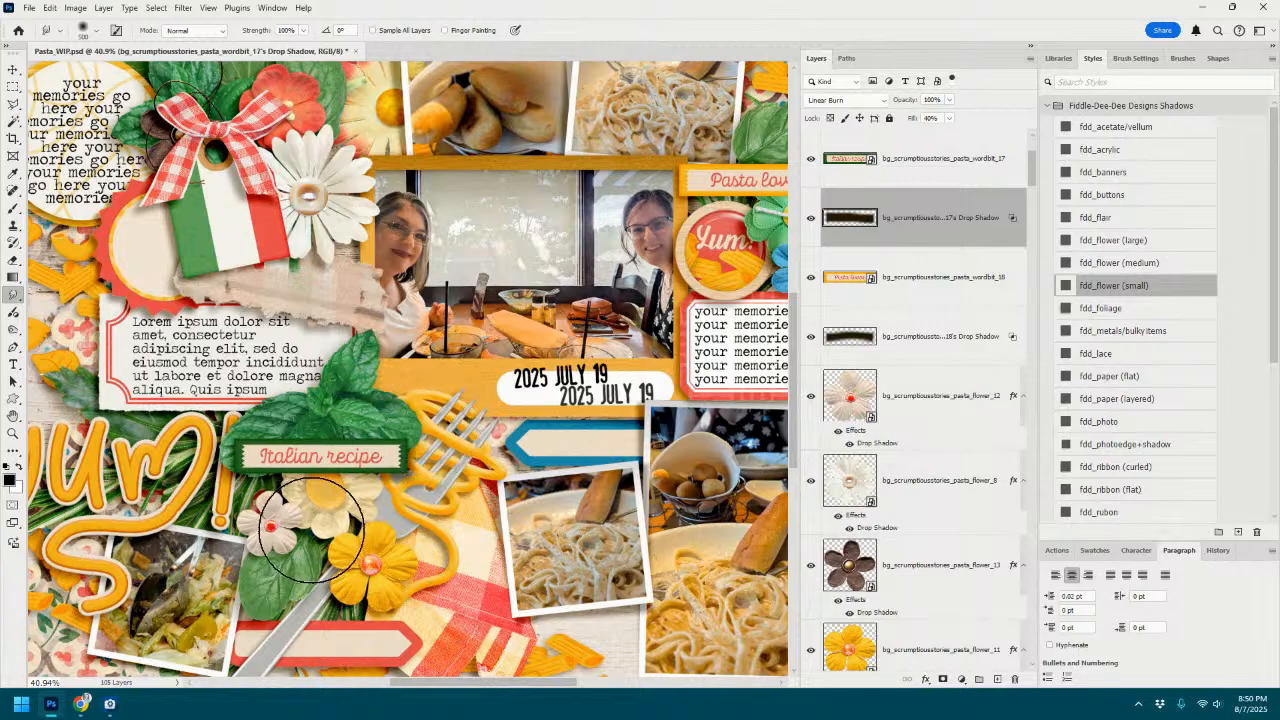
pyautogui.moveTo(311, 530); pyautogui.dragTo(312, 523)
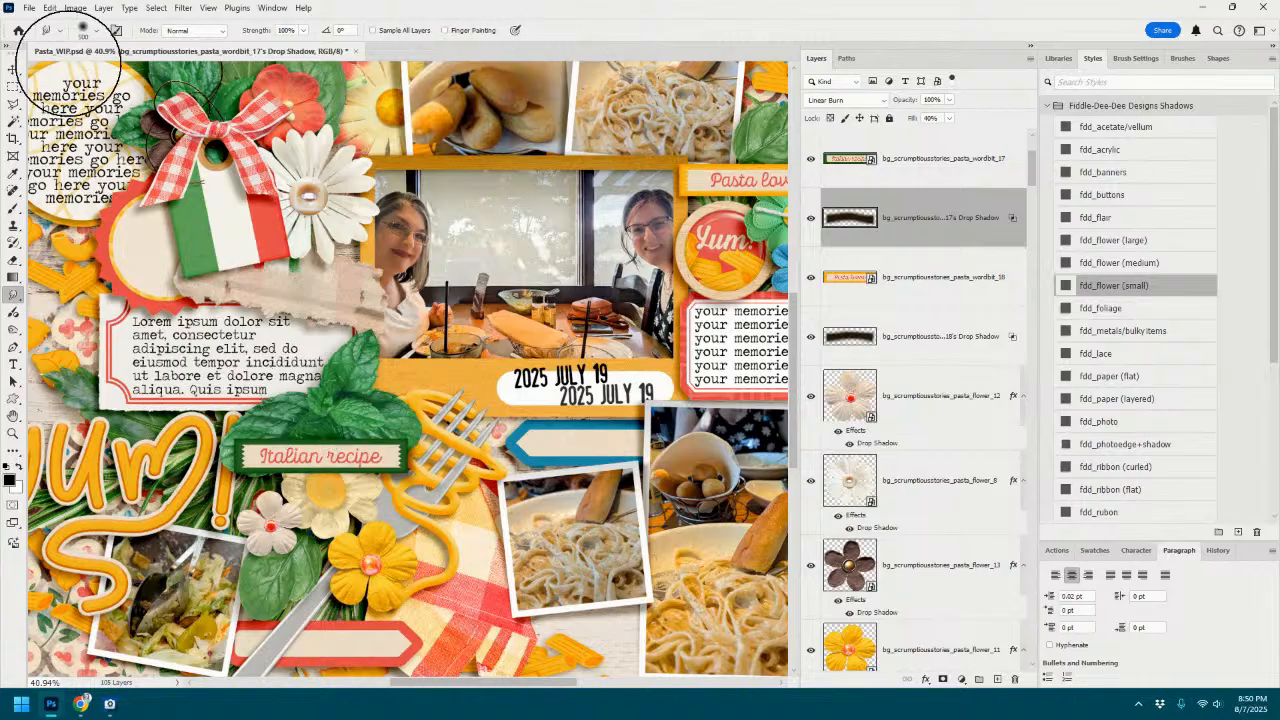
pyautogui.click(13, 72)
# Separate the fork's drop shadow into its own layer and select that shadow layer.
pyautogui.scroll(-3, 482, 276)
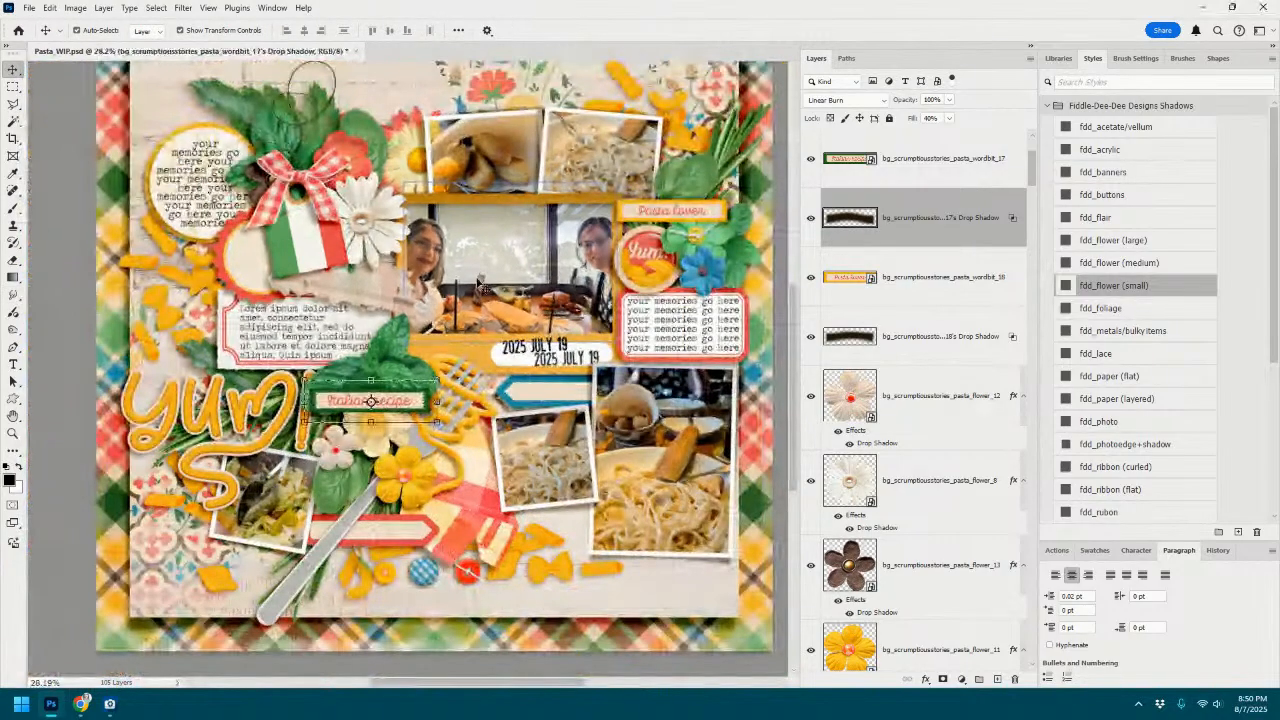
pyautogui.click(468, 460)
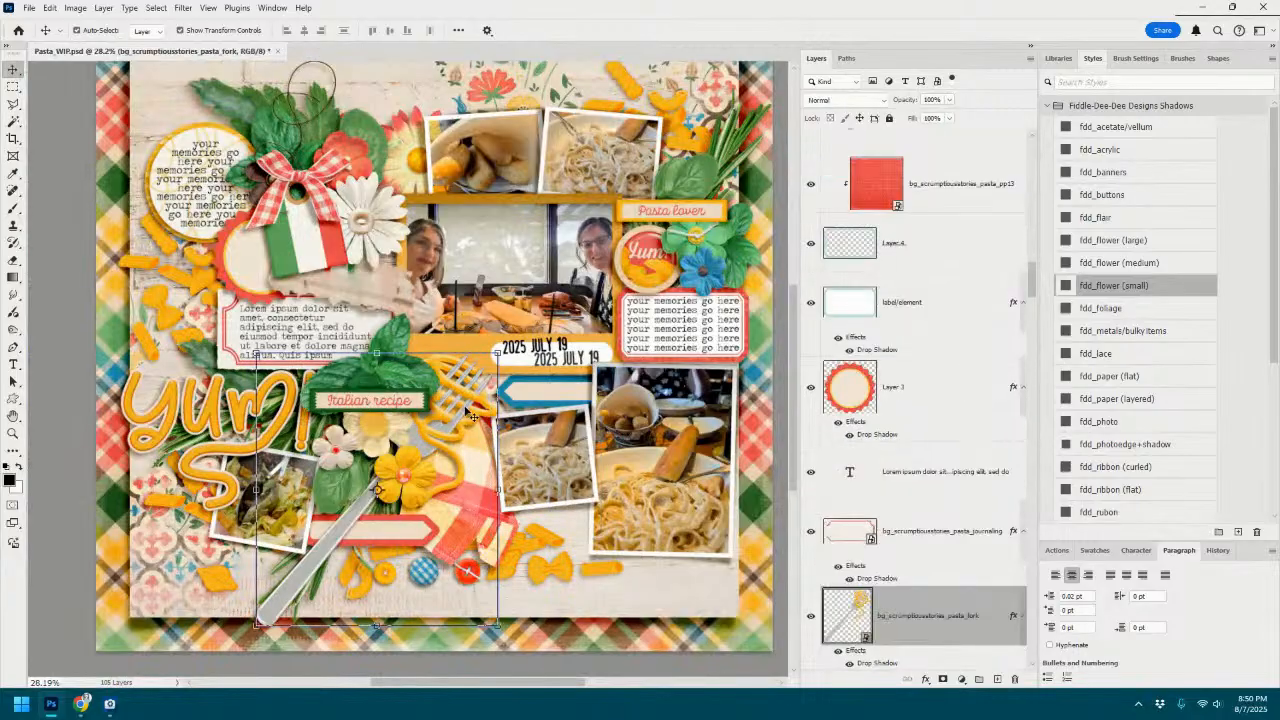
pyautogui.rightClick(1013, 617)
pyautogui.click(1072, 598)
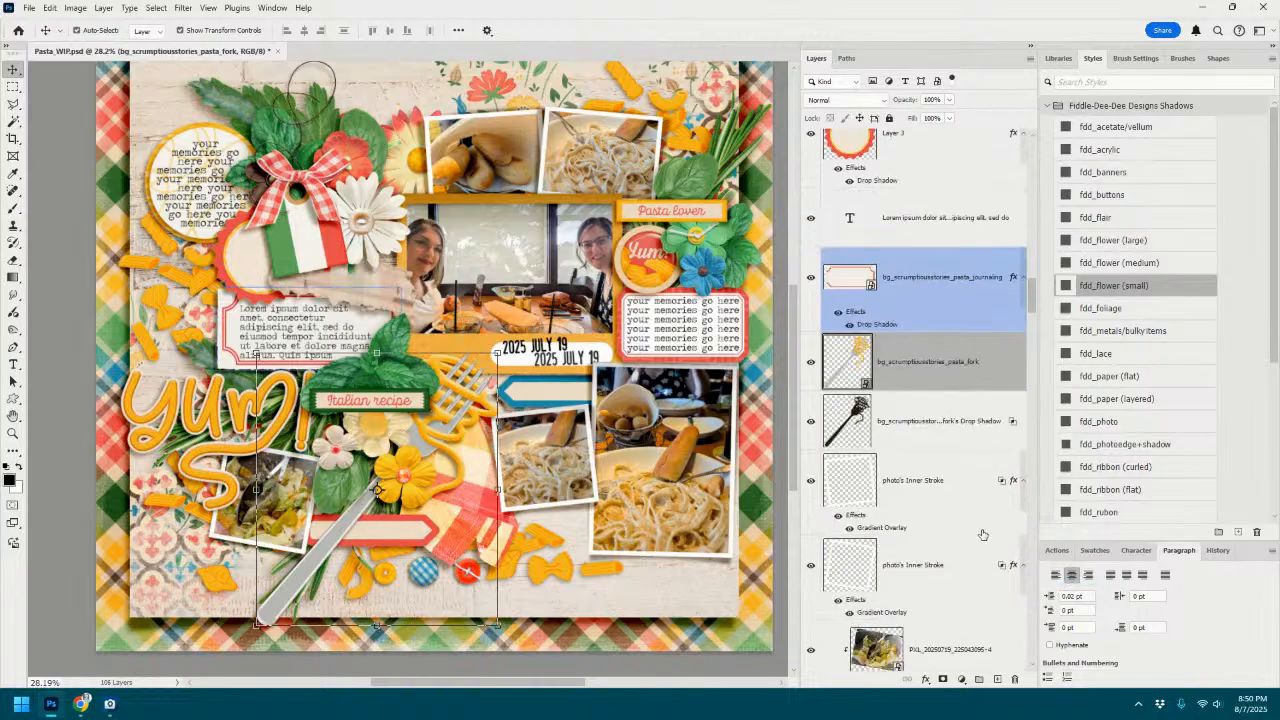
pyautogui.click(920, 425)
# Warp the fork's shadow farther out around the tines and closer in beneath the end of the handle.
pyautogui.hotkey('ctrl', 't')
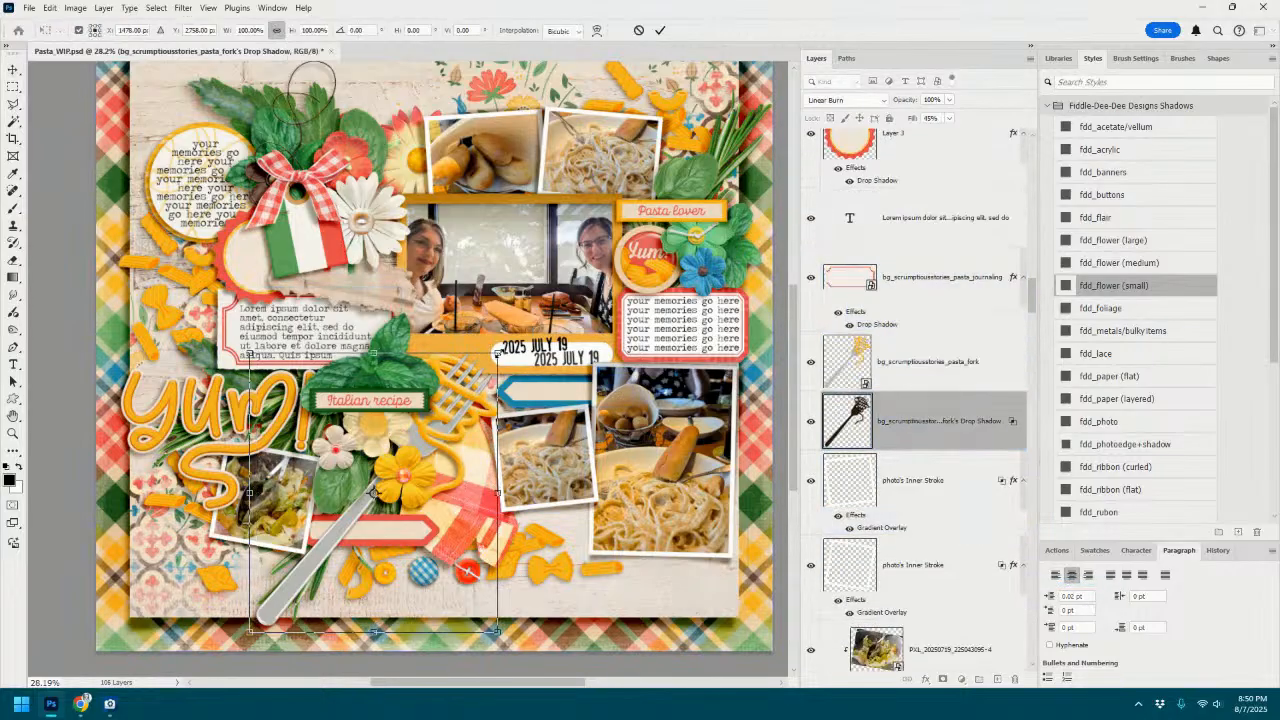
pyautogui.click(595, 31)
pyautogui.moveTo(496, 388); pyautogui.dragTo(508, 390)
pyautogui.moveTo(318, 592); pyautogui.dragTo(307, 584)
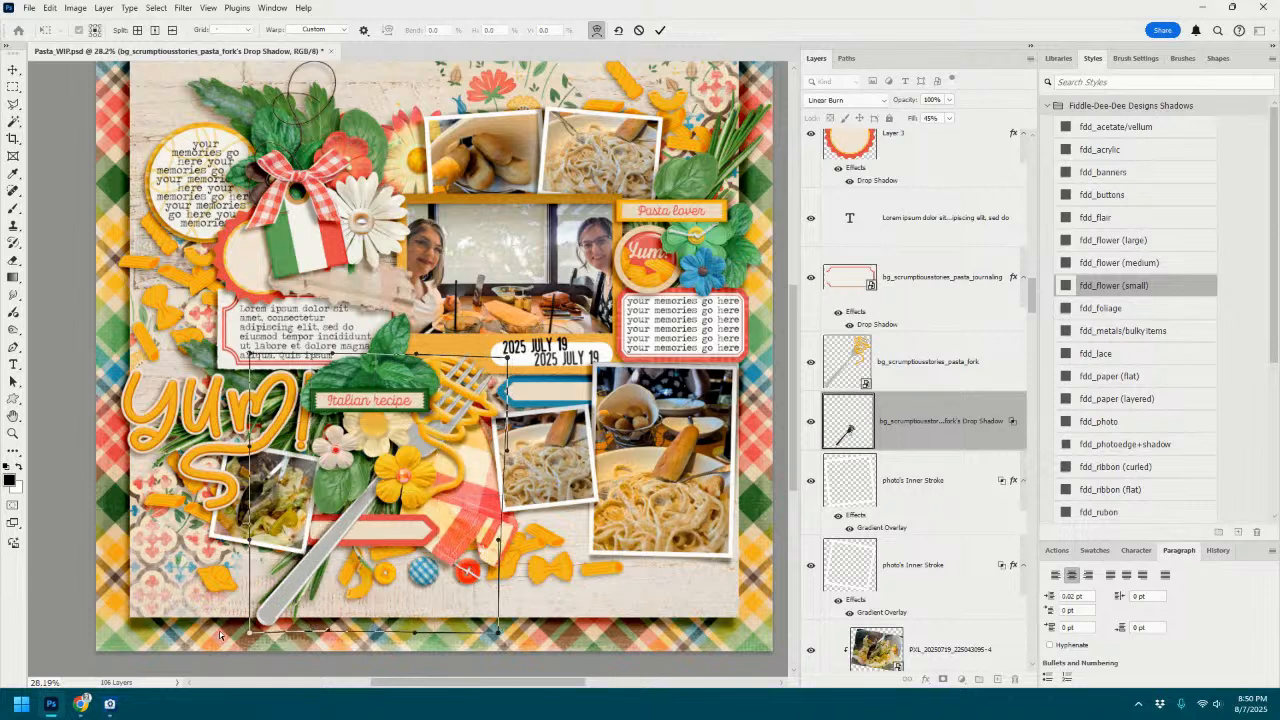
pyautogui.moveTo(247, 641); pyautogui.dragTo(293, 607)
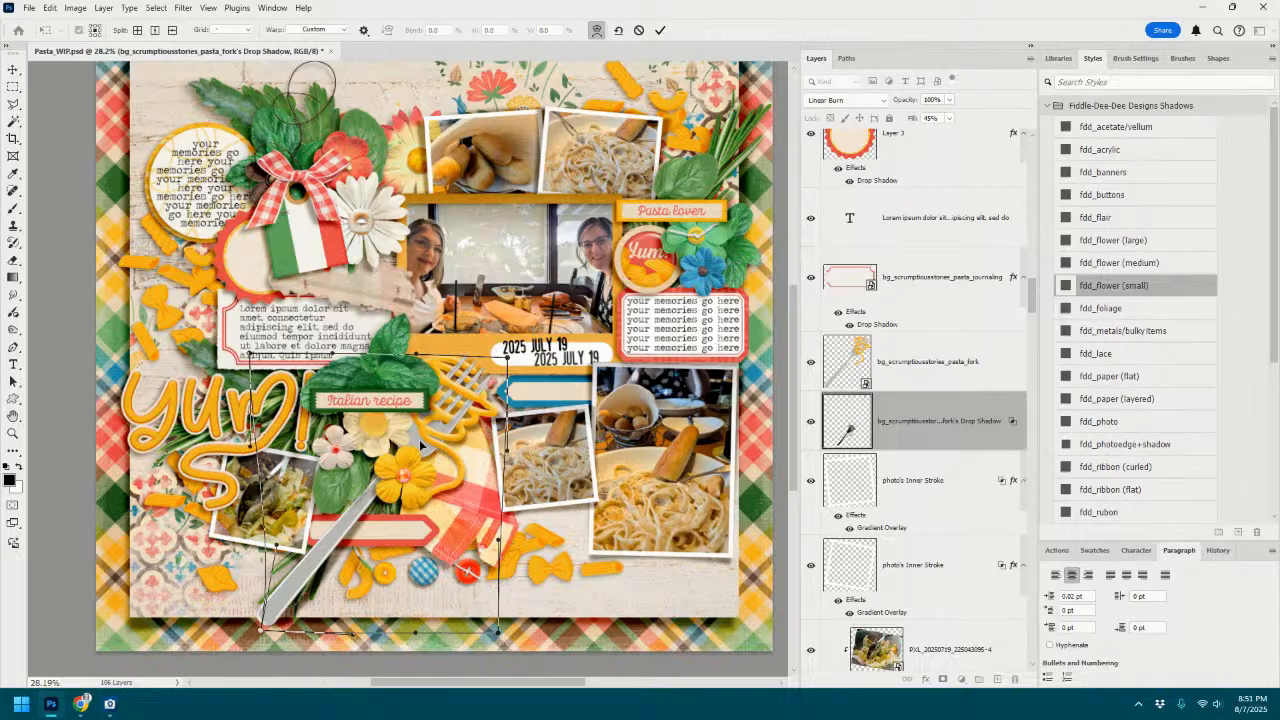
pyautogui.moveTo(415, 356); pyautogui.dragTo(410, 344)
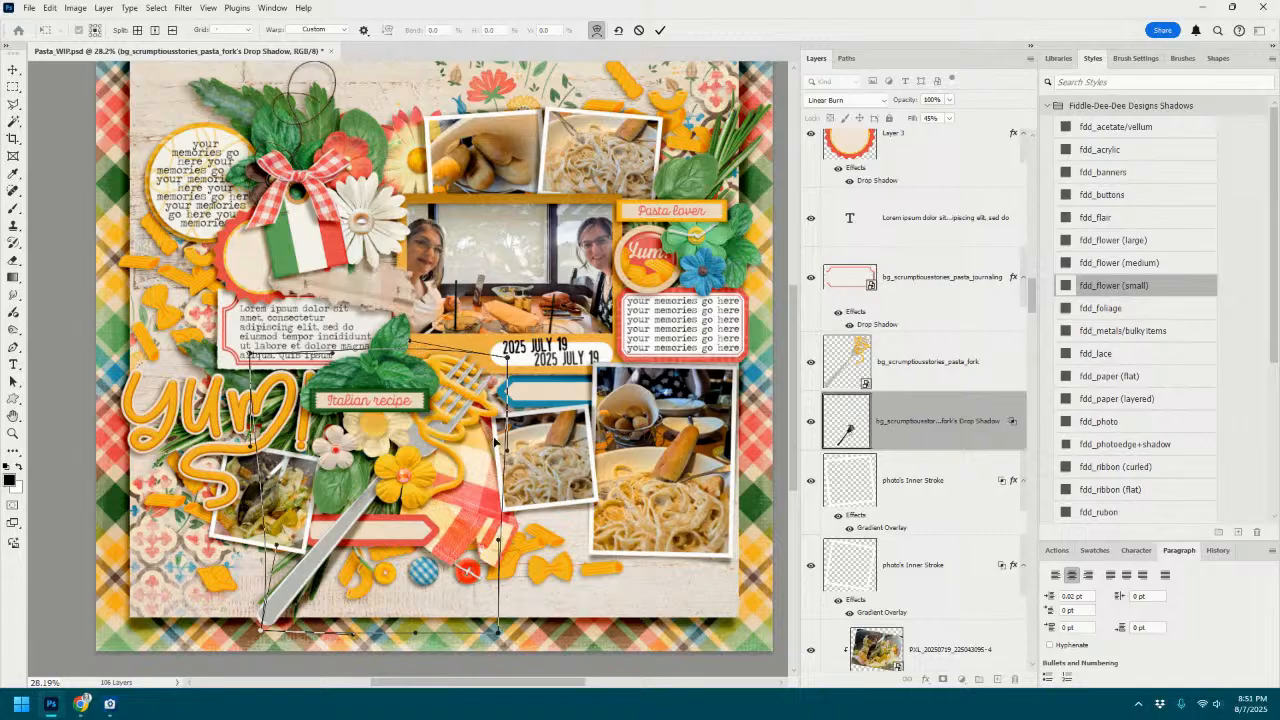
pyautogui.moveTo(508, 452)
pyautogui.mouseDown()
pyautogui.moveTo(522, 462)
pyautogui.moveTo(512, 452)
pyautogui.mouseUp()
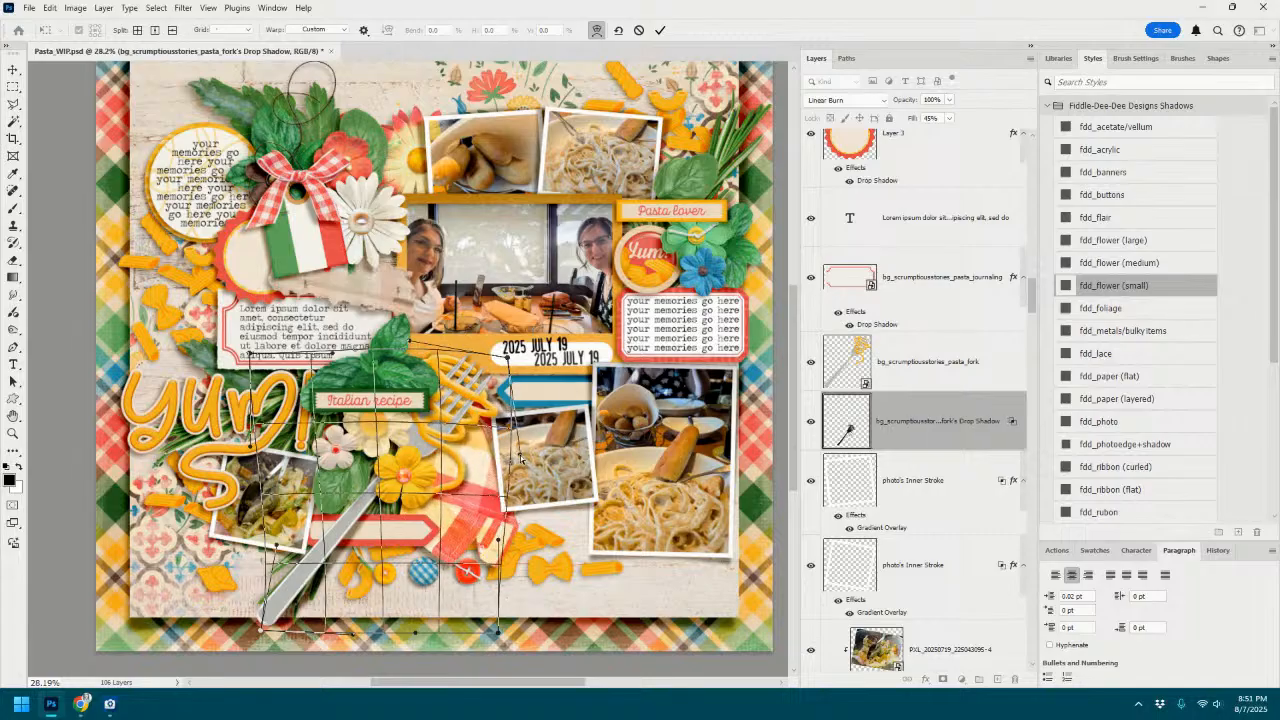
pyautogui.click(660, 29)
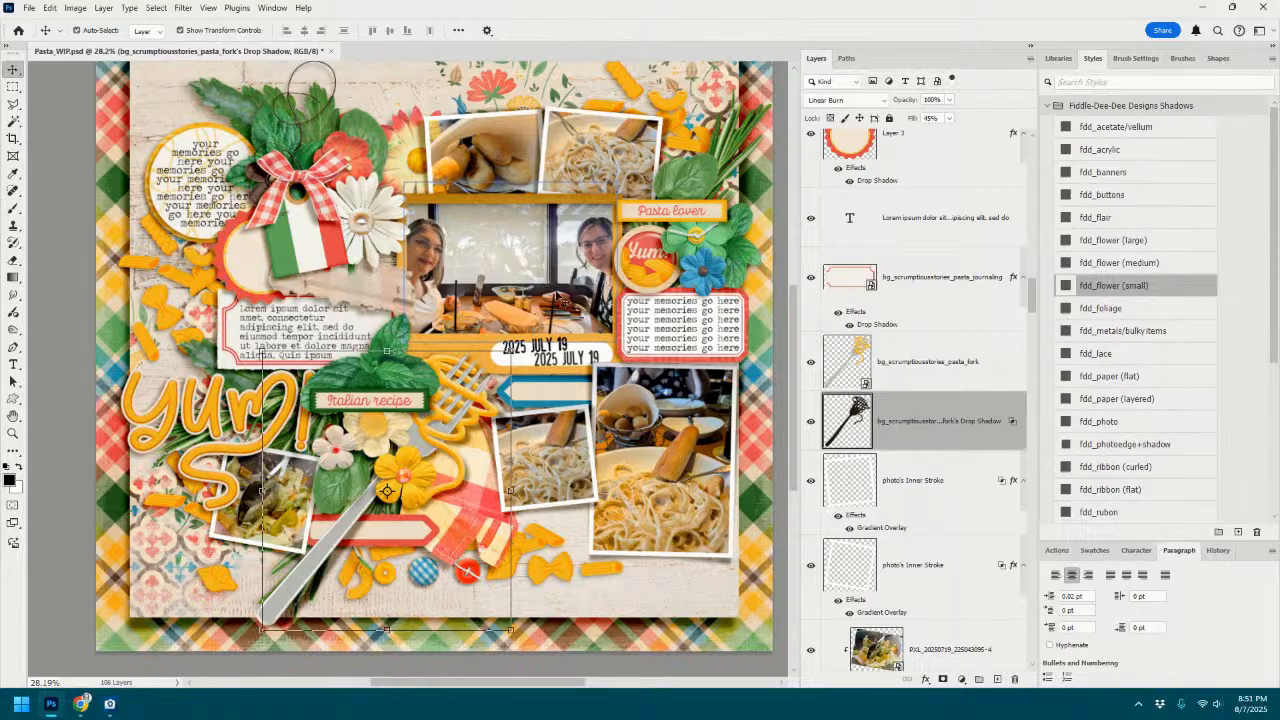
pyautogui.scroll(-3, 582, 281)
pyautogui.scroll(3, 582, 281)
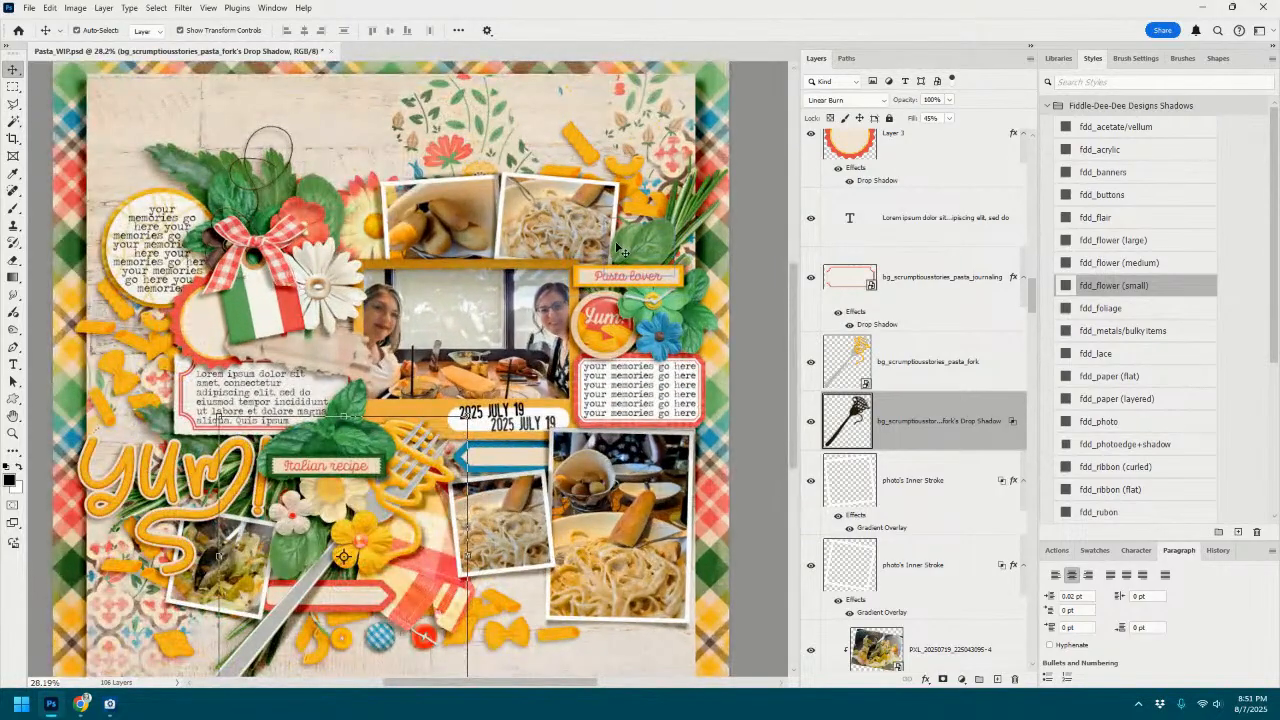
pyautogui.click(592, 207)
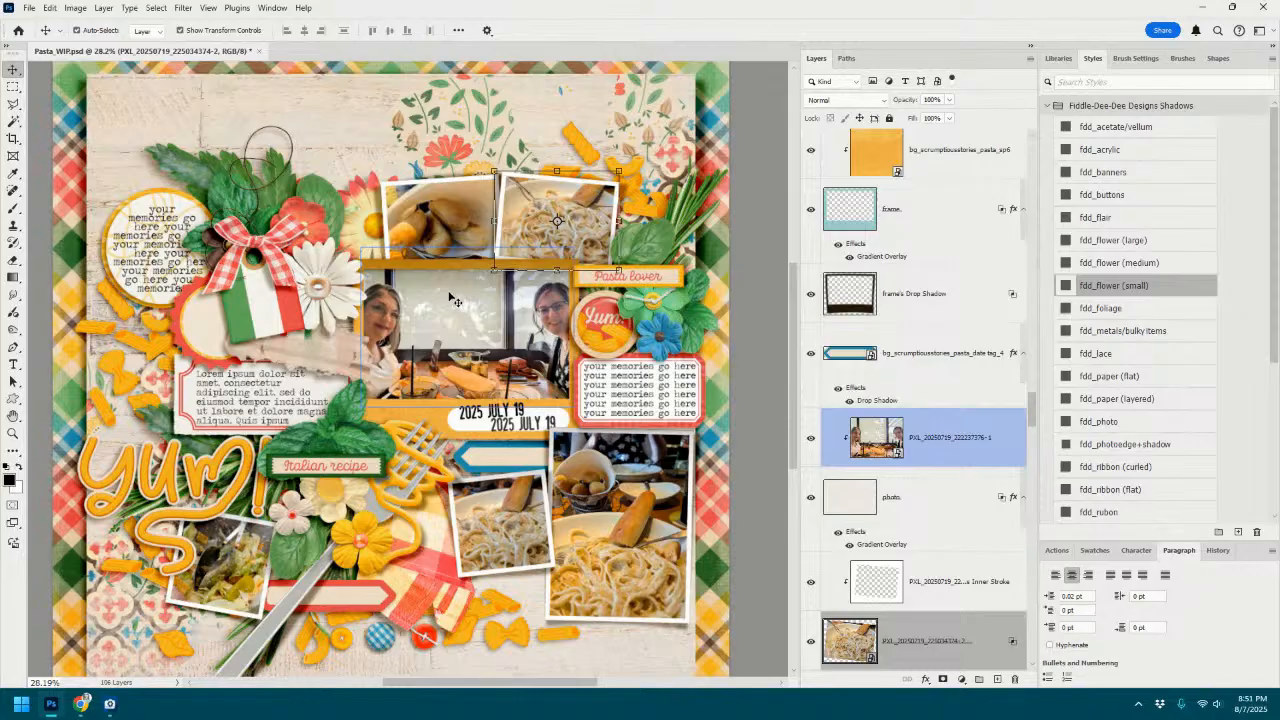
pyautogui.click(645, 490)
pyautogui.moveTo(652, 510); pyautogui.dragTo(651, 506)
pyautogui.scroll(3, 694, 598)
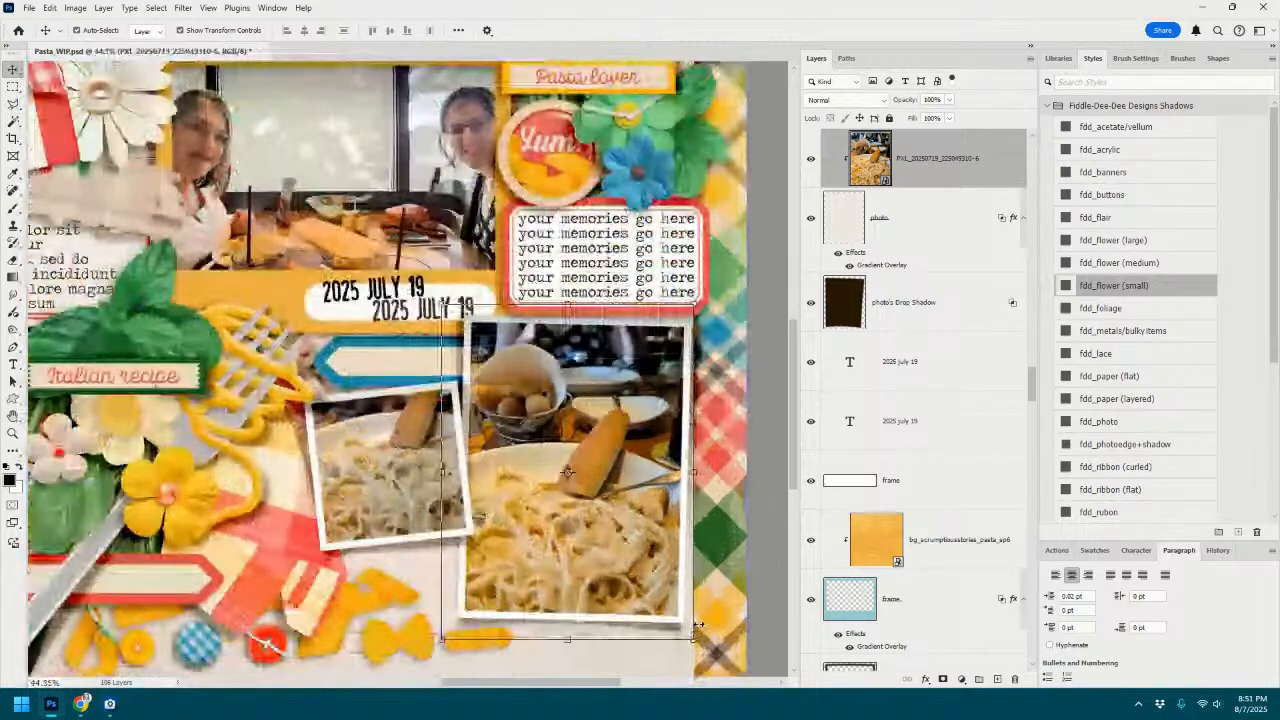
pyautogui.click(50, 8)
pyautogui.click(62, 22)
pyautogui.scroll(-4, 348, 250)
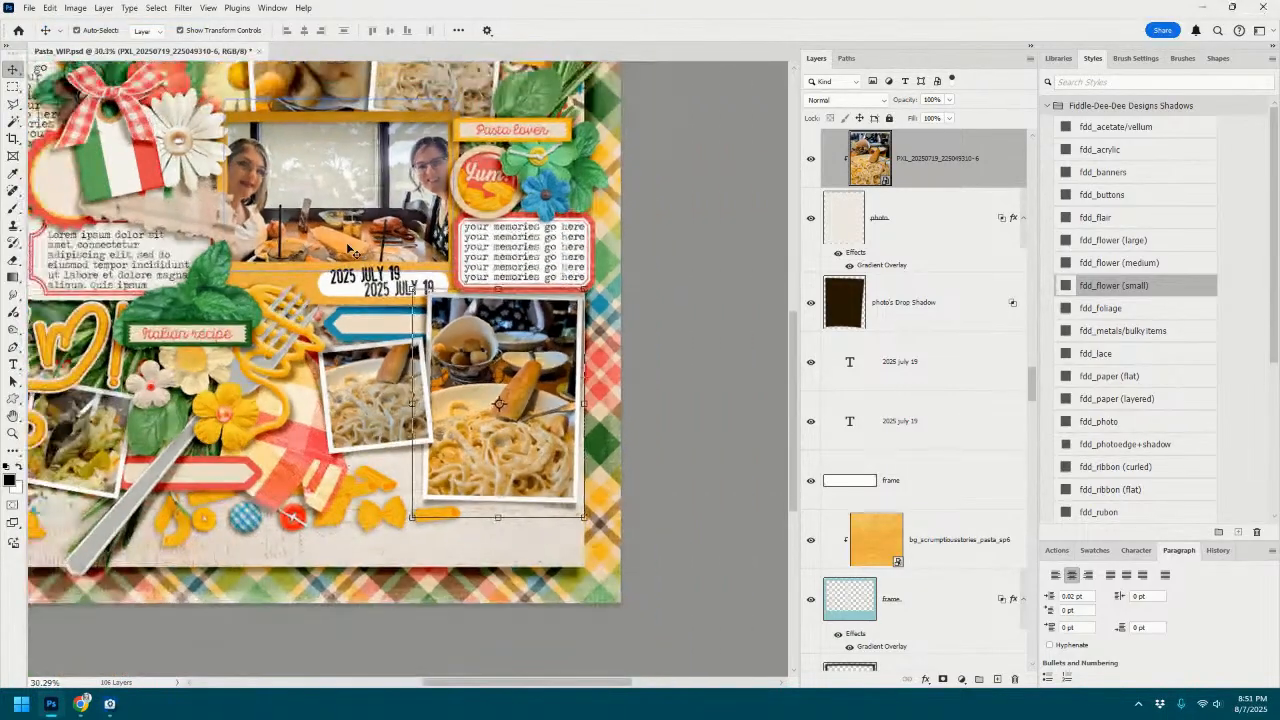
# Copy the layer style of the photo mask beneath the large center photo of the two women.
pyautogui.click(364, 145)
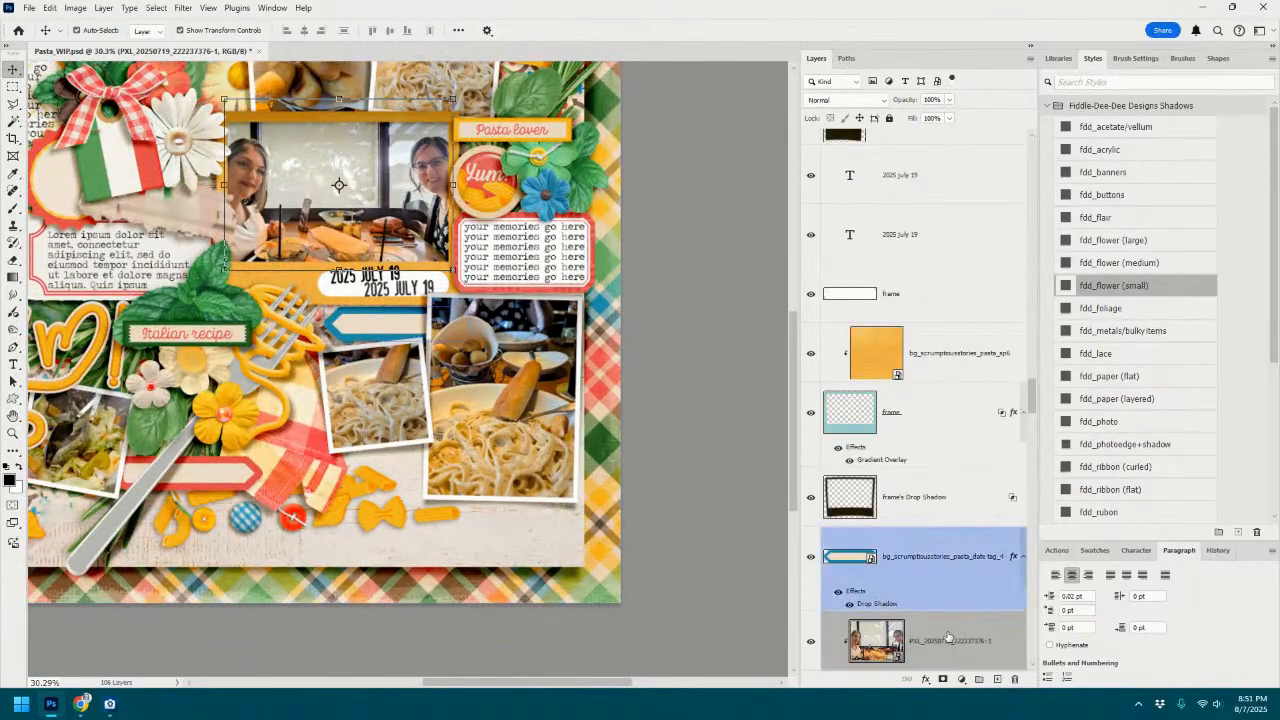
pyautogui.scroll(-3, 948, 633)
pyautogui.rightClick(925, 452)
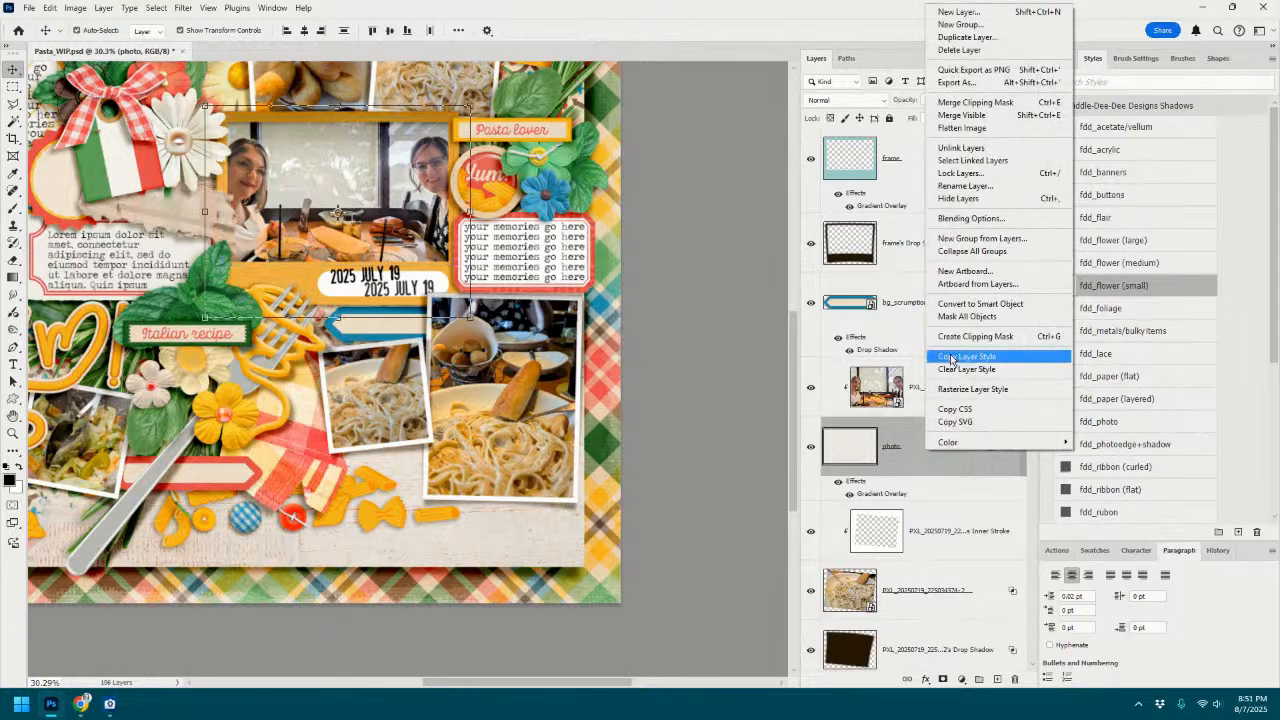
pyautogui.click(952, 358)
# Paste the copied layer style onto the two small upper food photos and their Inner Stroke layers.
pyautogui.scroll(1, 452, 85)
pyautogui.click(452, 85)
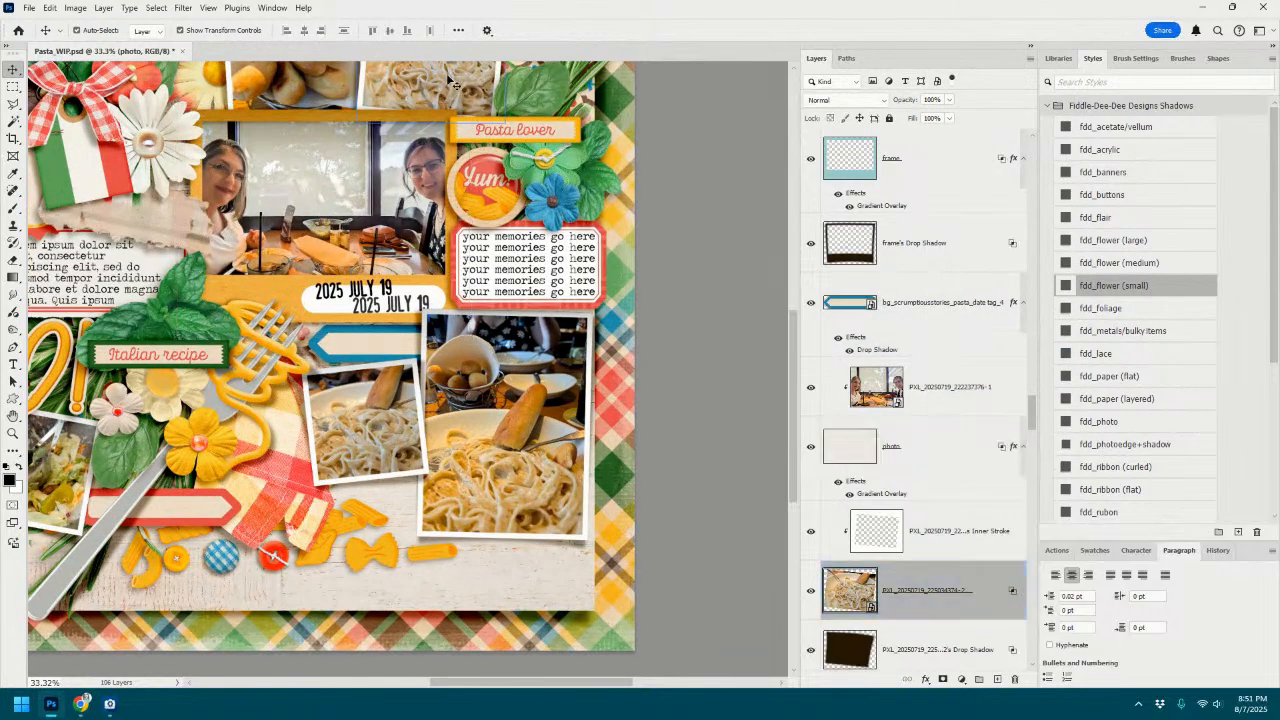
pyautogui.click(956, 540)
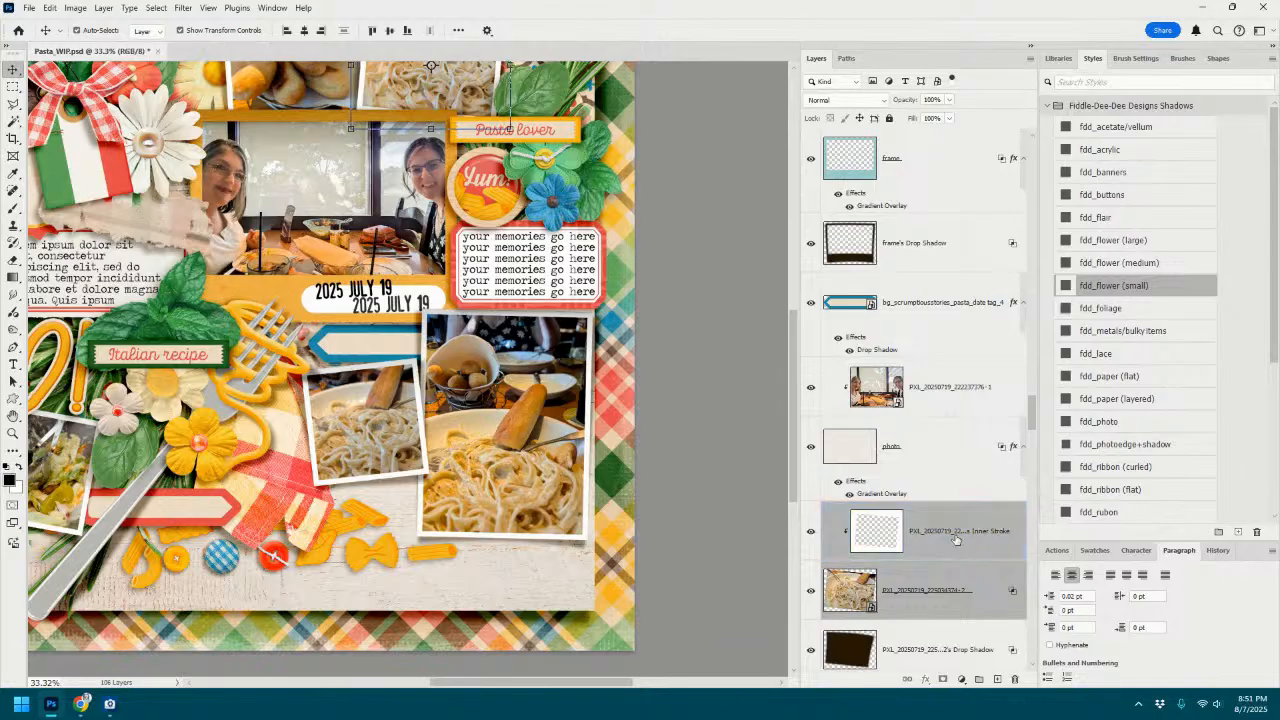
pyautogui.scroll(-3, 953, 537)
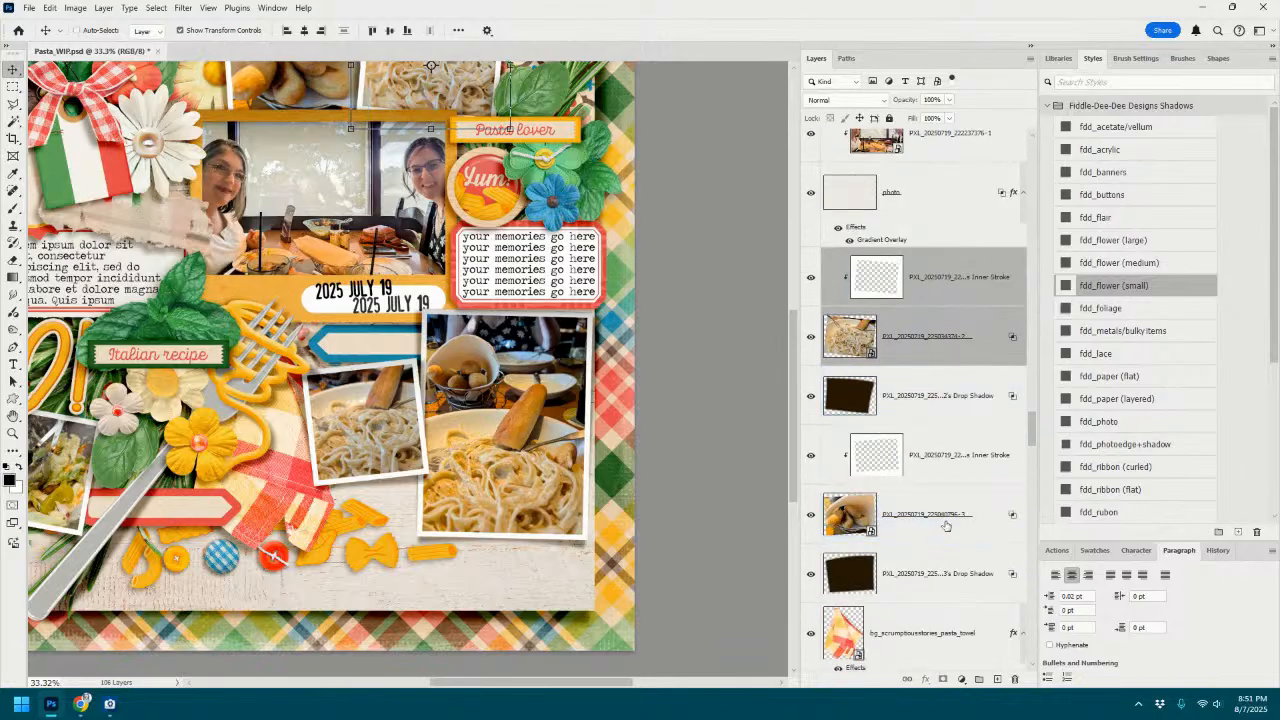
pyautogui.keyDown('ctrl'); pyautogui.click(947, 523); pyautogui.keyUp('ctrl')
pyautogui.keyDown('ctrl'); pyautogui.click(963, 458); pyautogui.keyUp('ctrl')
pyautogui.rightClick(963, 458)
pyautogui.click(982, 408)
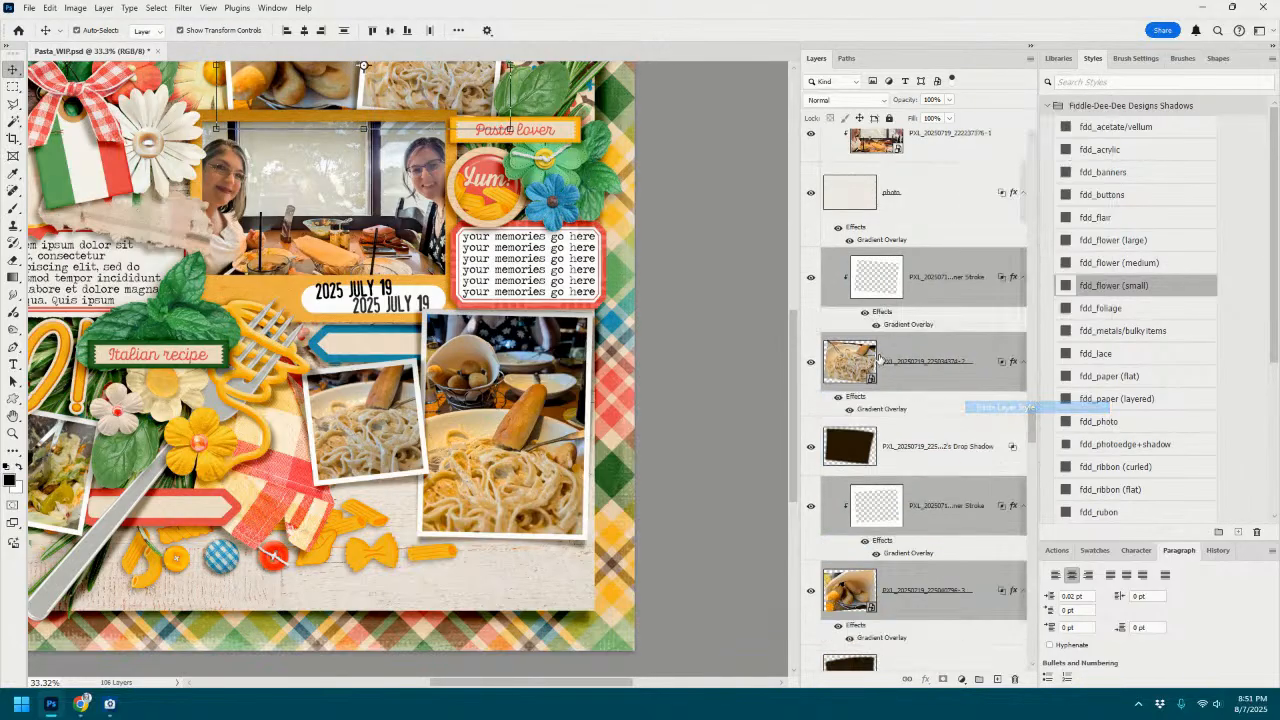
# Paste the copied layer style onto the wood-grain background paper bg_scrumptiousstories_pasta_pp6.
pyautogui.scroll(-4, 469, 323)
pyautogui.click(702, 246)
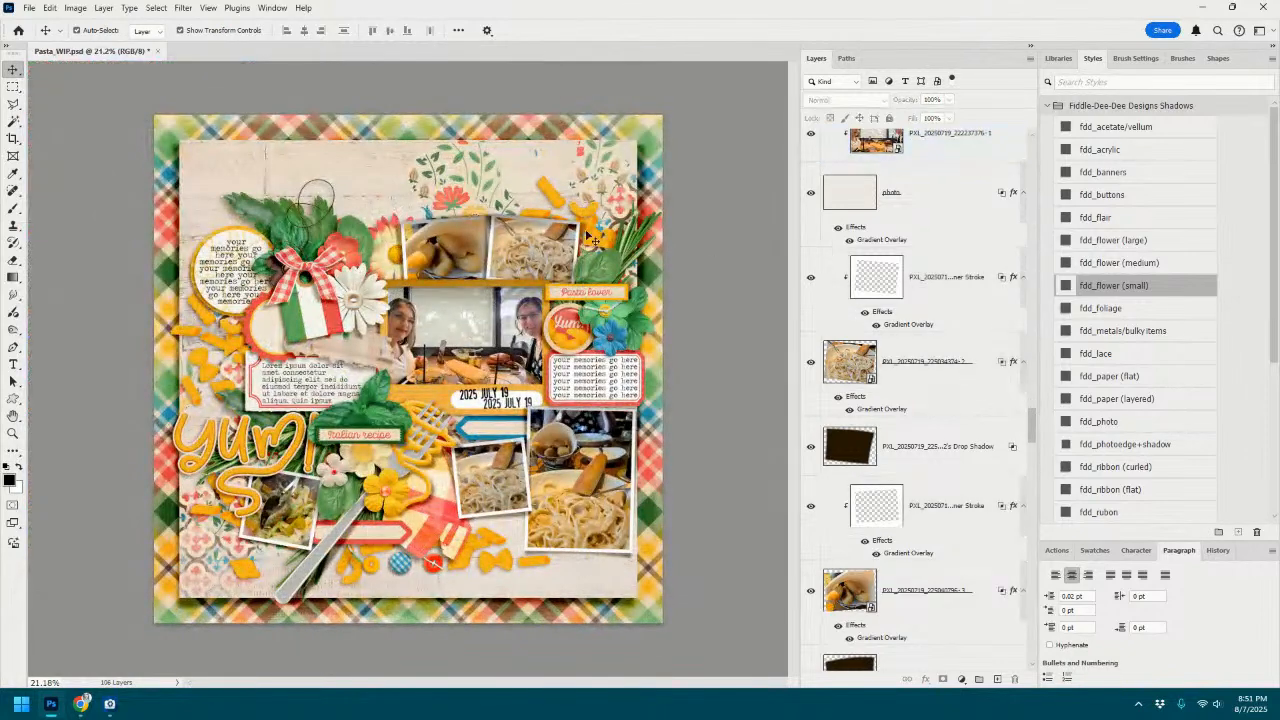
pyautogui.click(355, 168)
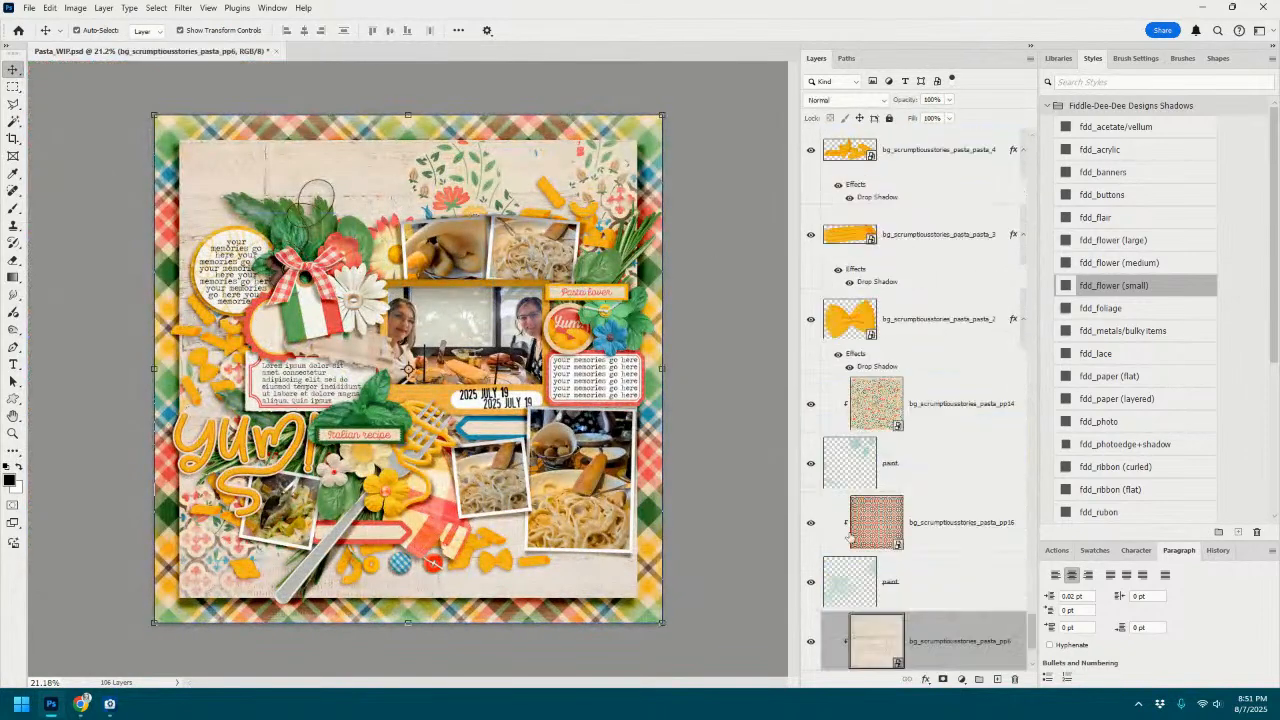
pyautogui.rightClick(948, 643)
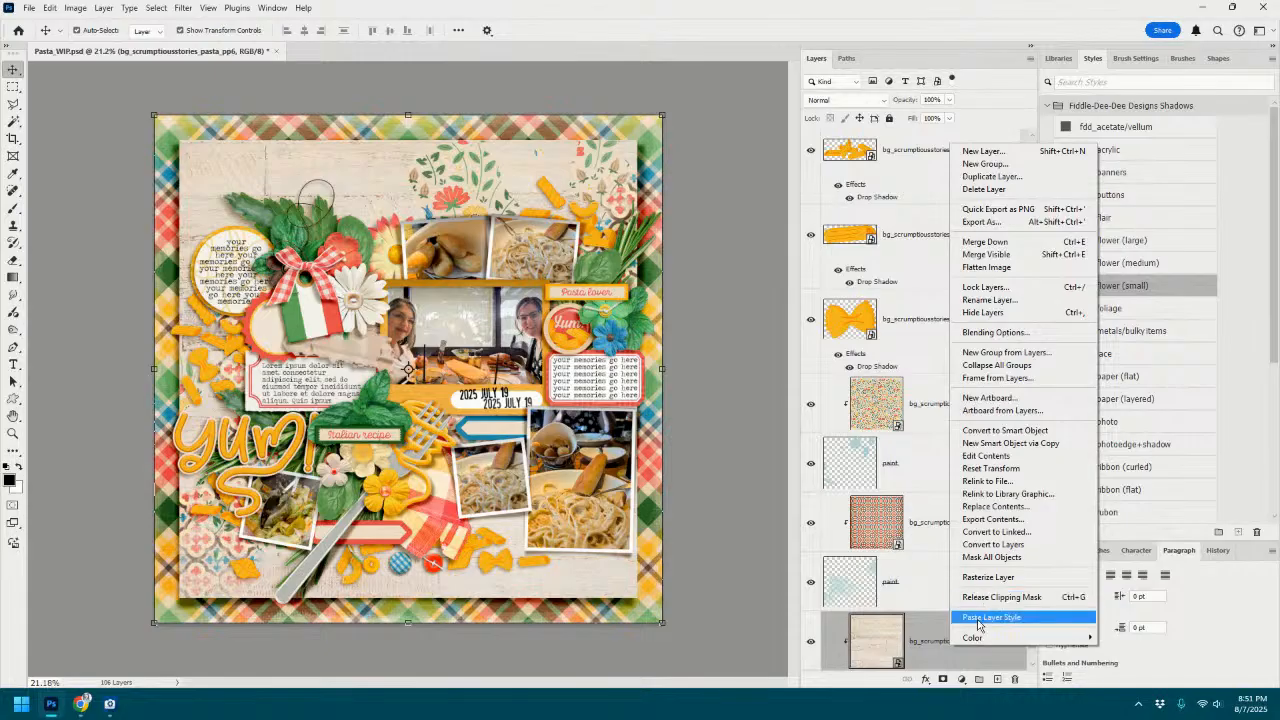
pyautogui.click(979, 622)
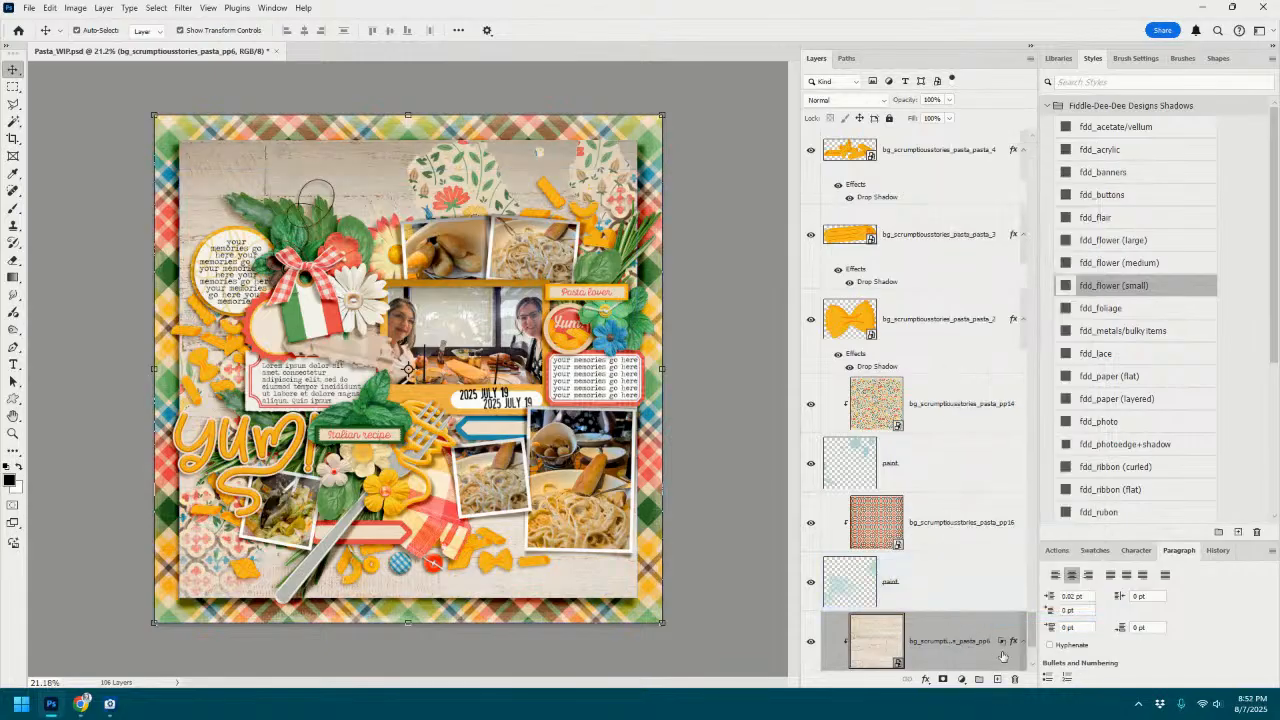
# Lower the wood-grain background paper's Gradient Overlay opacity to 18%.
pyautogui.scroll(-3, 988, 648)
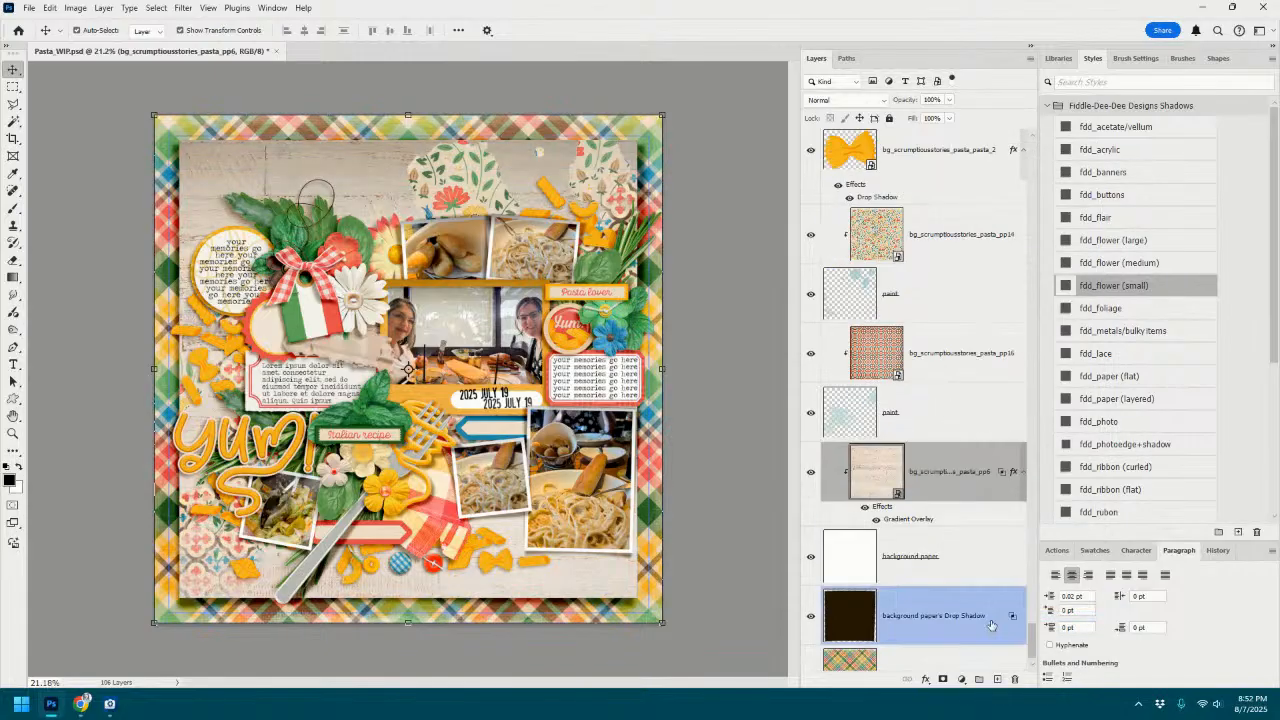
pyautogui.doubleClick(908, 519)
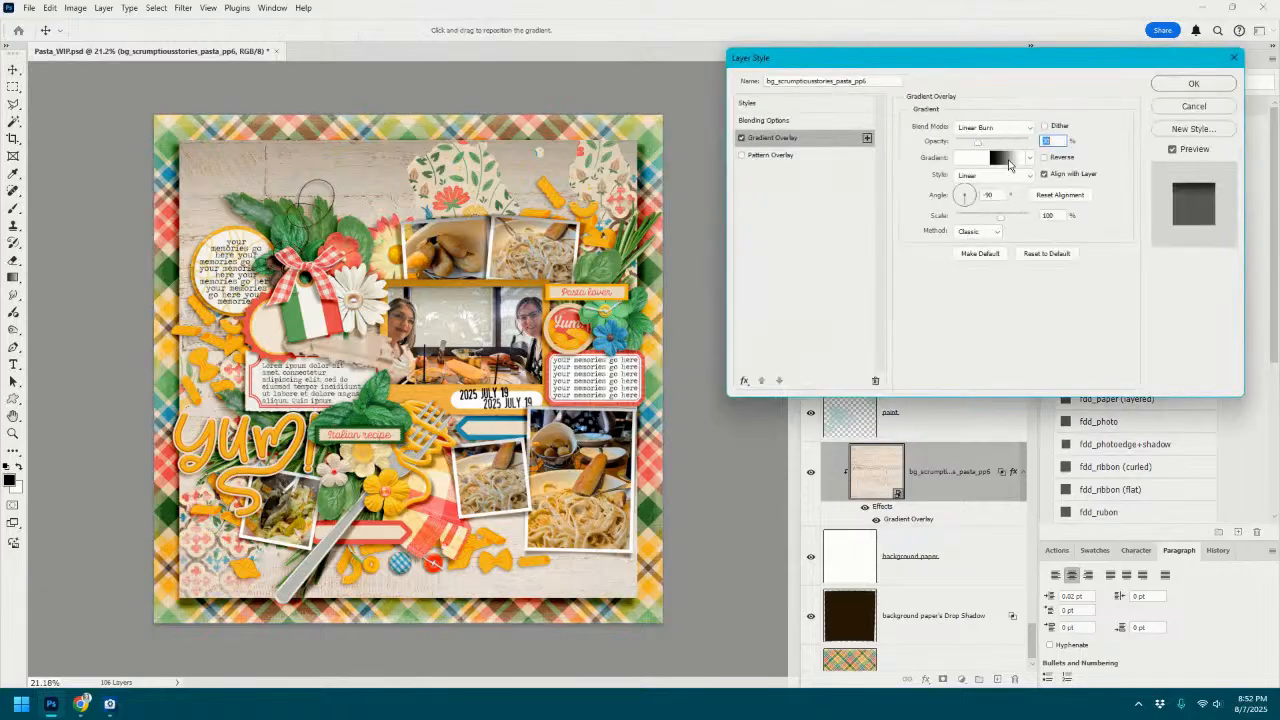
pyautogui.moveTo(977, 146); pyautogui.dragTo(972, 146)
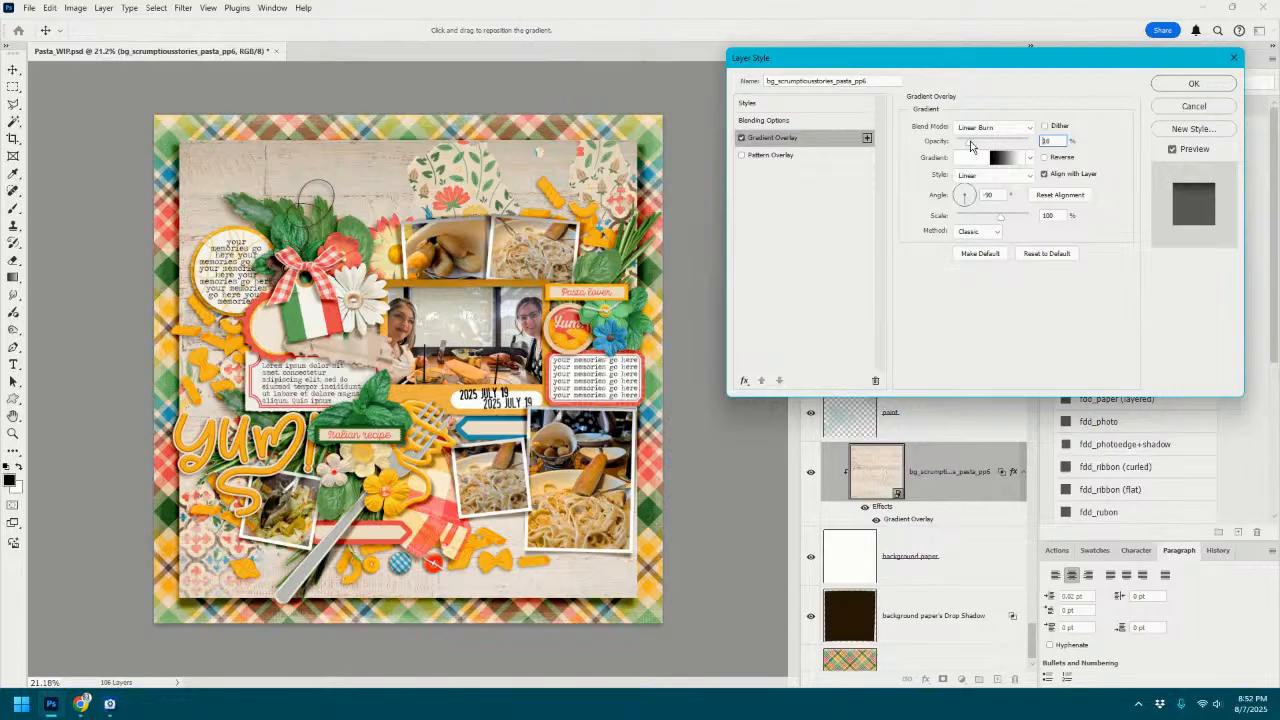
pyautogui.click(1194, 87)
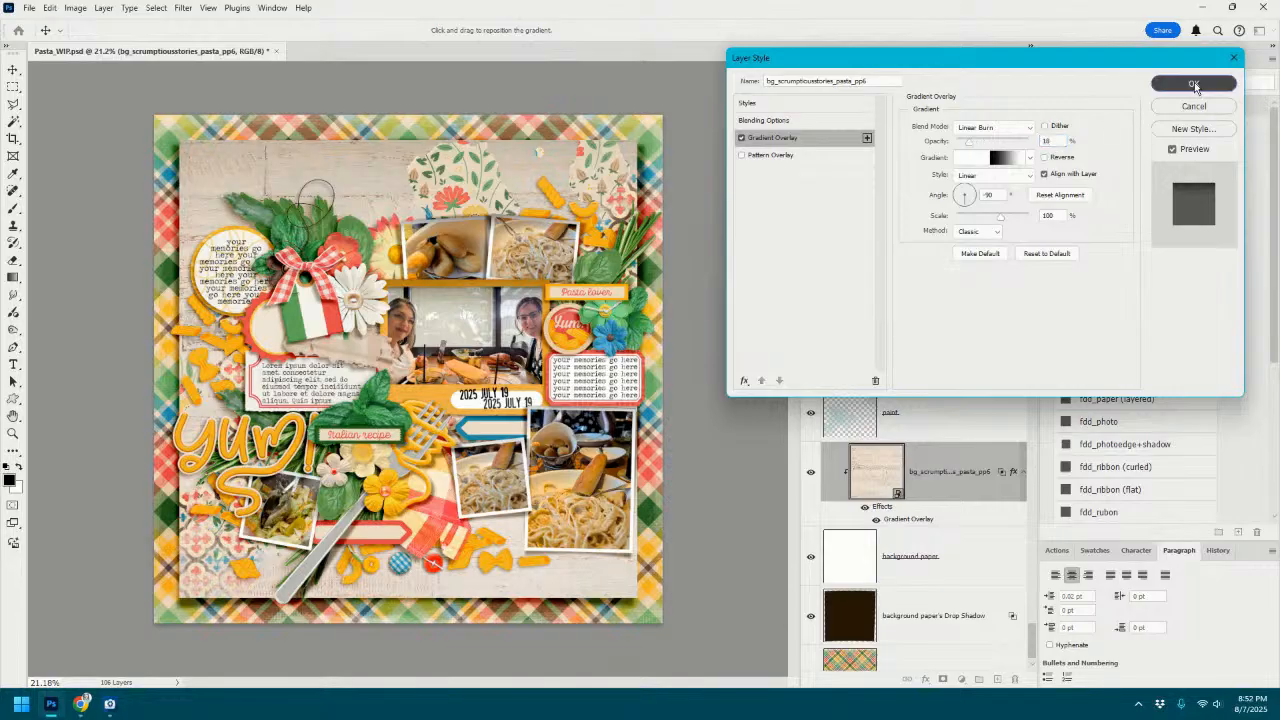
# Paste the copied layer style onto the plaid border paper and set its Gradient Overlay opacity to 12%.
pyautogui.rightClick(975, 666)
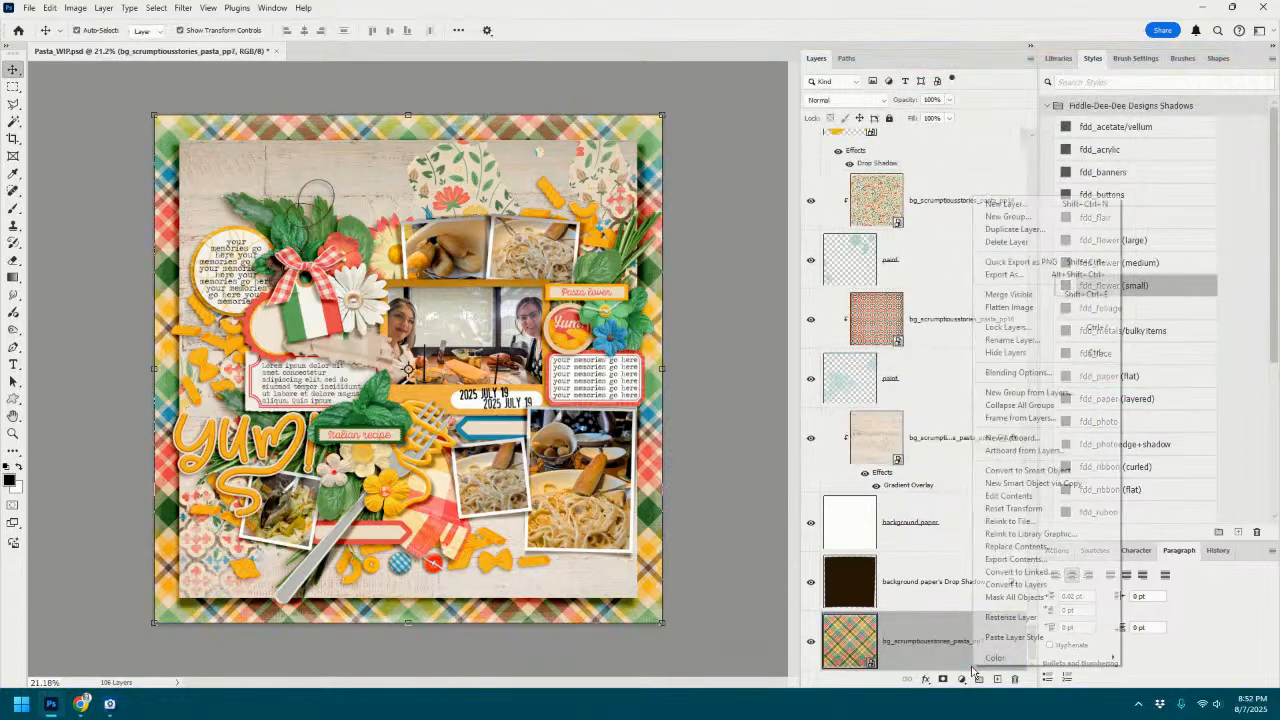
pyautogui.click(1018, 637)
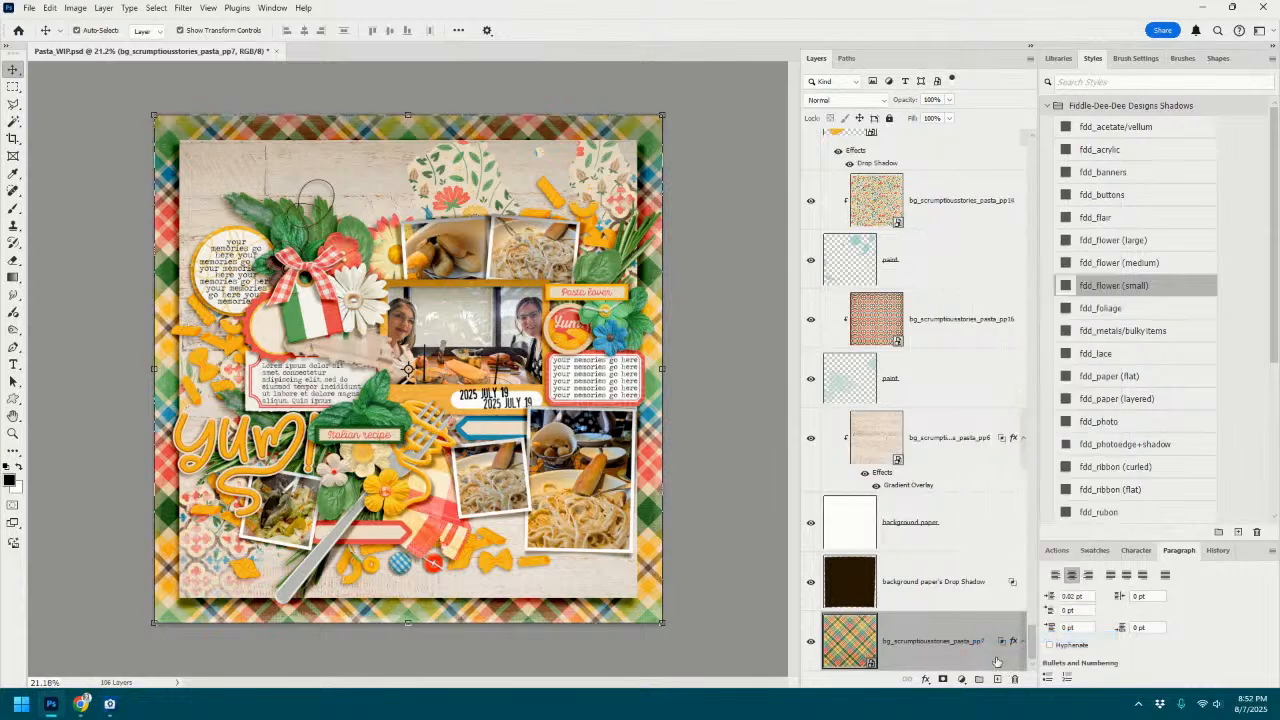
pyautogui.scroll(-1, 1002, 644)
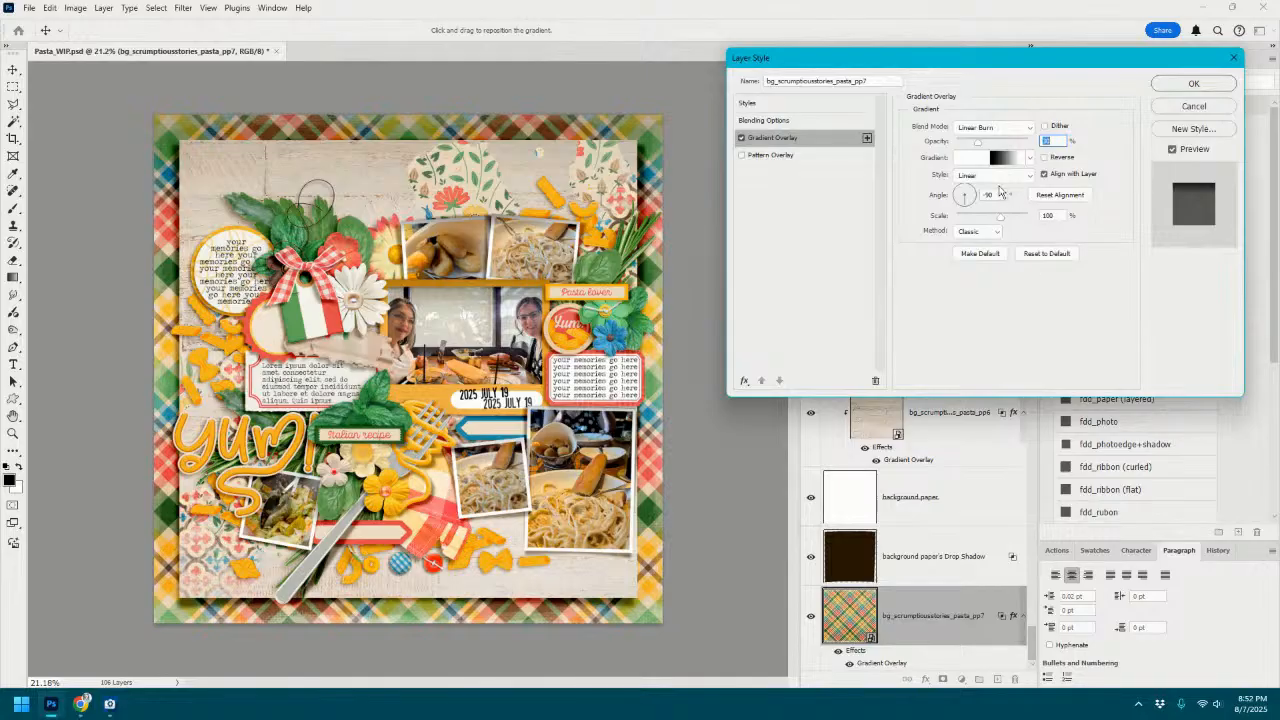
pyautogui.write('30')
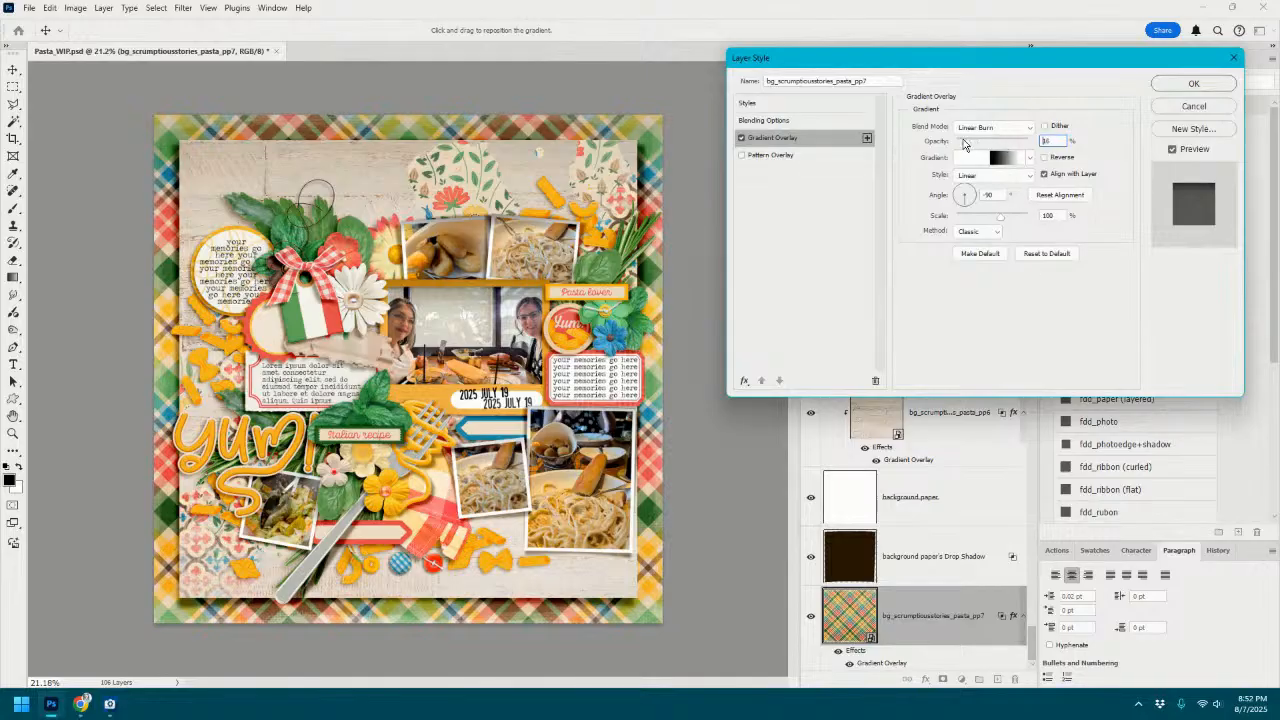
pyautogui.write('12')
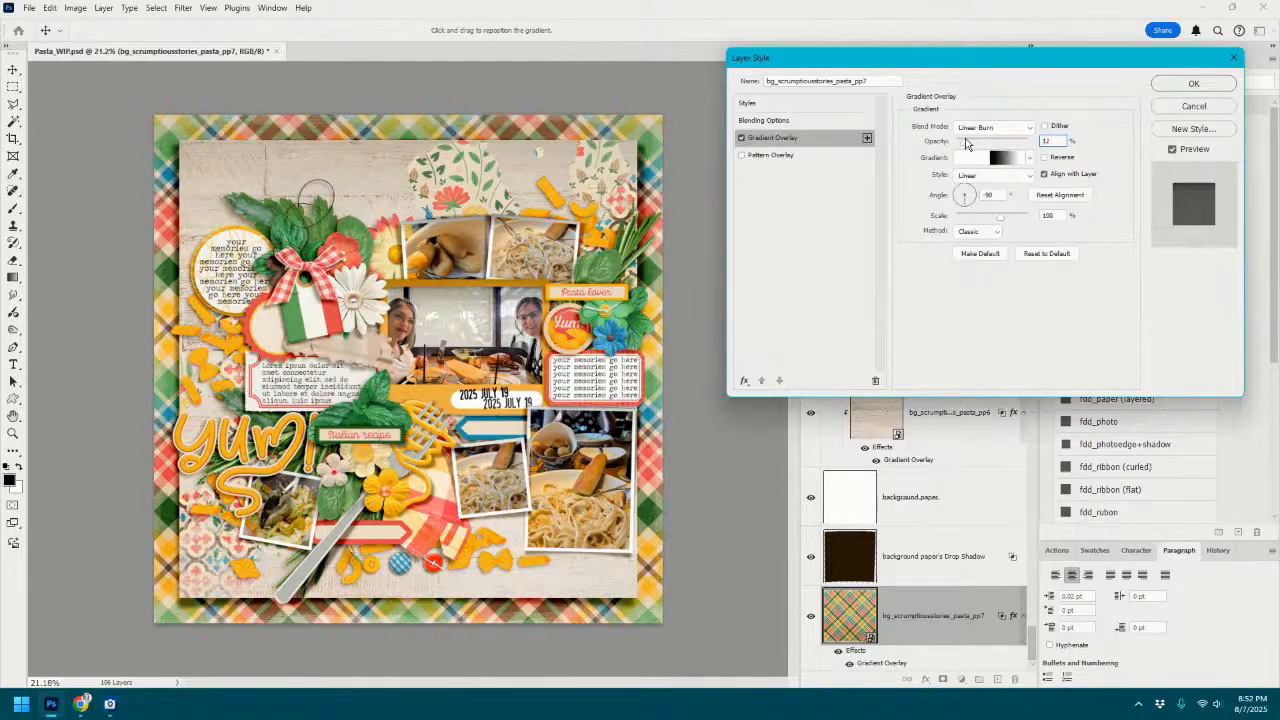
pyautogui.click(1208, 86)
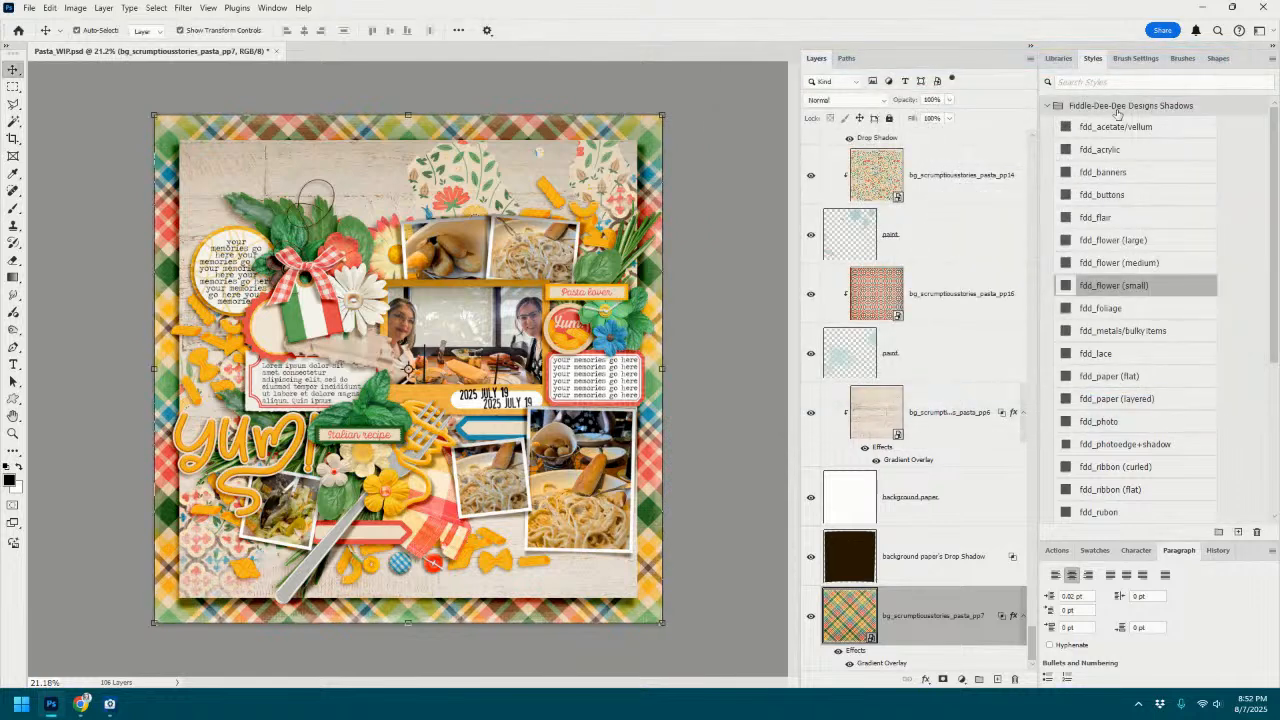
# Separate the drop shadow of the "your memories go here" rectangular label into its own layer and unlink that shadow layer.
pyautogui.click(632, 360)
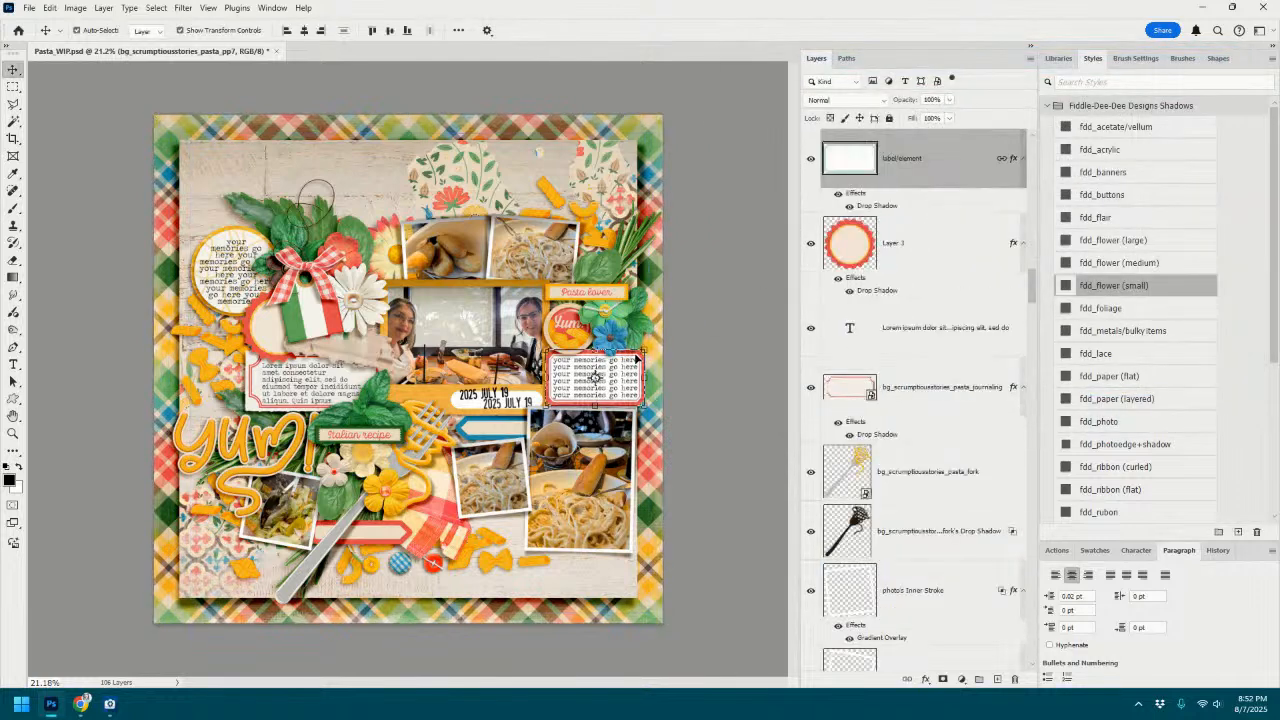
pyautogui.rightClick(1013, 158)
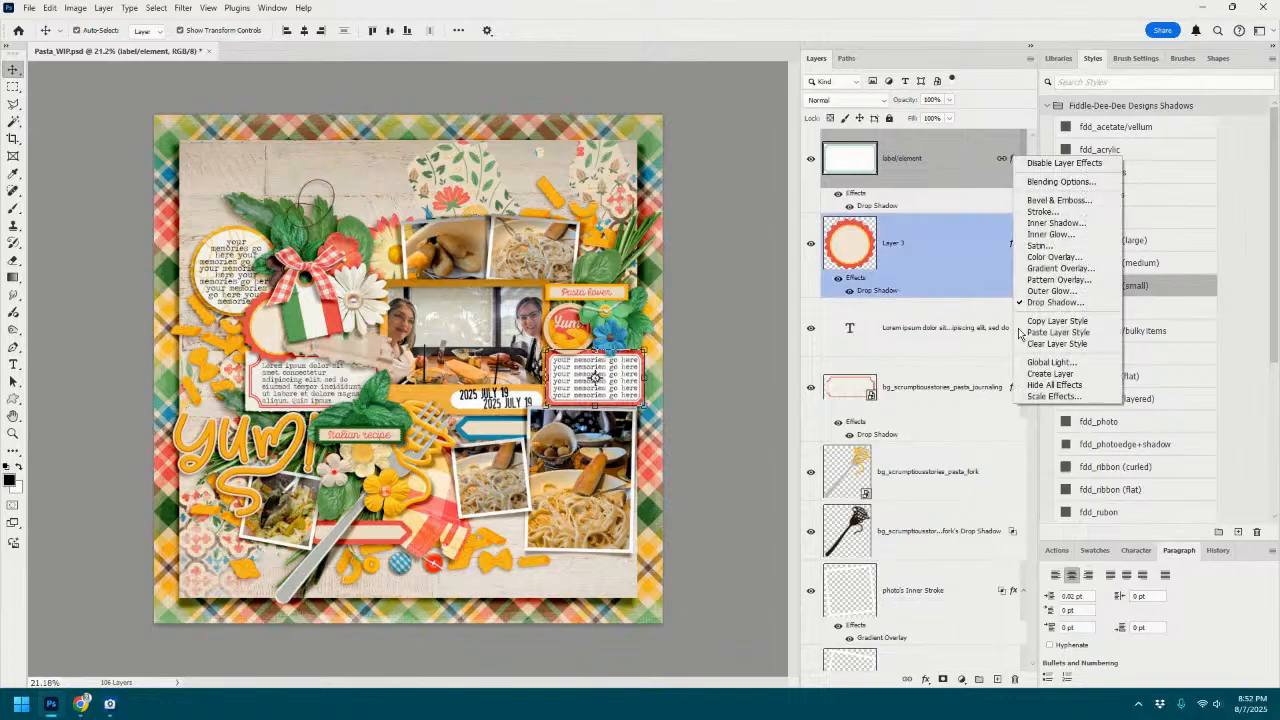
pyautogui.click(1075, 376)
pyautogui.click(927, 229)
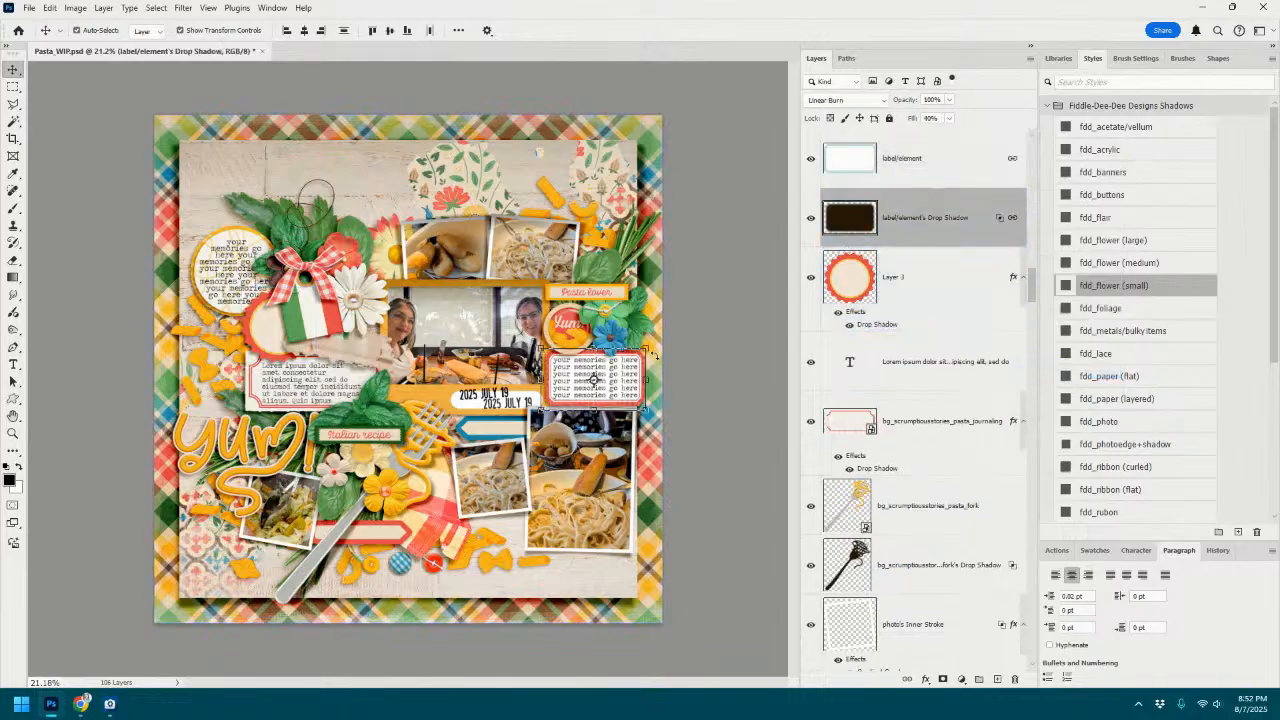
pyautogui.hotkey('ctrl', 't')
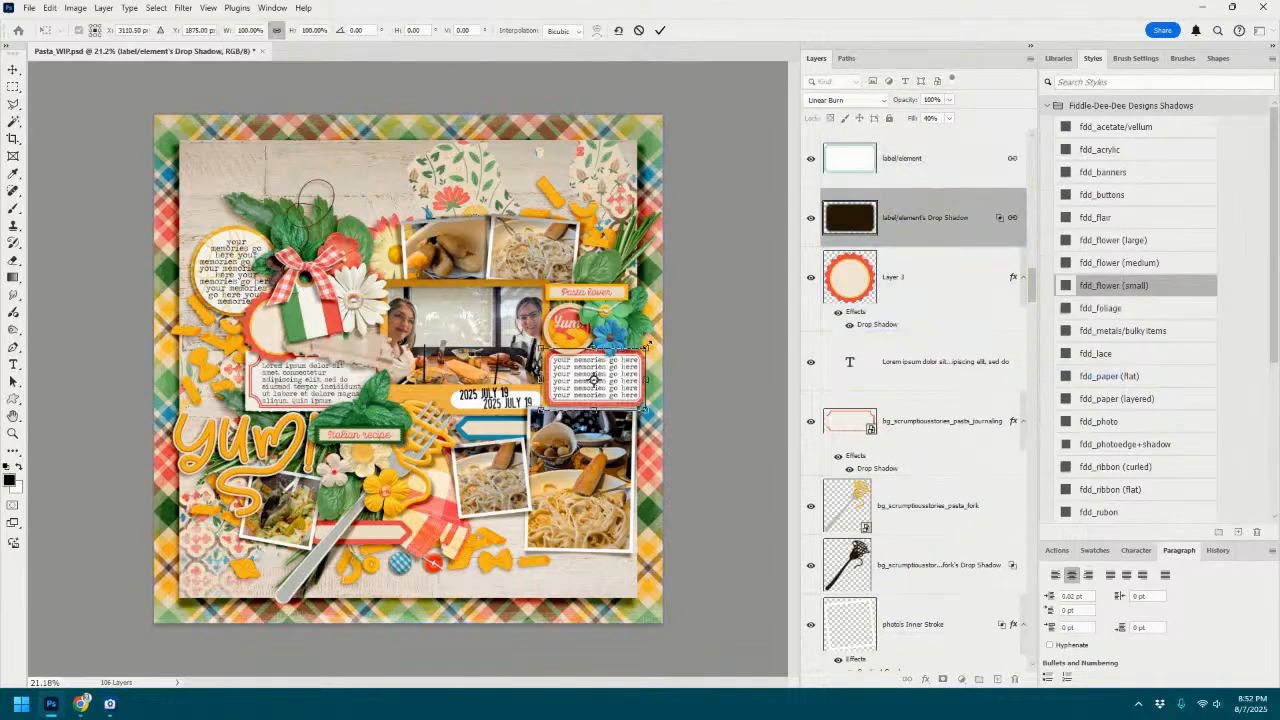
pyautogui.click(639, 32)
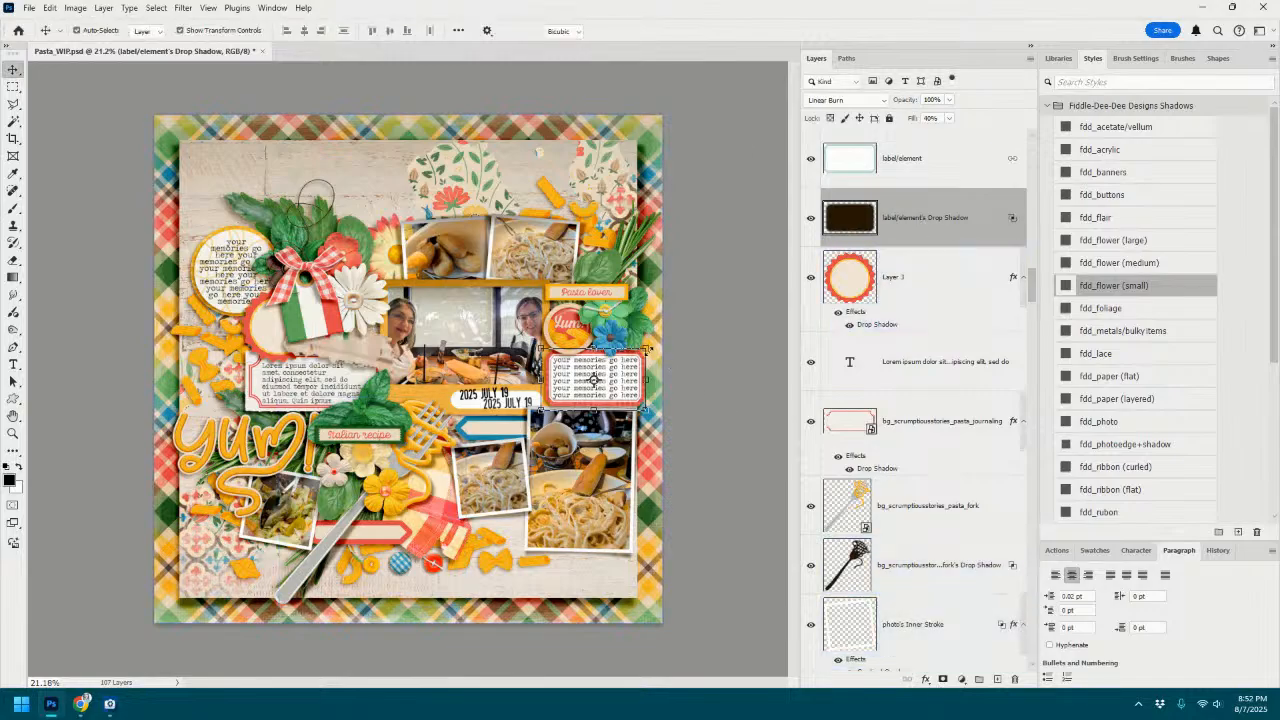
# Warp the rectangular label's shadow so its upper corners spread outward from the label.
pyautogui.hotkey('ctrl', 't')
pyautogui.click(596, 31)
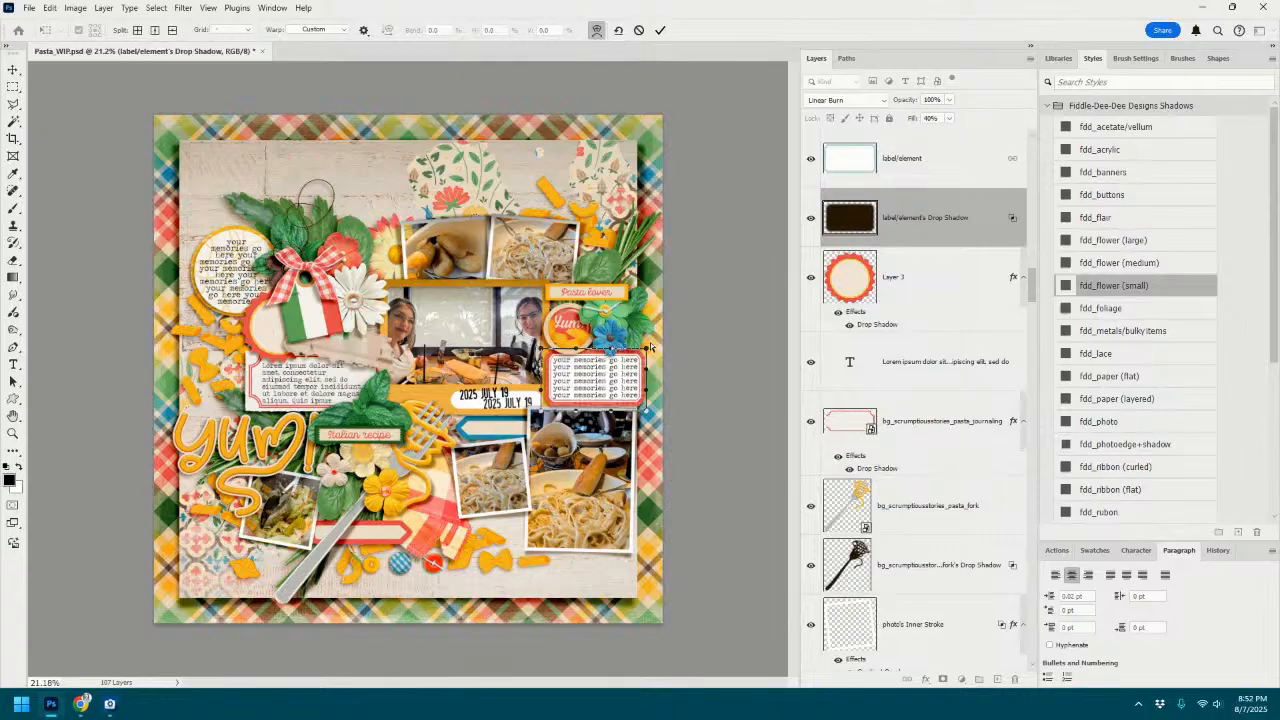
pyautogui.moveTo(647, 351); pyautogui.dragTo(648, 418)
pyautogui.moveTo(541, 411); pyautogui.dragTo(612, 406)
pyautogui.moveTo(542, 348); pyautogui.dragTo(612, 346)
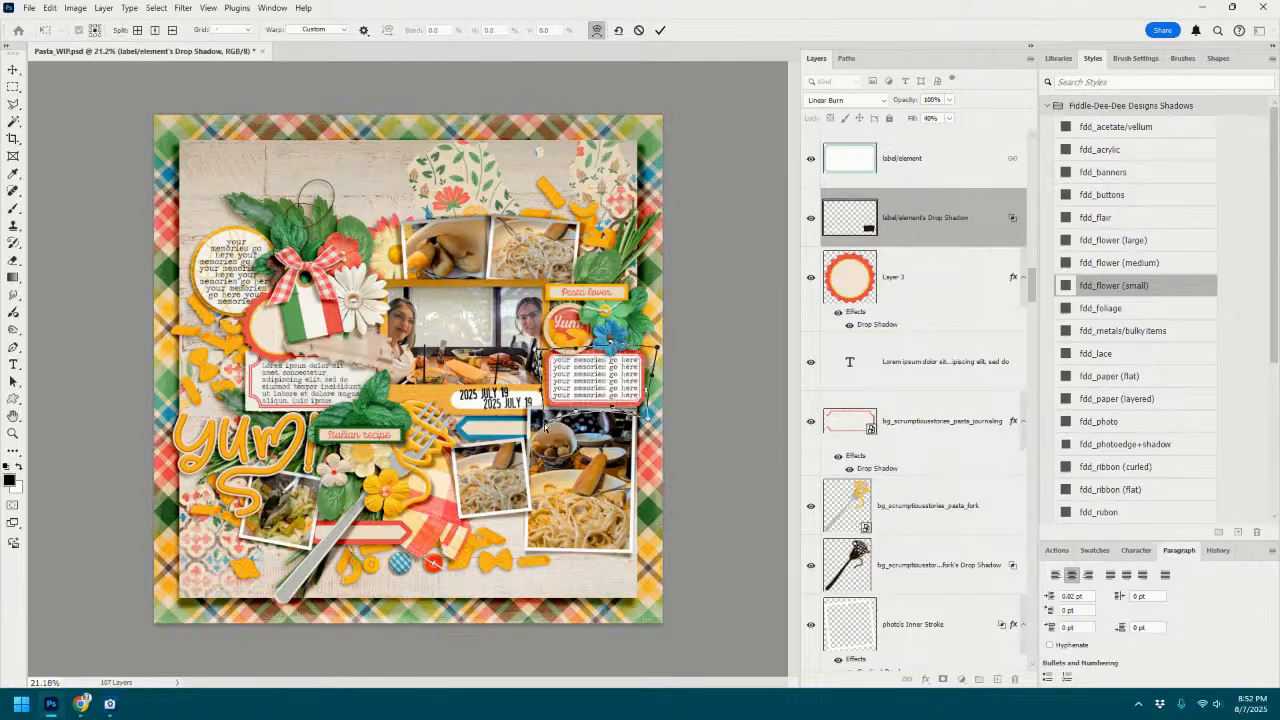
pyautogui.click(660, 30)
# Separate the drop shadow of the Lorem ipsum journaling card into its own layer.
pyautogui.click(873, 427)
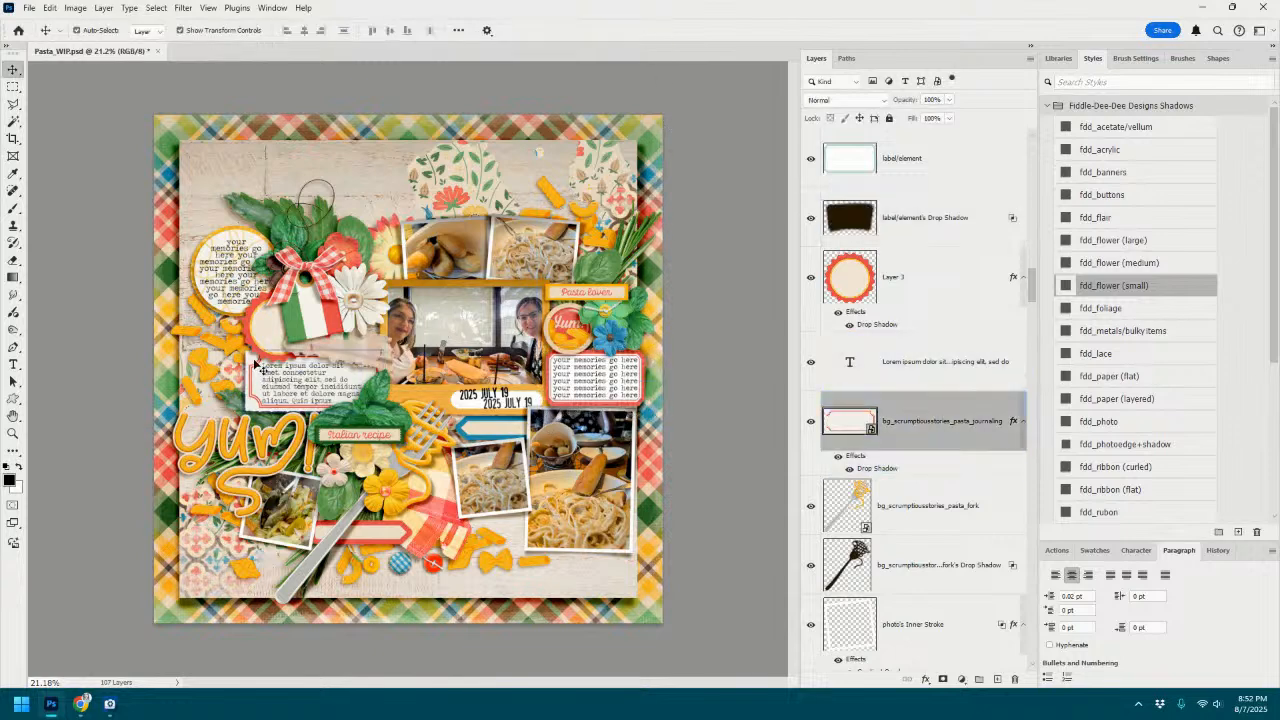
pyautogui.rightClick(1013, 421)
pyautogui.click(1035, 636)
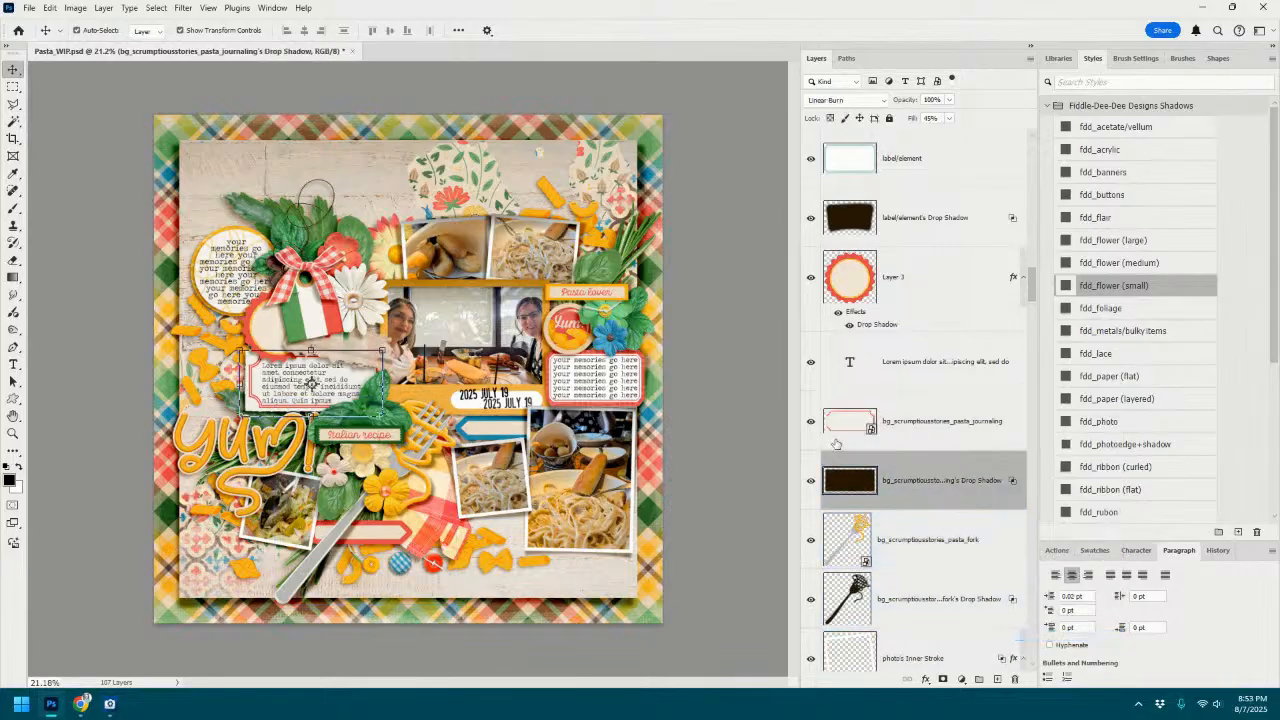
# Warp the journaling card's shadow slightly outward at its two left corners.
pyautogui.hotkey('ctrl', 't')
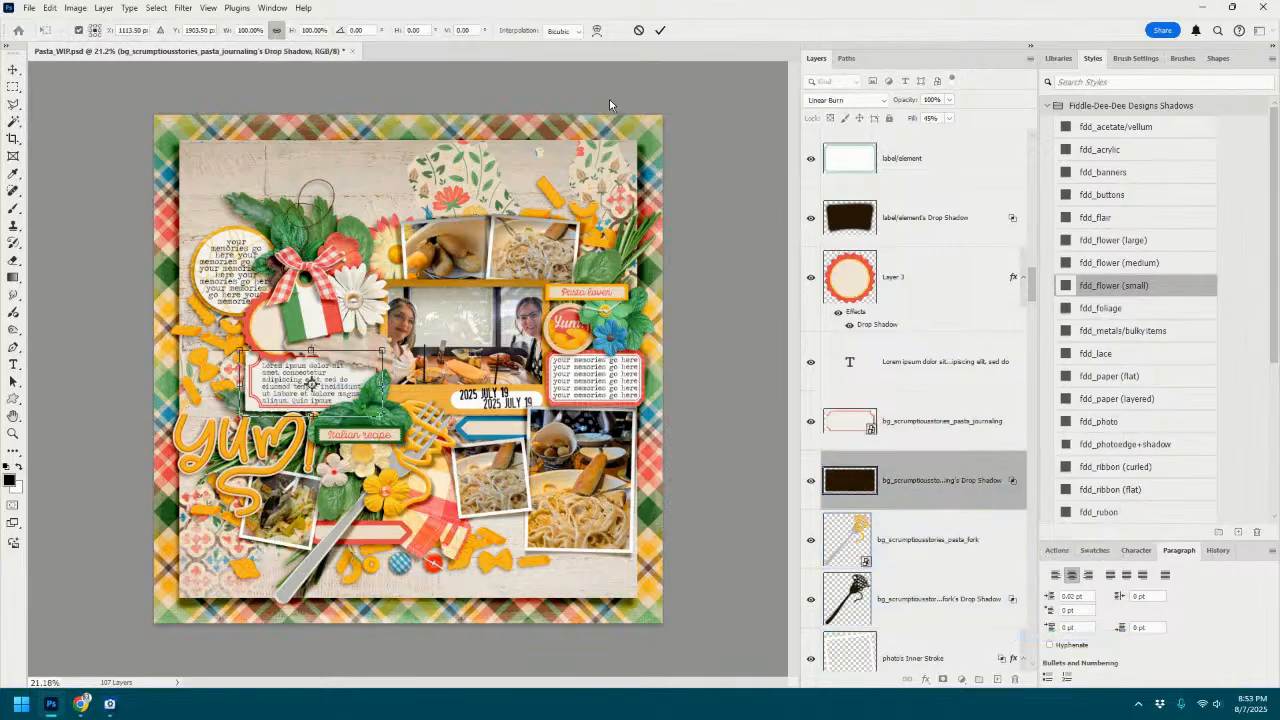
pyautogui.click(597, 30)
pyautogui.moveTo(240, 352); pyautogui.dragTo(236, 350)
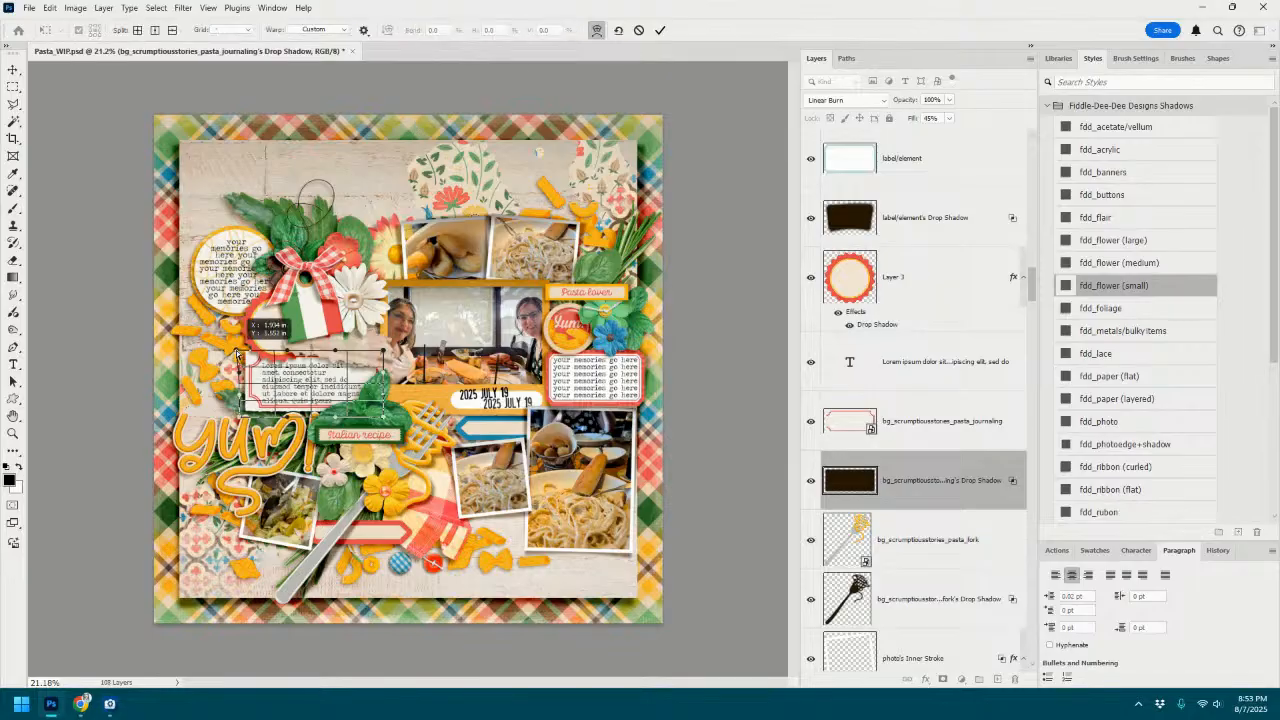
pyautogui.moveTo(240, 418); pyautogui.dragTo(238, 424)
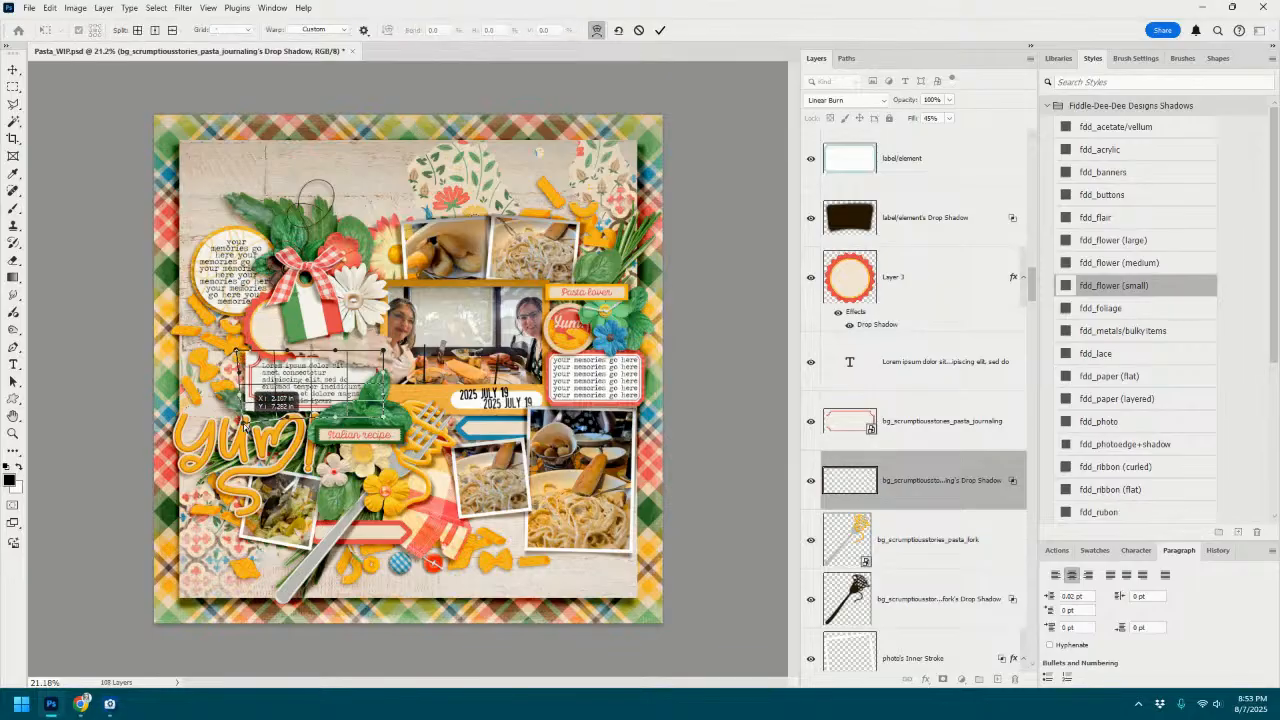
pyautogui.click(660, 30)
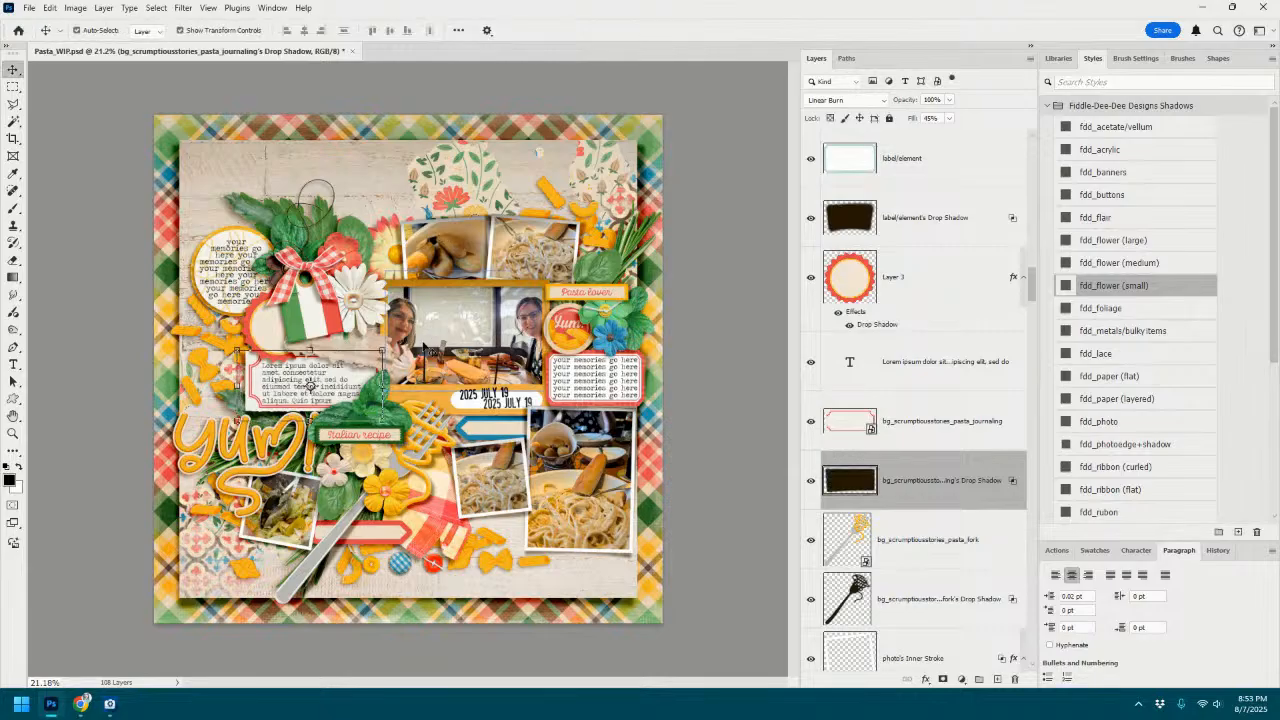
# Reposition the torn paper piece beneath the flag tag and rotate it to about 2.21 degrees.
pyautogui.click(701, 297)
pyautogui.moveTo(333, 354)
pyautogui.mouseDown()
pyautogui.moveTo(354, 416)
pyautogui.moveTo(344, 367)
pyautogui.mouseUp()
pyautogui.moveTo(403, 298)
pyautogui.mouseDown()
pyautogui.moveTo(412, 318)
pyautogui.moveTo(371, 345)
pyautogui.moveTo(416, 305)
pyautogui.mouseUp()
pyautogui.moveTo(436, 306); pyautogui.dragTo(428, 281)
pyautogui.moveTo(359, 338)
pyautogui.mouseDown()
pyautogui.moveTo(336, 335)
pyautogui.moveTo(346, 343)
pyautogui.mouseUp()
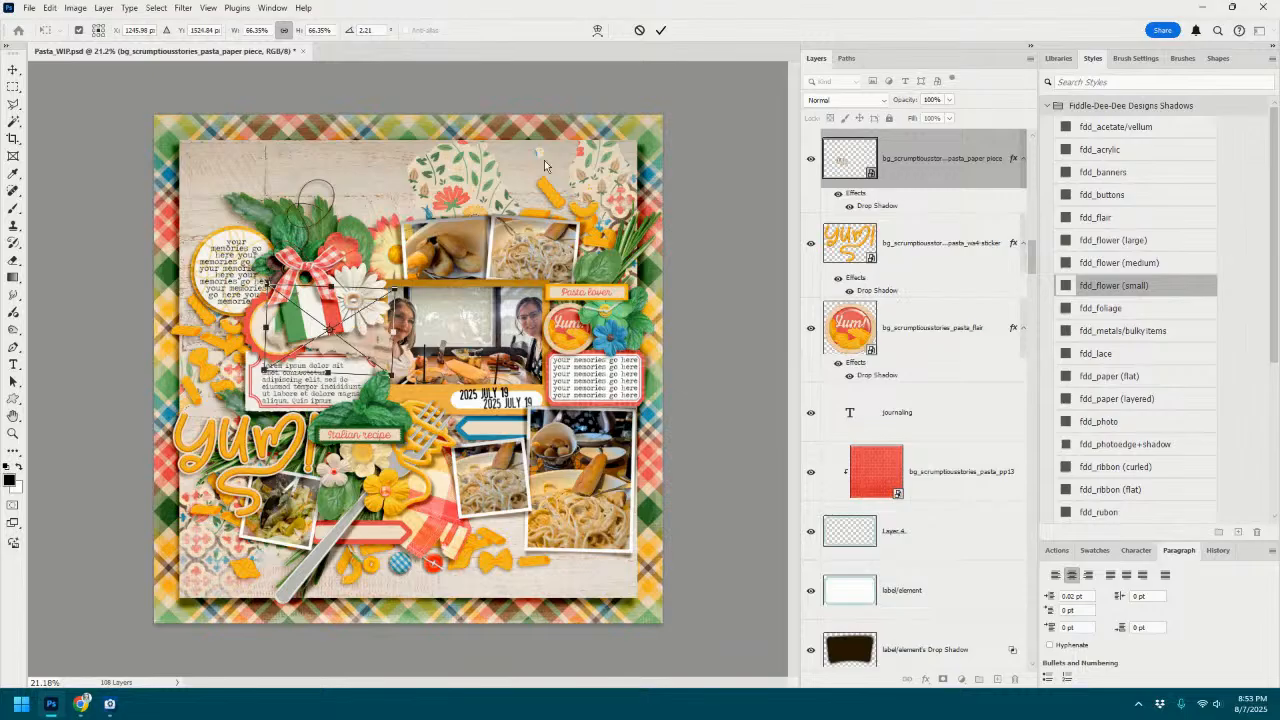
pyautogui.click(661, 32)
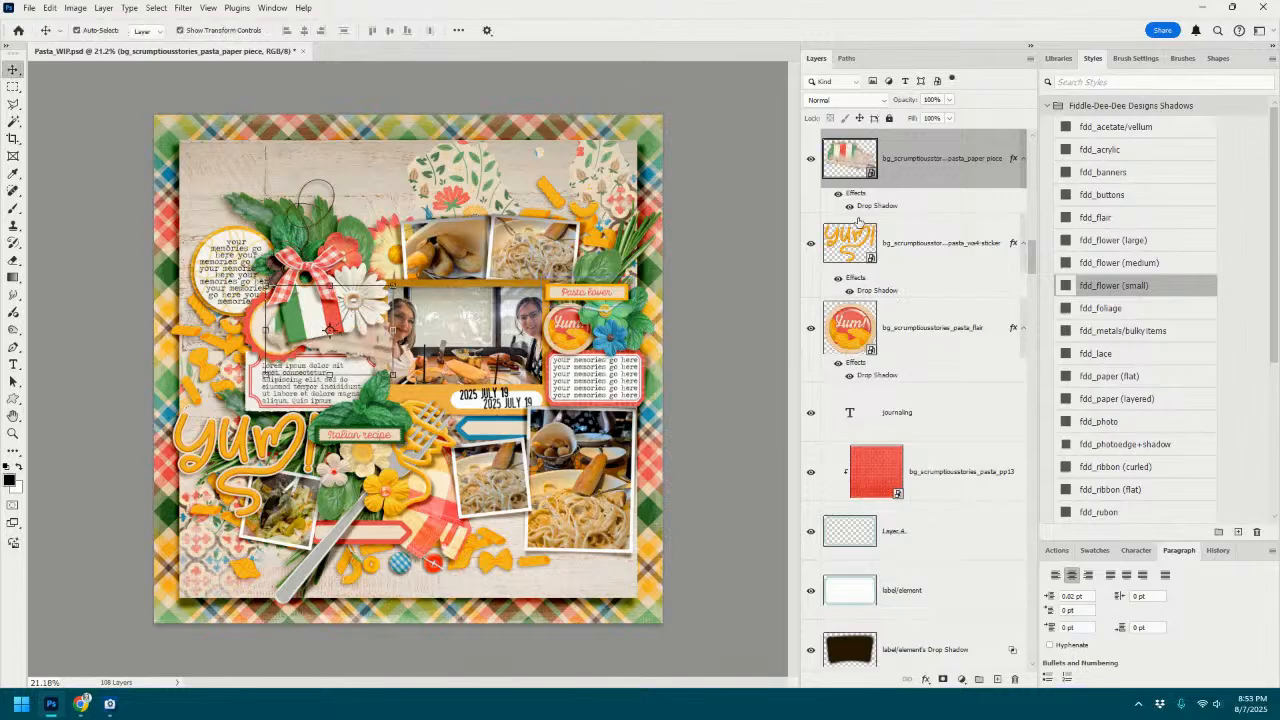
# Restack the torn paper piece directly beneath the center photo's mask layer and adjust its position behind the journaling card.
pyautogui.moveTo(938, 164); pyautogui.dragTo(865, 450)
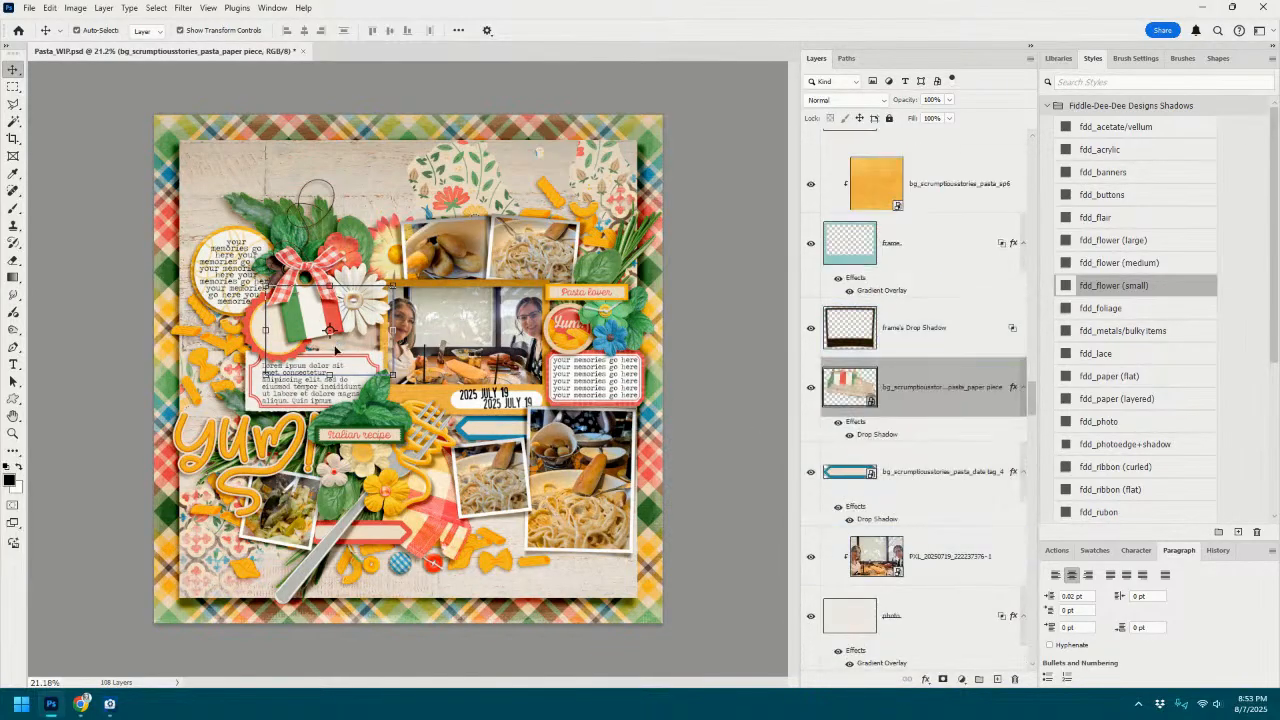
pyautogui.moveTo(364, 343); pyautogui.dragTo(377, 350)
pyautogui.moveTo(884, 377); pyautogui.dragTo(873, 615)
pyautogui.scroll(-2, 875, 612)
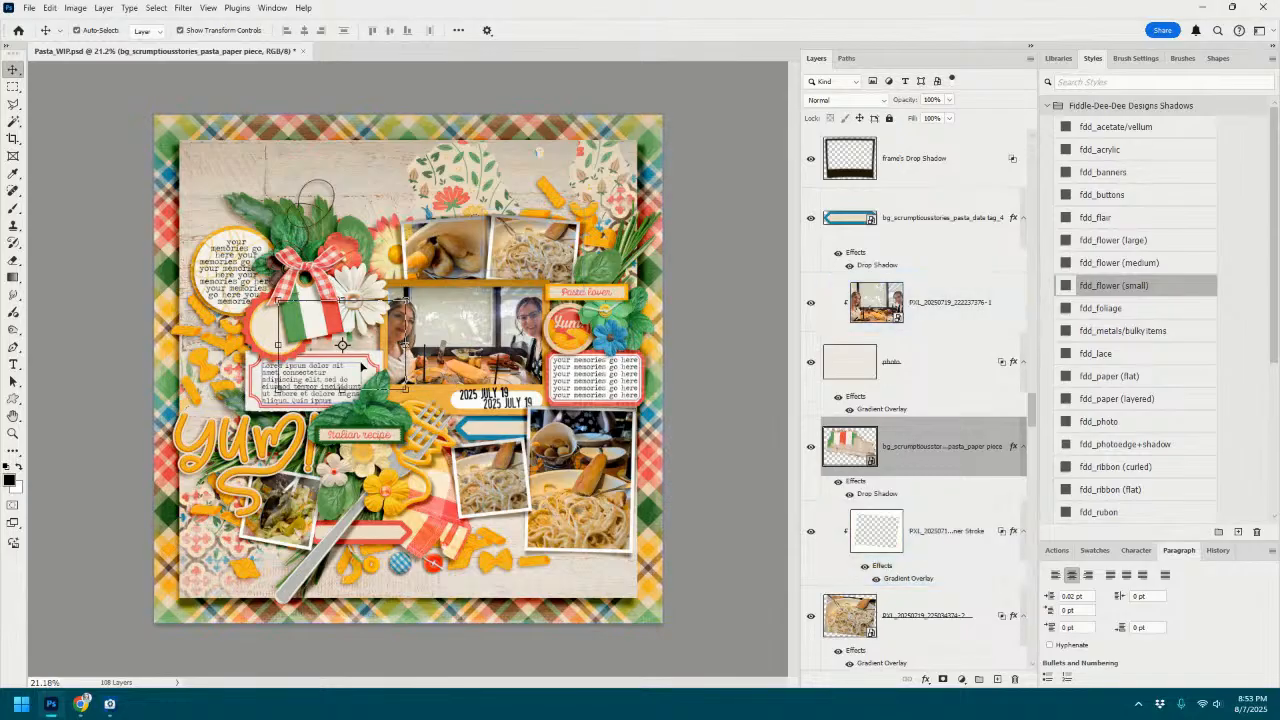
pyautogui.moveTo(366, 347); pyautogui.dragTo(350, 350)
# Nudge the Lorem ipsum journaling text slightly up and right within its card and deselect the layer.
pyautogui.click(323, 395)
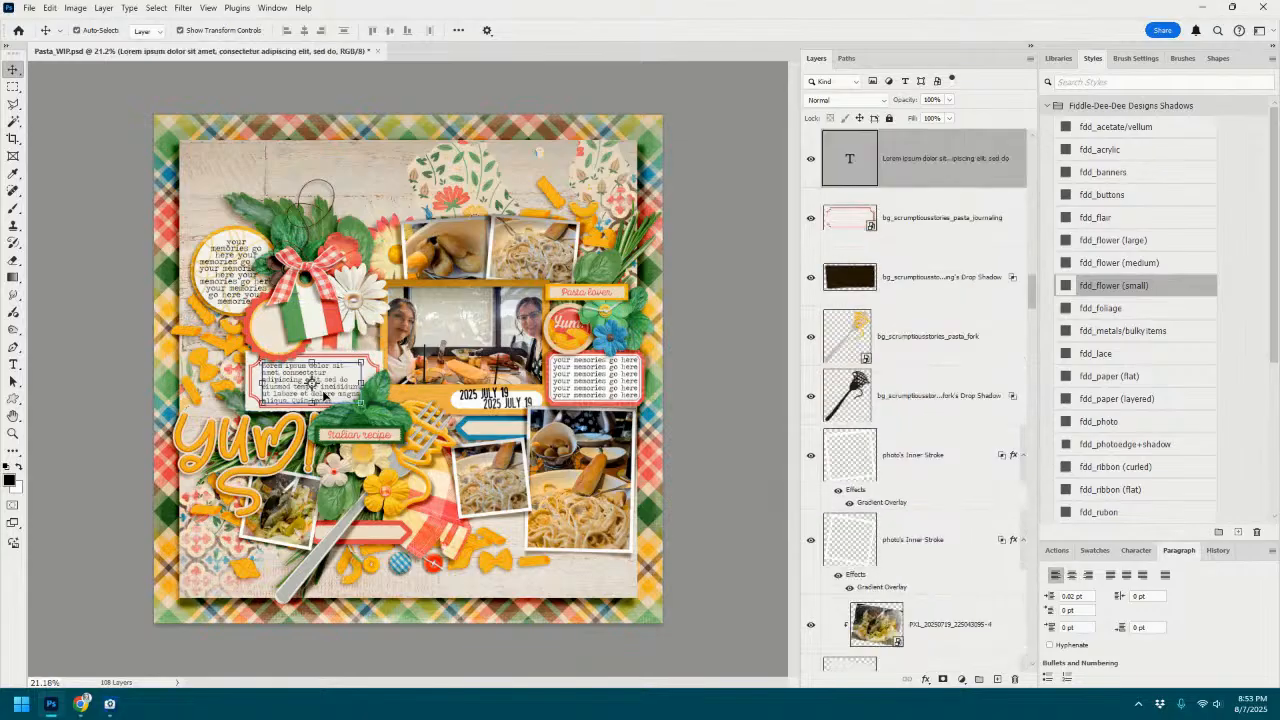
pyautogui.moveTo(323, 396); pyautogui.dragTo(325, 393)
pyautogui.doubleClick(325, 393)
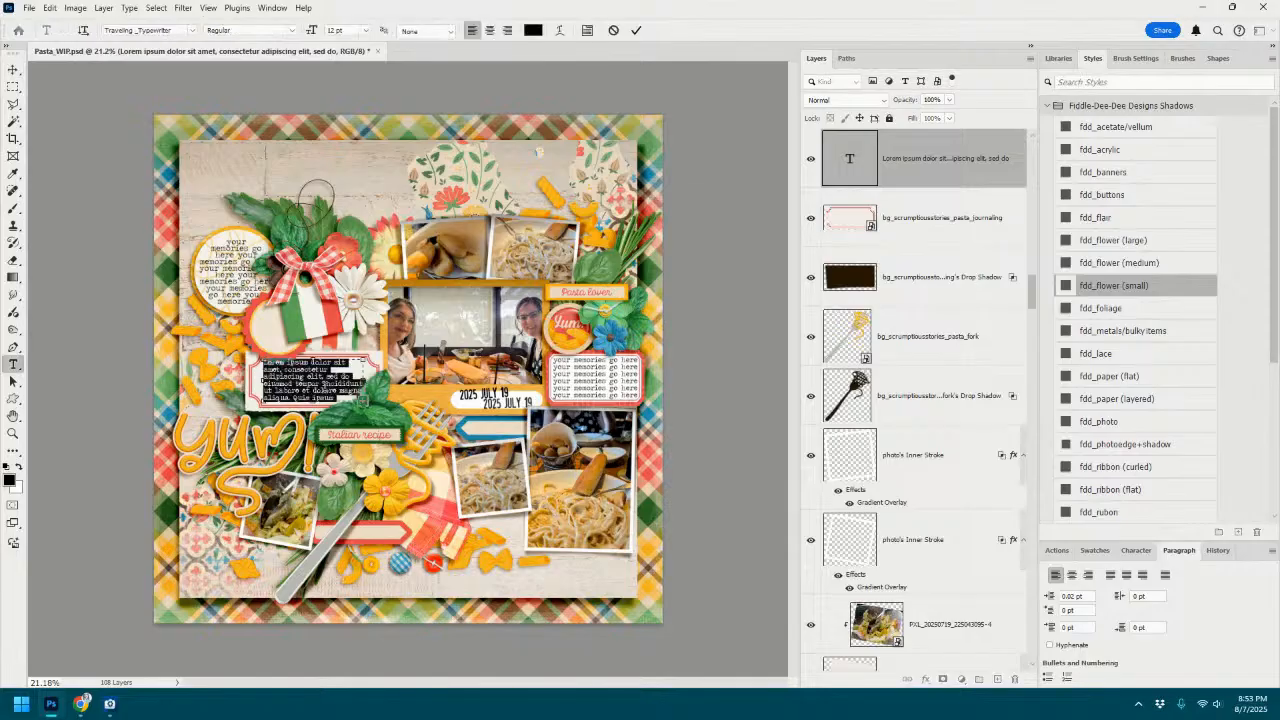
pyautogui.click(636, 30)
pyautogui.click(743, 330)
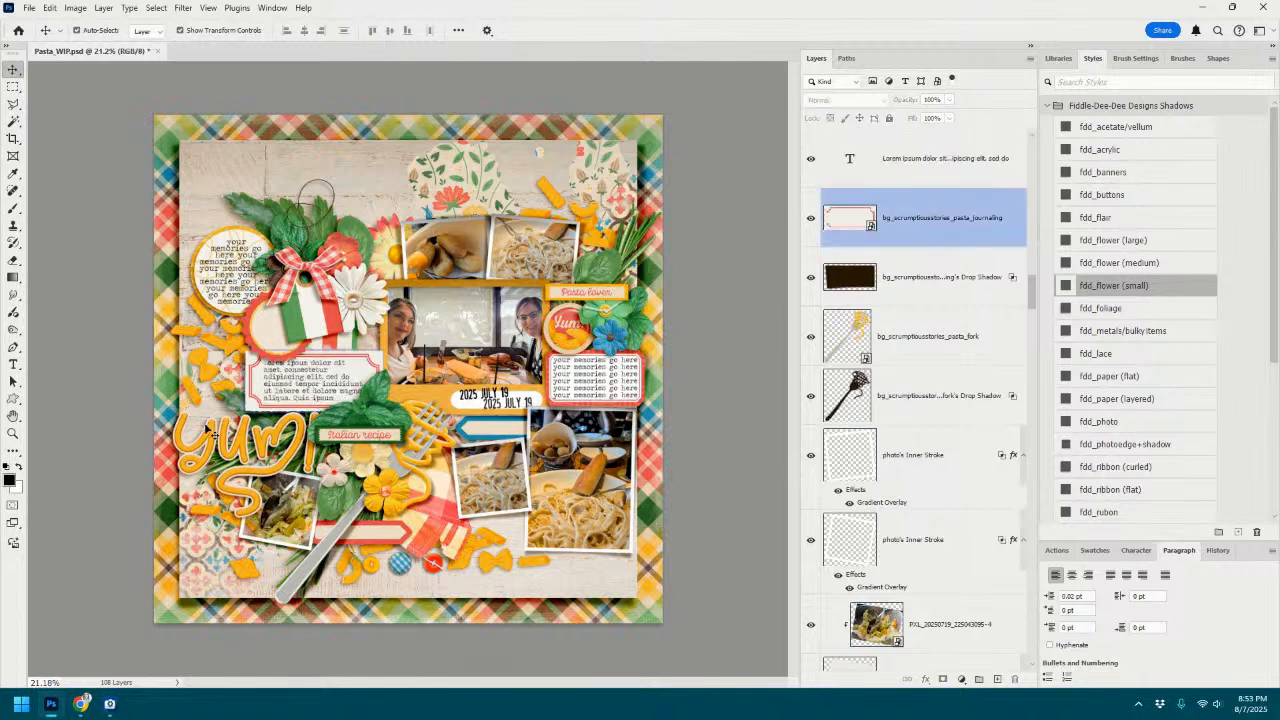
# Open the Save As dialog and rename the existing Pasta_WIP file to "yum", the two people's names and 2025-07-19, joined by underscores.
pyautogui.click(29, 8)
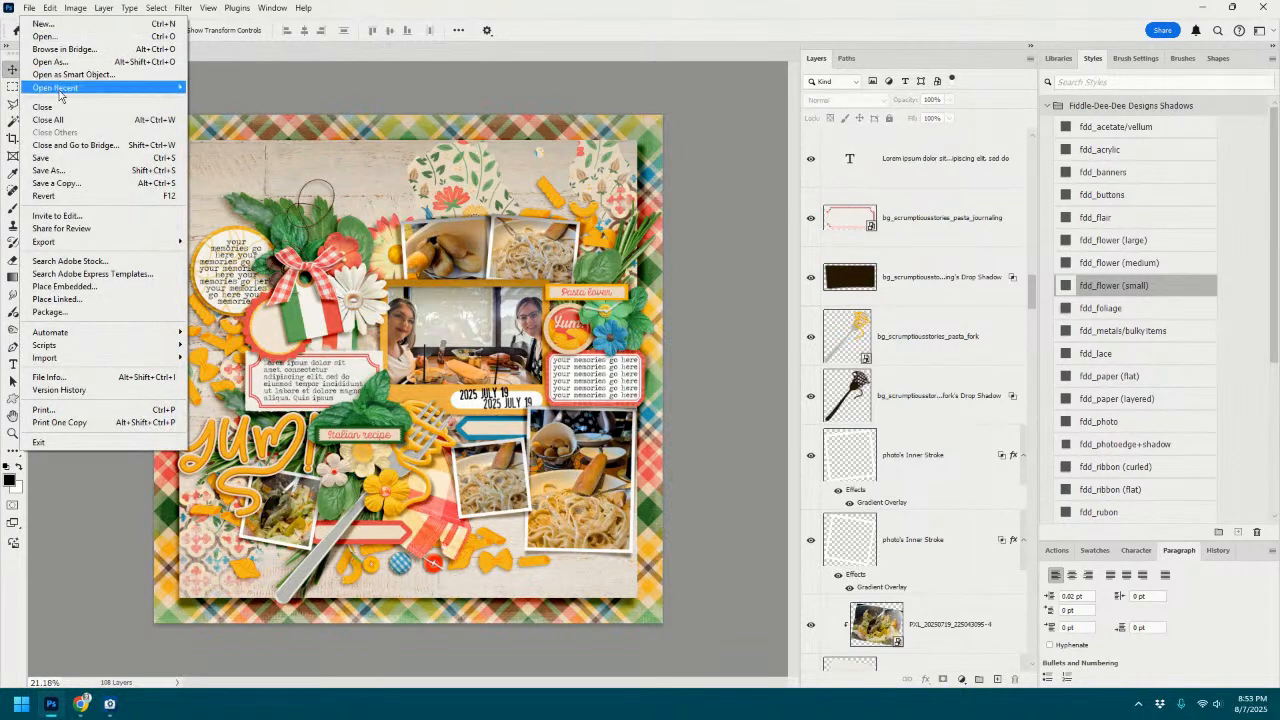
pyautogui.click(58, 171)
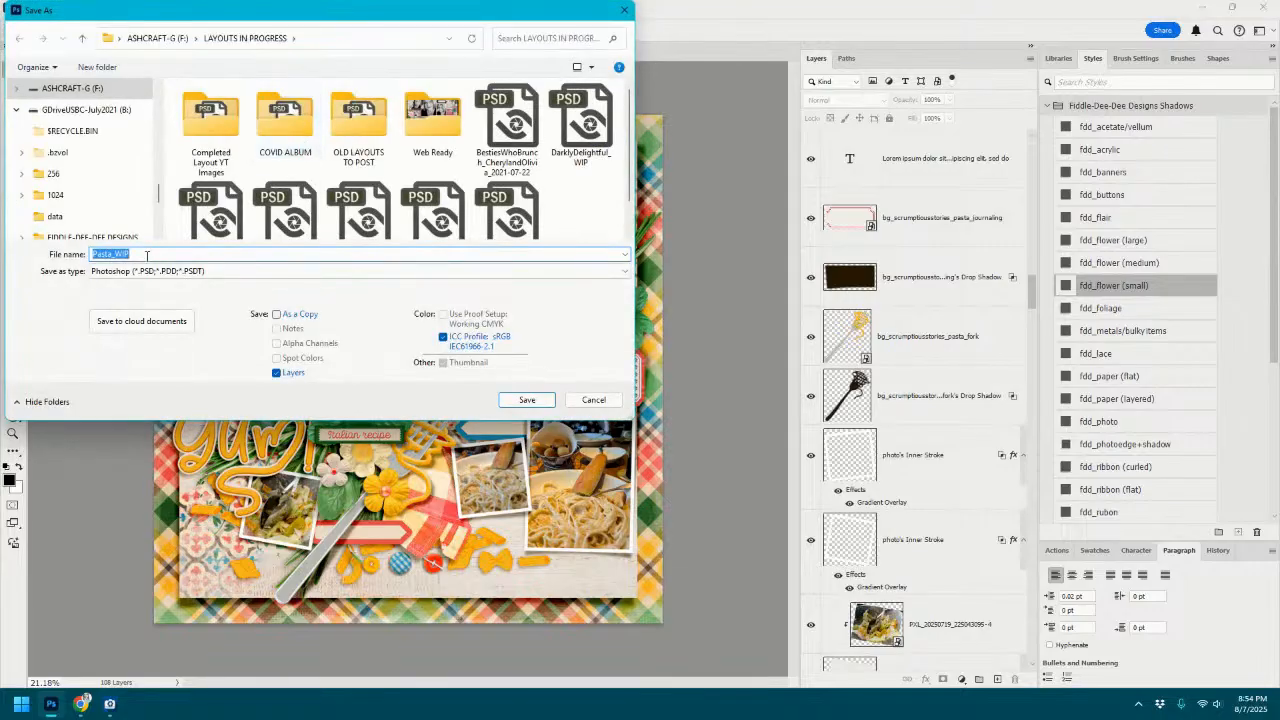
pyautogui.scroll(-1, 190, 205)
pyautogui.click(199, 196)
pyautogui.click(207, 186)
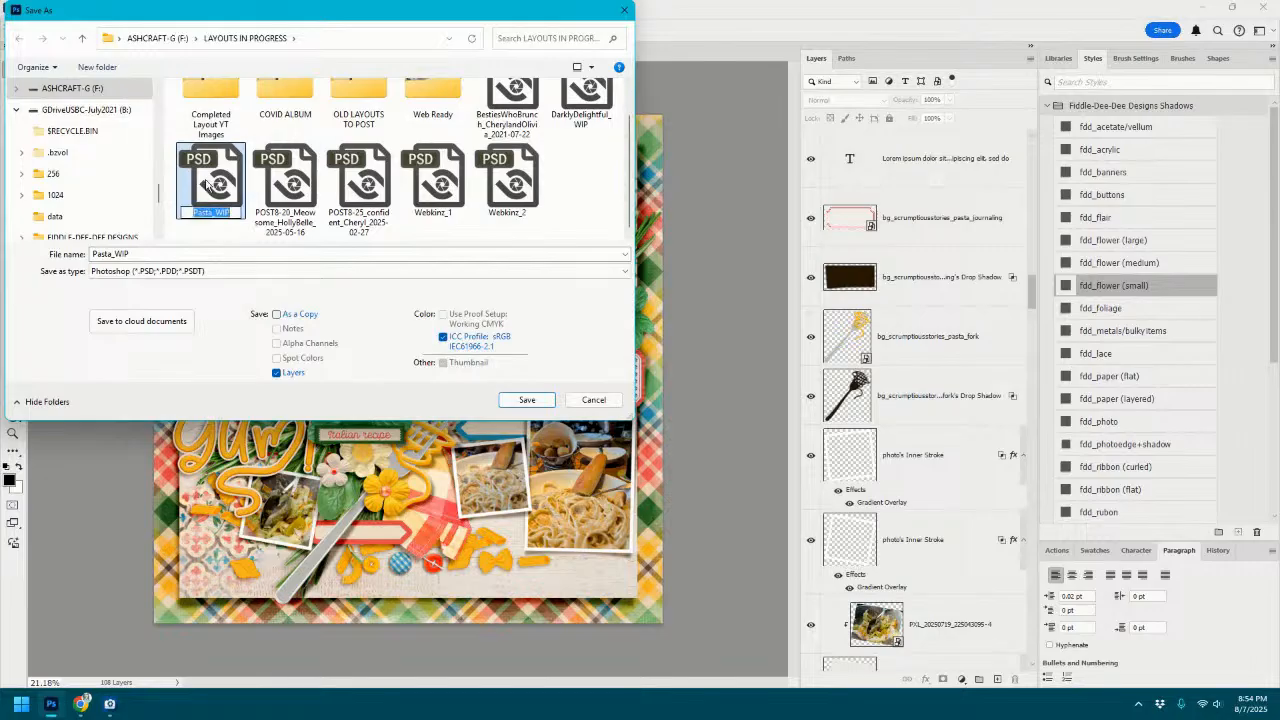
pyautogui.write('Um')
pyautogui.press('BackSpace')
pyautogui.press('BackSpace')
pyautogui.write('yum_CherylandOlivi')
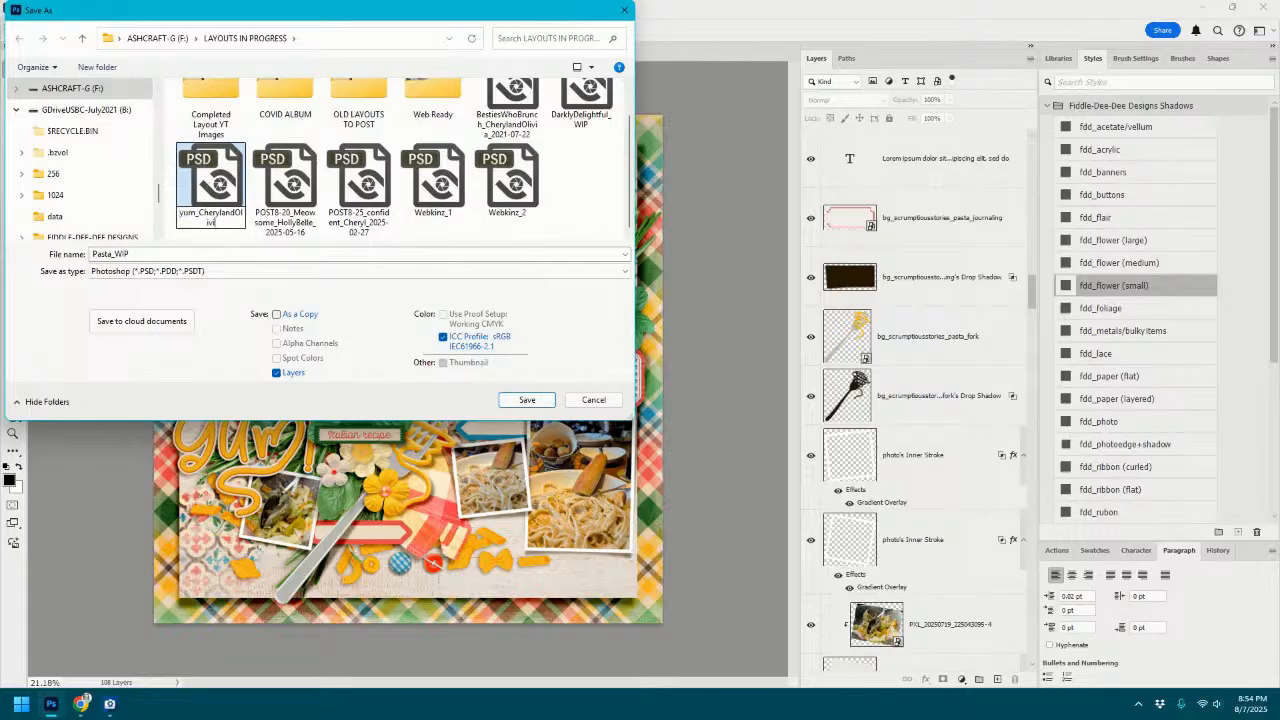
pyautogui.write('a_2025-07-19')
pyautogui.press('Return')
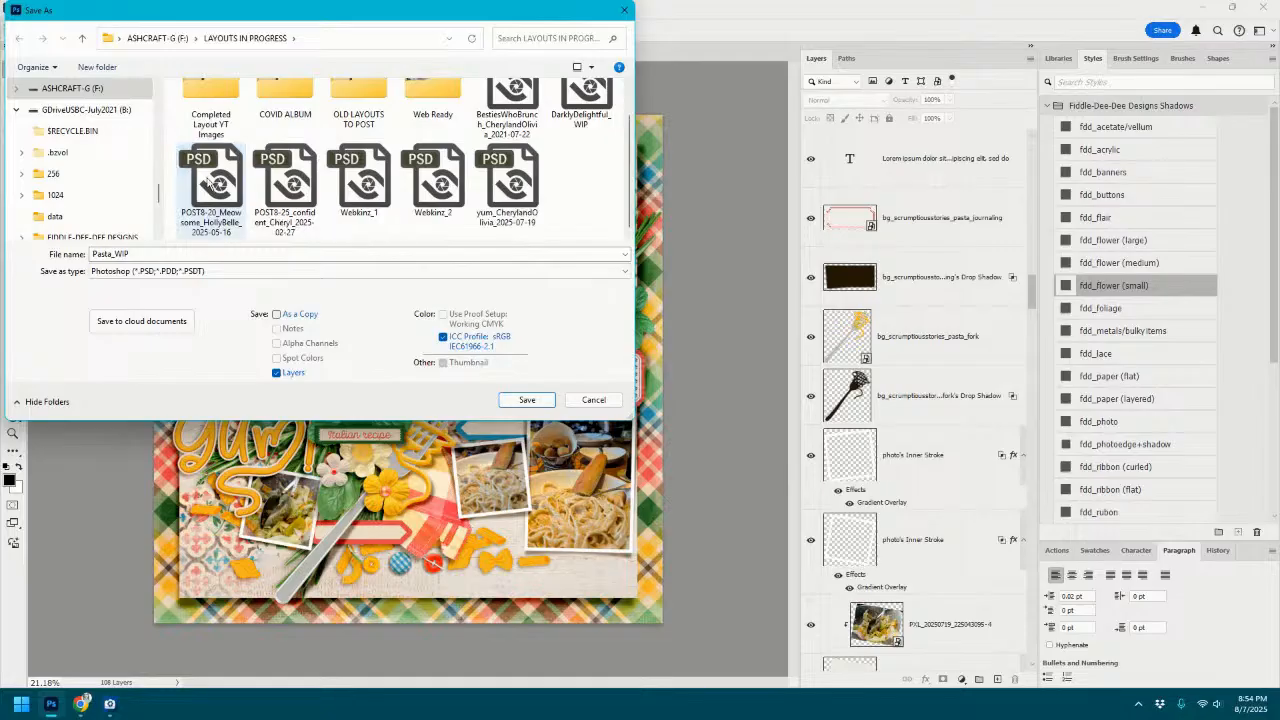
# Save the layout under the renamed "yum" PSD file, replacing the existing version.
pyautogui.click(512, 188)
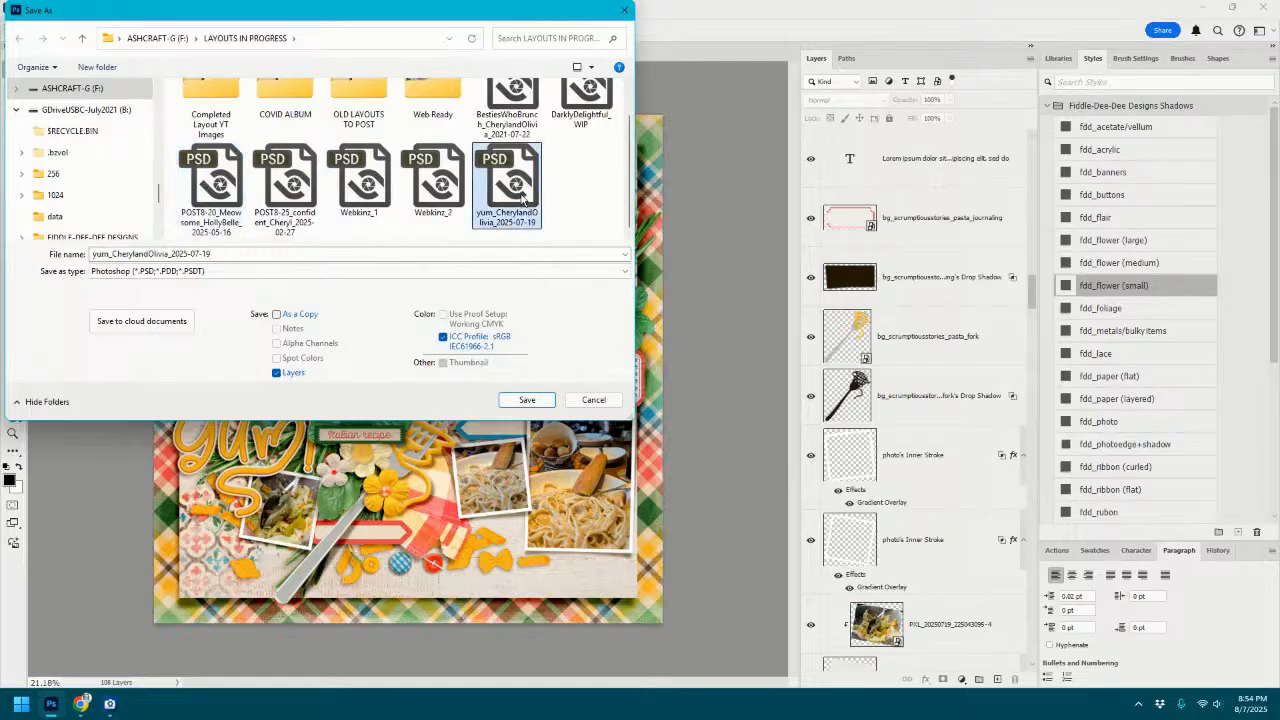
pyautogui.click(527, 399)
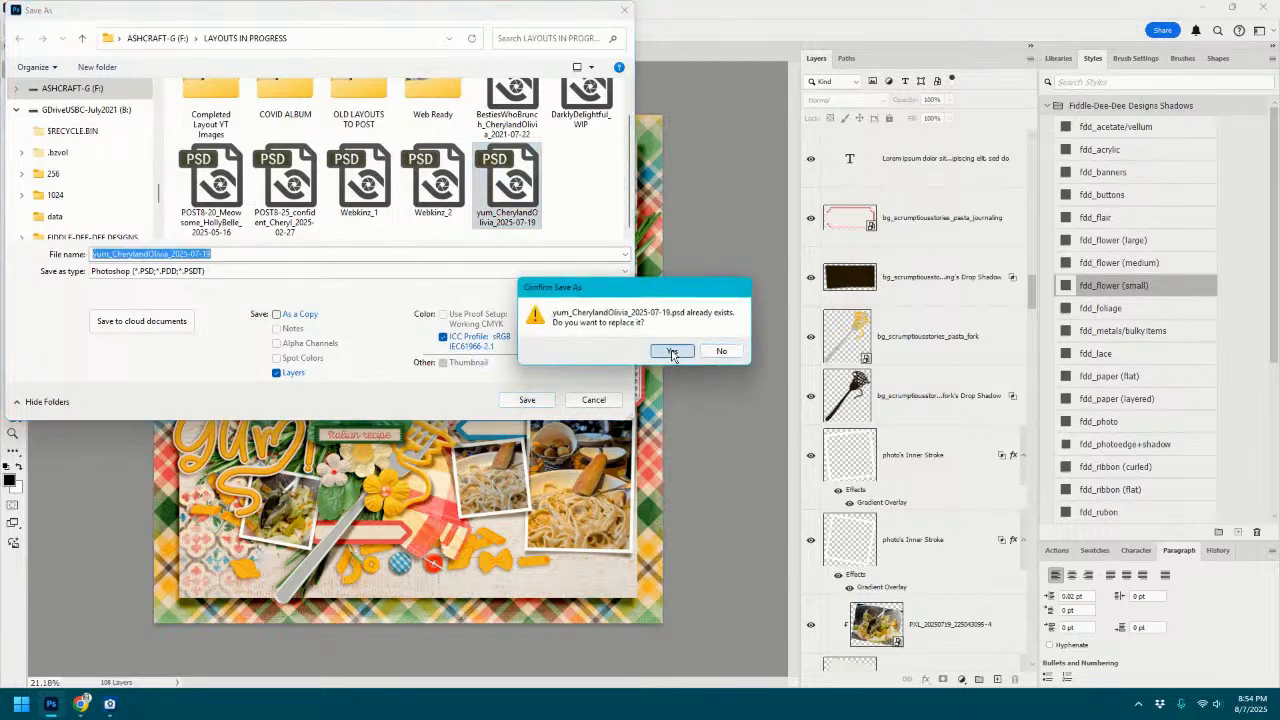
pyautogui.click(671, 351)
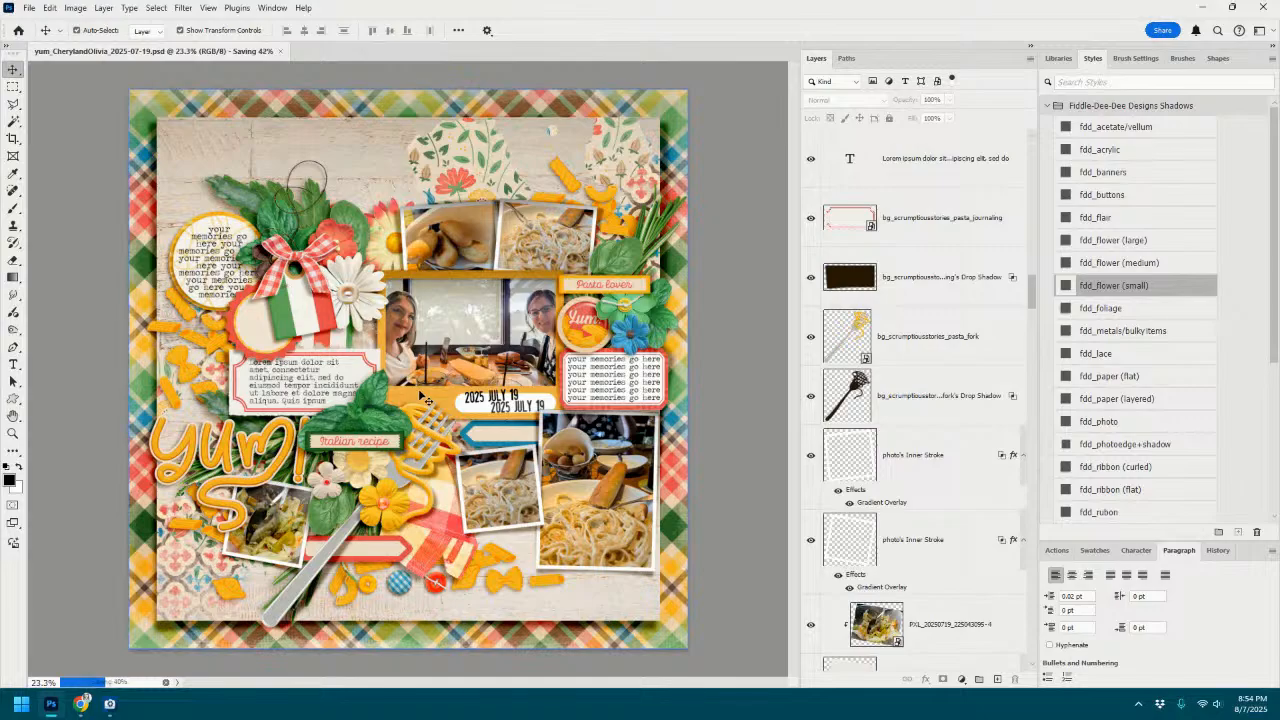
# In File Info, begin the description with credits for Scrumptious Stories: Pasta and its designer, and Sultry Summer Templates by Fiddle-Dee-Dee Designs.
pyautogui.click(29, 7)
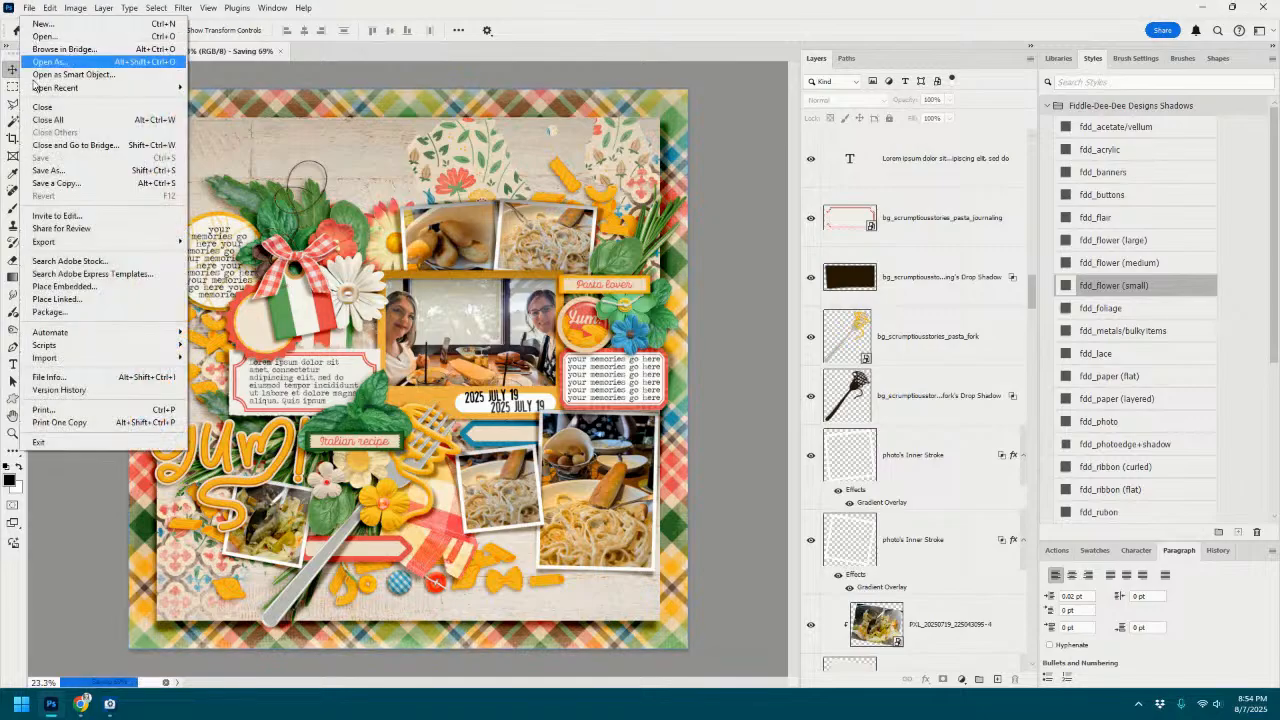
pyautogui.click(48, 377)
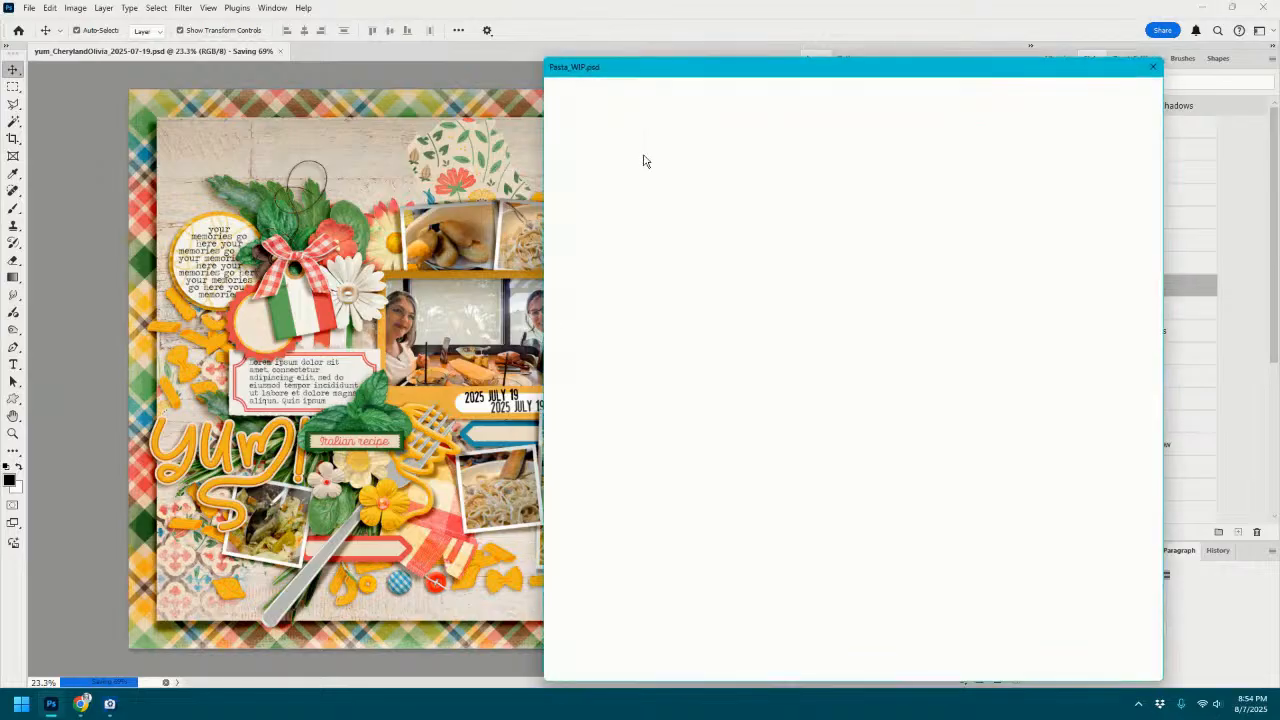
pyautogui.click(800, 188)
pyautogui.write('Crump')
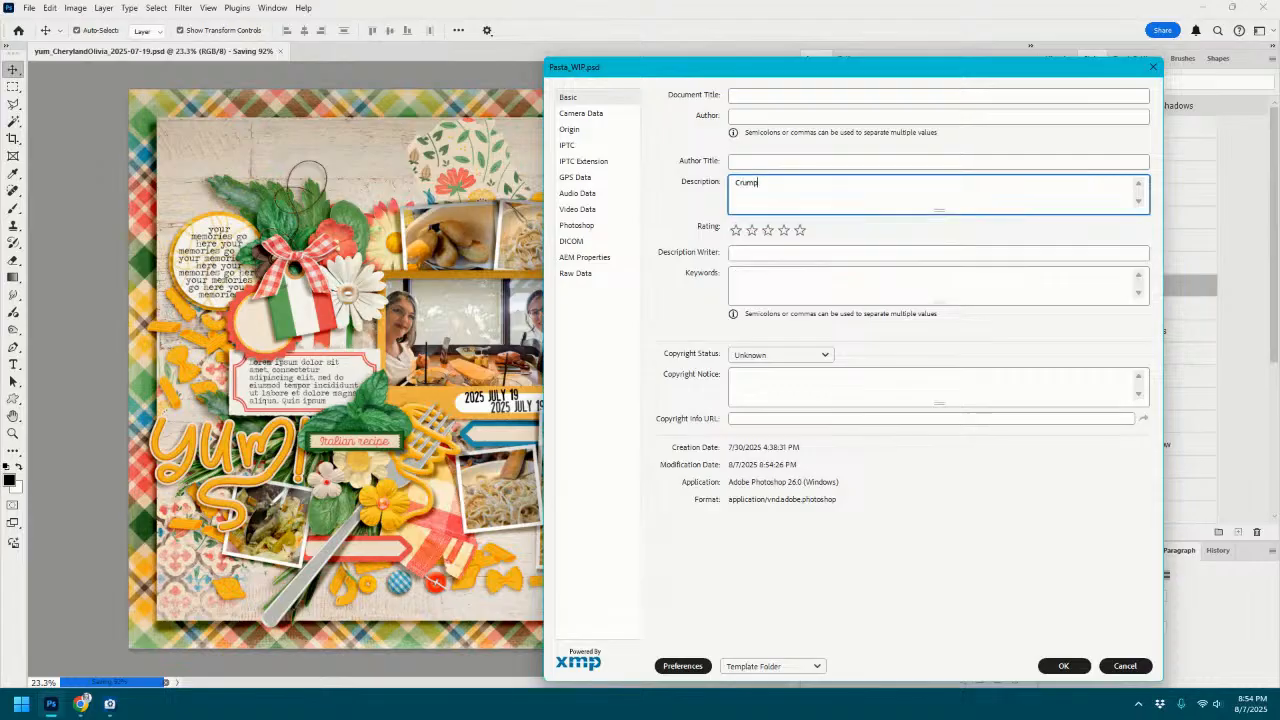
pyautogui.press('BackSpace')
pyautogui.press('BackSpace')
pyautogui.press('BackSpace')
pyautogui.press('BackSpace')
pyautogui.write('Sc')
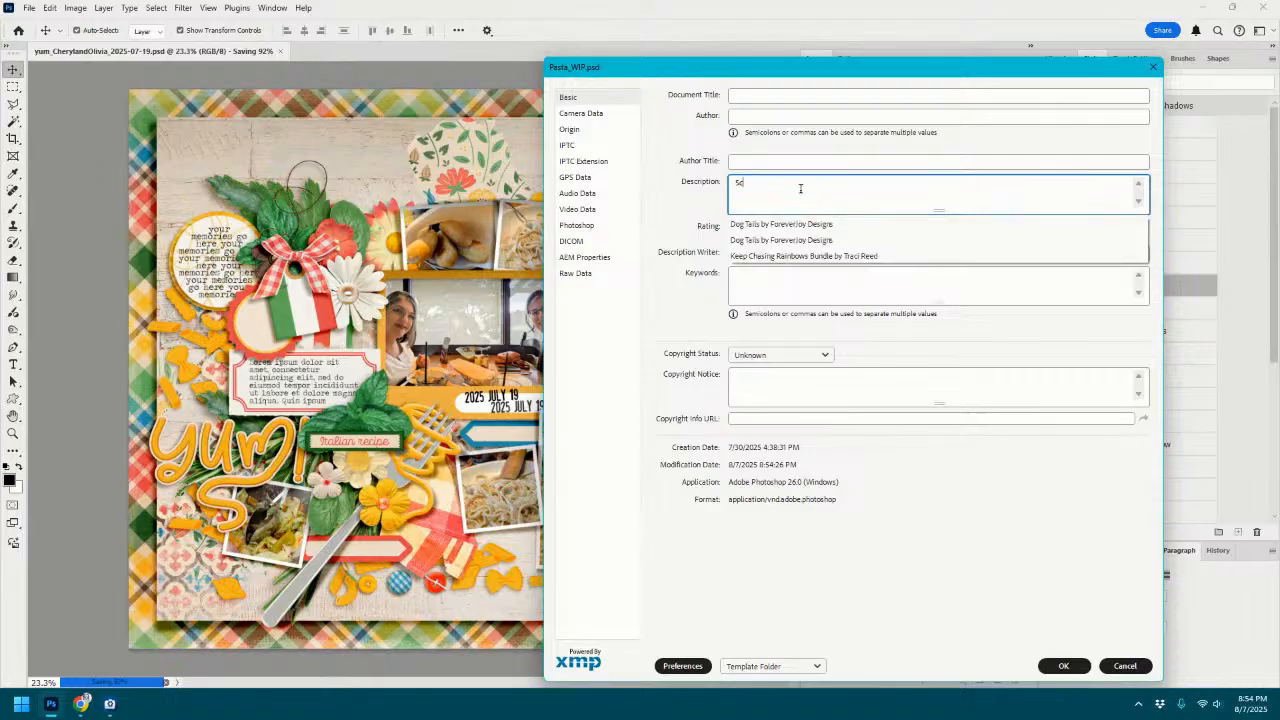
pyautogui.write('rumptious Stories: Pasta by')
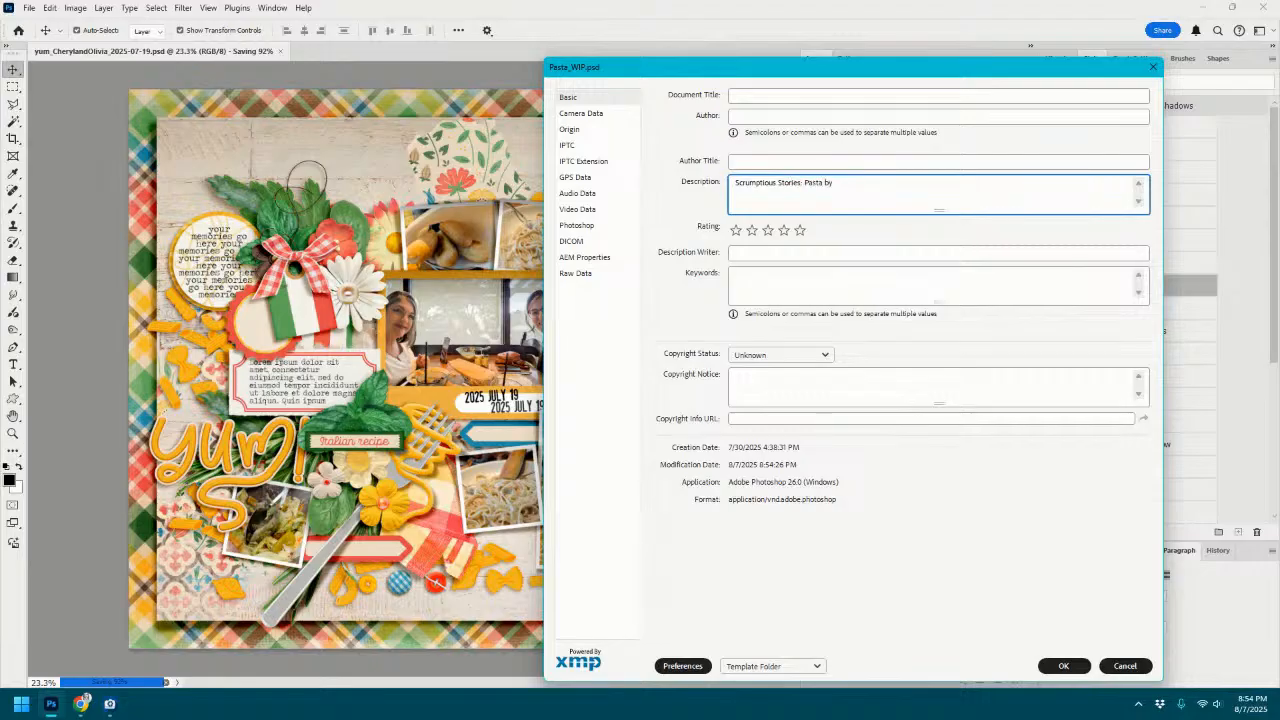
pyautogui.write('ago')
pyautogui.write('ltr')
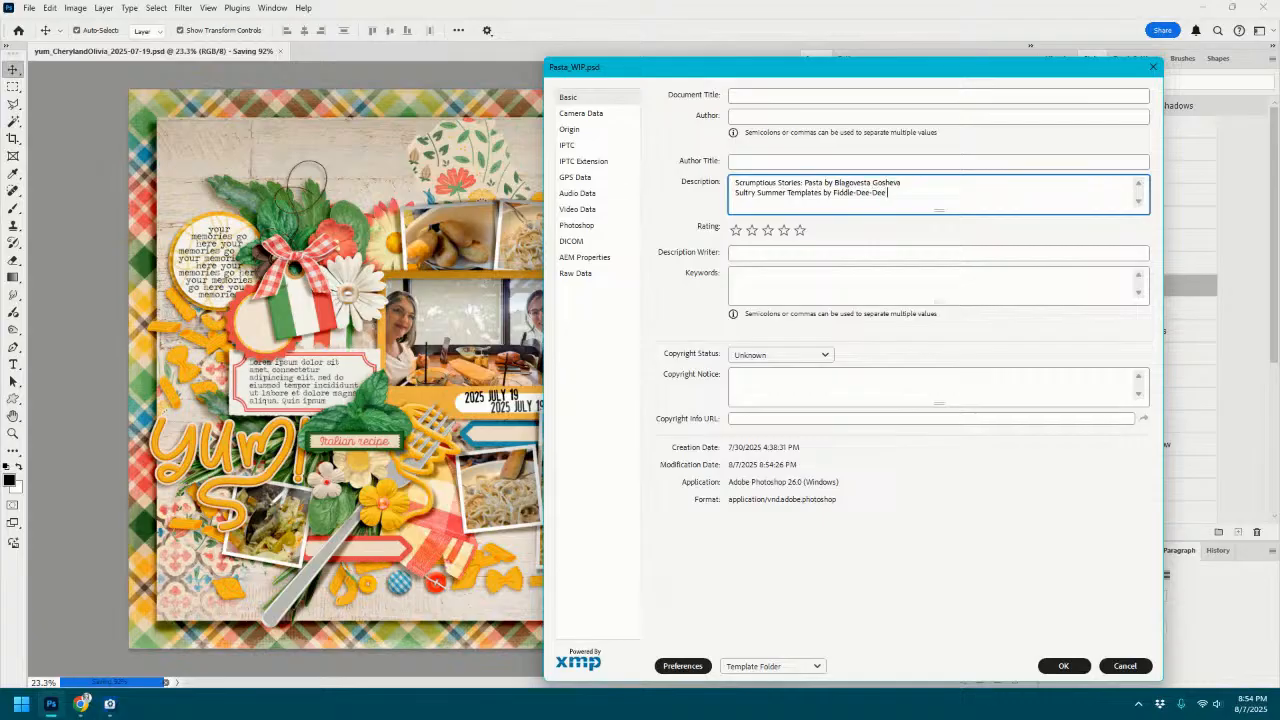
pyautogui.write('gns')
pyautogui.press('Return')
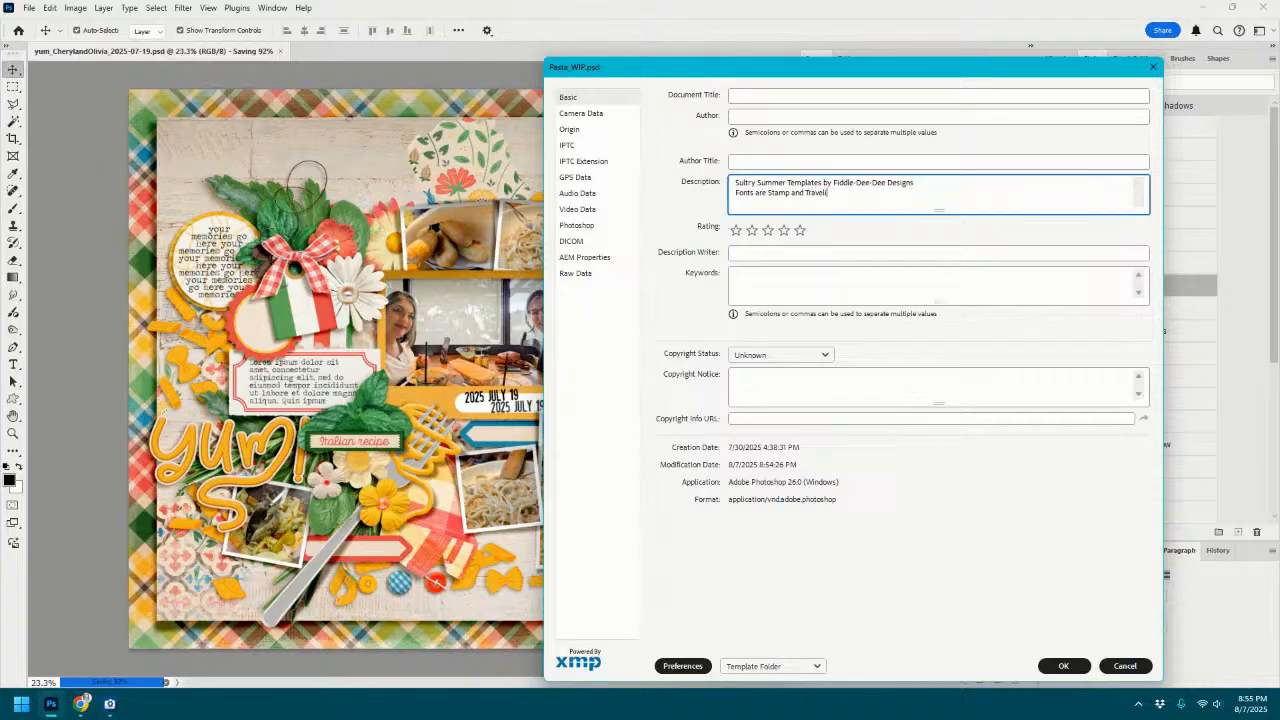
# Add "Fonts are Stamp and Traveling Typewriter" and "Watch me create this layout." to the description and apply the file info.
pyautogui.write('Fonts are Stamp and Traveling Typewriter')
pyautogui.press('Return')
pyautogui.press('Return')
pyautogui.write('Watch me create this')
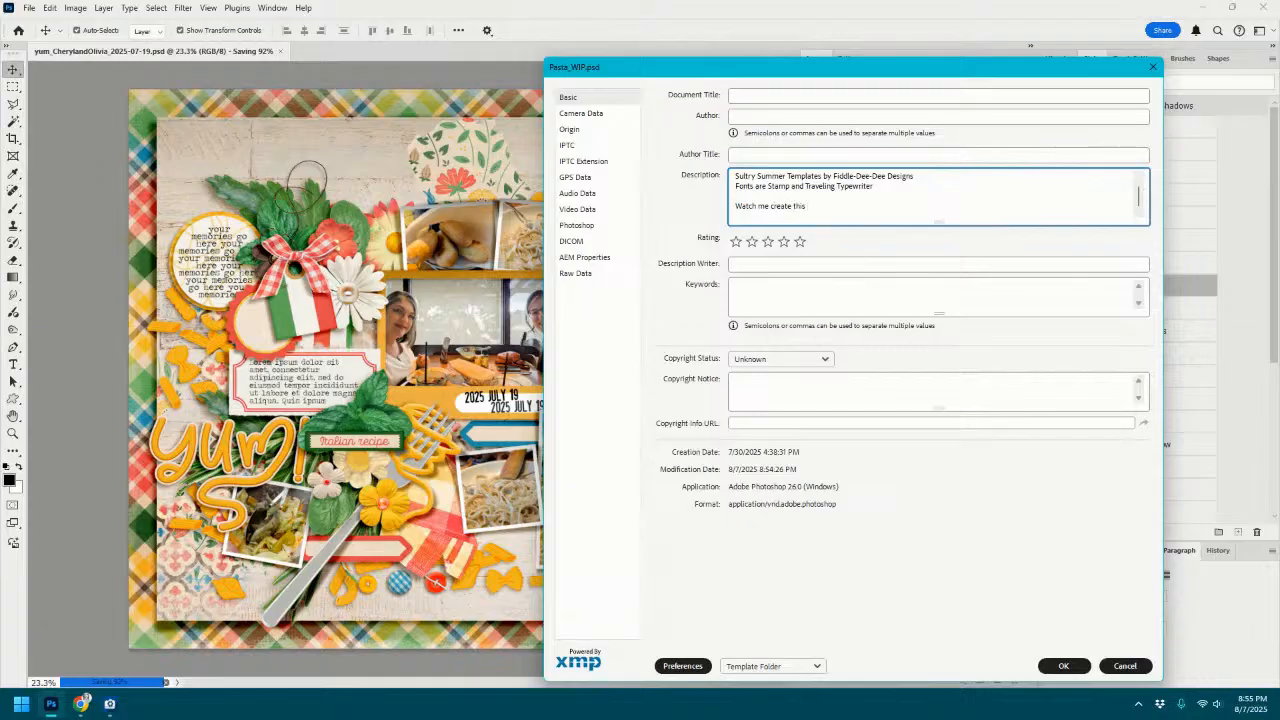
pyautogui.write(' layout.')
pyautogui.press('Return')
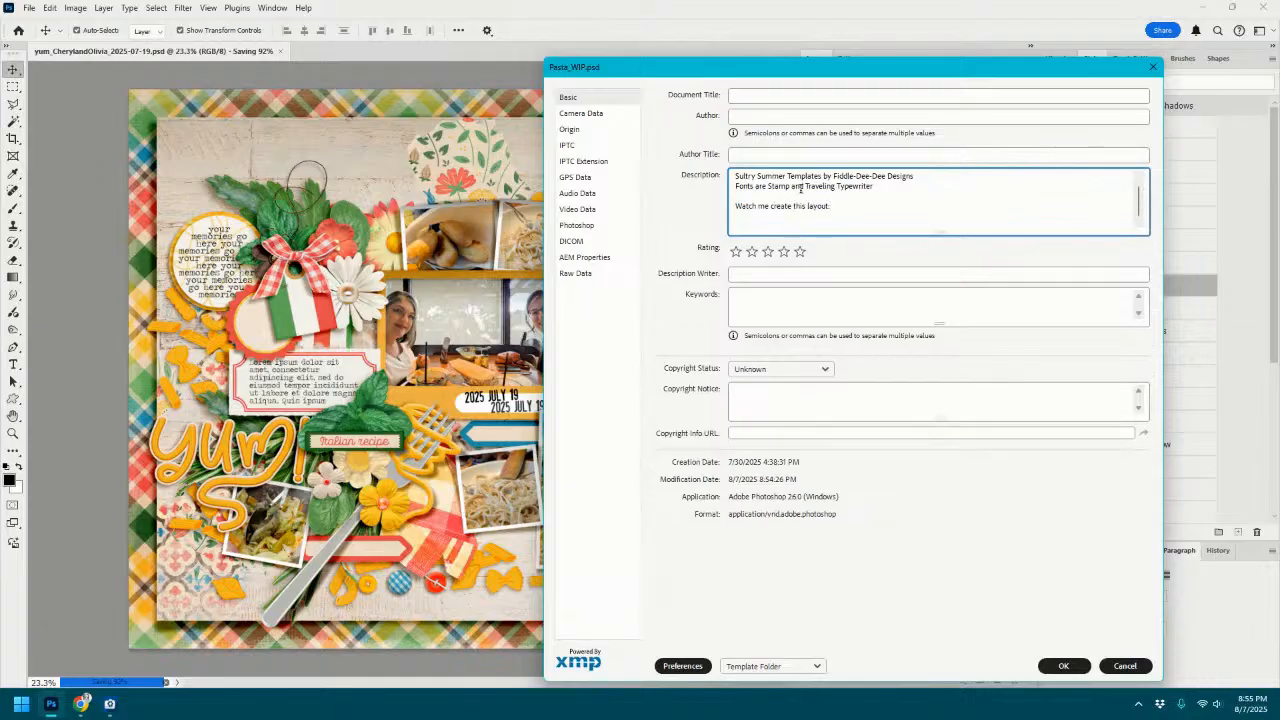
pyautogui.click(1063, 666)
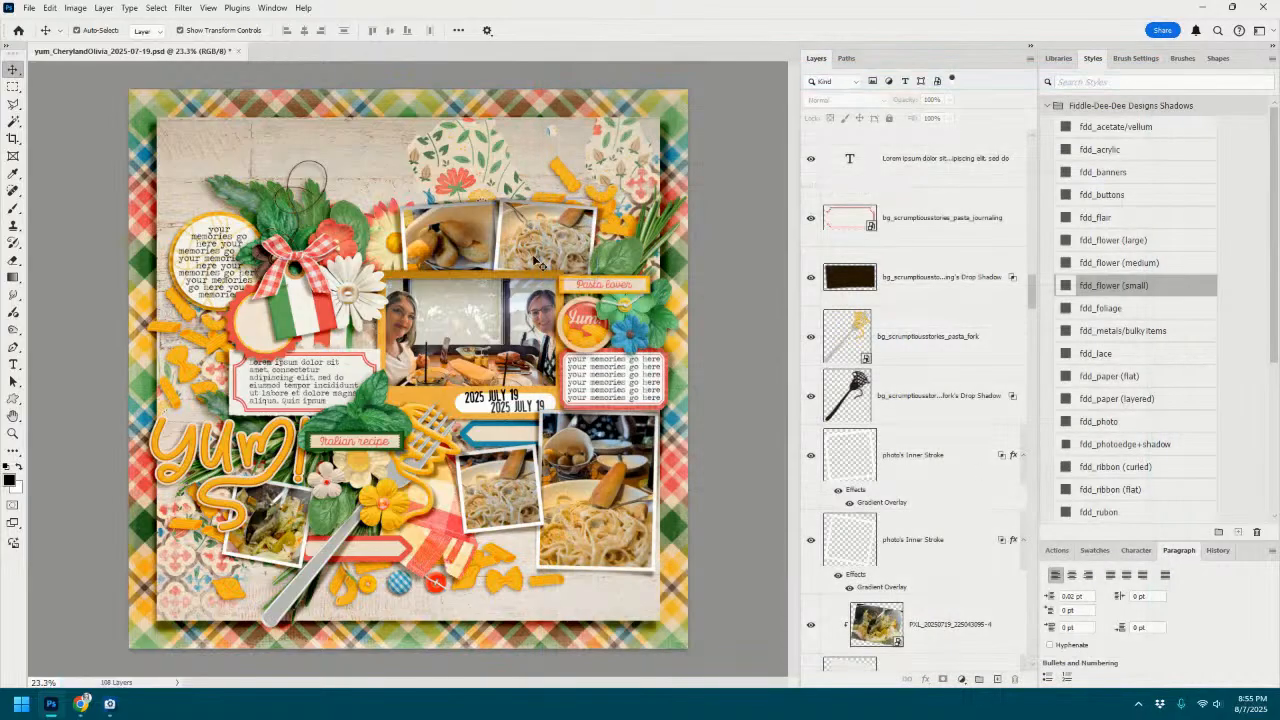
# Save the layout document and select the wood background paper layer.
pyautogui.click(30, 9)
pyautogui.click(59, 158)
pyautogui.click(658, 138)
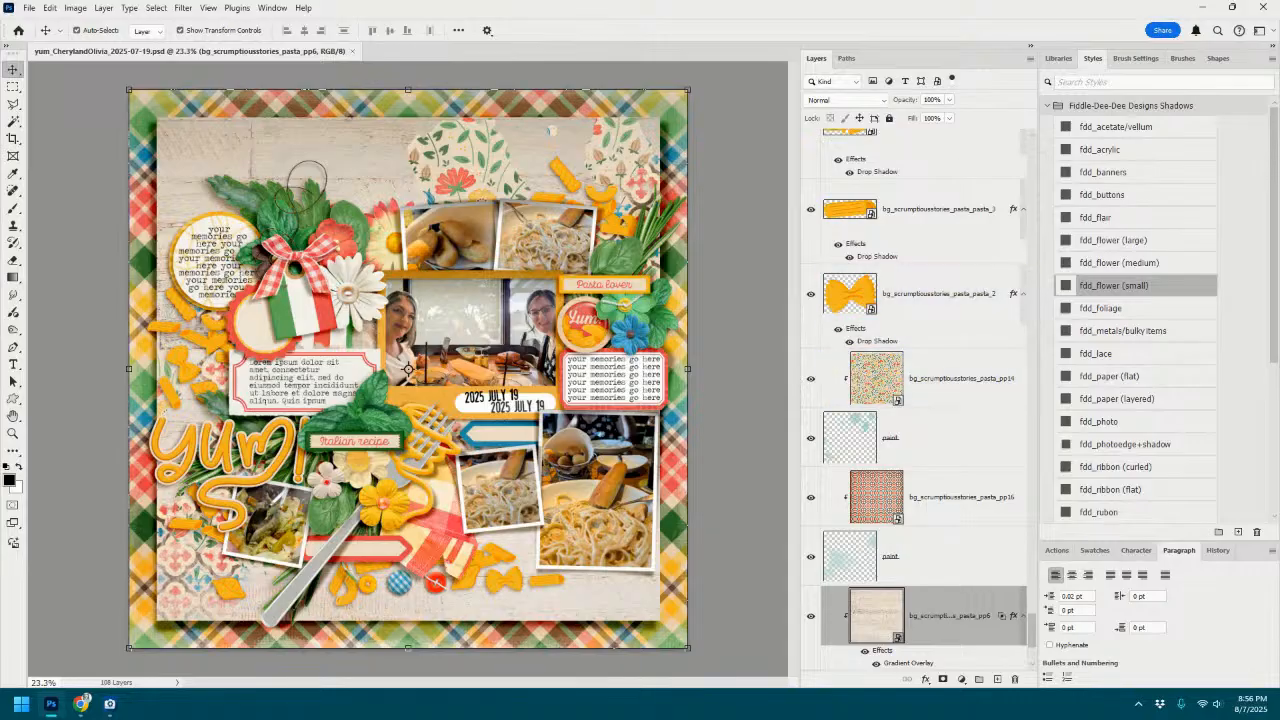
# Switch to ACDSee and select the eight pasta kit elements from the tomato slice through the plain PASTA word art.
pyautogui.moveTo(1279, 92); pyautogui.dragTo(1279, 20)
pyautogui.moveTo(1279, 46); pyautogui.dragTo(947, 25)
pyautogui.click(1087, 24)
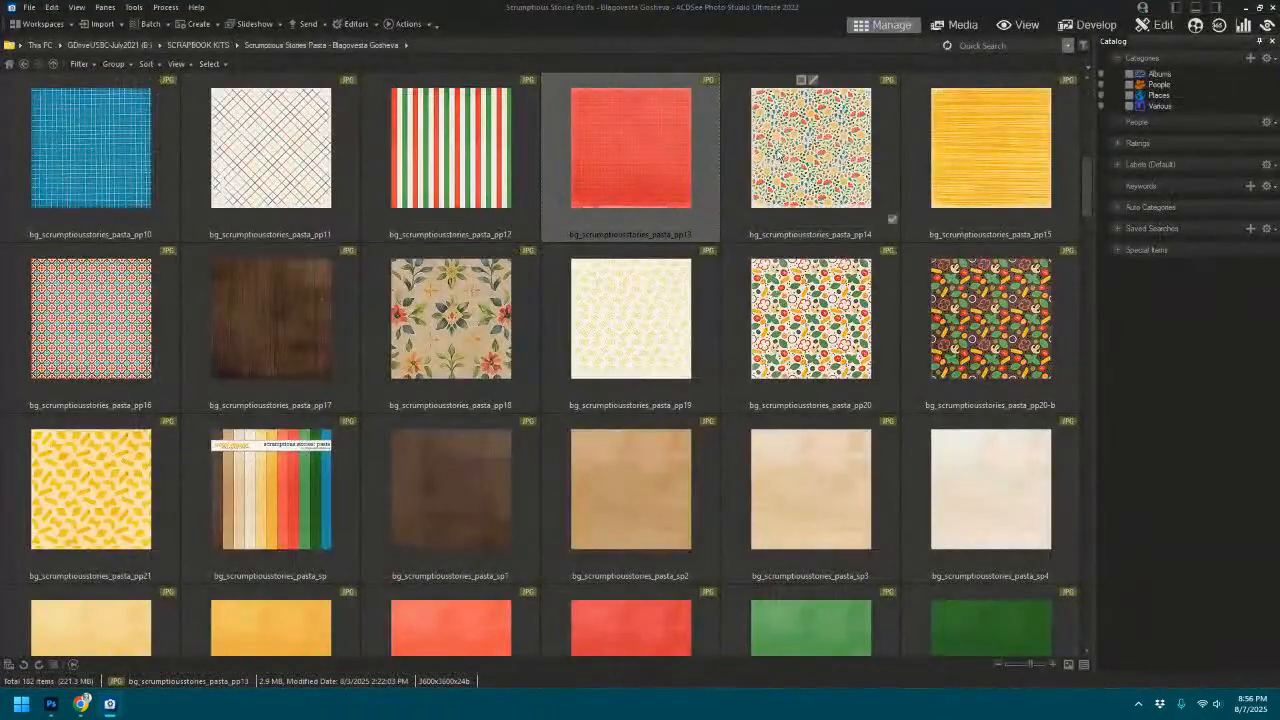
pyautogui.scroll(5, 540, 282)
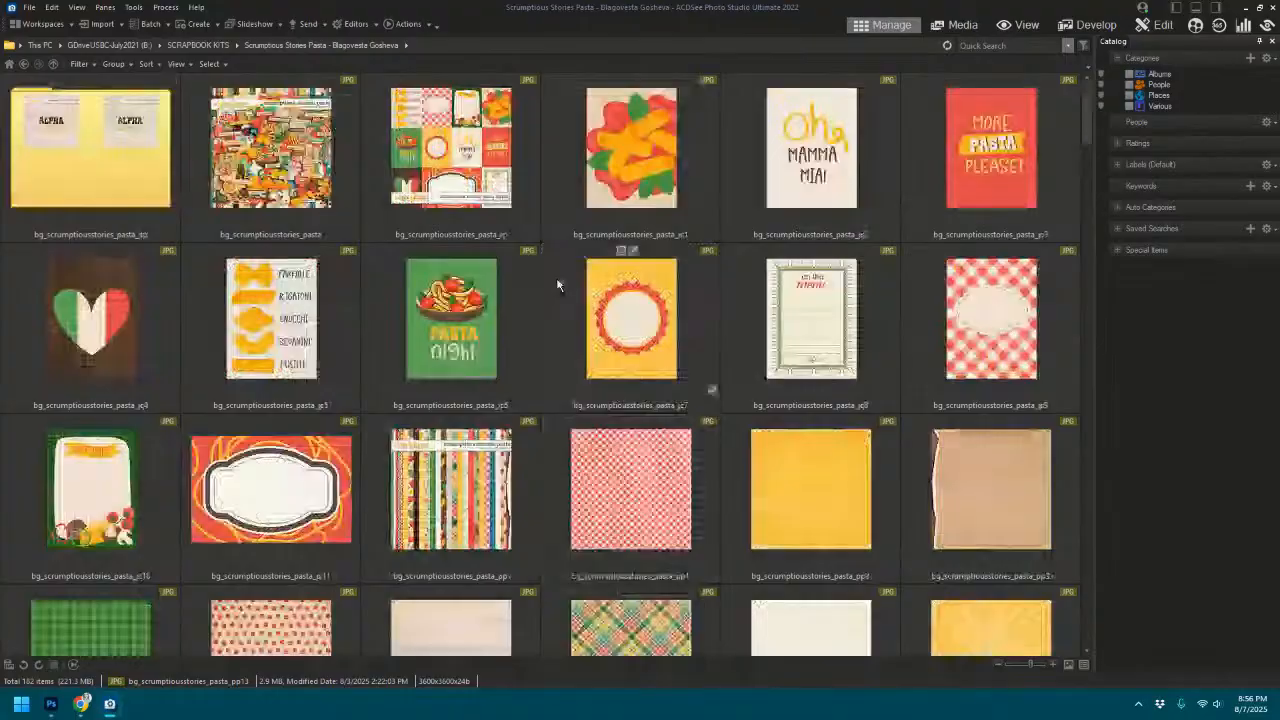
pyautogui.scroll(-20, 557, 286)
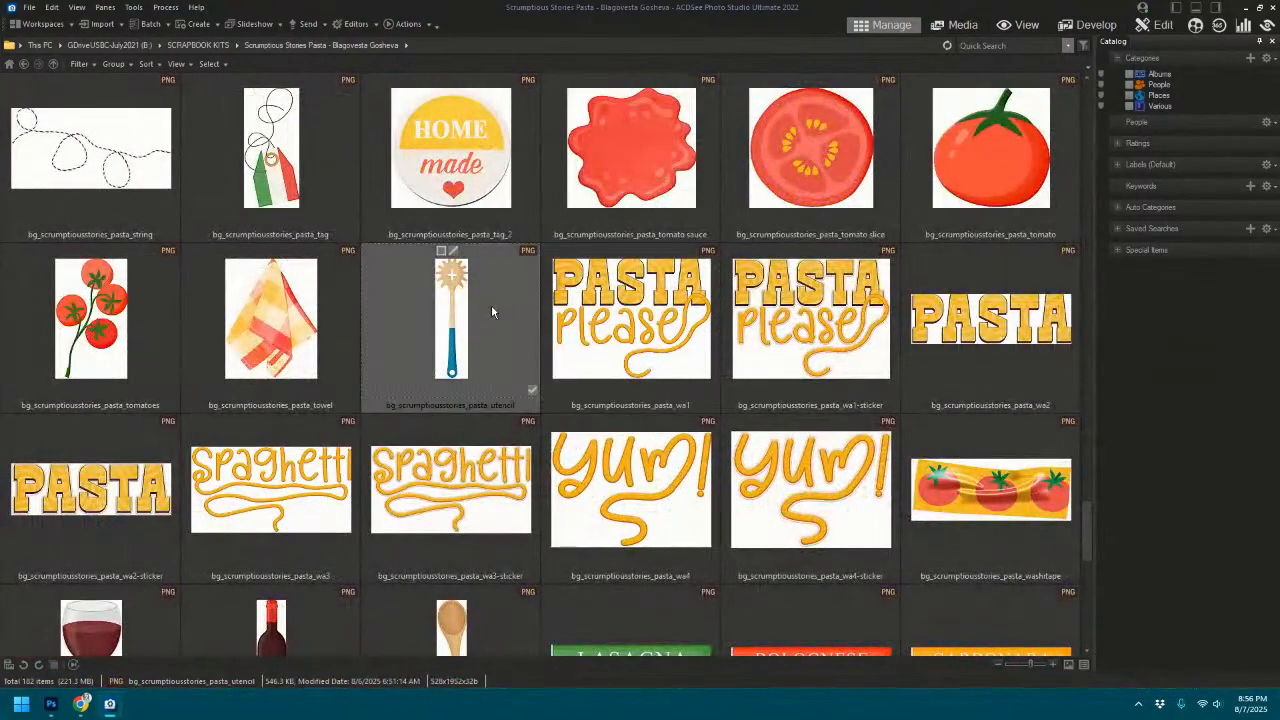
pyautogui.click(778, 148)
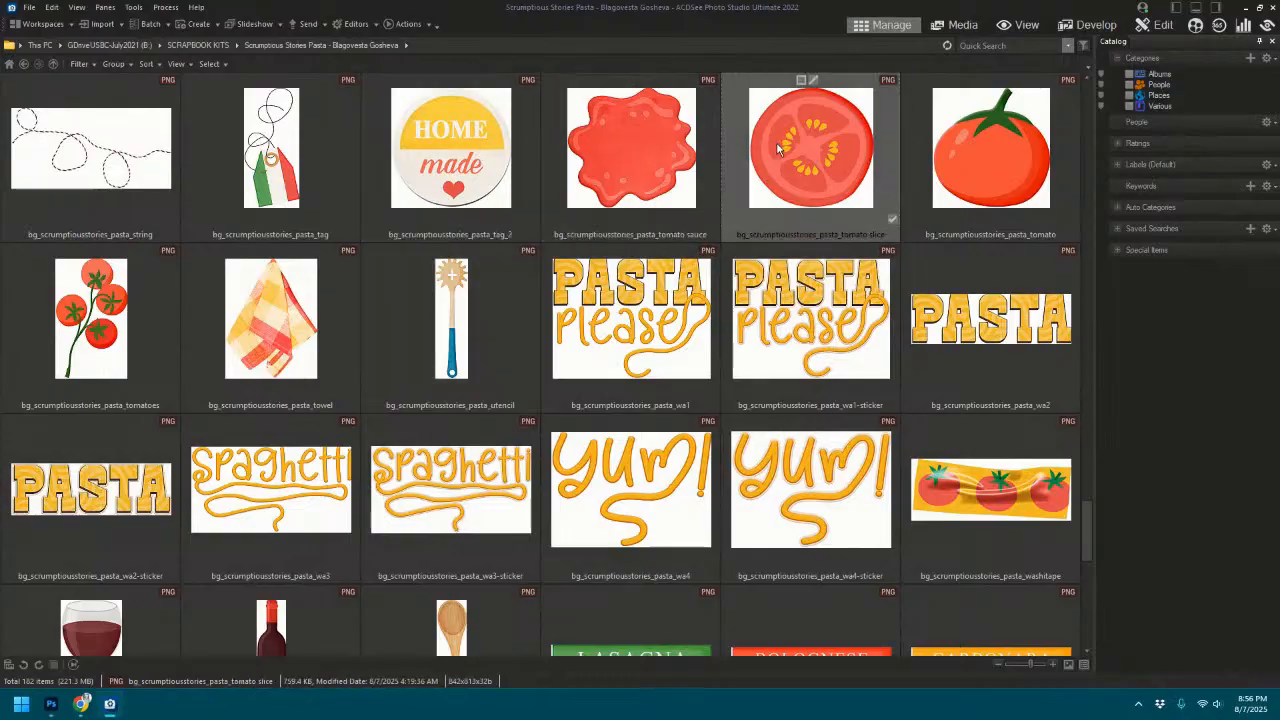
pyautogui.keyDown('shift'); pyautogui.click(1000, 366); pyautogui.keyUp('shift')
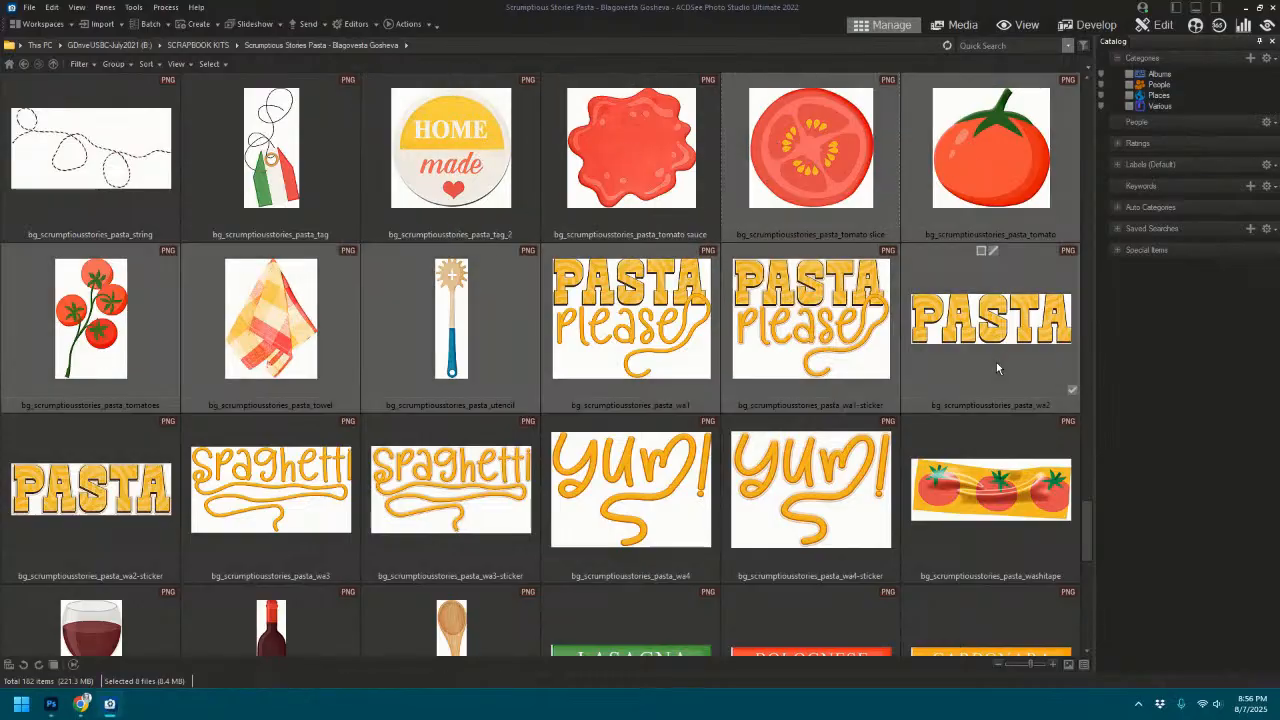
# Place the selected kit elements into the Photoshop layout and move the PASTA word art to the page's upper left.
pyautogui.click(1259, 7)
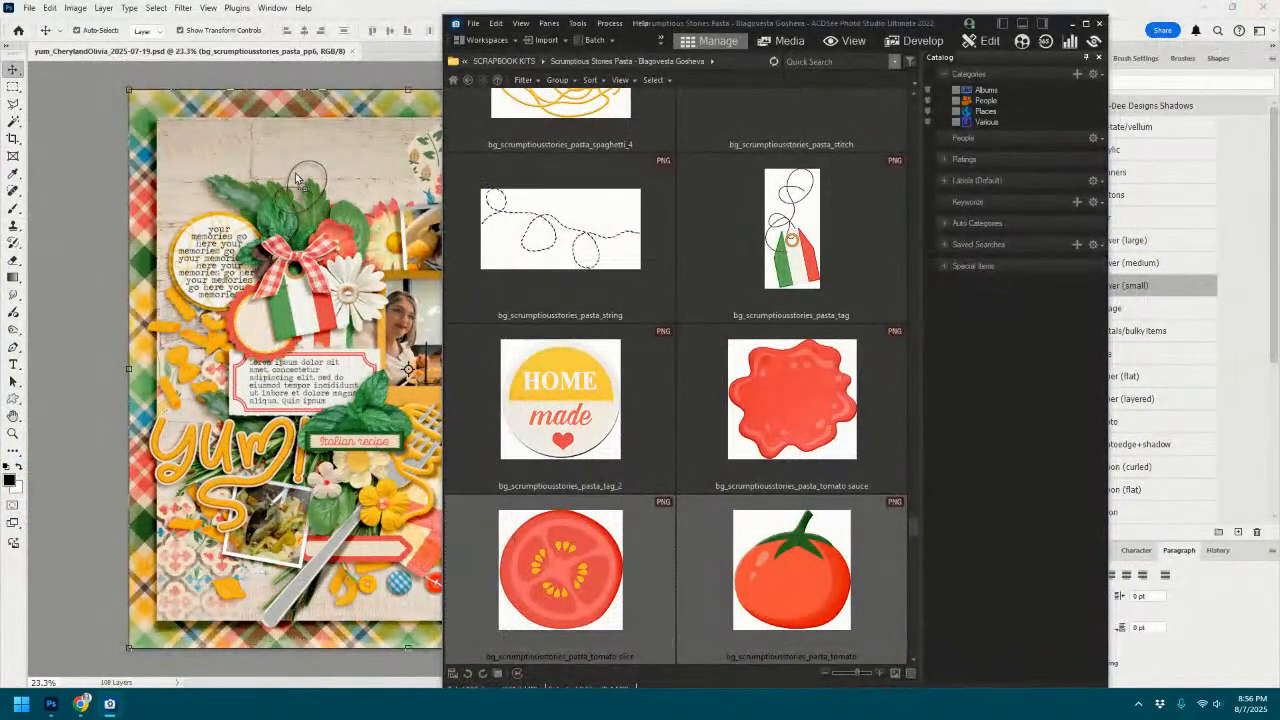
pyautogui.moveTo(296, 177); pyautogui.dragTo(297, 176)
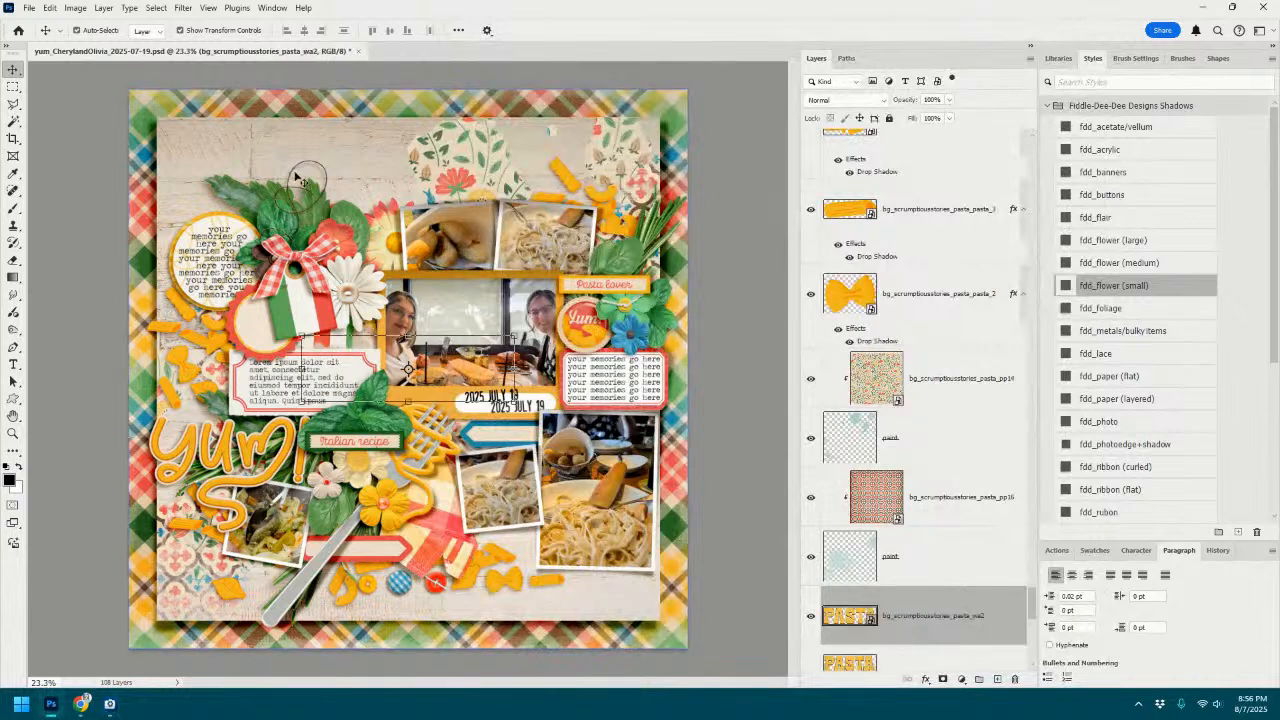
pyautogui.moveTo(473, 363); pyautogui.dragTo(374, 141)
# Select the other placed layers, from the tomato slice to the wa1-sticker, and move them together toward the page's upper left.
pyautogui.scroll(-5, 940, 527)
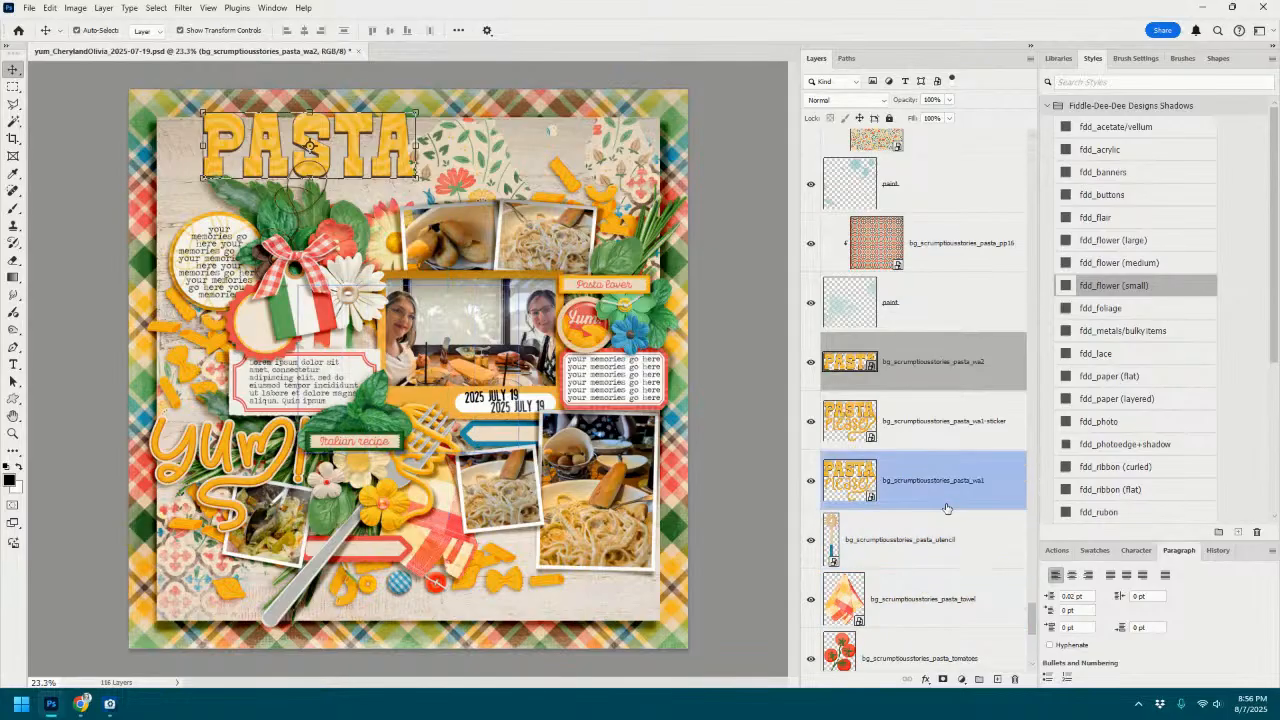
pyautogui.scroll(-1, 946, 508)
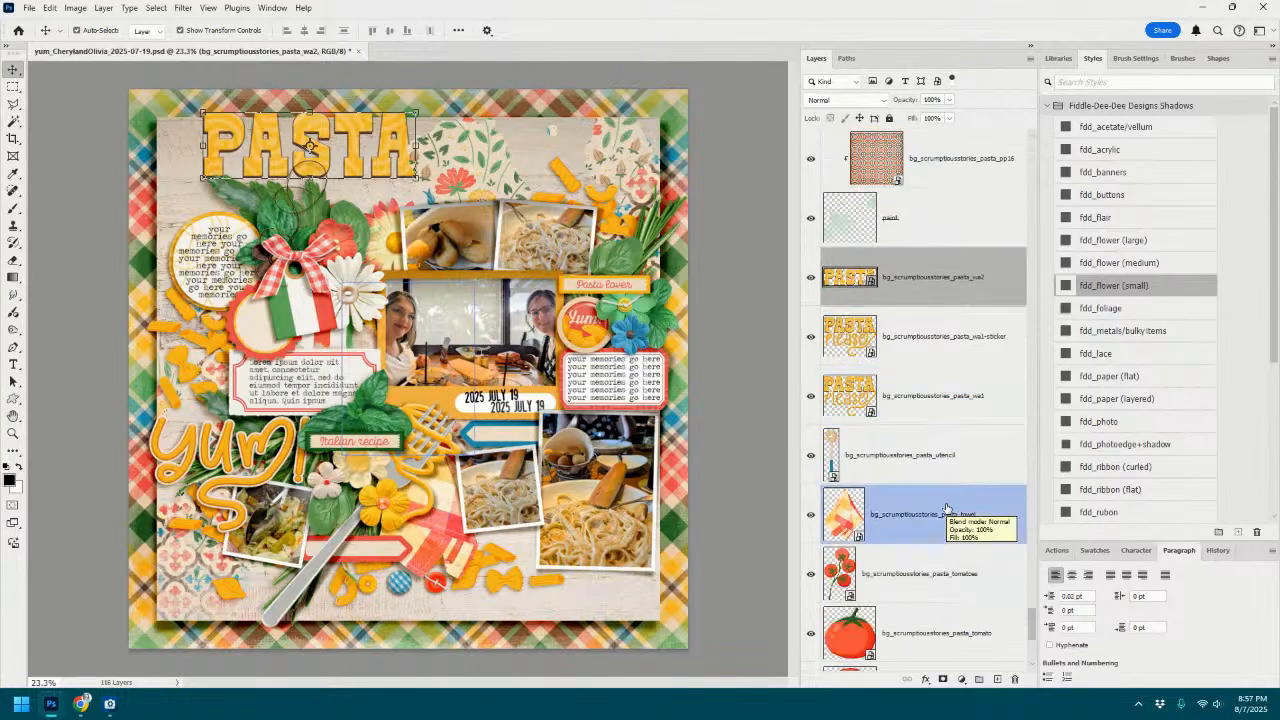
pyautogui.click(918, 640)
pyautogui.scroll(-1, 928, 610)
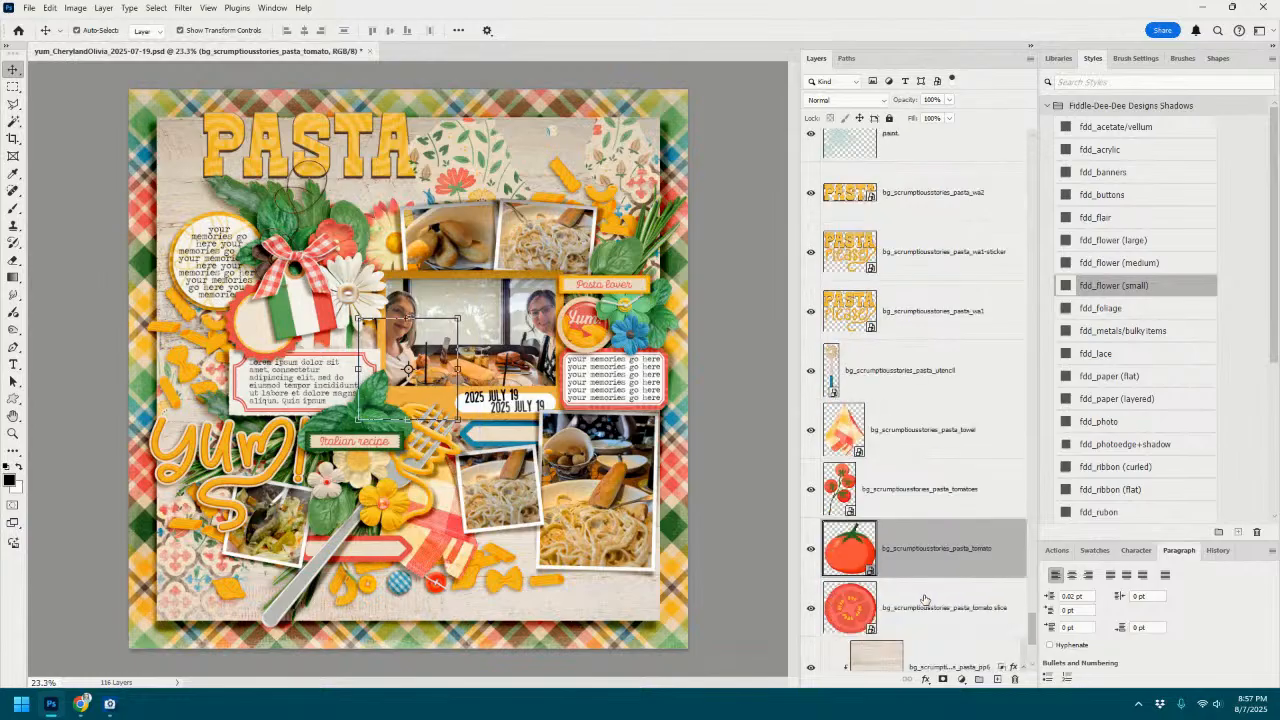
pyautogui.click(926, 605)
pyautogui.keyDown('shift'); pyautogui.click(950, 252); pyautogui.keyUp('shift')
pyautogui.moveTo(466, 322); pyautogui.dragTo(225, 232)
# Delete all eight newly placed element layers, including the PASTA word art, and clear the layer selection.
pyautogui.keyDown('shift'); pyautogui.click(905, 195); pyautogui.keyUp('shift')
pyautogui.rightClick(904, 200)
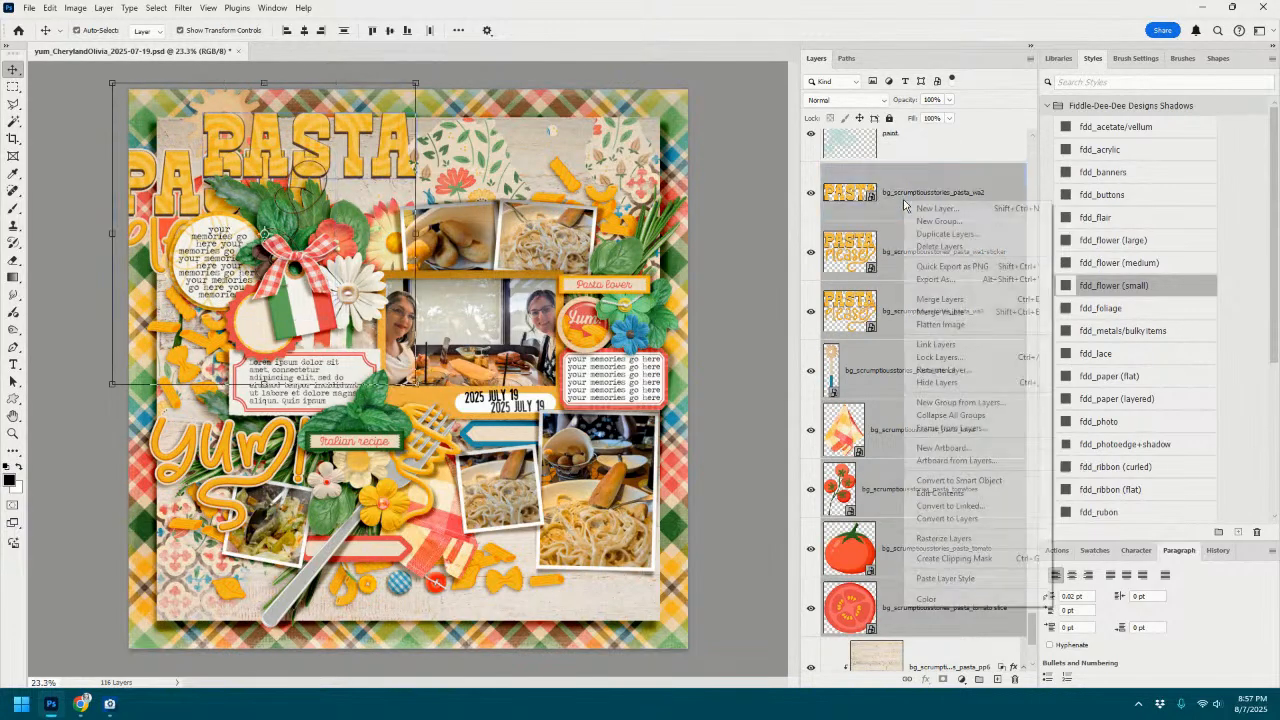
pyautogui.click(945, 247)
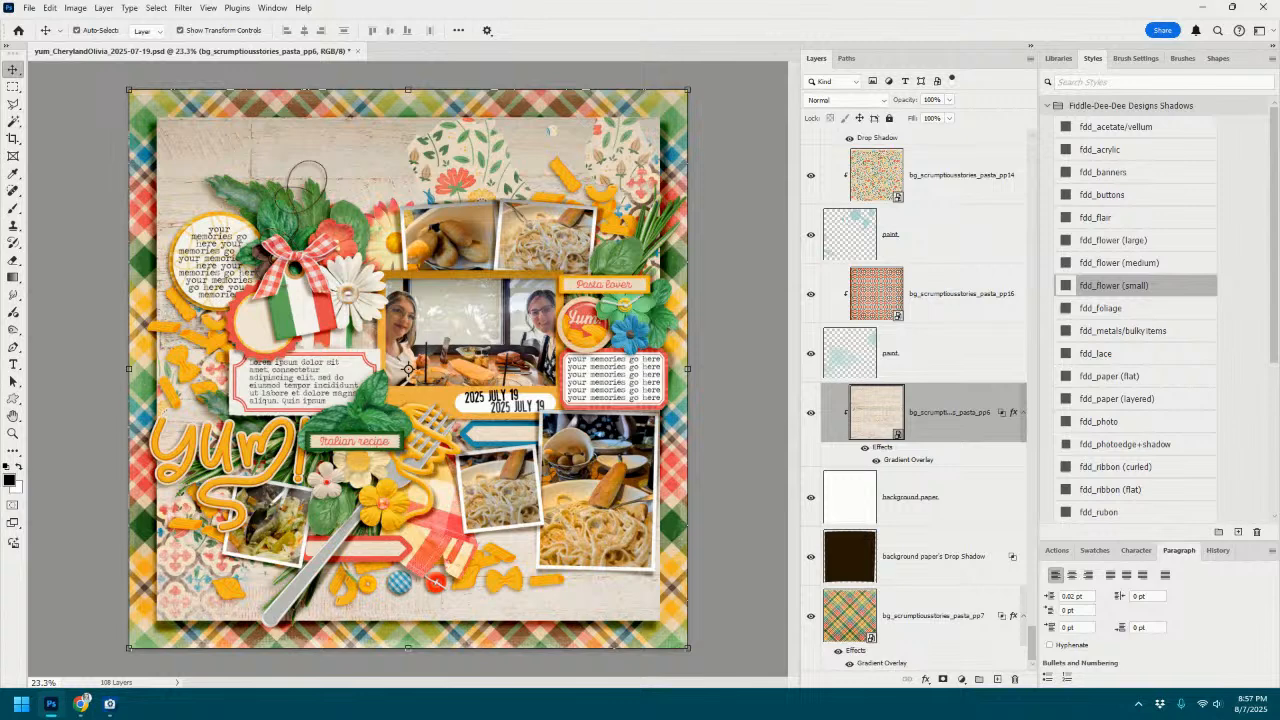
pyautogui.click(715, 299)
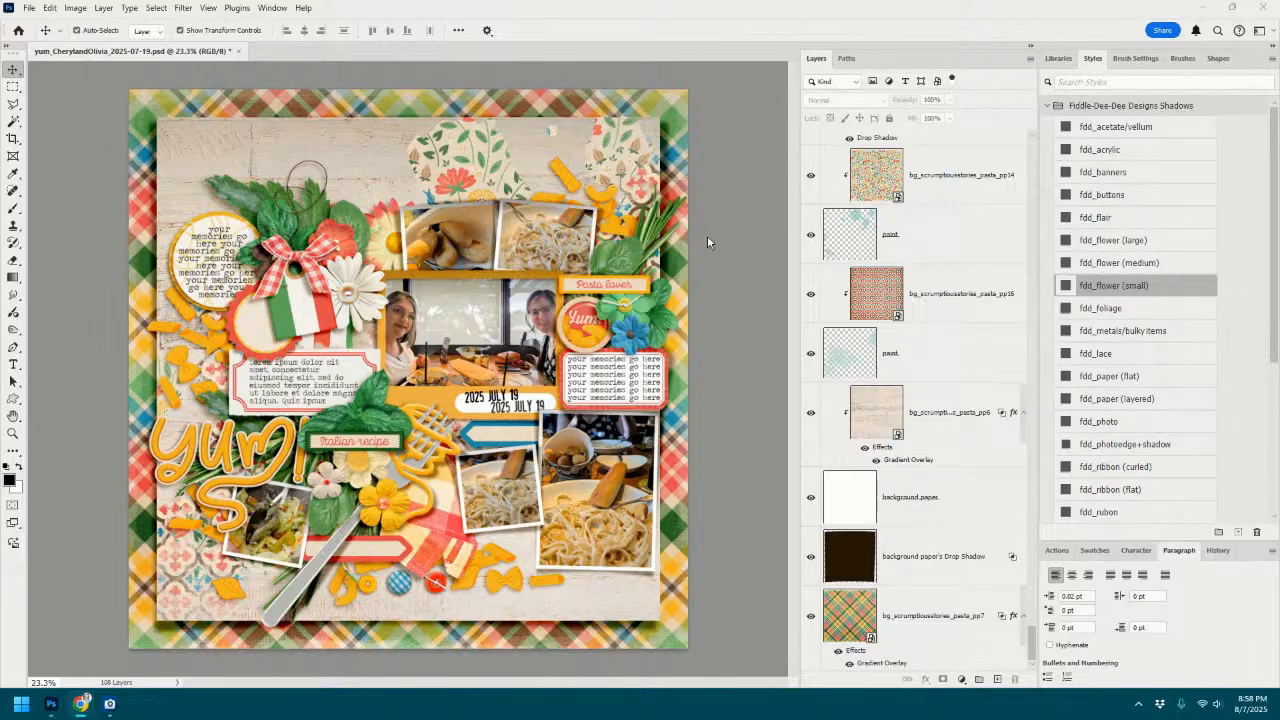
# Close the finished scrapbook layout document.
pyautogui.click(239, 52)
pyautogui.click(571, 262)
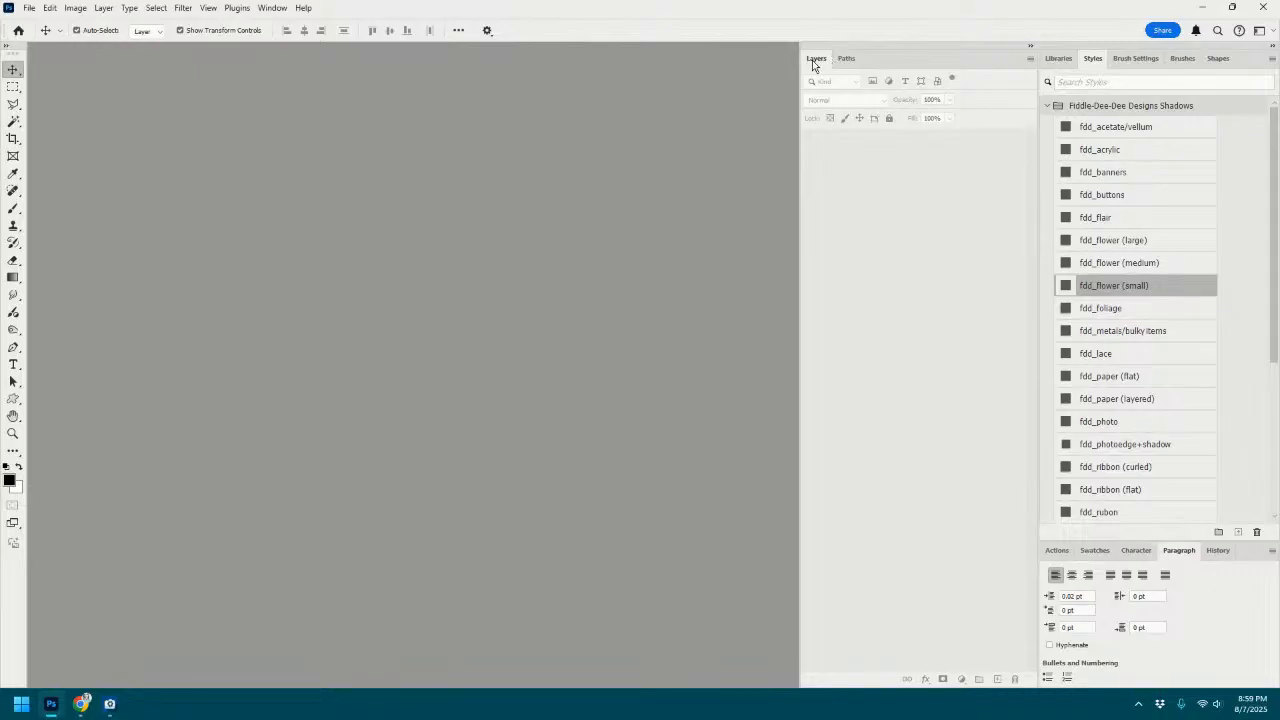
pyautogui.click(271, 8)
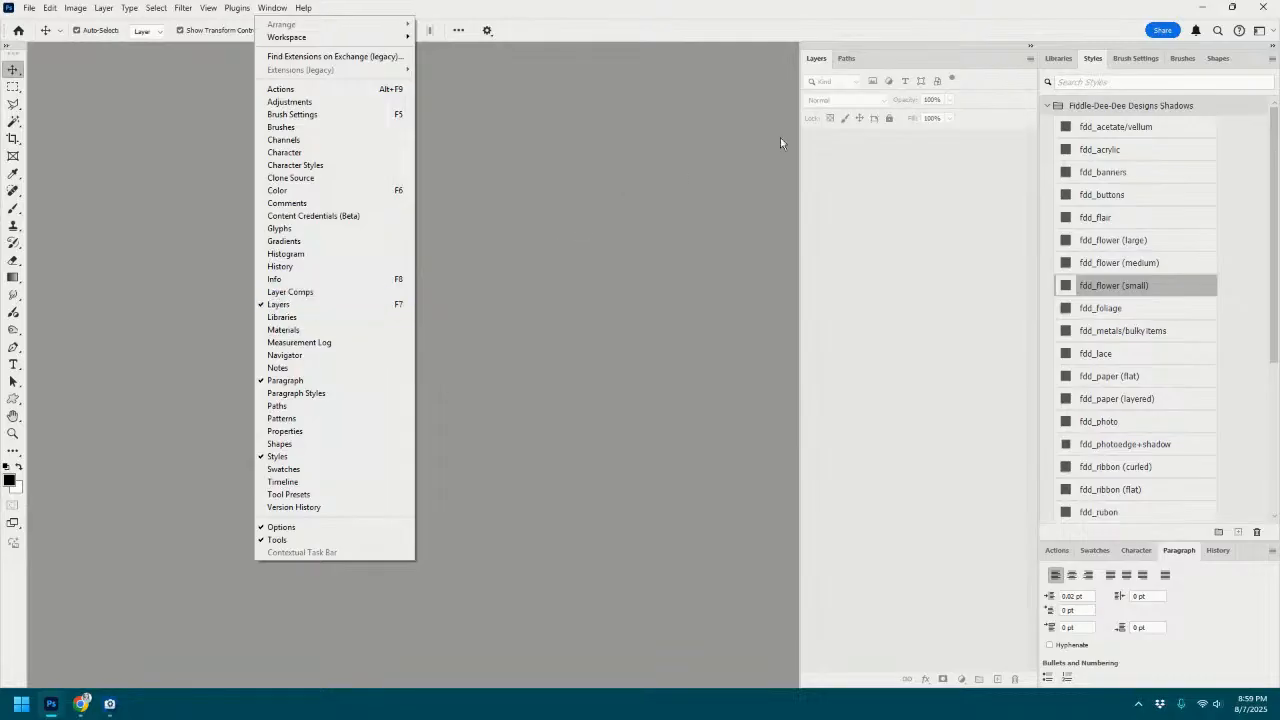
pyautogui.click(987, 46)
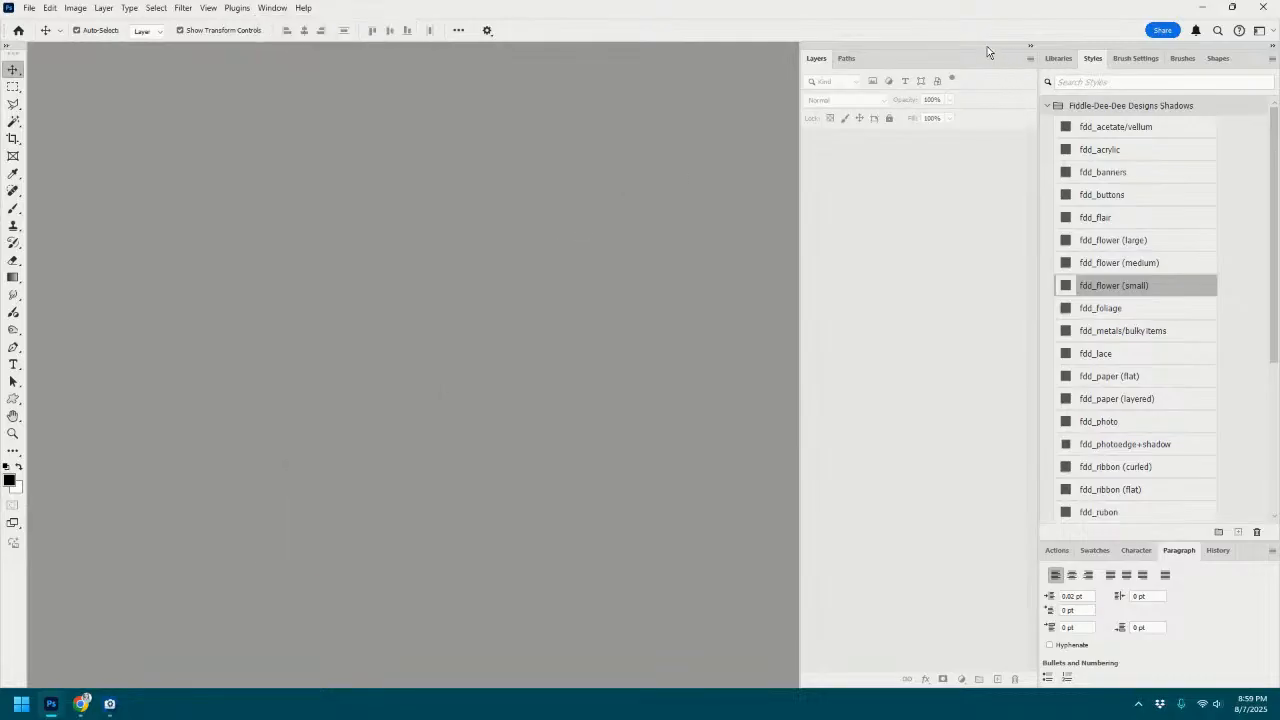
# Close the Paths panel so that Layers is the only panel left in its group.
pyautogui.click(847, 58)
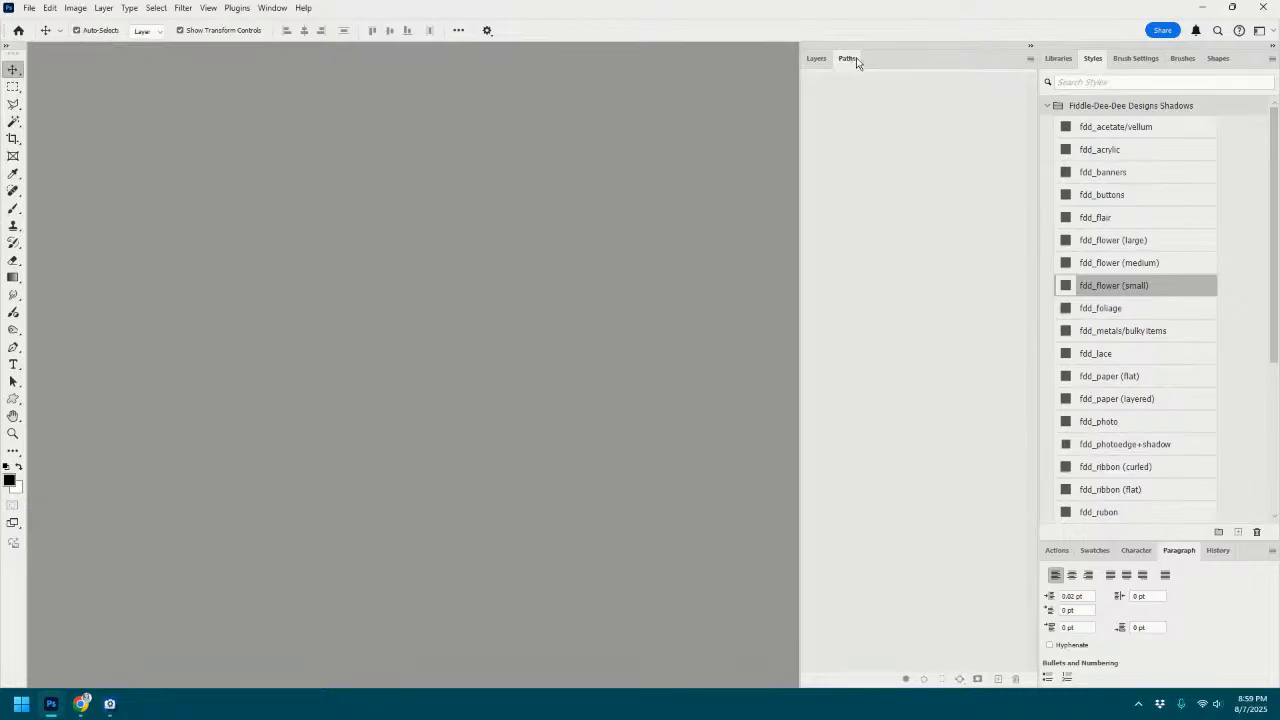
pyautogui.click(1031, 59)
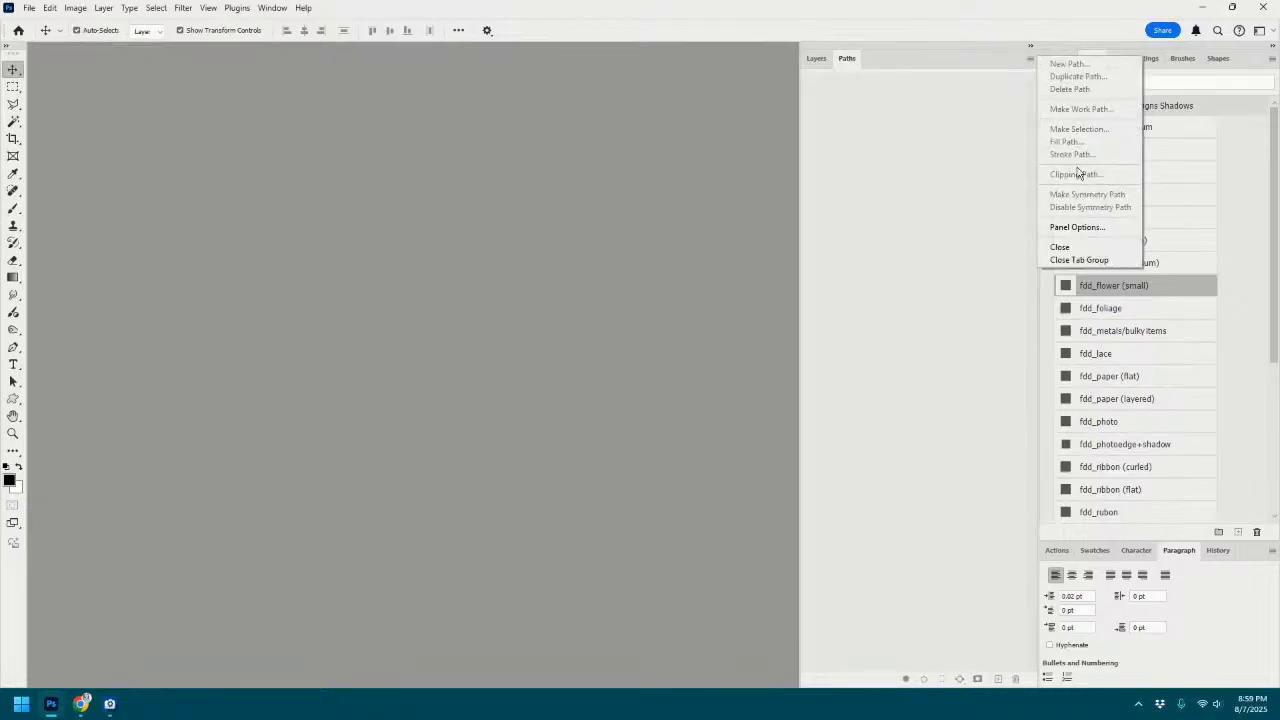
pyautogui.click(1072, 249)
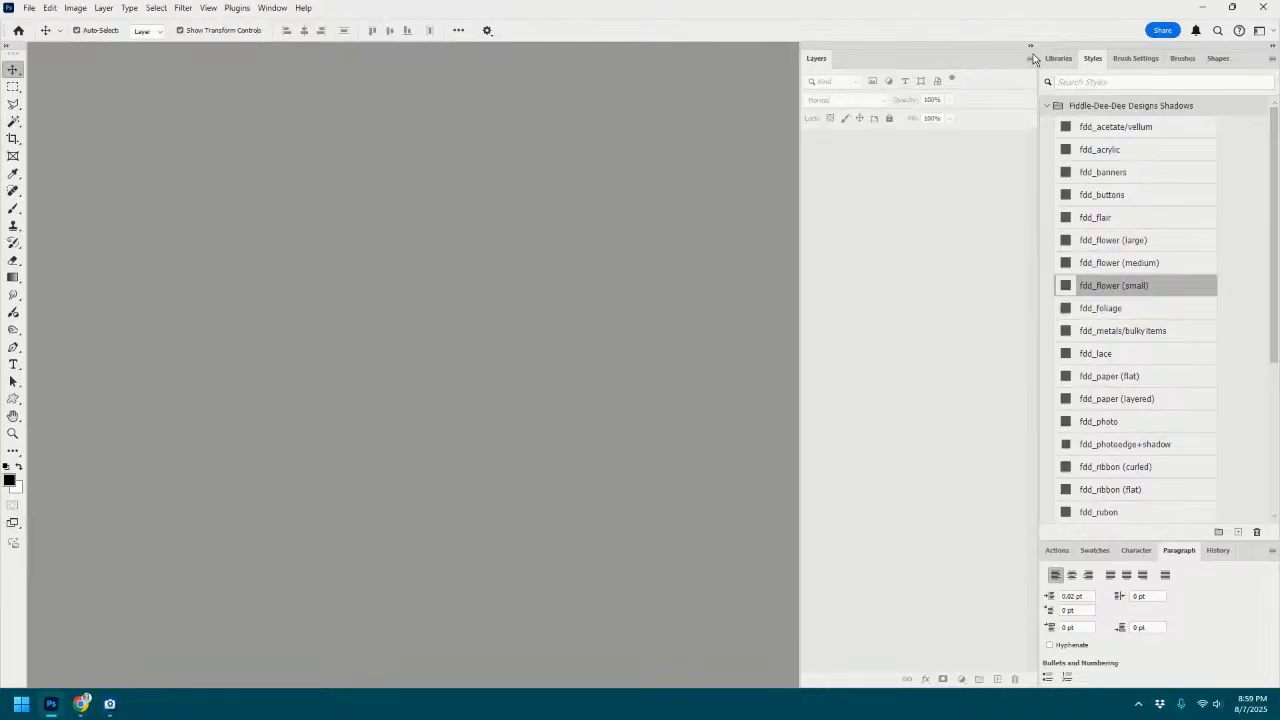
# Undock the Layers panel and the combined Styles and Paragraph column, leaving them as two separate floating groups.
pyautogui.moveTo(978, 52); pyautogui.dragTo(340, 58)
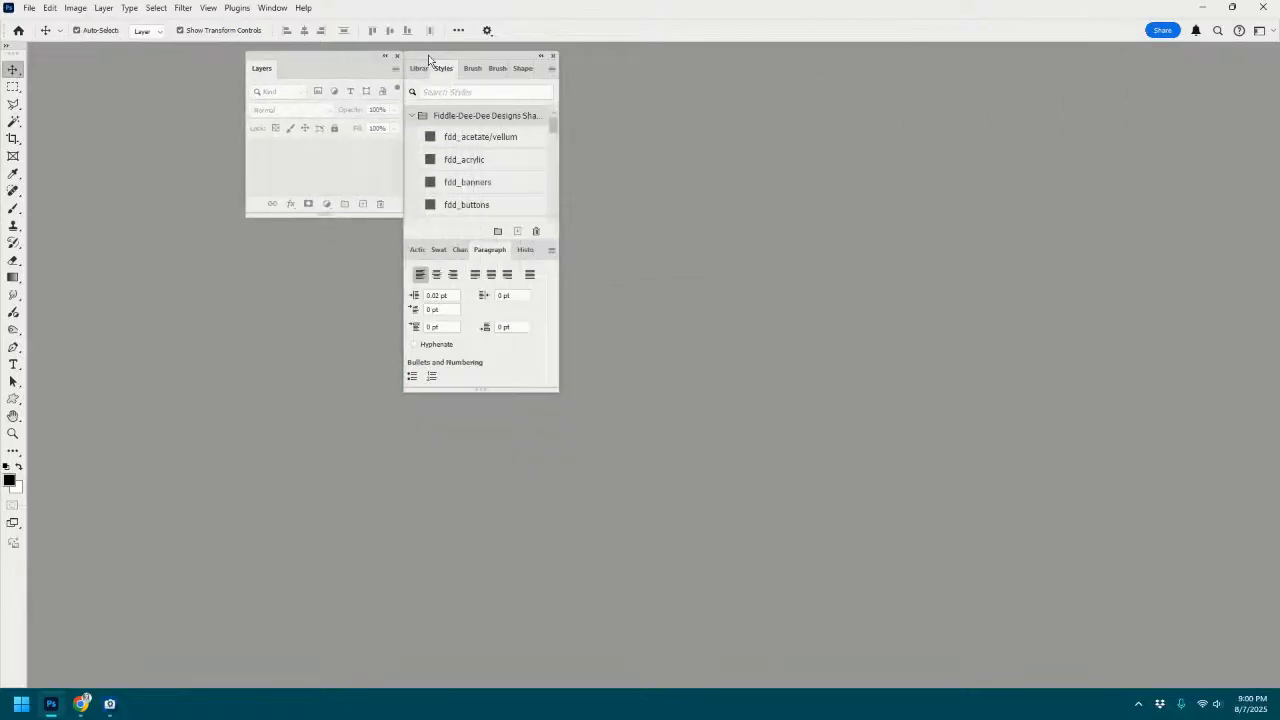
pyautogui.moveTo(486, 58); pyautogui.dragTo(894, 80)
# Restore the Photoshop window from full screen, make it shorter, reposition it and narrow it until it fits within the desktop.
pyautogui.click(1236, 10)
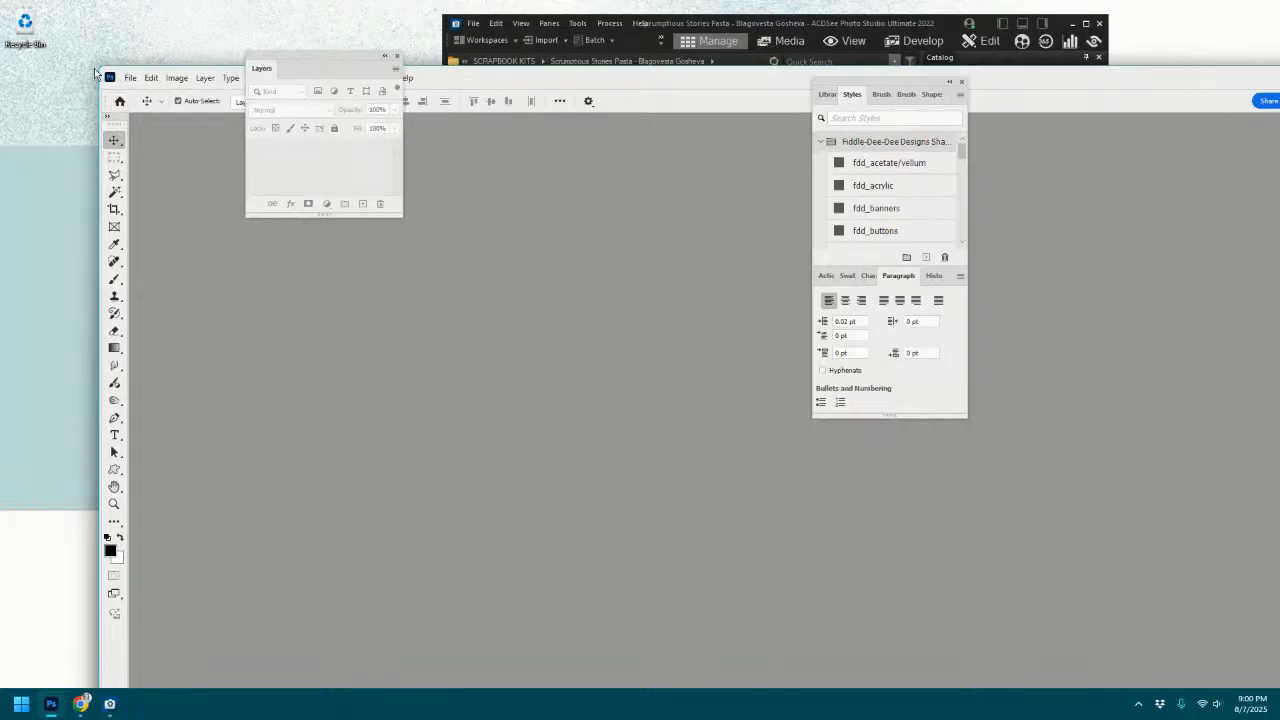
pyautogui.moveTo(101, 67); pyautogui.dragTo(101, 299)
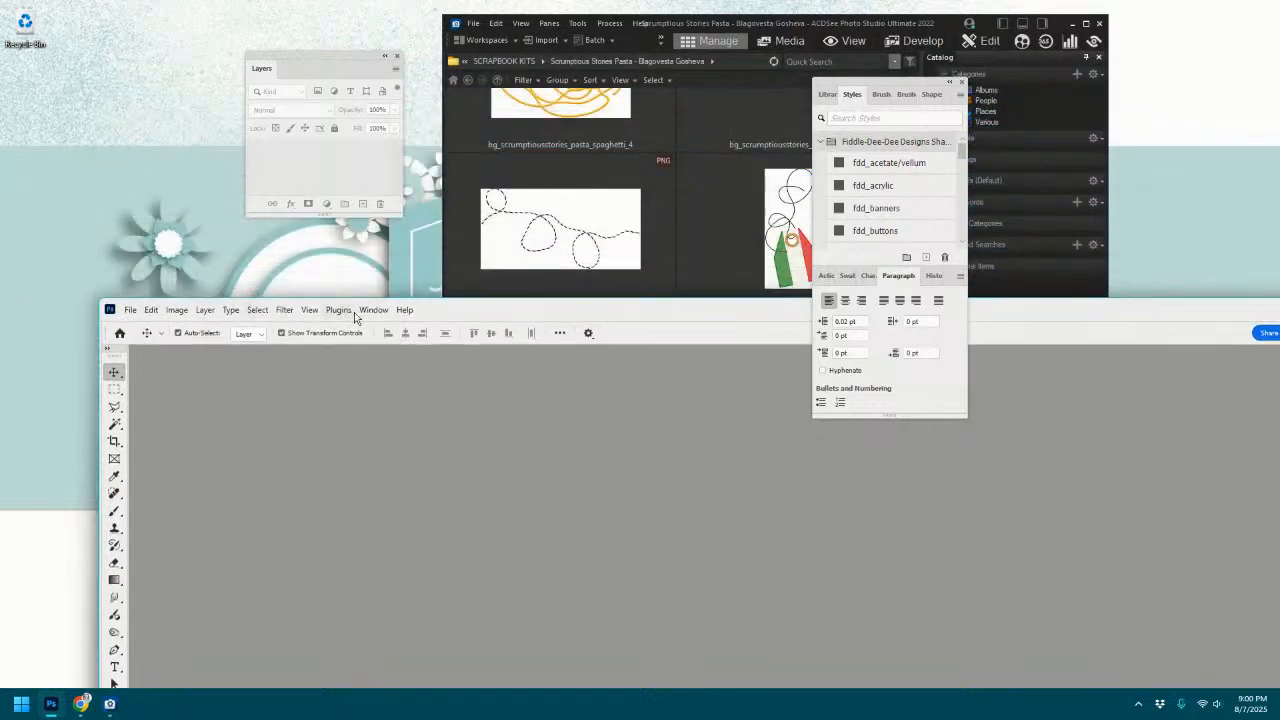
pyautogui.moveTo(611, 317); pyautogui.dragTo(506, 122)
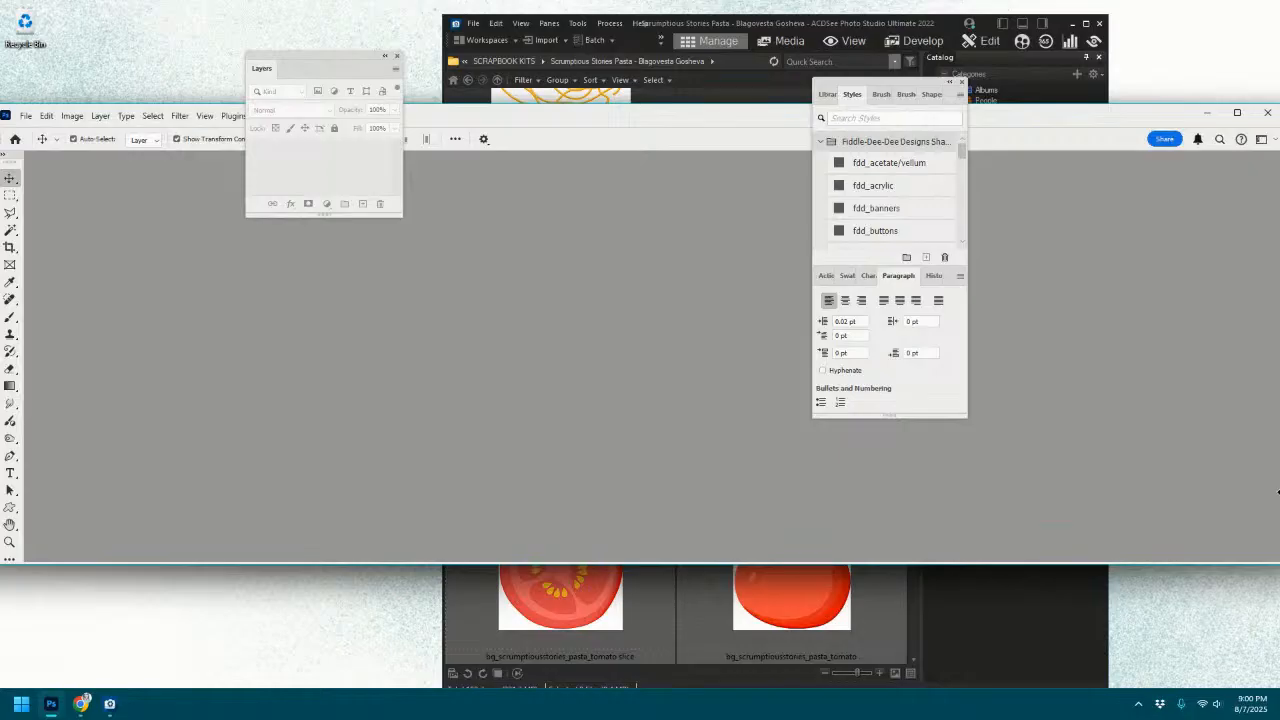
pyautogui.moveTo(1277, 492); pyautogui.dragTo(1211, 497)
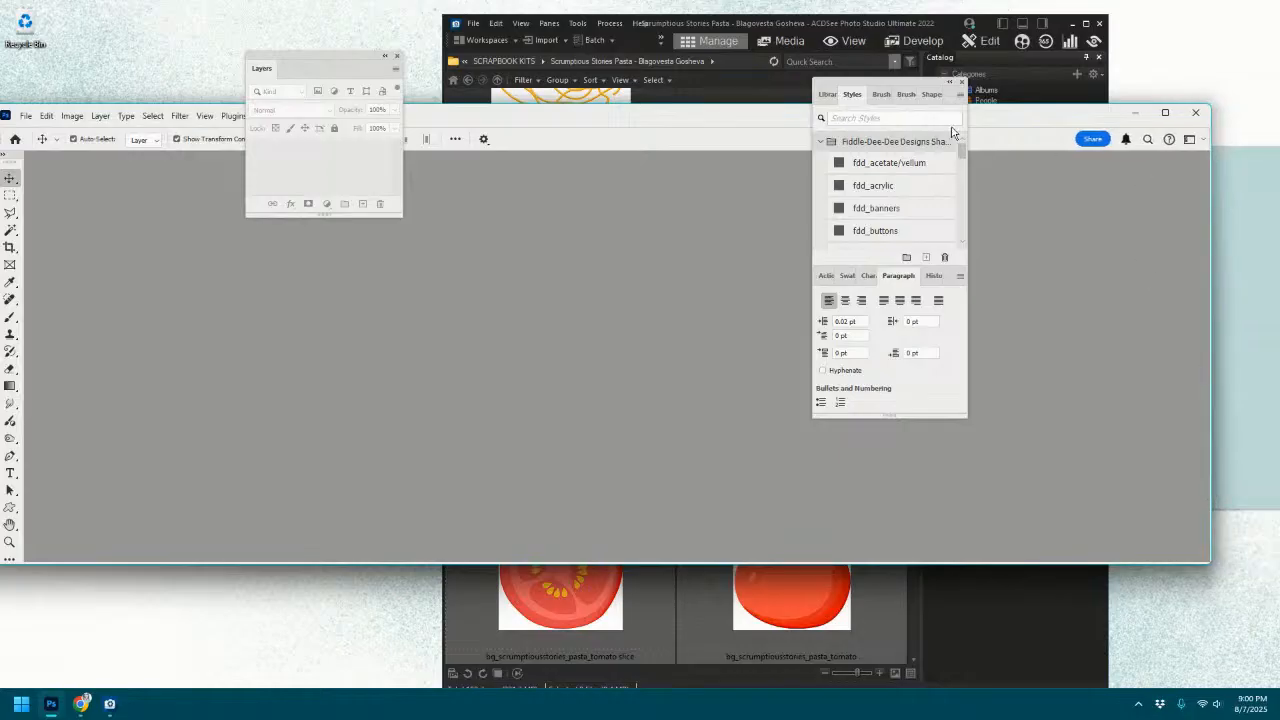
# Dock the floating Styles and Paragraph column along the application window's right edge and bring its Libraries panel to the front.
pyautogui.moveTo(928, 79); pyautogui.dragTo(1206, 156)
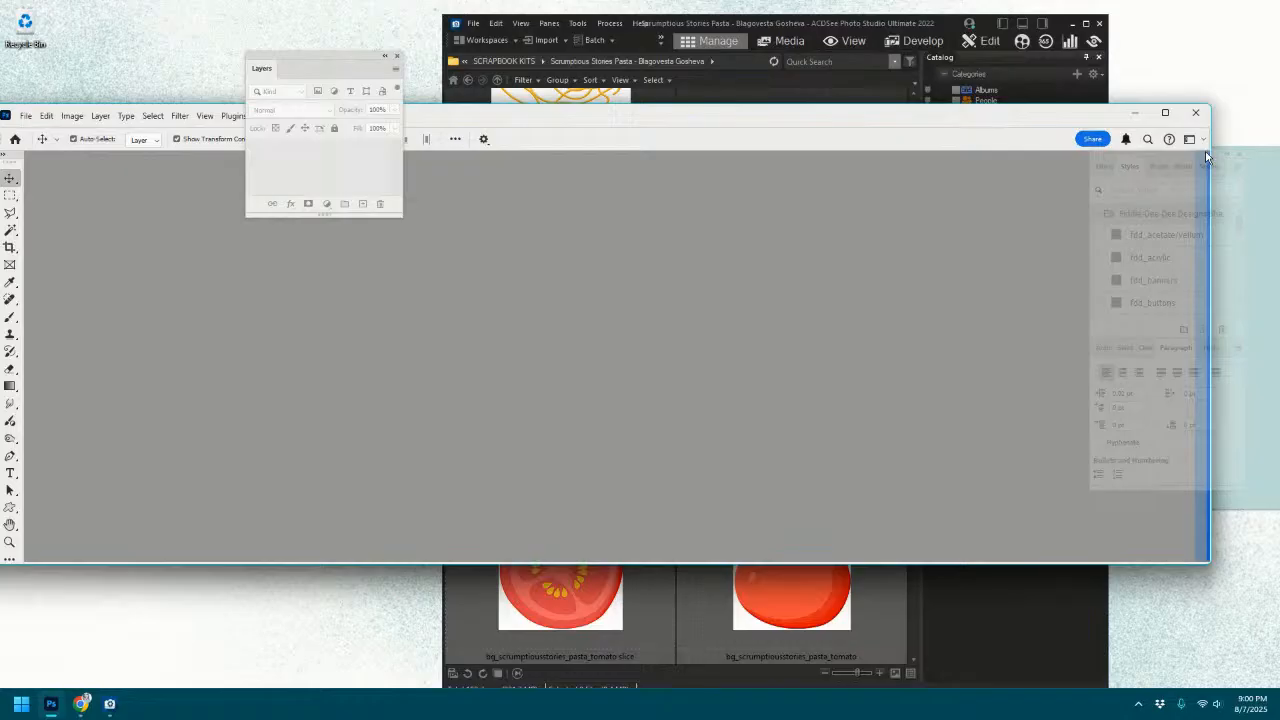
pyautogui.moveTo(1206, 156)
pyautogui.mouseDown()
pyautogui.moveTo(902, 213)
pyautogui.moveTo(670, 175)
pyautogui.moveTo(1208, 177)
pyautogui.mouseUp()
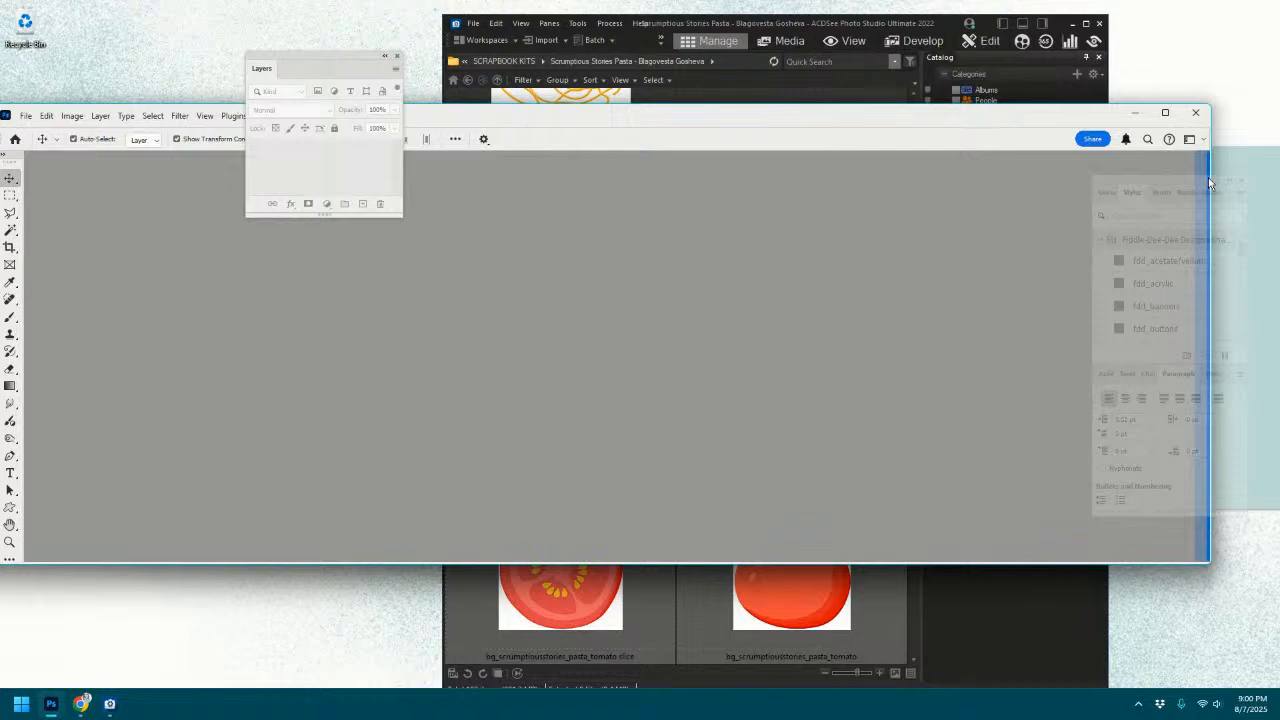
pyautogui.moveTo(1208, 177); pyautogui.dragTo(1208, 165)
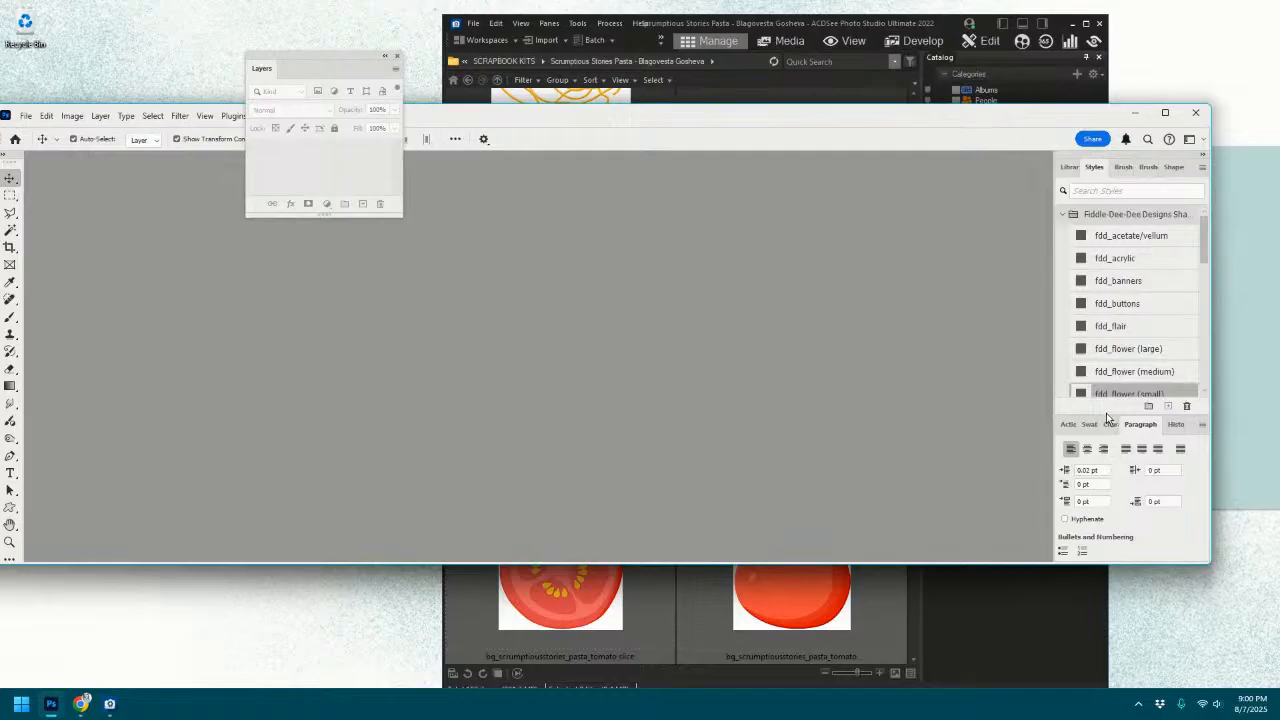
pyautogui.click(1063, 168)
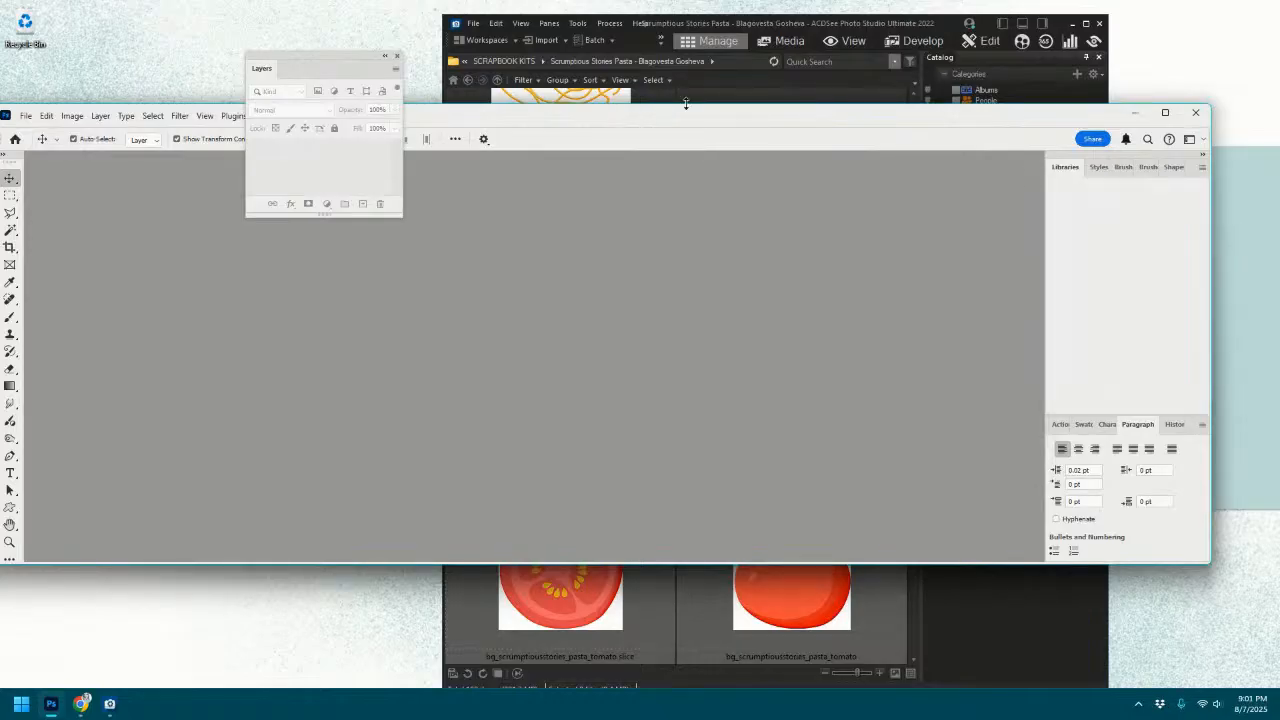
pyautogui.click(1135, 250)
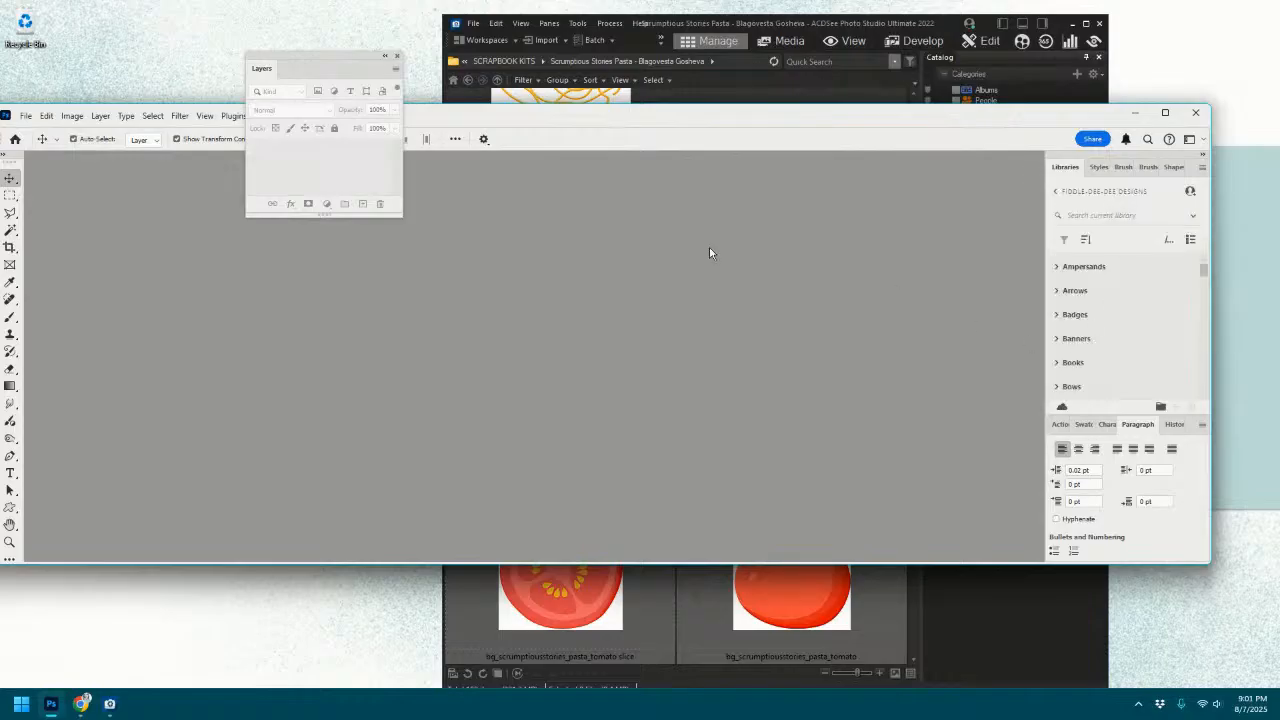
# Dock the floating Layers panel directly beside the Libraries column and maximize the Photoshop window.
pyautogui.moveTo(349, 60); pyautogui.dragTo(1046, 198)
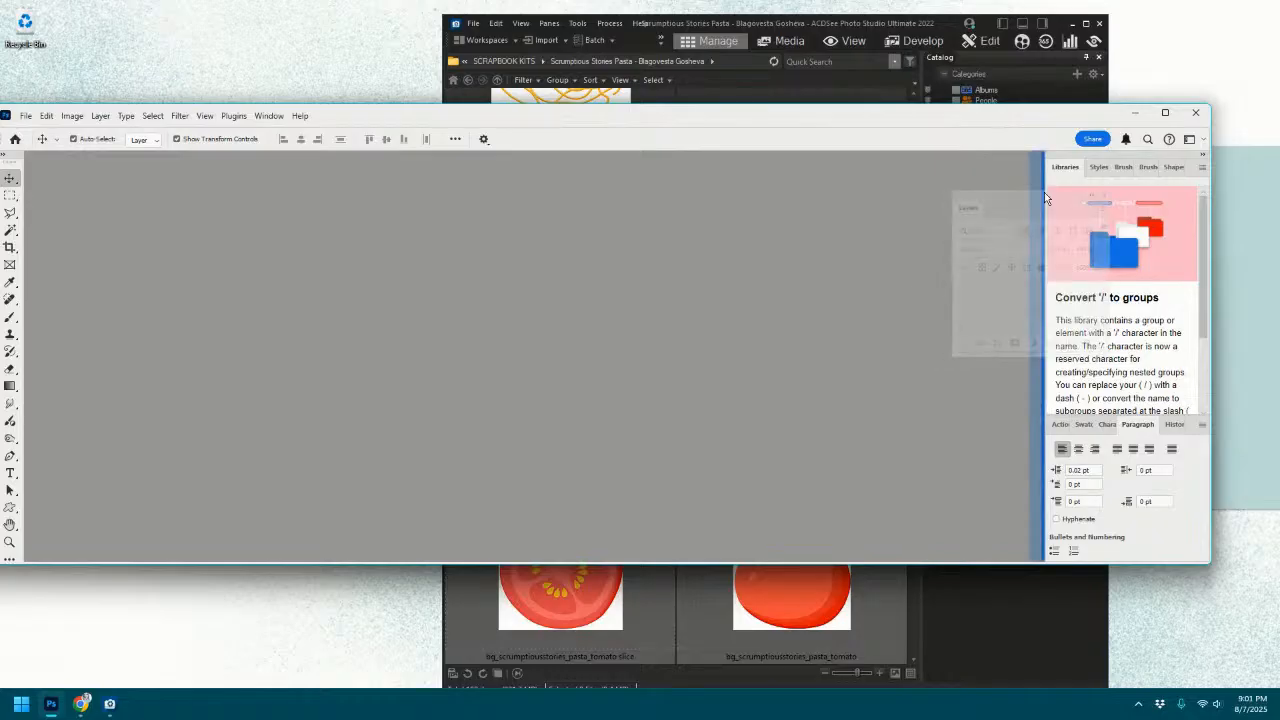
pyautogui.moveTo(1045, 197); pyautogui.dragTo(1045, 197)
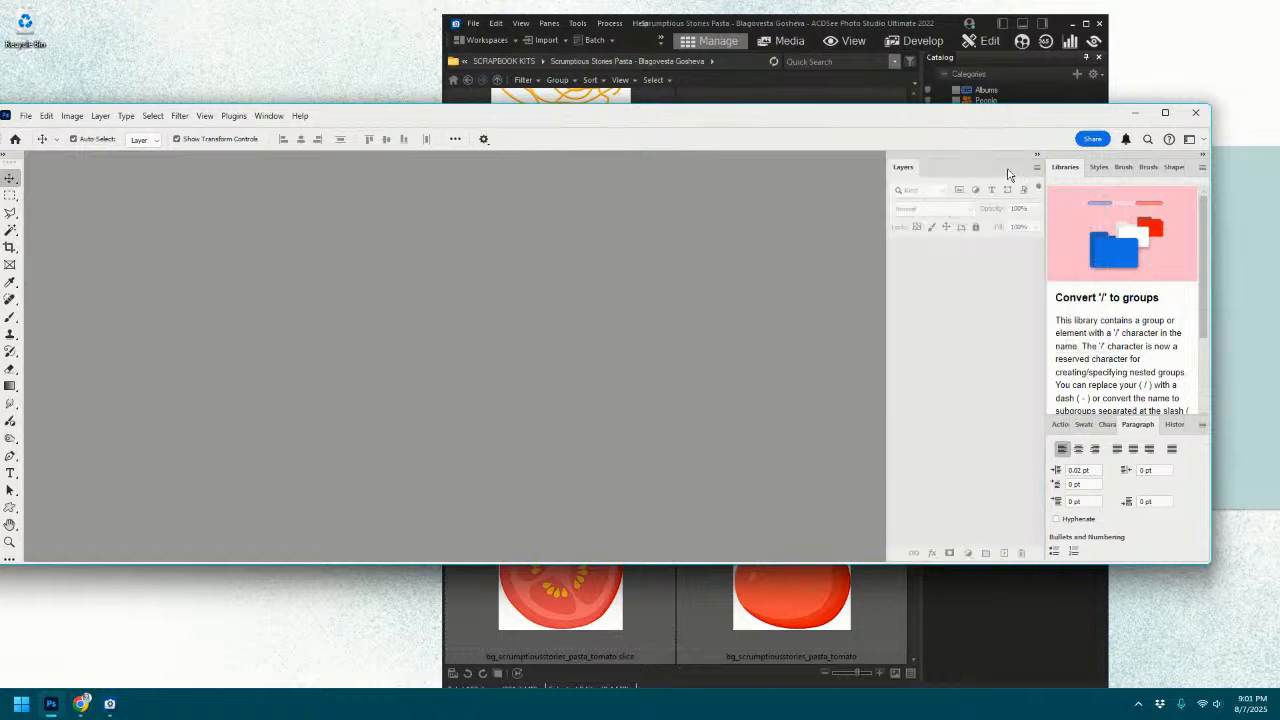
pyautogui.click(1164, 113)
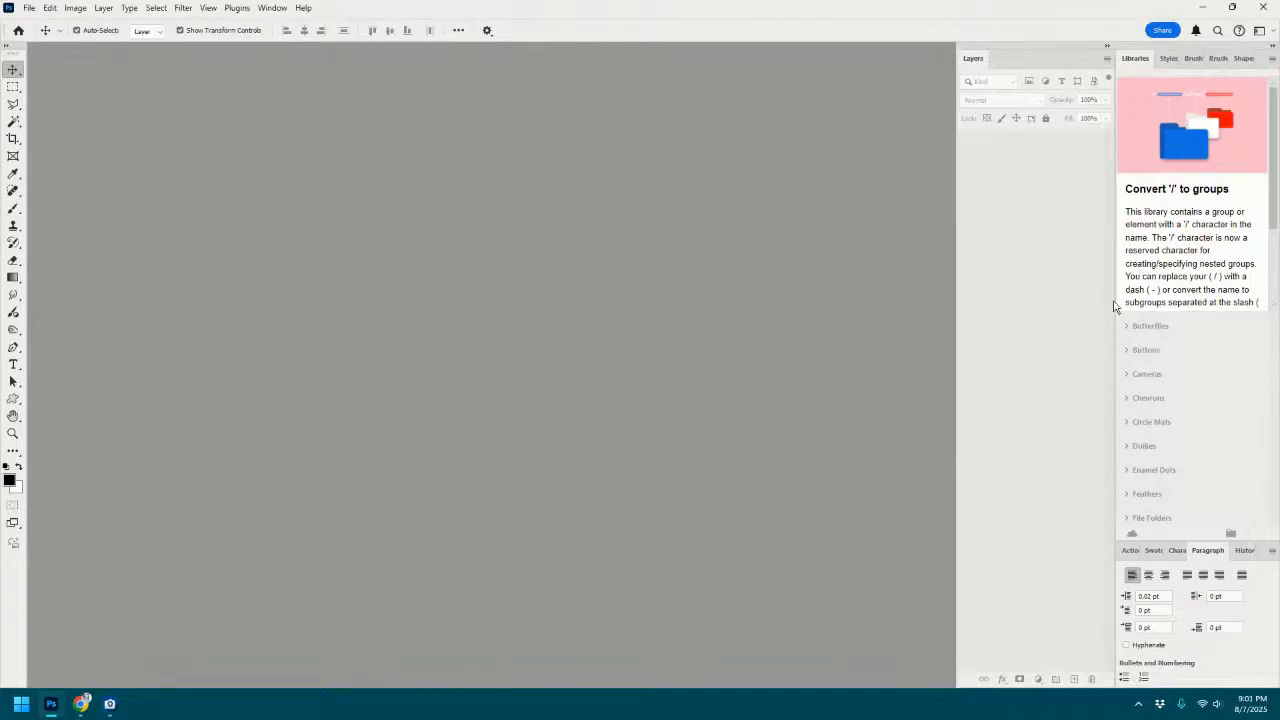
# Widen the Libraries and Layers columns, and dismiss the '/' character conversion notice by going back to the list of libraries.
pyautogui.moveTo(1114, 302); pyautogui.dragTo(1063, 302)
pyautogui.scroll(-1, 1148, 280)
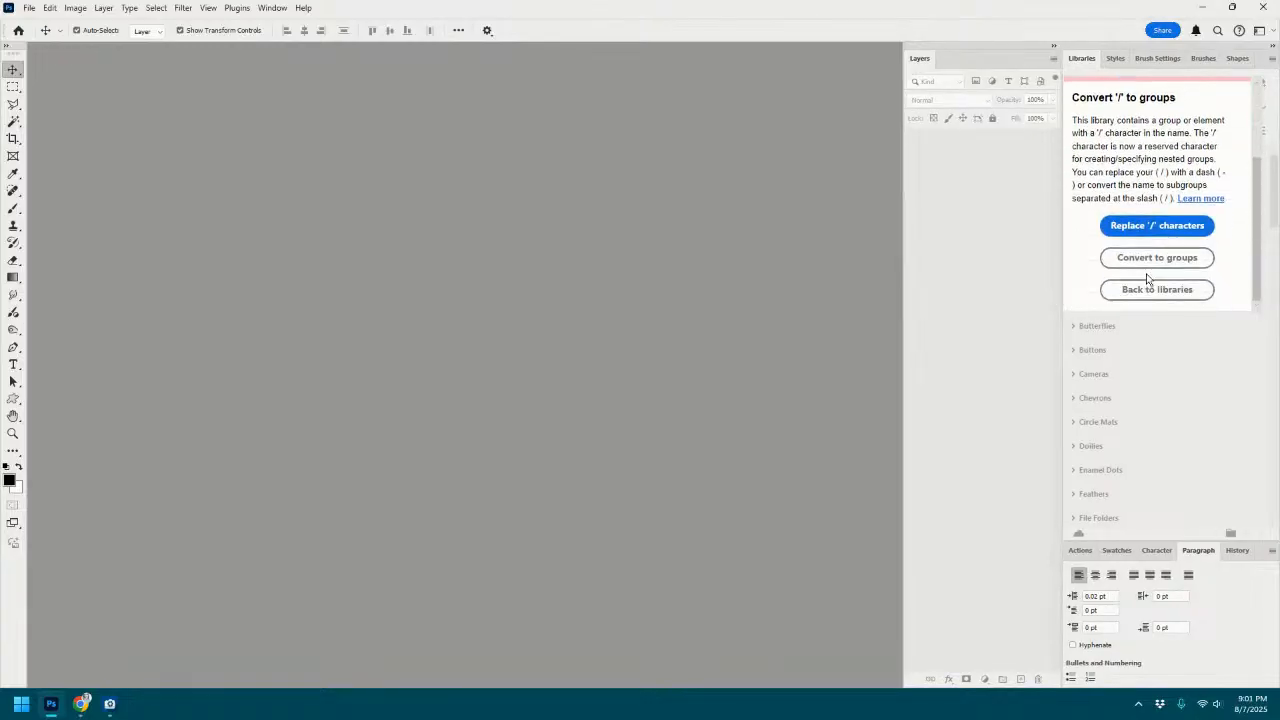
pyautogui.click(1152, 289)
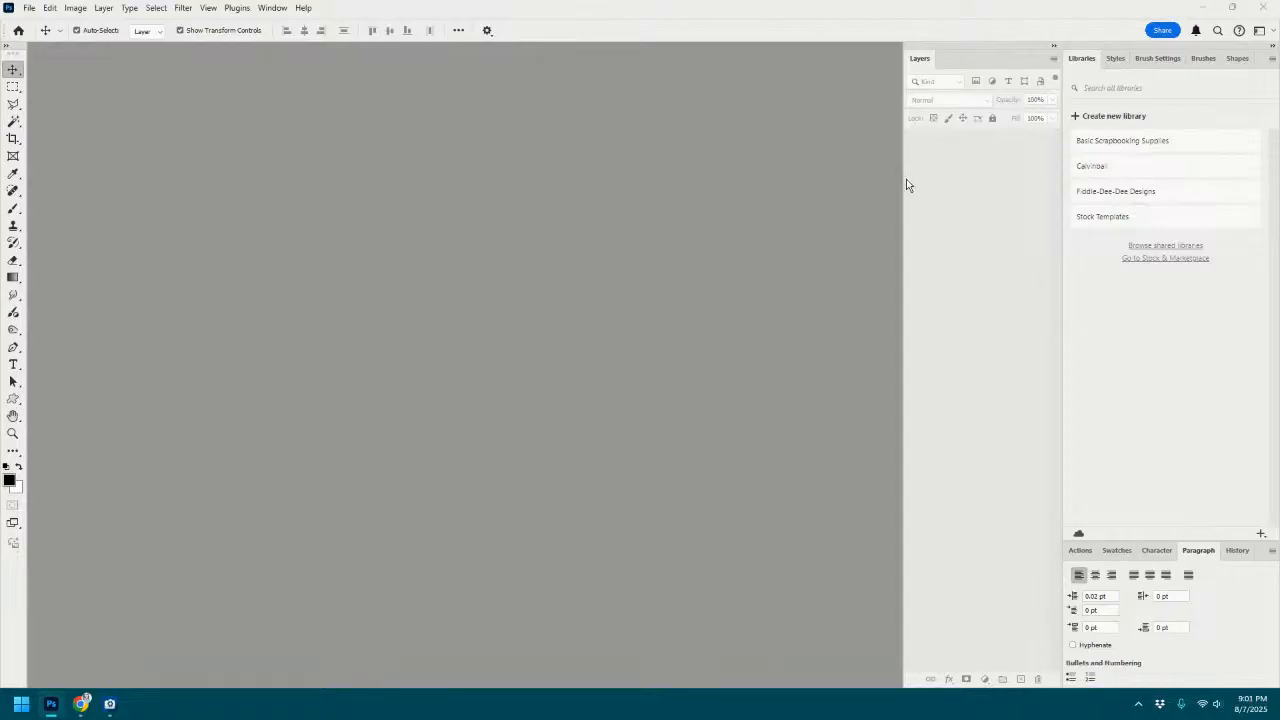
pyautogui.moveTo(901, 178); pyautogui.dragTo(838, 180)
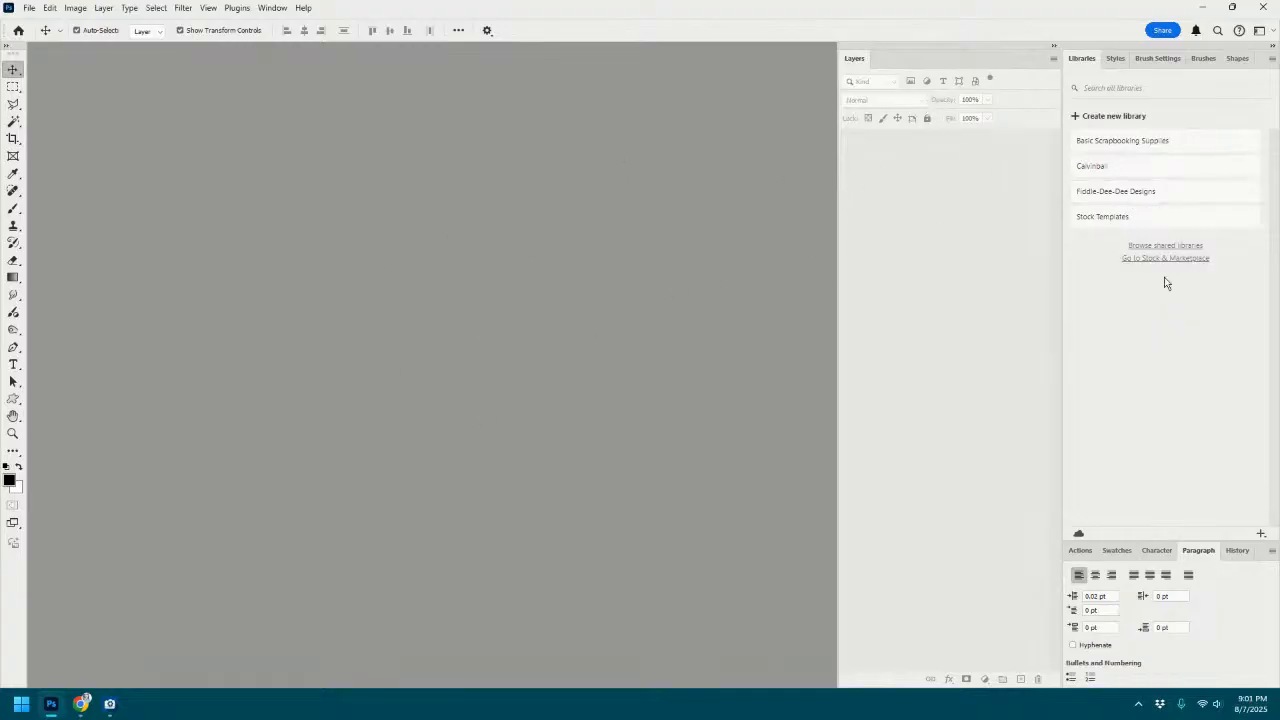
# Review the docked panels, including Styles, Shapes, Brushes, Brush Settings, Actions, Swatches, Character, Paragraph and History, plus the list of available panels.
pyautogui.click(1115, 60)
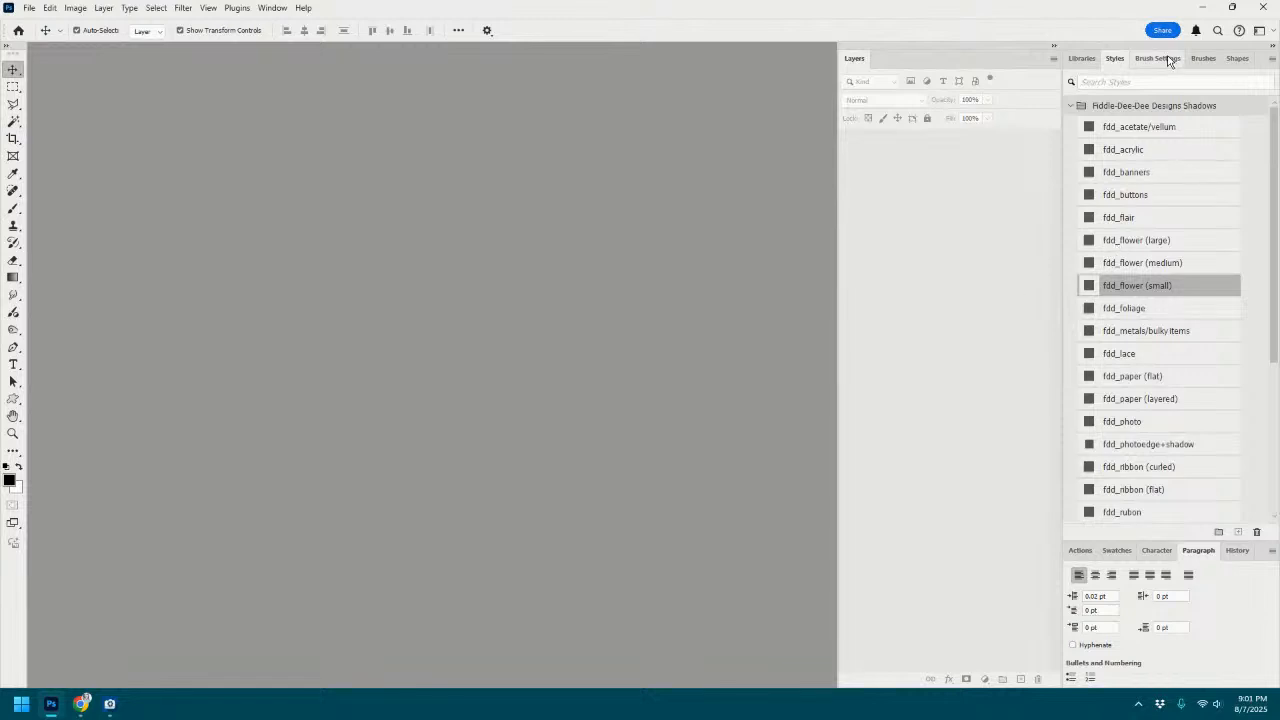
pyautogui.click(1243, 60)
pyautogui.click(1201, 59)
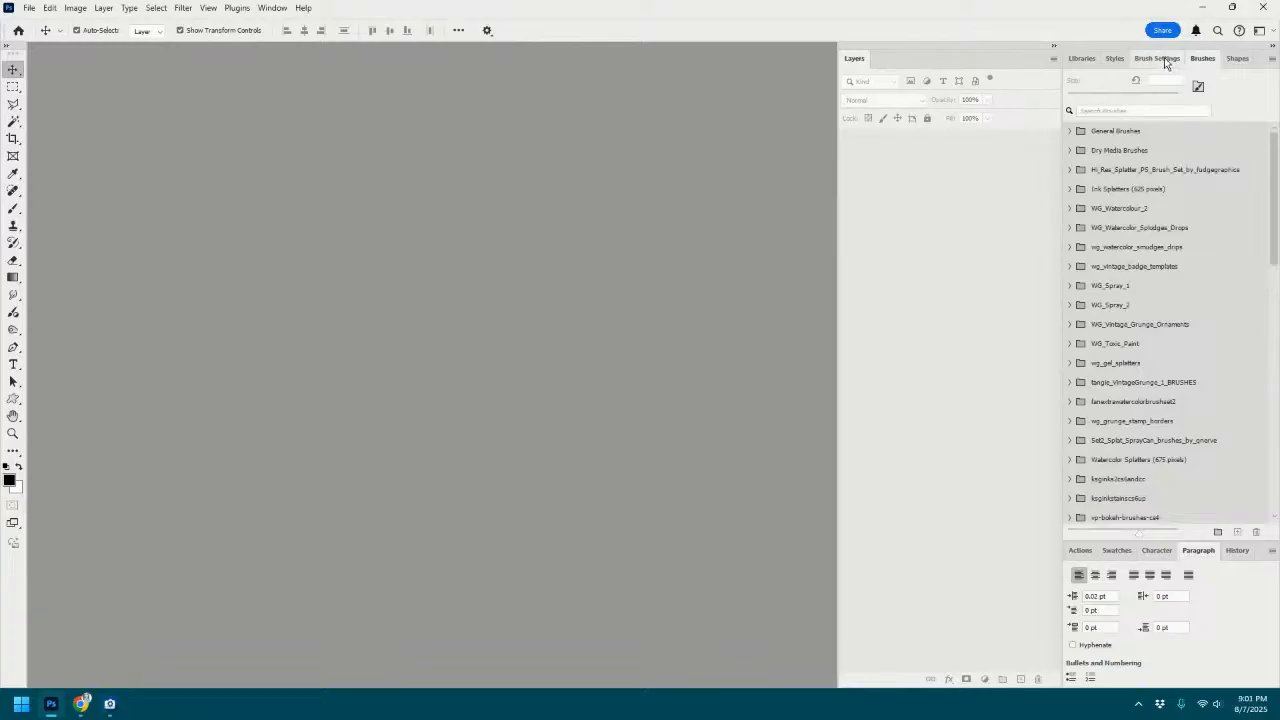
pyautogui.click(1152, 58)
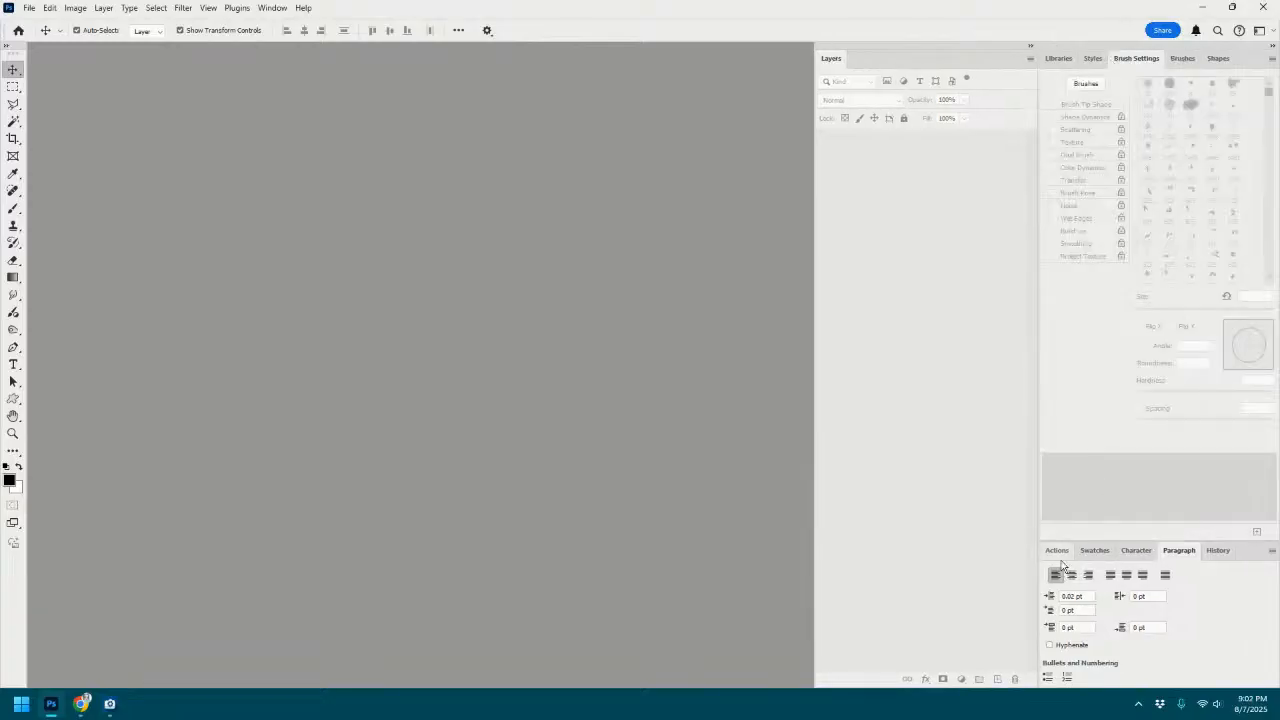
pyautogui.click(1057, 552)
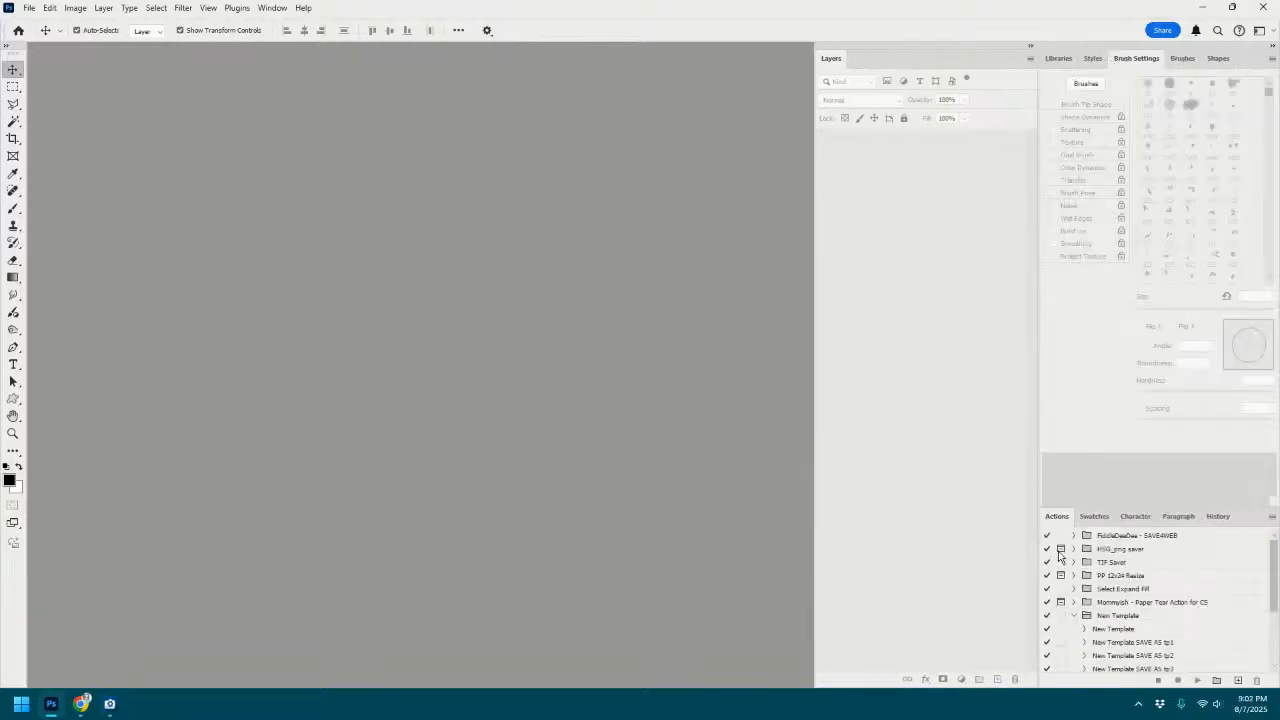
pyautogui.click(1103, 515)
pyautogui.click(1133, 516)
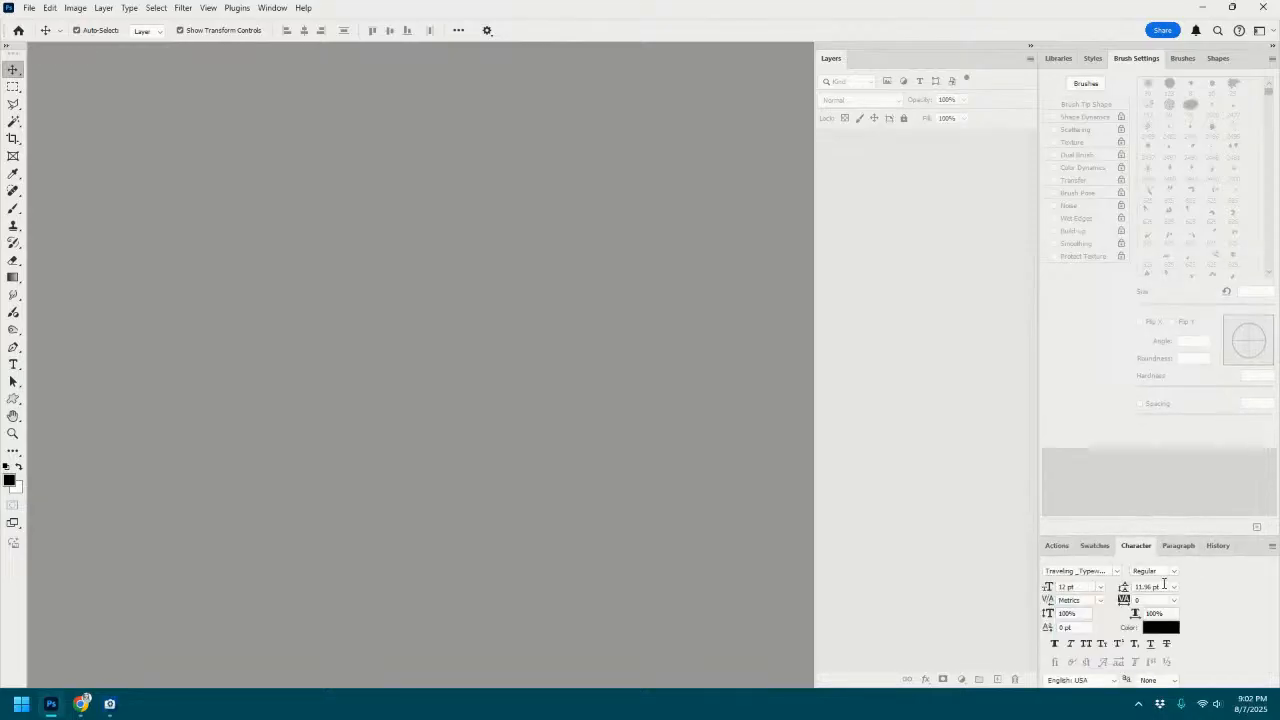
pyautogui.click(1179, 546)
pyautogui.click(1220, 546)
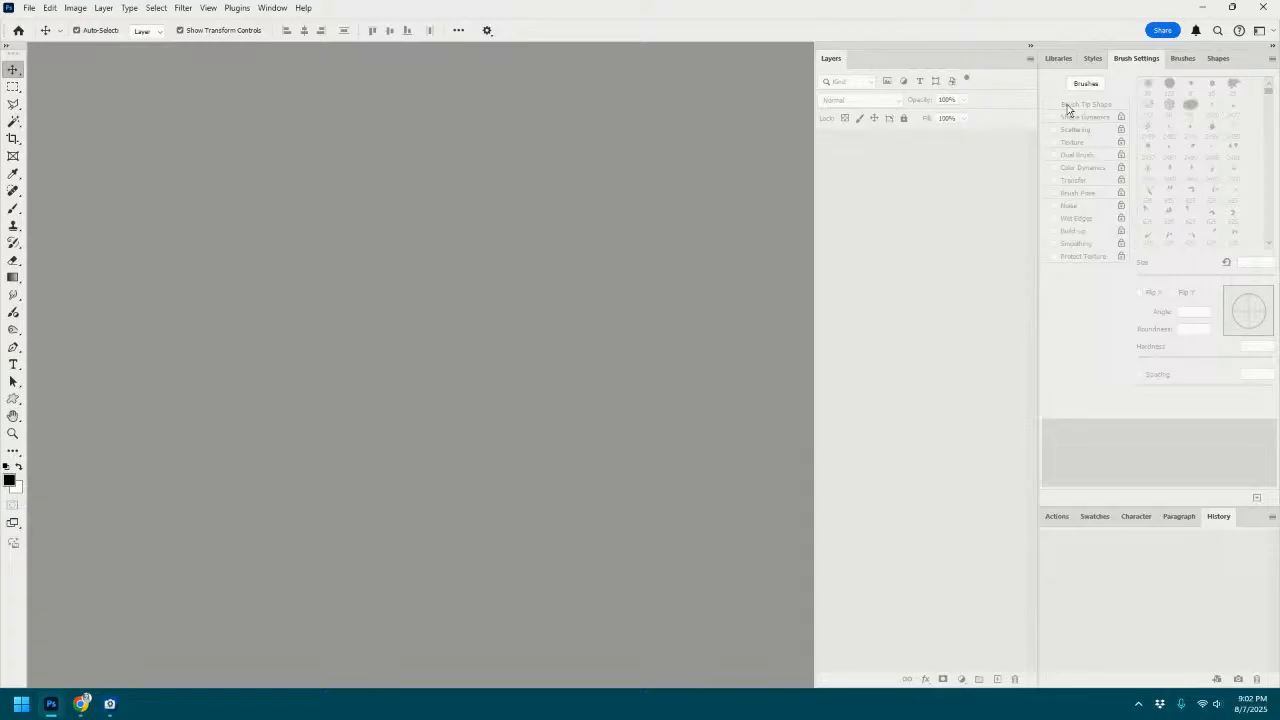
pyautogui.click(1092, 58)
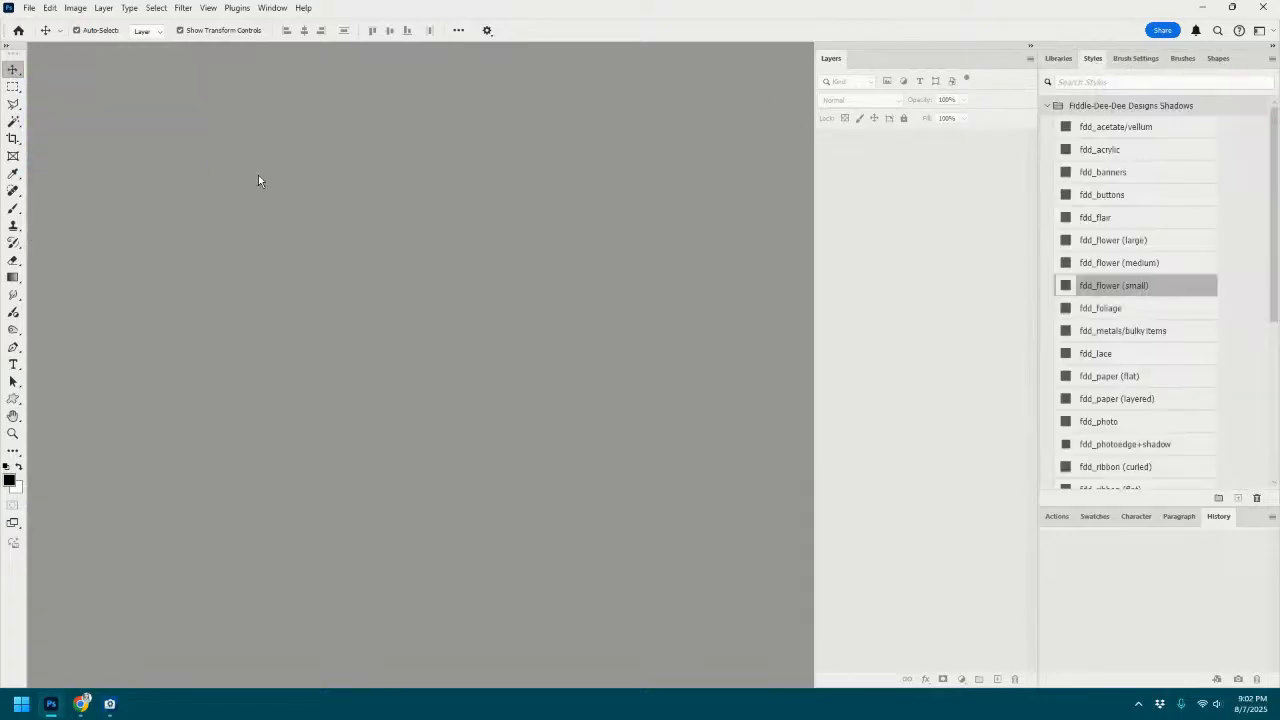
pyautogui.click(273, 8)
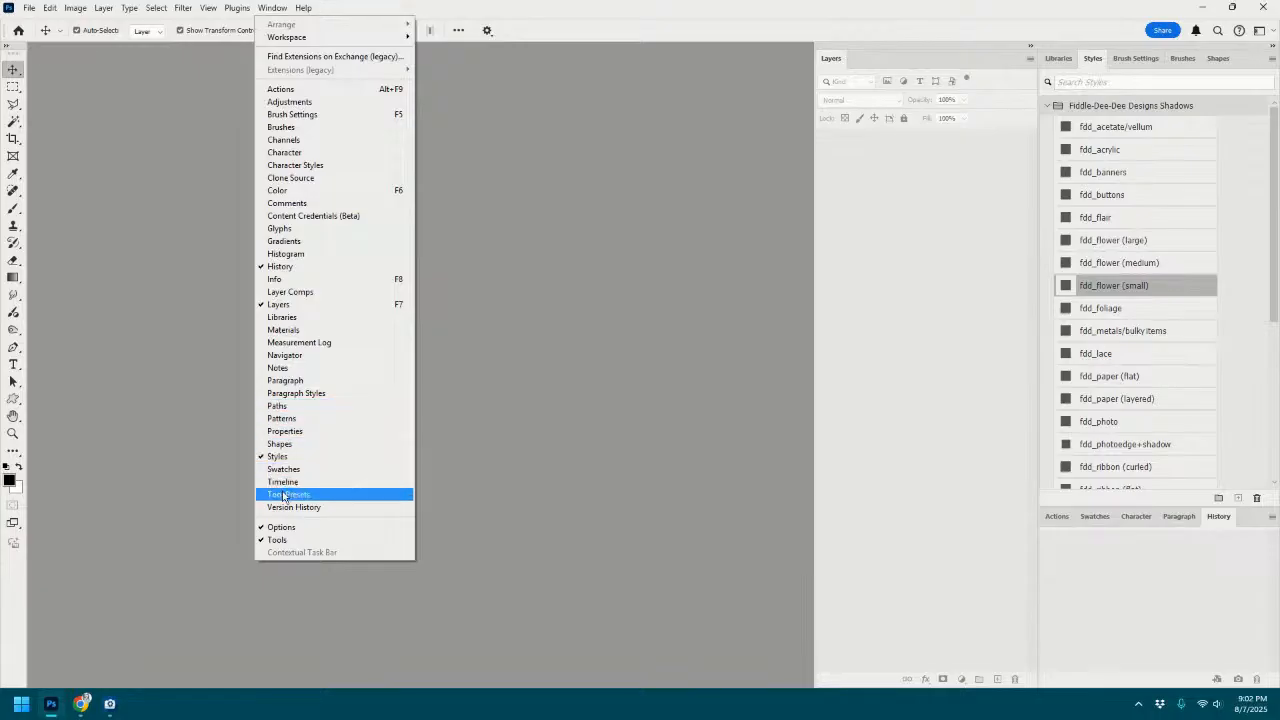
pyautogui.click(521, 289)
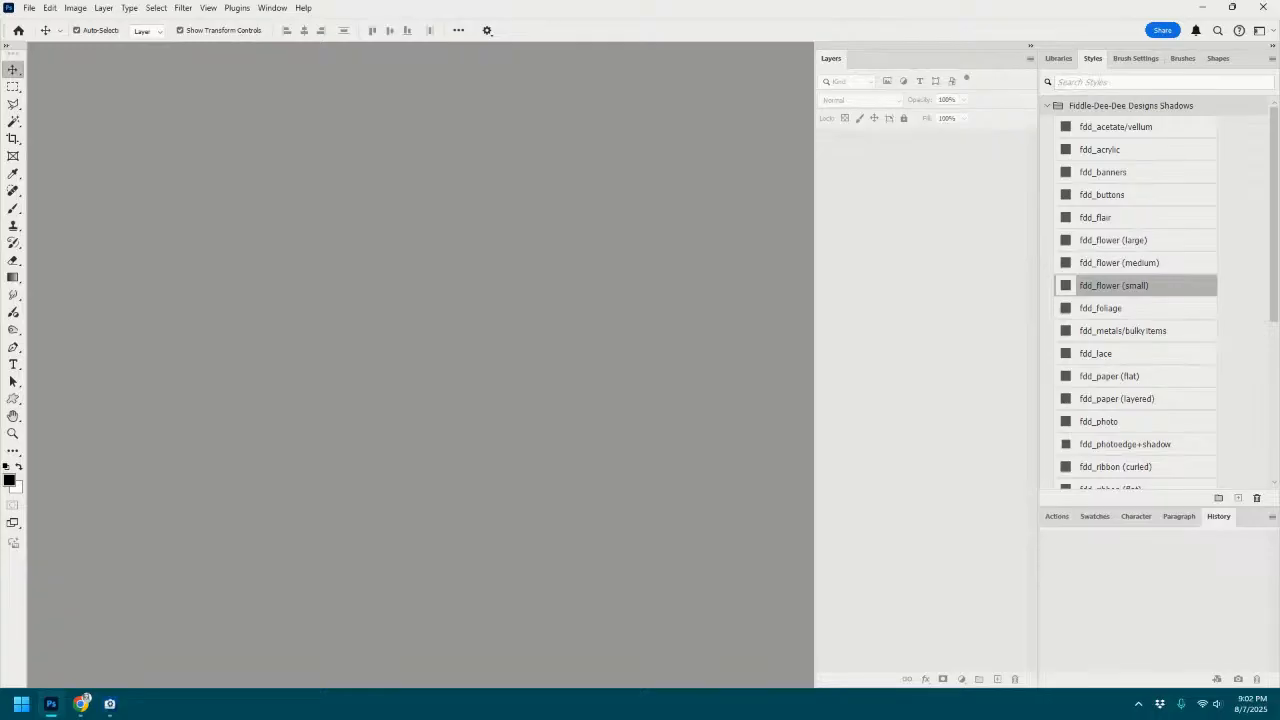
# Check the August and September 2025 dates in the system calendar, then close it.
pyautogui.hotkey('alt', 'Tab')
pyautogui.click(1250, 704)
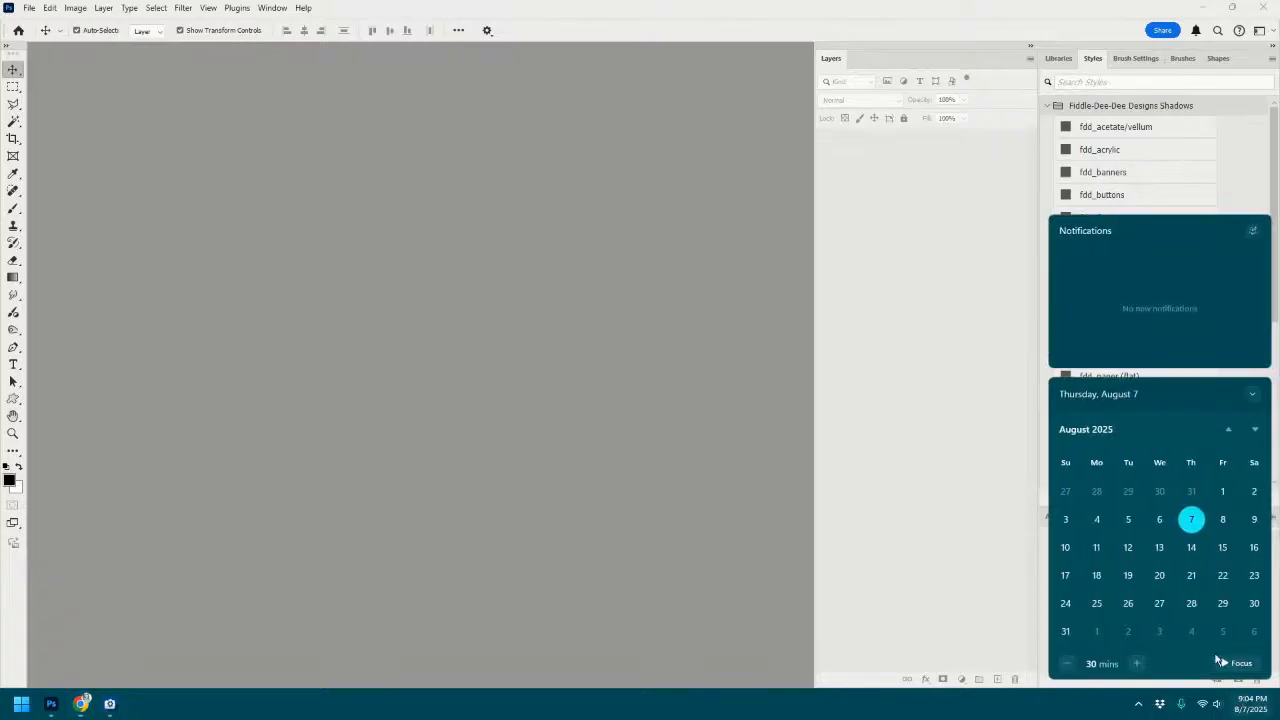
pyautogui.click(1255, 431)
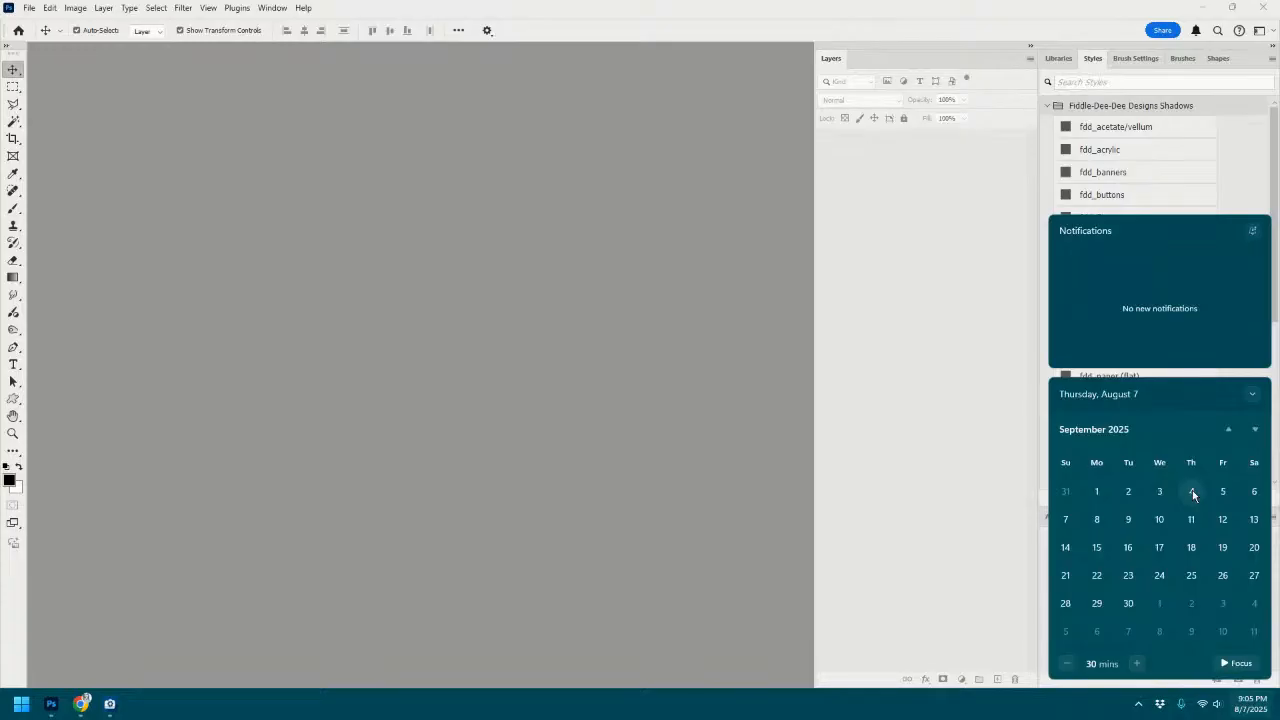
pyautogui.click(1018, 343)
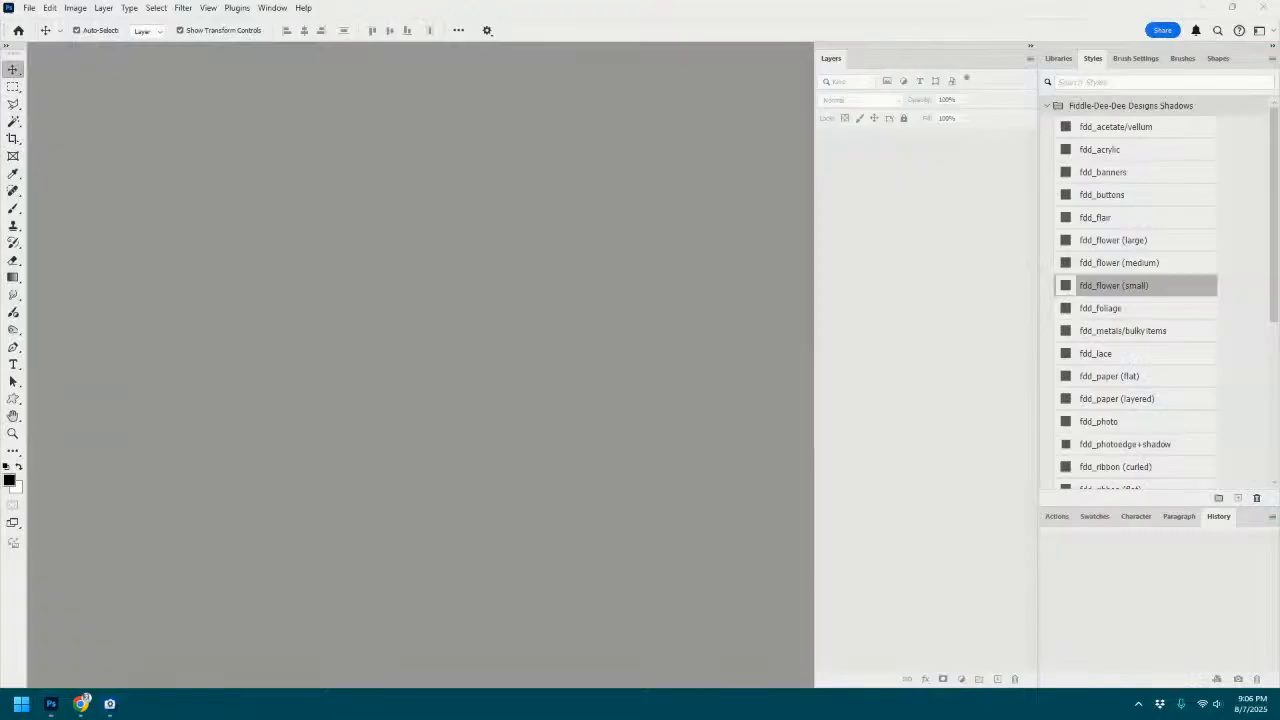
pyautogui.press('super+d')
pyautogui.press('super+d')
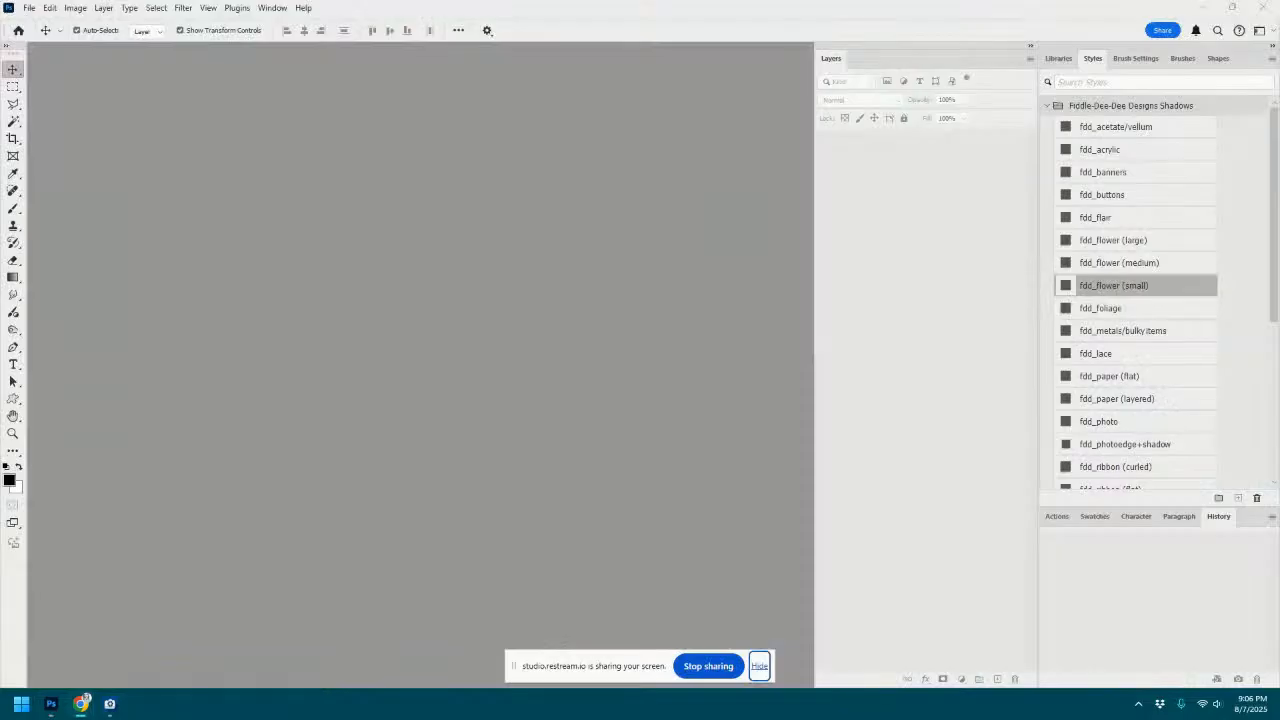
pyautogui.press('super')
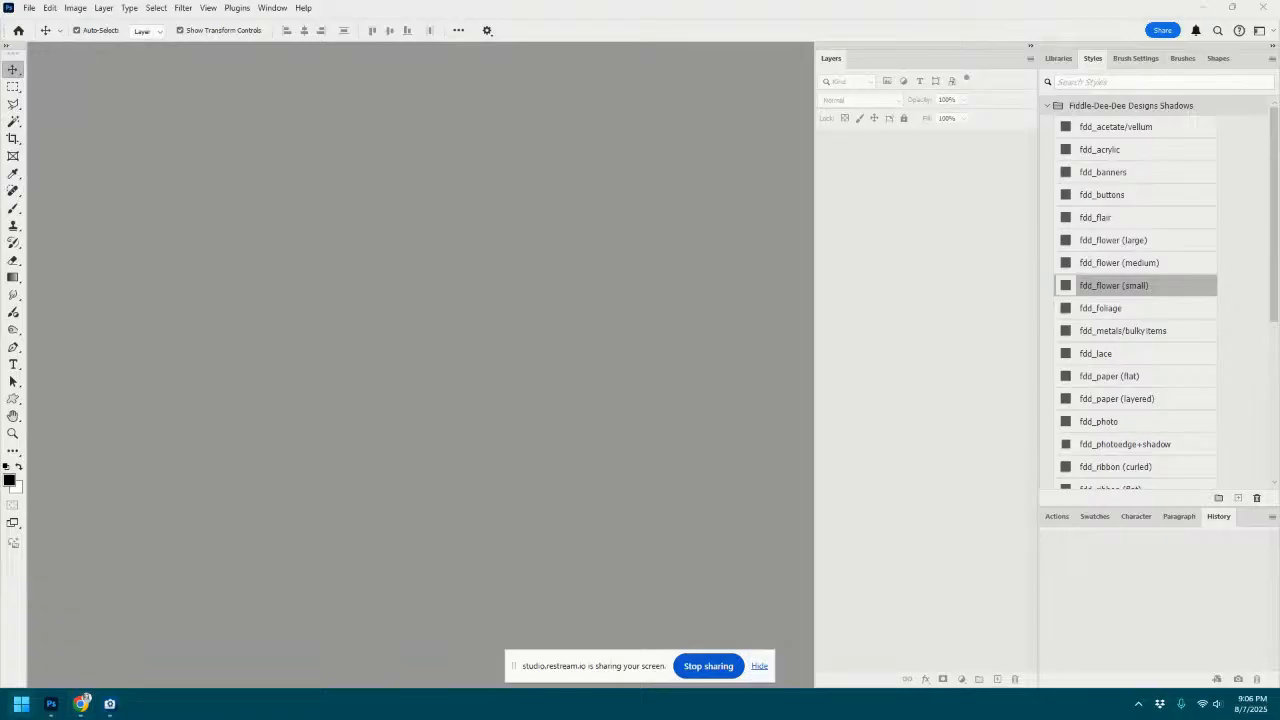